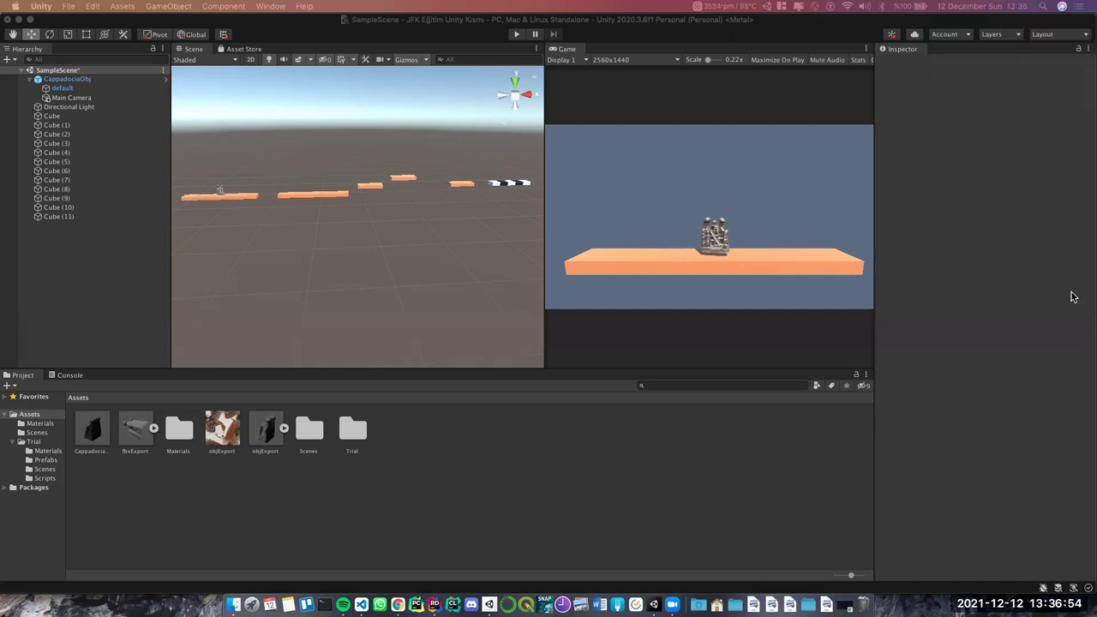
# Pan, orbit and zoom the Scene view over the platforms, widening the Scene panel
pyautogui.moveTo(300, 236)
pyautogui.mouseDown(button='middle')
pyautogui.moveTo(349, 214)
pyautogui.moveTo(313, 205)
pyautogui.mouseUp(button='middle')
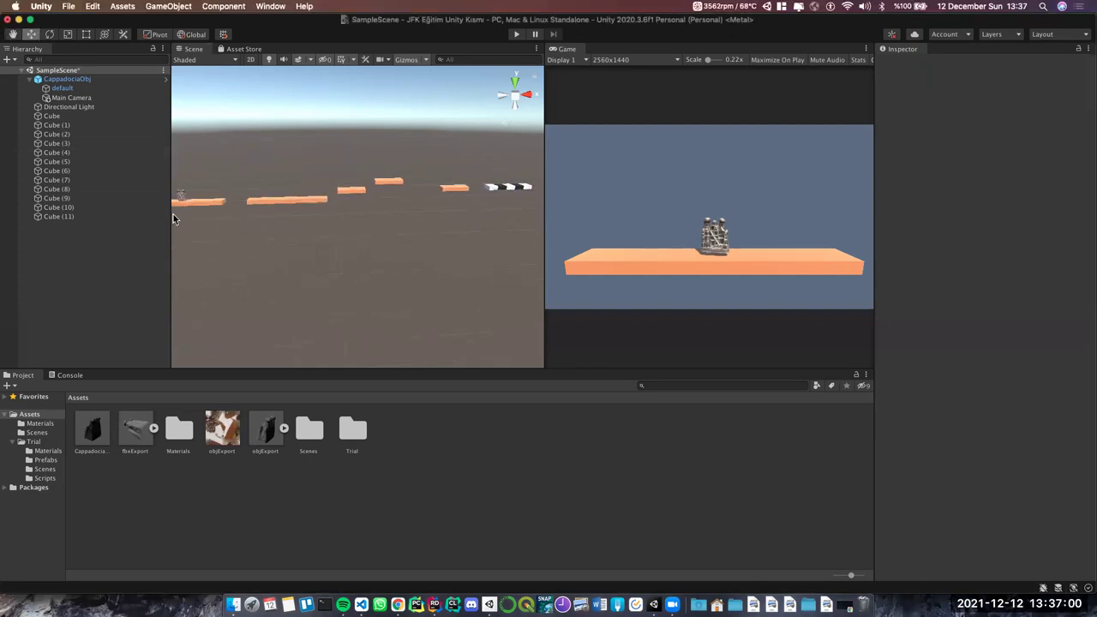
pyautogui.moveTo(170, 219); pyautogui.dragTo(137, 221)
pyautogui.moveTo(208, 214); pyautogui.dragTo(235, 201, button='middle')
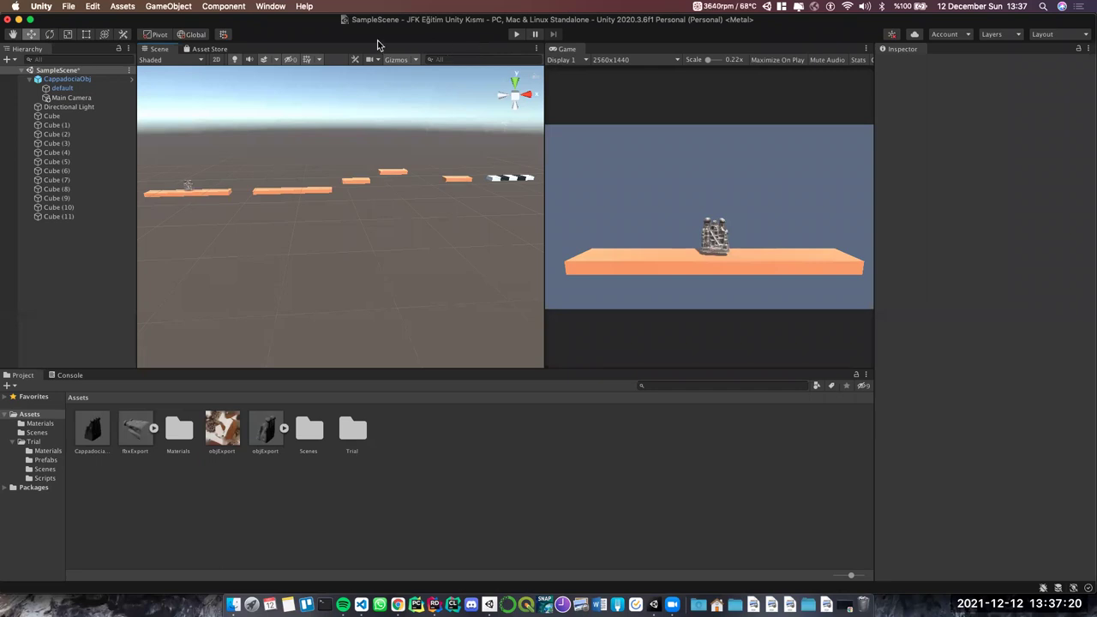
pyautogui.press('q')
pyautogui.scroll(3, 351, 171)
pyautogui.scroll(3, 373, 196)
pyautogui.scroll(3, 341, 128)
pyautogui.moveTo(332, 202); pyautogui.dragTo(340, 215)
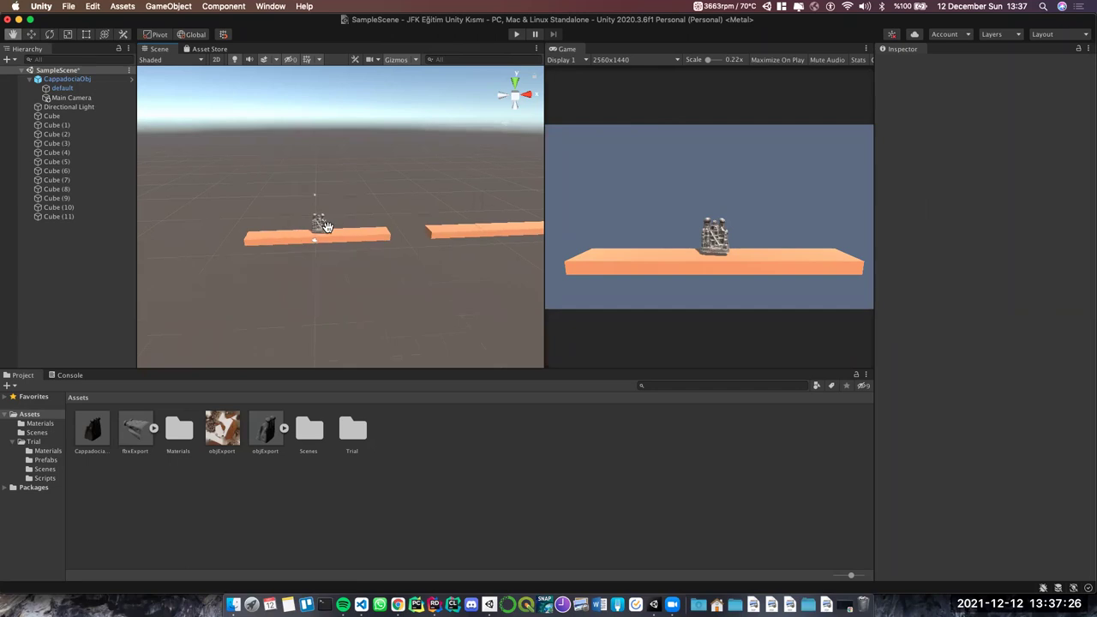
pyautogui.moveTo(325, 226)
pyautogui.mouseDown(button='right')
pyautogui.moveTo(318, 206)
pyautogui.moveTo(347, 204)
pyautogui.moveTo(316, 194)
pyautogui.moveTo(411, 181)
pyautogui.moveTo(380, 203)
pyautogui.moveTo(339, 205)
pyautogui.mouseUp(button='right')
pyautogui.press('w')
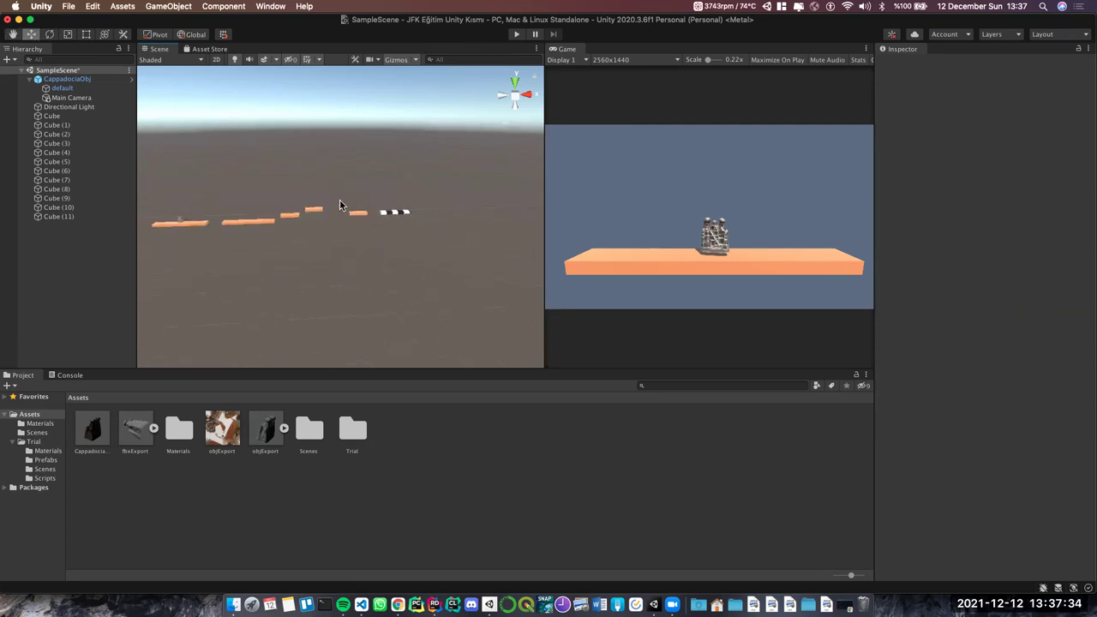
pyautogui.moveTo(225, 265)
pyautogui.mouseDown(button='right')
pyautogui.moveTo(299, 211)
pyautogui.moveTo(308, 174)
pyautogui.moveTo(288, 121)
pyautogui.mouseUp(button='right')
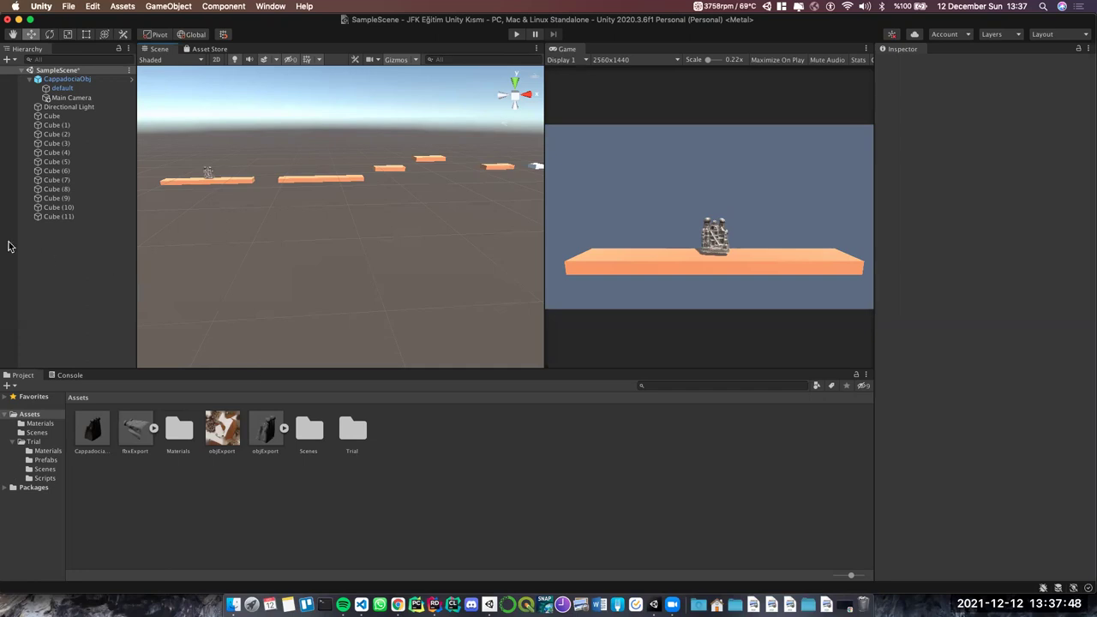
pyautogui.moveTo(194, 231); pyautogui.dragTo(267, 237, button='middle')
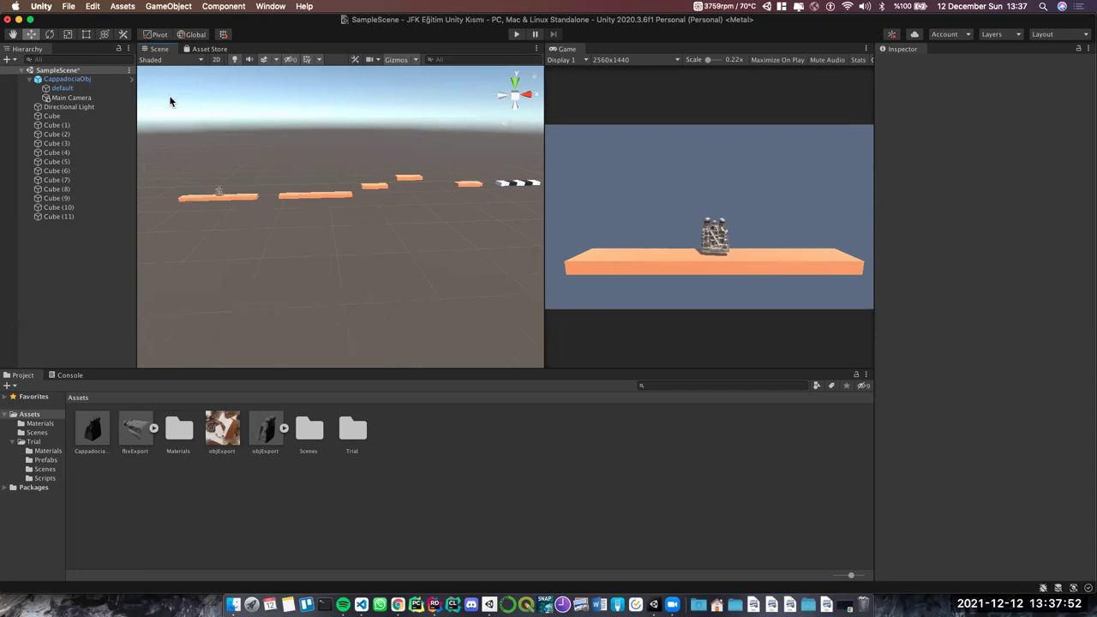
pyautogui.rightClick(170, 486)
pyautogui.click(355, 468)
pyautogui.moveTo(380, 258); pyautogui.dragTo(344, 235, button='middle')
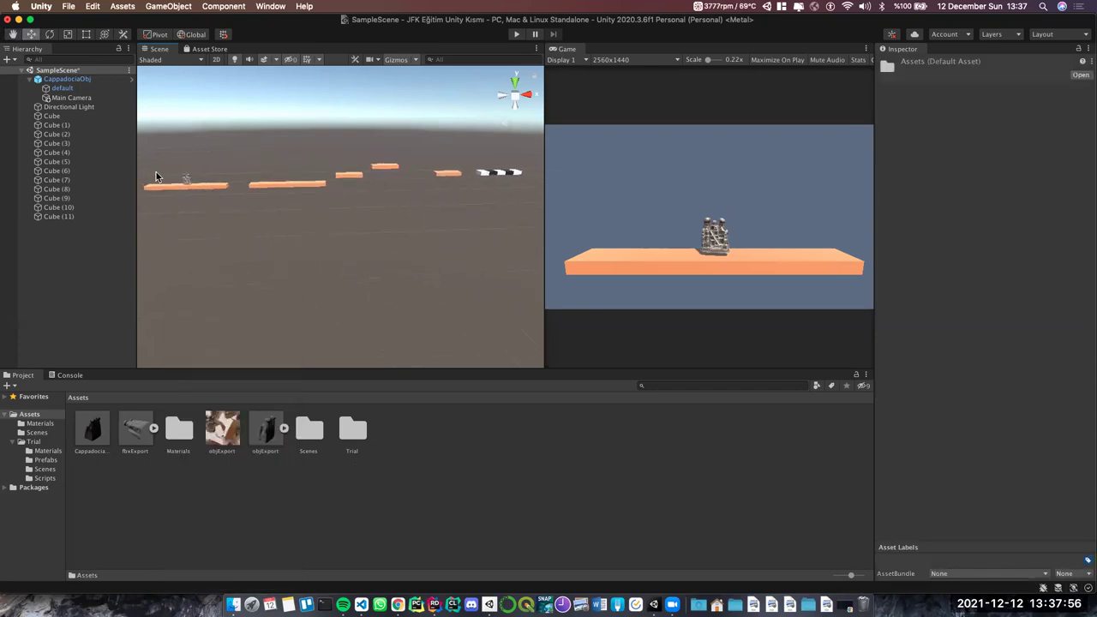
pyautogui.moveTo(136, 212); pyautogui.dragTo(130, 221)
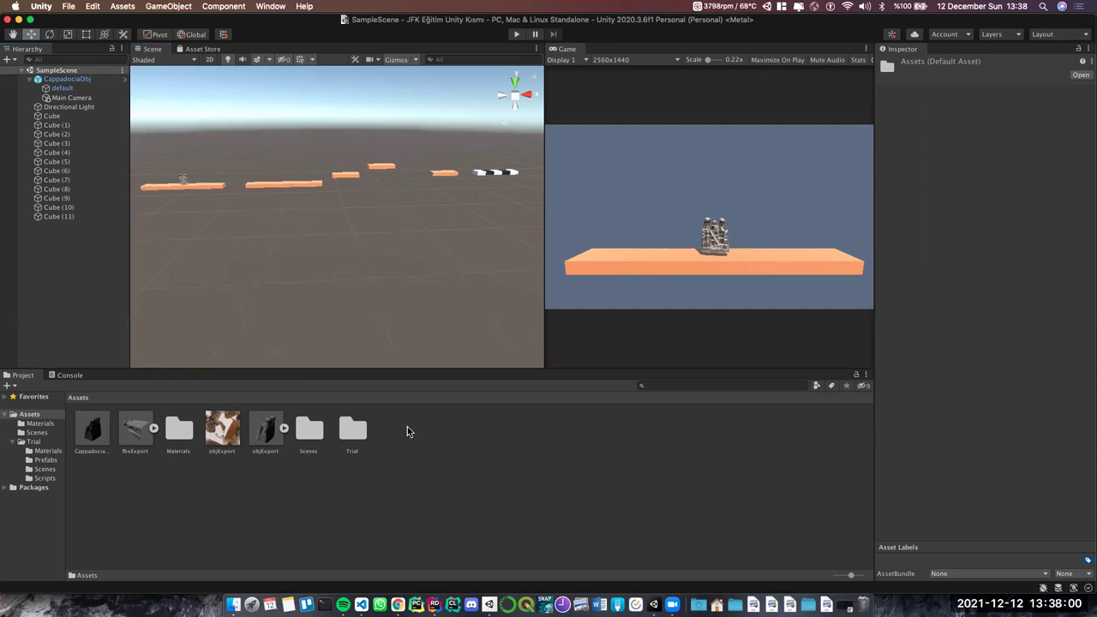
# Create a new folder named Project Development in Assets
pyautogui.rightClick(410, 451)
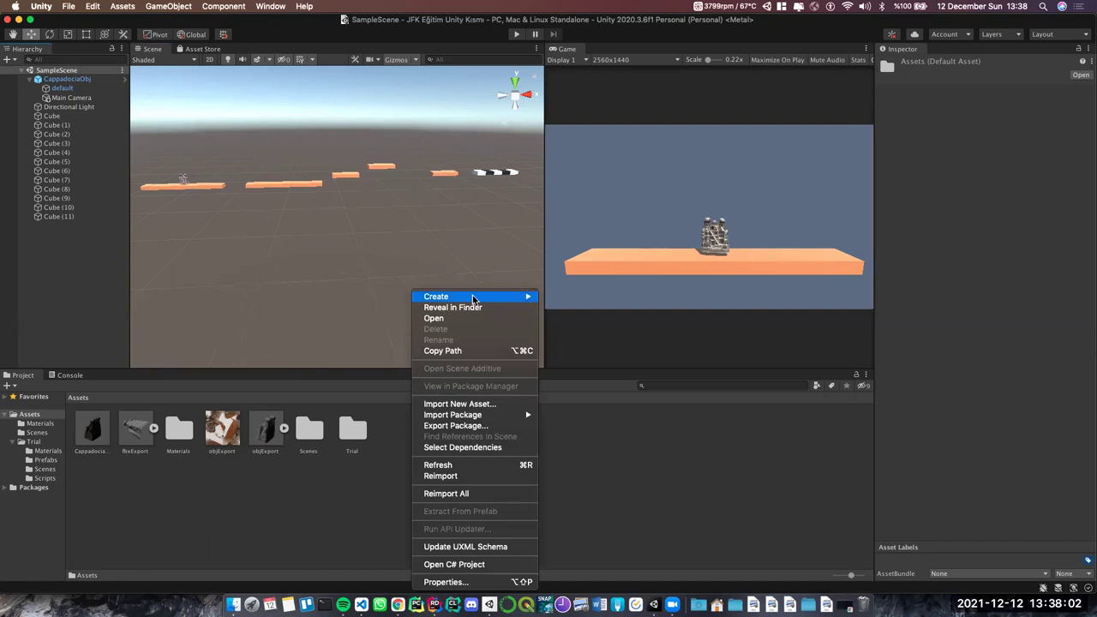
pyautogui.moveTo(497, 297)
pyautogui.click(613, 156)
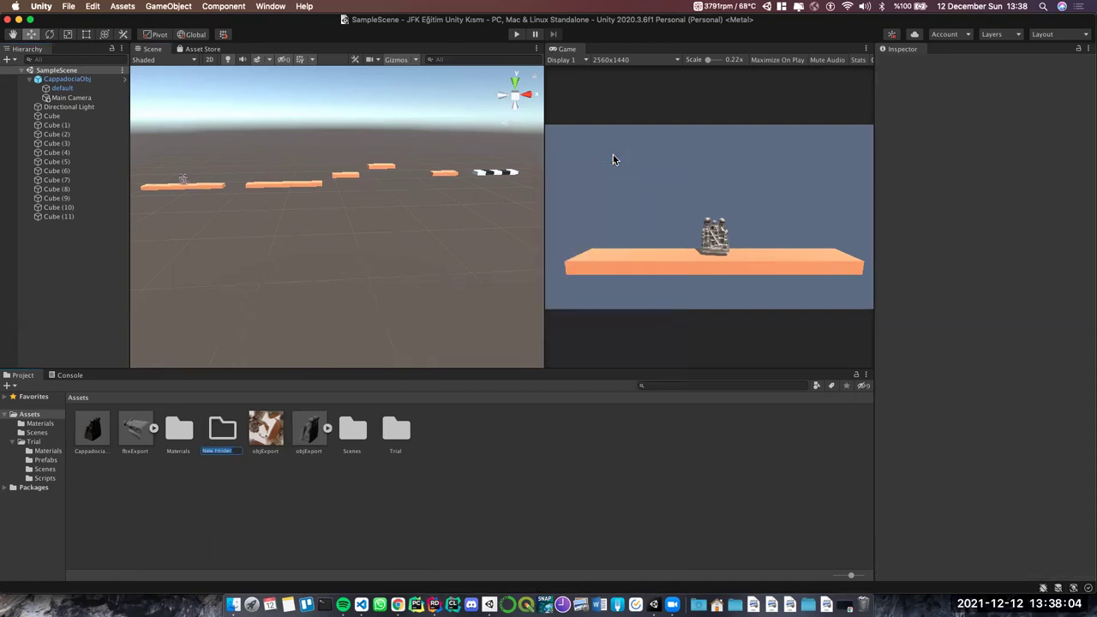
pyautogui.write('opment')
pyautogui.press('Return')
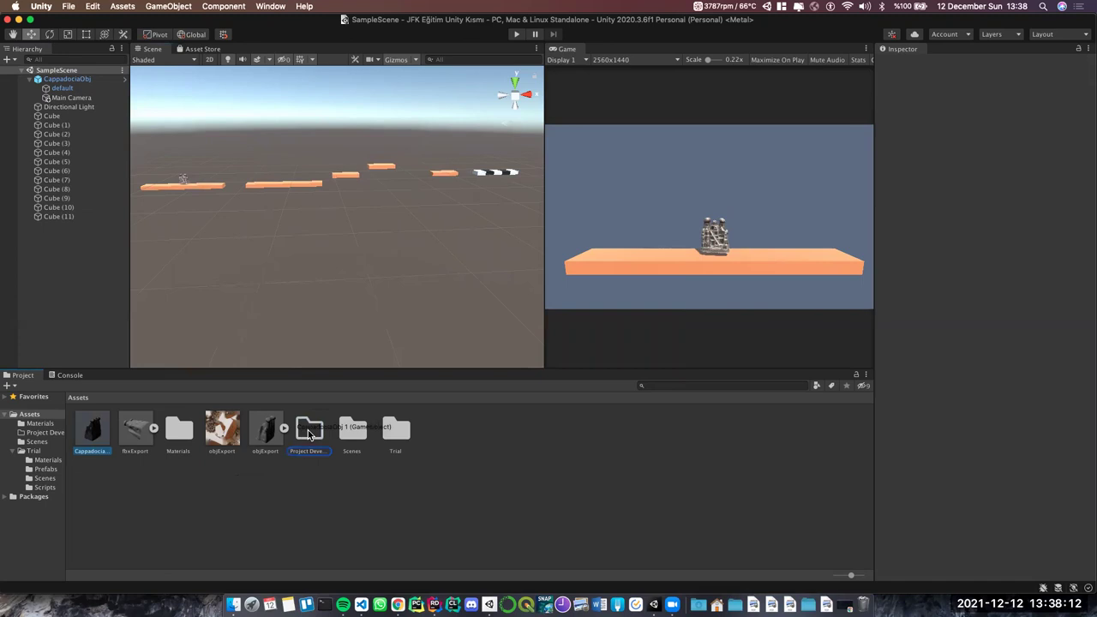
# Move the Cappadocia model into Project Development and open that folder
pyautogui.moveTo(92, 428); pyautogui.dragTo(310, 433)
pyautogui.click(265, 428)
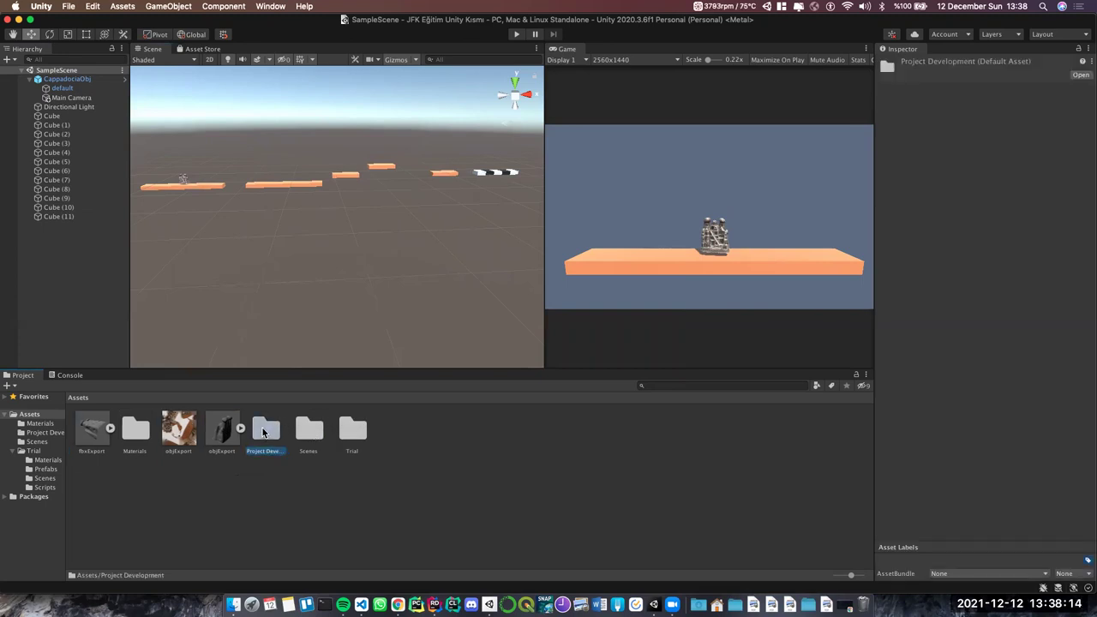
pyautogui.doubleClick(265, 428)
# Create a new scene named Main Menu in Project Development
pyautogui.rightClick(145, 438)
pyautogui.moveTo(248, 296)
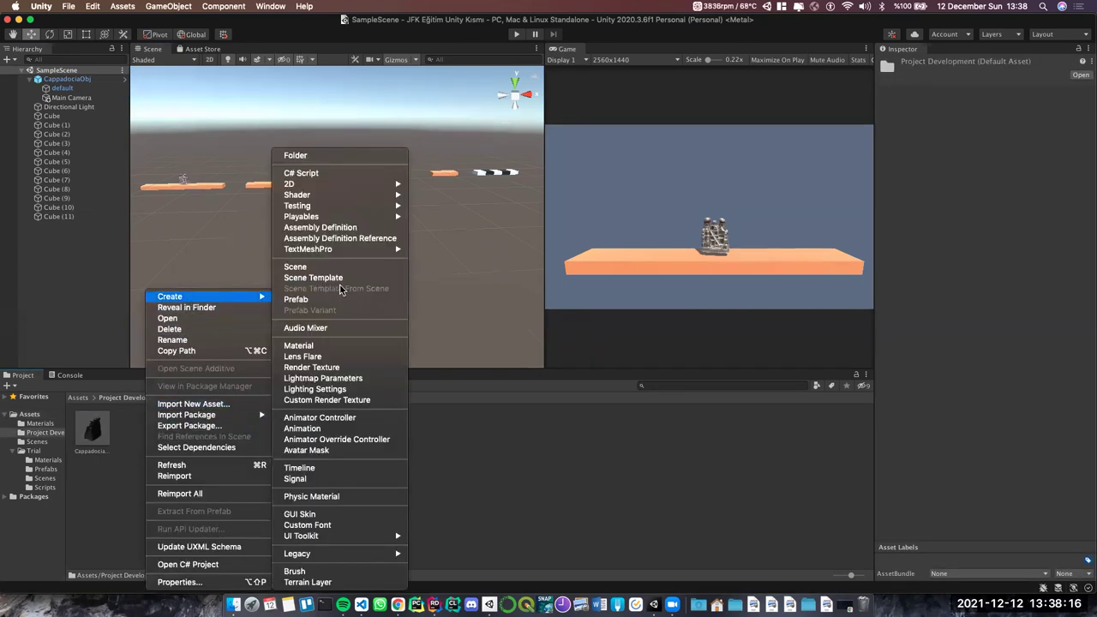
pyautogui.click(294, 266)
pyautogui.write('Main Menu')
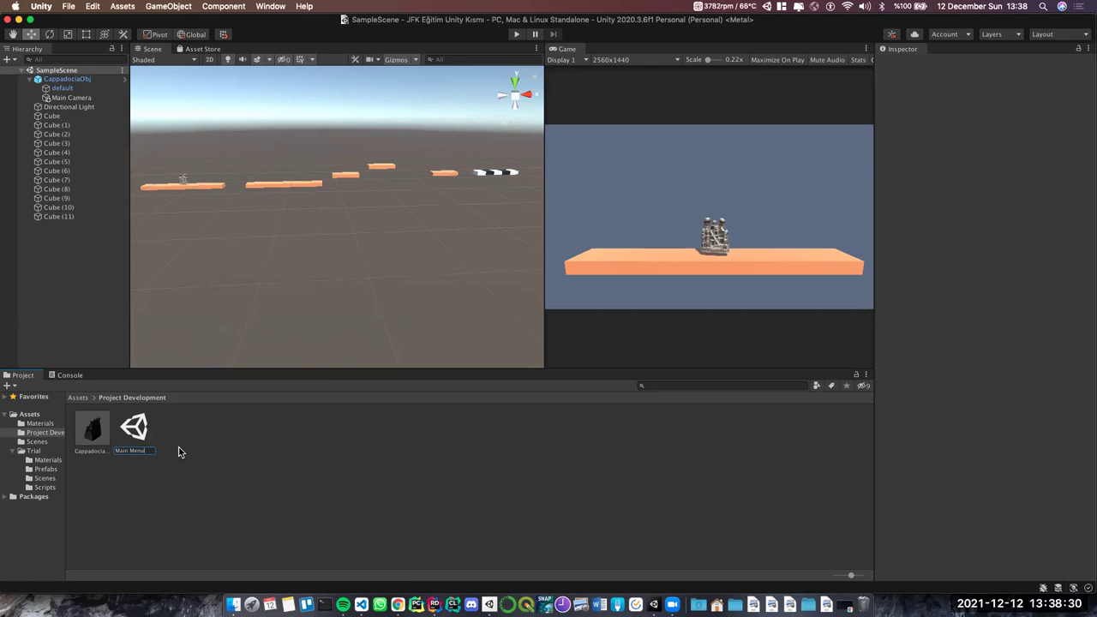
pyautogui.press('Return')
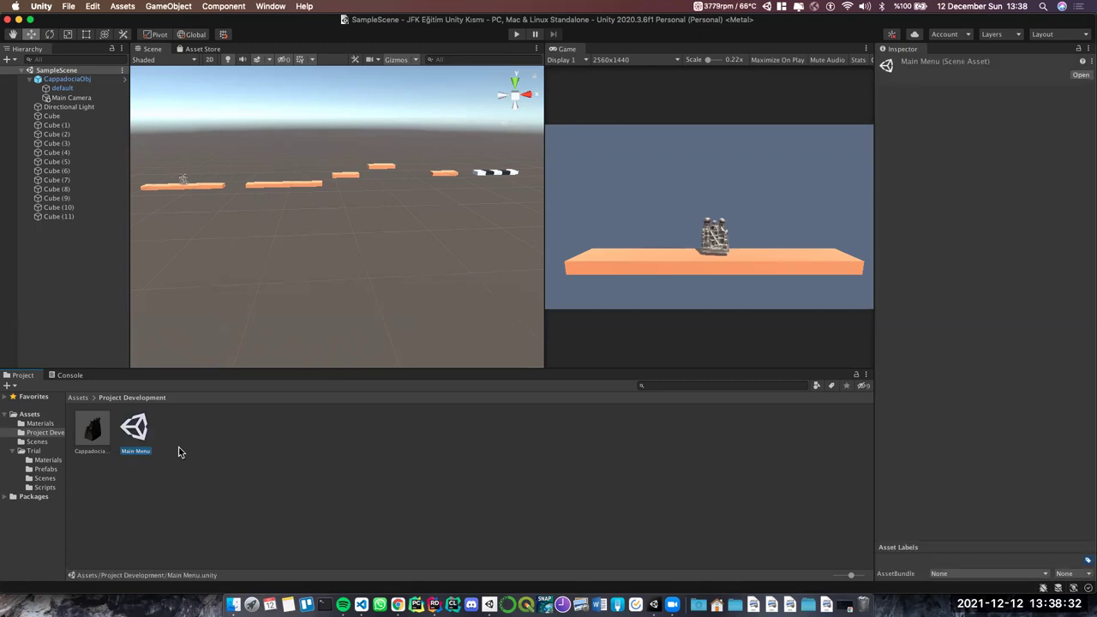
# Create a Scenes folder, move Main Menu into it, and open the Main Menu scene
pyautogui.rightClick(183, 437)
pyautogui.moveTo(257, 297)
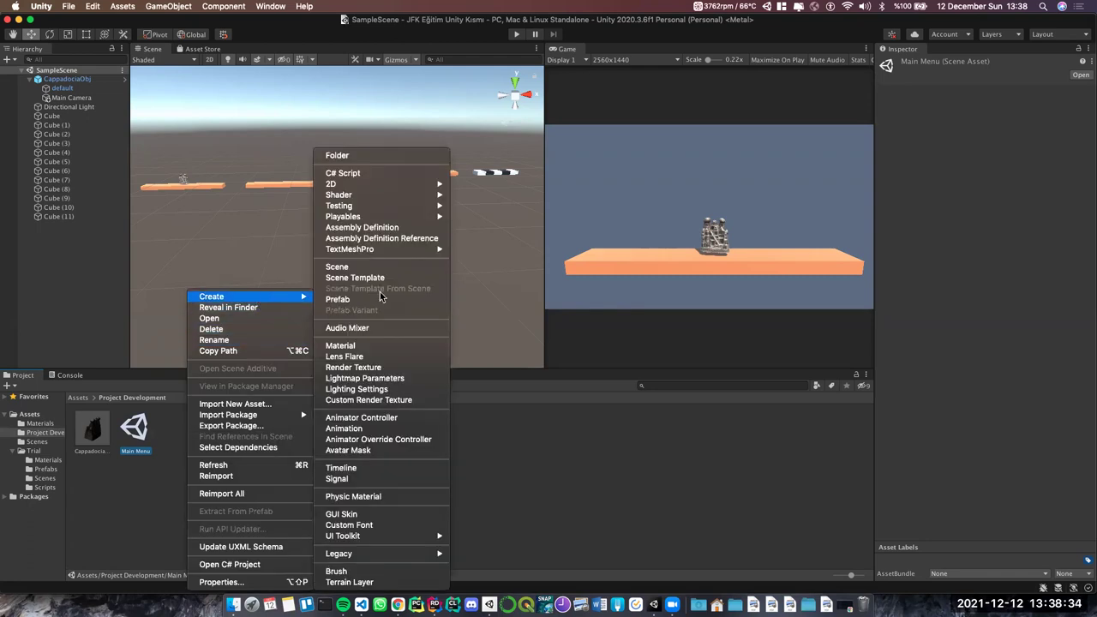
pyautogui.click(348, 156)
pyautogui.write('Scr')
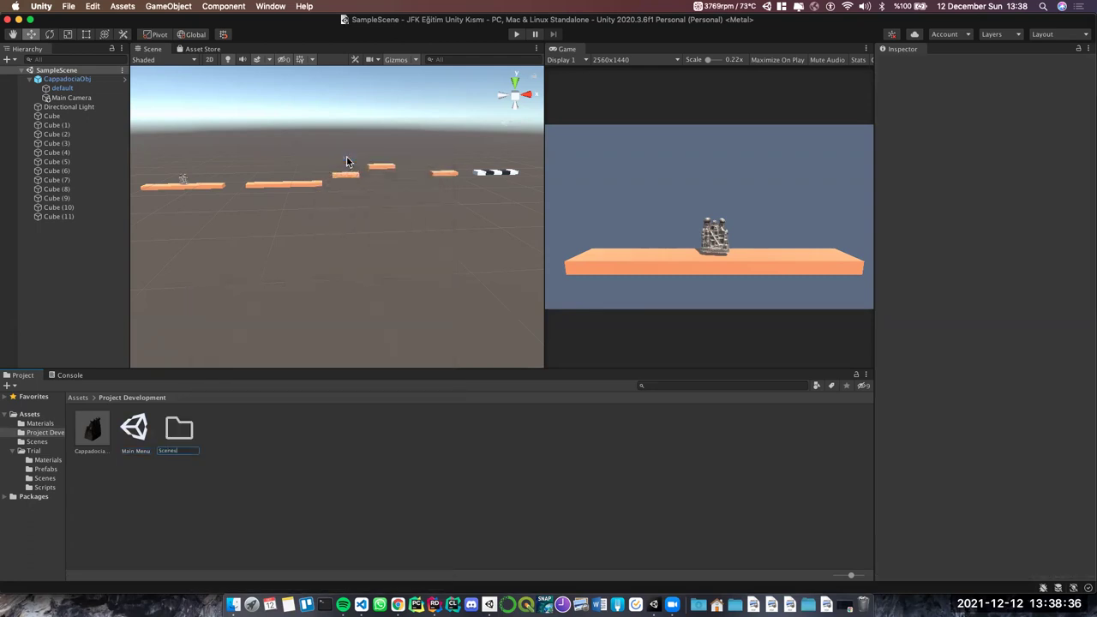
pyautogui.press('Return')
pyautogui.moveTo(137, 426); pyautogui.dragTo(180, 432)
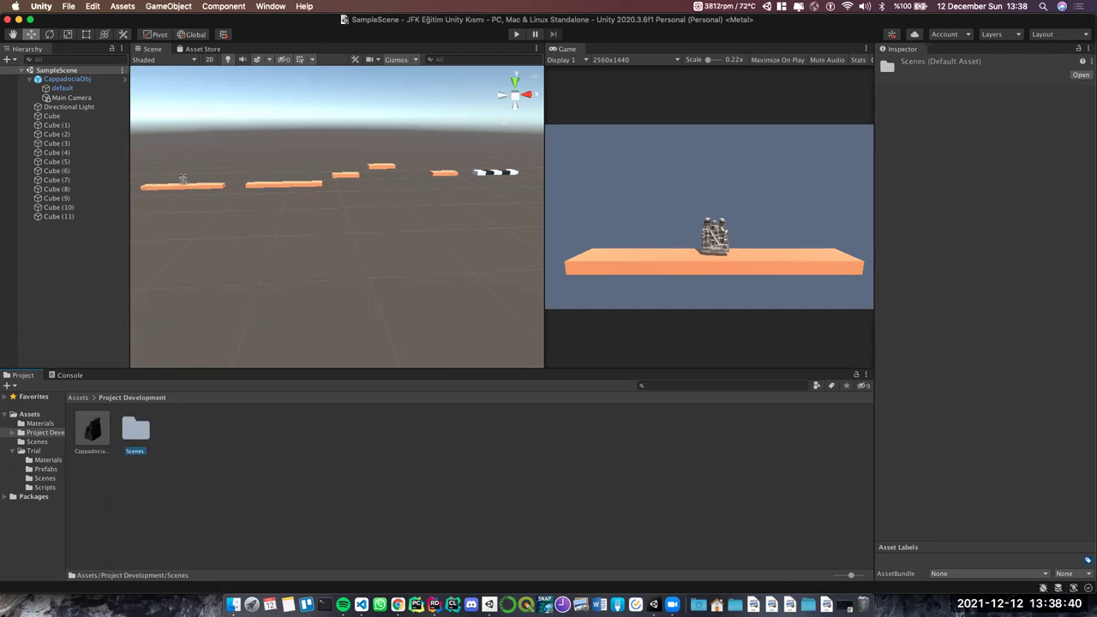
pyautogui.doubleClick(144, 429)
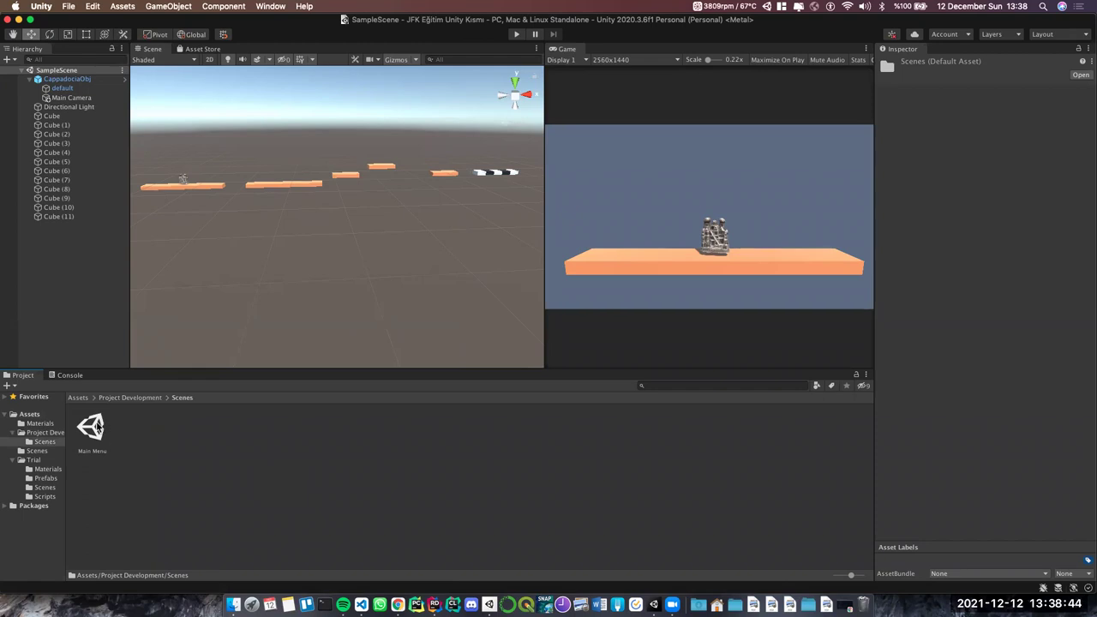
pyautogui.doubleClick(94, 429)
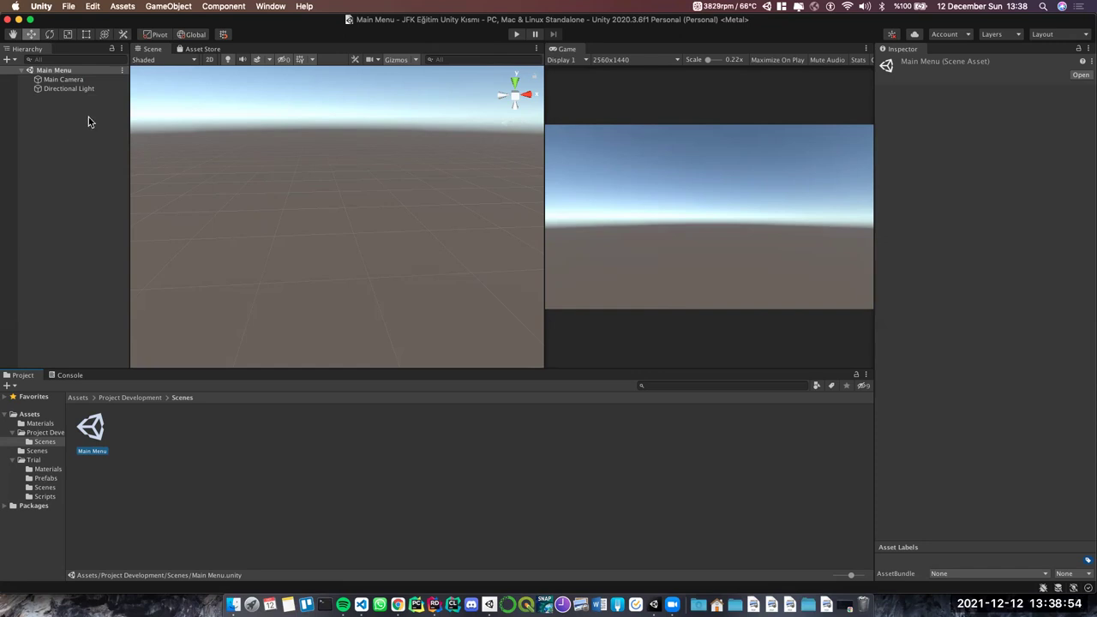
# Select the Main Camera and bring up its Clear Flags choices in the Inspector
pyautogui.click(68, 79)
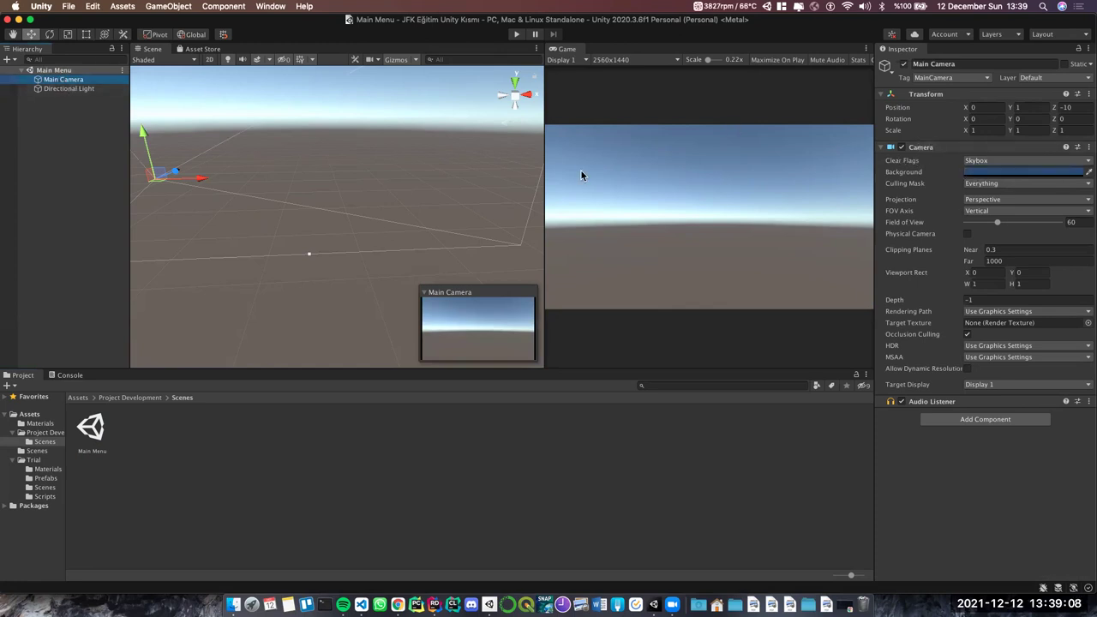
pyautogui.click(994, 160)
pyautogui.click(991, 162)
pyautogui.click(989, 162)
pyautogui.click(713, 206)
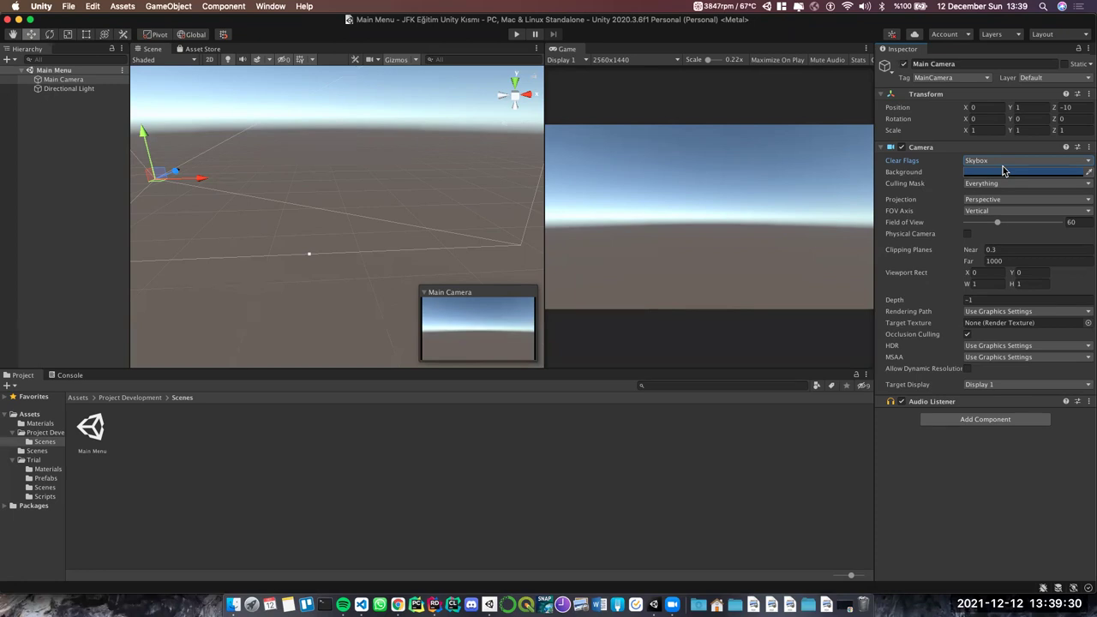
pyautogui.click(1004, 162)
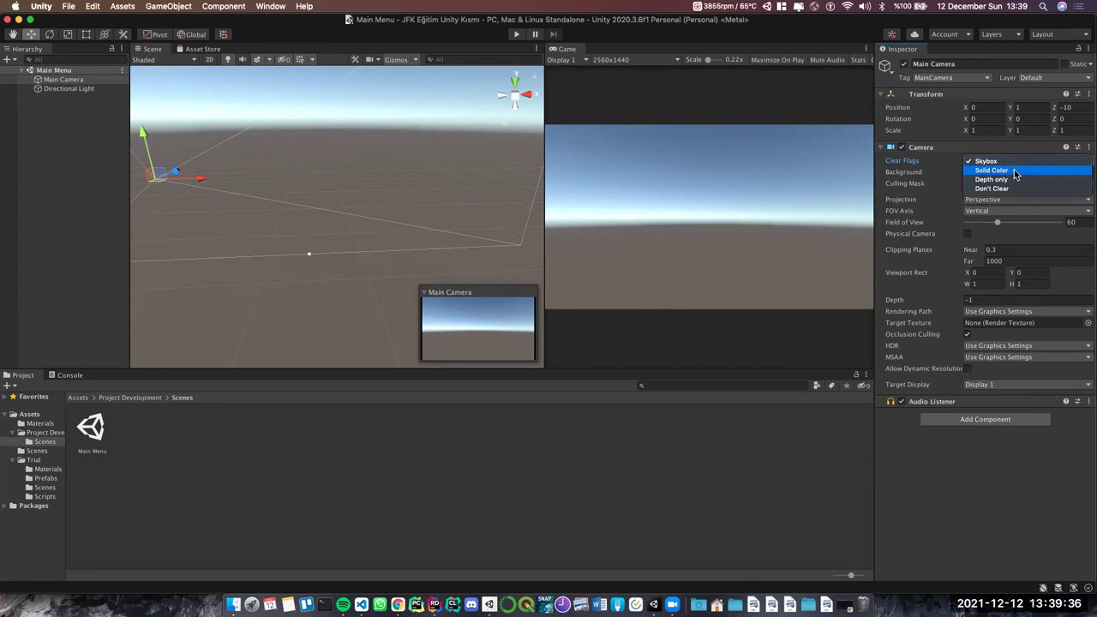
pyautogui.click(1014, 172)
pyautogui.click(1021, 175)
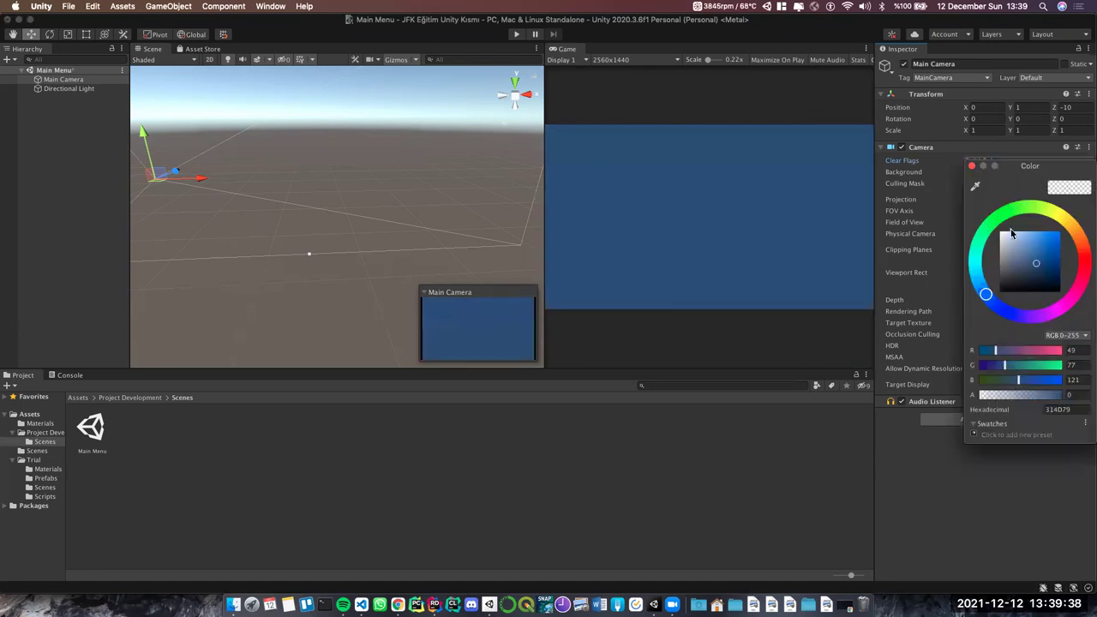
pyautogui.moveTo(1086, 262)
pyautogui.mouseDown()
pyautogui.moveTo(1083, 243)
pyautogui.moveTo(1042, 257)
pyautogui.mouseUp()
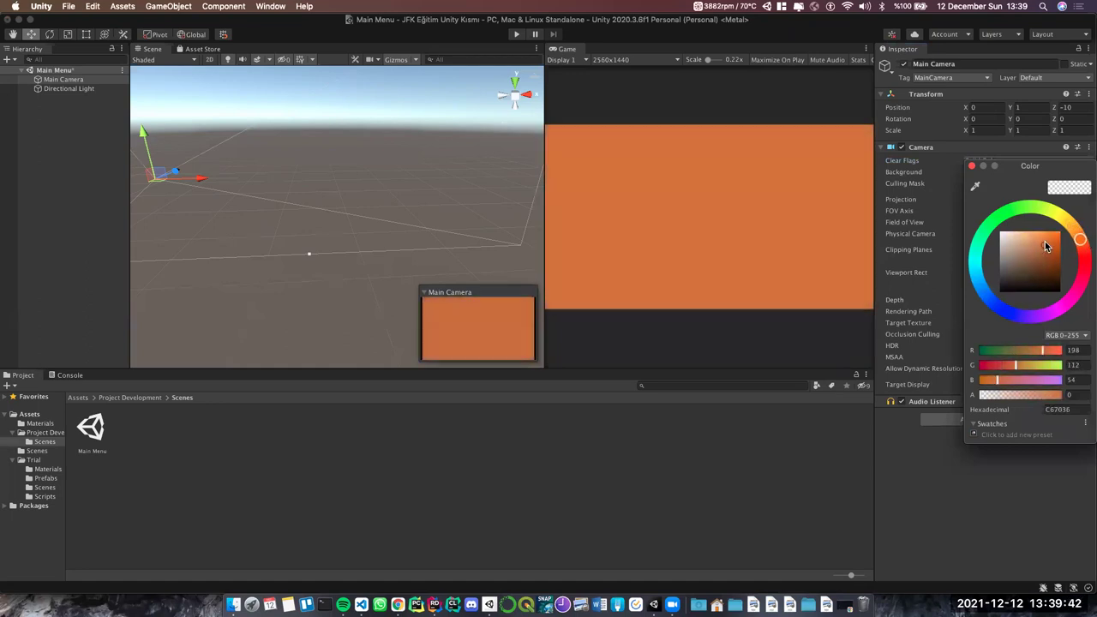
pyautogui.moveTo(1043, 257)
pyautogui.mouseDown()
pyautogui.moveTo(1046, 241)
pyautogui.moveTo(1077, 233)
pyautogui.mouseUp()
pyautogui.click(1046, 243)
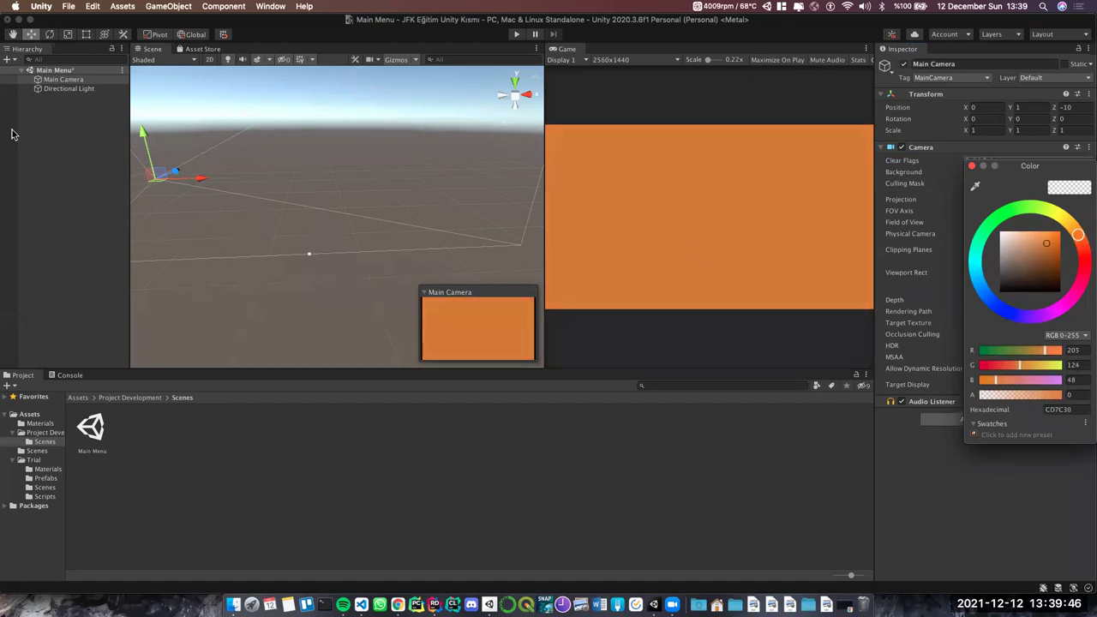
pyautogui.rightClick(47, 119)
pyautogui.click(30, 157)
pyautogui.click(972, 166)
pyautogui.click(63, 80)
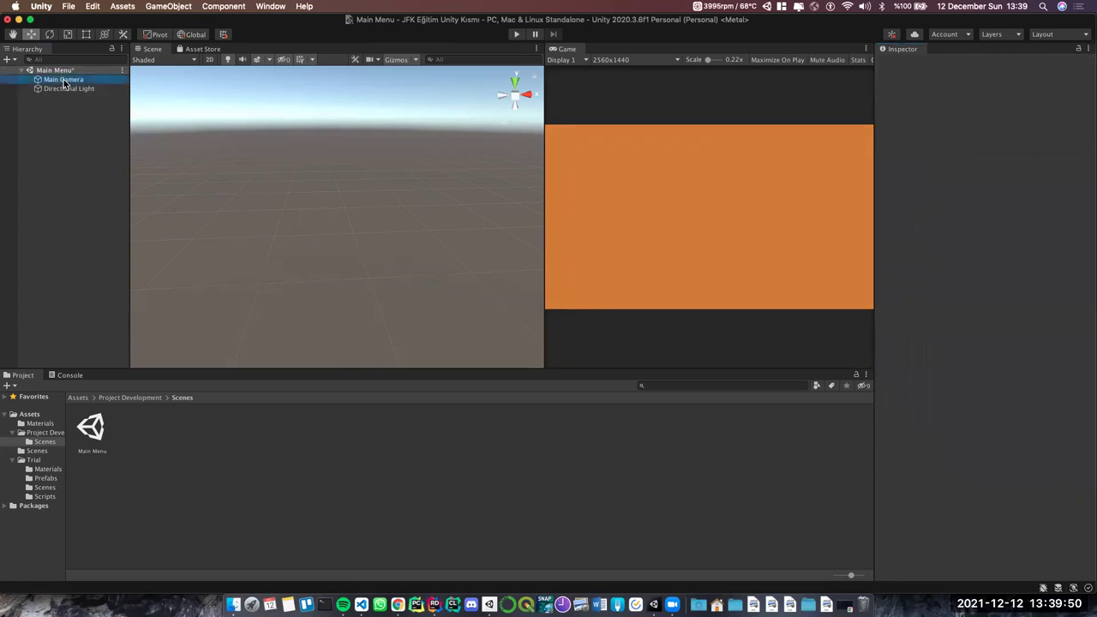
pyautogui.click(74, 89)
pyautogui.press('Up')
pyautogui.click(88, 90)
pyautogui.press('Up')
pyautogui.click(61, 122)
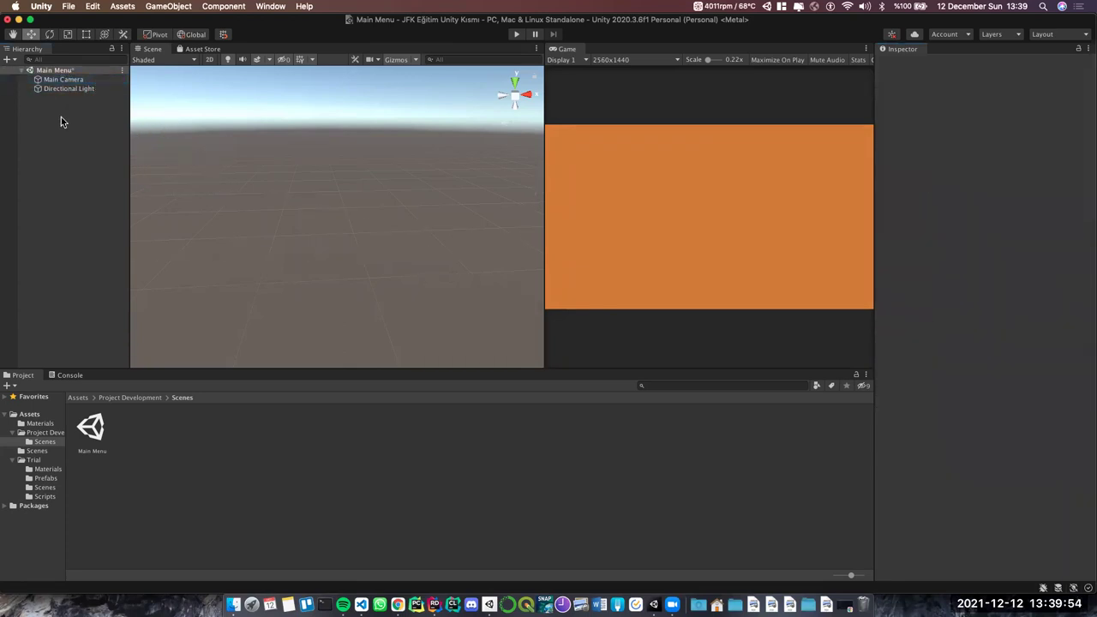
pyautogui.rightClick(60, 121)
pyautogui.click(34, 131)
# Add a UI Button, with its Canvas, to the Main Menu scene from the Hierarchy
pyautogui.rightClick(46, 127)
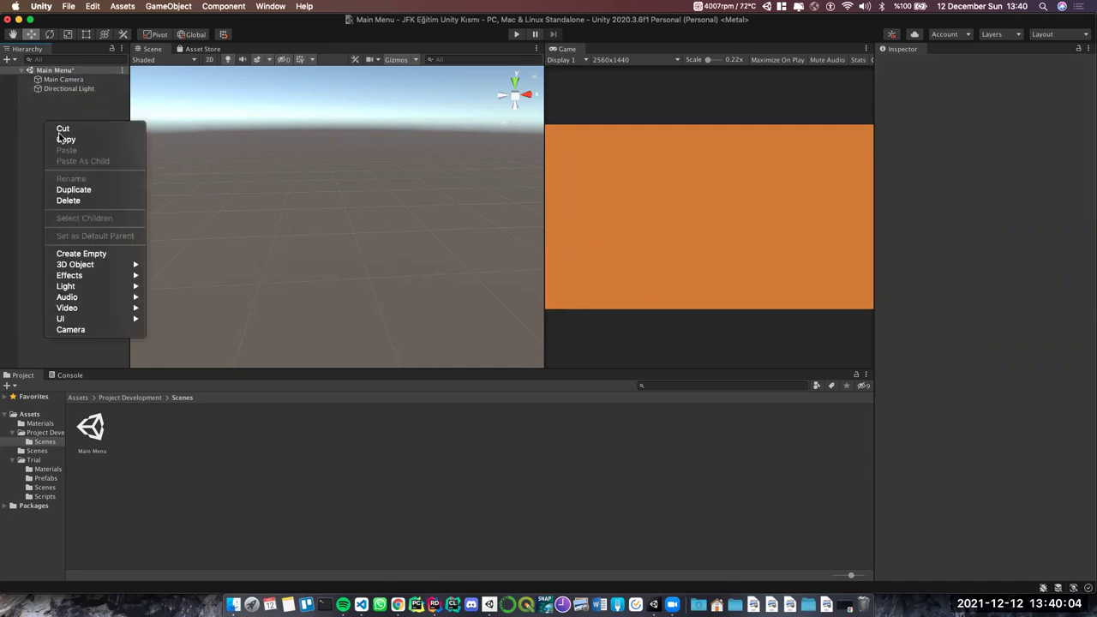
pyautogui.click(102, 110)
pyautogui.click(123, 6)
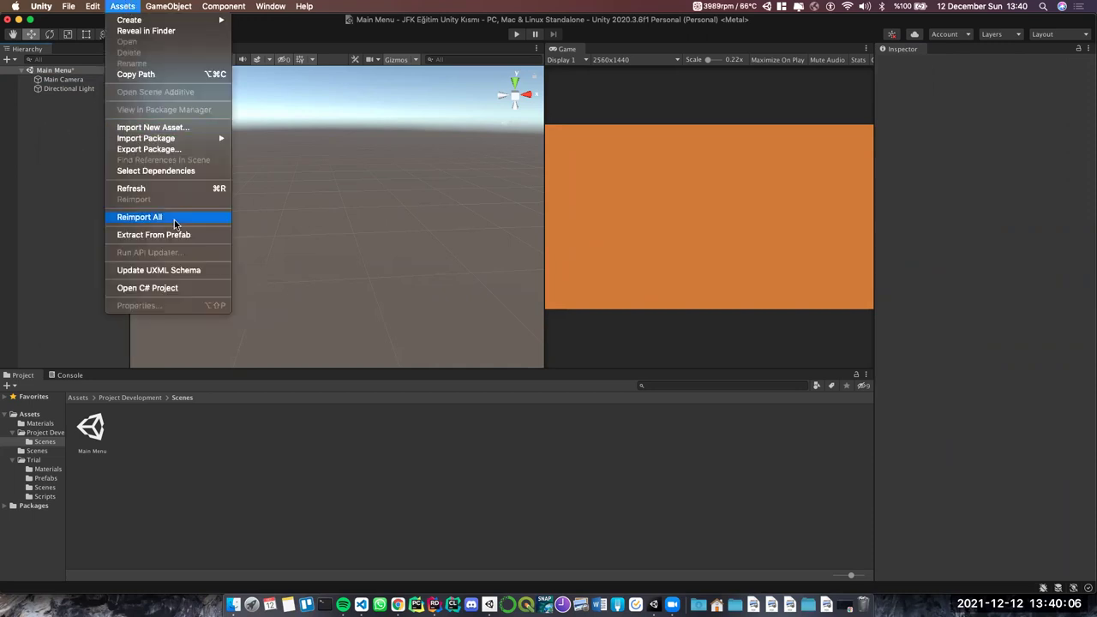
pyautogui.moveTo(168, 7)
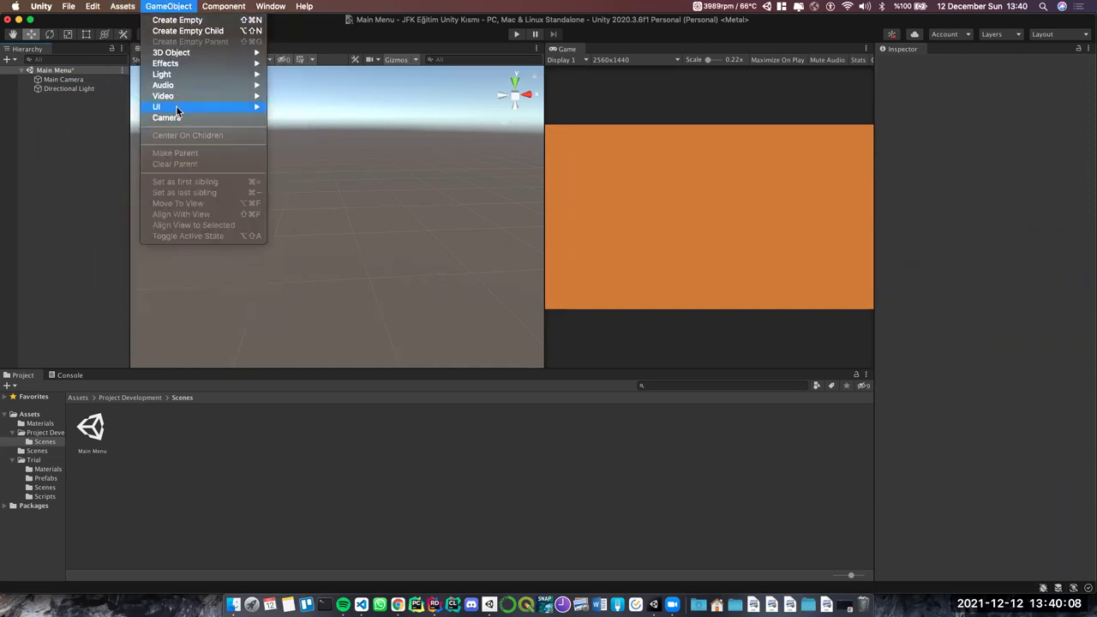
pyautogui.rightClick(43, 133)
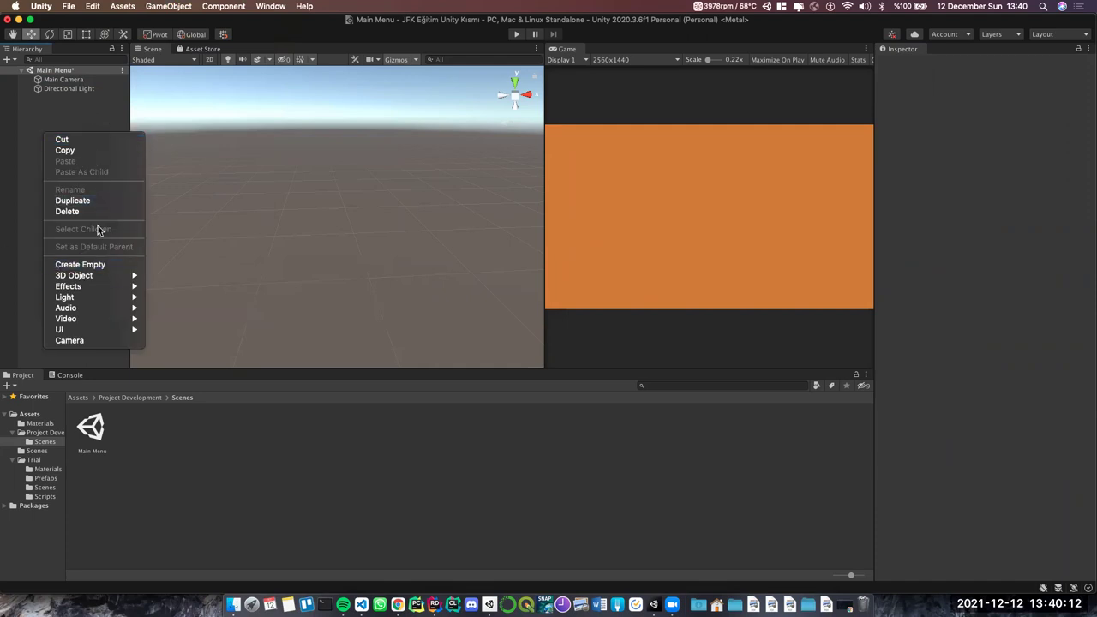
pyautogui.moveTo(73, 319)
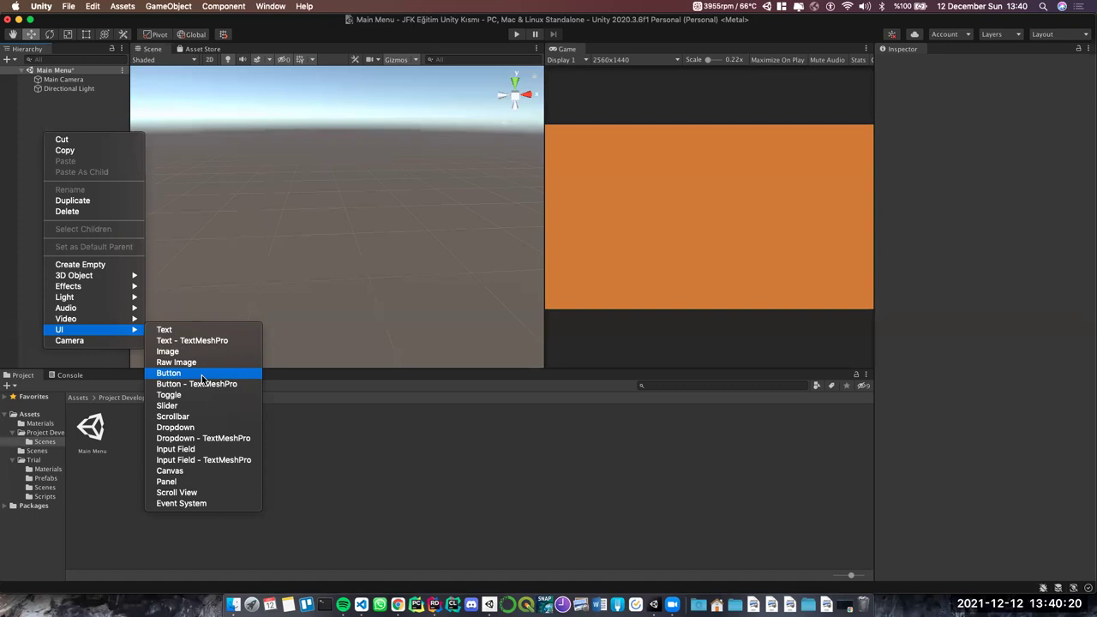
pyautogui.click(202, 378)
# Locate the button in the Scene view and nudge it around the canvas, undoing the last move
pyautogui.scroll(-3, 193, 201)
pyautogui.scroll(-3, 186, 212)
pyautogui.moveTo(415, 174); pyautogui.dragTo(277, 206, button='middle')
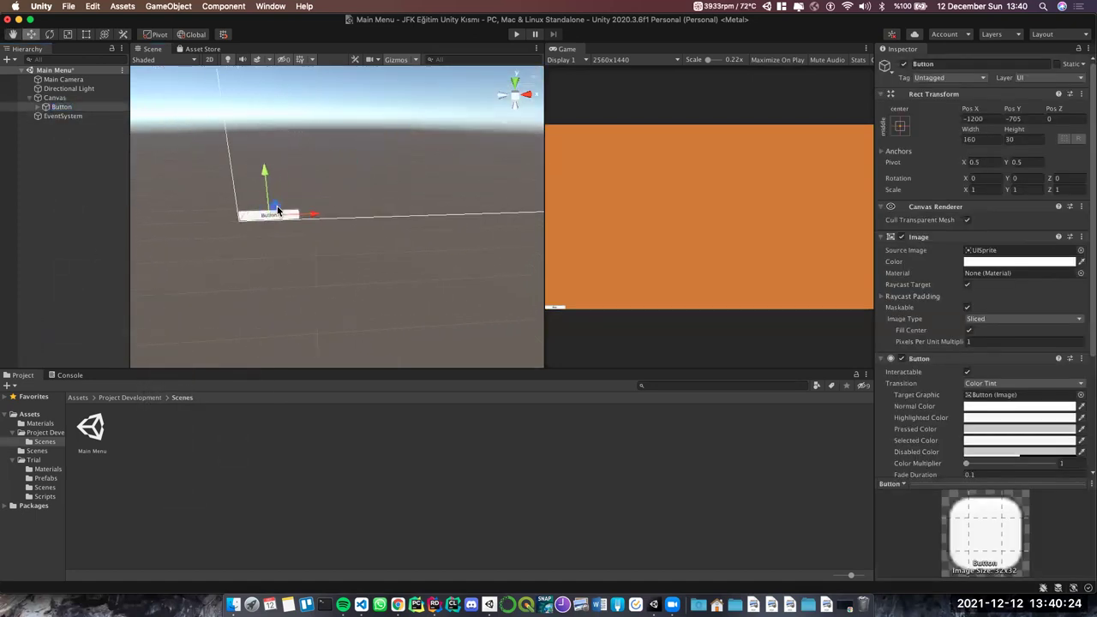
pyautogui.moveTo(276, 206); pyautogui.dragTo(273, 171)
pyautogui.moveTo(271, 172)
pyautogui.mouseDown(button='middle')
pyautogui.moveTo(316, 174)
pyautogui.moveTo(242, 275)
pyautogui.mouseUp(button='middle')
pyautogui.moveTo(249, 276)
pyautogui.mouseDown()
pyautogui.moveTo(431, 268)
pyautogui.moveTo(449, 147)
pyautogui.moveTo(444, 185)
pyautogui.mouseUp()
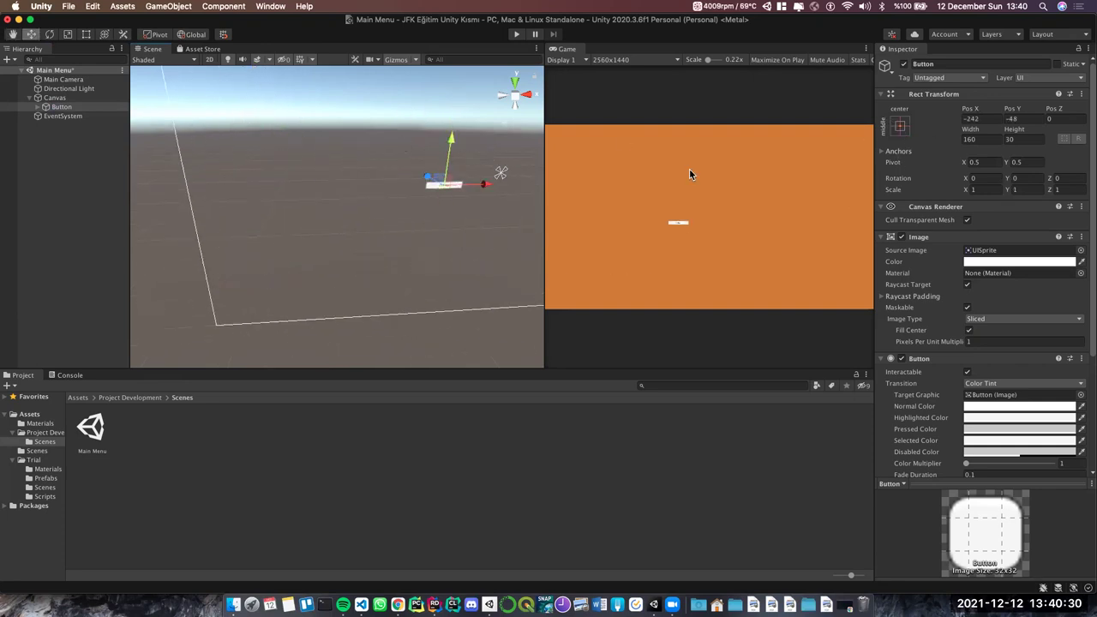
pyautogui.scroll(-5, 215, 252)
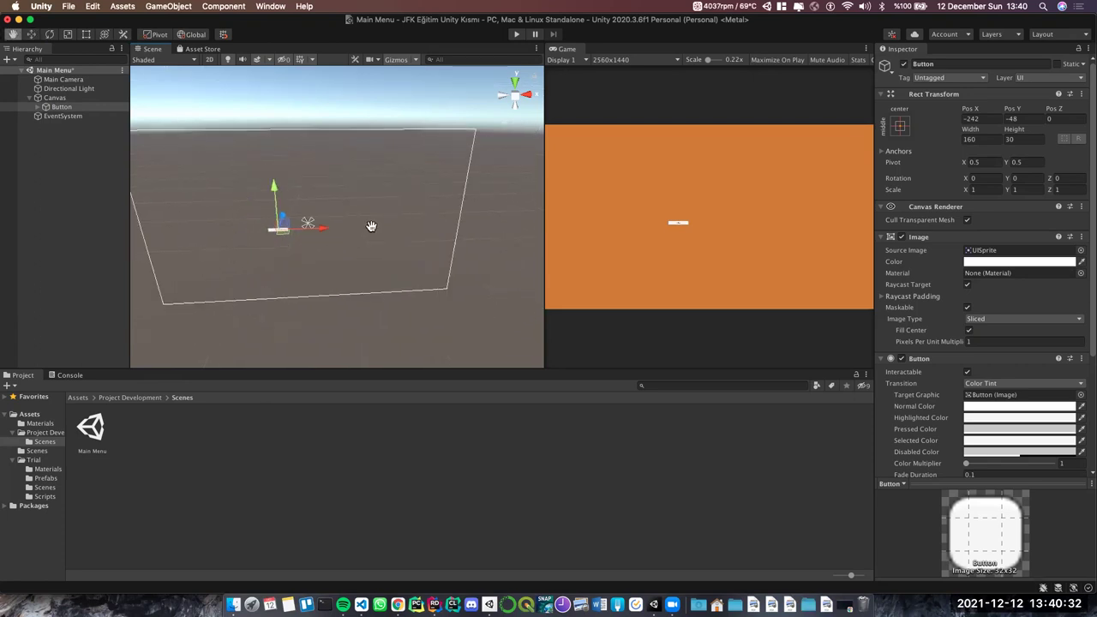
pyautogui.click(899, 126)
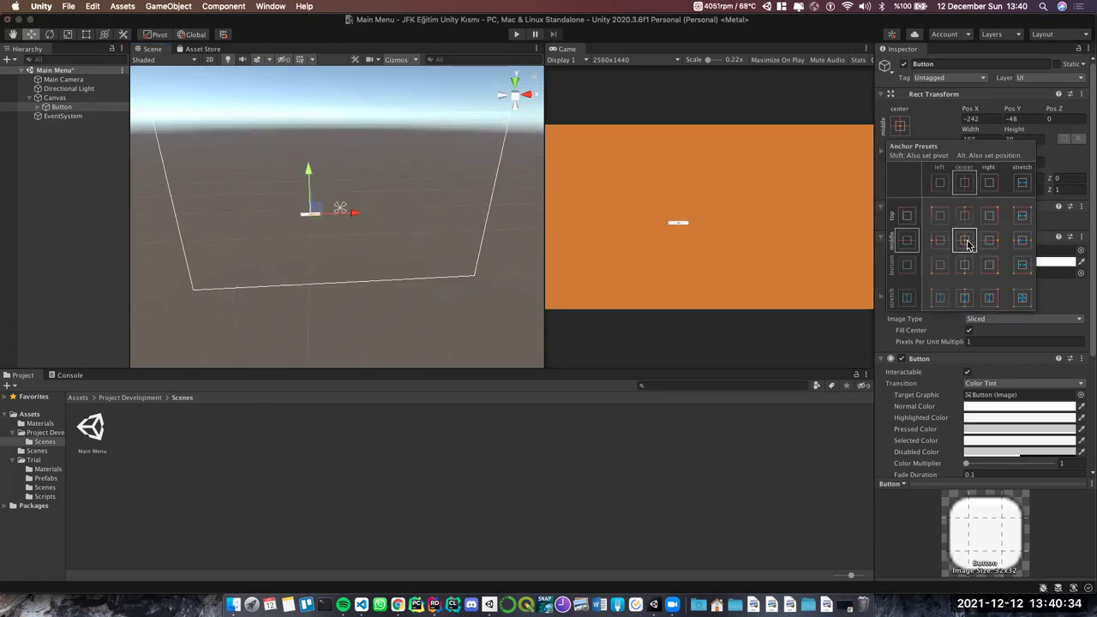
pyautogui.click(900, 128)
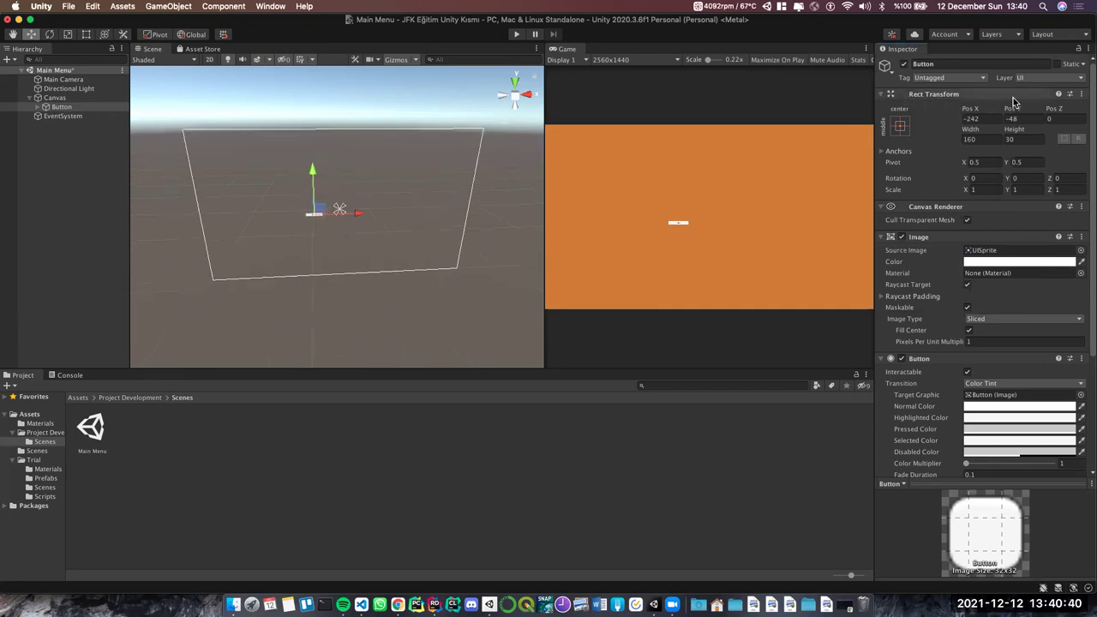
pyautogui.scroll(-5, 958, 171)
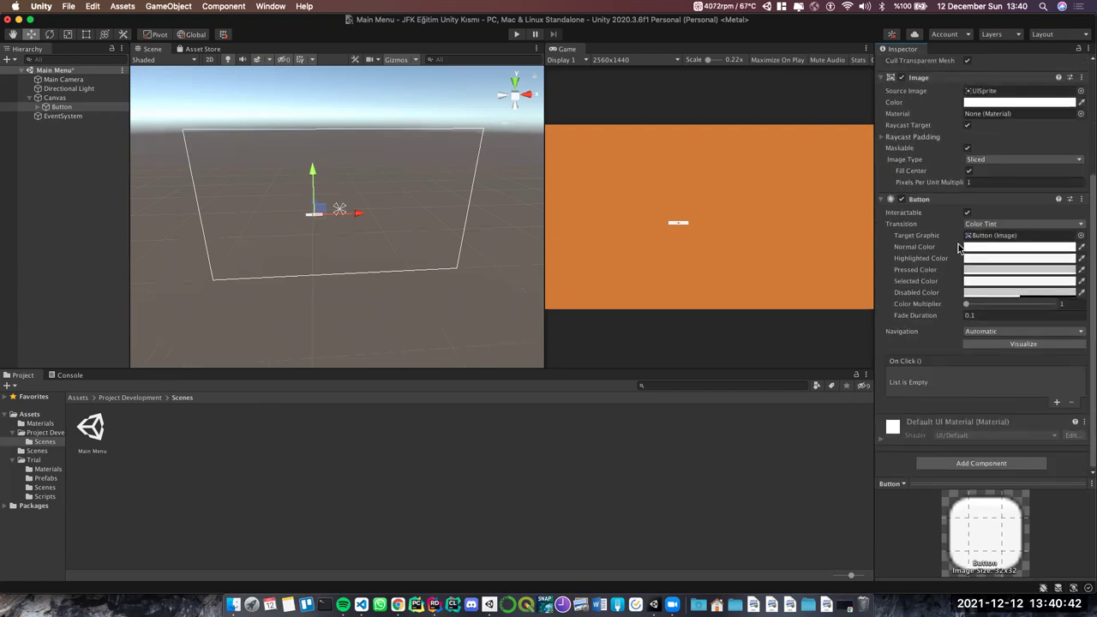
pyautogui.scroll(5, 960, 244)
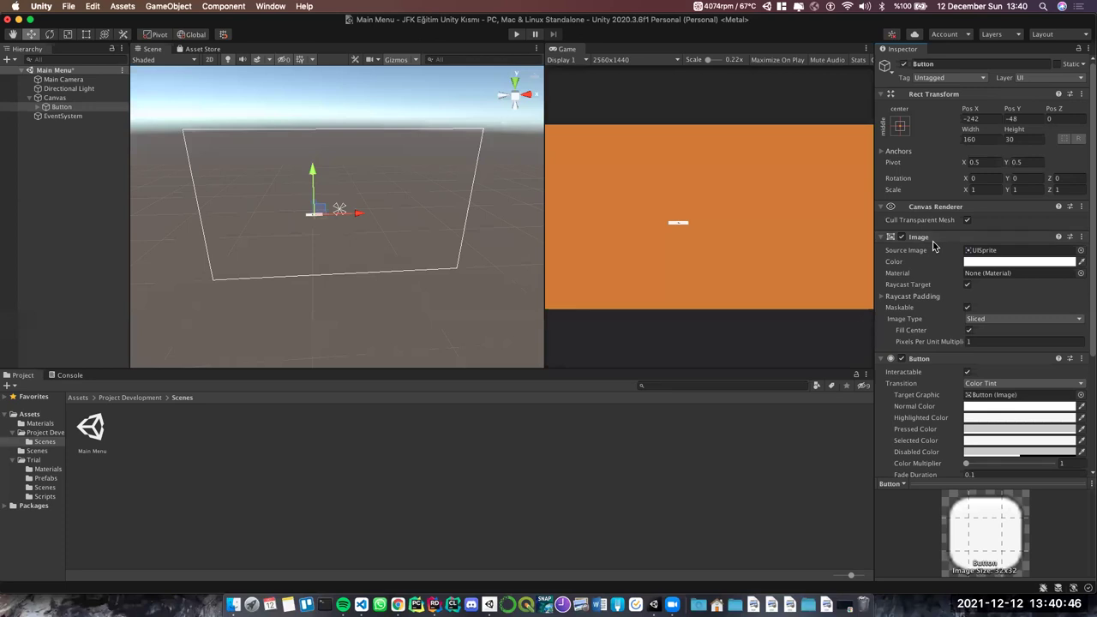
pyautogui.scroll(-5, 935, 225)
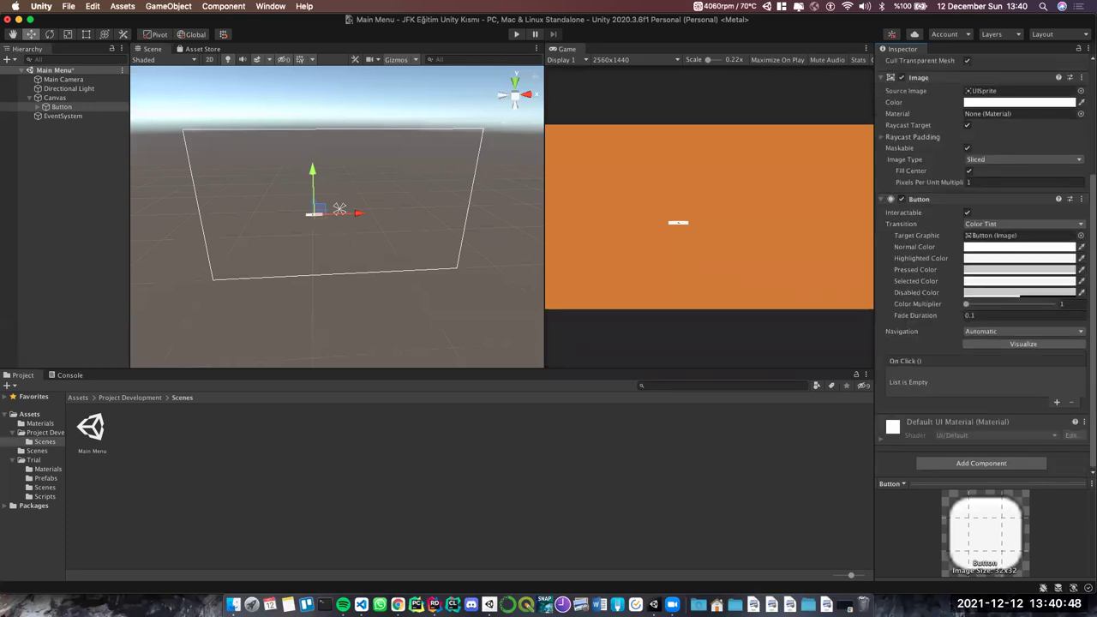
pyautogui.scroll(5, 905, 163)
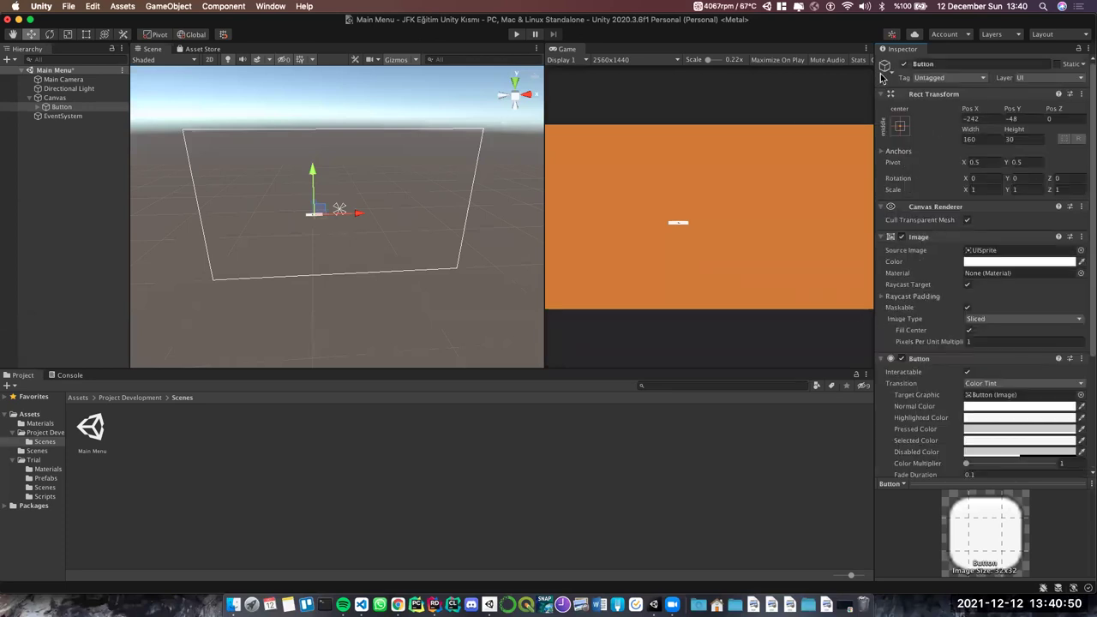
pyautogui.moveTo(355, 213); pyautogui.dragTo(374, 213)
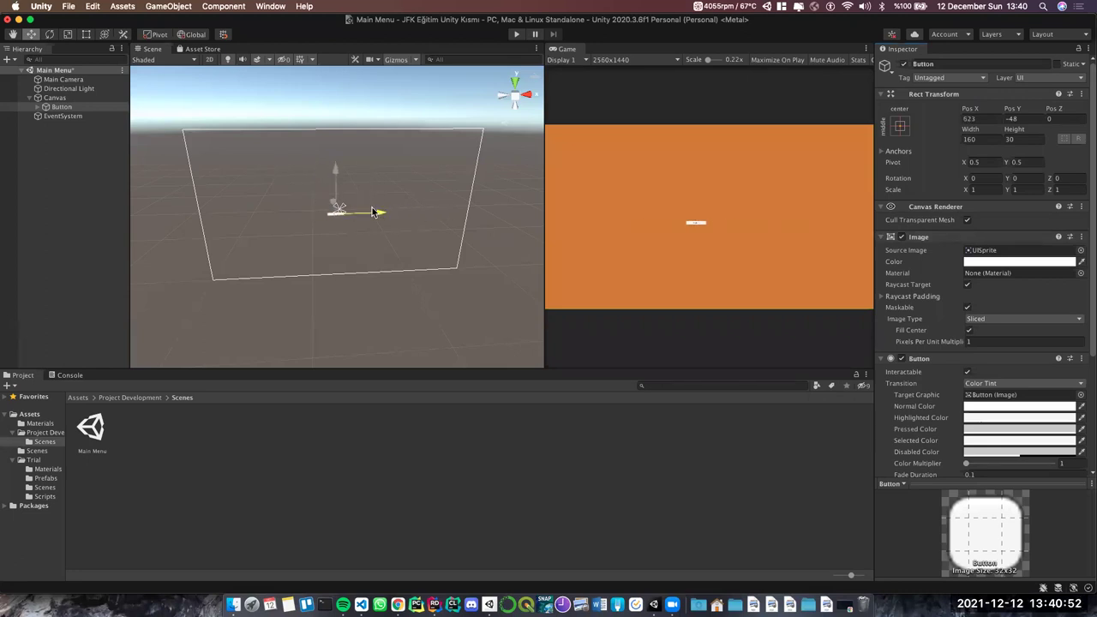
pyautogui.press('super+z')
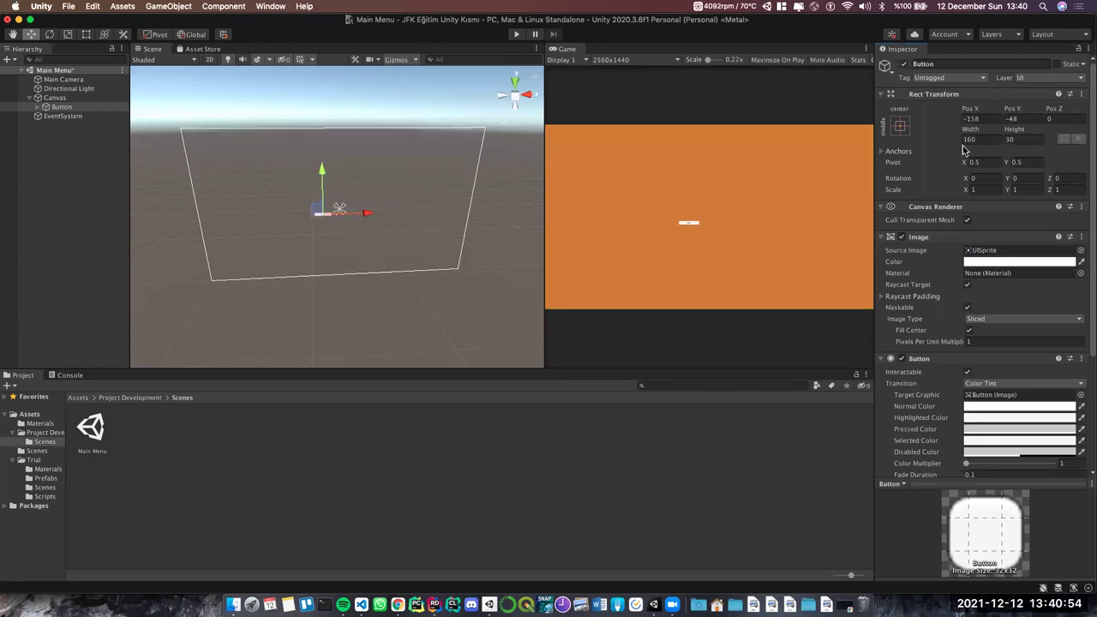
# Centre the button on the canvas with the Alt middle-center anchor preset
pyautogui.click(898, 127)
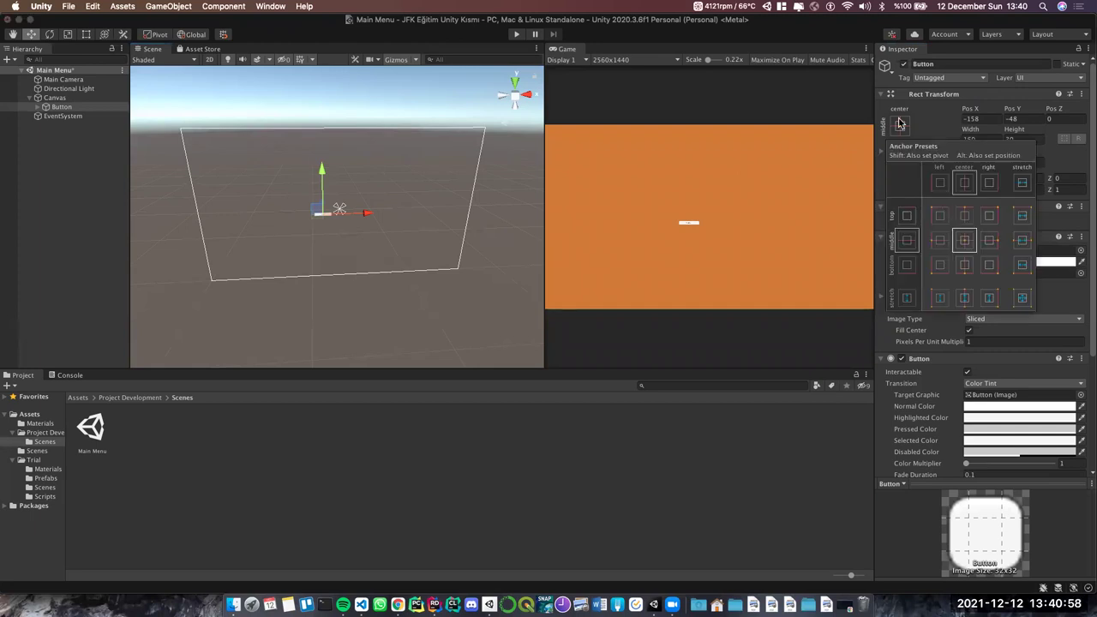
pyautogui.click(901, 126)
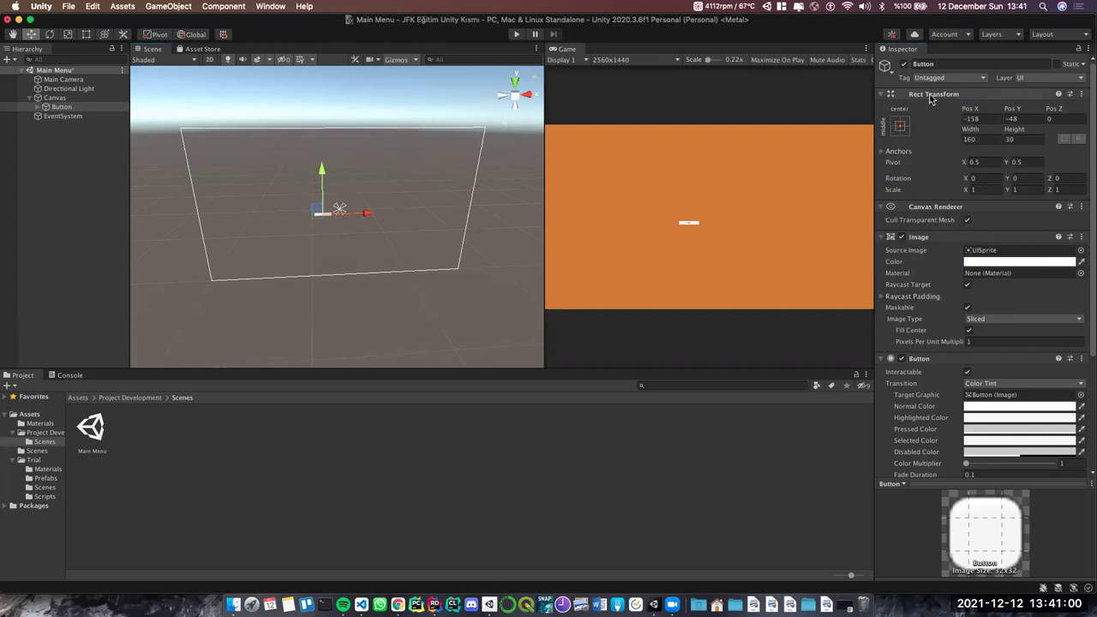
pyautogui.click(902, 129)
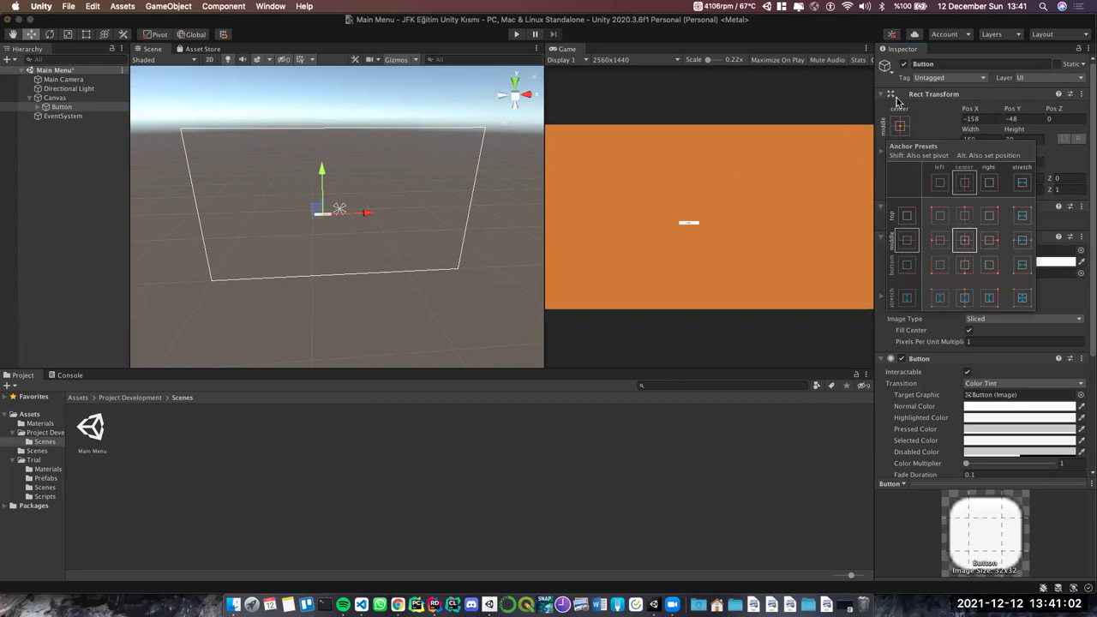
pyautogui.press('alt')
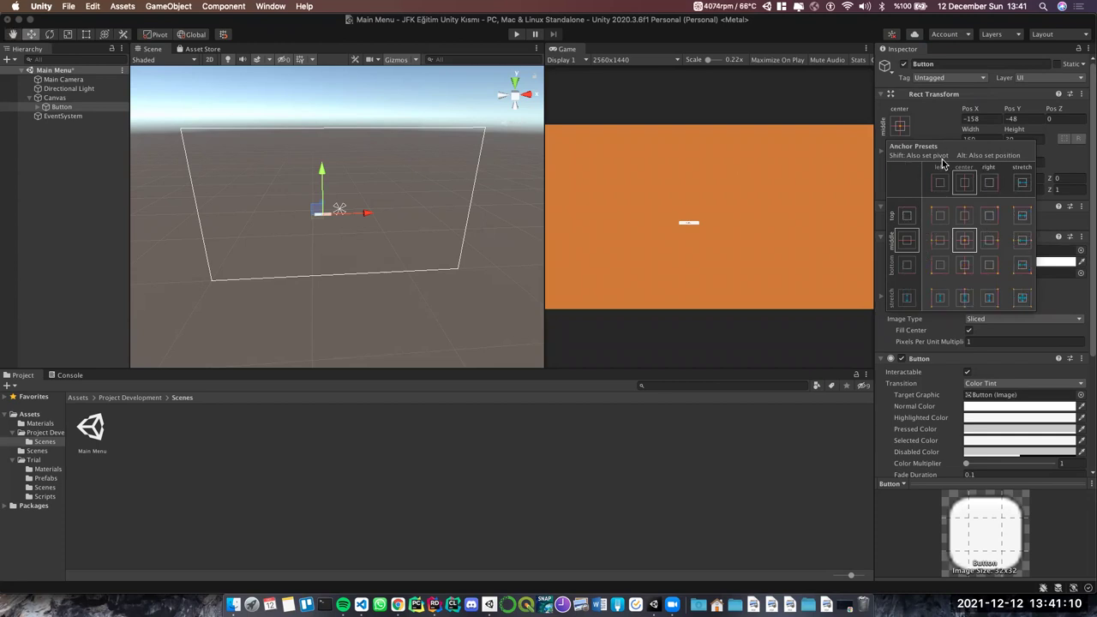
pyautogui.keyDown('alt'); pyautogui.click(964, 240); pyautogui.keyUp('alt')
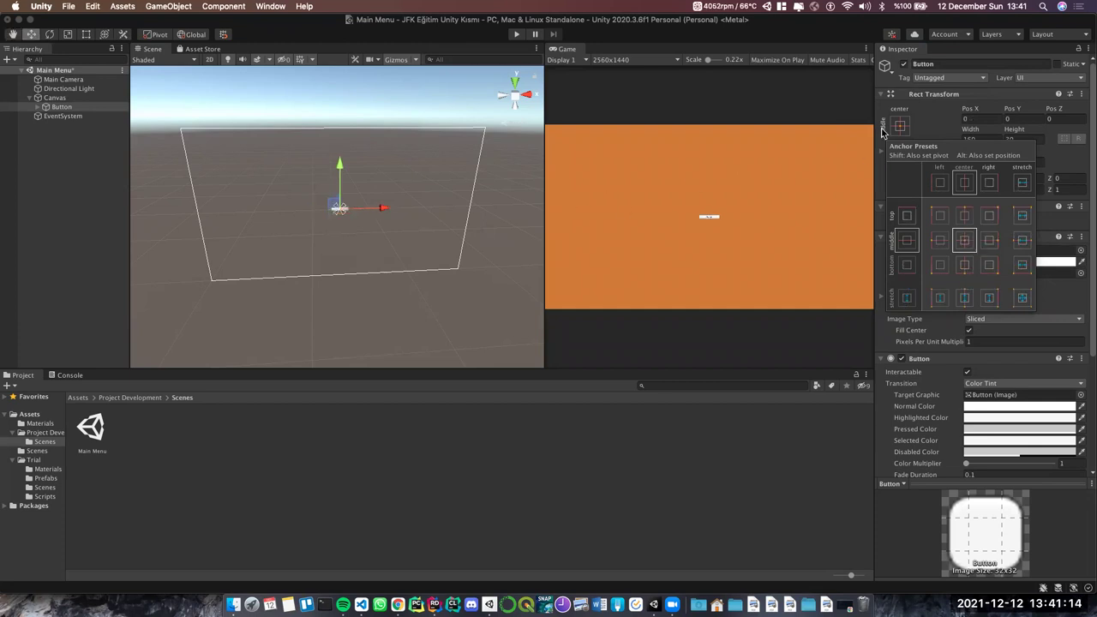
pyautogui.click(962, 110)
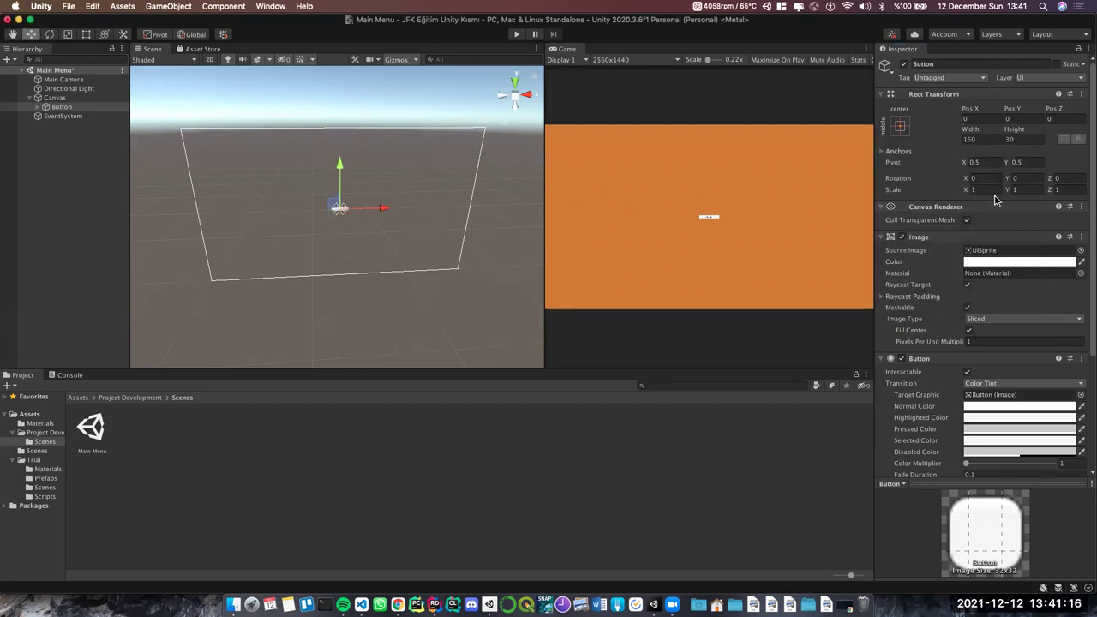
# Set the button's Rect Transform scale to X 5, Y 5, Z 1
pyautogui.write('2')
pyautogui.press('Tab')
pyautogui.write('12')
pyautogui.press('Tab')
pyautogui.write('2')
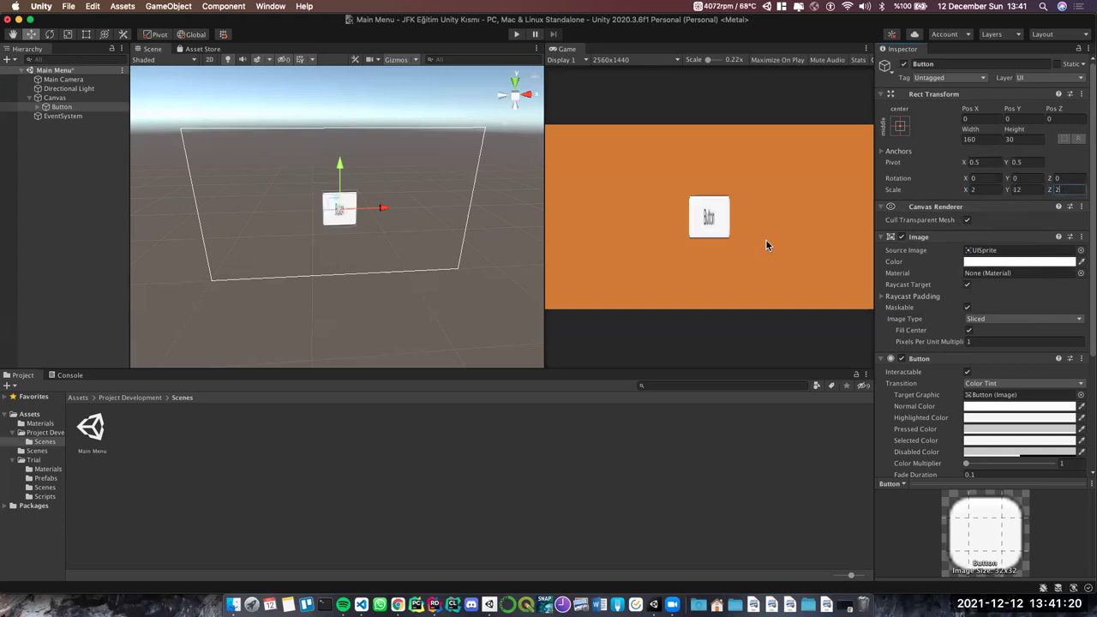
pyautogui.press('BackSpace')
pyautogui.write('1')
pyautogui.hotkey('shift', 'Tab')
pyautogui.hotkey('shift', 'Tab')
pyautogui.write('10')
pyautogui.press('Tab')
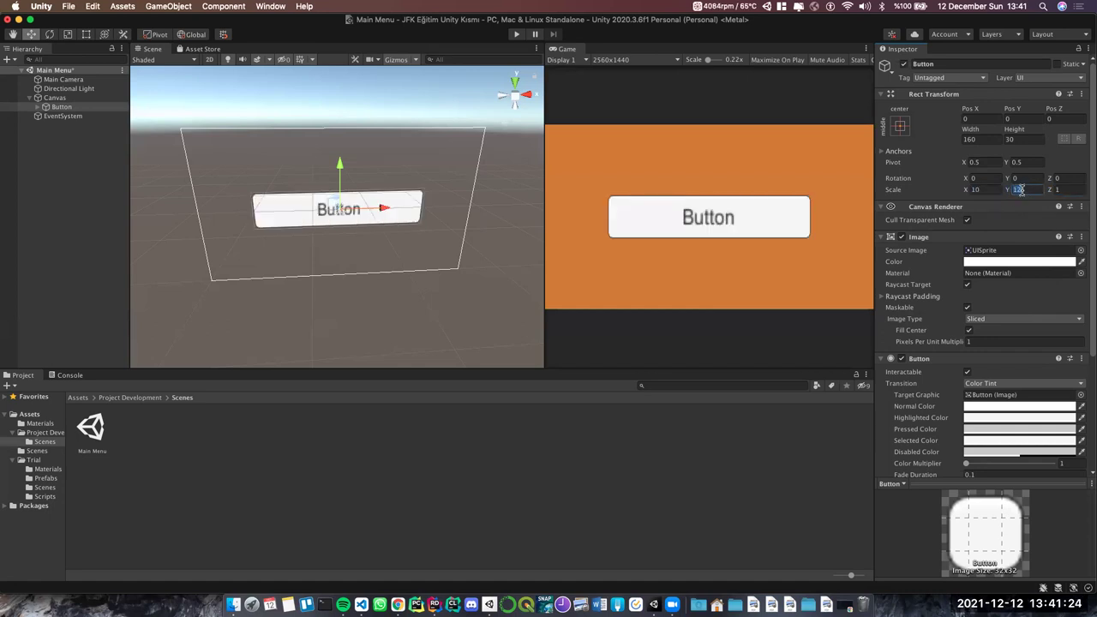
pyautogui.write('5')
pyautogui.hotkey('shift', 'Tab')
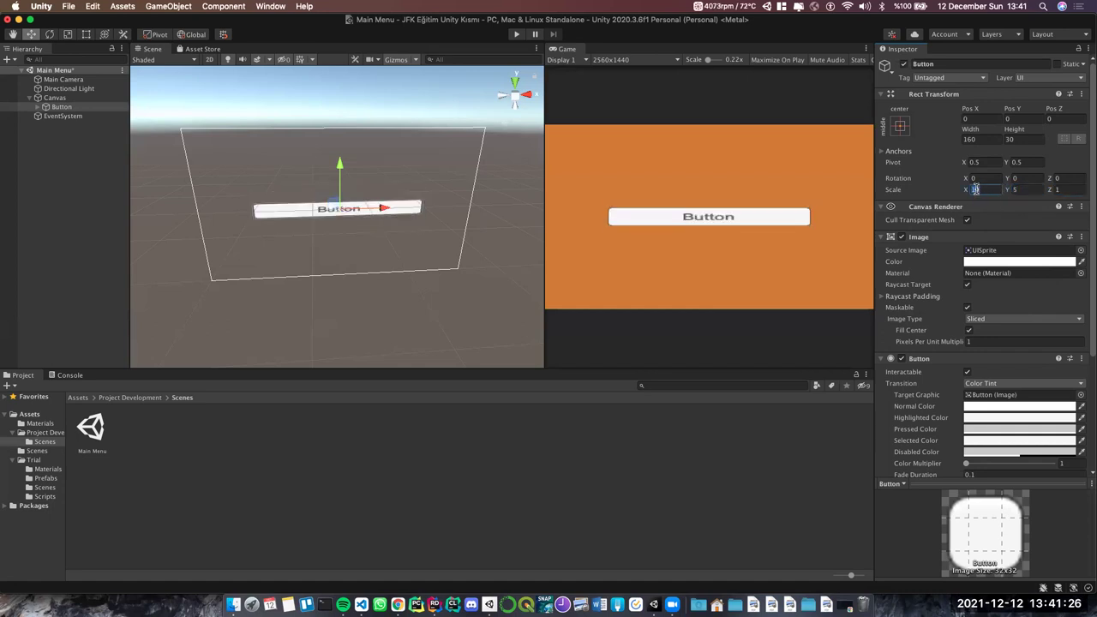
pyautogui.write('5')
# Expand the Button in the Hierarchy and select its Text child
pyautogui.scroll(-5, 952, 262)
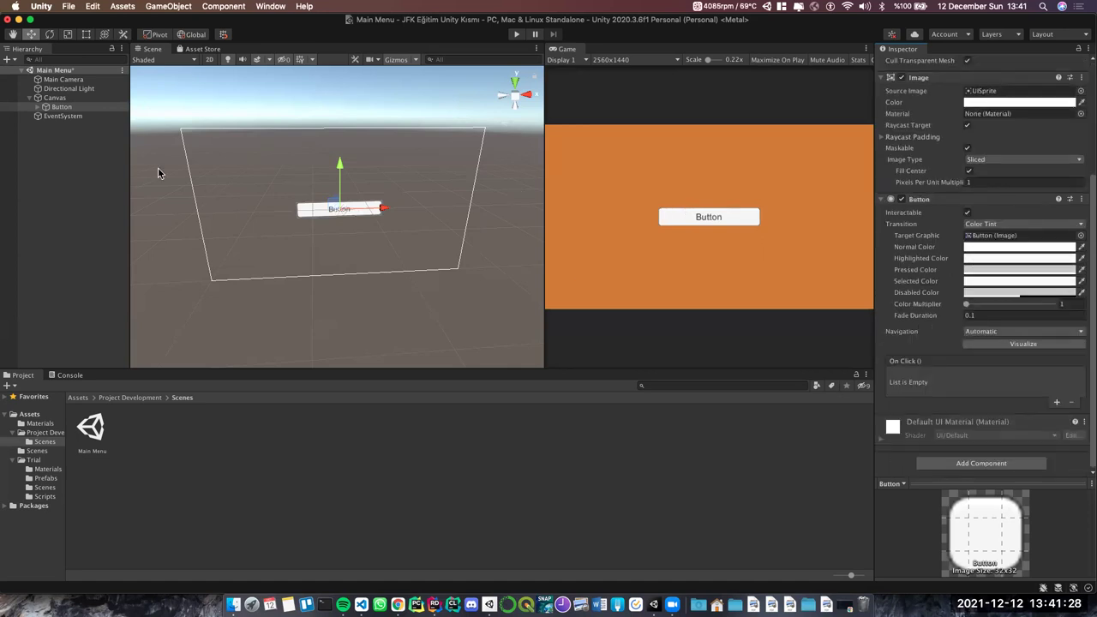
pyautogui.click(40, 107)
pyautogui.click(60, 115)
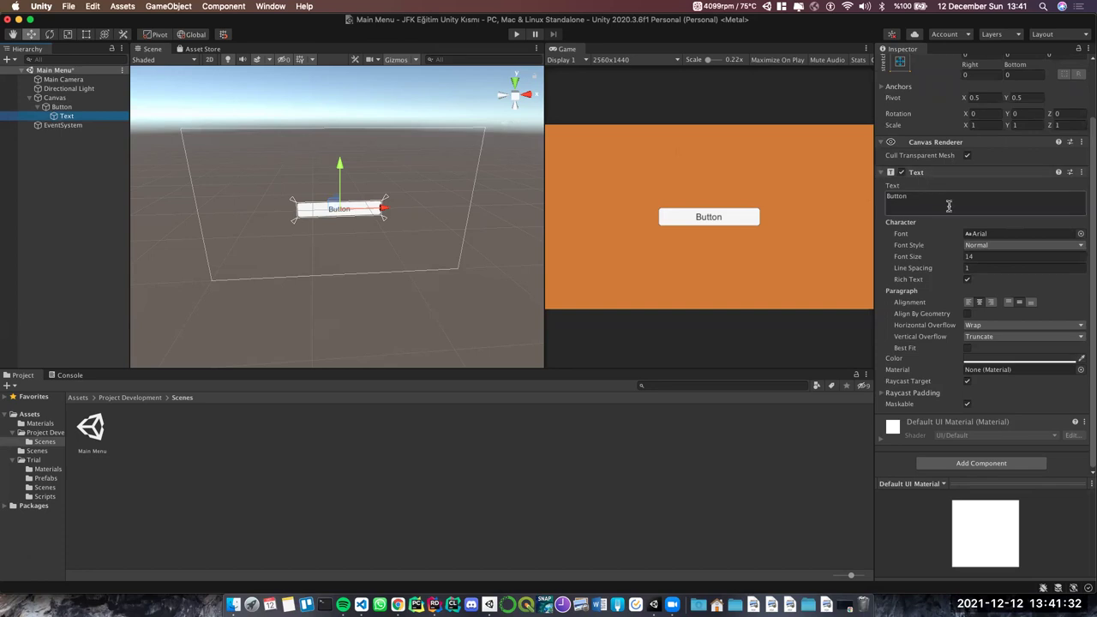
# Replace the label's Button text with 'Play Game'
pyautogui.click(920, 196)
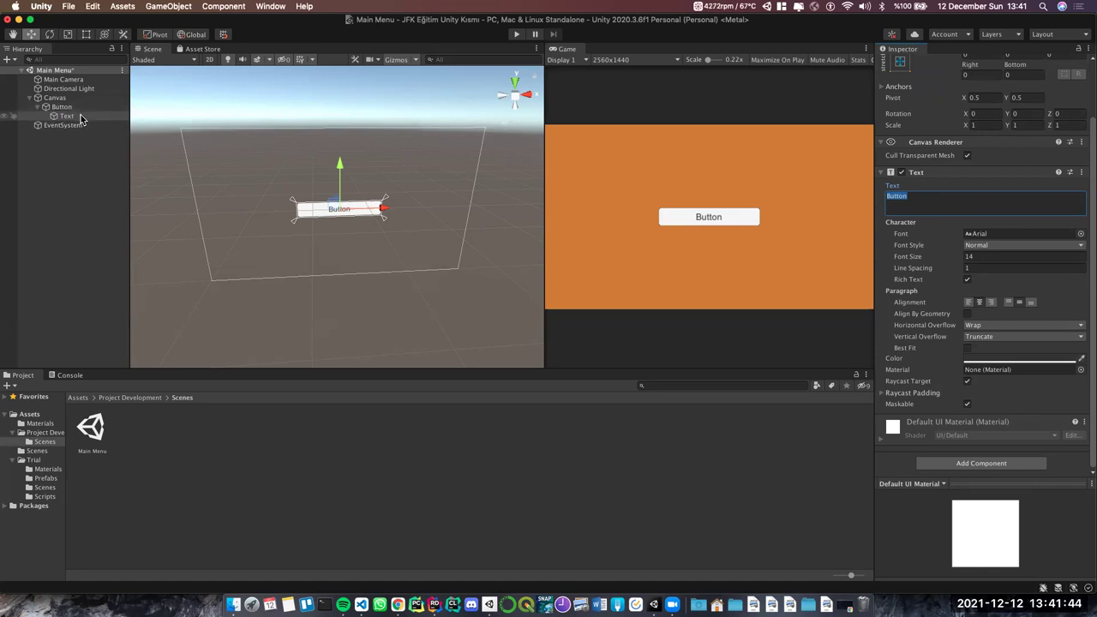
pyautogui.press('Right')
pyautogui.scroll(2, 418, 210)
pyautogui.scroll(2, 379, 203)
pyautogui.scroll(3, 379, 197)
pyautogui.scroll(2, 351, 193)
pyautogui.scroll(-1, 340, 190)
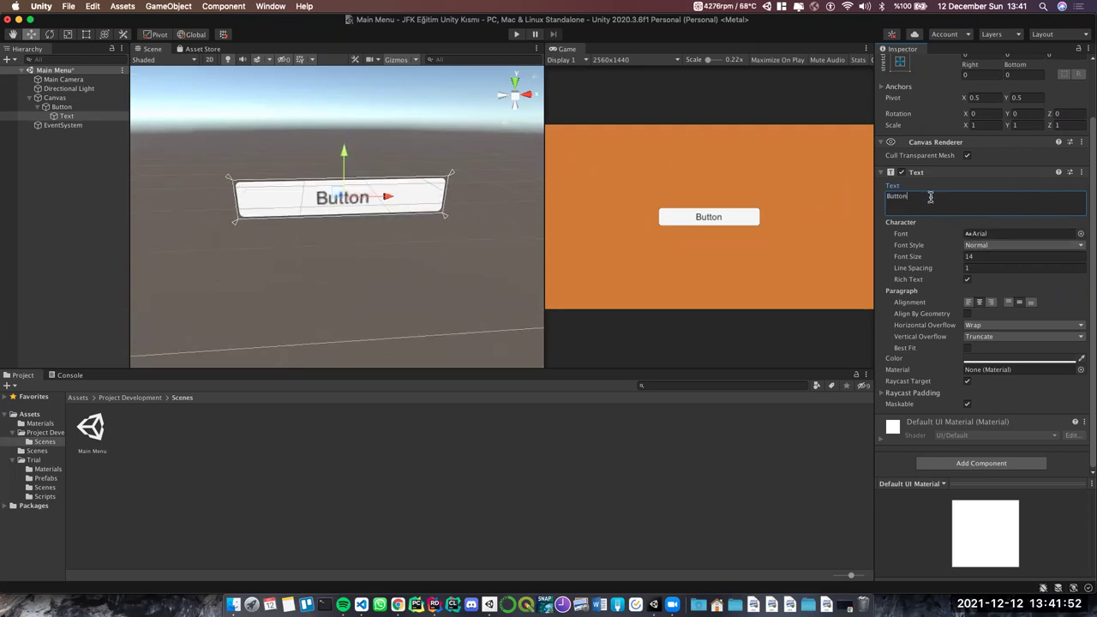
pyautogui.press('super+a')
pyautogui.write('Play')
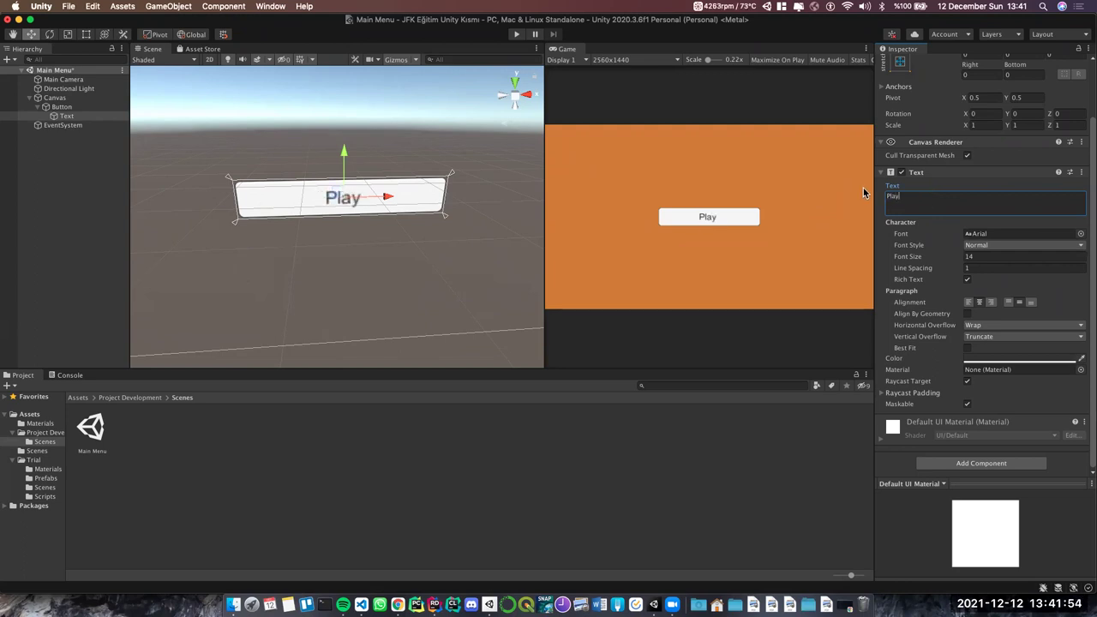
pyautogui.write(' Game')
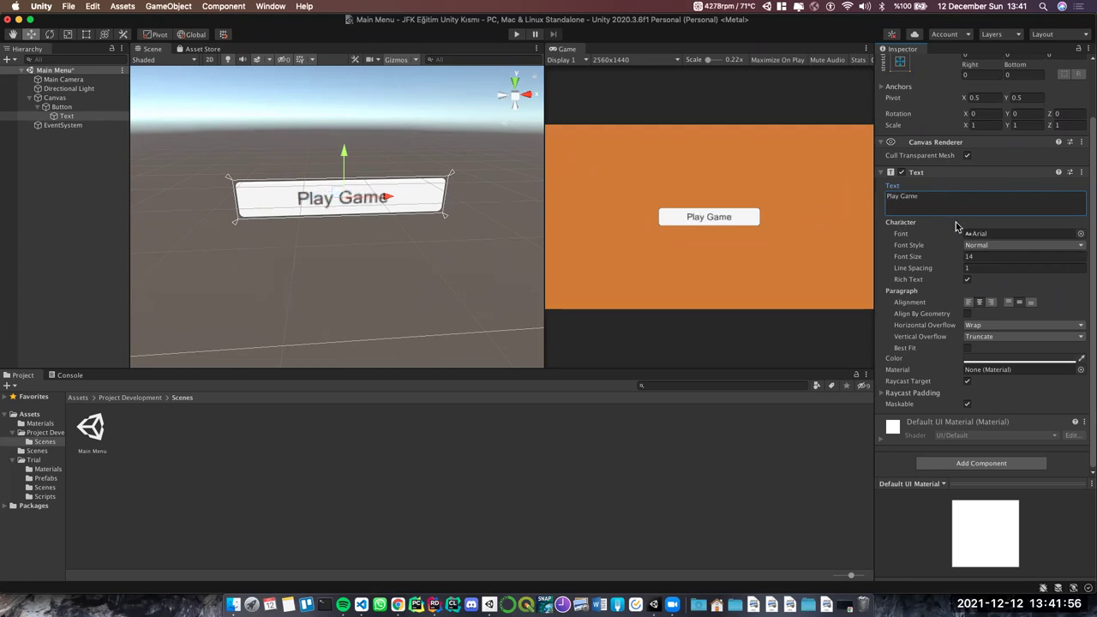
# Set the label's font size to 15 and its font style to Bold
pyautogui.click(1023, 258)
pyautogui.write('15')
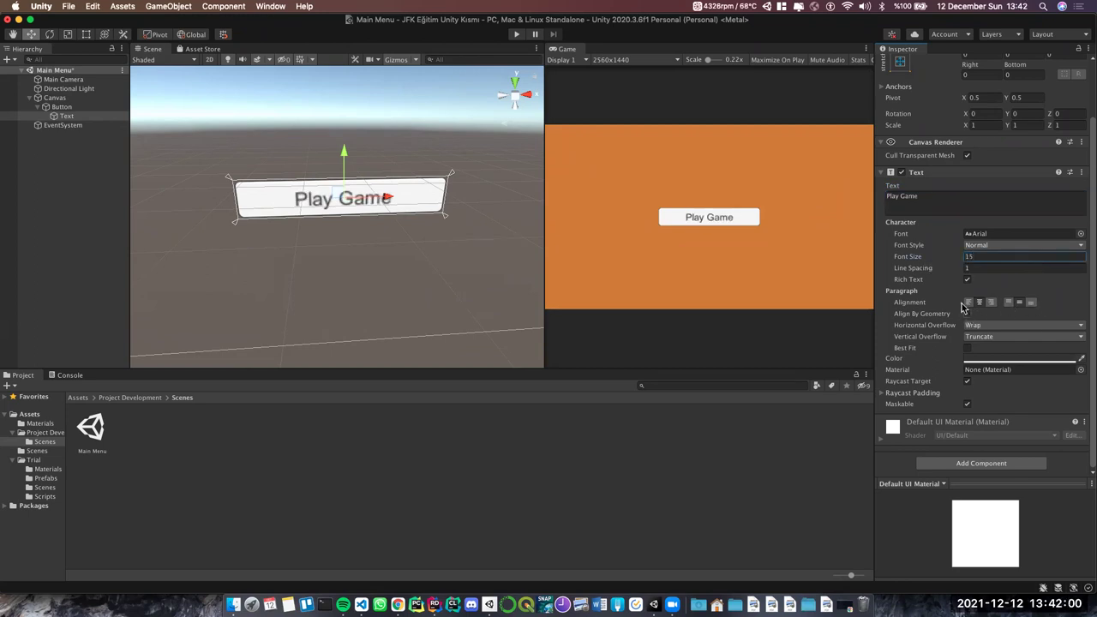
pyautogui.click(1002, 329)
pyautogui.press('Escape')
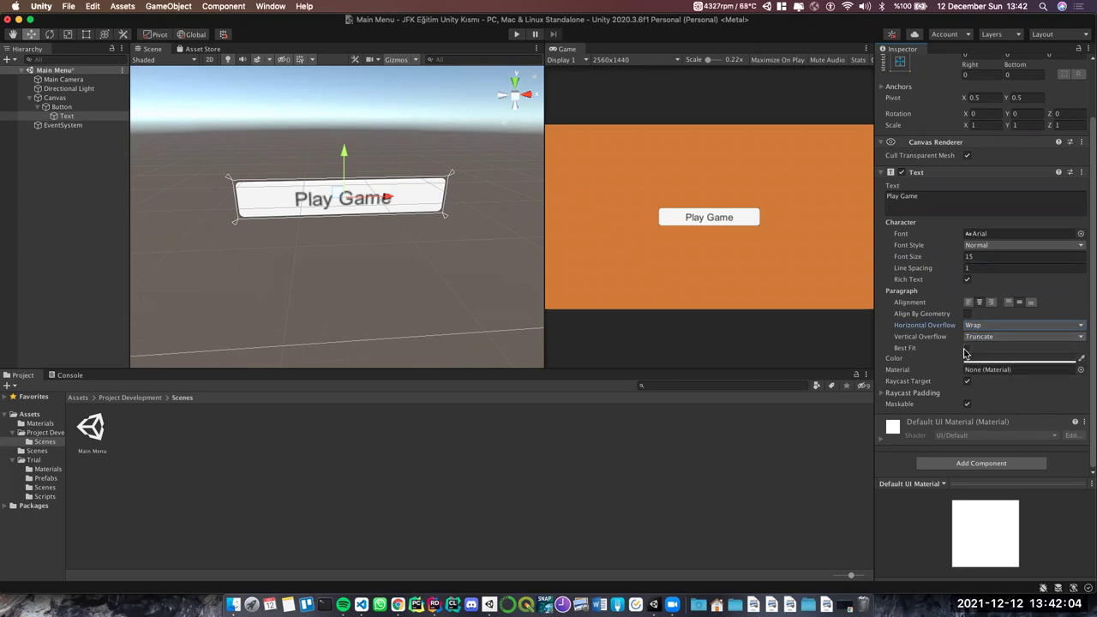
pyautogui.click(968, 348)
pyautogui.click(967, 347)
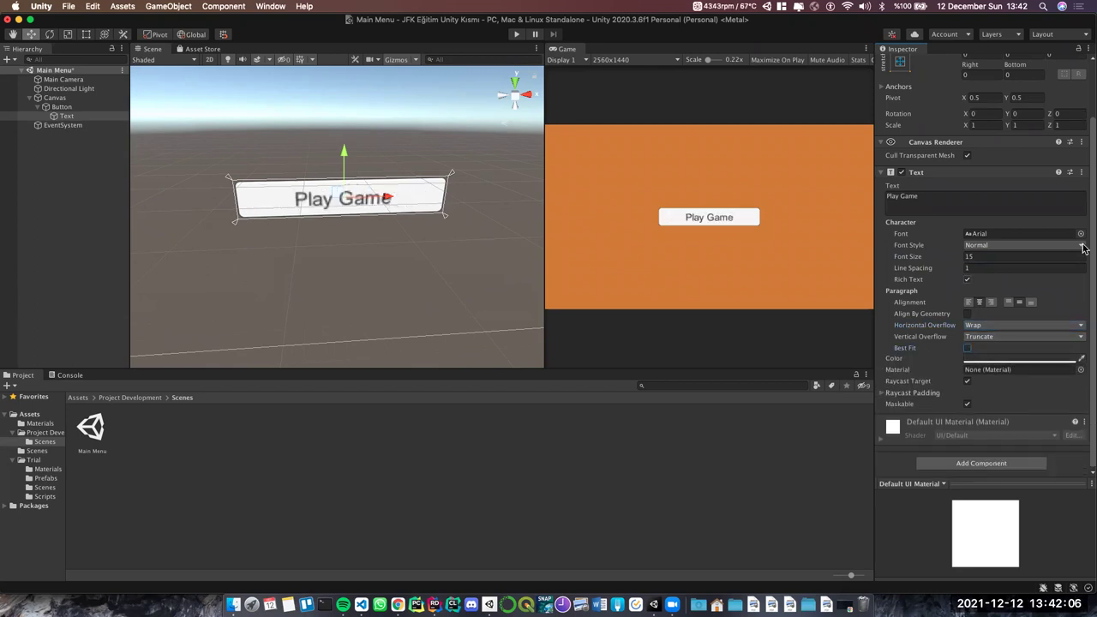
pyautogui.click(1011, 245)
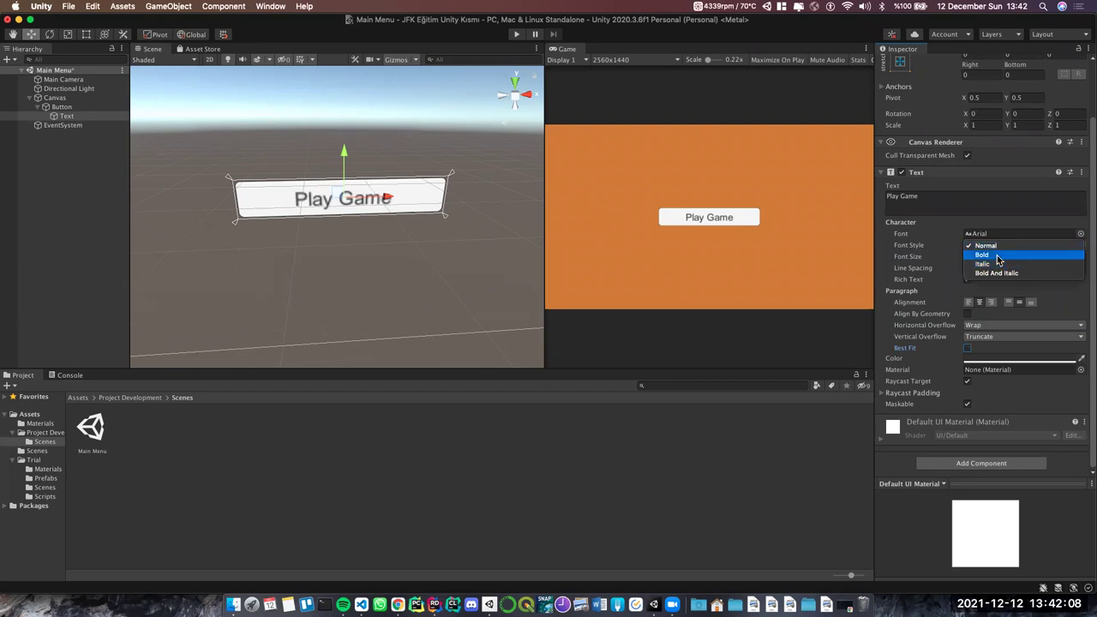
pyautogui.click(998, 255)
pyautogui.click(79, 224)
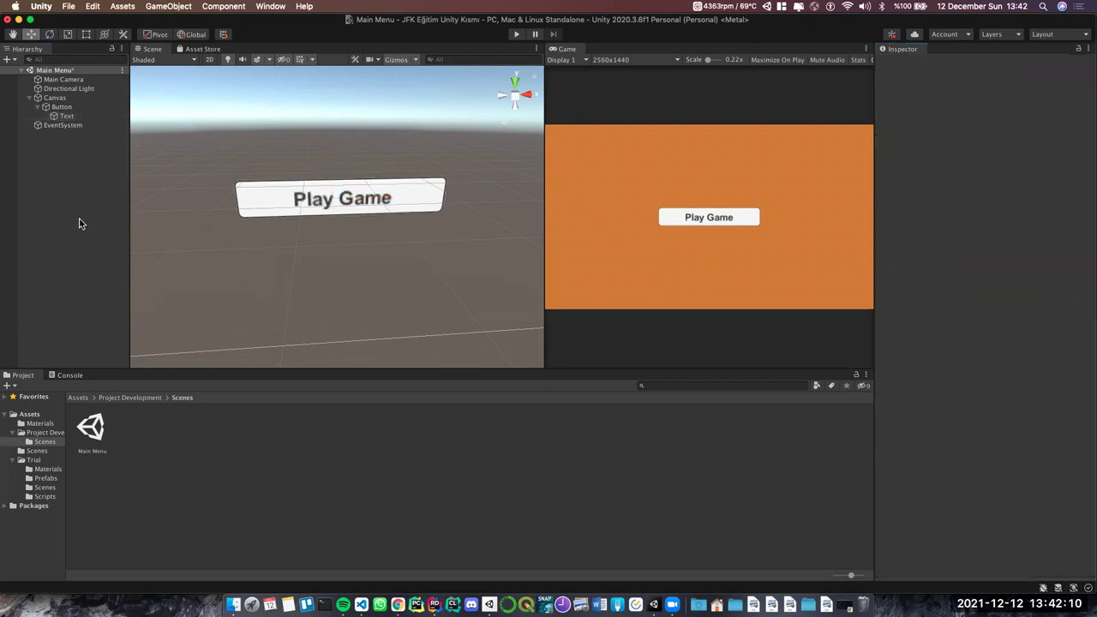
pyautogui.scroll(-1, 503, 244)
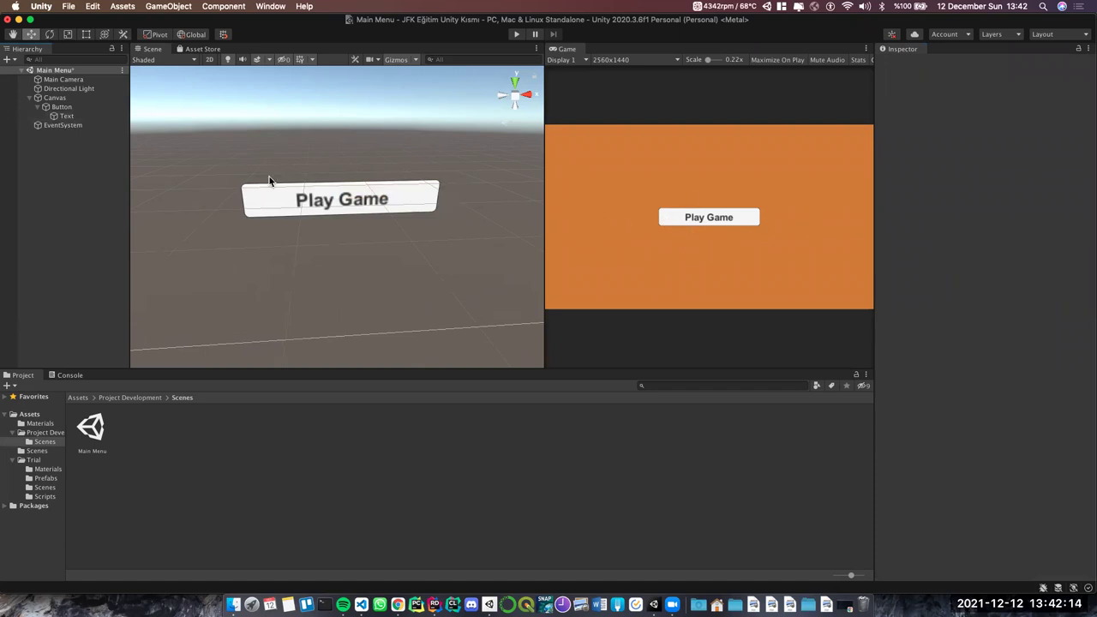
pyautogui.click(516, 34)
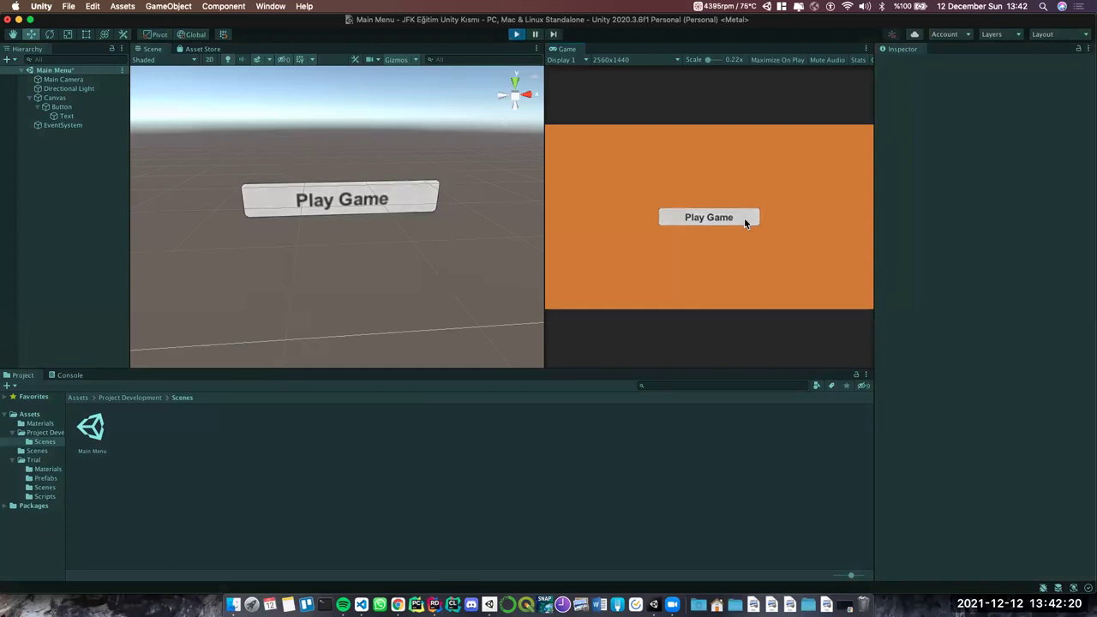
pyautogui.click(744, 220)
pyautogui.click(745, 221)
pyautogui.click(745, 219)
pyautogui.click(744, 219)
pyautogui.click(744, 218)
pyautogui.click(745, 218)
pyautogui.press('super+p')
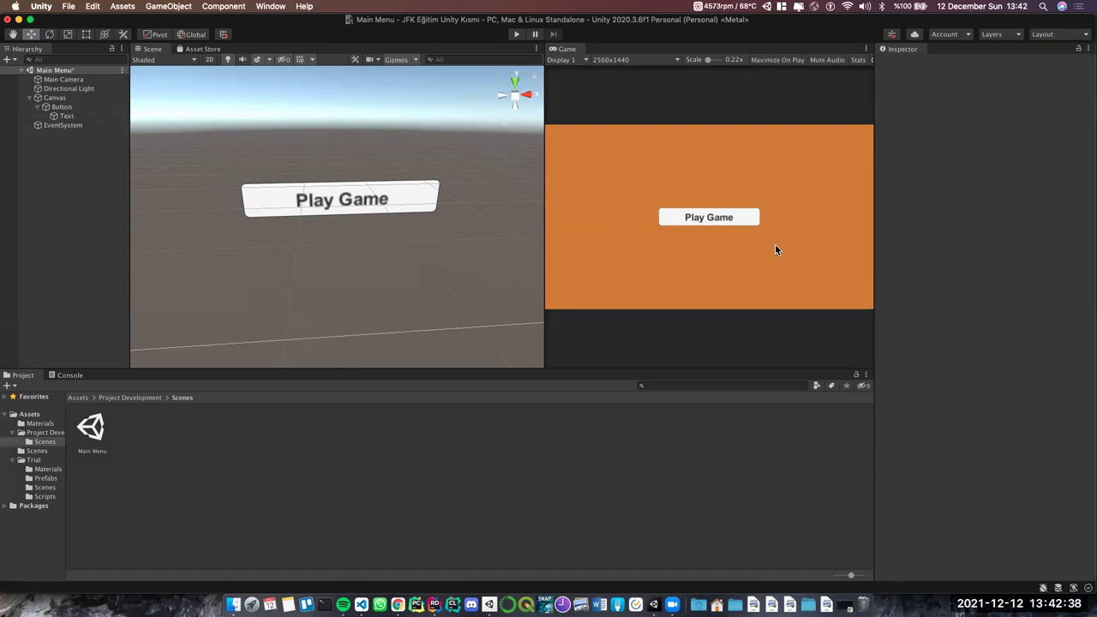
# Select the Button object and scroll the Inspector down to its Button component
pyautogui.click(86, 112)
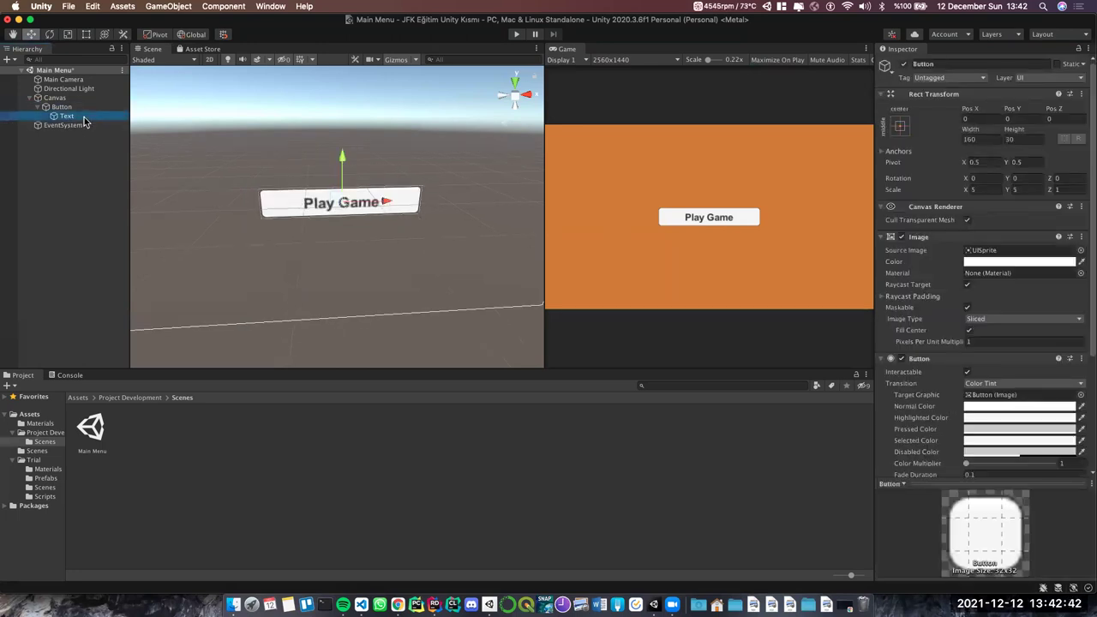
pyautogui.click(89, 116)
pyautogui.scroll(-1, 898, 276)
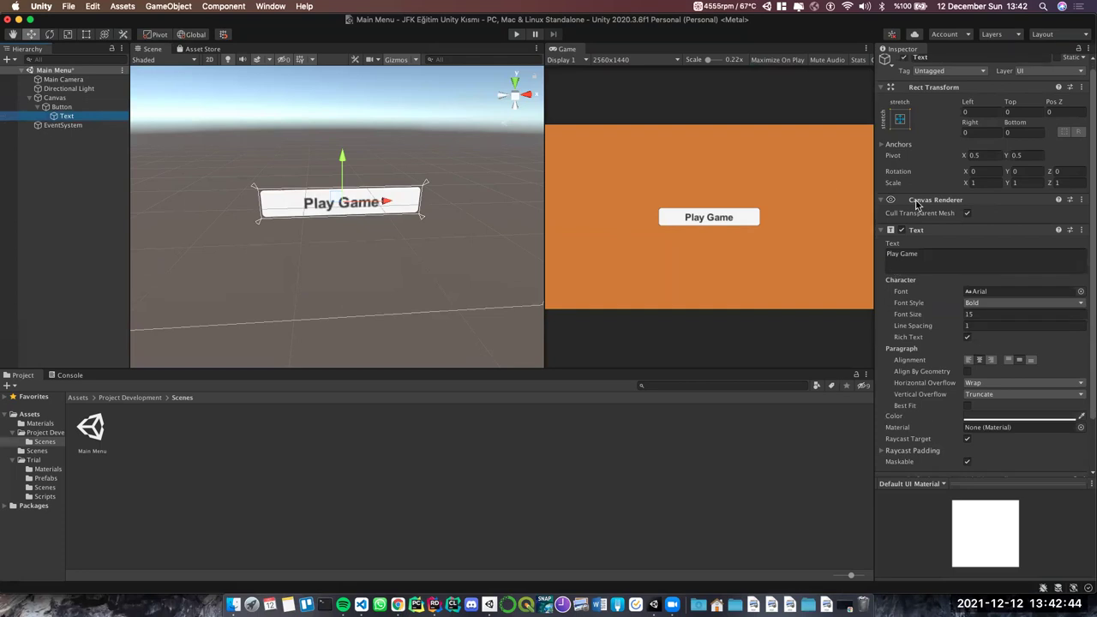
pyautogui.scroll(-3, 918, 205)
pyautogui.click(72, 108)
pyautogui.scroll(-3, 1011, 266)
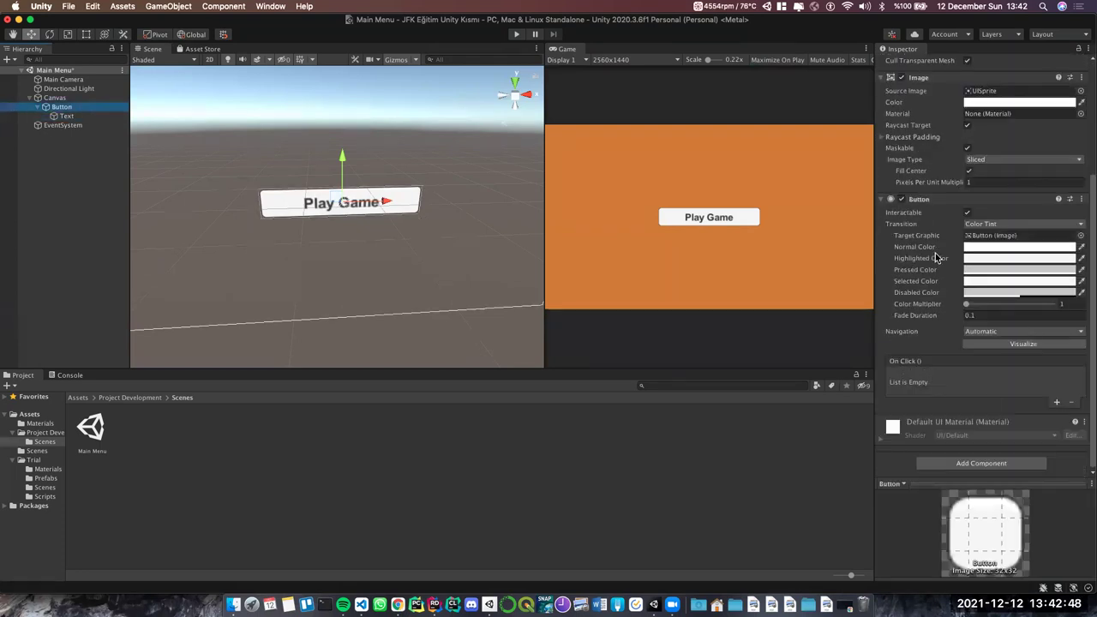
pyautogui.scroll(5, 937, 259)
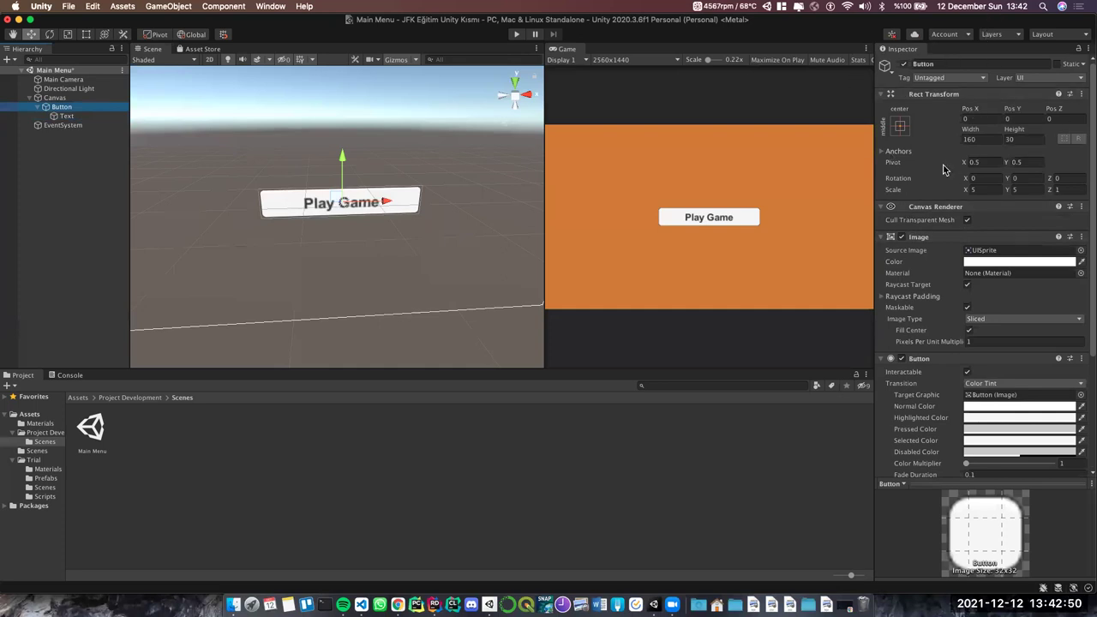
pyautogui.scroll(-5, 941, 169)
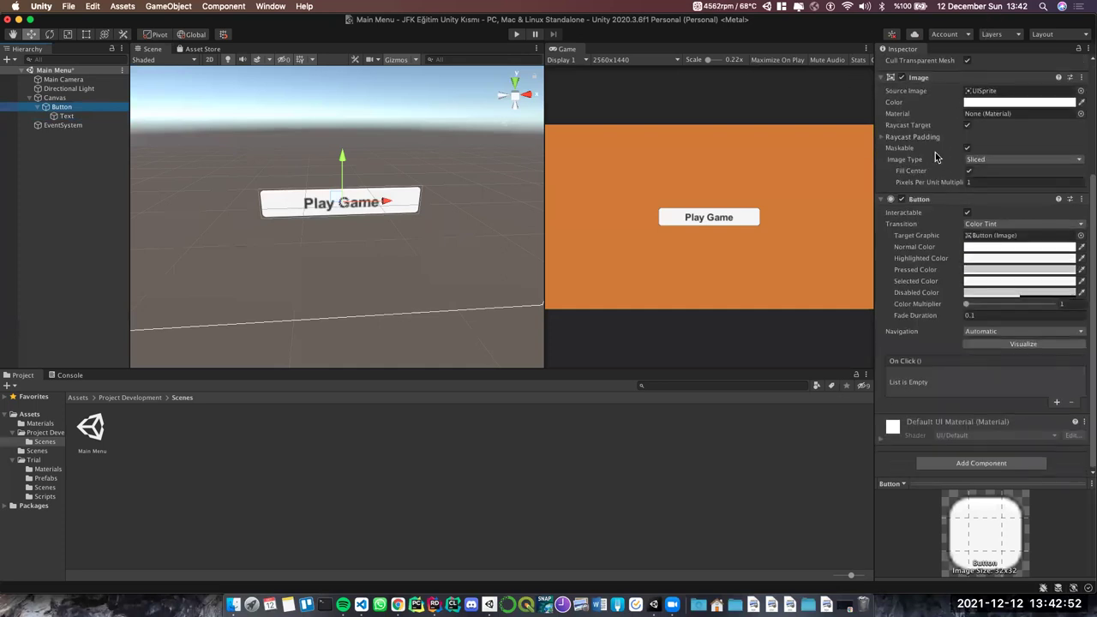
pyautogui.click(883, 202)
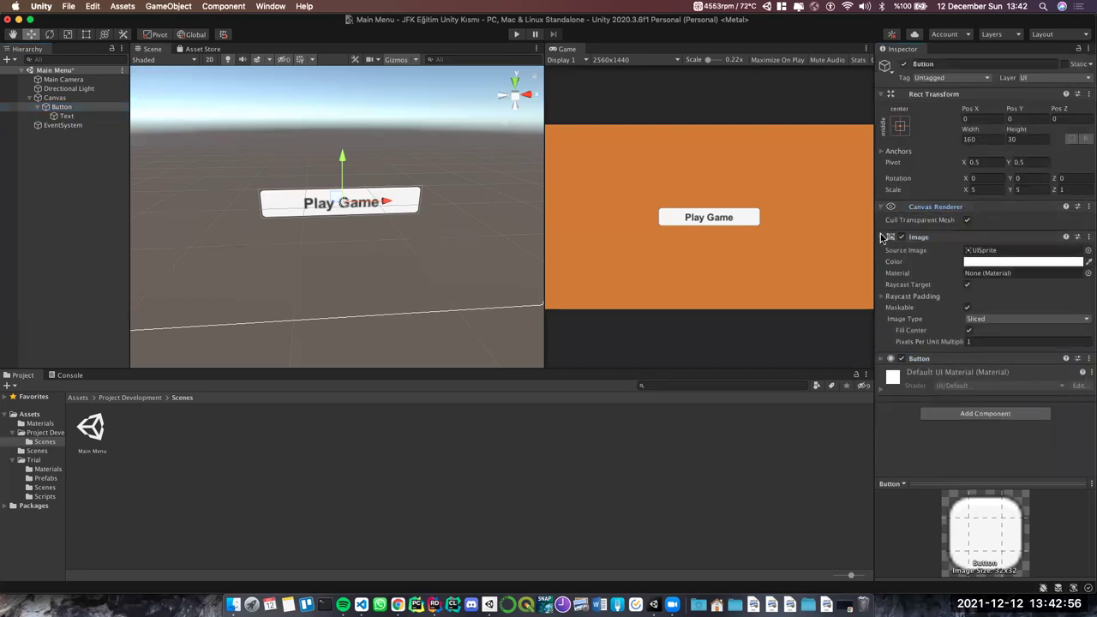
pyautogui.click(882, 358)
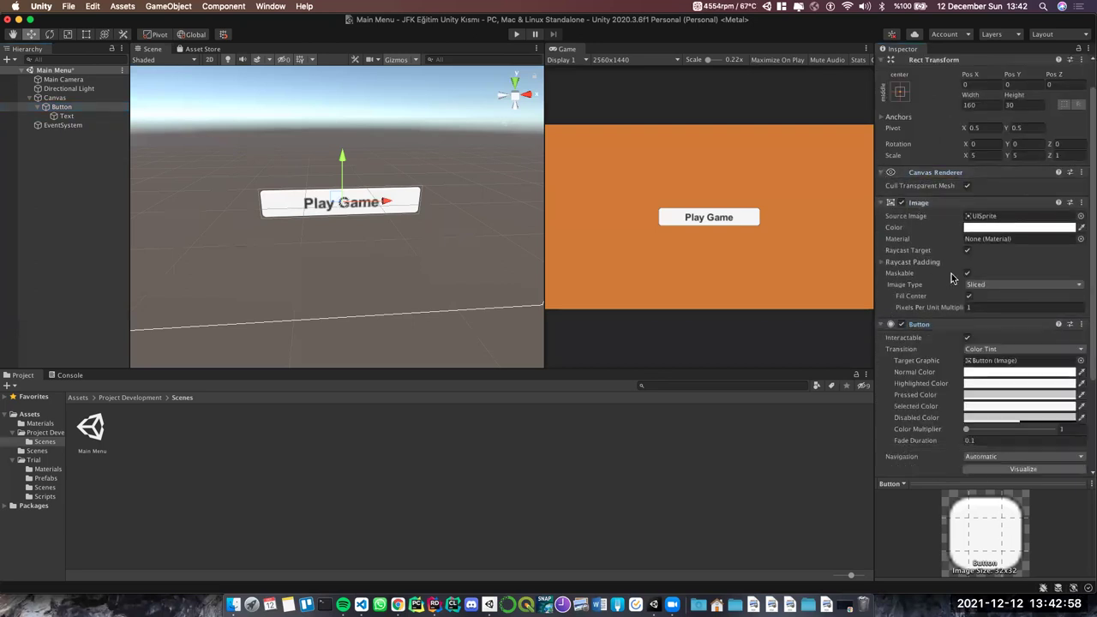
pyautogui.scroll(-3, 951, 279)
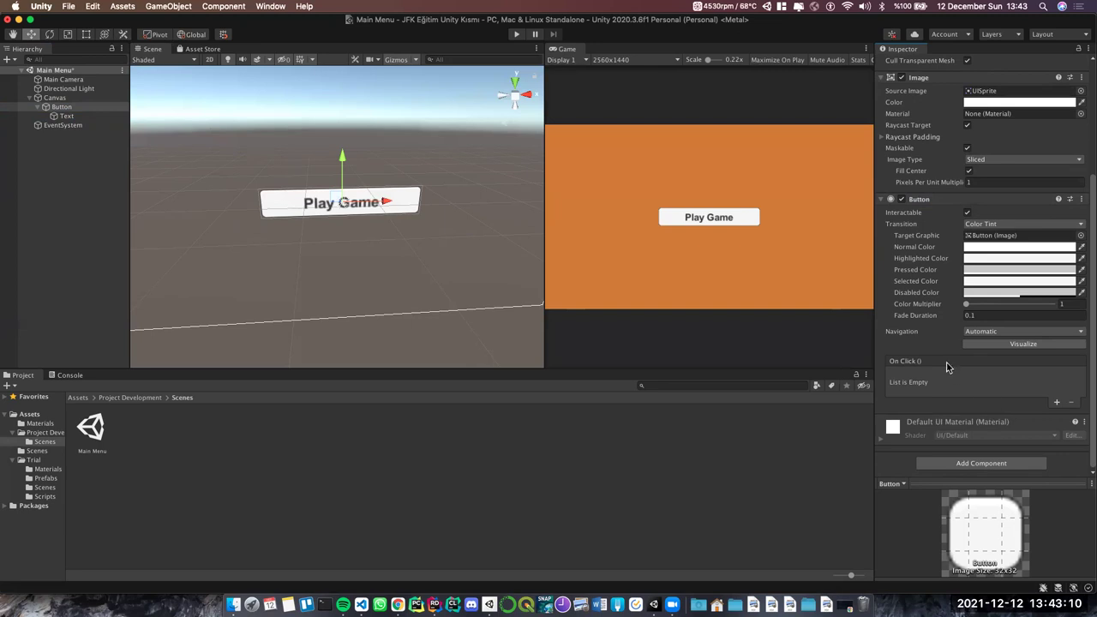
# Add a single empty On Click entry, removing the two extra entries
pyautogui.click(1057, 403)
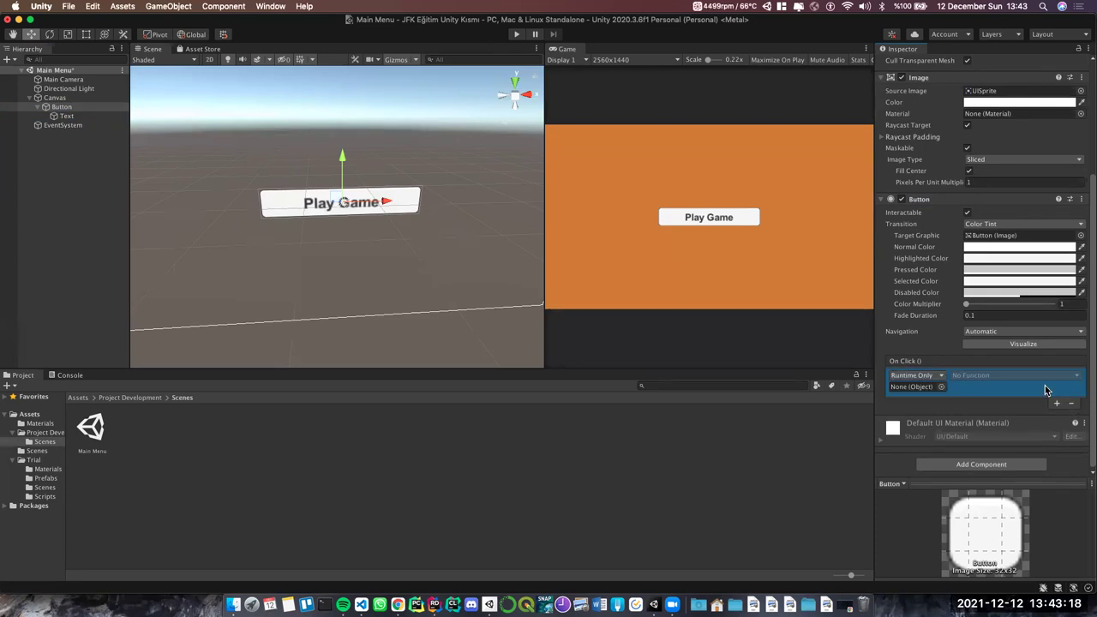
pyautogui.click(941, 387)
pyautogui.click(934, 393)
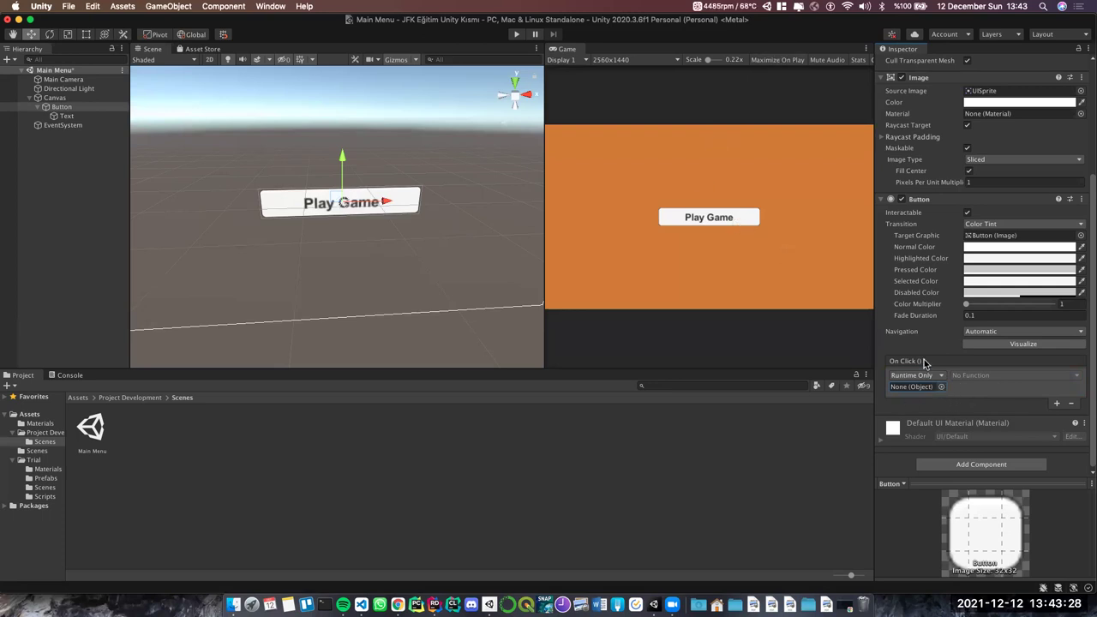
pyautogui.click(1057, 403)
pyautogui.click(1057, 431)
pyautogui.scroll(-2, 1060, 433)
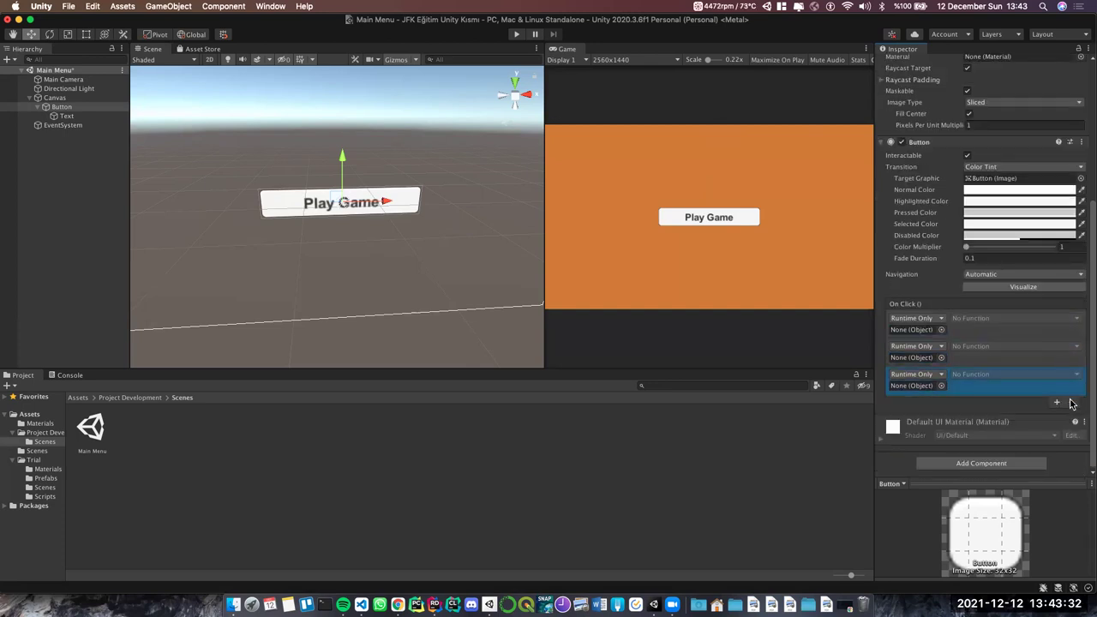
pyautogui.click(1070, 403)
pyautogui.click(1070, 403)
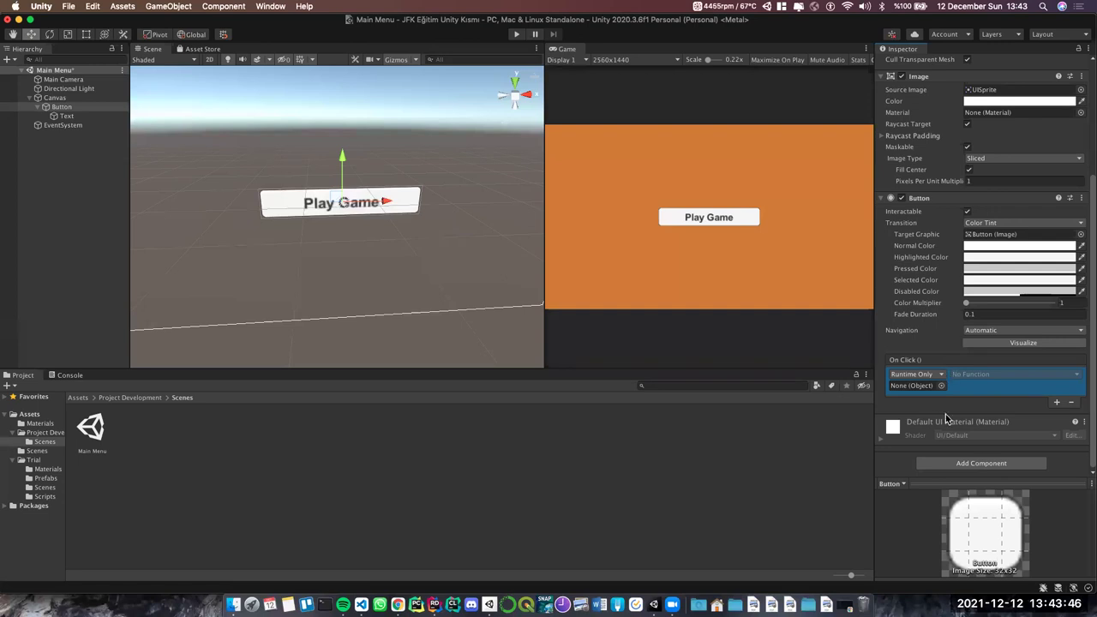
pyautogui.click(137, 397)
# Create a Scripts folder in Project Development and open it
pyautogui.rightClick(204, 437)
pyautogui.moveTo(256, 298)
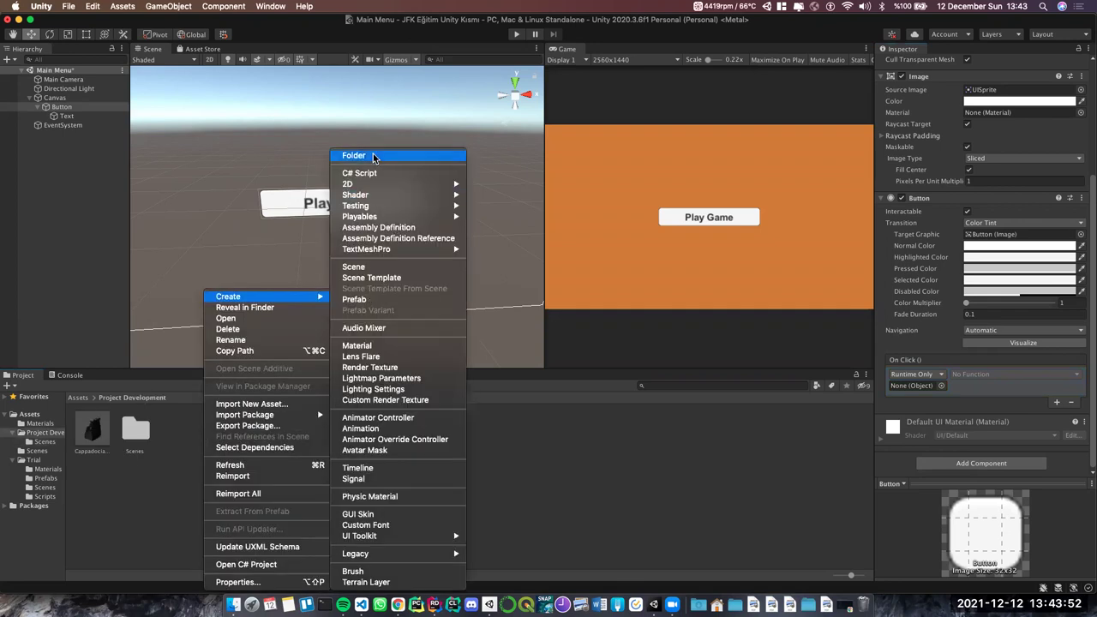
pyautogui.click(373, 156)
pyautogui.write('Script')
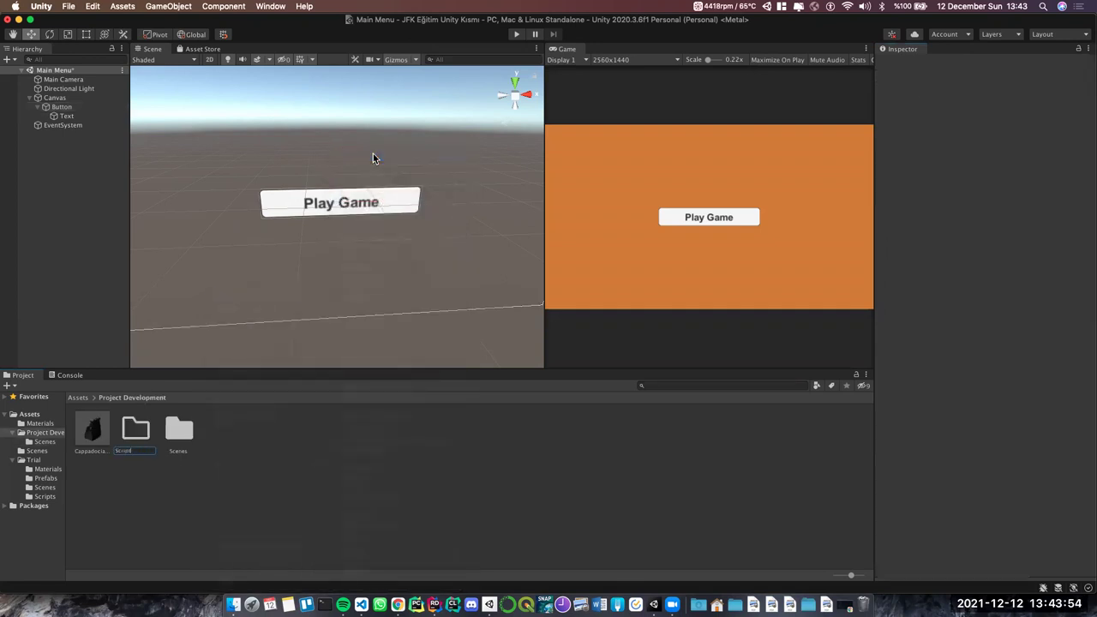
pyautogui.press('Return')
pyautogui.rightClick(222, 437)
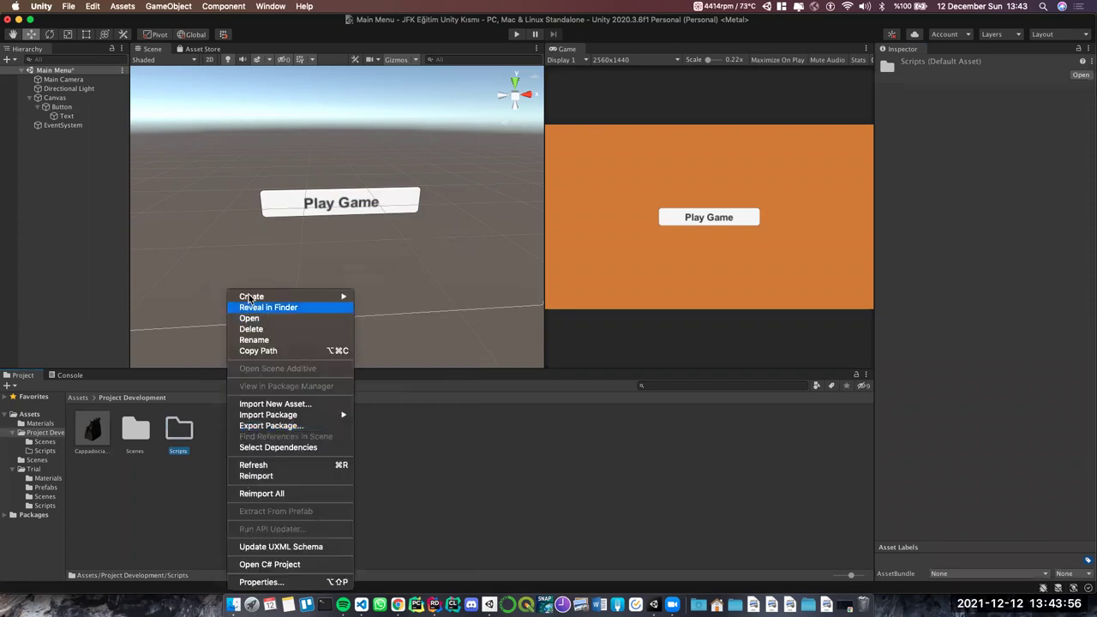
pyautogui.moveTo(323, 302)
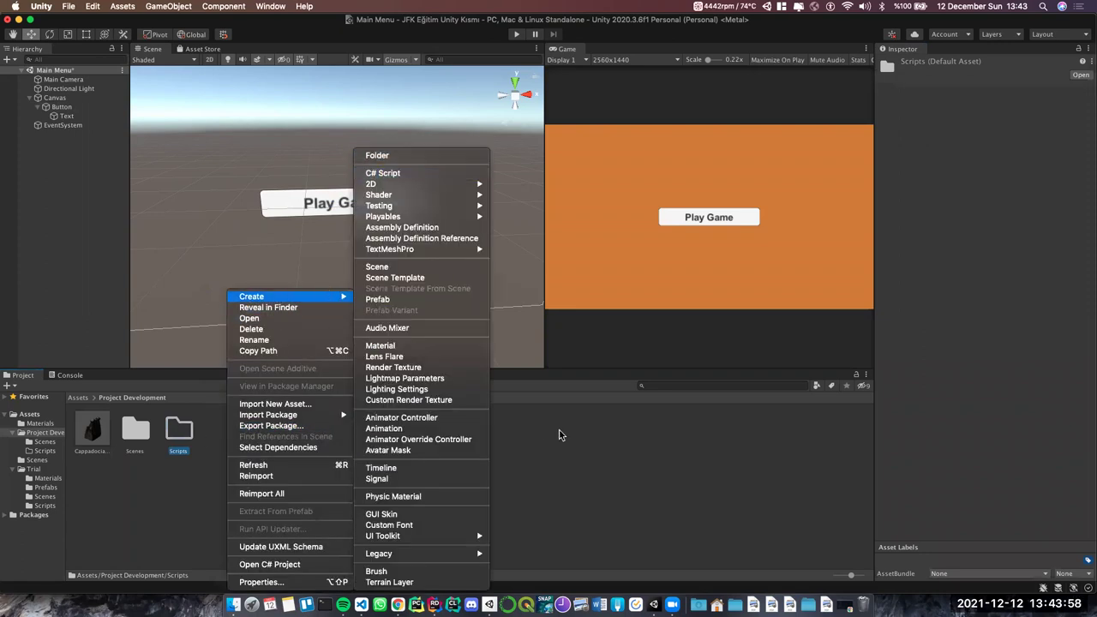
pyautogui.press('Escape')
pyautogui.doubleClick(176, 432)
# Create a C# script named MainMenu in the Scripts folder
pyautogui.rightClick(126, 429)
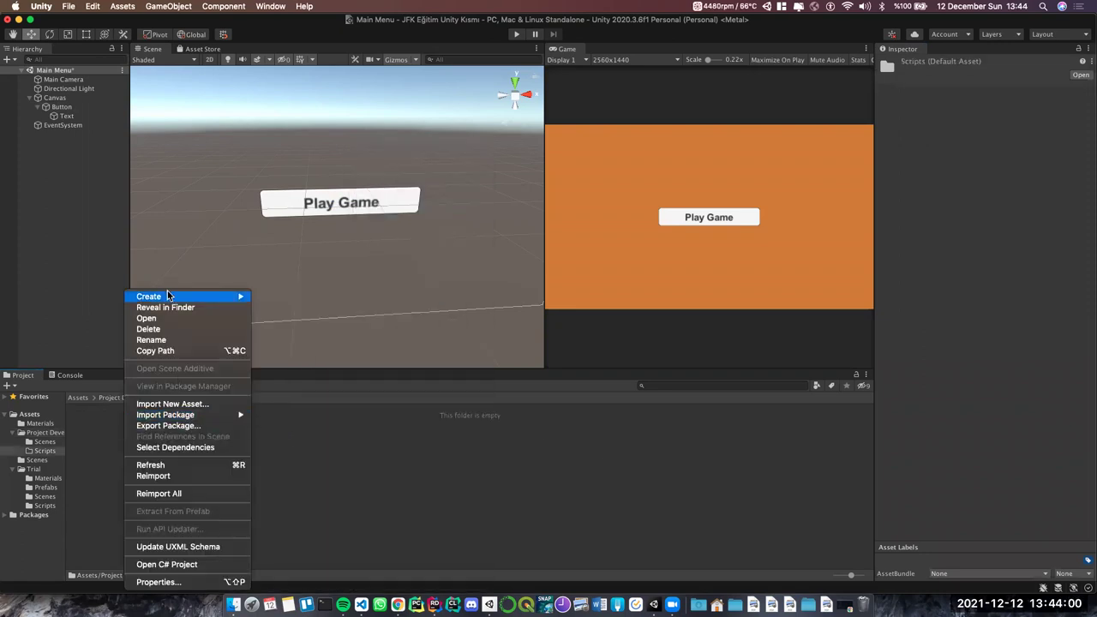
pyautogui.moveTo(206, 297)
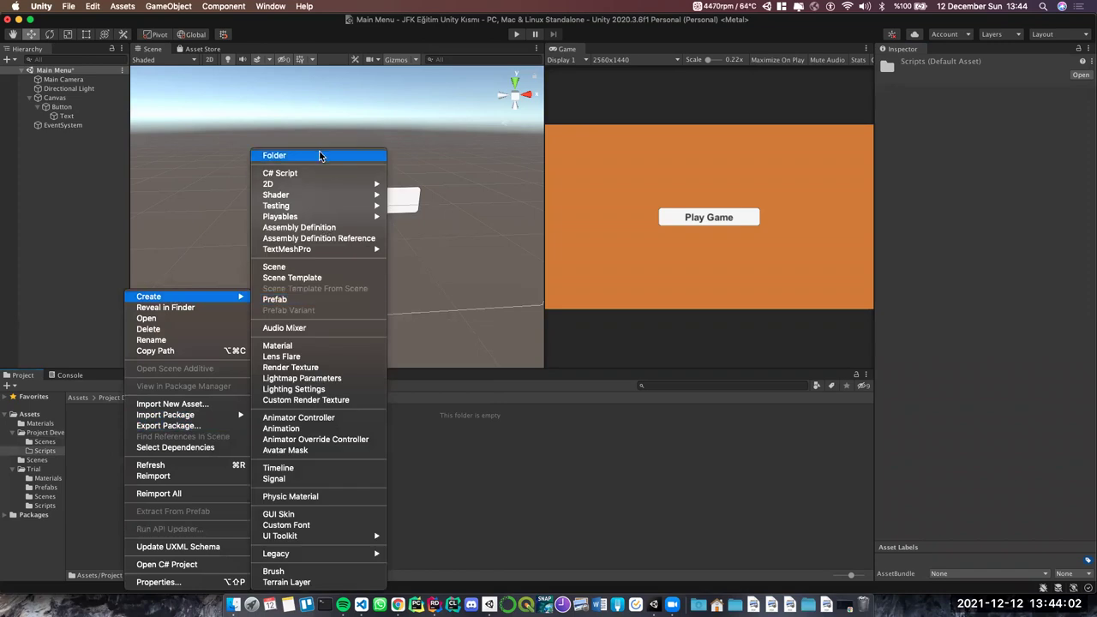
pyautogui.click(310, 172)
pyautogui.write('MainMenu')
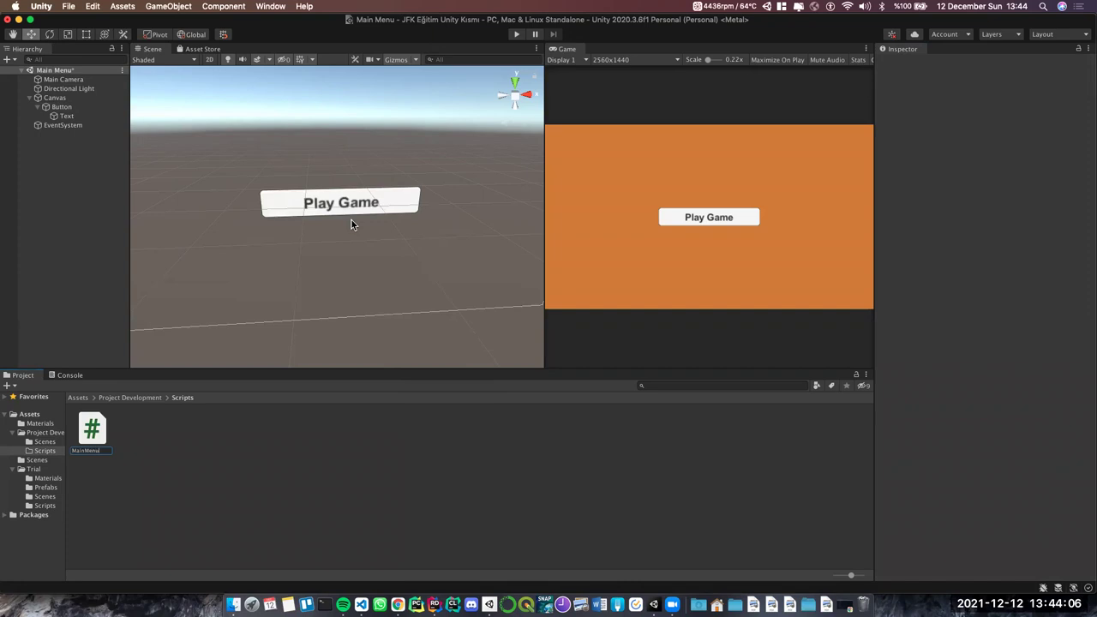
pyautogui.press('Return')
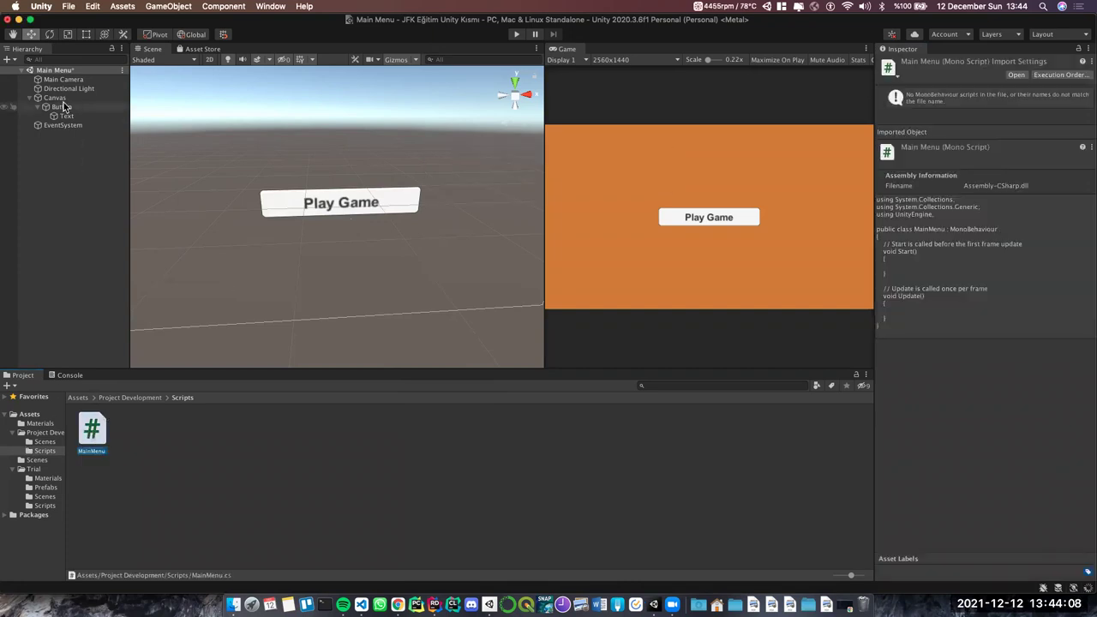
# Attach the MainMenu script to the Play Game Button by dragging it into the Inspector
pyautogui.click(63, 106)
pyautogui.scroll(-5, 980, 302)
pyautogui.moveTo(82, 457)
pyautogui.mouseDown()
pyautogui.moveTo(73, 113)
pyautogui.moveTo(994, 452)
pyautogui.moveTo(942, 470)
pyautogui.mouseUp()
pyautogui.scroll(-1, 943, 428)
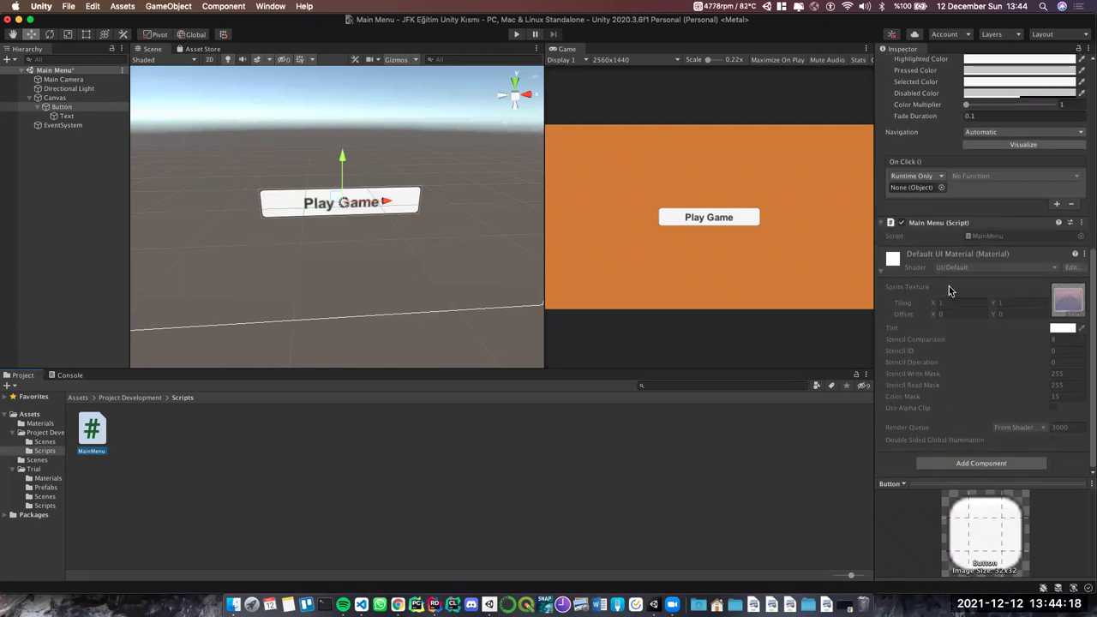
pyautogui.scroll(1, 959, 274)
# Locate the MainMenu script asset in the Project window and check its details
pyautogui.click(994, 255)
pyautogui.scroll(5, 957, 300)
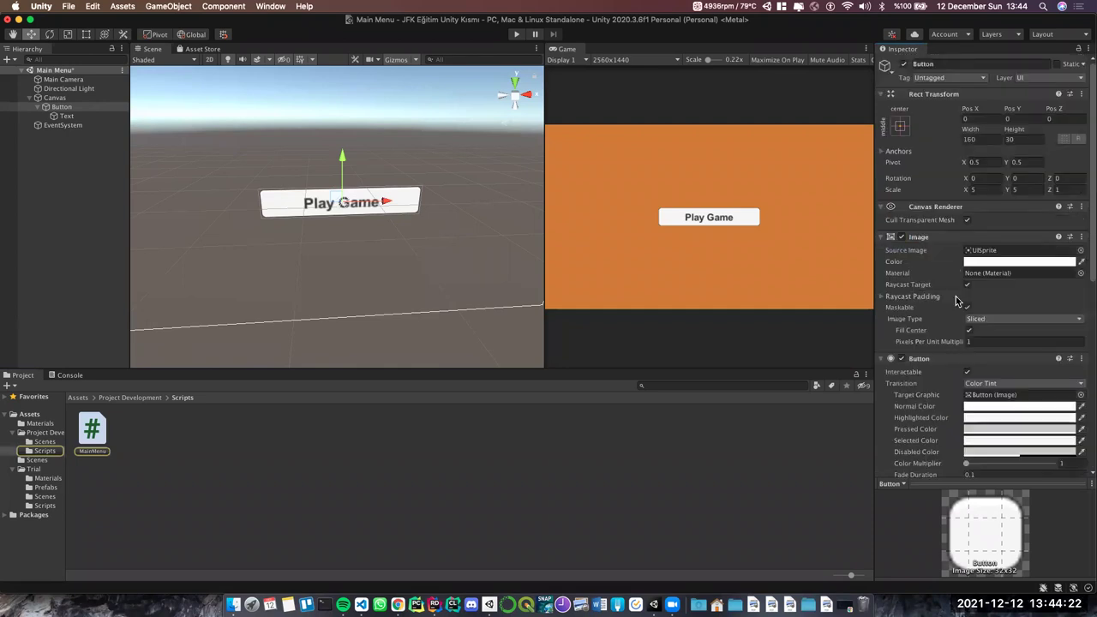
pyautogui.scroll(-5, 958, 300)
pyautogui.click(99, 441)
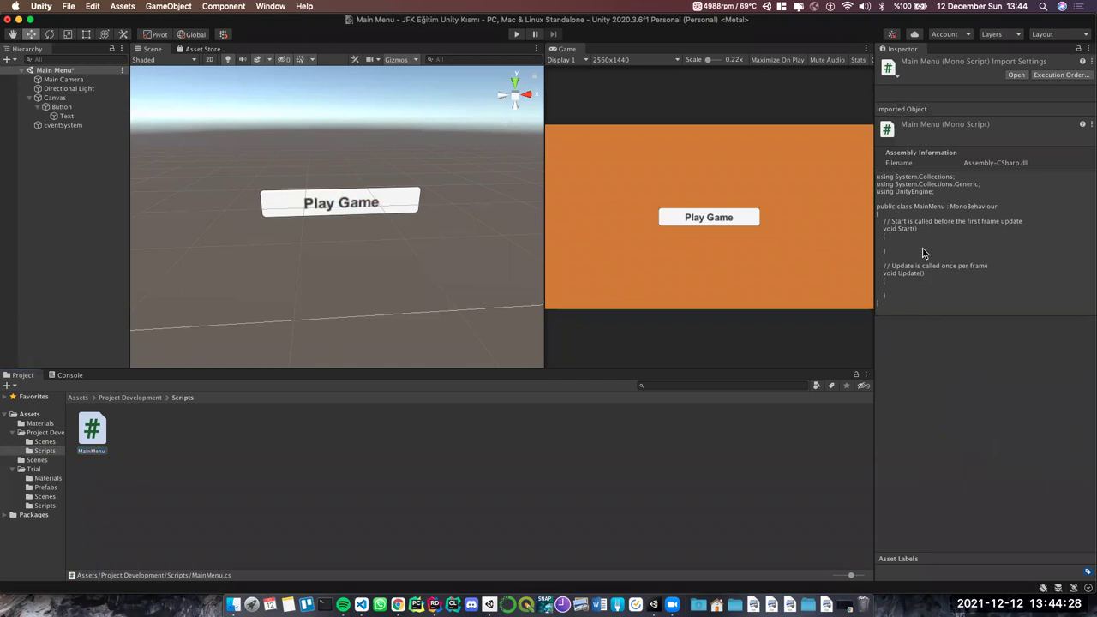
pyautogui.click(73, 109)
# Confirm the Button carries the MainMenu component and open the script in Rider
pyautogui.scroll(-10, 1007, 276)
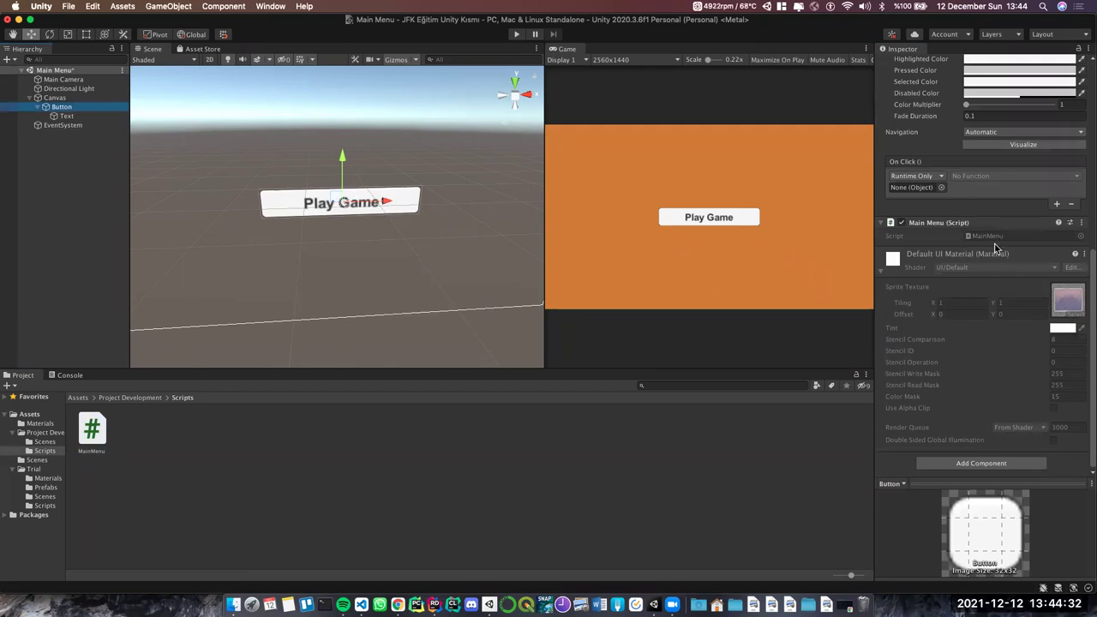
pyautogui.click(91, 429)
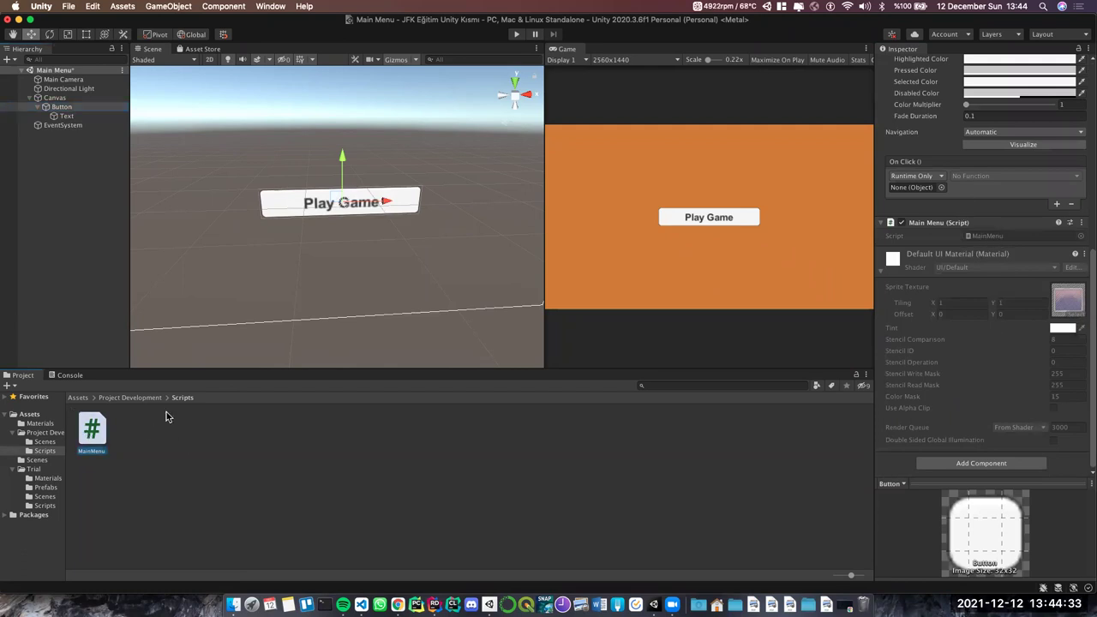
pyautogui.click(77, 114)
pyautogui.click(75, 108)
pyautogui.scroll(-5, 999, 274)
pyautogui.scroll(-5, 998, 274)
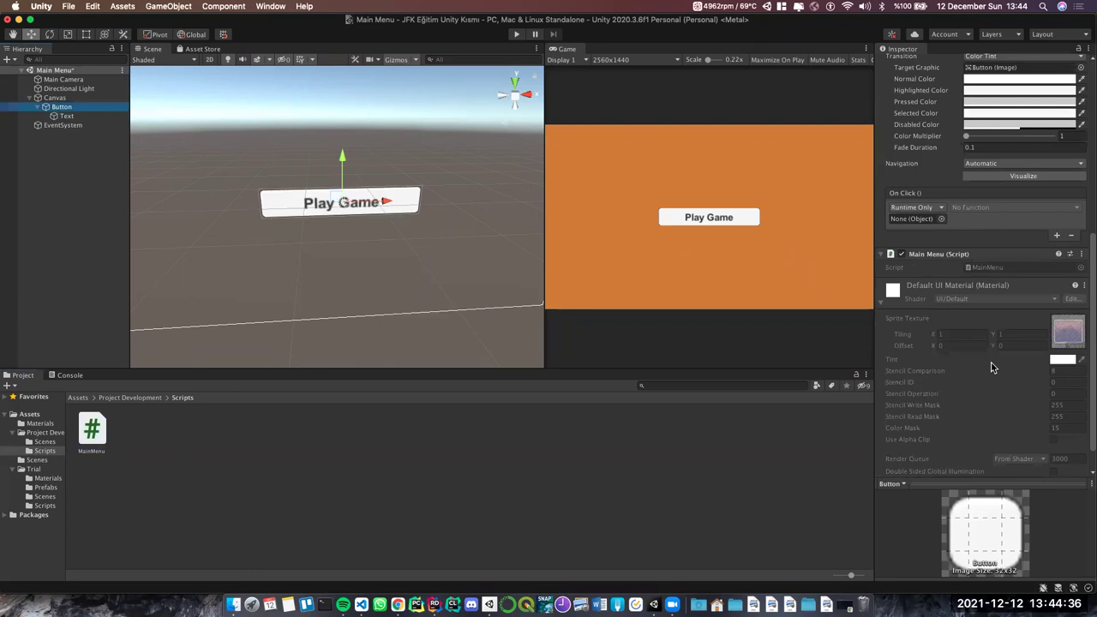
pyautogui.click(994, 267)
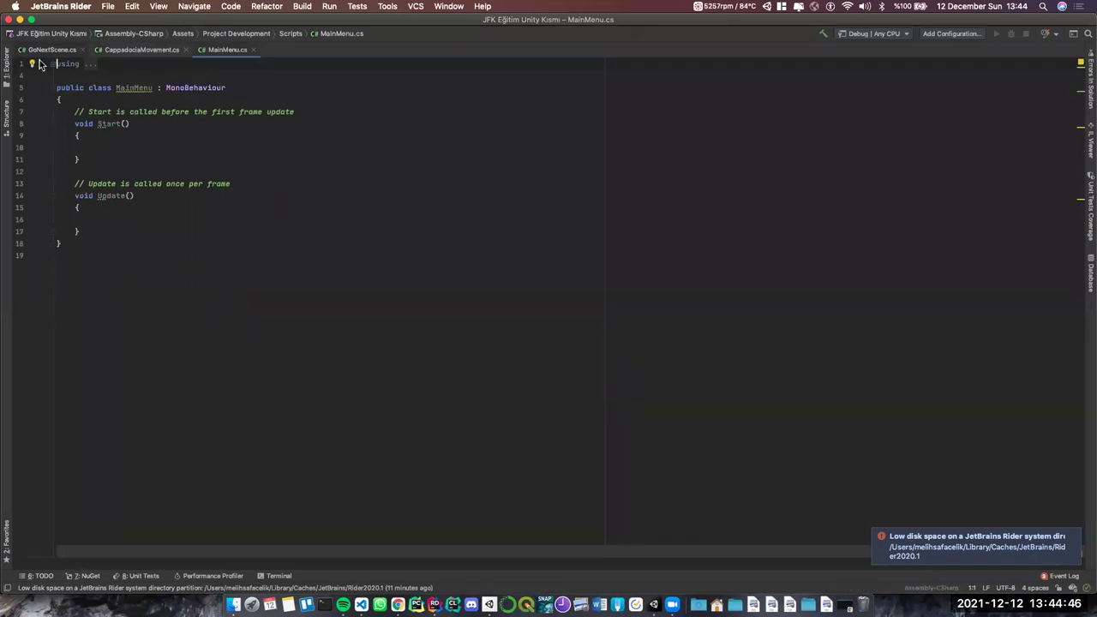
# Expand the using directives, review the empty Start/Update methods, and close GoNextScene.cs
pyautogui.click(89, 63)
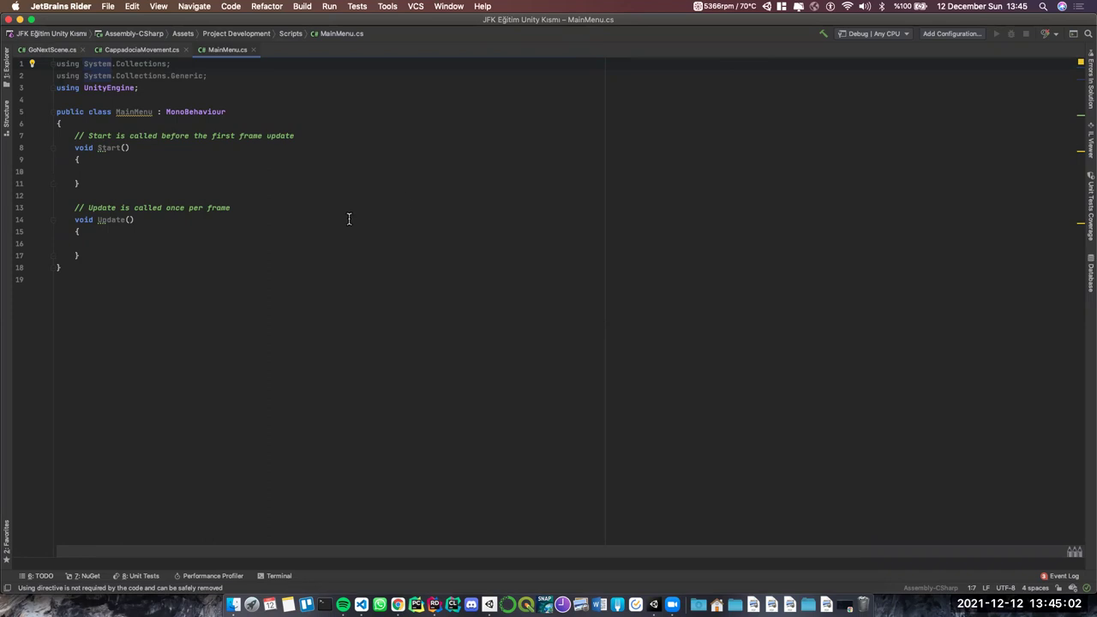
pyautogui.moveTo(141, 251); pyautogui.dragTo(58, 135)
pyautogui.click(58, 135)
pyautogui.moveTo(56, 136)
pyautogui.mouseDown()
pyautogui.moveTo(99, 255)
pyautogui.moveTo(56, 111)
pyautogui.mouseUp()
pyautogui.click(57, 113)
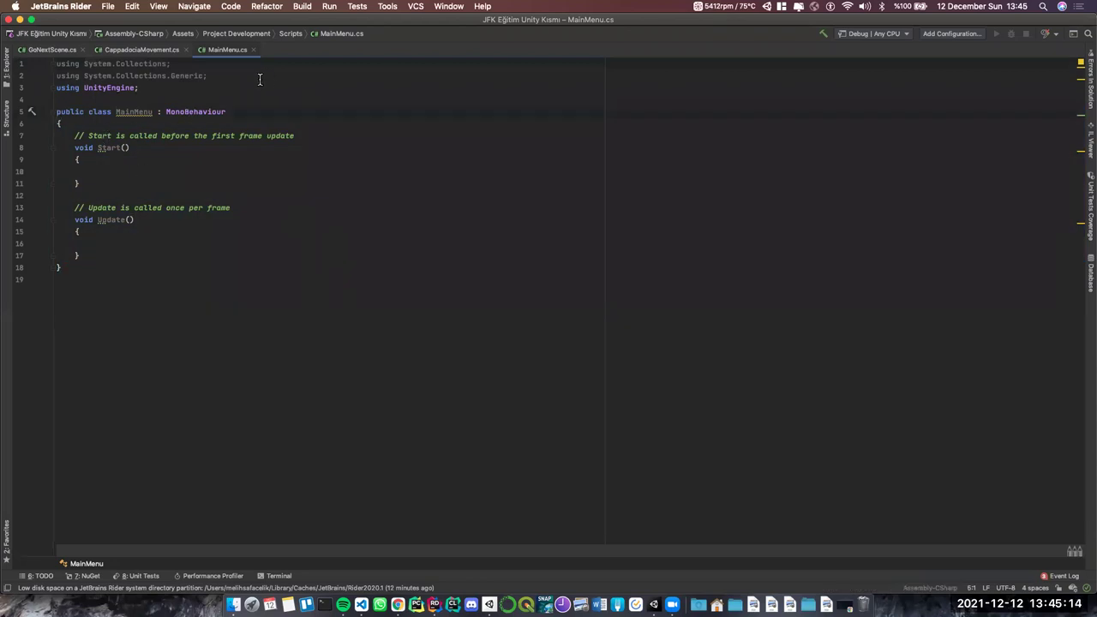
pyautogui.click(83, 50)
# Close CappadociaMovement.cs and review the three using directives in MainMenu.cs
pyautogui.click(109, 50)
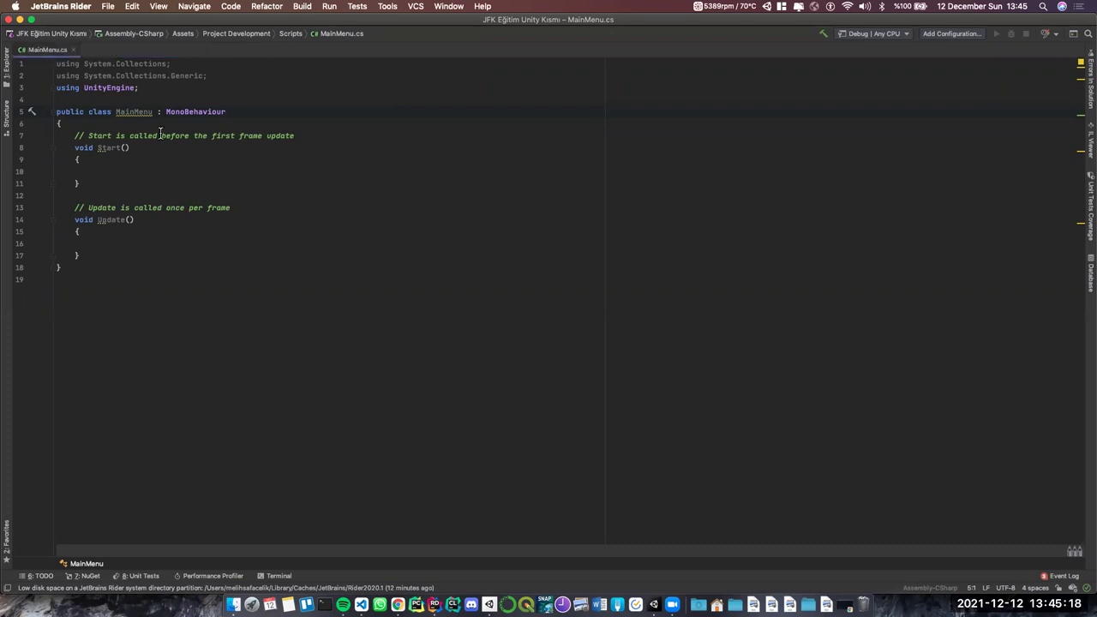
pyautogui.click(161, 83)
pyautogui.click(130, 171)
pyautogui.moveTo(163, 88); pyautogui.dragTo(58, 65)
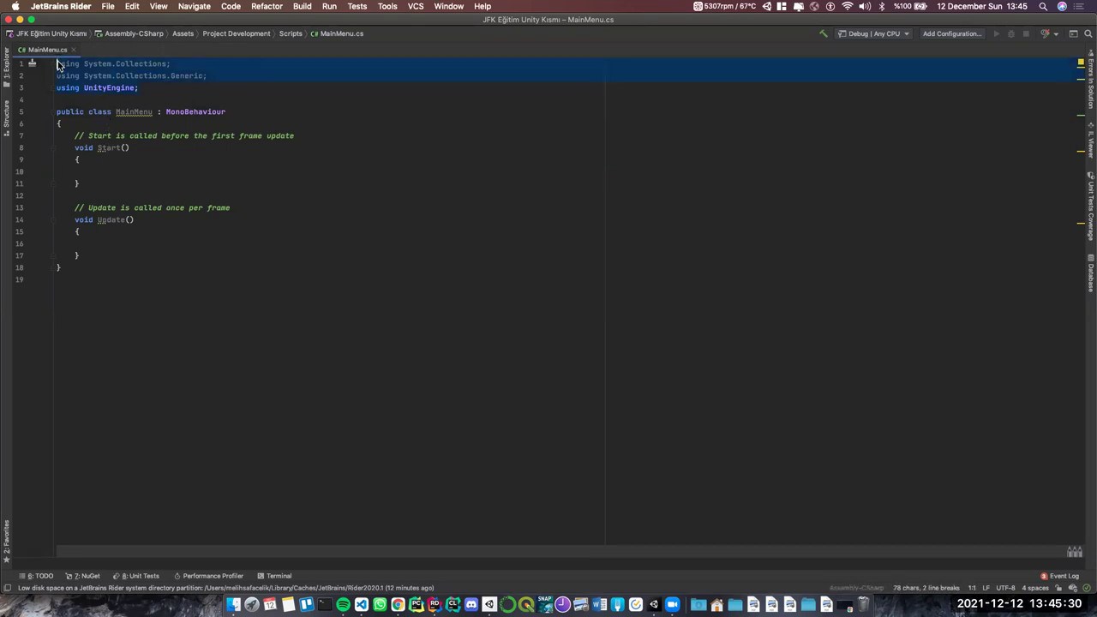
pyautogui.click(59, 65)
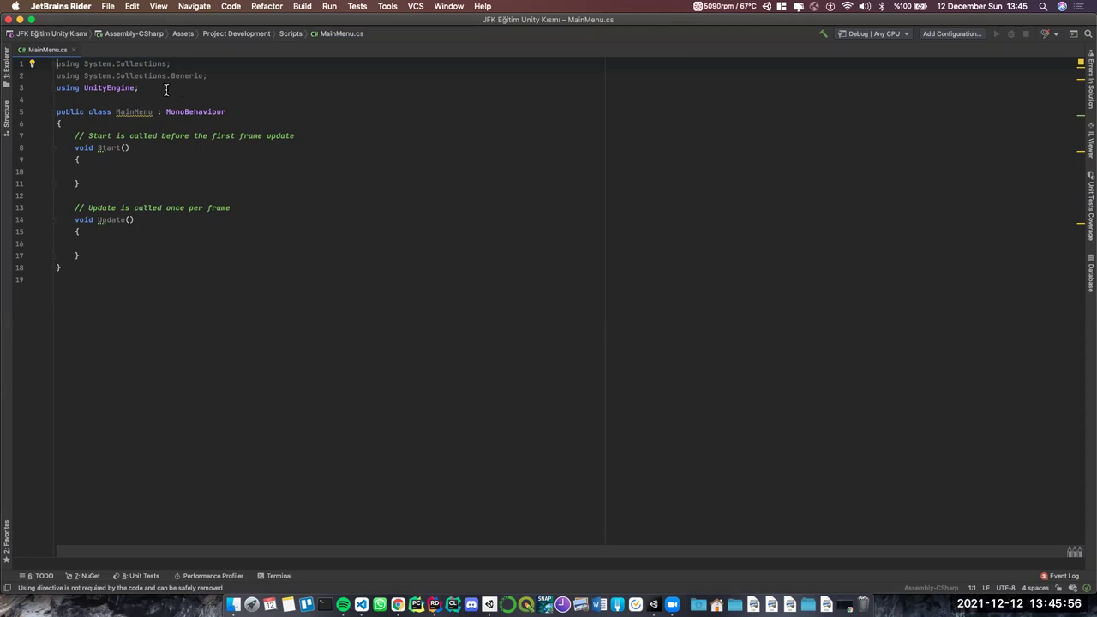
# Delete the two System.Collections using lines, then undo to restore them
pyautogui.moveTo(170, 89)
pyautogui.mouseDown()
pyautogui.moveTo(58, 89)
pyautogui.moveTo(146, 90)
pyautogui.mouseUp()
pyautogui.click(146, 91)
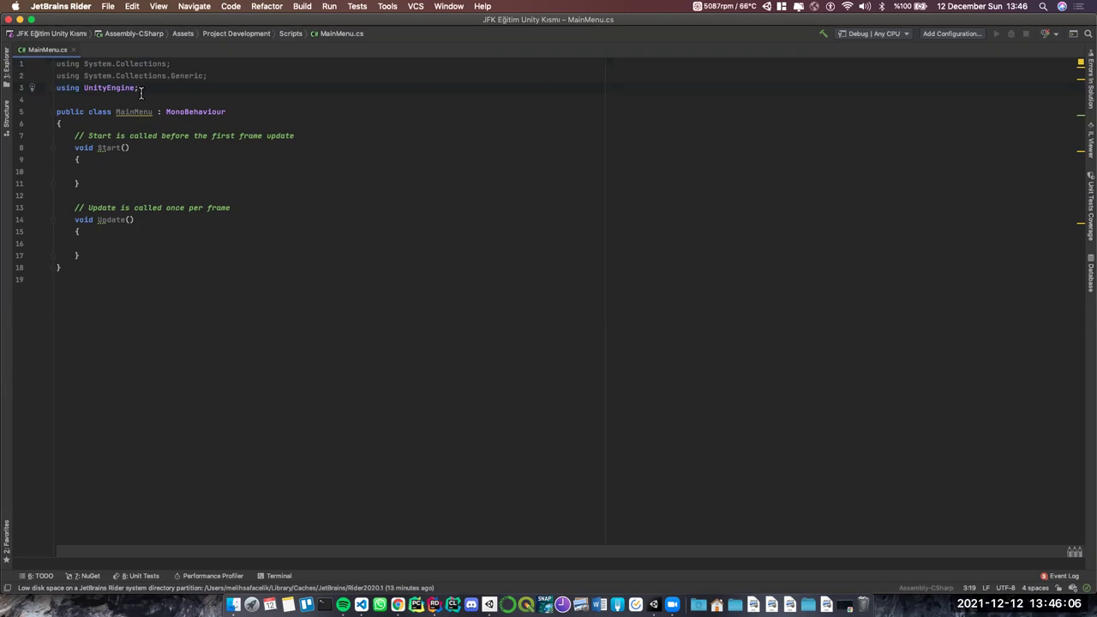
pyautogui.moveTo(257, 76)
pyautogui.mouseDown()
pyautogui.moveTo(79, 75)
pyautogui.moveTo(53, 64)
pyautogui.mouseUp()
pyautogui.press('BackSpace')
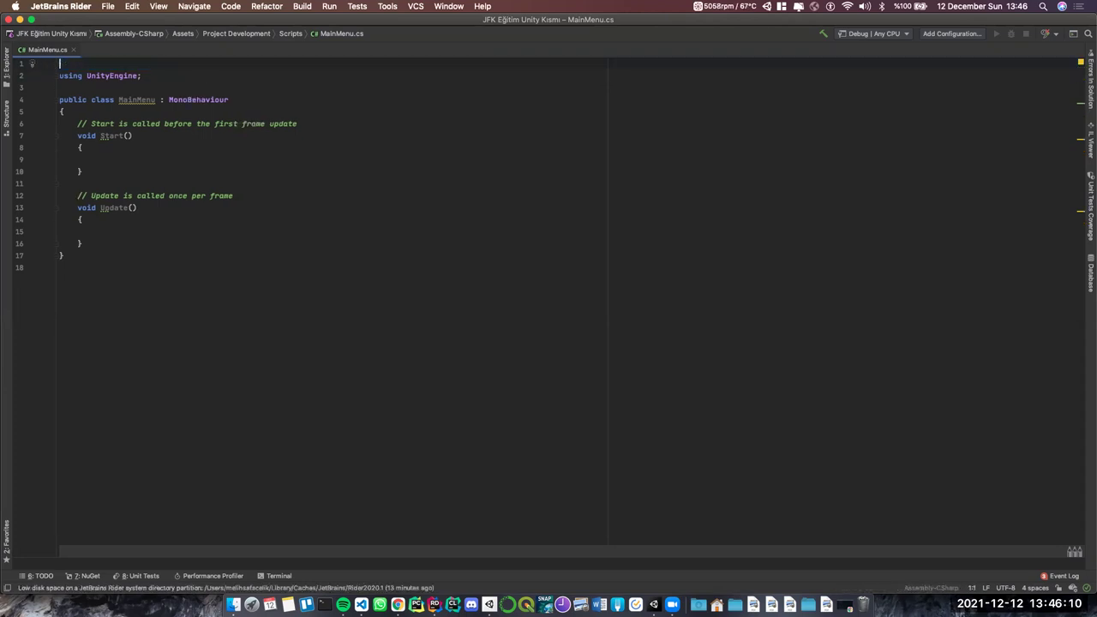
pyautogui.press('super+z')
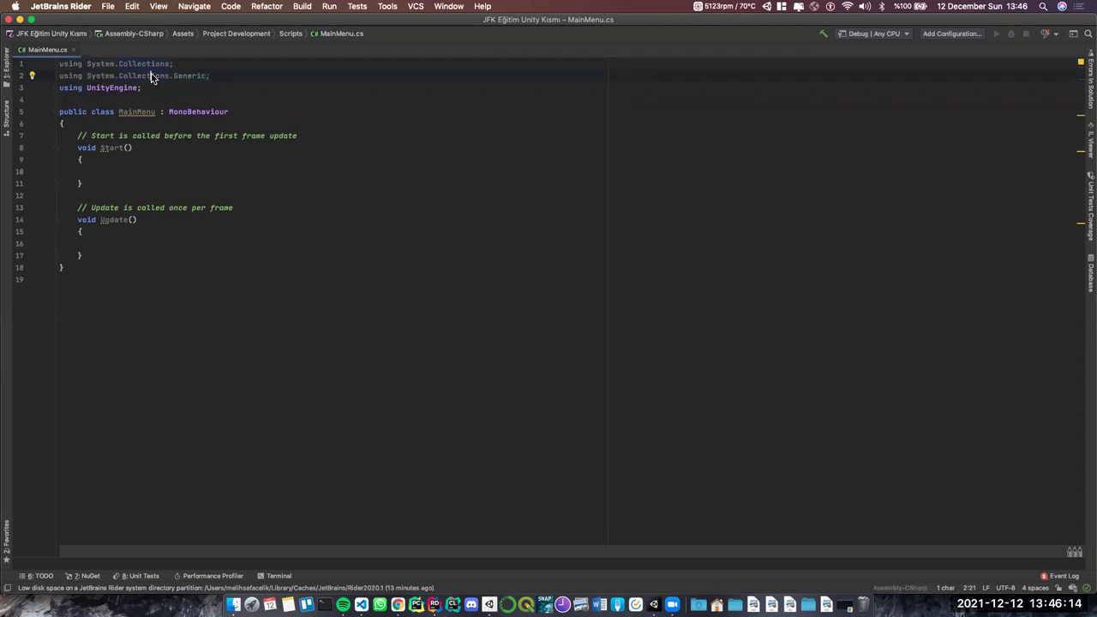
# Review the using lines and the MainMenu class, then return to the Unity editor
pyautogui.click(103, 64)
pyautogui.tripleClick(129, 89)
pyautogui.click(106, 88)
pyautogui.click(203, 91)
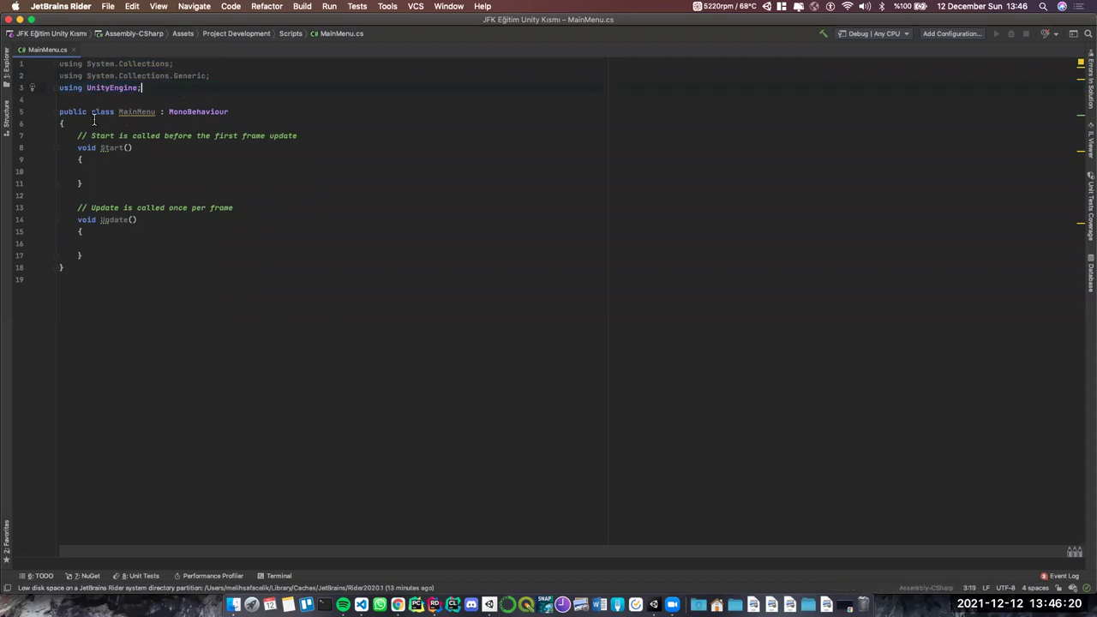
pyautogui.moveTo(60, 112); pyautogui.dragTo(197, 267)
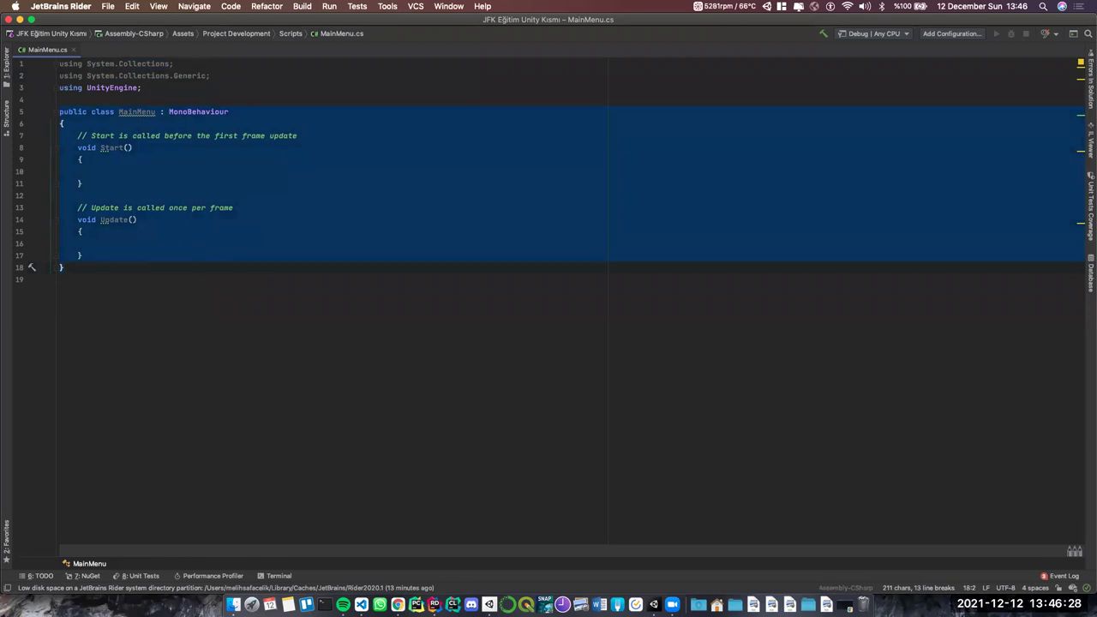
pyautogui.moveTo(94, 264); pyautogui.dragTo(58, 116)
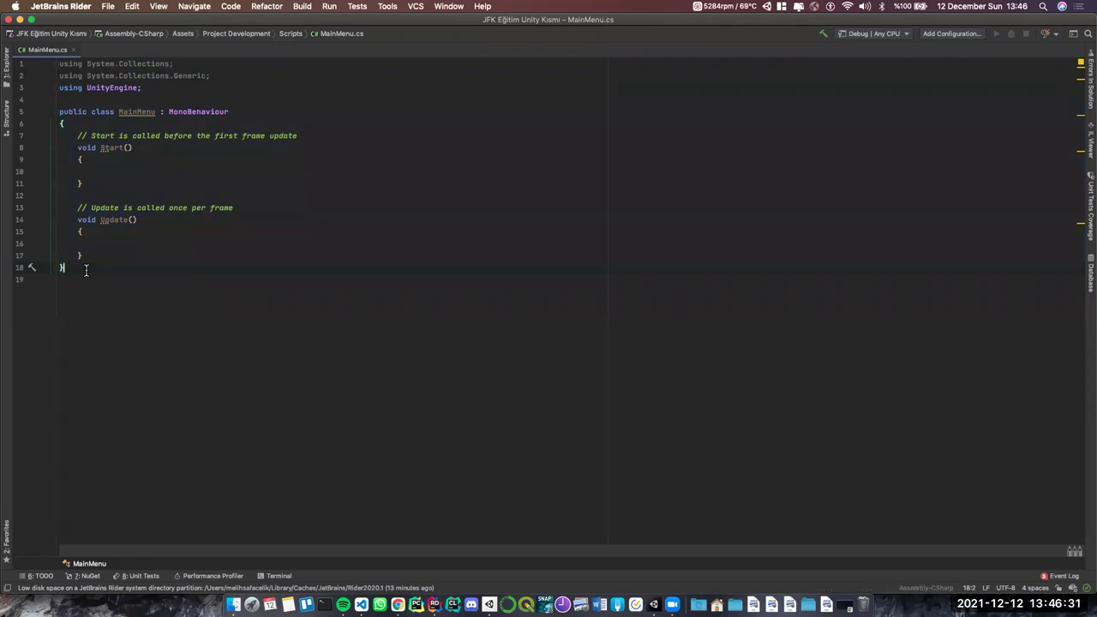
pyautogui.click(58, 116)
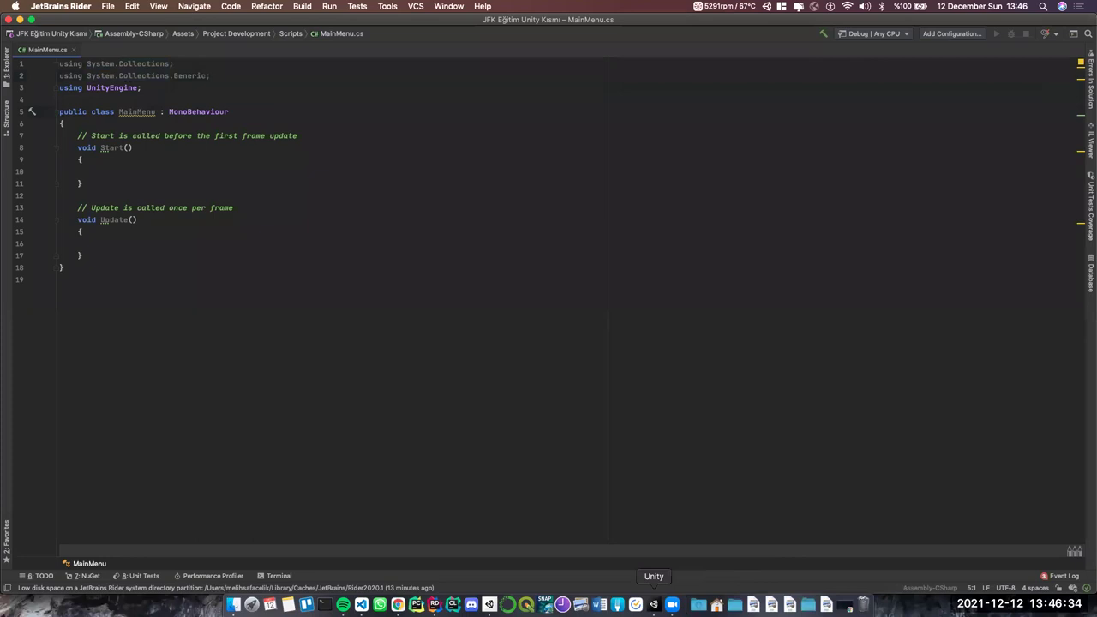
pyautogui.click(653, 604)
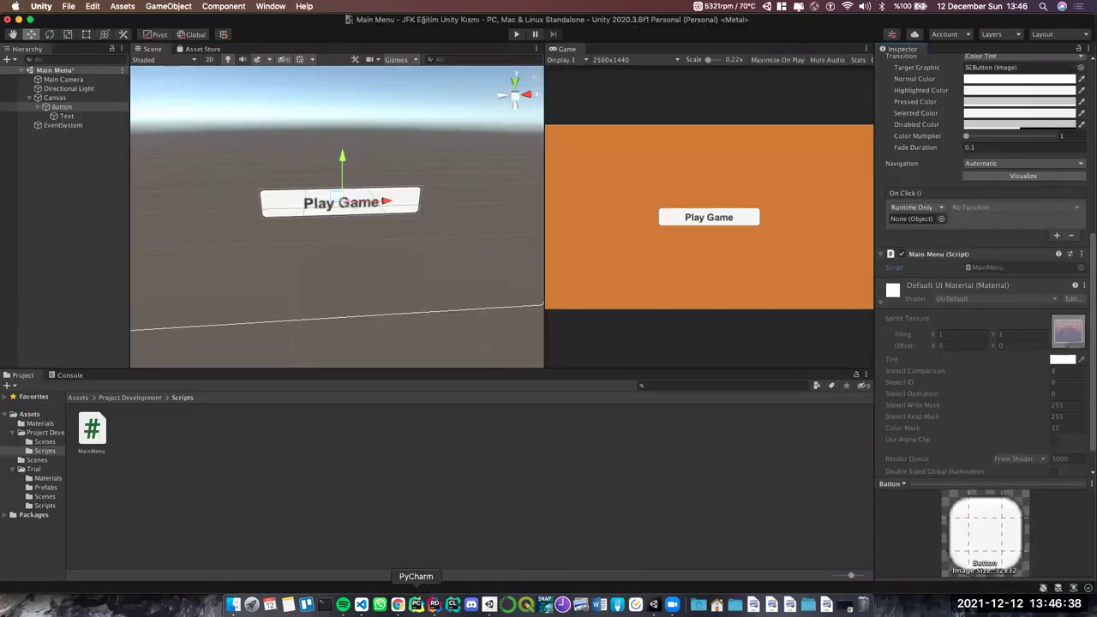
# Switch back to JetBrains Rider to show the MainMenu.cs code
pyautogui.click(435, 605)
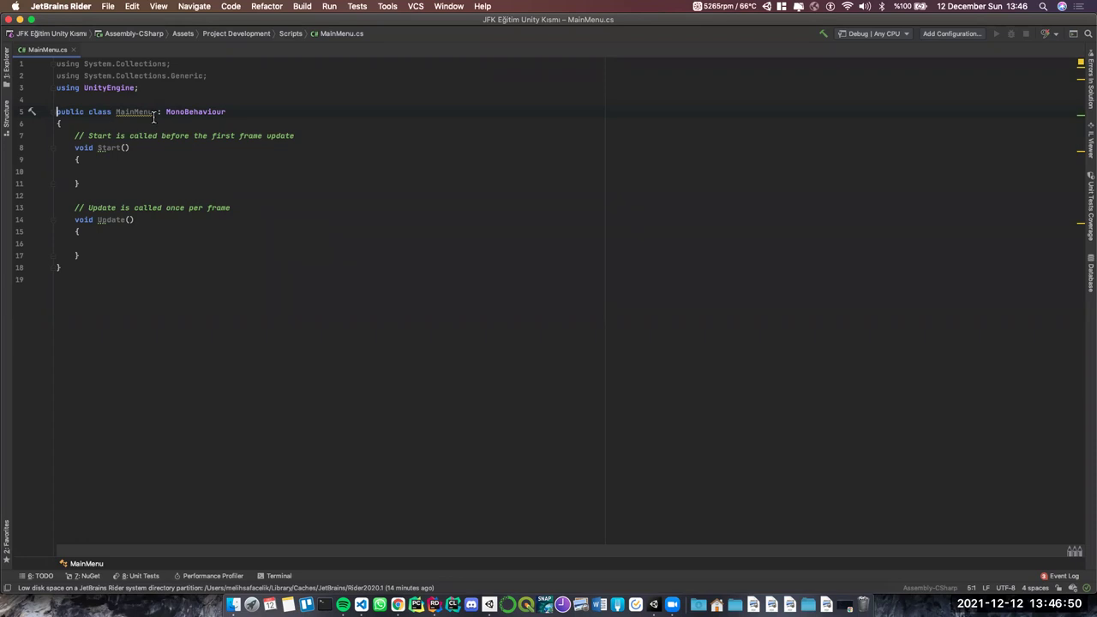
pyautogui.moveTo(154, 118)
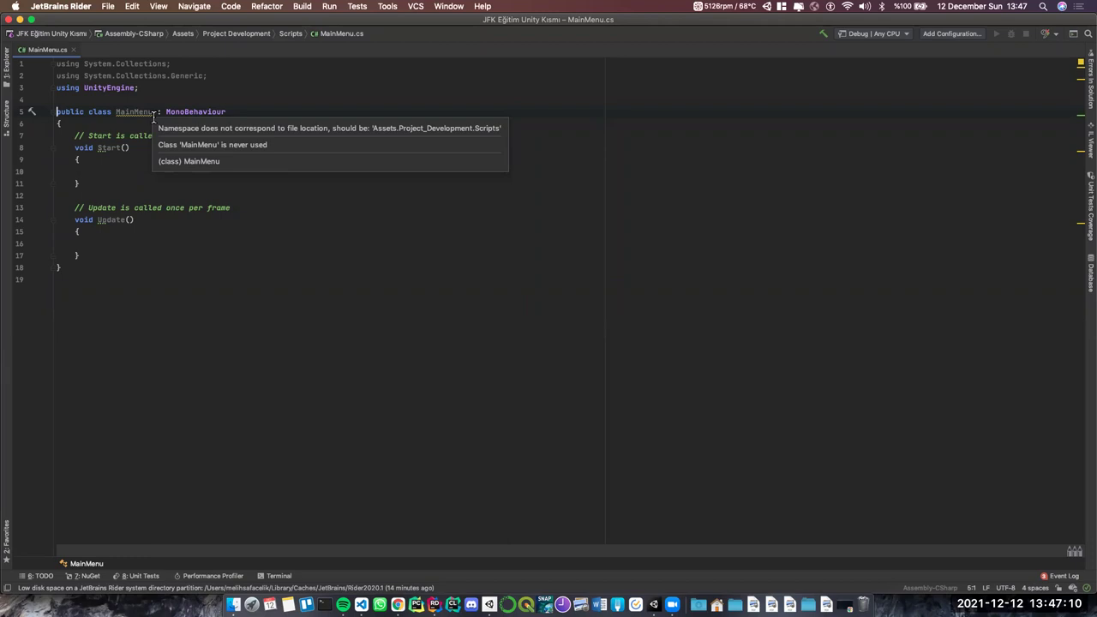
# Add an empty line after the class's opening brace and highlight the MainMenu and MonoBehaviour names
pyautogui.click(139, 123)
pyautogui.press('Return')
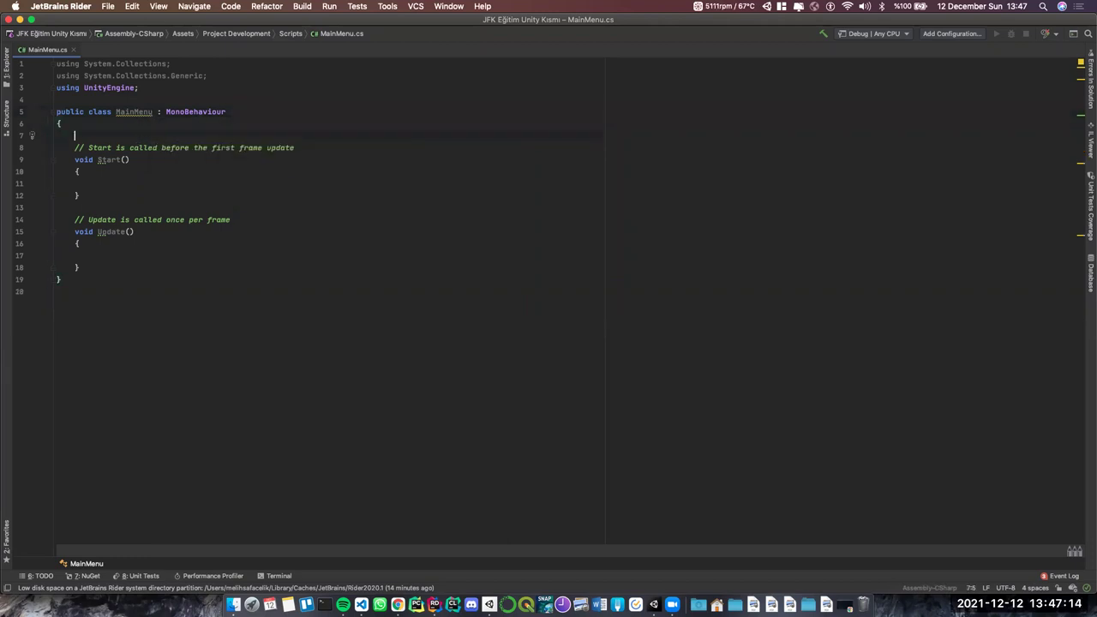
pyautogui.click(143, 114)
pyautogui.doubleClick(143, 115)
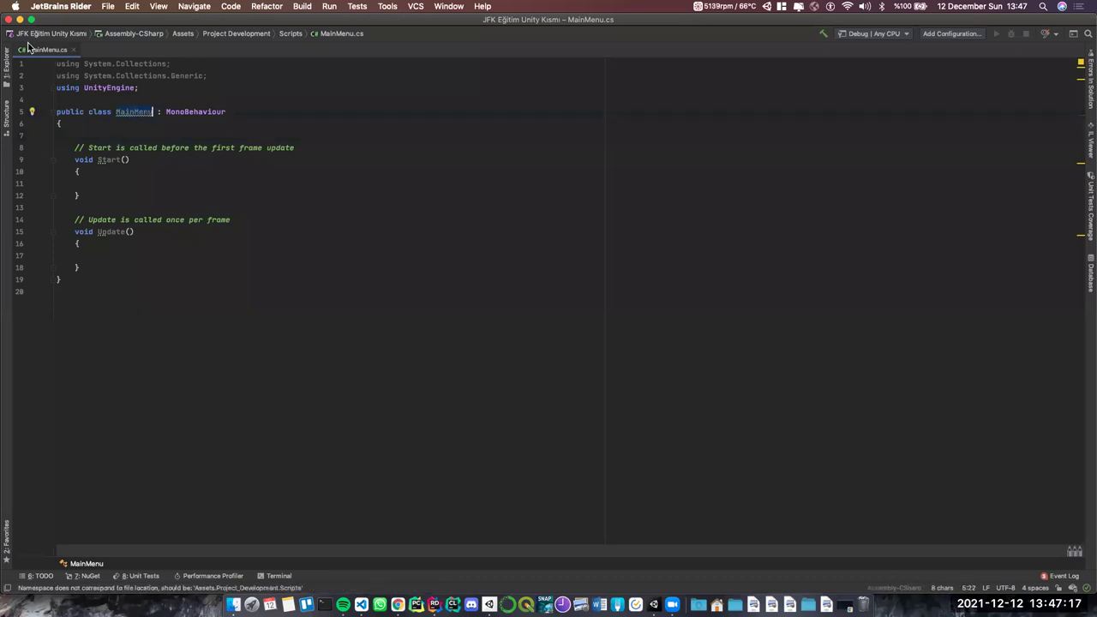
pyautogui.click(115, 112)
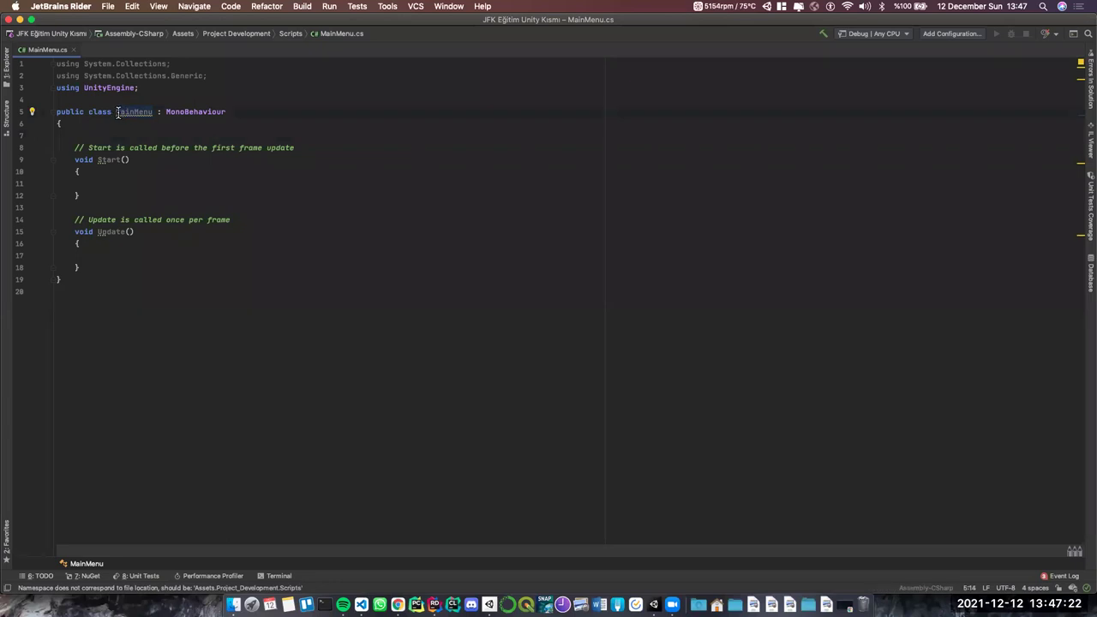
pyautogui.click(152, 112)
pyautogui.moveTo(116, 112); pyautogui.dragTo(157, 112)
pyautogui.moveTo(165, 112); pyautogui.dragTo(228, 112)
# Delete the MonoBehaviour inheritance, undo it, then highlight UnityEngine and the class braces
pyautogui.doubleClick(123, 87)
pyautogui.doubleClick(171, 112)
pyautogui.press('BackSpace')
pyautogui.press('BackSpace')
pyautogui.press('BackSpace')
pyautogui.press('super+z')
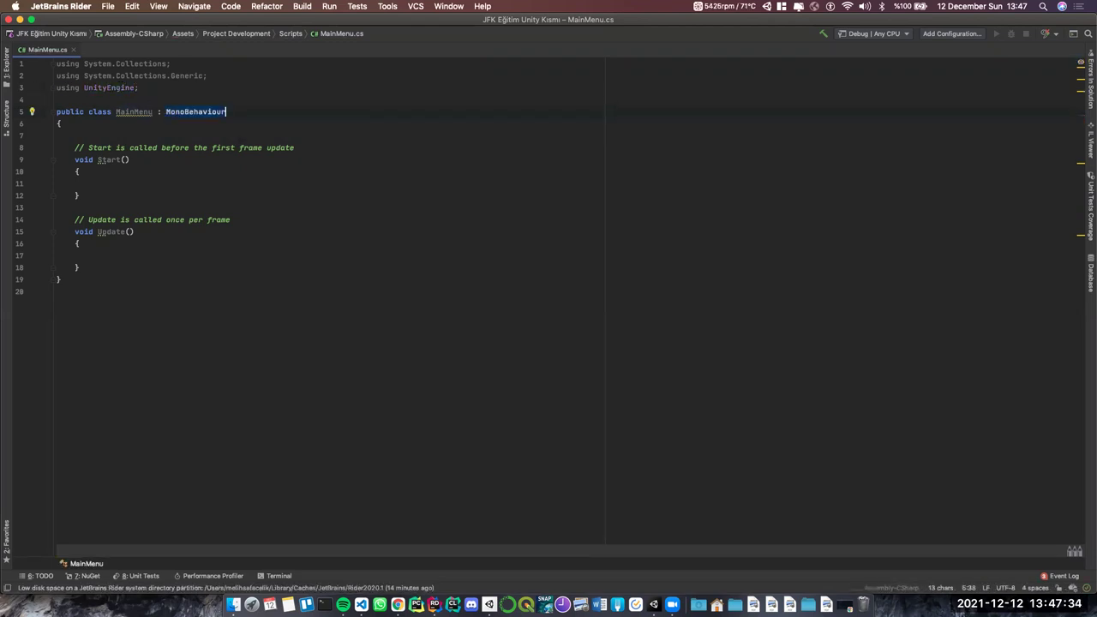
pyautogui.click(60, 135)
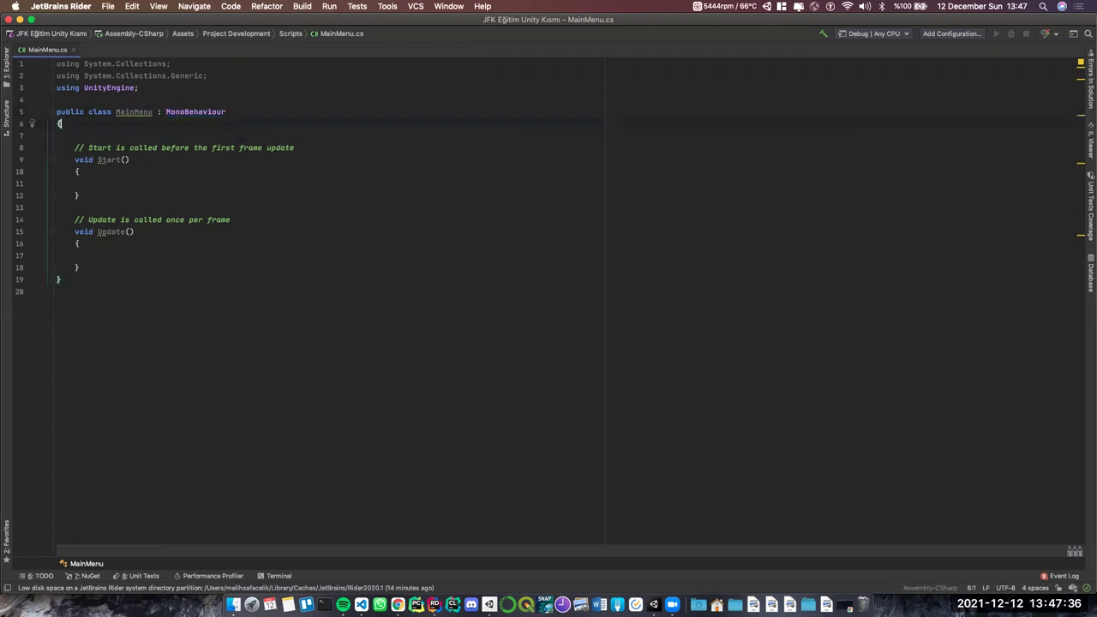
pyautogui.click(60, 123)
pyautogui.doubleClick(188, 111)
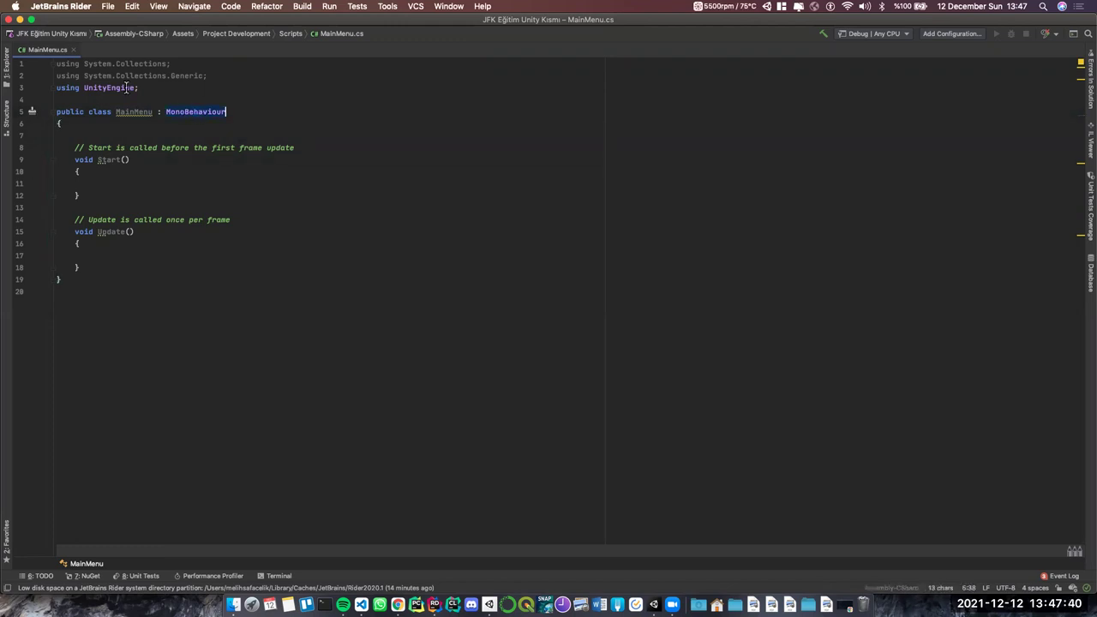
pyautogui.doubleClick(116, 88)
pyautogui.doubleClick(189, 112)
# Highlight the Start and Update methods and their names in turn
pyautogui.click(120, 137)
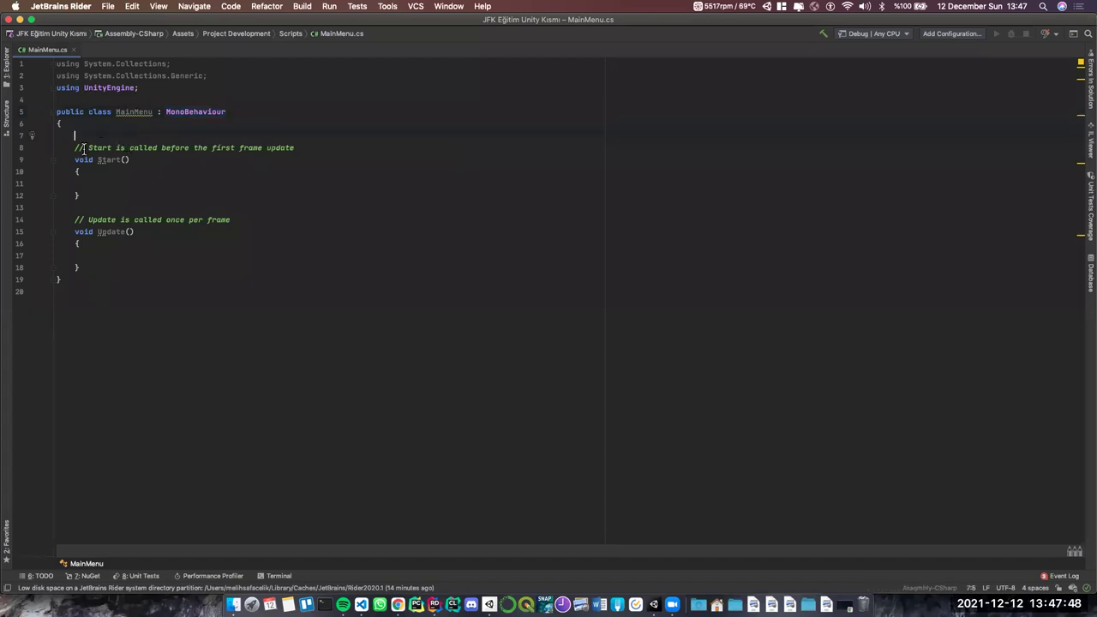
pyautogui.moveTo(73, 148)
pyautogui.mouseDown()
pyautogui.moveTo(78, 268)
pyautogui.moveTo(74, 221)
pyautogui.mouseUp()
pyautogui.click(79, 195)
pyautogui.click(78, 267)
pyautogui.click(75, 221)
pyautogui.moveTo(73, 147)
pyautogui.mouseDown()
pyautogui.moveTo(88, 187)
pyautogui.moveTo(122, 161)
pyautogui.mouseUp()
pyautogui.click(88, 186)
pyautogui.moveTo(97, 232); pyautogui.dragTo(127, 233)
pyautogui.click(122, 231)
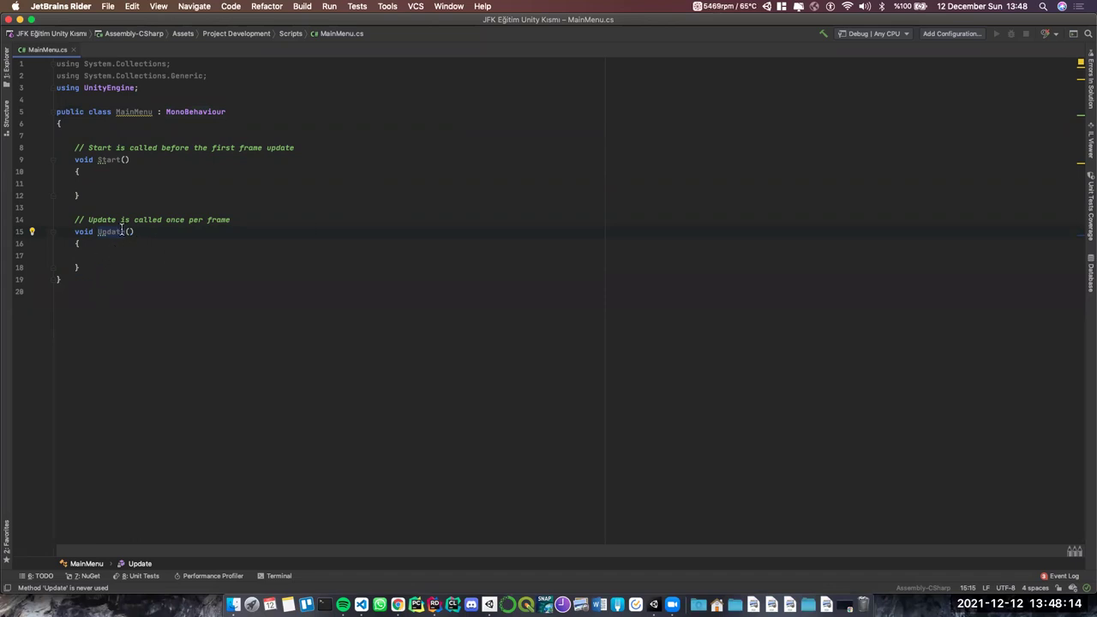
# Rename Update to FixedUpdate, then delete 'Fixed' to restore the Update name
pyautogui.doubleClick(111, 231)
pyautogui.press('Left')
pyautogui.write('Fixed')
pyautogui.hotkey('alt', 'Right')
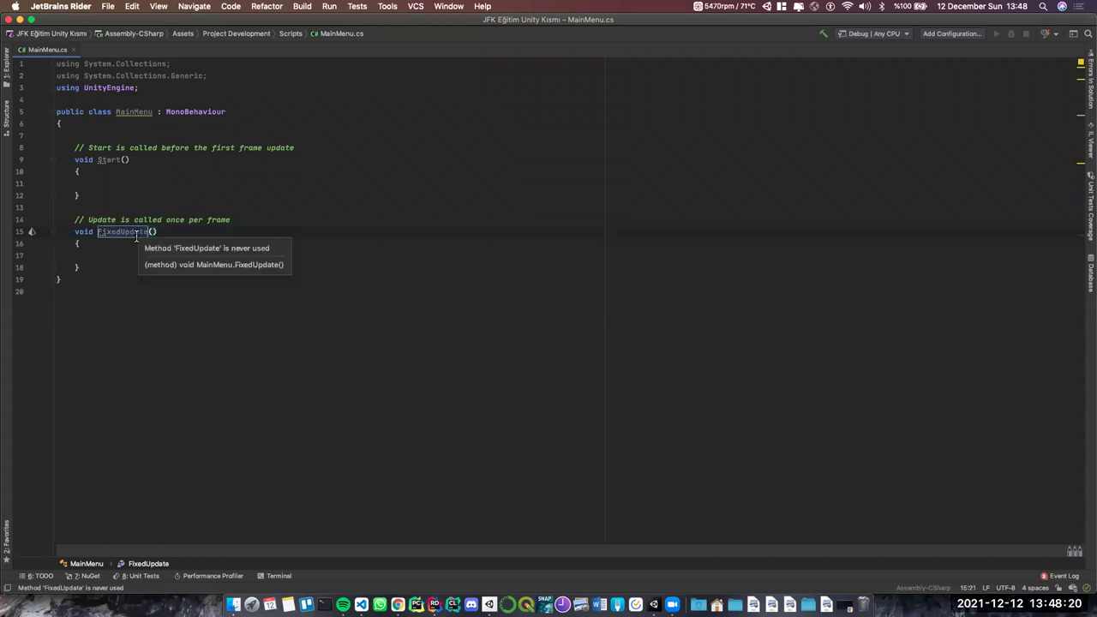
pyautogui.hotkey('alt', 'Left')
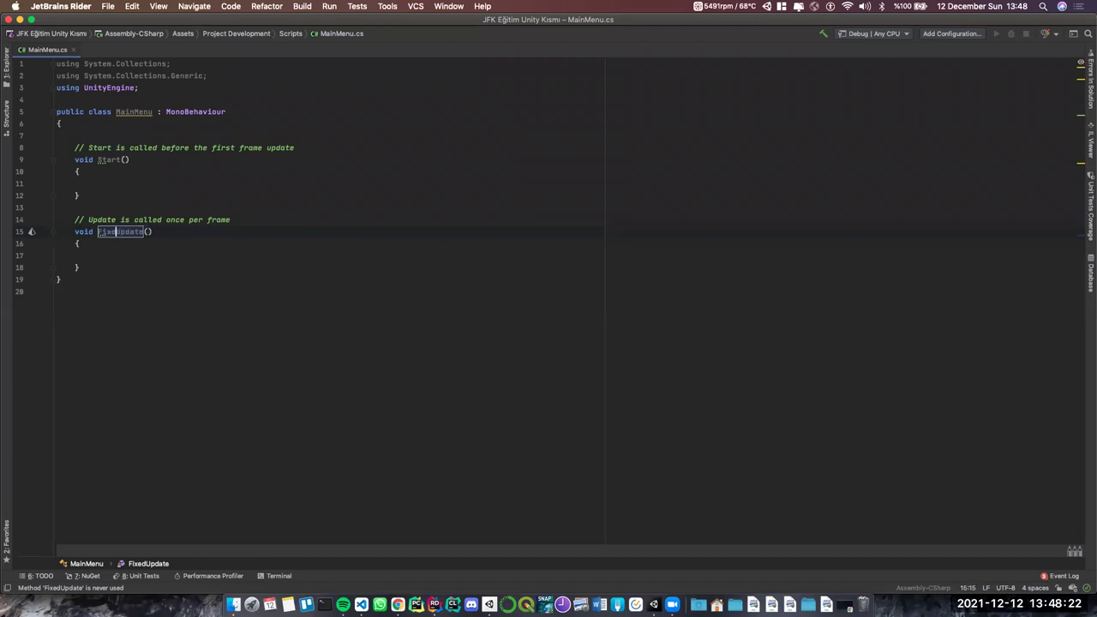
pyautogui.hotkey('alt', 'BackSpace')
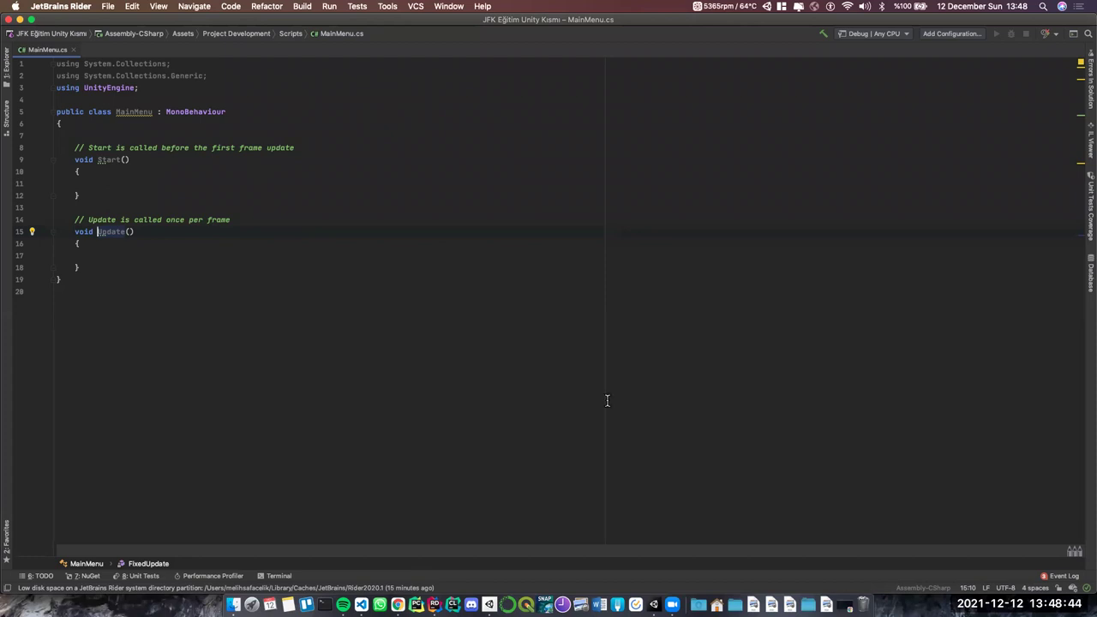
# Insert a blank line above void Start() and switch to Unity to recompile
pyautogui.click(149, 255)
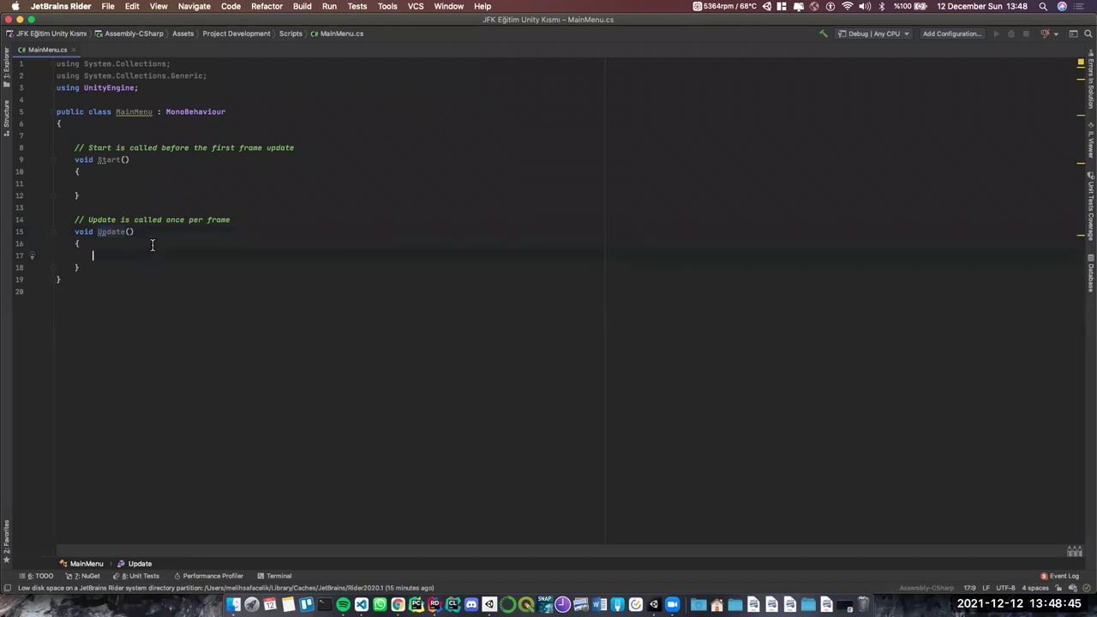
pyautogui.click(98, 232)
pyautogui.click(94, 172)
pyautogui.click(88, 184)
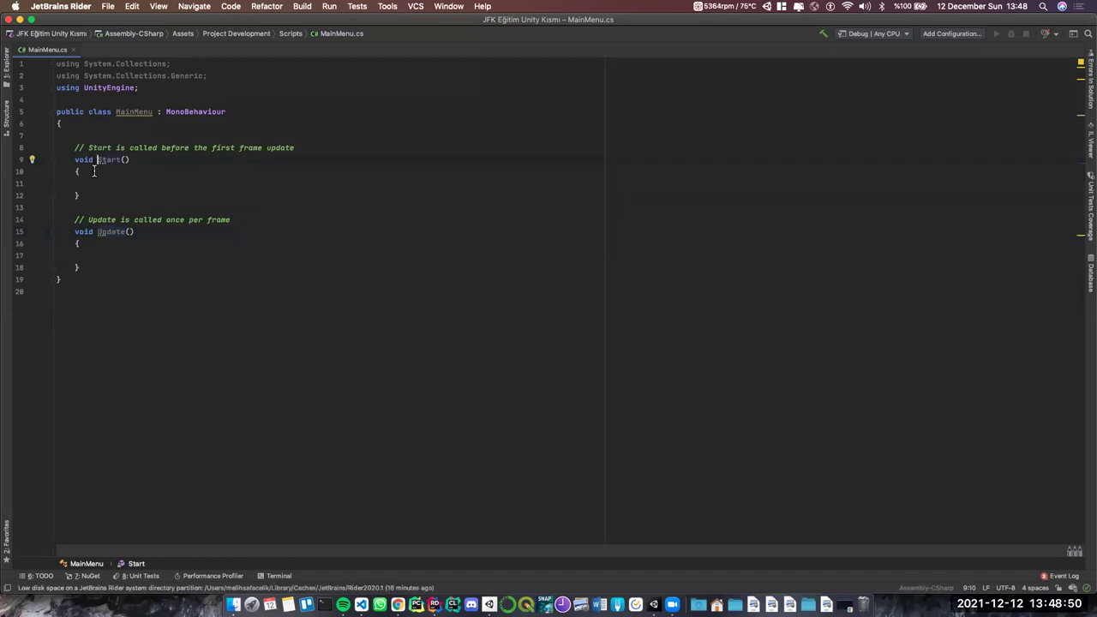
pyautogui.click(97, 160)
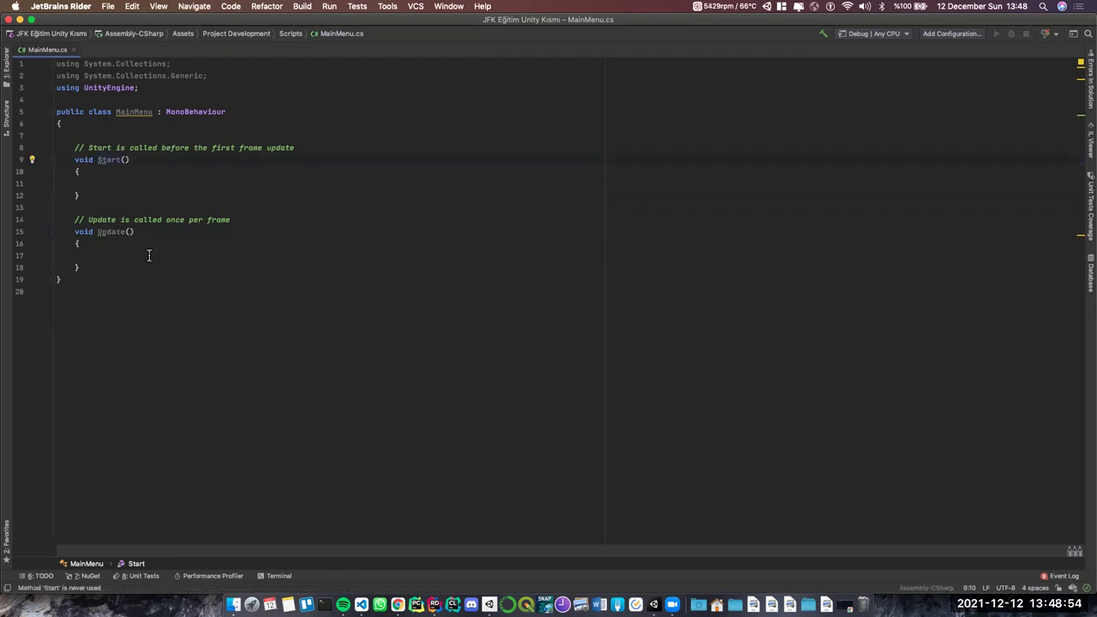
pyautogui.press('Home')
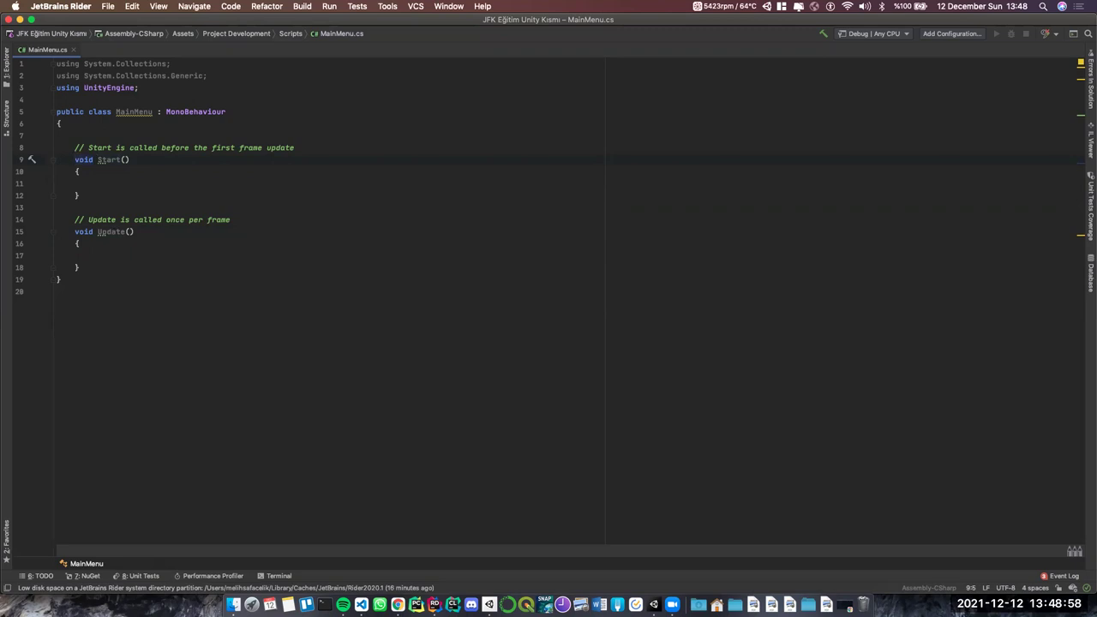
pyautogui.press('Return')
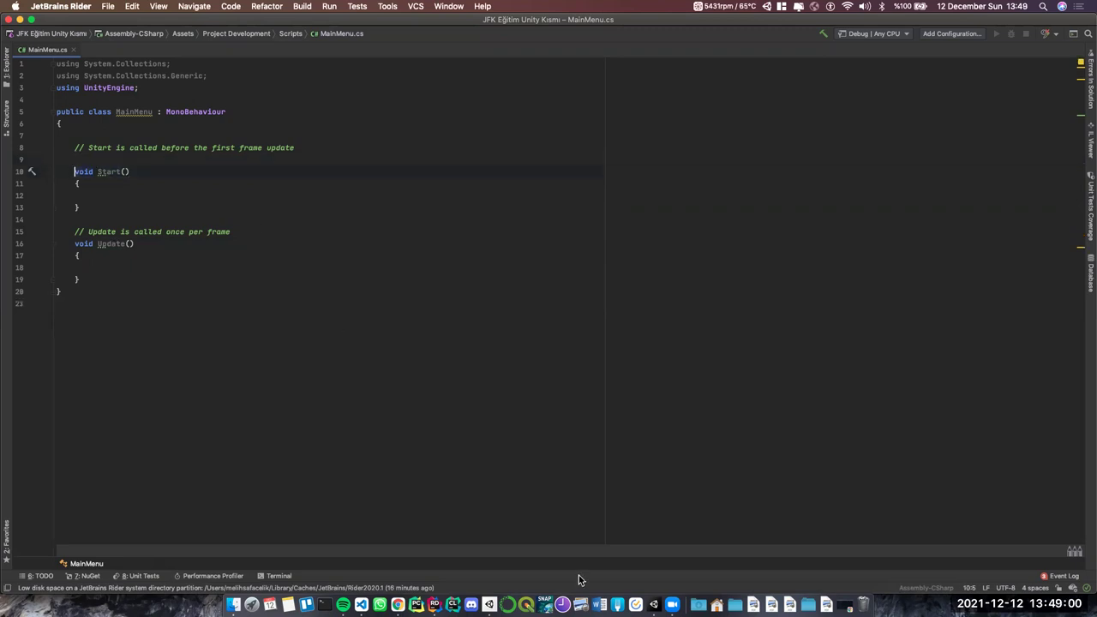
pyautogui.click(653, 604)
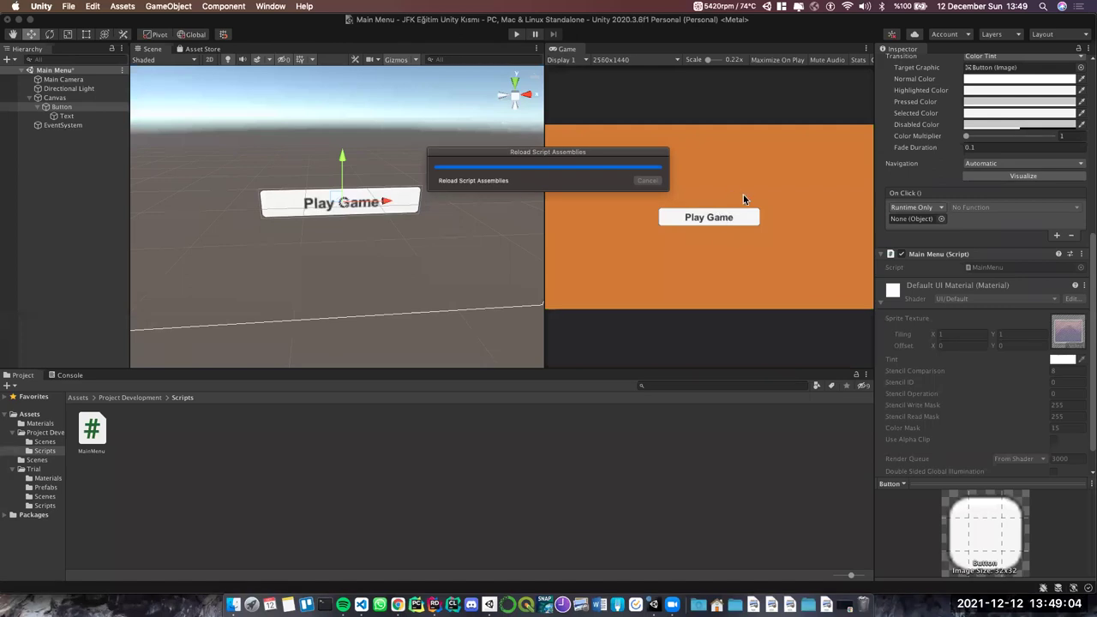
# Scroll the Inspector over the Button's Main Menu script after the reload, then return to Rider
pyautogui.scroll(5, 931, 299)
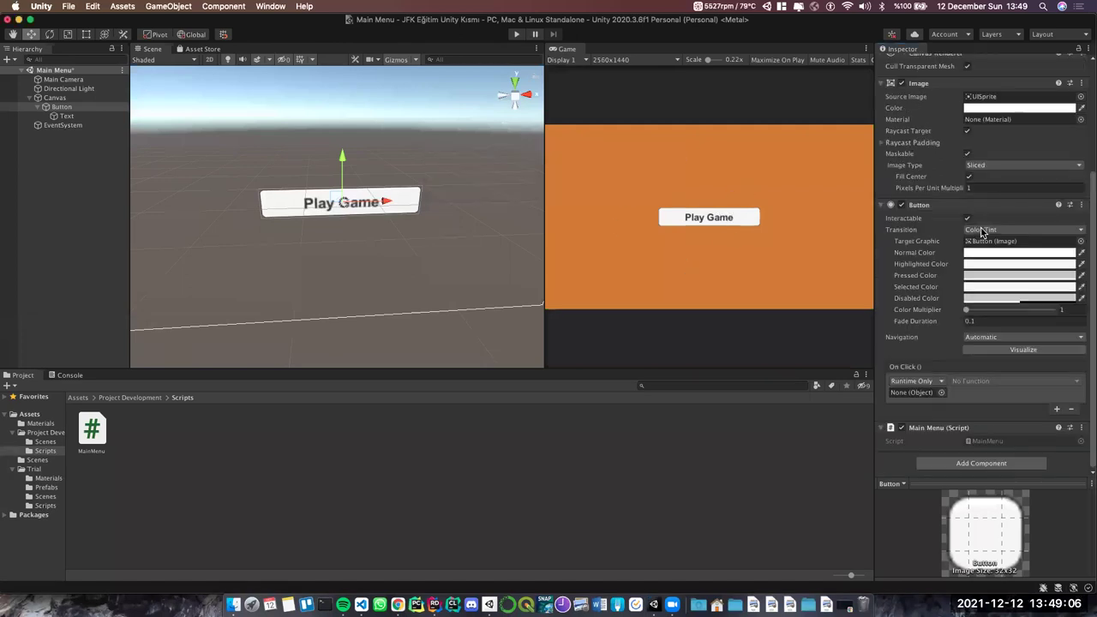
pyautogui.scroll(-6, 932, 298)
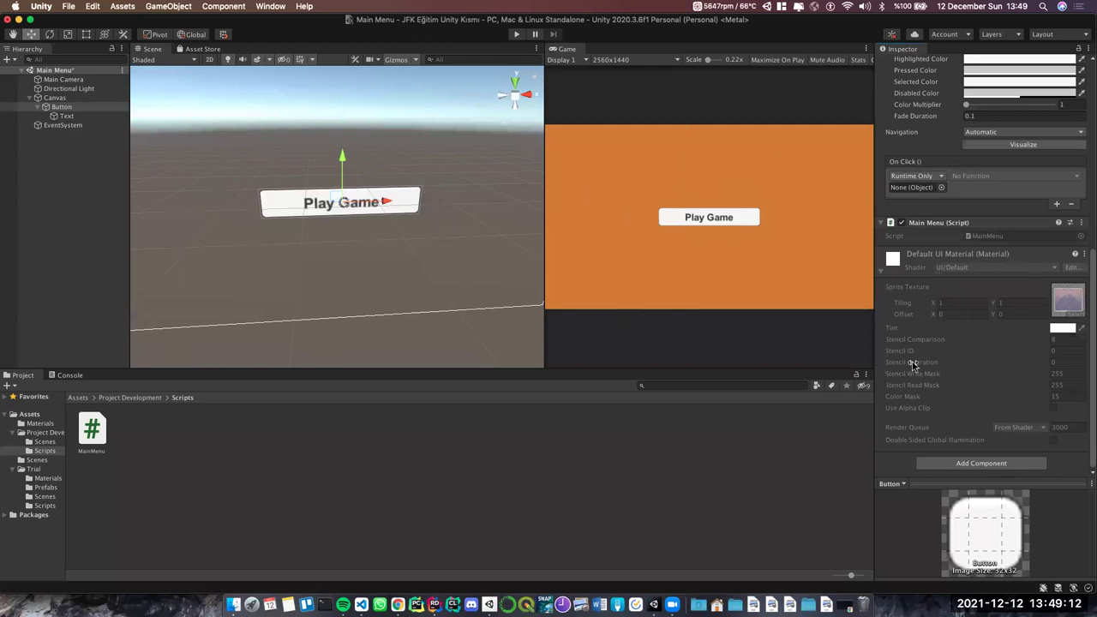
pyautogui.click(434, 605)
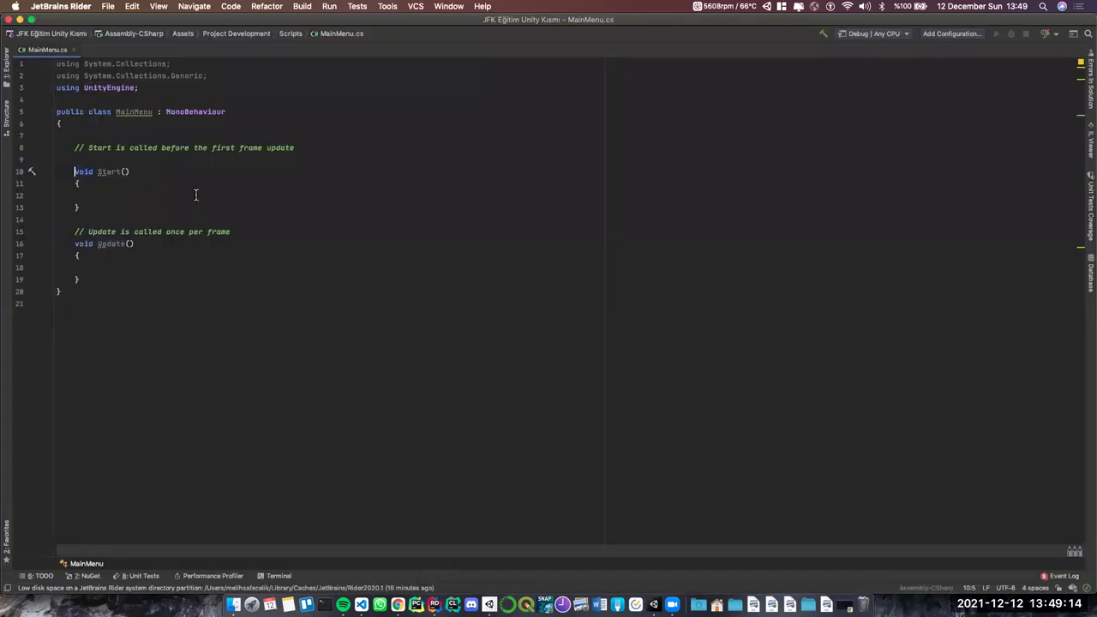
# Delete the default Start and Update methods along with their comments
pyautogui.moveTo(80, 207); pyautogui.dragTo(56, 137)
pyautogui.press('BackSpace')
pyautogui.moveTo(129, 207); pyautogui.dragTo(47, 144)
pyautogui.press('BackSpace')
# Declare the fields 'private float x;' and 'public int y;' inside the class
pyautogui.press('Return')
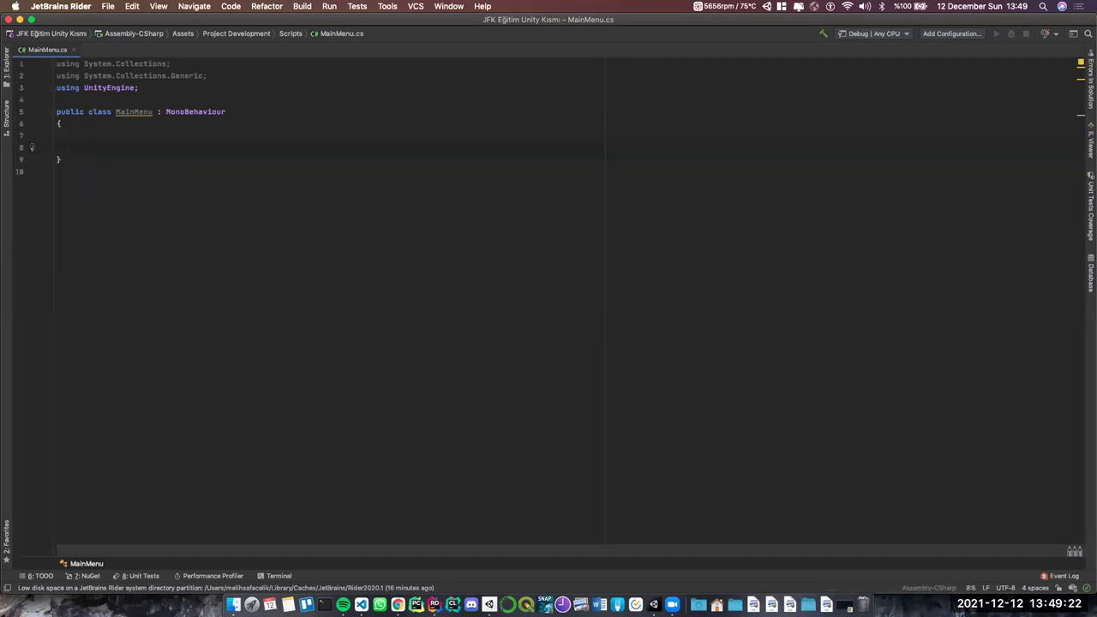
pyautogui.write('public')
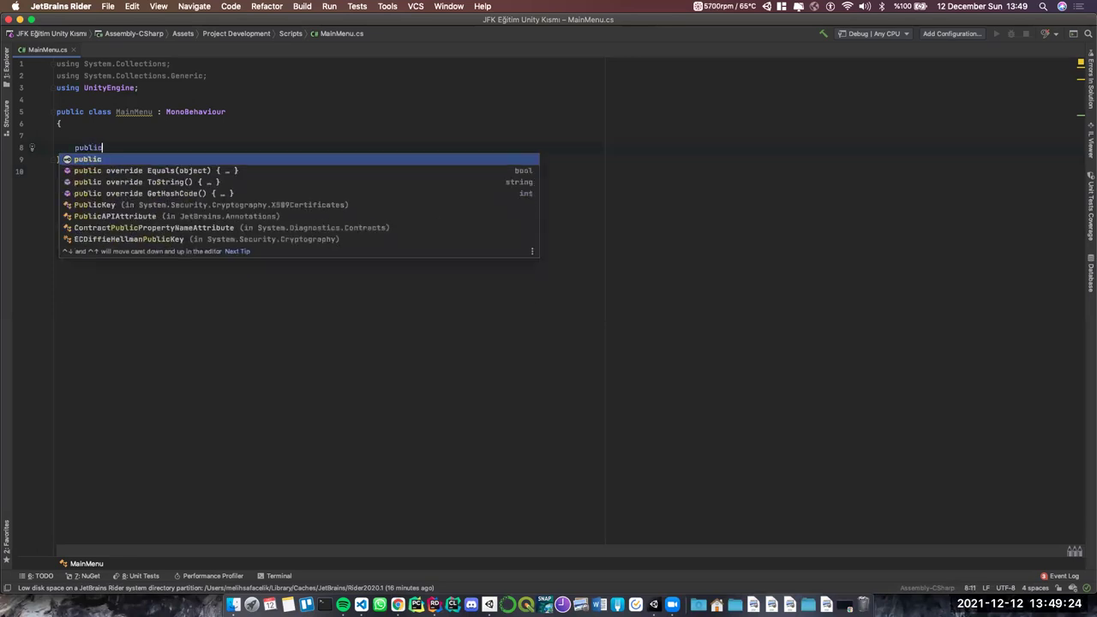
pyautogui.write(' clas')
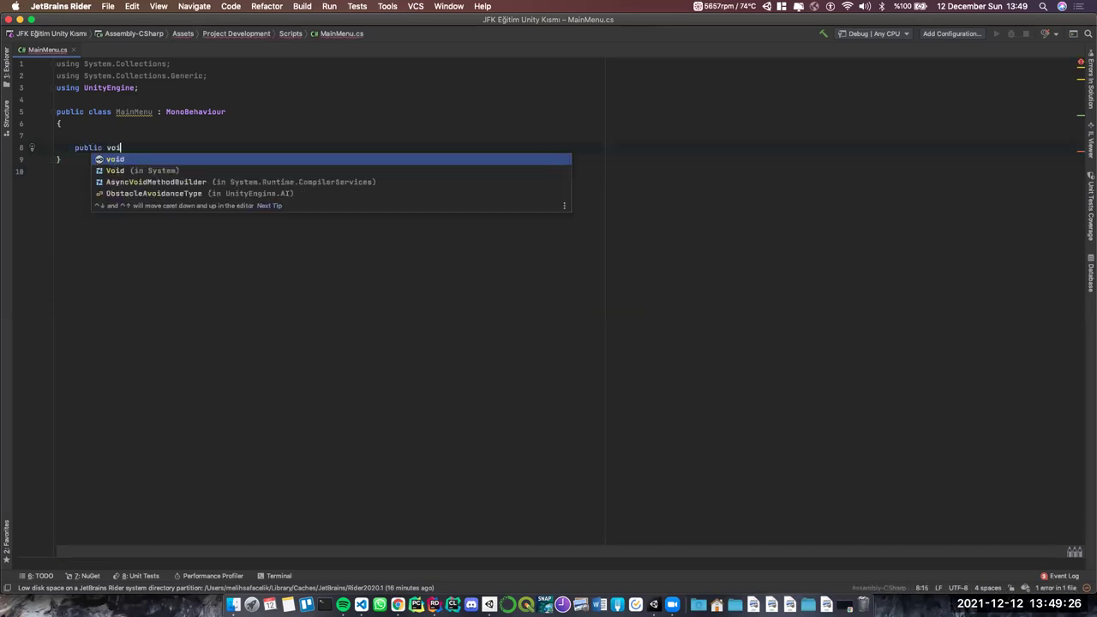
pyautogui.hotkey('alt', 'BackSpace')
pyautogui.hotkey('alt', 'BackSpace')
pyautogui.write('pr')
pyautogui.press('Return')
pyautogui.write('float x;')
pyautogui.press('Return')
pyautogui.write('p')
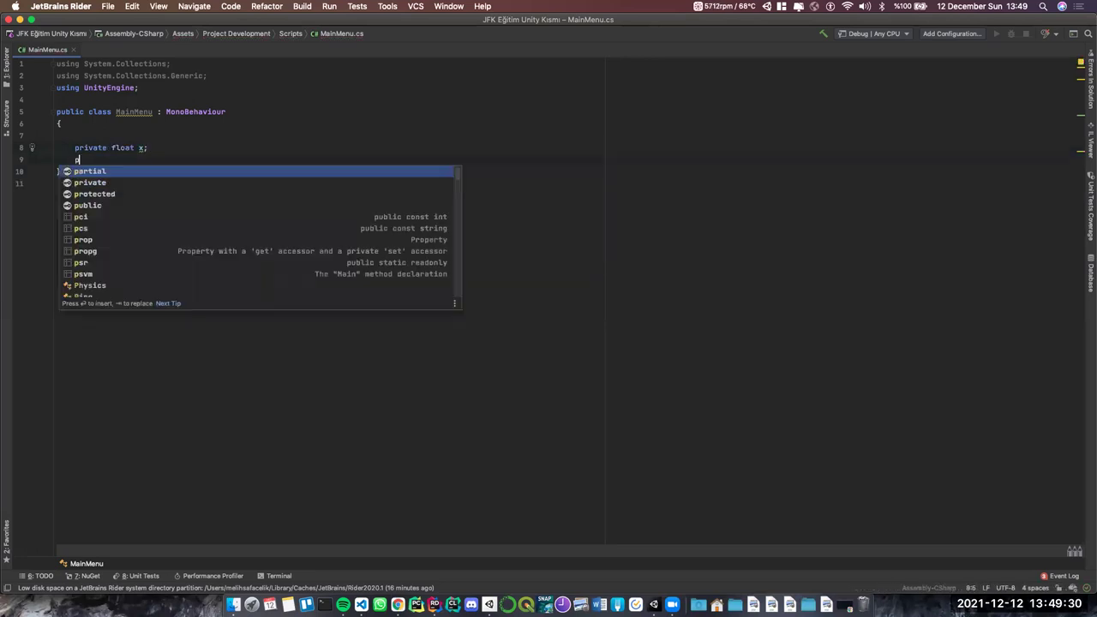
pyautogui.write('ubli')
pyautogui.press('Return')
pyautogui.write('ibnt')
pyautogui.press('BackSpace')
pyautogui.press('BackSpace')
pyautogui.press('BackSpace')
pyautogui.write('nt y;')
# Highlight the private modifier, field names x and y, and the class declaration
pyautogui.click(89, 148)
pyautogui.doubleClick(142, 148)
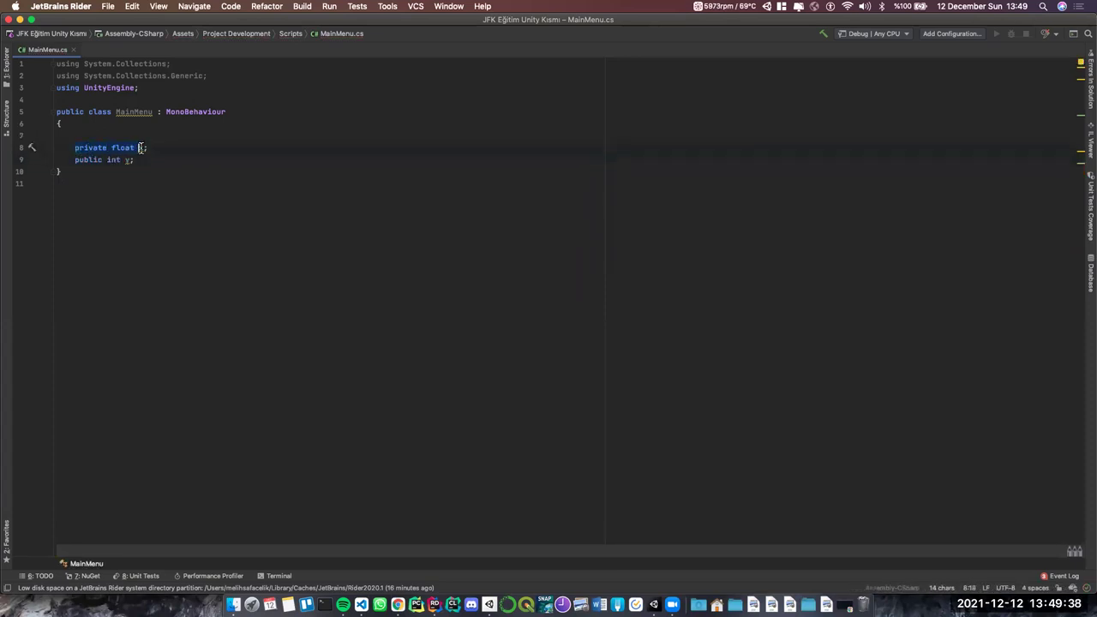
pyautogui.click(144, 148)
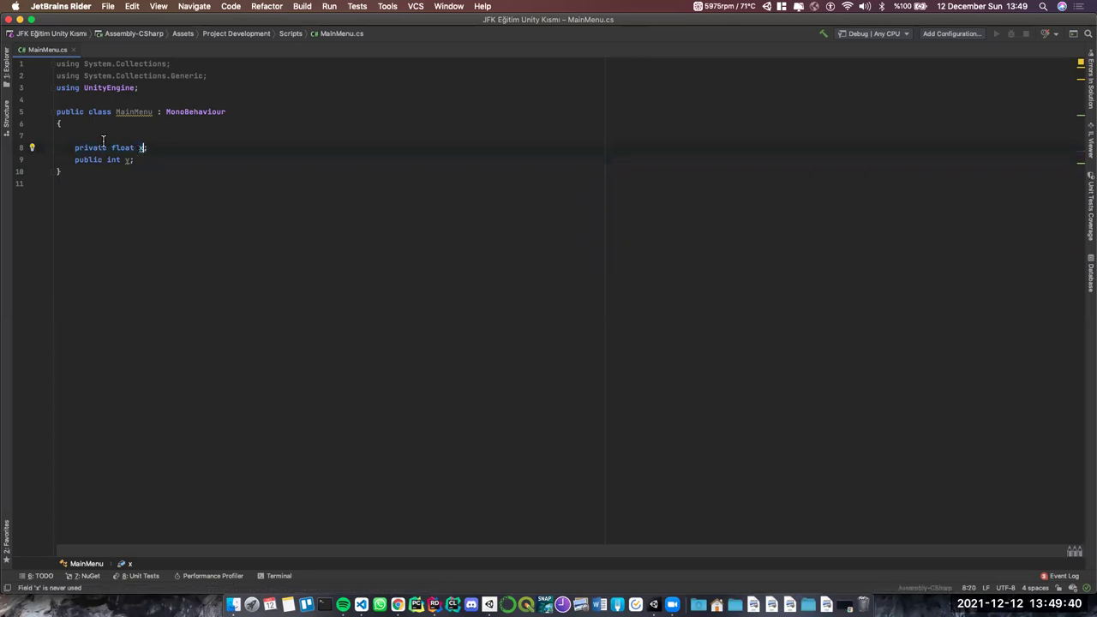
pyautogui.moveTo(57, 110); pyautogui.dragTo(154, 323)
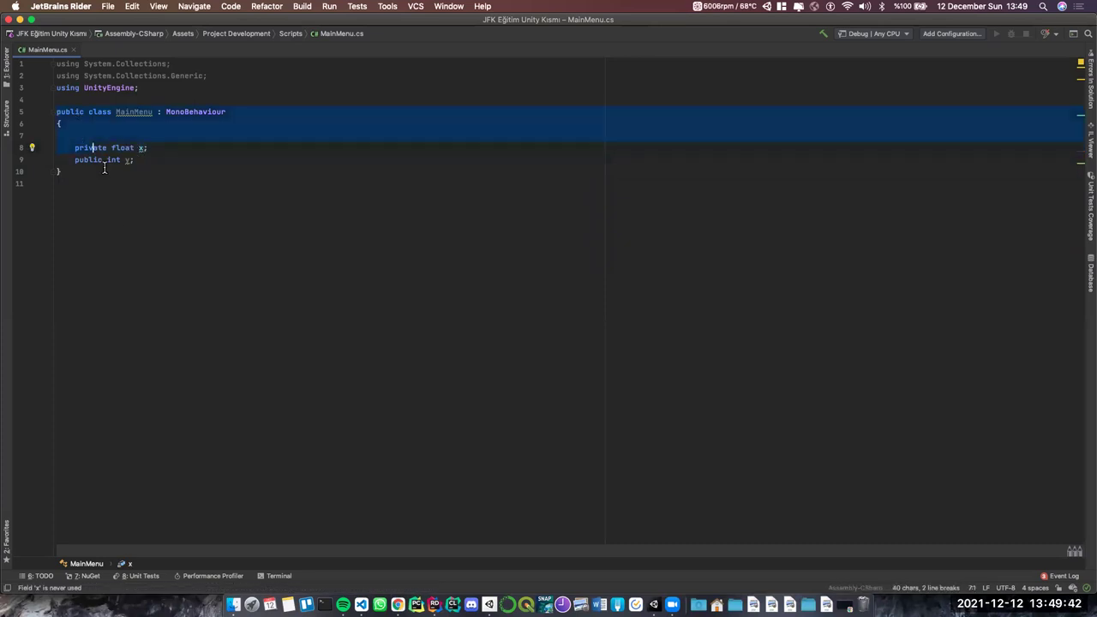
pyautogui.click(85, 171)
pyautogui.doubleClick(86, 159)
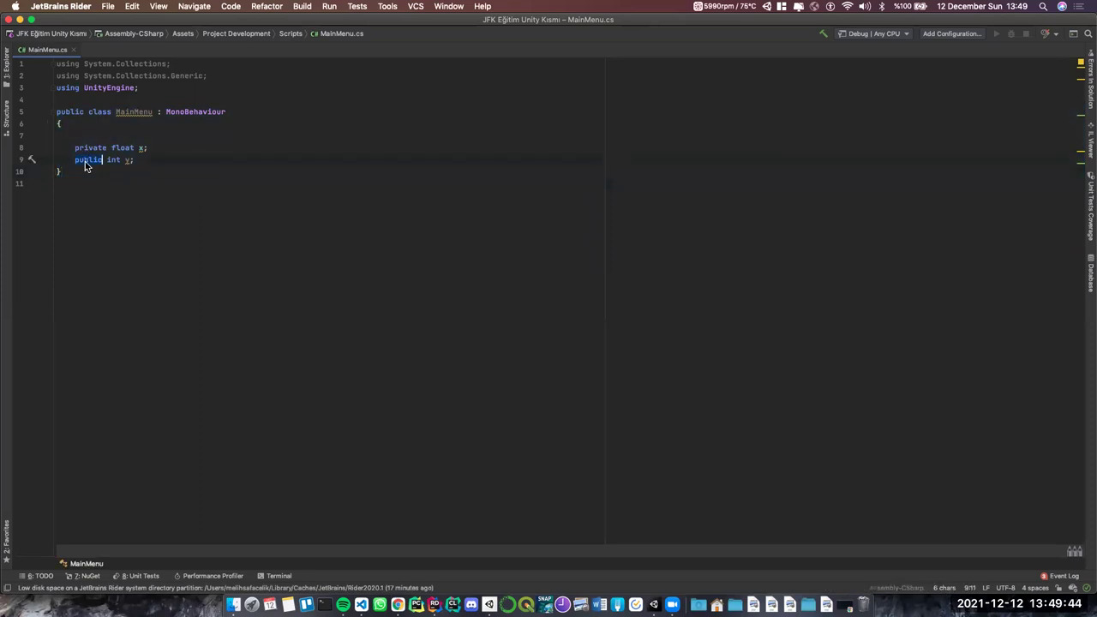
pyautogui.doubleClick(127, 161)
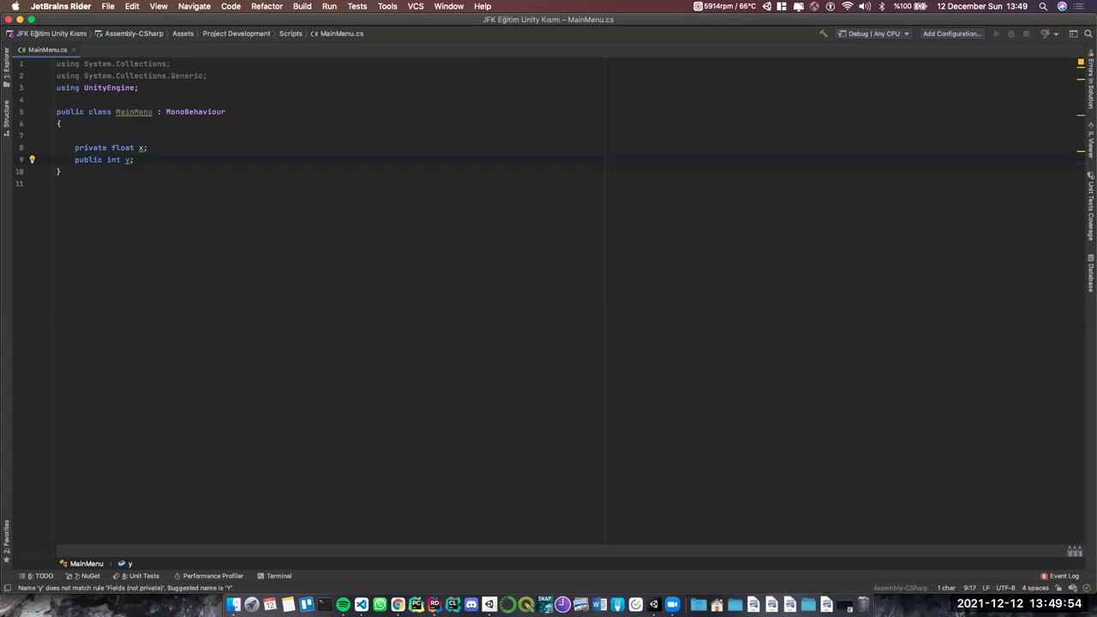
# Erase both field declarations and start a new one with 'public'
pyautogui.press('End')
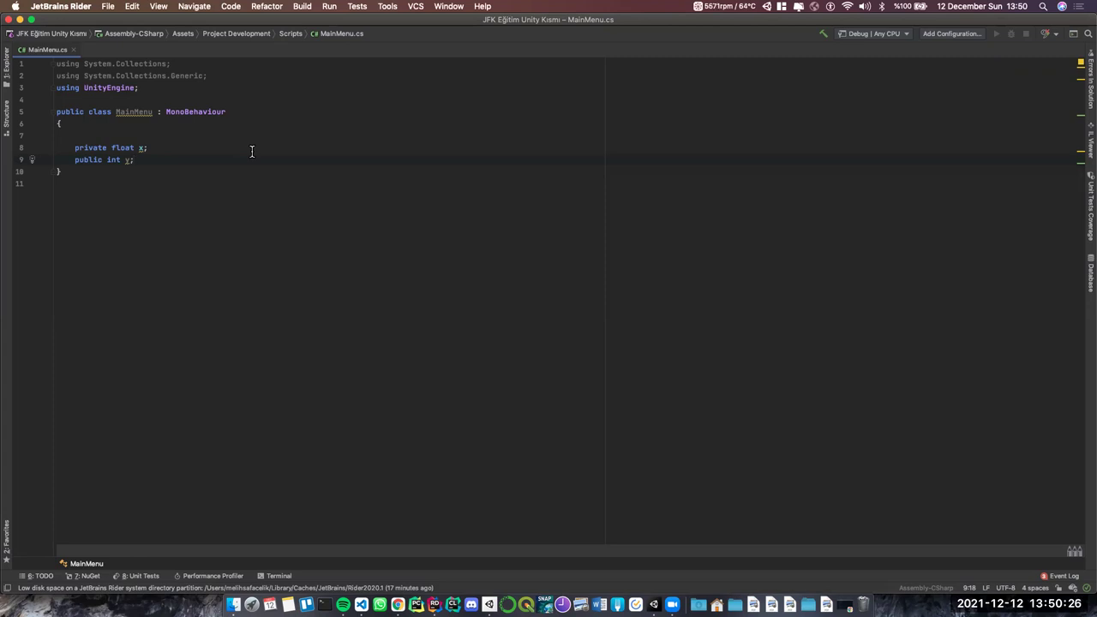
pyautogui.press('BackSpace')
pyautogui.press('BackSpace')
pyautogui.press('BackSpace')
pyautogui.press('BackSpace')
pyautogui.press('BackSpace')
pyautogui.press('BackSpace')
pyautogui.press('BackSpace')
pyautogui.press('BackSpace')
pyautogui.press('BackSpace')
pyautogui.press('BackSpace')
pyautogui.press('BackSpace')
pyautogui.press('BackSpace')
pyautogui.write('public void')
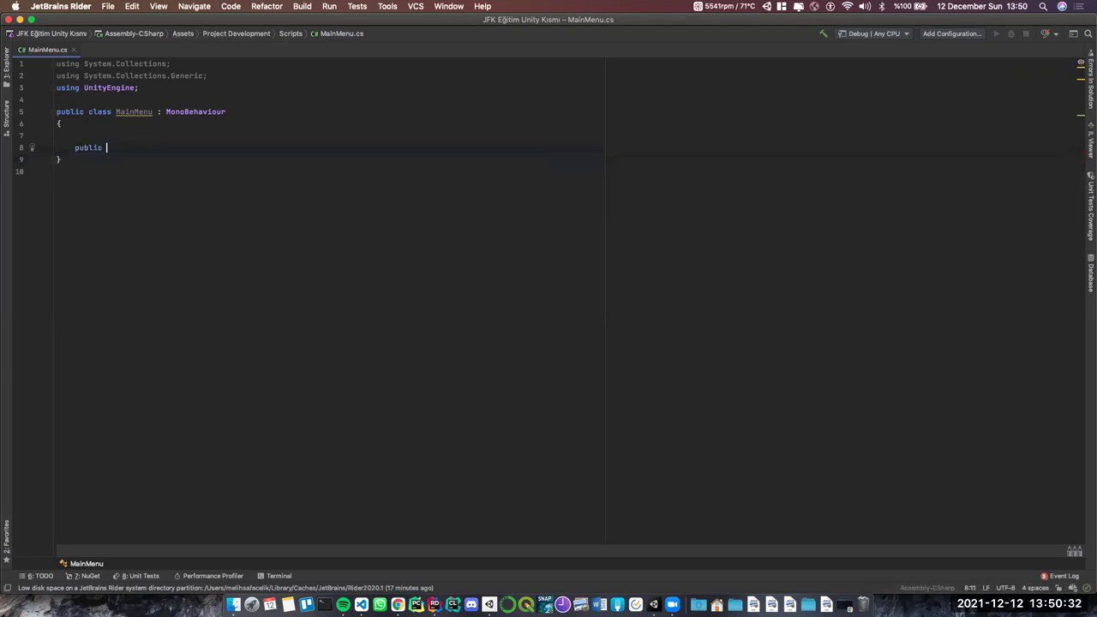
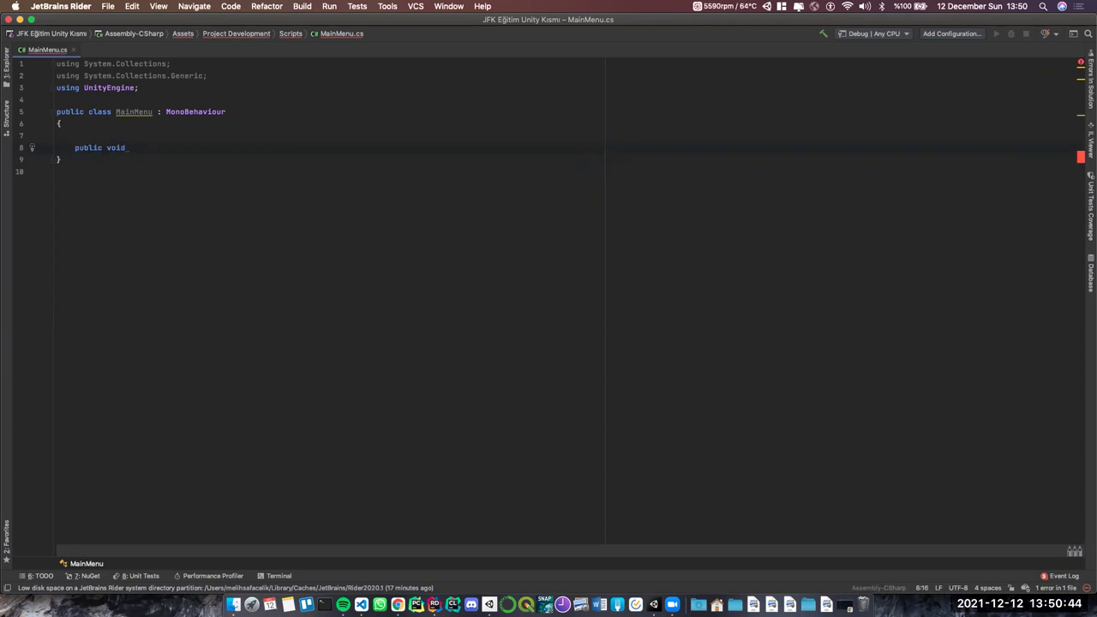
# Add a test 'public int y;' field above the method declaration, then delete it again
pyautogui.press('Return')
pyautogui.click(126, 147)
pyautogui.click(75, 135)
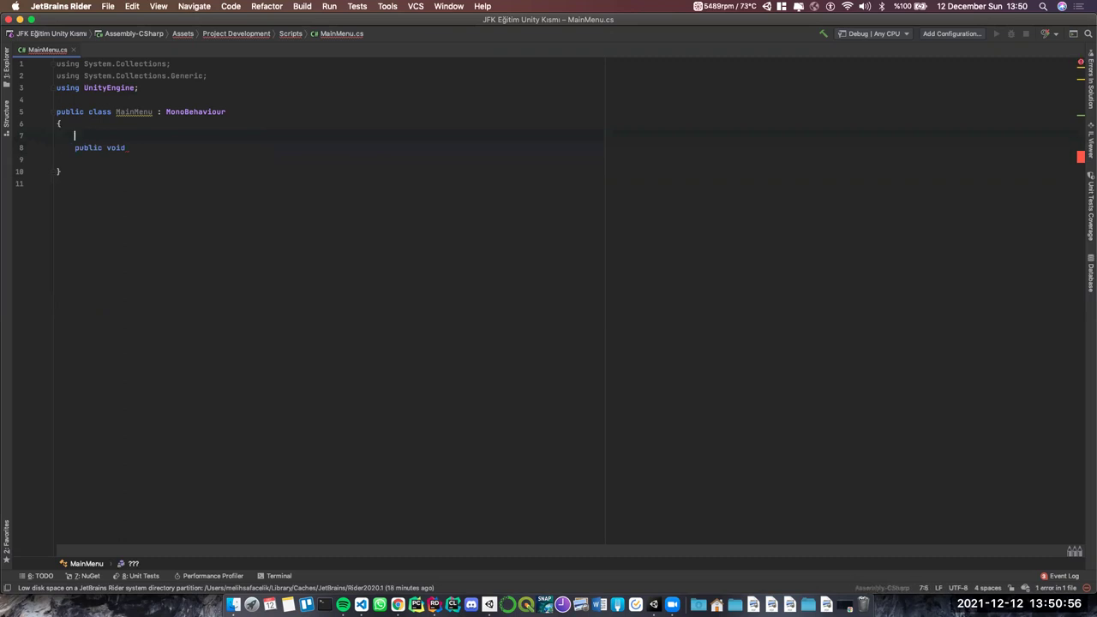
pyautogui.write('public int y;')
pyautogui.hotkey('shift', 'Left')
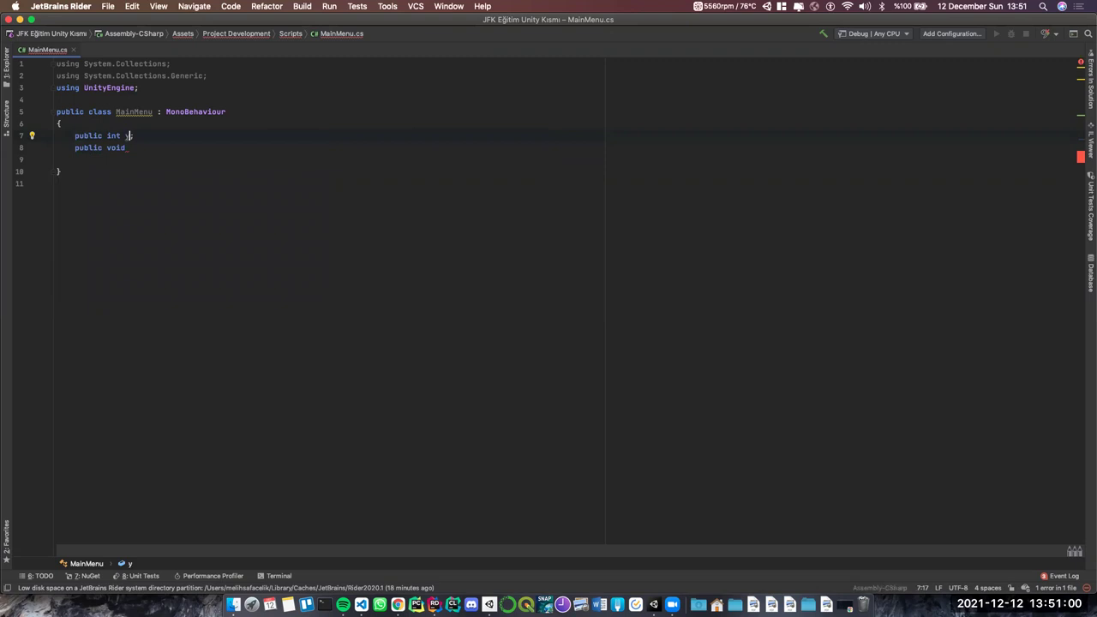
pyautogui.hotkey('alt', 'shift', 'Left')
pyautogui.click(106, 147)
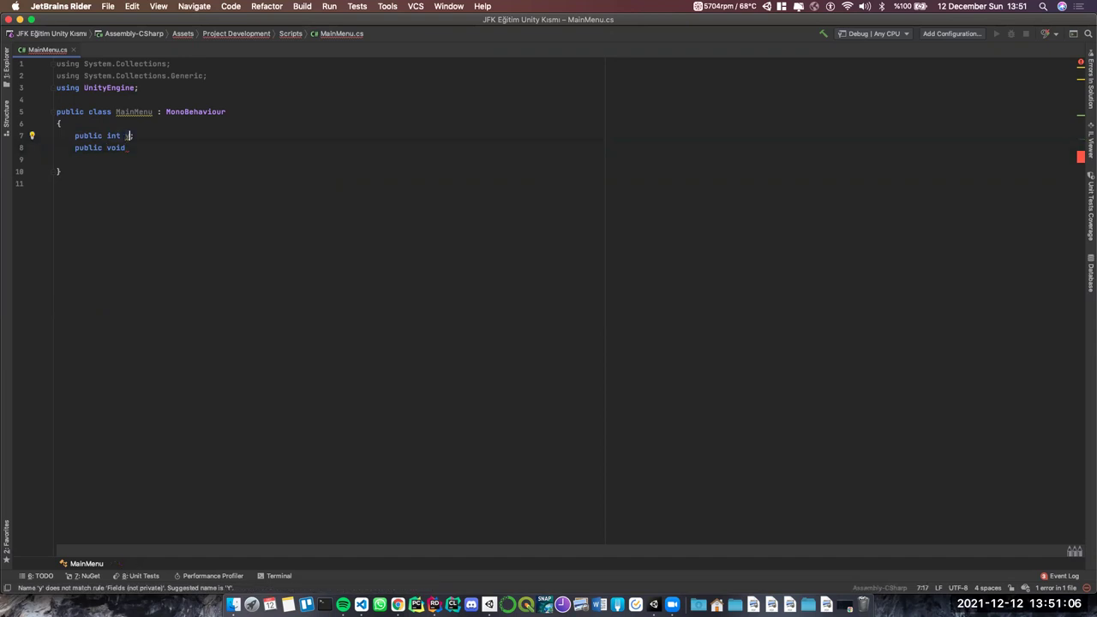
pyautogui.press('Up')
pyautogui.hotkey('shift', 'Home')
pyautogui.press('BackSpace')
pyautogui.press('BackSpace')
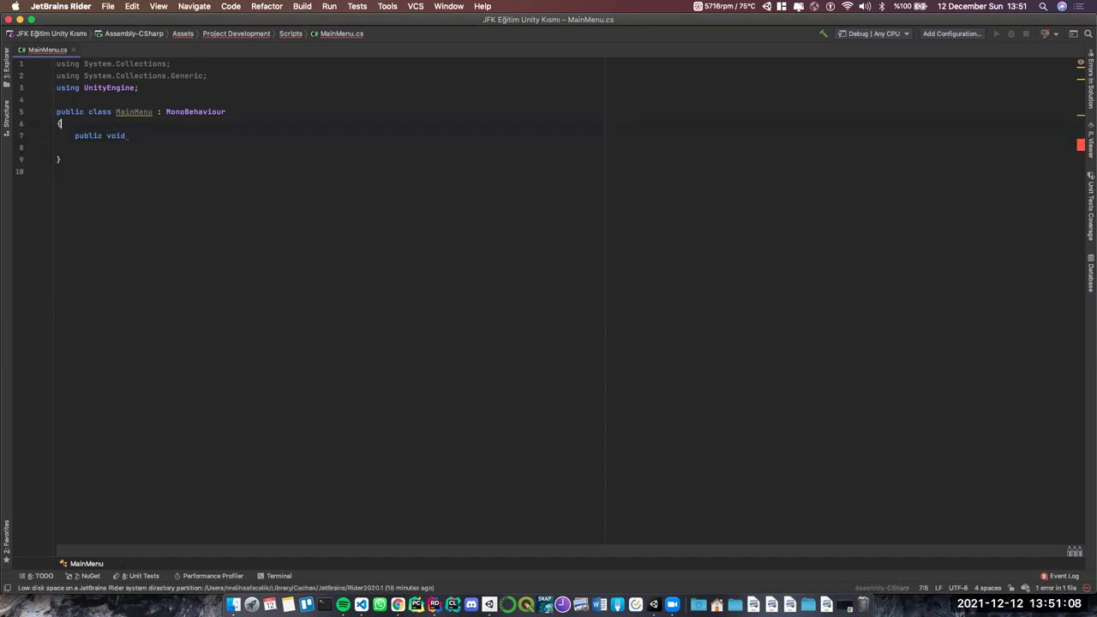
# Declare 'public void GoNextLevel()' with blank lines around it and let '{' insert its braces
pyautogui.press('Return')
pyautogui.press('Down')
pyautogui.press('End')
pyautogui.press('Return')
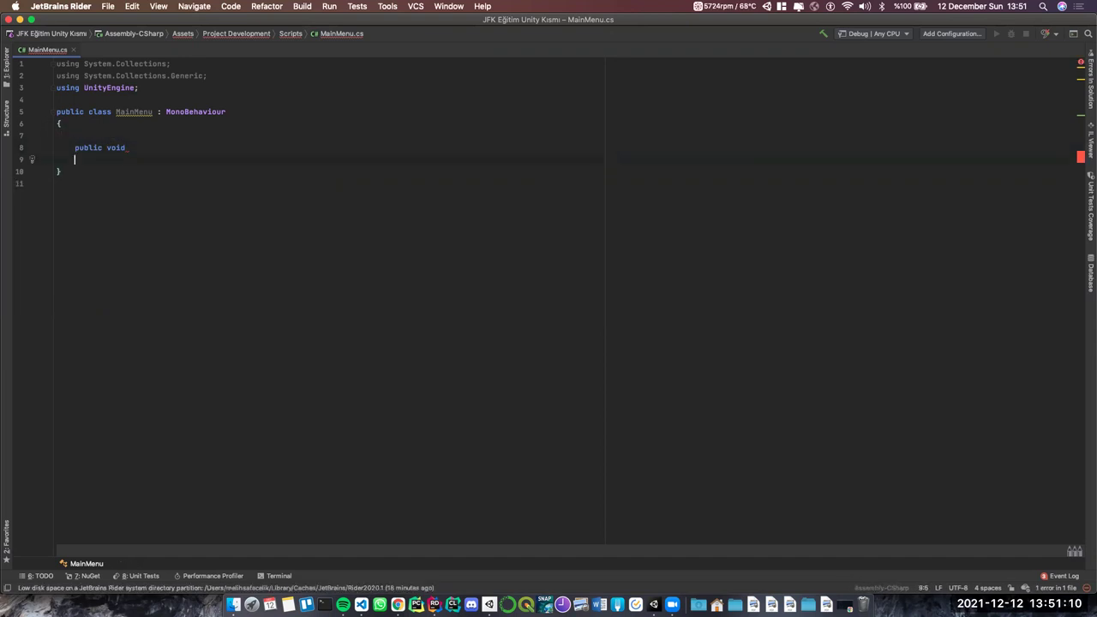
pyautogui.click(129, 147)
pyautogui.press('BackSpace')
pyautogui.press('BackSpace')
pyautogui.press('BackSpace')
pyautogui.write('int')
pyautogui.press('BackSpace')
pyautogui.press('BackSpace')
pyautogui.press('BackSpace')
pyautogui.write('void GoNextLevel()')
pyautogui.press('Return')
pyautogui.write('{')
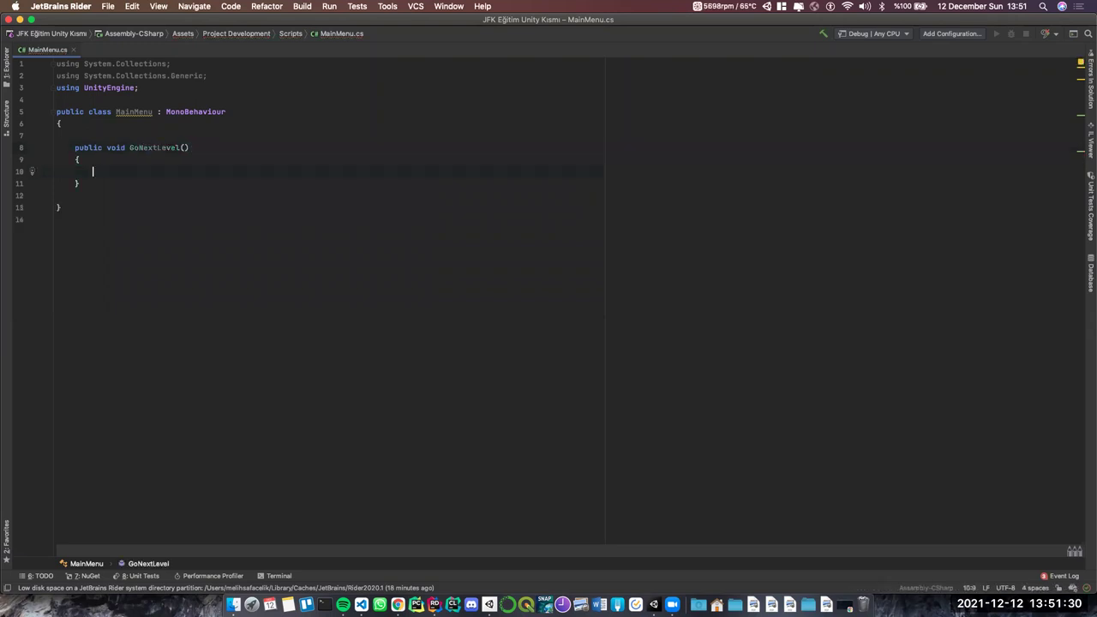
# Write SceneManager.LoadScene(SceneManager.GetActiveScene().buildIndex + 1); in GoNextLevel, importing SceneManagement
pyautogui.click(92, 172)
pyautogui.write('Scene')
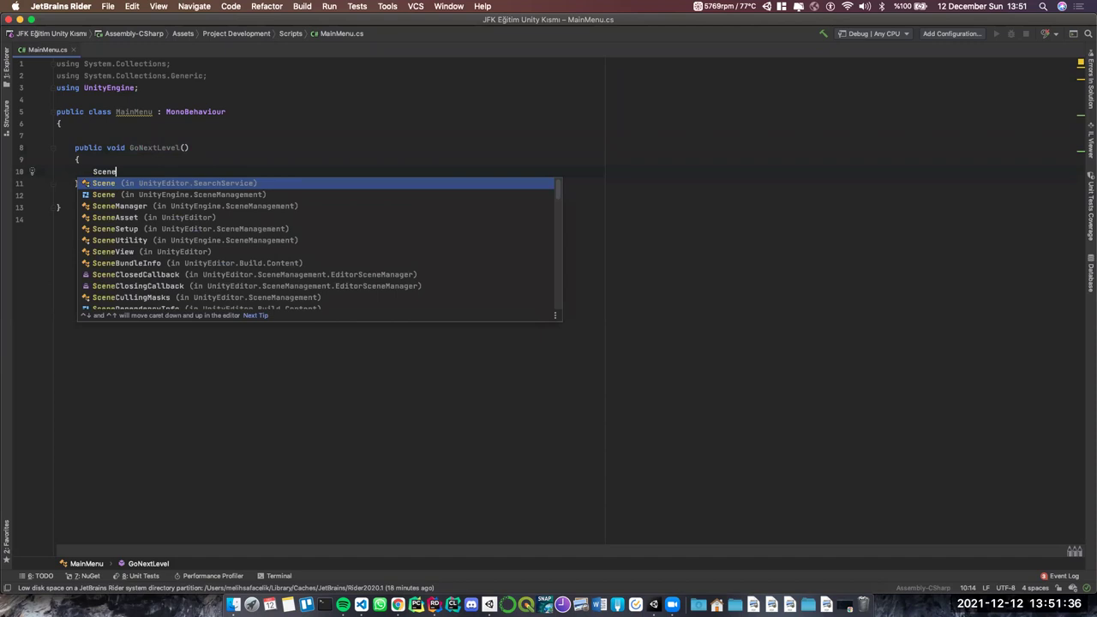
pyautogui.press('Down')
pyautogui.press('Down')
pyautogui.press('Return')
pyautogui.write('.')
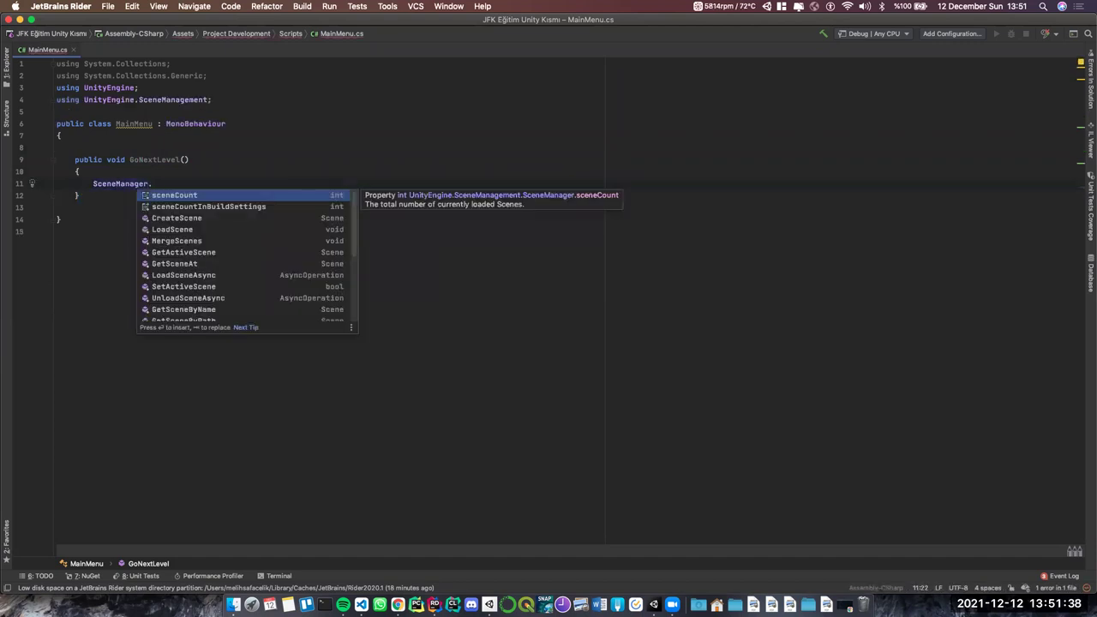
pyautogui.write('Load')
pyautogui.press('Return')
pyautogui.write('Scene(Scene')
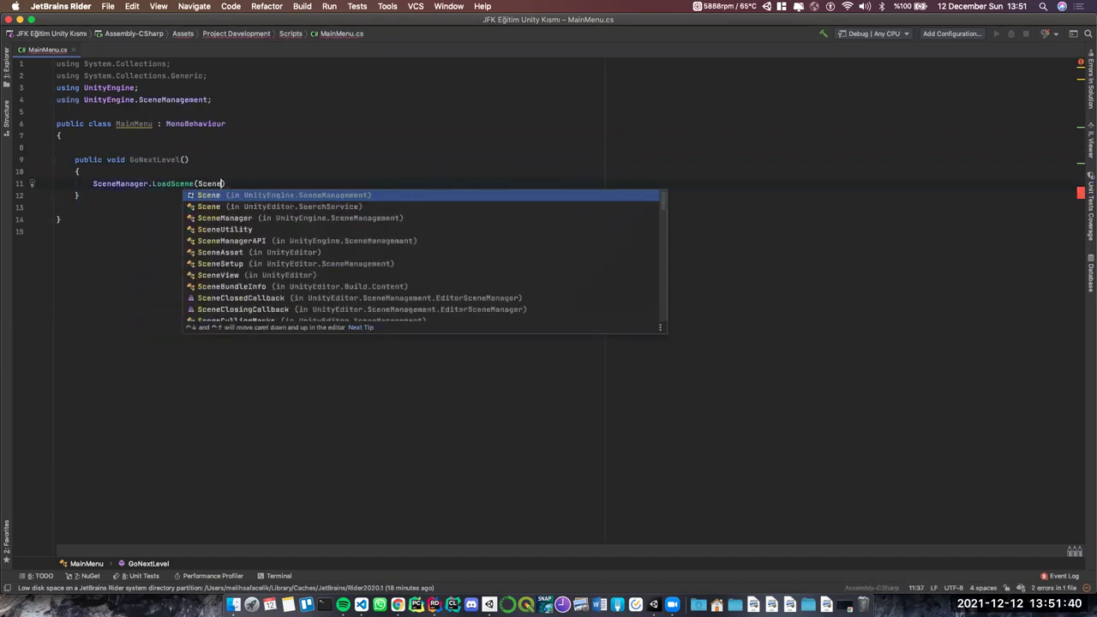
pyautogui.press('Down')
pyautogui.press('Down')
pyautogui.press('Return')
pyautogui.write('.')
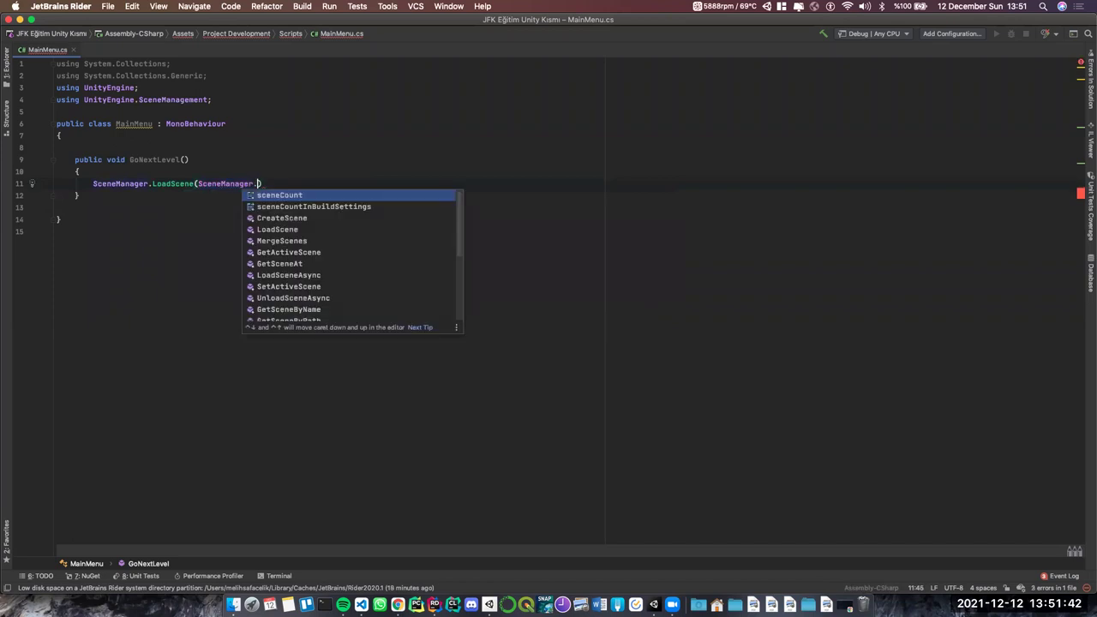
pyautogui.write('ge')
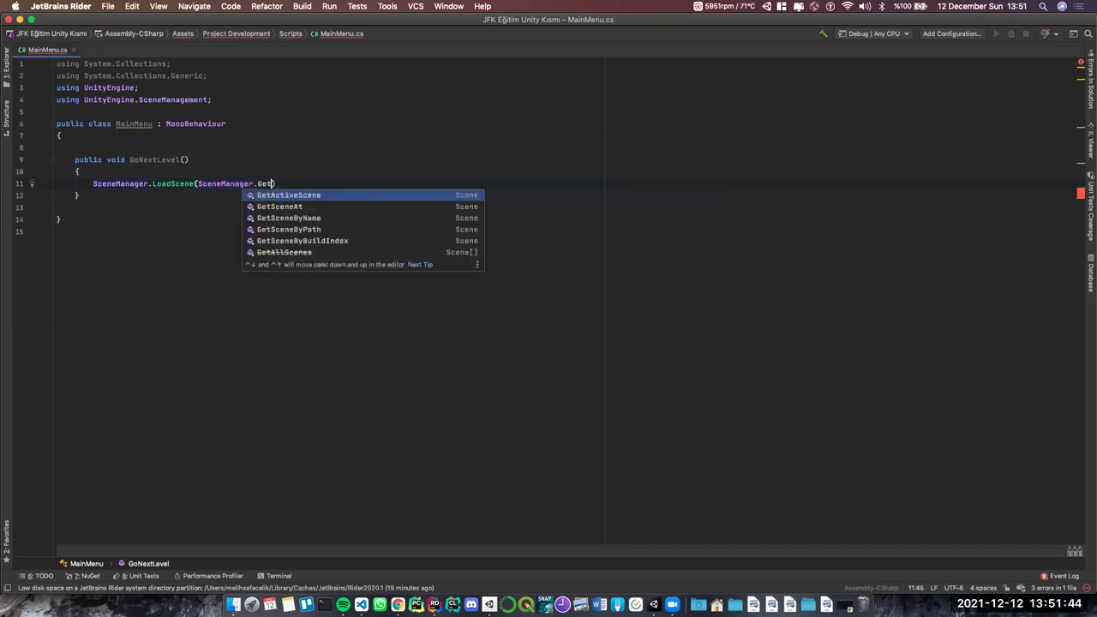
pyautogui.press('Return')
pyautogui.write('.b')
pyautogui.press('Return')
pyautogui.write('+ 1);')
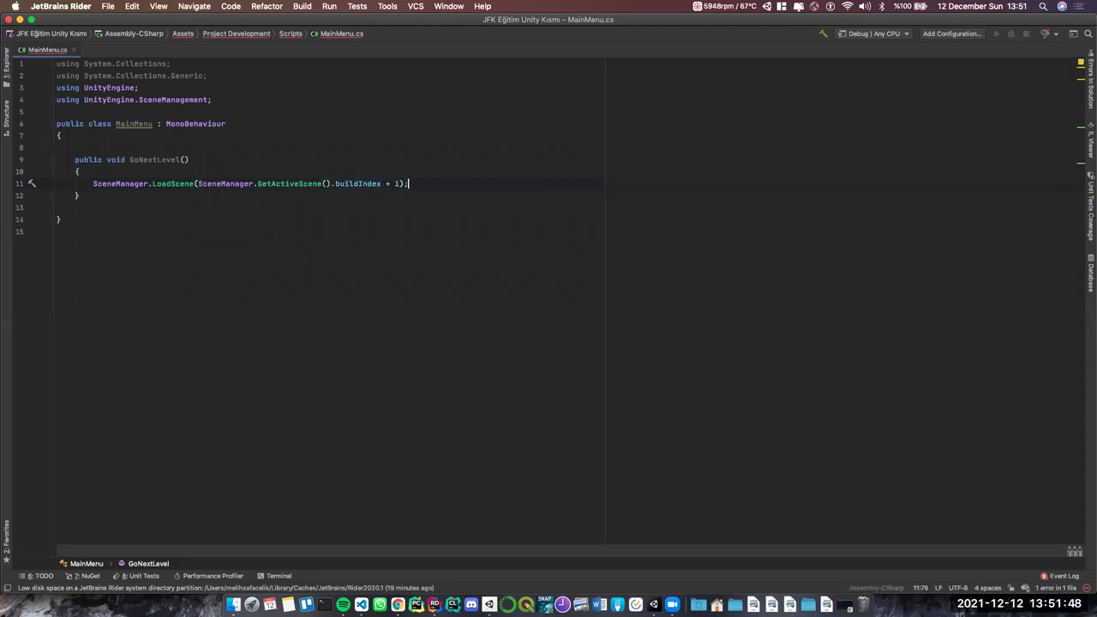
# Highlight the added UnityEngine.SceneManagement using line and the SceneManager call on line 11
pyautogui.click(121, 182)
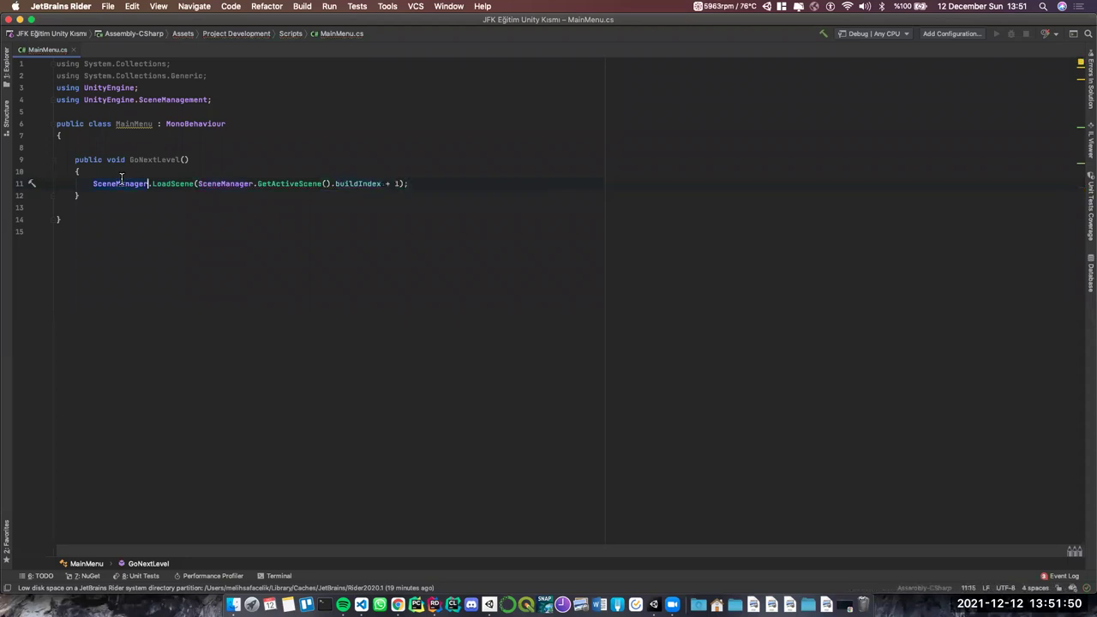
pyautogui.click(137, 99)
pyautogui.tripleClick(138, 99)
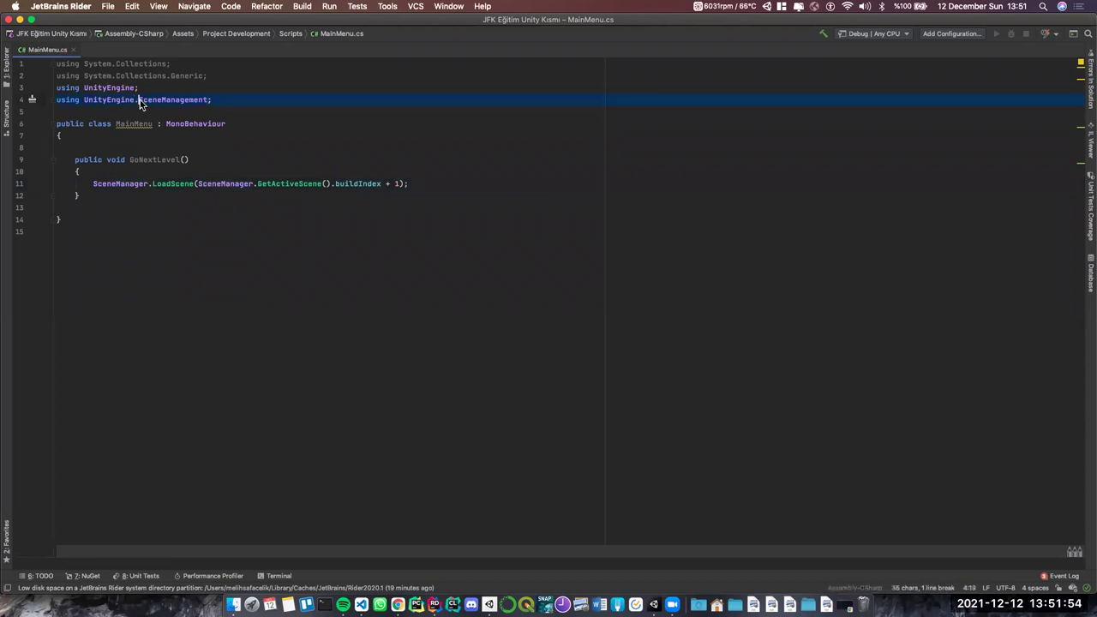
pyautogui.click(139, 100)
pyautogui.tripleClick(138, 100)
pyautogui.doubleClick(124, 186)
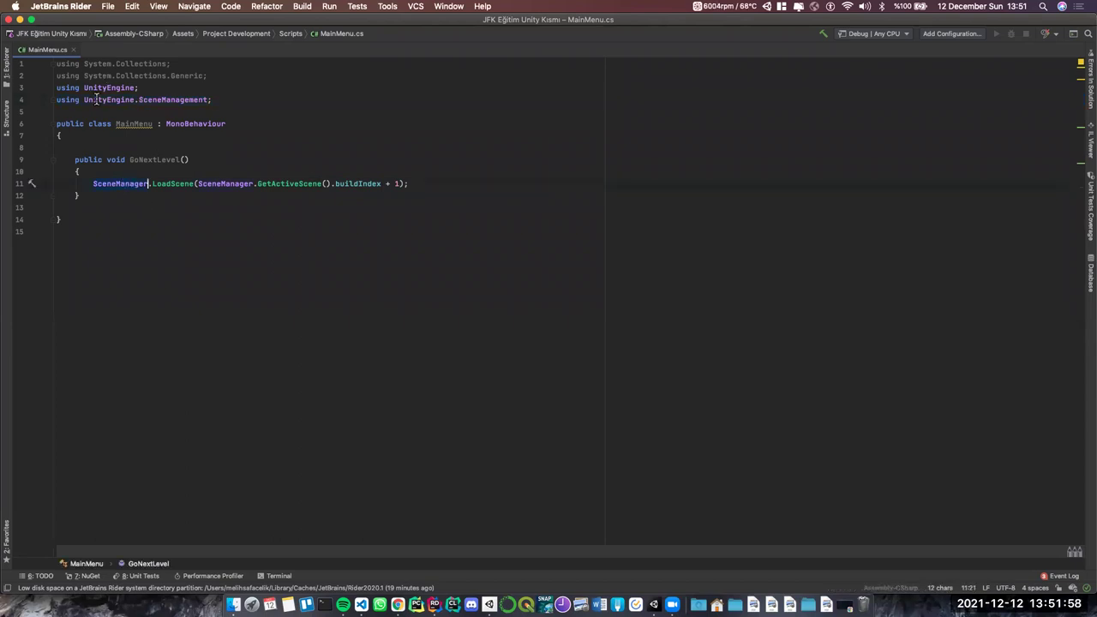
pyautogui.click(135, 101)
pyautogui.moveTo(141, 100); pyautogui.dragTo(206, 101)
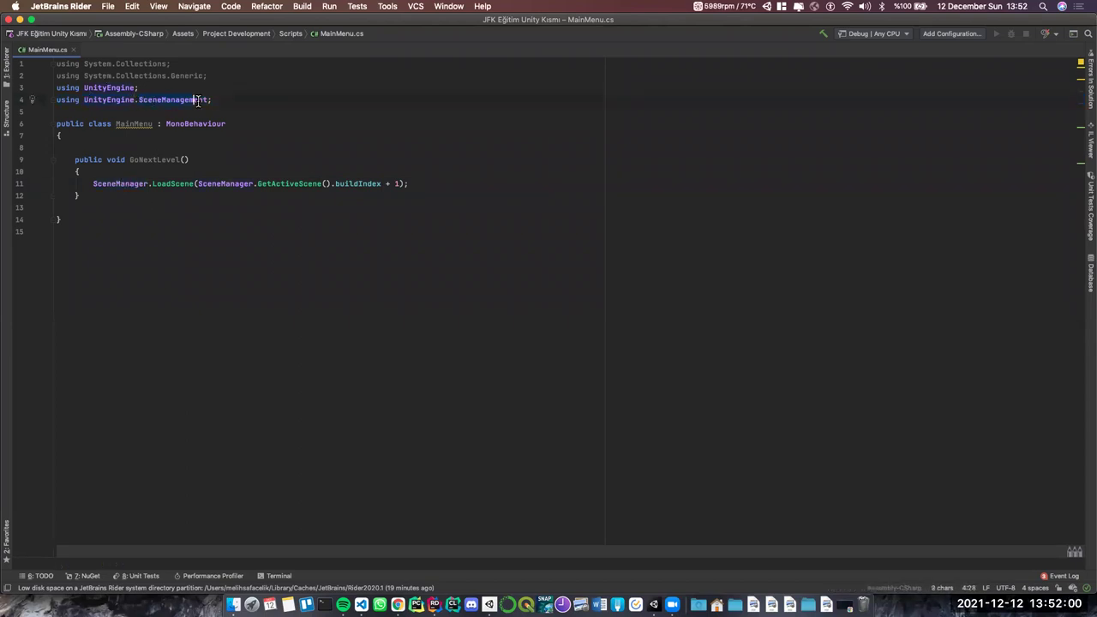
pyautogui.click(106, 183)
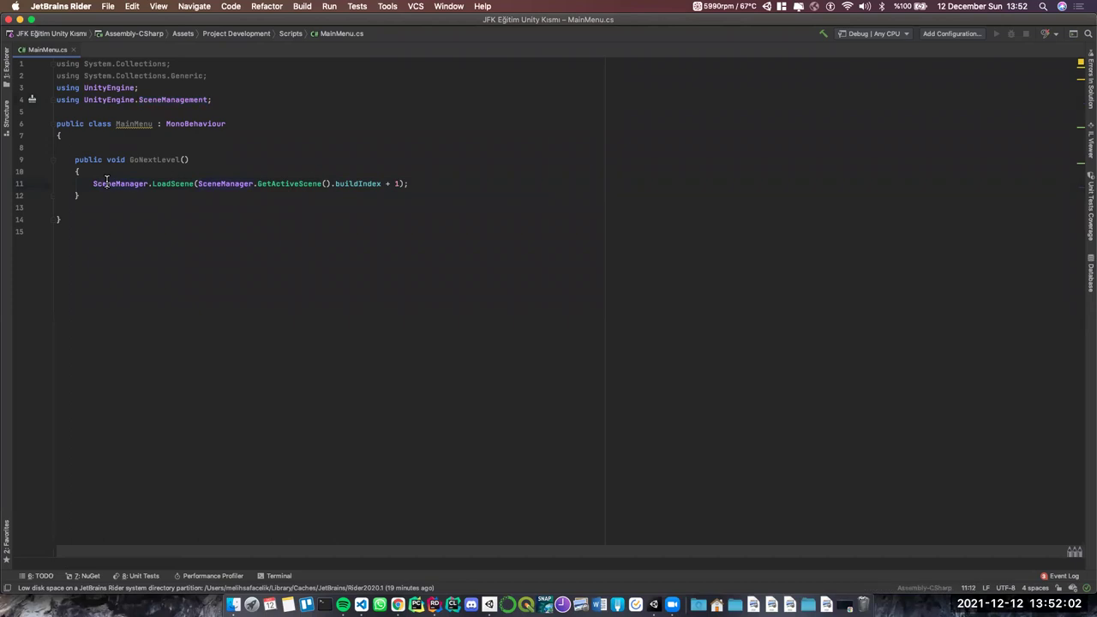
pyautogui.tripleClick(167, 184)
# Highlight GetActiveScene() and buildIndex and view GetActiveScene's documentation popups
pyautogui.click(202, 183)
pyautogui.hotkey('alt', 'Up')
pyautogui.hotkey('alt', 'Up')
pyautogui.hotkey('alt', 'Up')
pyautogui.doubleClick(364, 183)
pyautogui.click(298, 183)
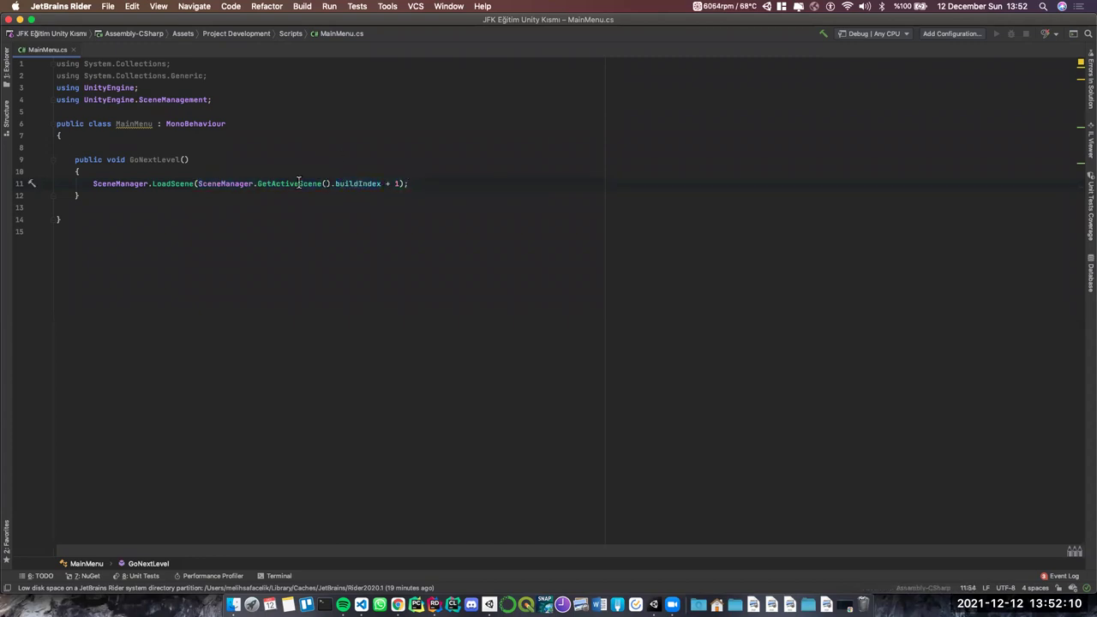
pyautogui.hotkey('ctrl', 'space')
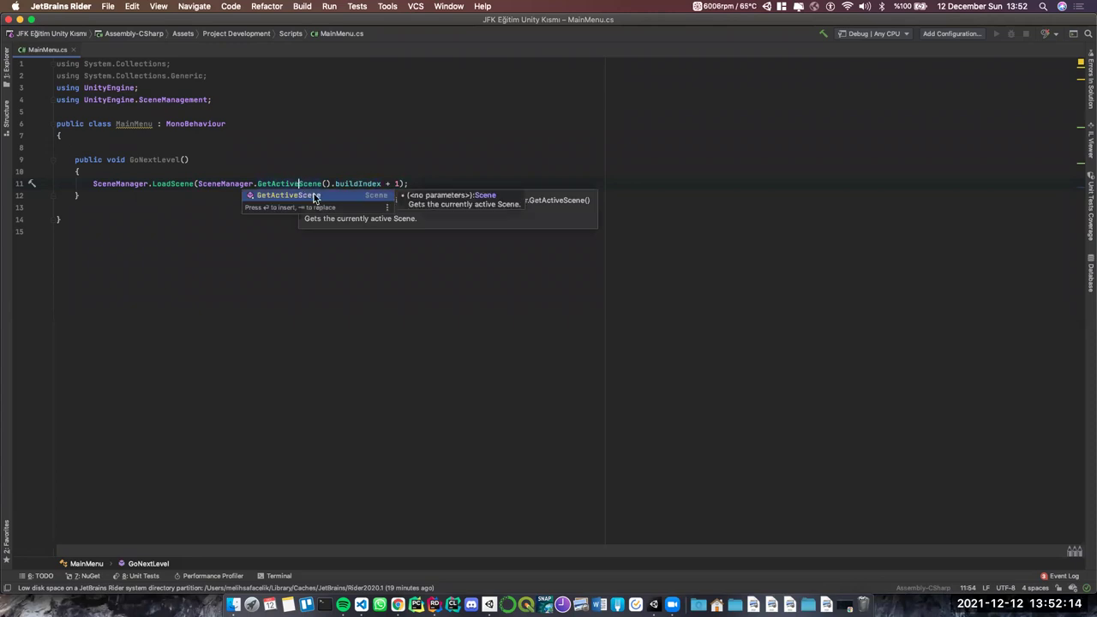
pyautogui.press('Left')
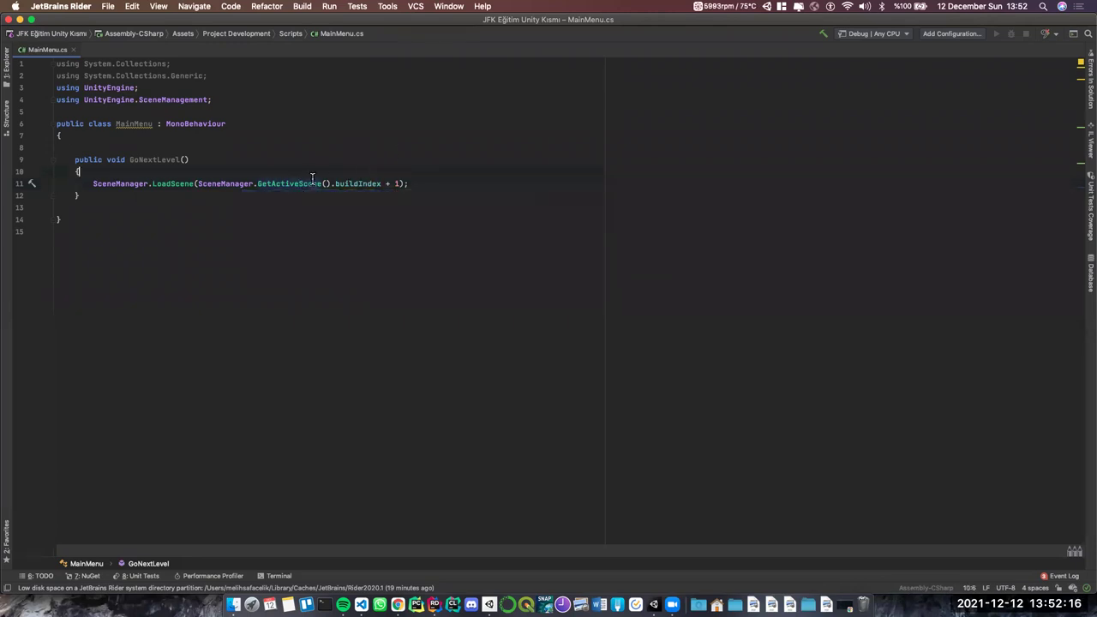
pyautogui.doubleClick(360, 183)
pyautogui.click(395, 184)
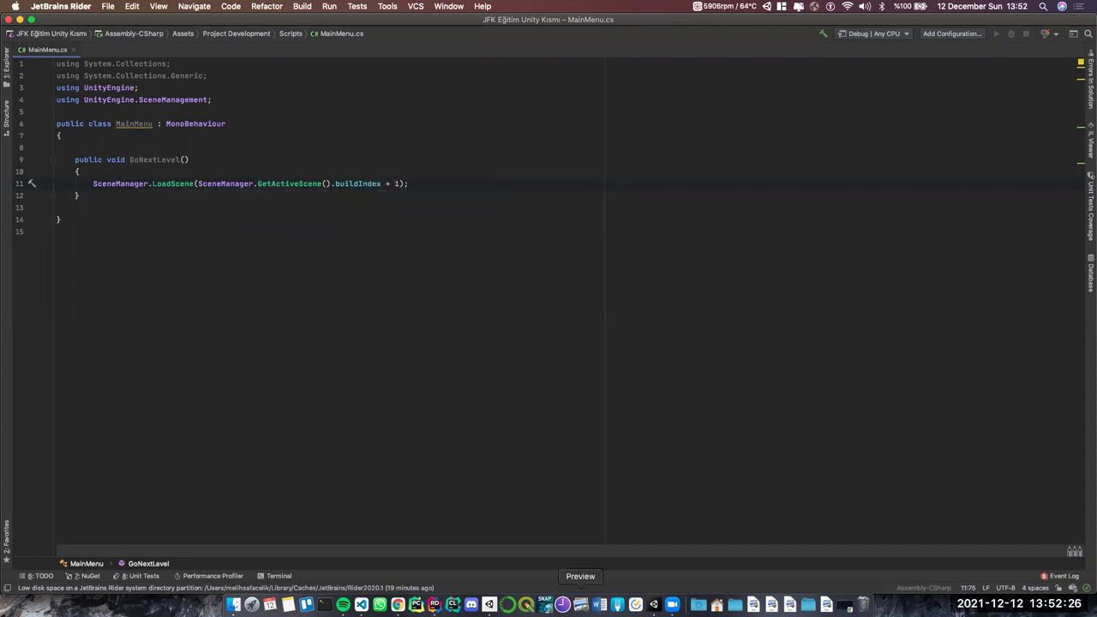
pyautogui.click(654, 604)
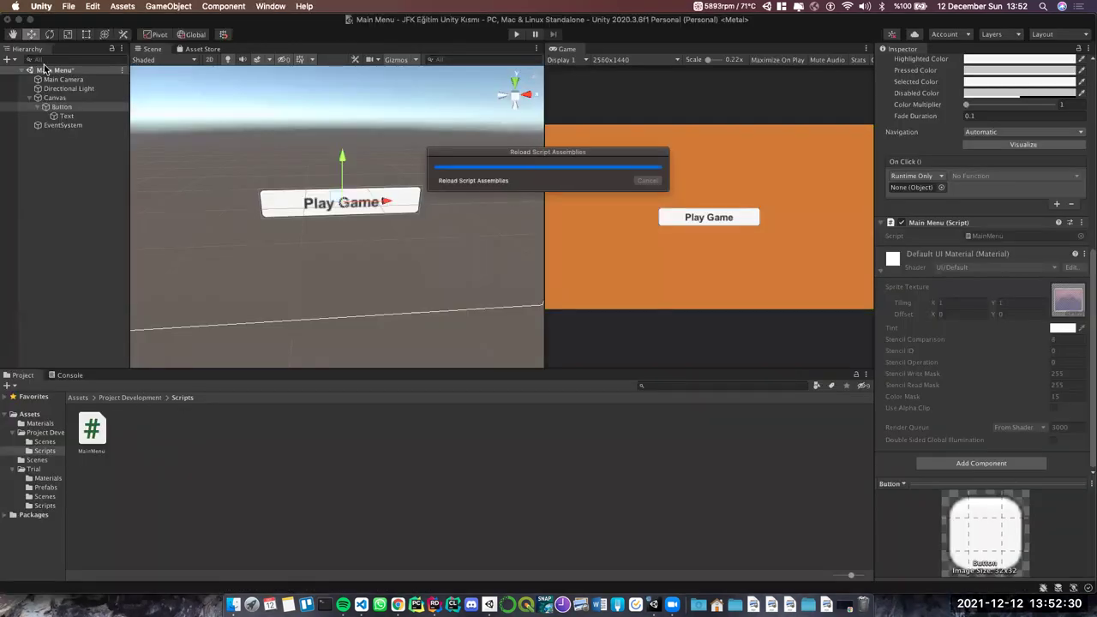
# Let Unity reload script assemblies, dismiss the Project context menu, and return to MainMenu.cs in Rider
pyautogui.rightClick(248, 471)
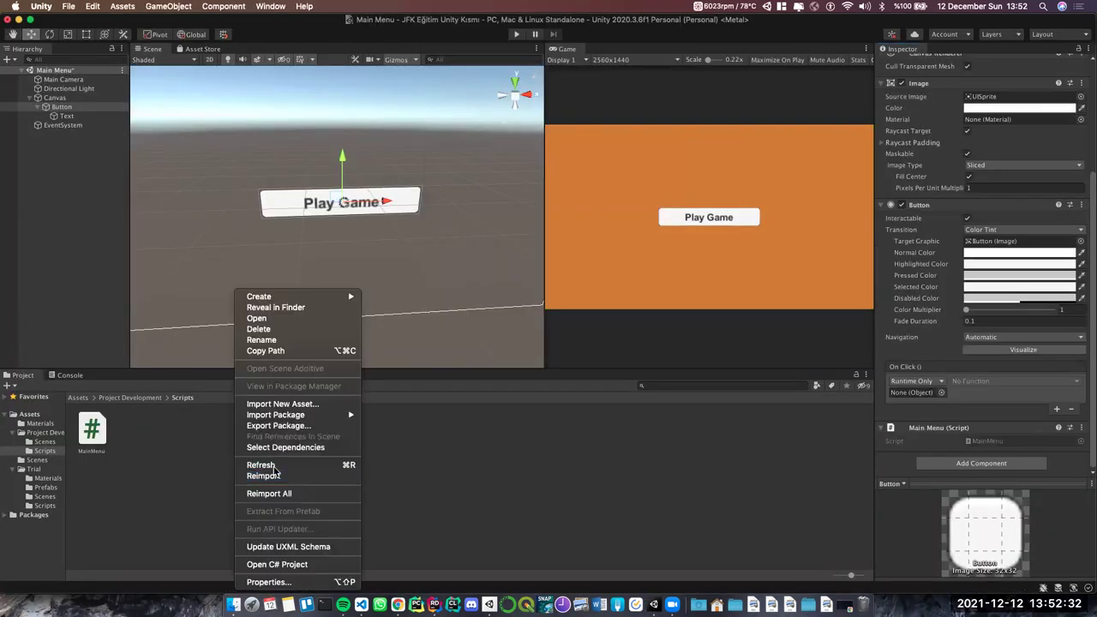
pyautogui.moveTo(283, 297)
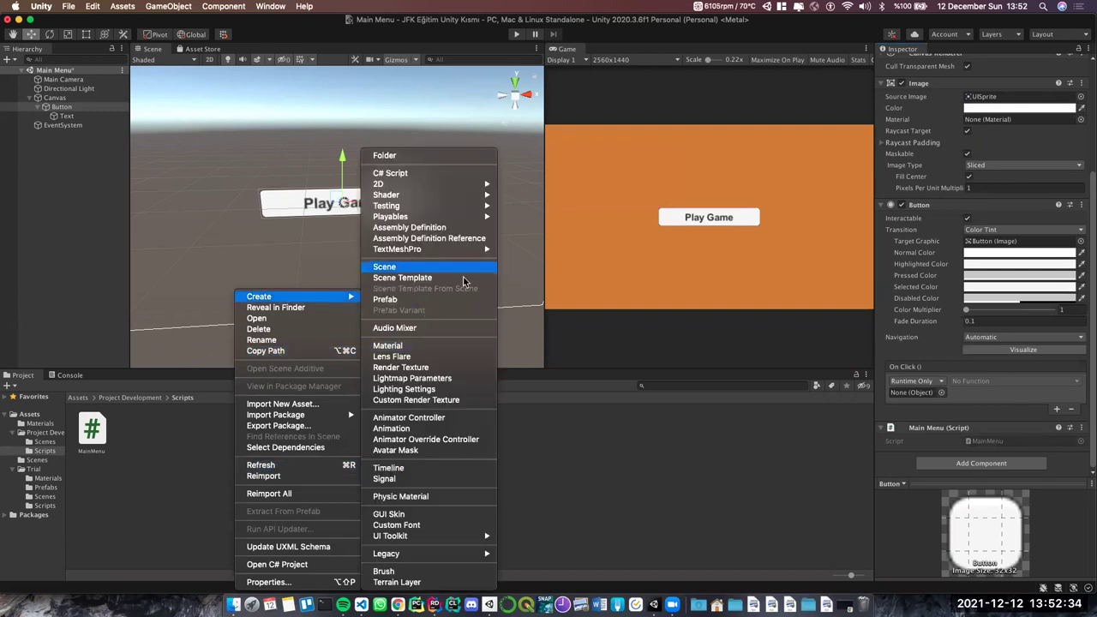
pyautogui.click(609, 514)
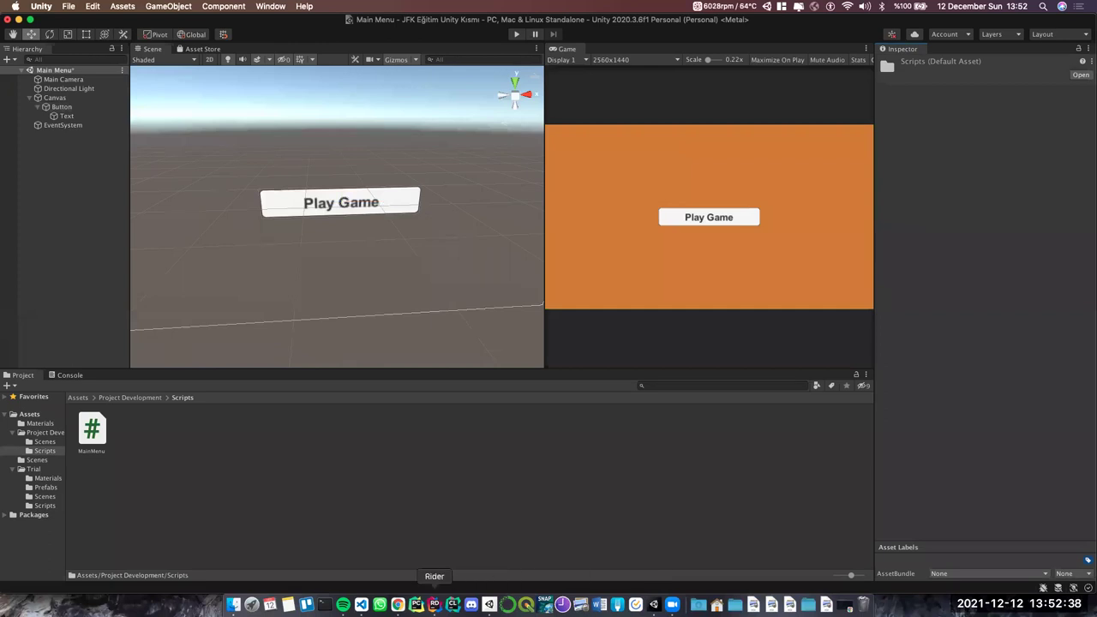
pyautogui.click(434, 605)
pyautogui.doubleClick(176, 184)
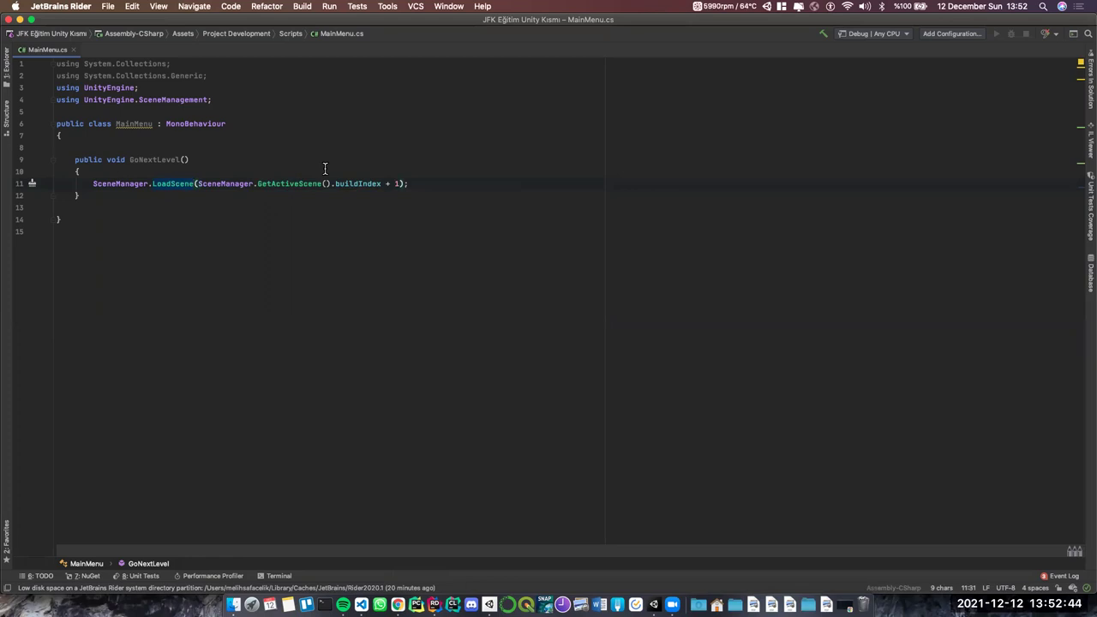
# Walk through the LoadScene line, highlighting SceneManager.GetActiveScene() and buildIndex + 1
pyautogui.click(198, 184)
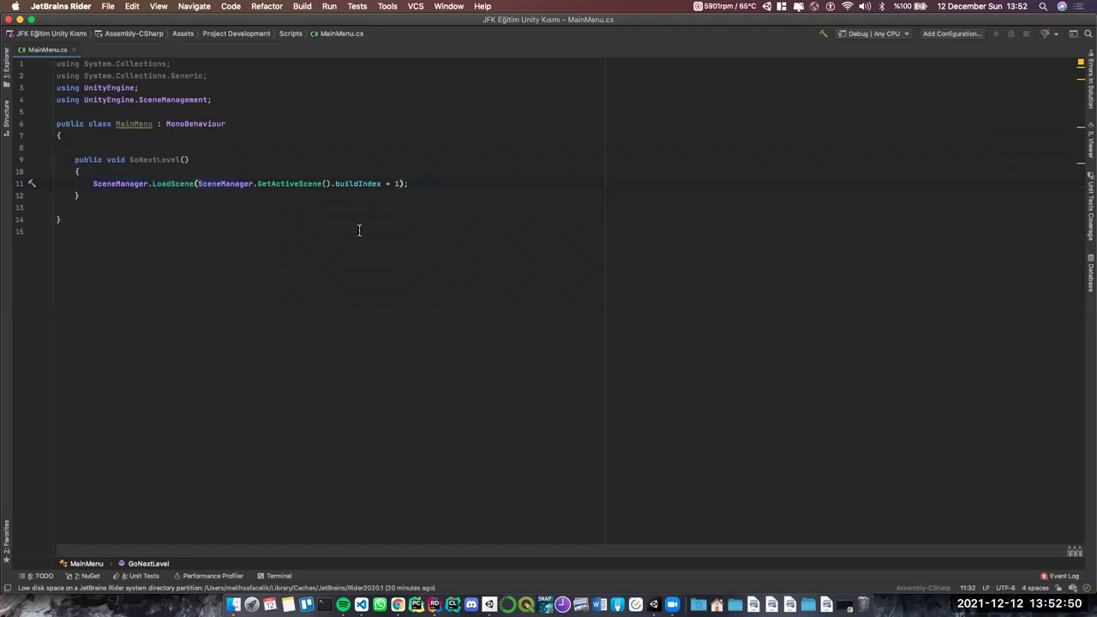
pyautogui.moveTo(198, 184); pyautogui.dragTo(330, 184)
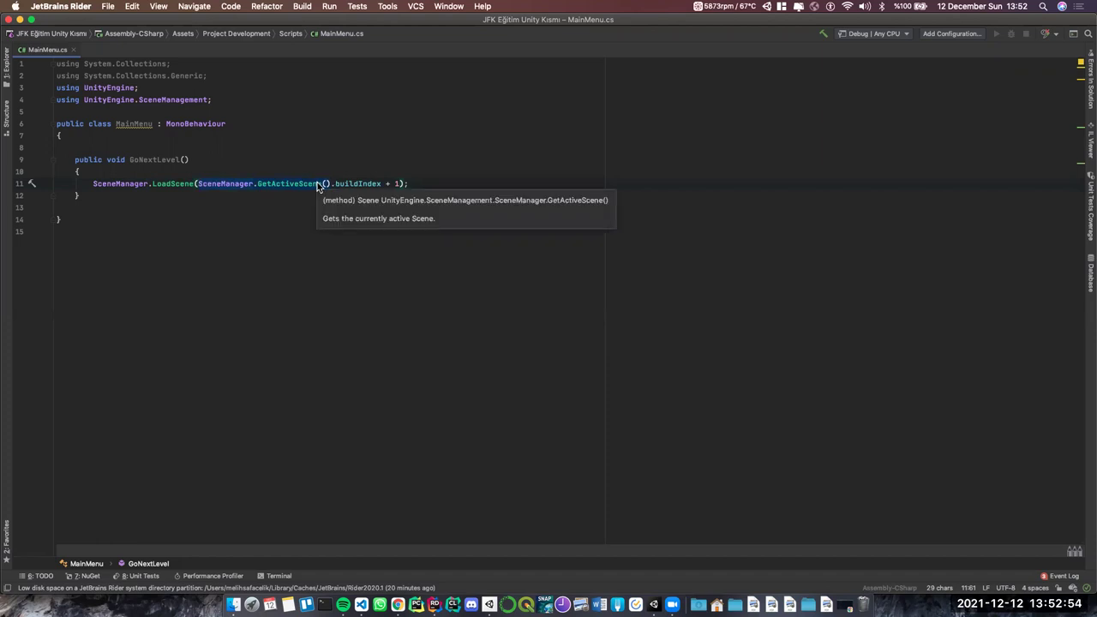
pyautogui.click(333, 183)
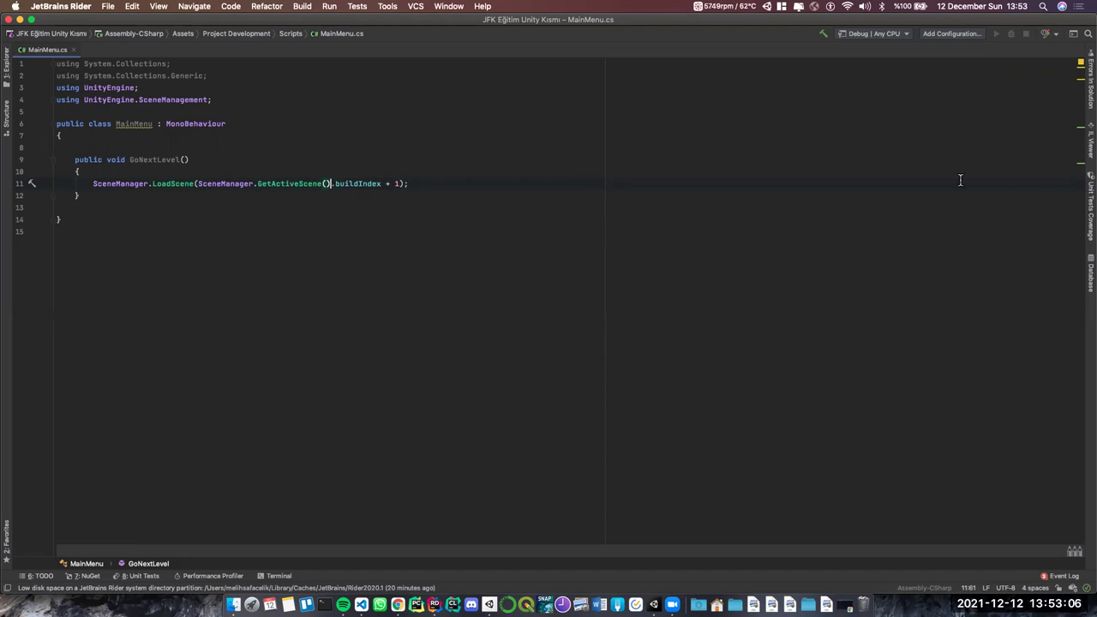
pyautogui.moveTo(382, 183); pyautogui.dragTo(197, 187)
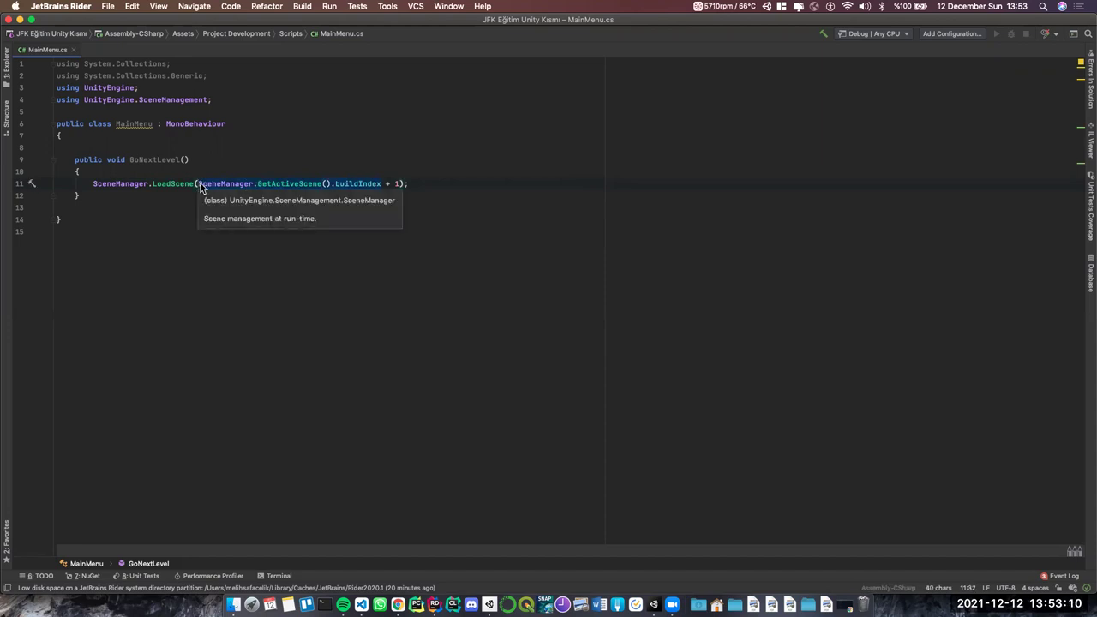
pyautogui.click(396, 184)
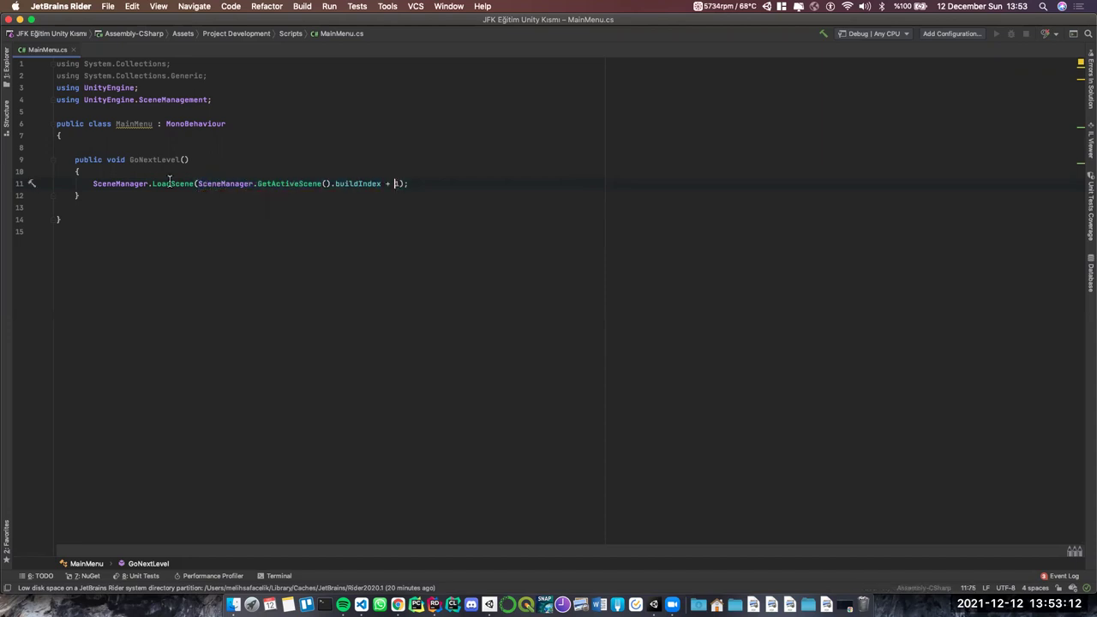
pyautogui.moveTo(159, 183)
# In Build Settings, remove the Menu and SampleScene entries and add the open Main Menu scene
pyautogui.click(654, 602)
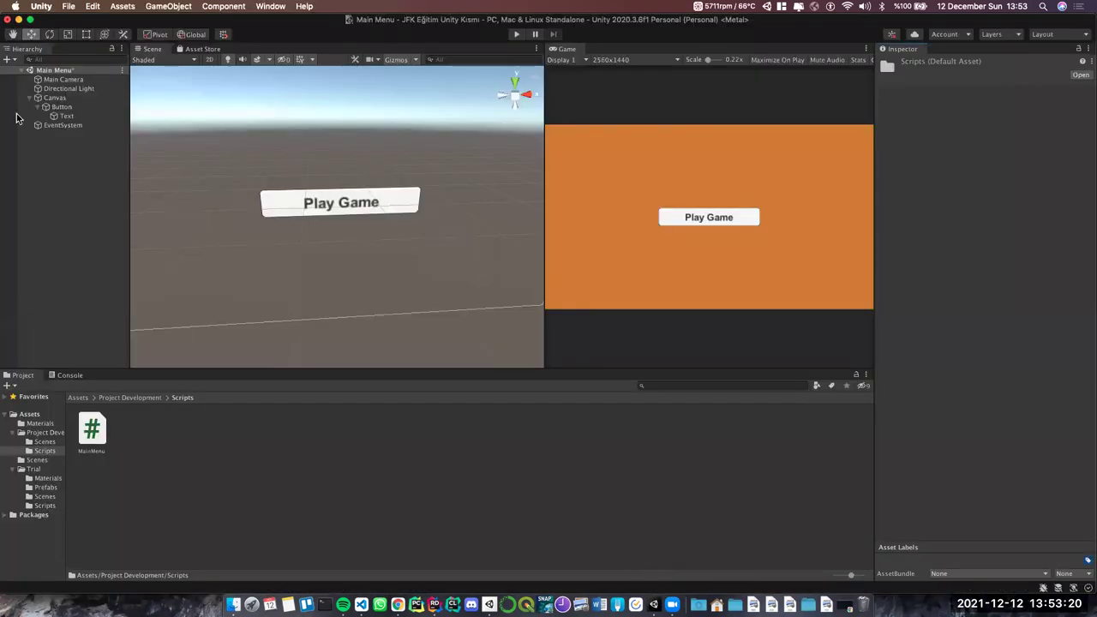
pyautogui.click(68, 6)
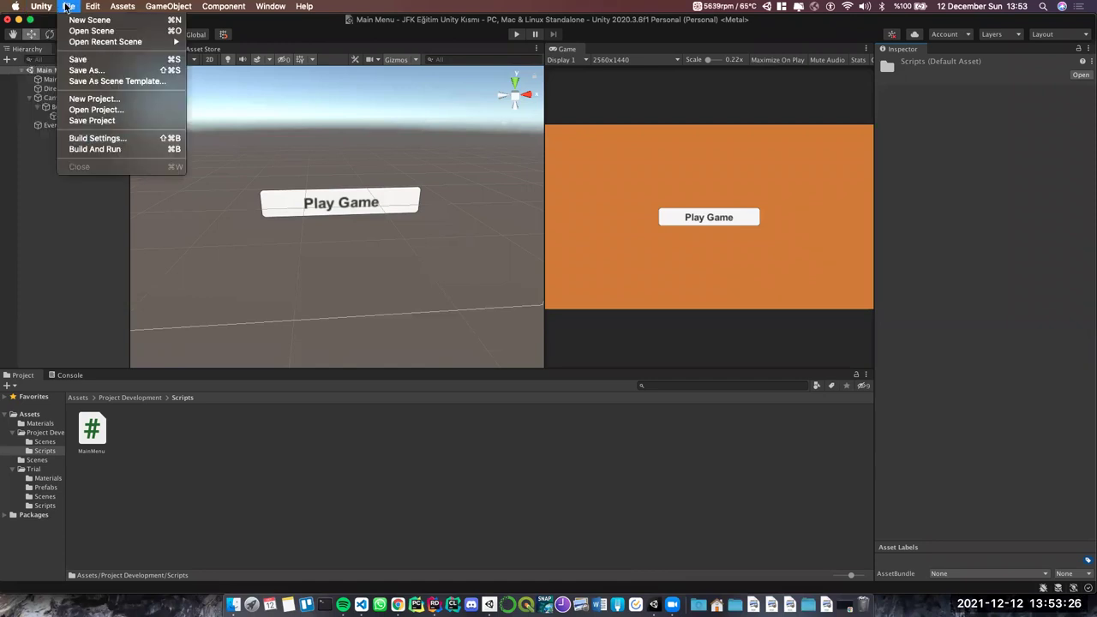
pyautogui.click(101, 137)
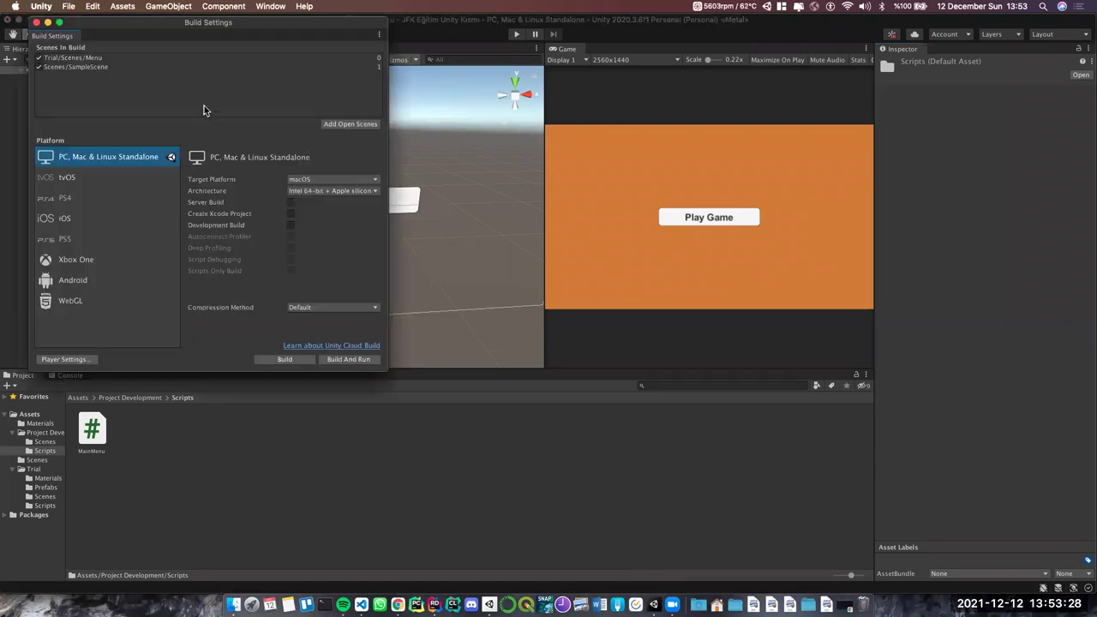
pyautogui.click(111, 67)
pyautogui.click(116, 59)
pyautogui.rightClick(117, 58)
pyautogui.click(151, 64)
pyautogui.rightClick(139, 58)
pyautogui.click(168, 66)
pyautogui.moveTo(122, 24)
pyautogui.mouseDown()
pyautogui.moveTo(458, 68)
pyautogui.moveTo(493, 100)
pyautogui.mouseUp()
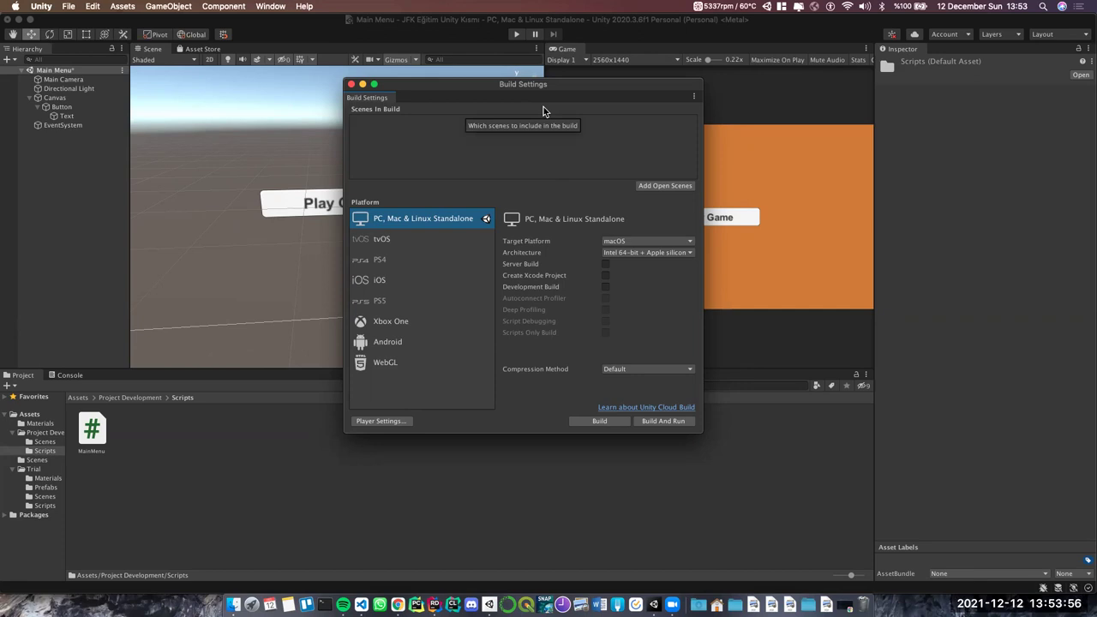
pyautogui.click(676, 190)
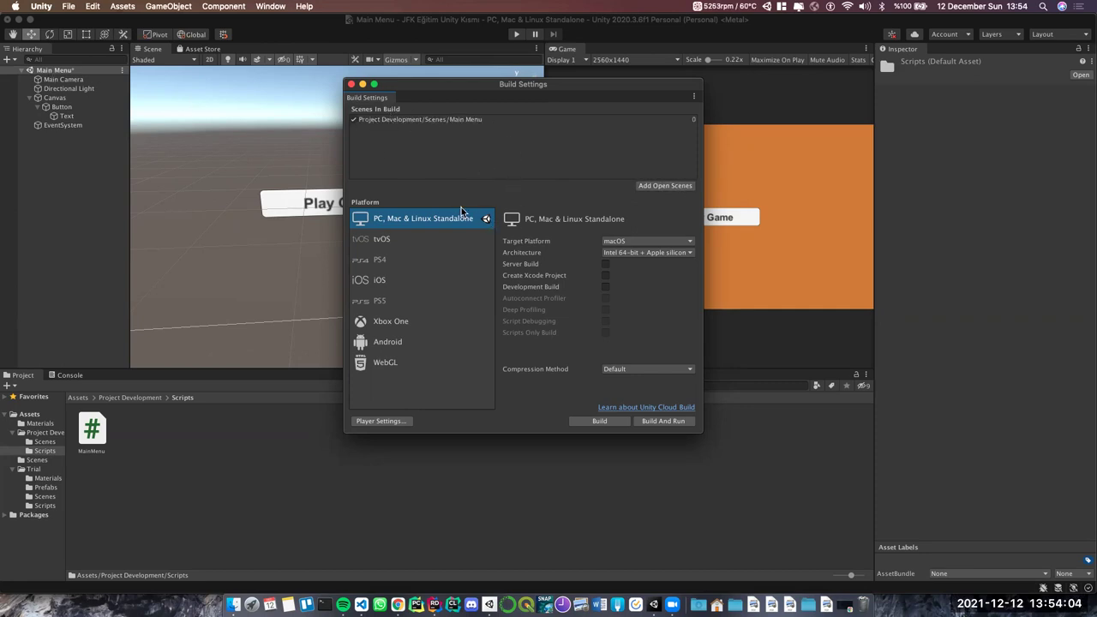
pyautogui.click(437, 239)
pyautogui.click(430, 256)
pyautogui.click(427, 235)
pyautogui.click(432, 220)
pyautogui.moveTo(424, 235); pyautogui.dragTo(410, 333)
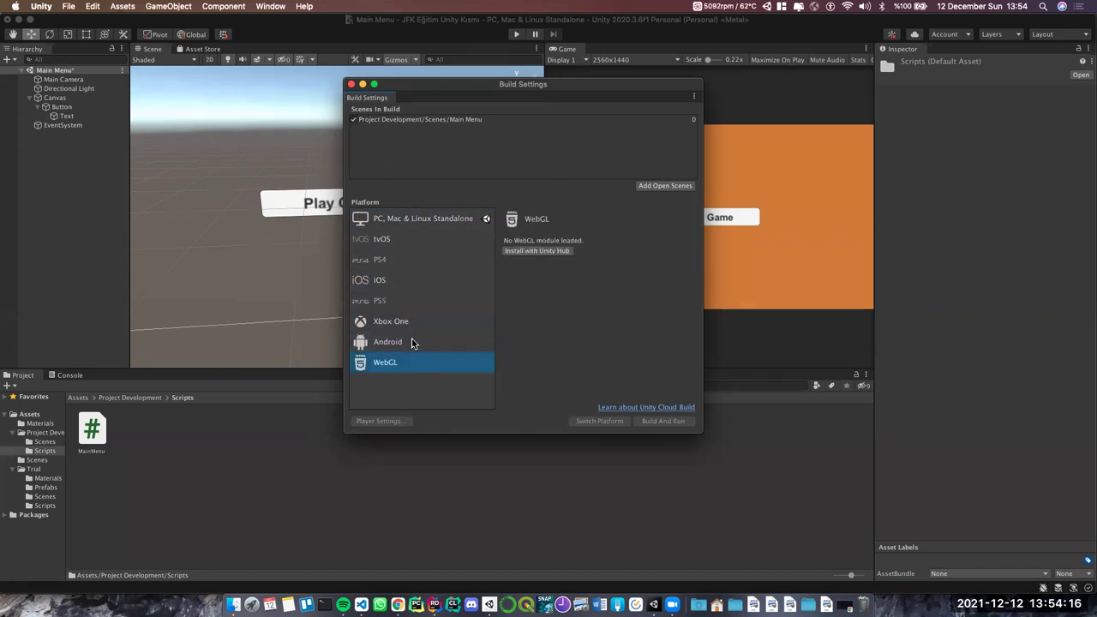
pyautogui.moveTo(410, 333)
pyautogui.mouseDown()
pyautogui.moveTo(413, 346)
pyautogui.moveTo(424, 296)
pyautogui.mouseUp()
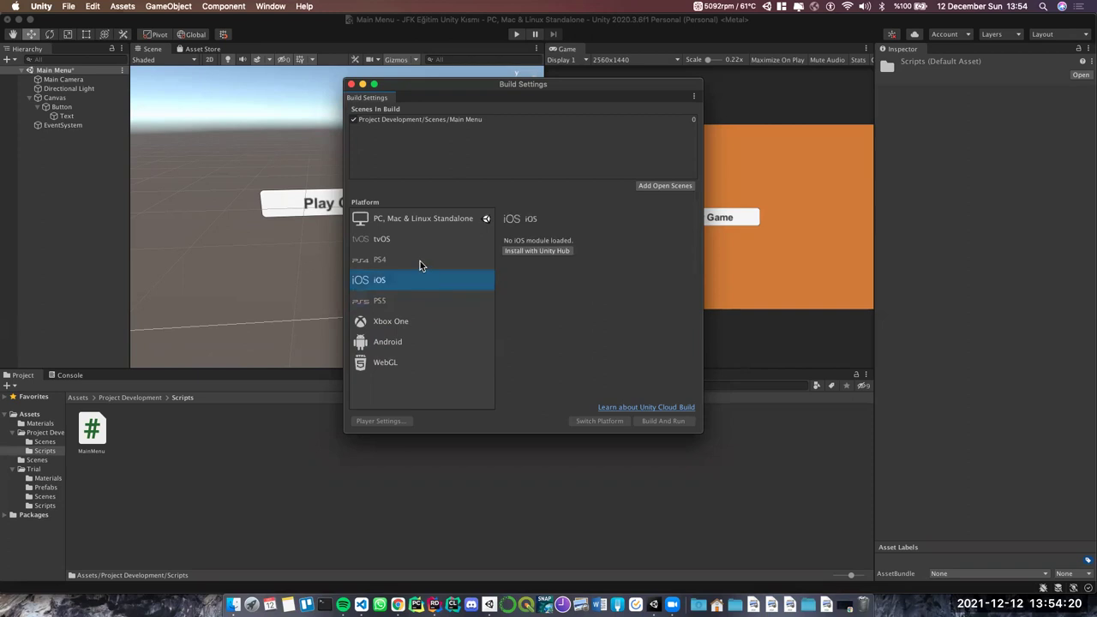
pyautogui.moveTo(424, 296); pyautogui.dragTo(422, 224)
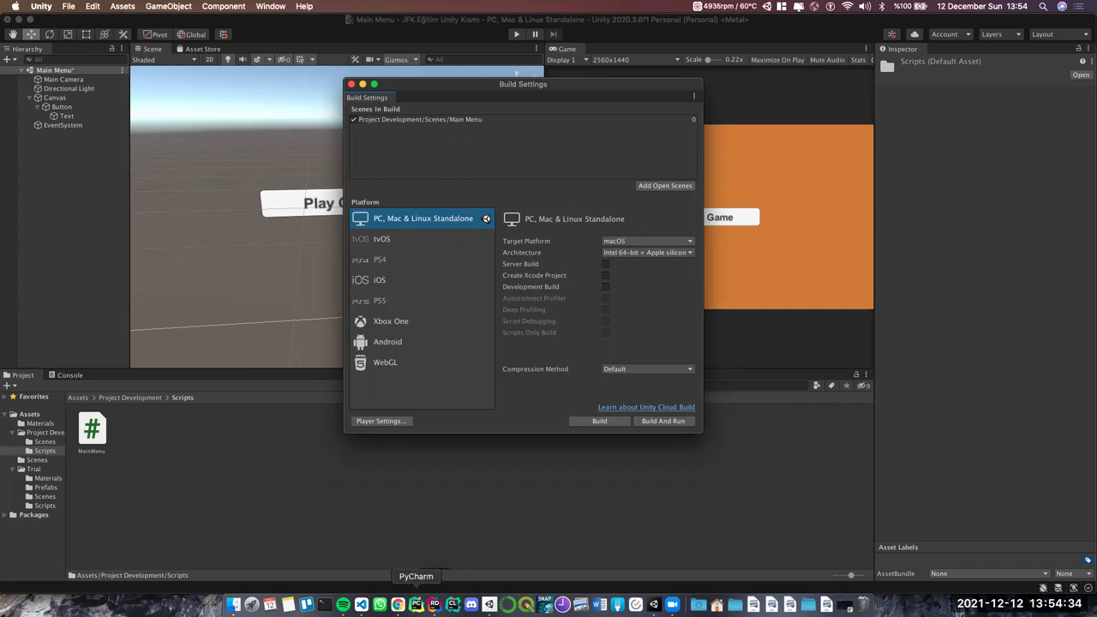
pyautogui.click(397, 603)
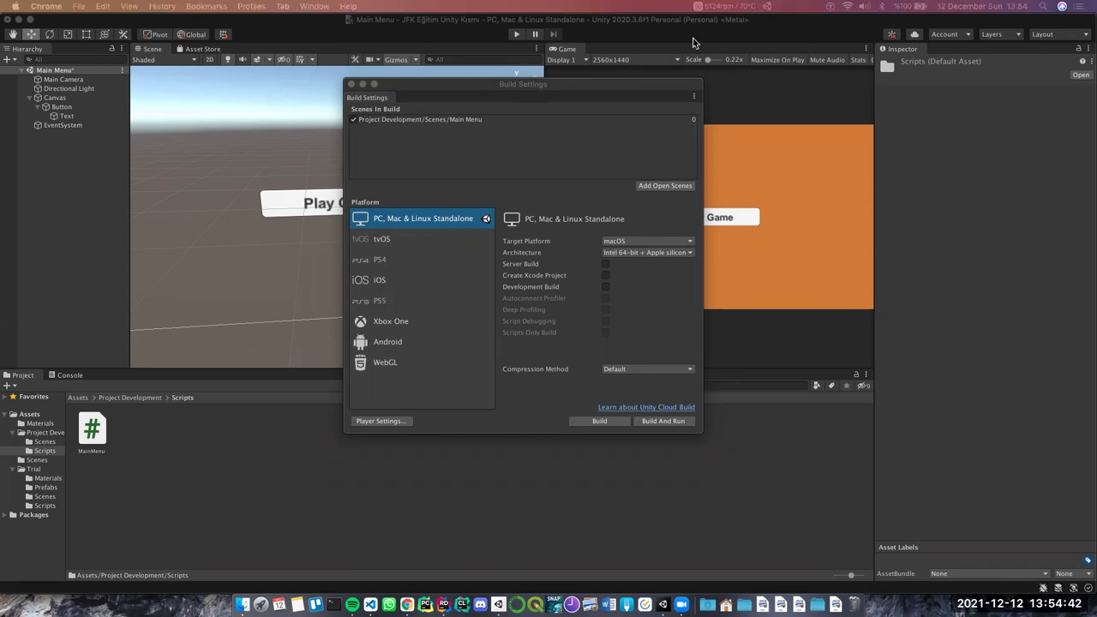
# Search 'unity docs' and open the Unity Manual's Physics section
pyautogui.write('unity docs')
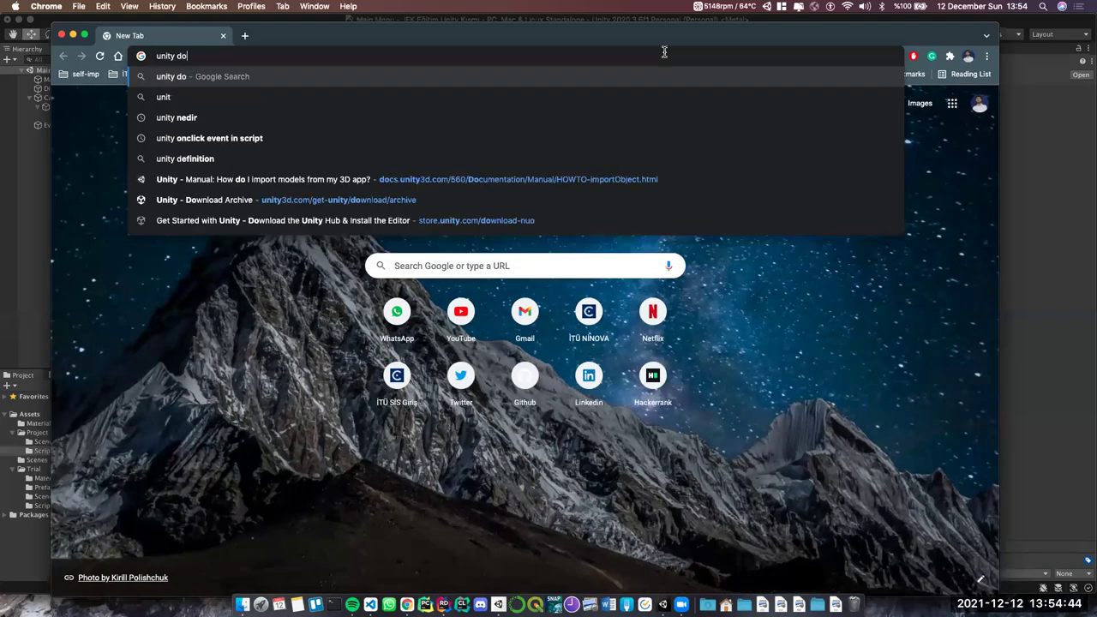
pyautogui.press('Return')
pyautogui.click(189, 212)
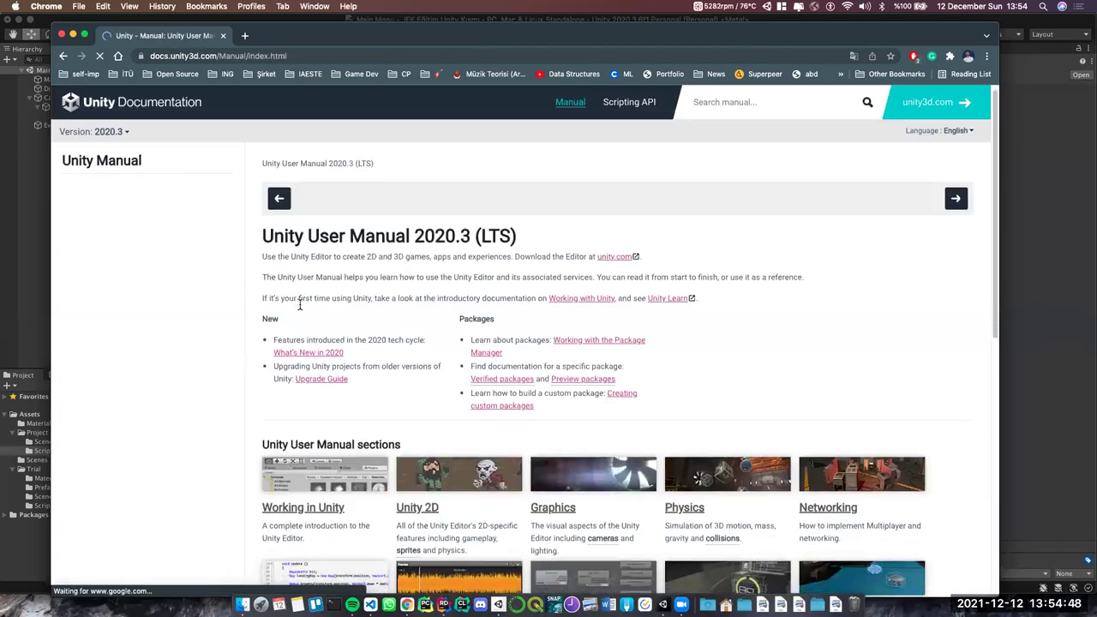
pyautogui.scroll(-5, 348, 300)
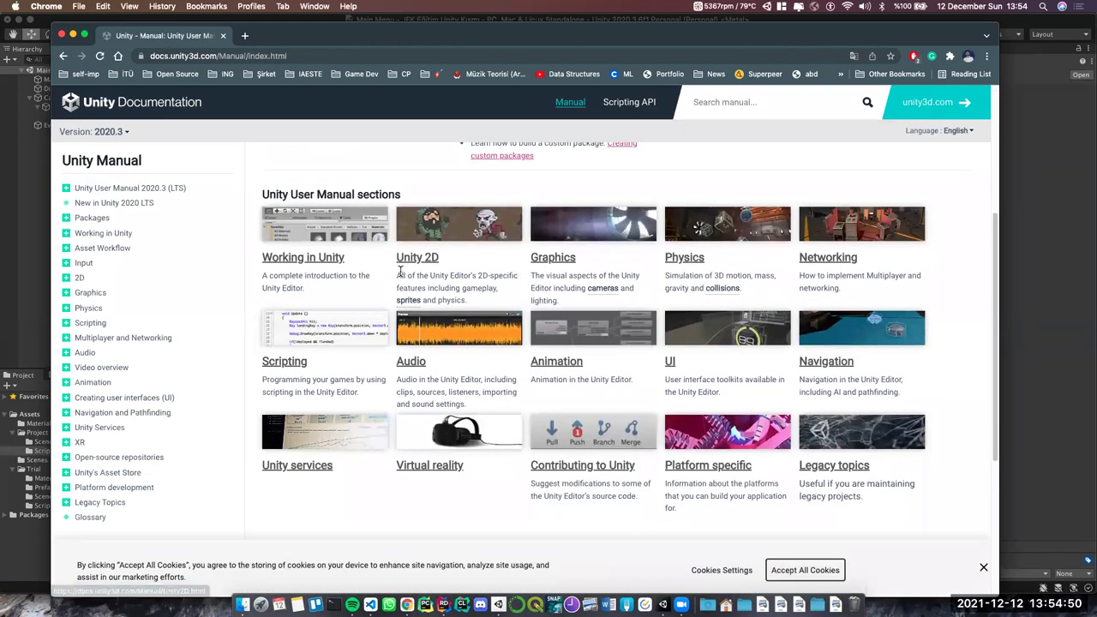
pyautogui.scroll(-4, 641, 296)
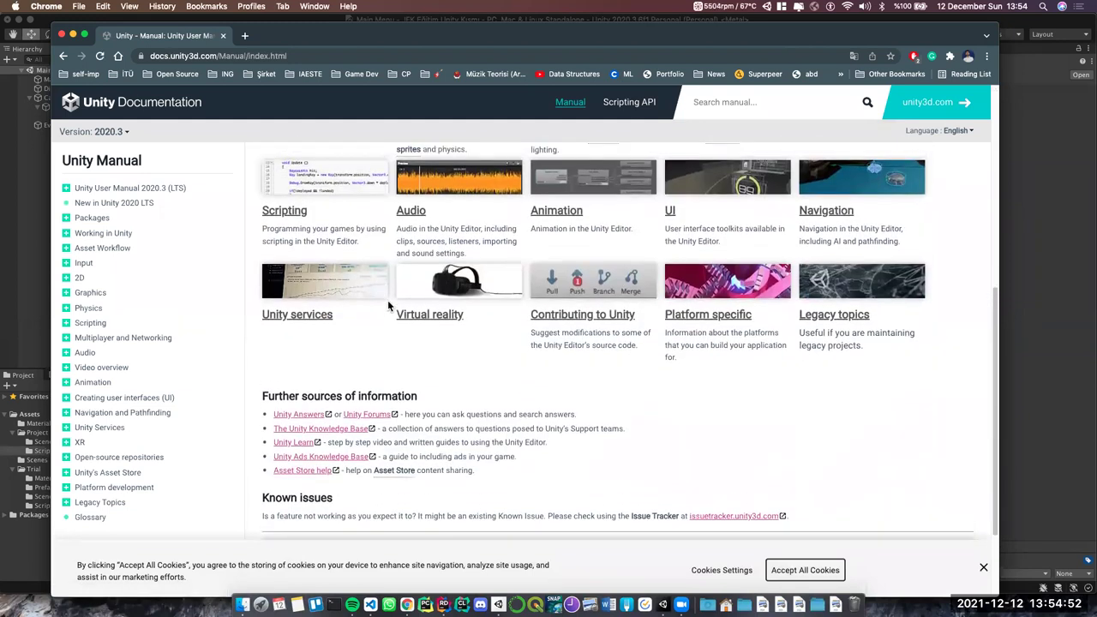
pyautogui.scroll(4, 392, 306)
pyautogui.click(689, 245)
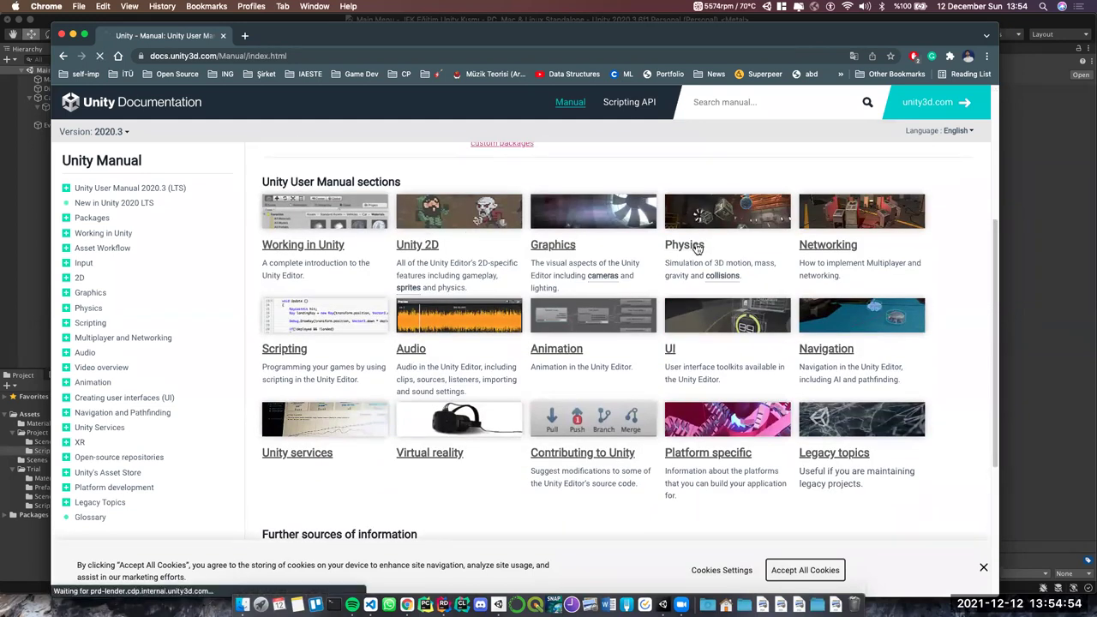
# Open the Built-in 3D physics page, then read through the Colliders manual page
pyautogui.scroll(-5, 215, 306)
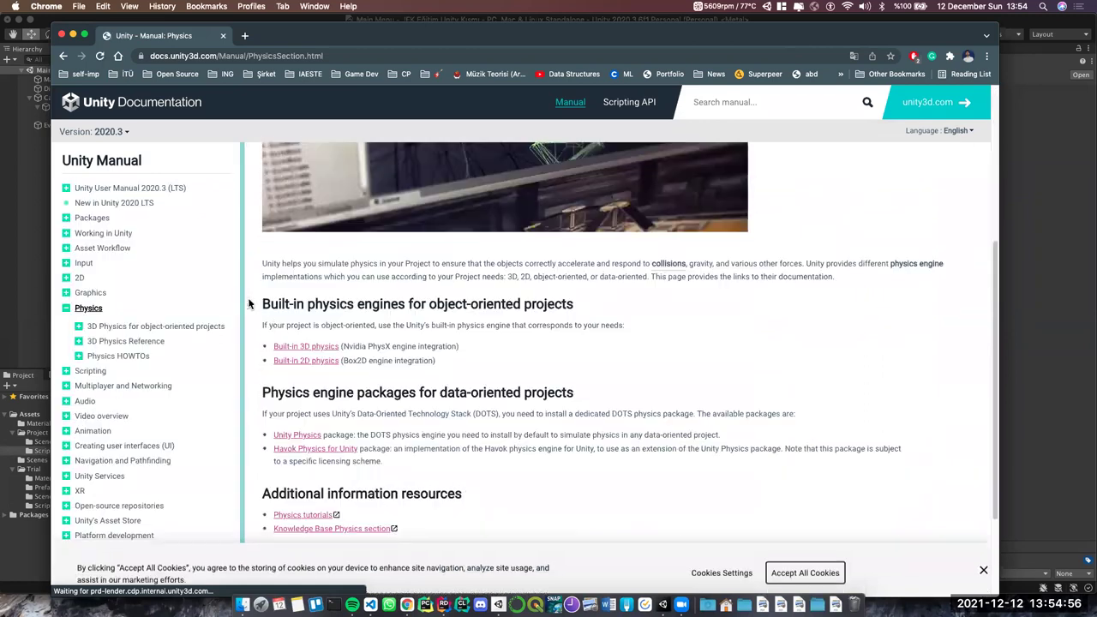
pyautogui.scroll(-2, 120, 359)
pyautogui.scroll(-1, 120, 360)
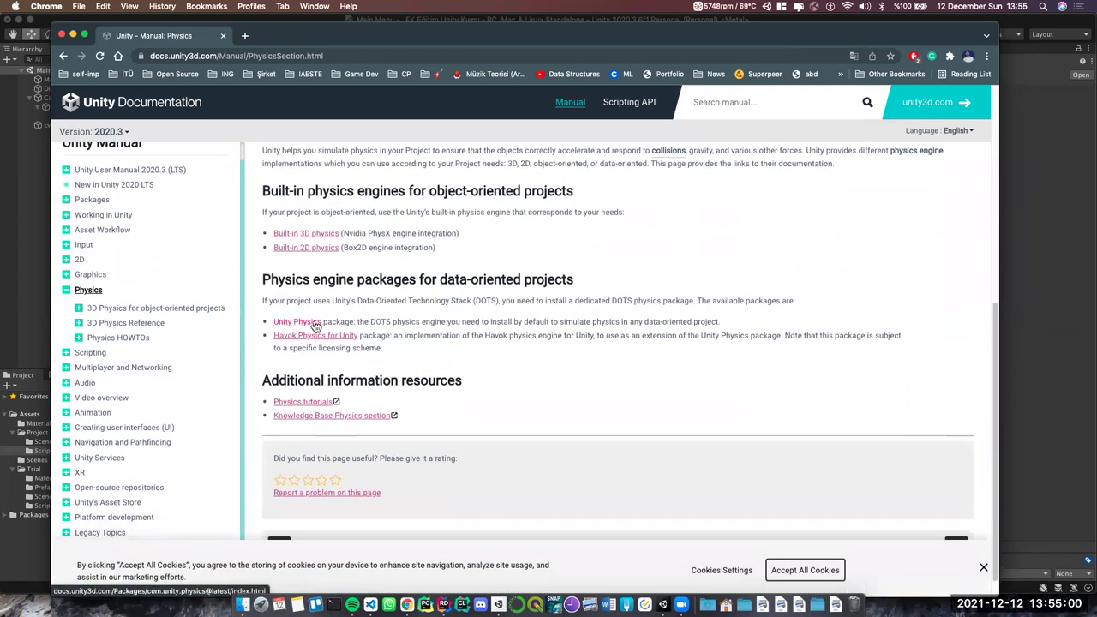
pyautogui.click(289, 324)
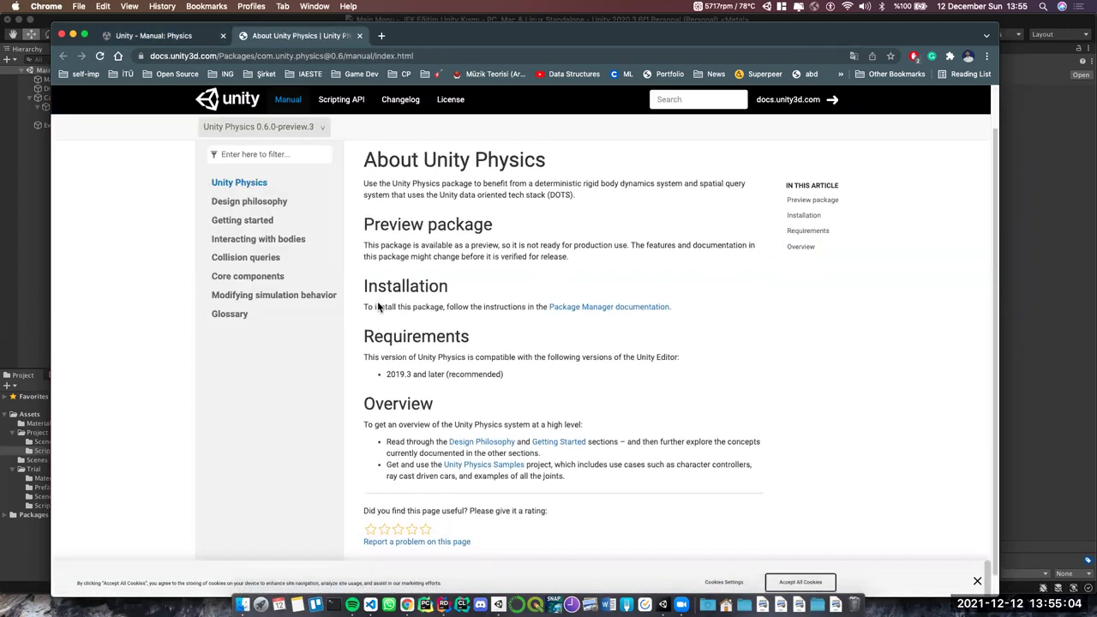
pyautogui.press('super+w')
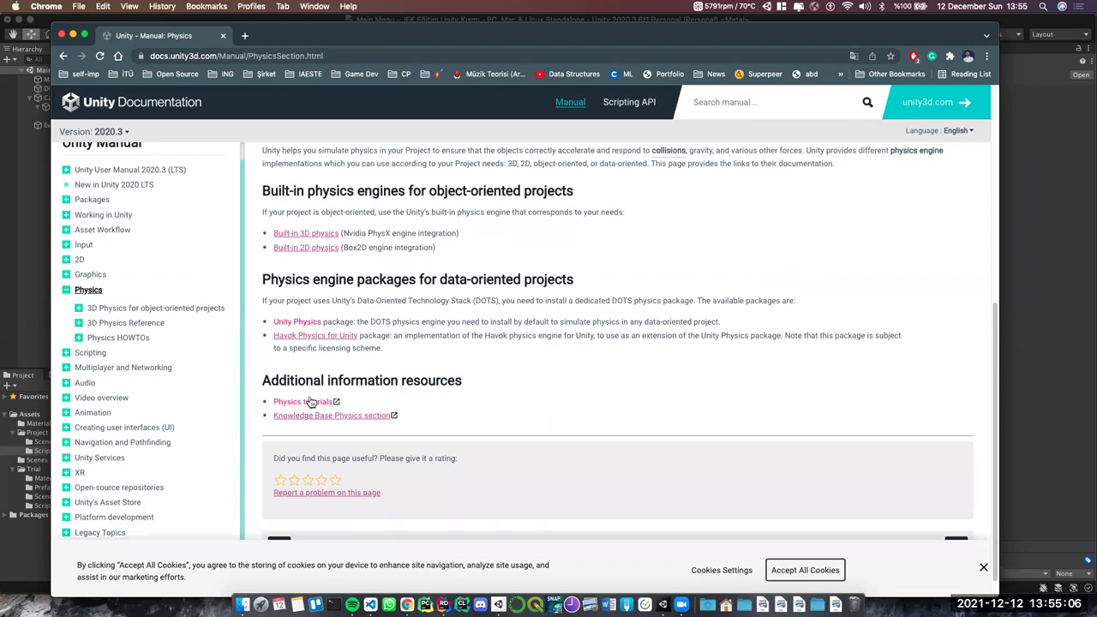
pyautogui.scroll(2, 310, 394)
pyautogui.click(316, 307)
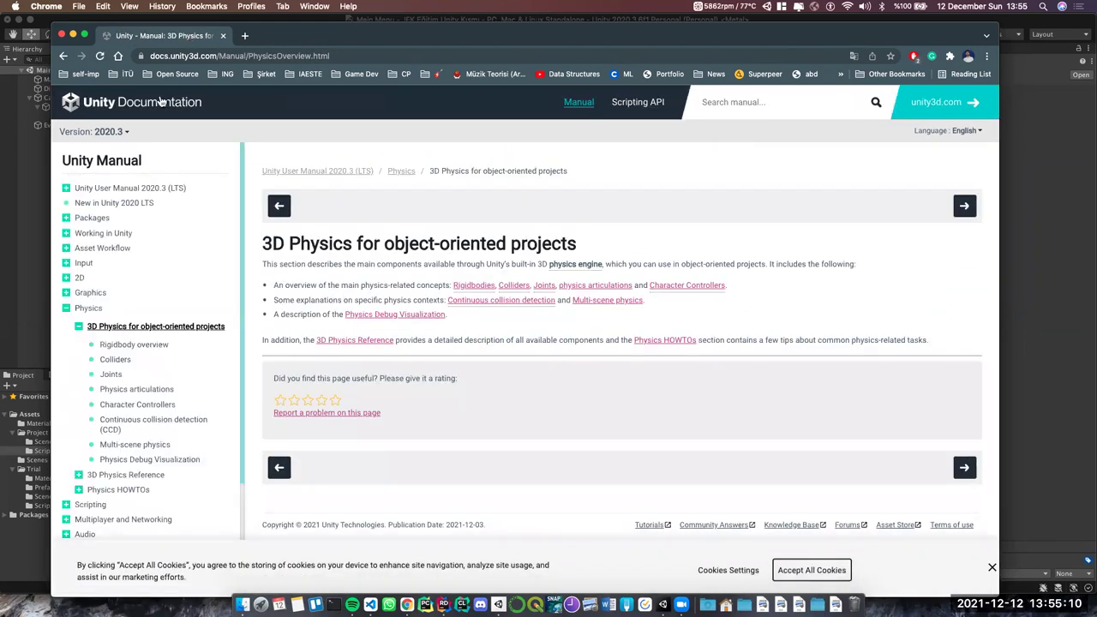
pyautogui.click(115, 357)
pyautogui.scroll(-3, 320, 348)
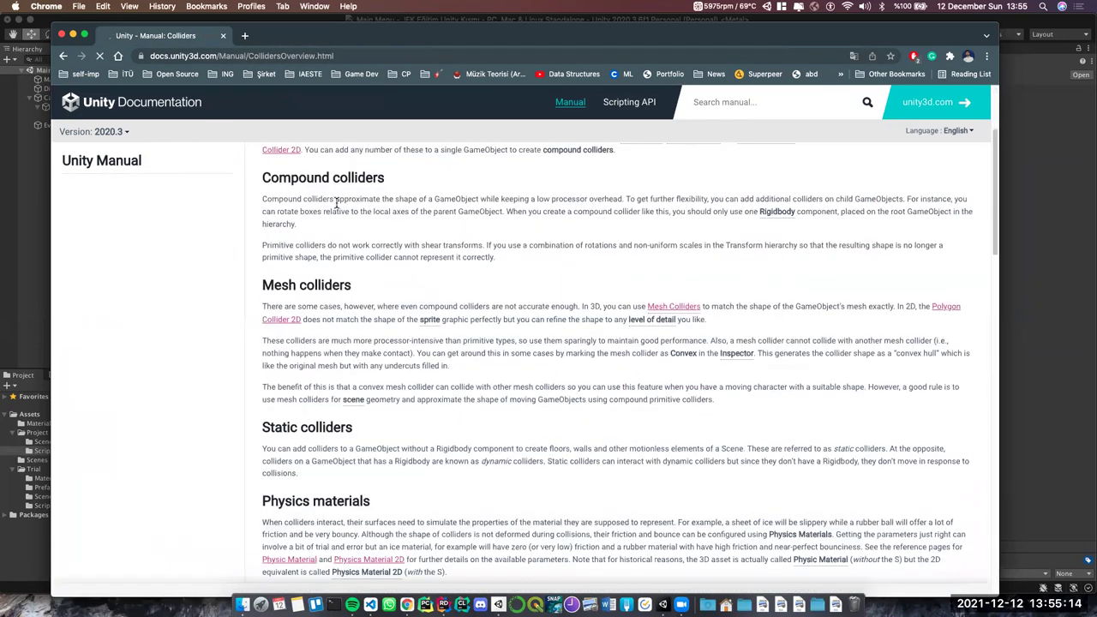
pyautogui.scroll(-4, 334, 356)
pyautogui.scroll(-5, 347, 365)
pyautogui.scroll(-3, 347, 364)
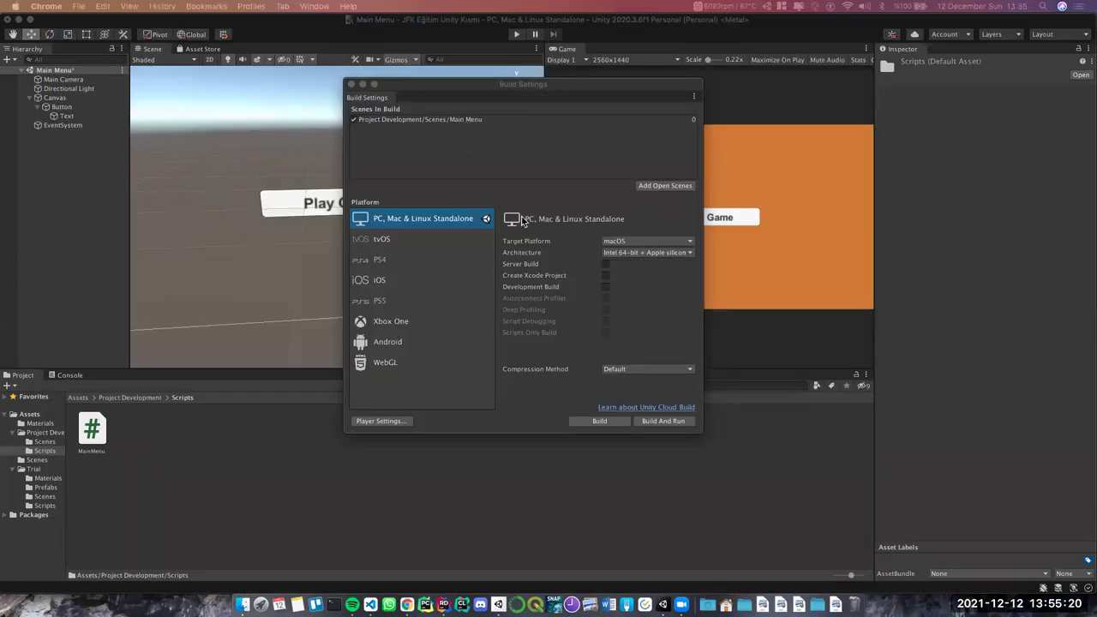
# Close Build Settings and select the Scenes folder inside Project Development
pyautogui.click(439, 121)
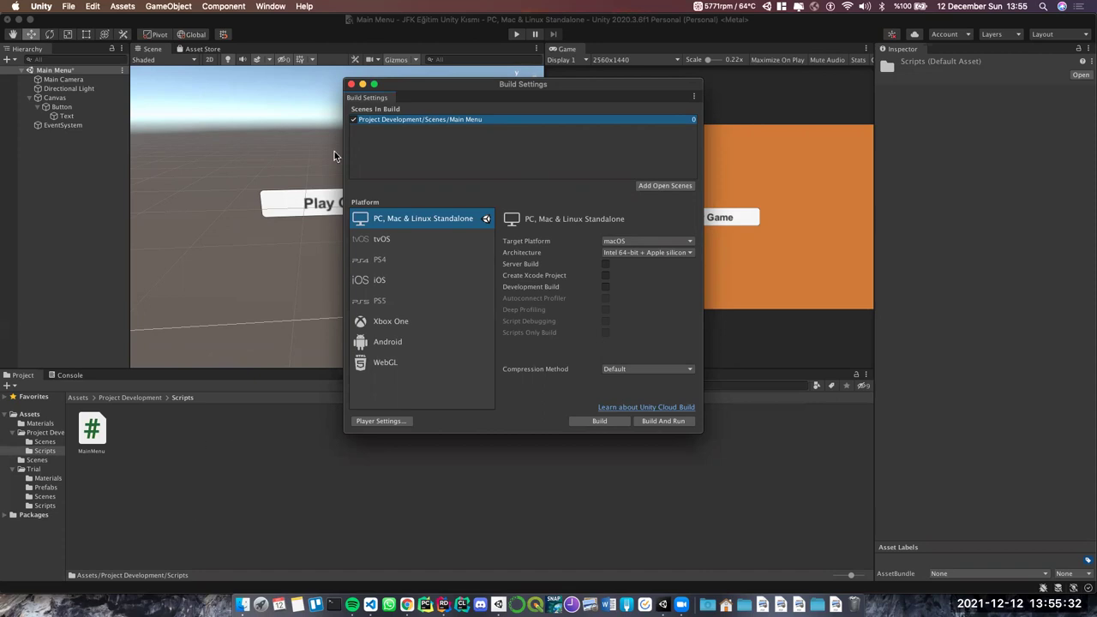
pyautogui.click(350, 84)
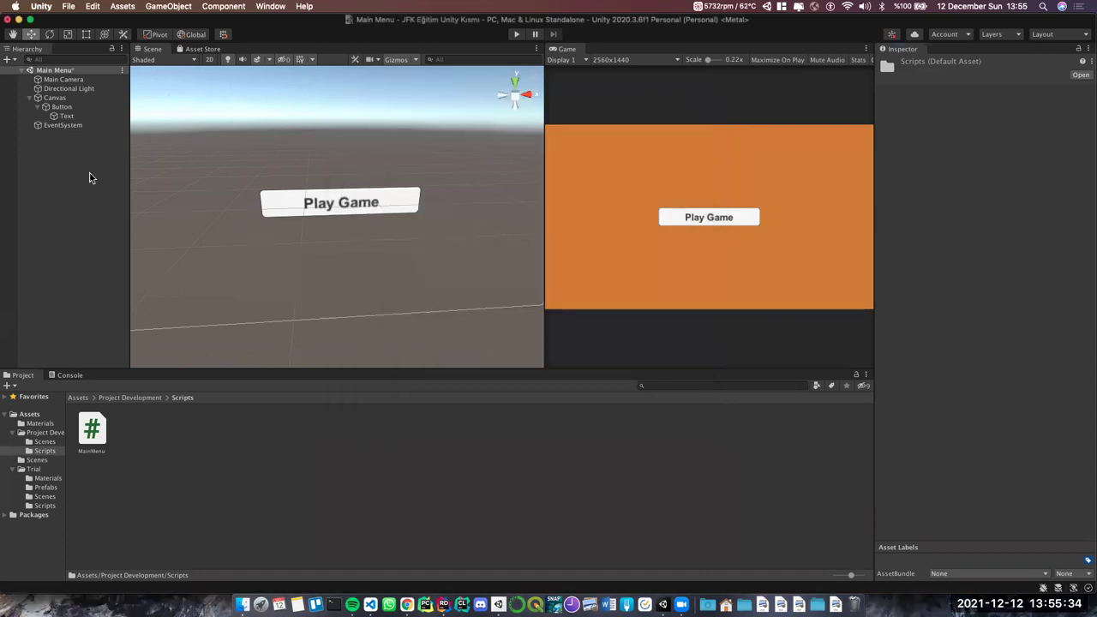
pyautogui.click(121, 397)
pyautogui.click(139, 438)
# Create a scene asset named GameScene in the Scenes folder and reopen Build Settings
pyautogui.doubleClick(139, 438)
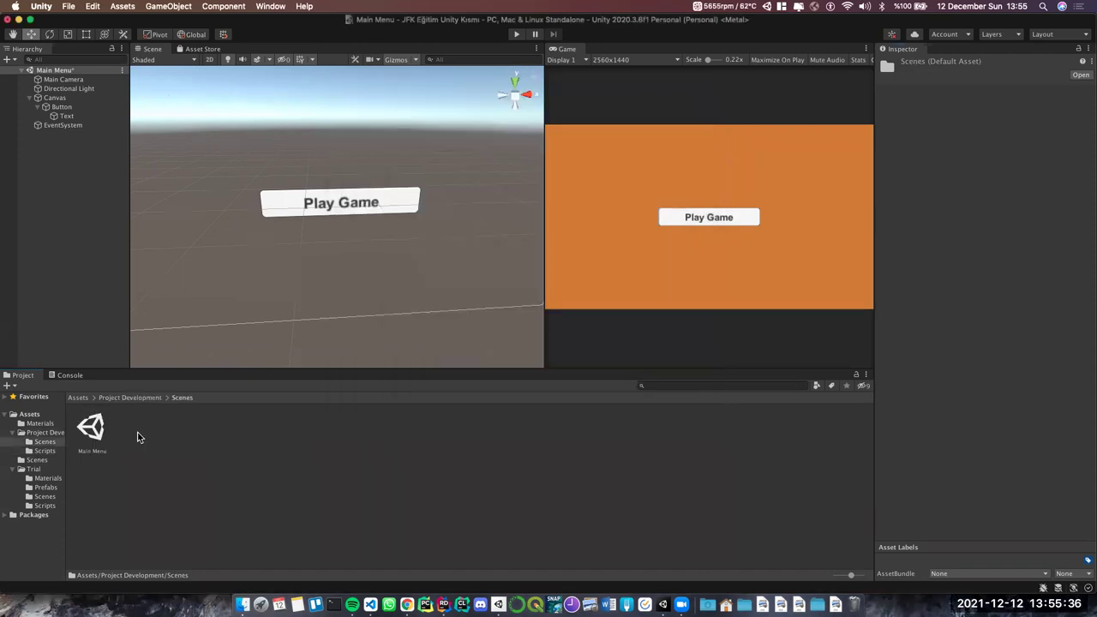
pyautogui.rightClick(148, 435)
pyautogui.moveTo(192, 294)
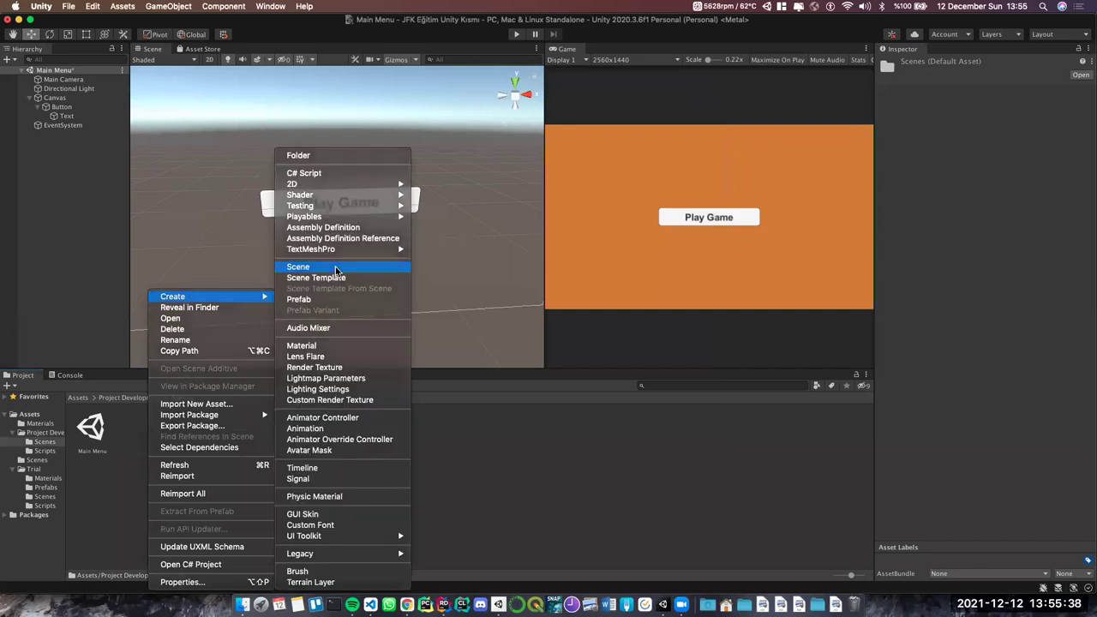
pyautogui.click(335, 266)
pyautogui.write('GameScene')
pyautogui.press('Return')
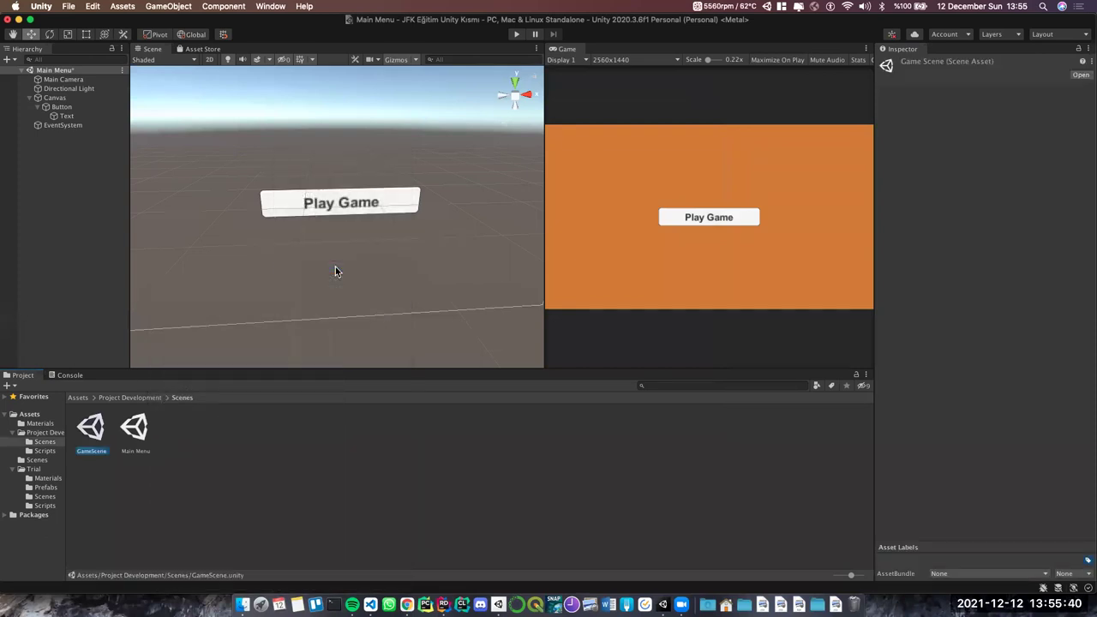
pyautogui.click(69, 6)
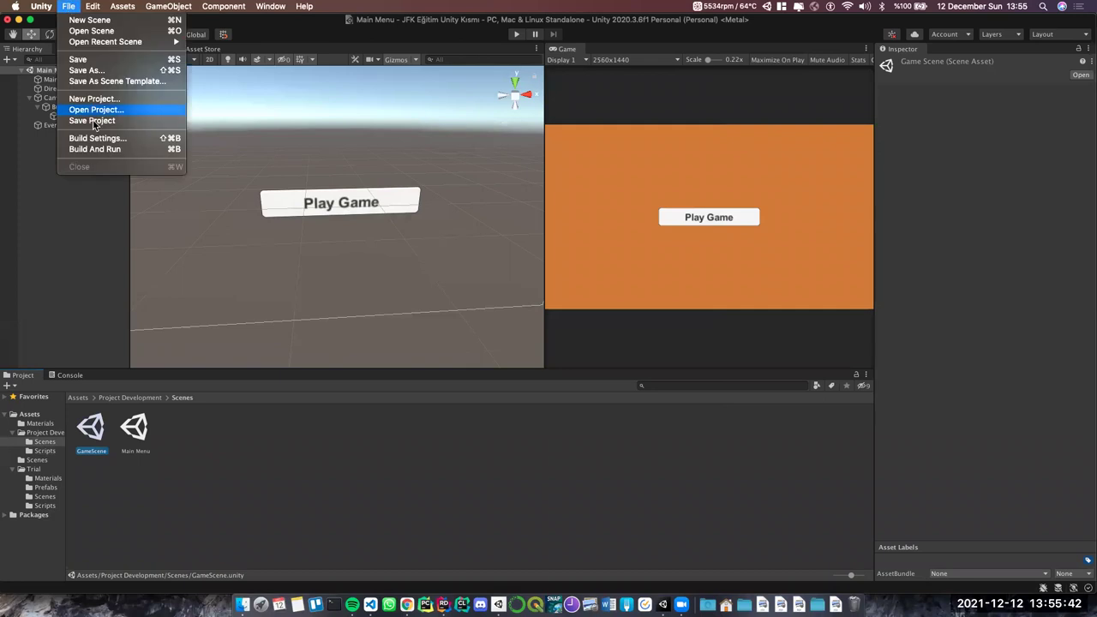
pyautogui.click(90, 140)
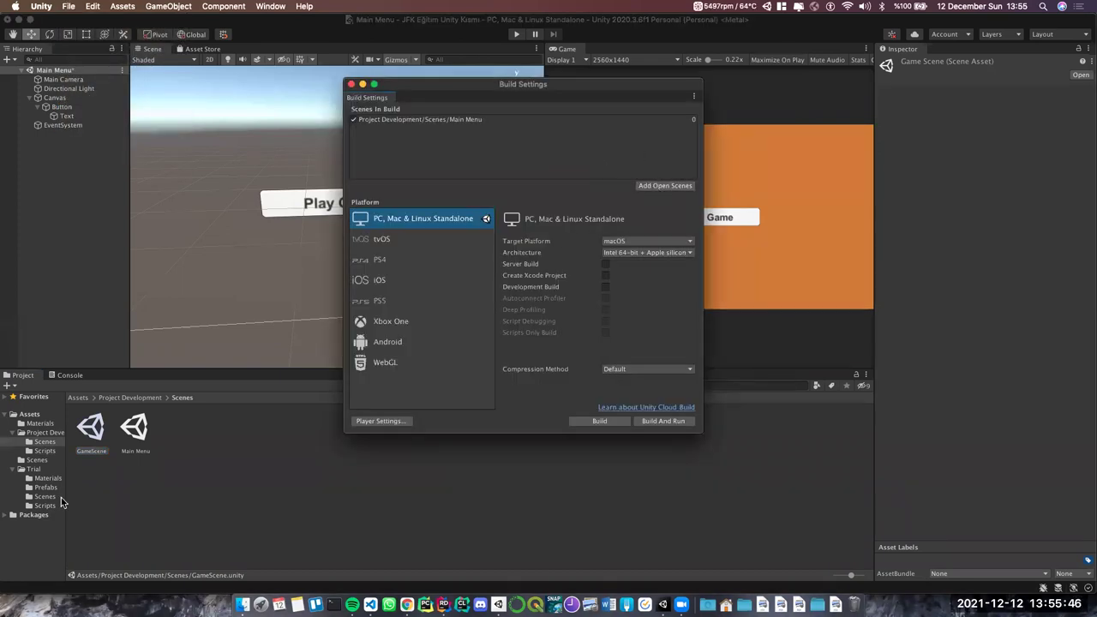
# Open GameScene after saving Main Menu, and cancel the Build And Run save dialog
pyautogui.doubleClick(83, 437)
pyautogui.click(642, 221)
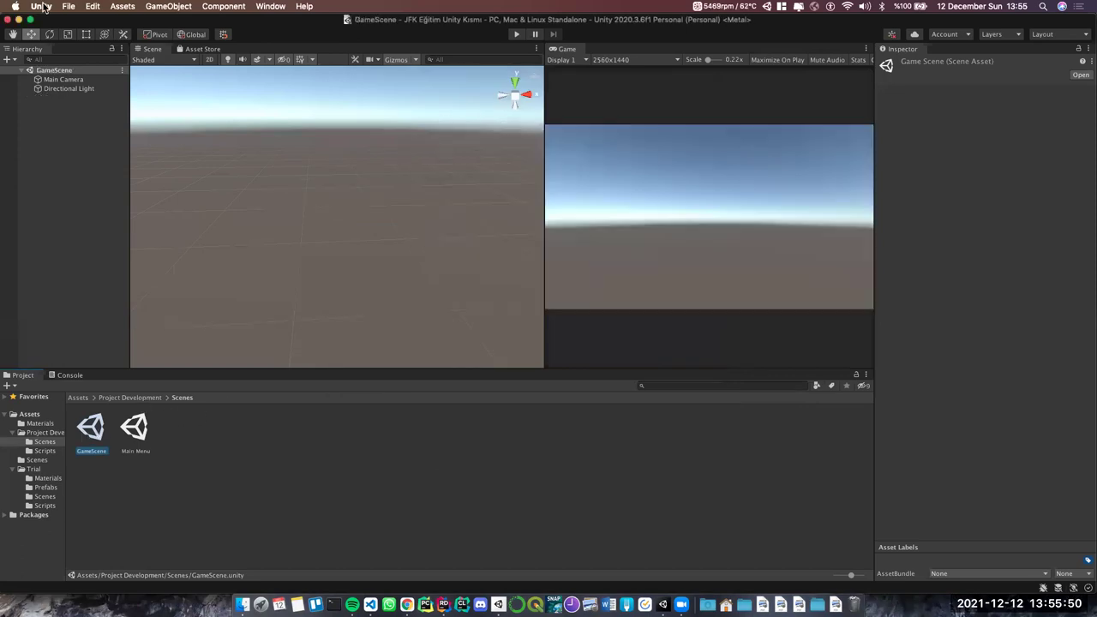
pyautogui.click(68, 6)
pyautogui.click(77, 147)
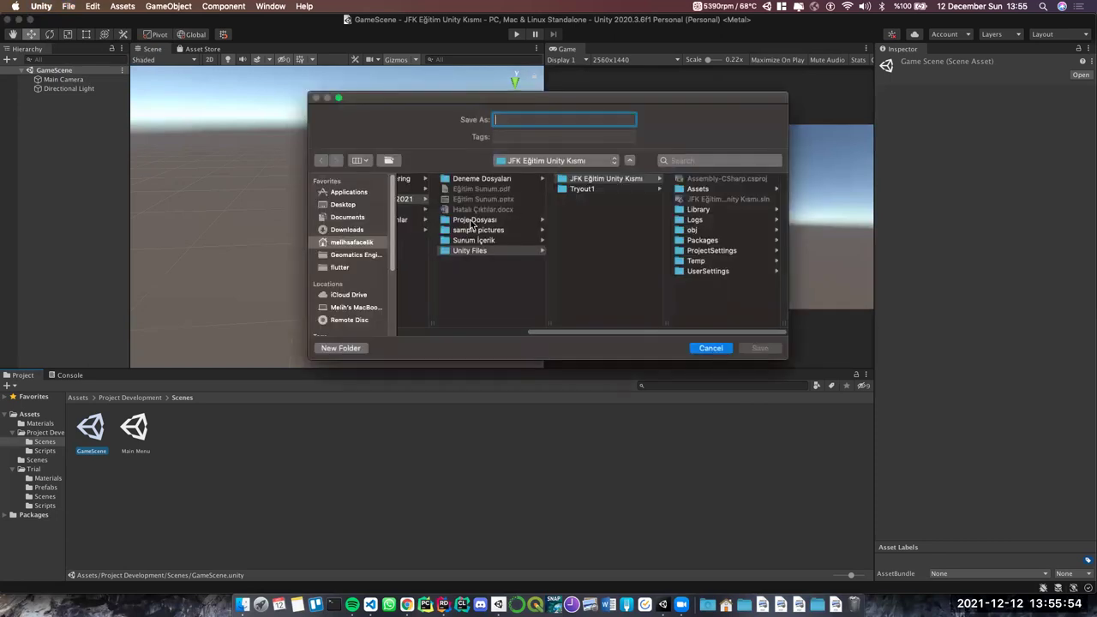
pyautogui.click(701, 348)
# Add GameScene to Build Settings at index 1 after Main Menu, then close the window
pyautogui.click(69, 6)
pyautogui.click(71, 6)
pyautogui.click(72, 6)
pyautogui.click(85, 136)
pyautogui.click(664, 185)
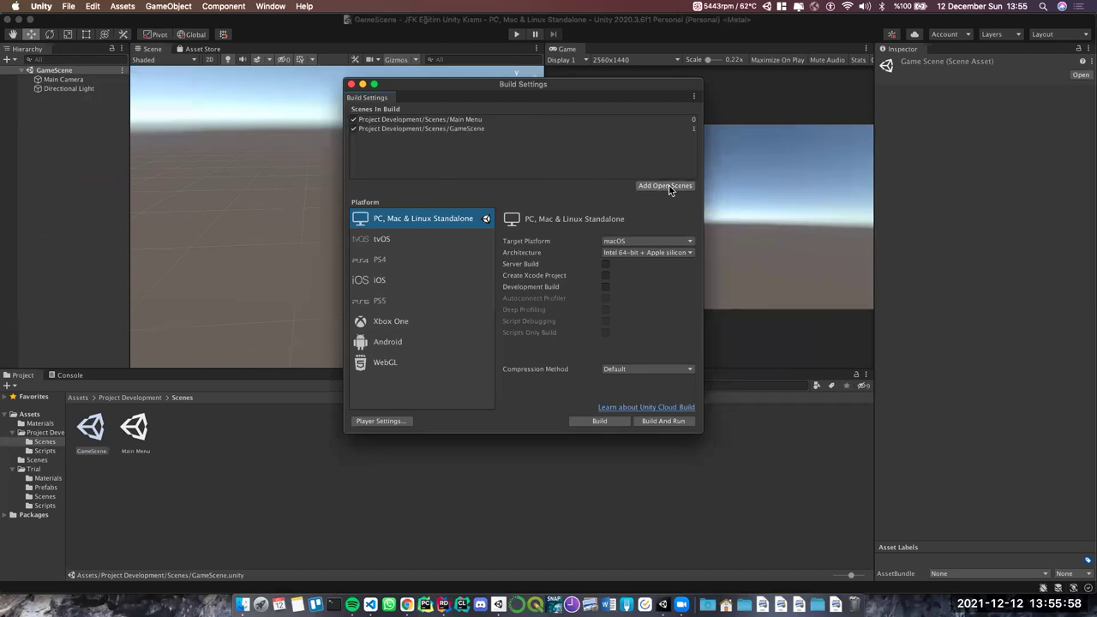
pyautogui.moveTo(497, 130)
pyautogui.mouseDown()
pyautogui.moveTo(501, 116)
pyautogui.moveTo(513, 134)
pyautogui.mouseUp()
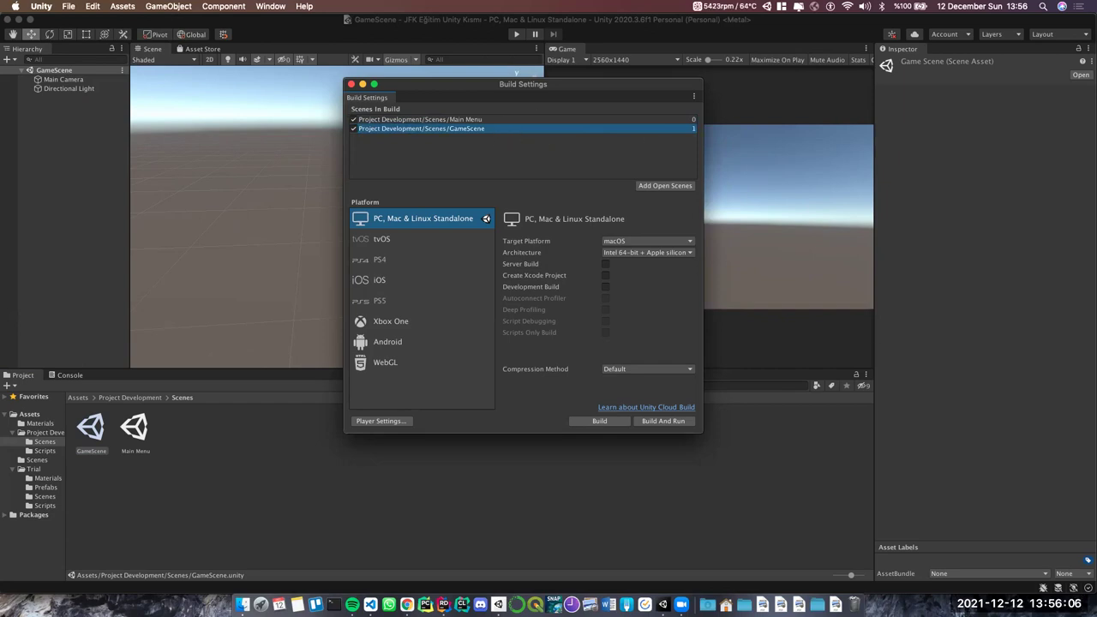
pyautogui.click(689, 120)
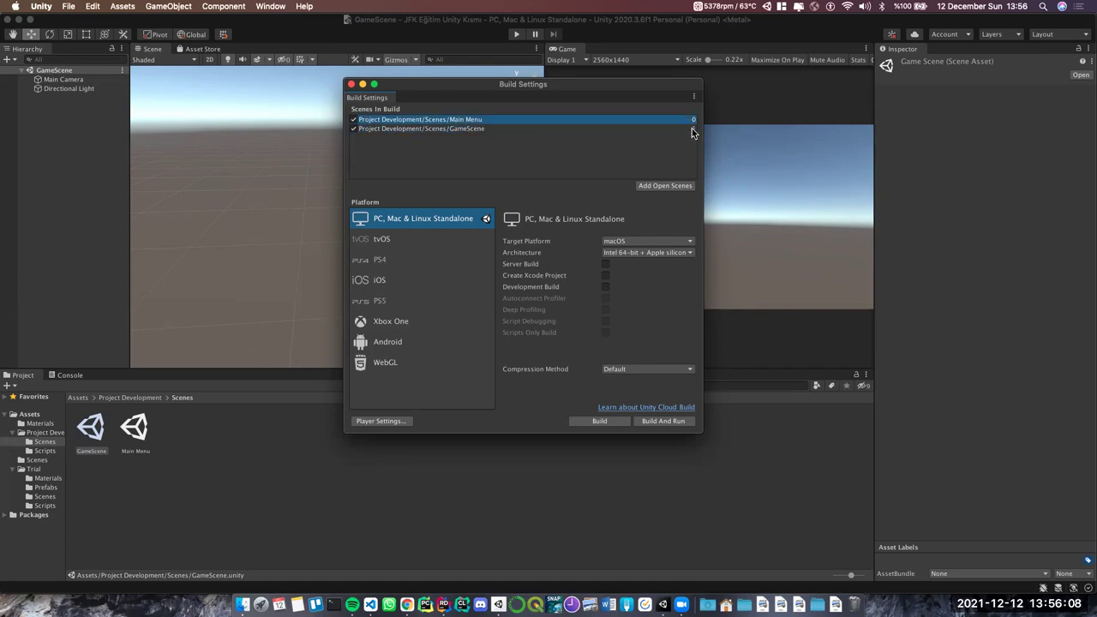
pyautogui.click(679, 130)
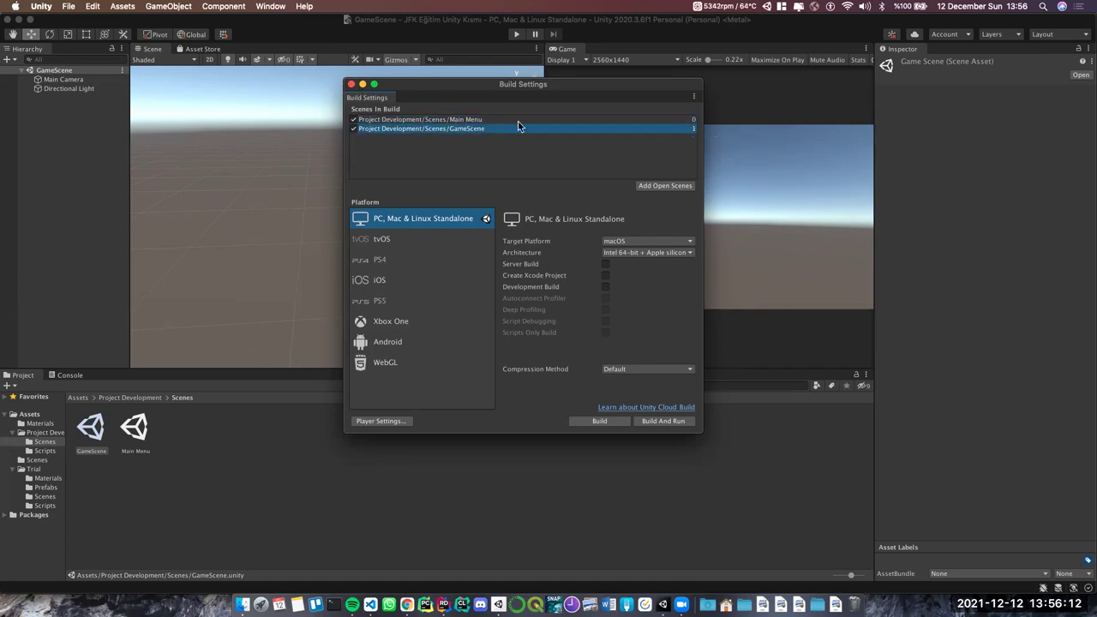
pyautogui.click(657, 121)
pyautogui.click(650, 128)
pyautogui.click(351, 84)
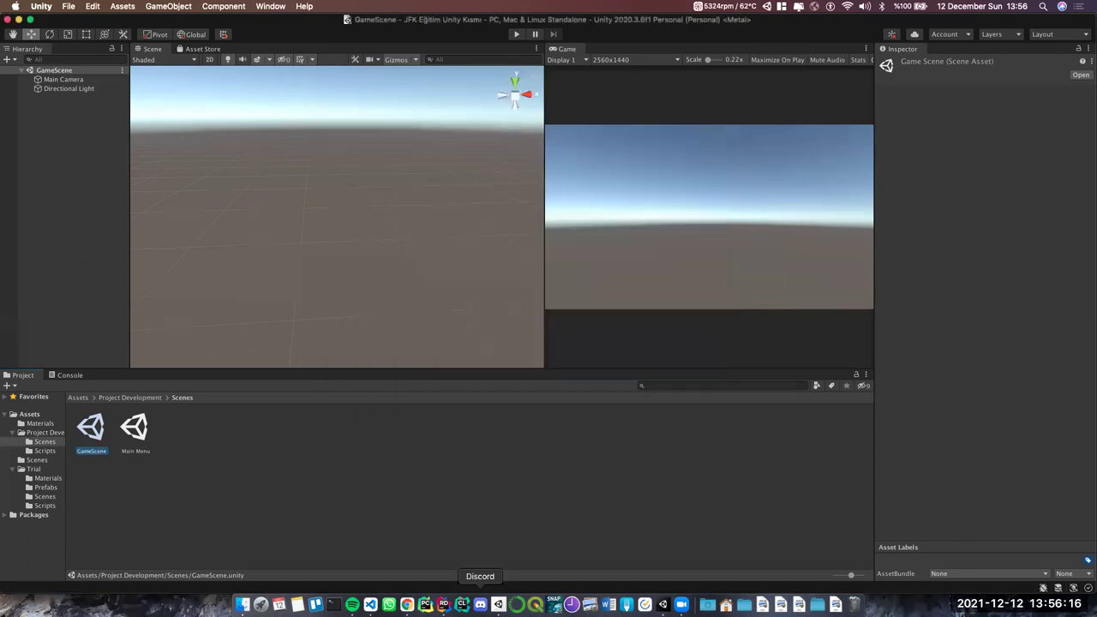
# Review the scene-loading line in MainMenu.cs and return to Unity
pyautogui.click(443, 604)
pyautogui.moveTo(398, 183); pyautogui.dragTo(94, 191)
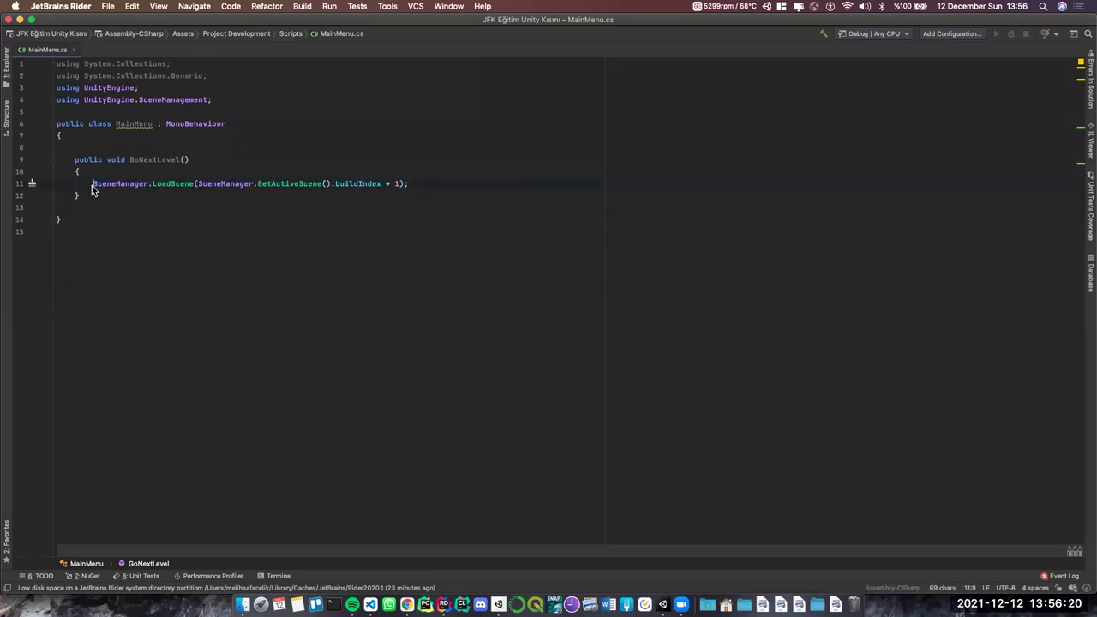
pyautogui.press('super+Tab')
# Open the Main Menu scene and select the Button under Canvas
pyautogui.click(135, 430)
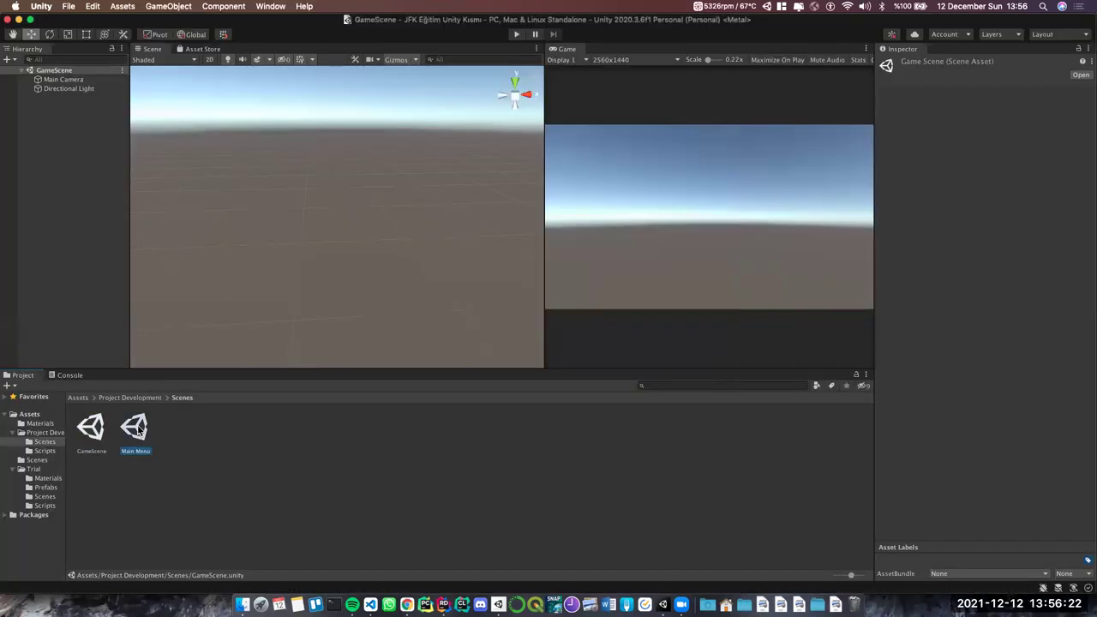
pyautogui.doubleClick(135, 430)
pyautogui.click(31, 98)
pyautogui.click(47, 108)
pyautogui.click(40, 106)
pyautogui.scroll(-1, 967, 247)
pyautogui.scroll(-5, 967, 247)
pyautogui.scroll(3, 943, 257)
pyautogui.scroll(3, 917, 275)
pyautogui.scroll(3, 900, 285)
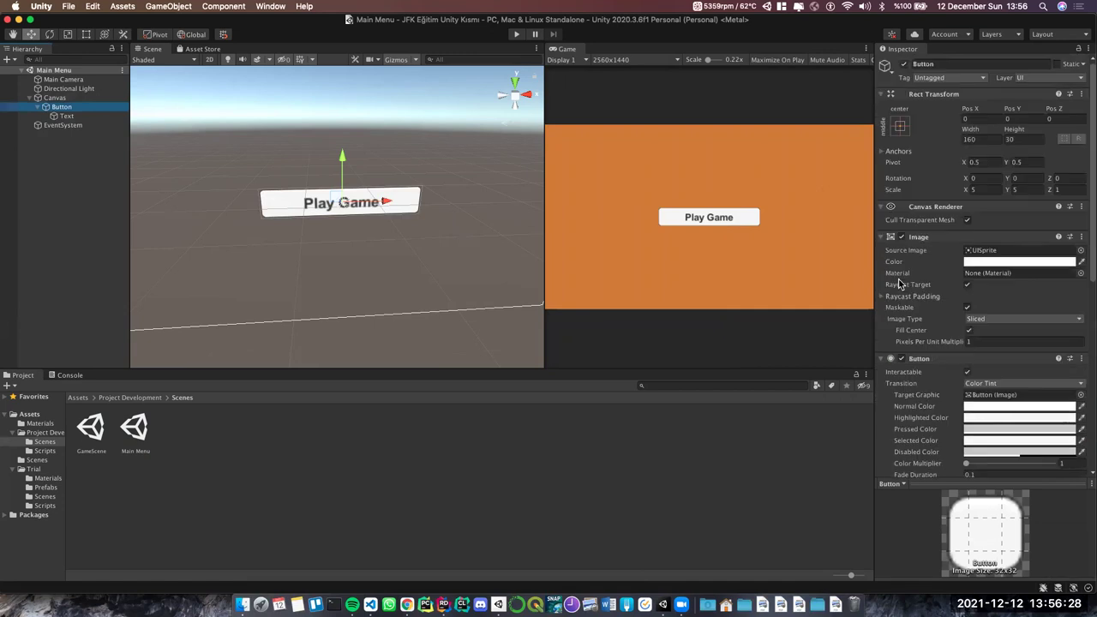
pyautogui.scroll(-5, 937, 190)
pyautogui.scroll(2, 923, 185)
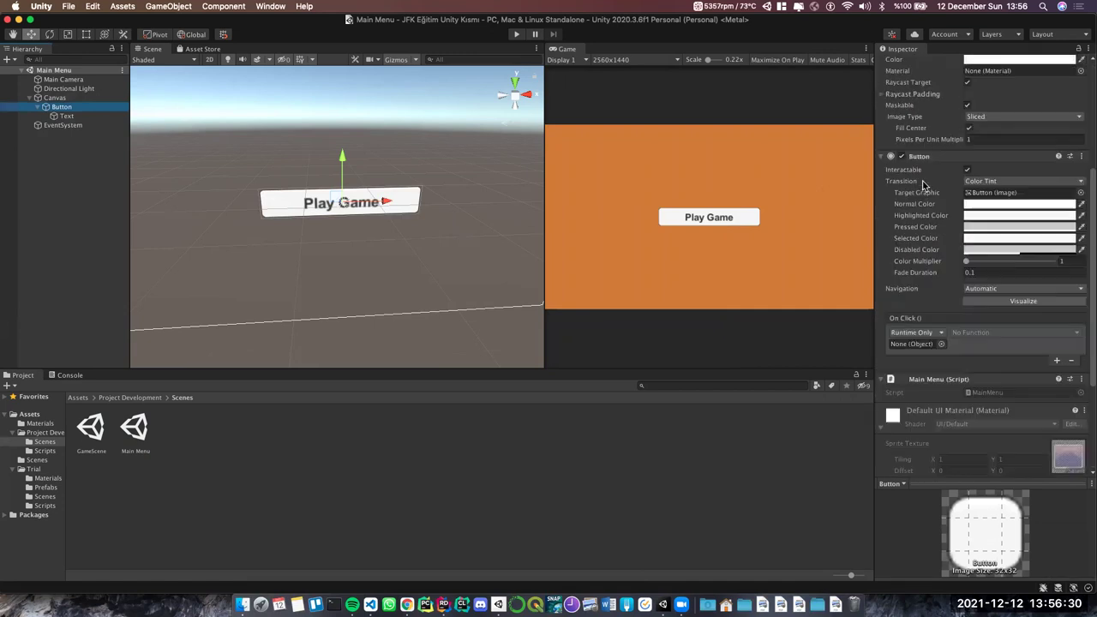
pyautogui.scroll(3, 923, 195)
pyautogui.scroll(-3, 925, 332)
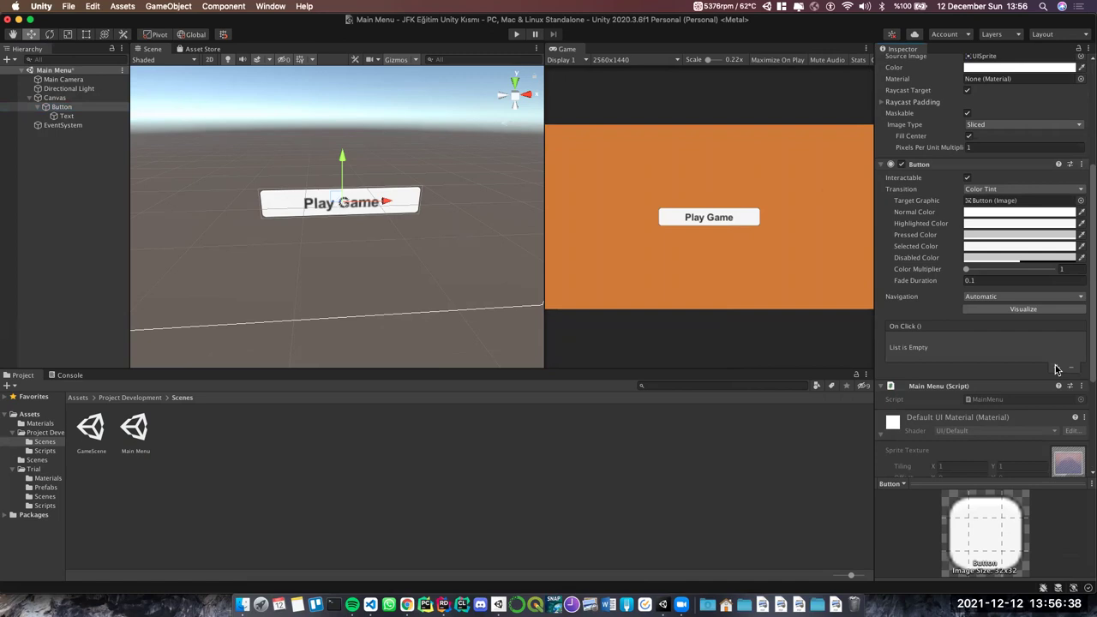
# Review the Button's empty On Click entry, then open the Project Development Scripts folder showing MainMenu
pyautogui.click(989, 363)
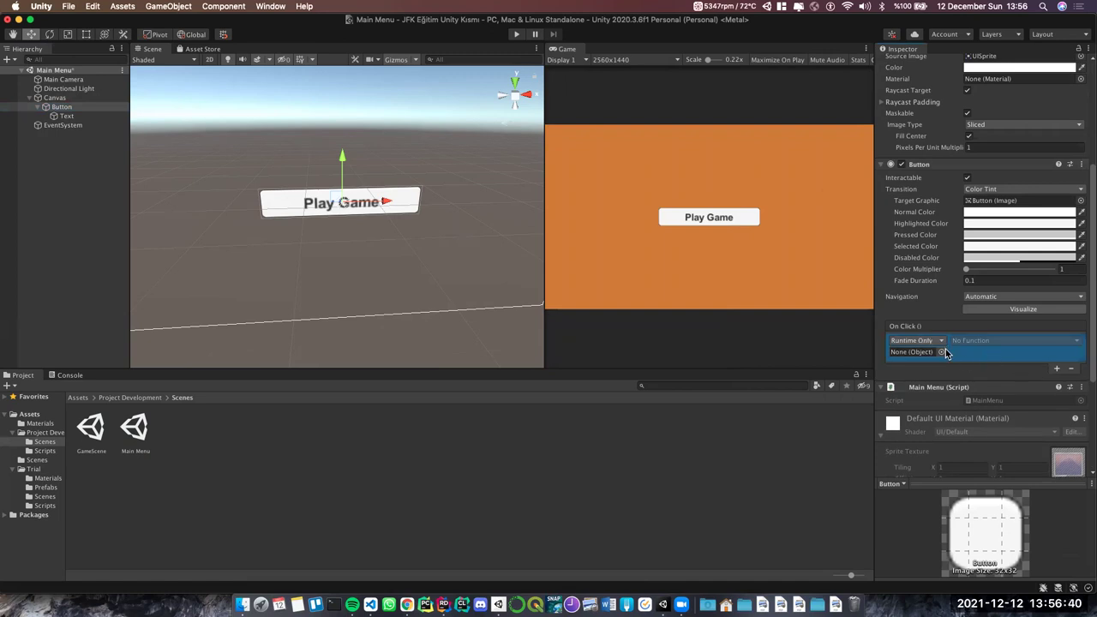
pyautogui.click(940, 353)
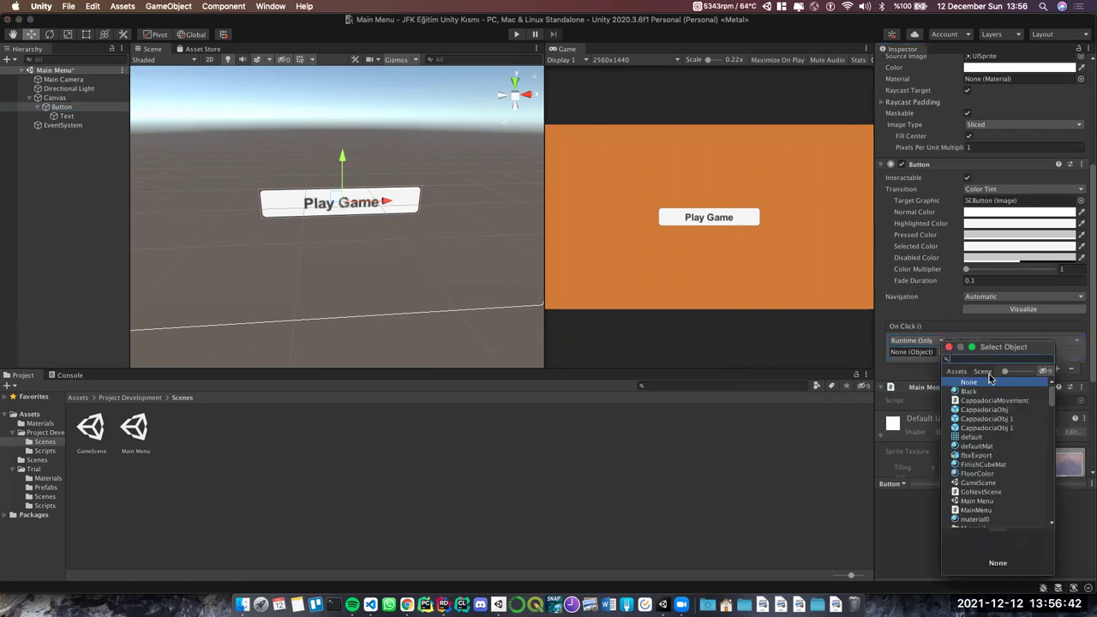
pyautogui.click(948, 348)
pyautogui.click(135, 400)
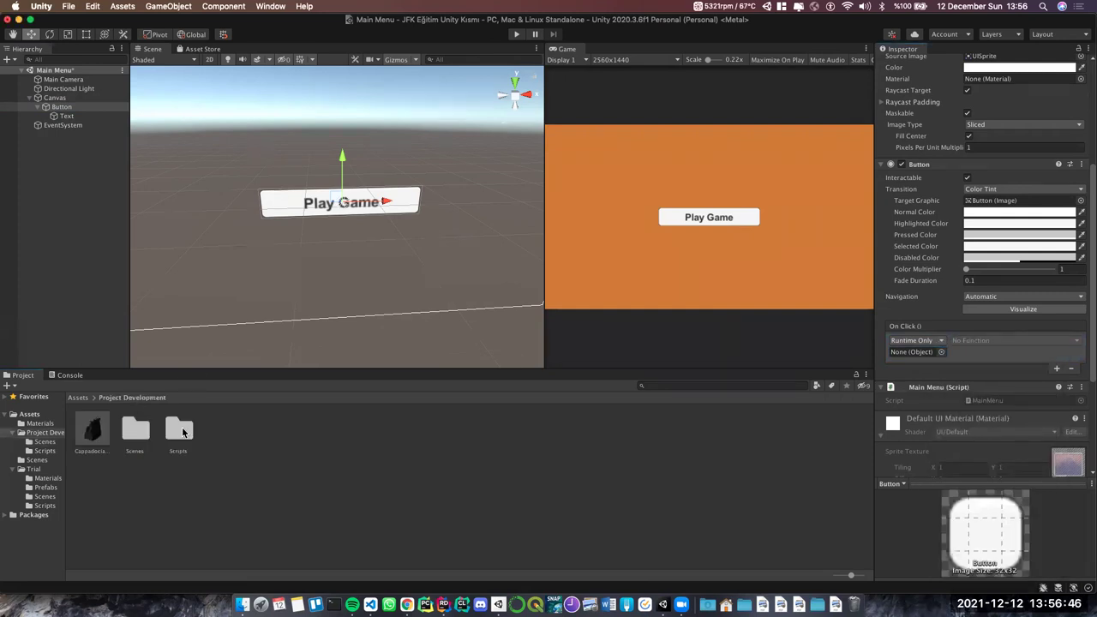
pyautogui.doubleClick(179, 430)
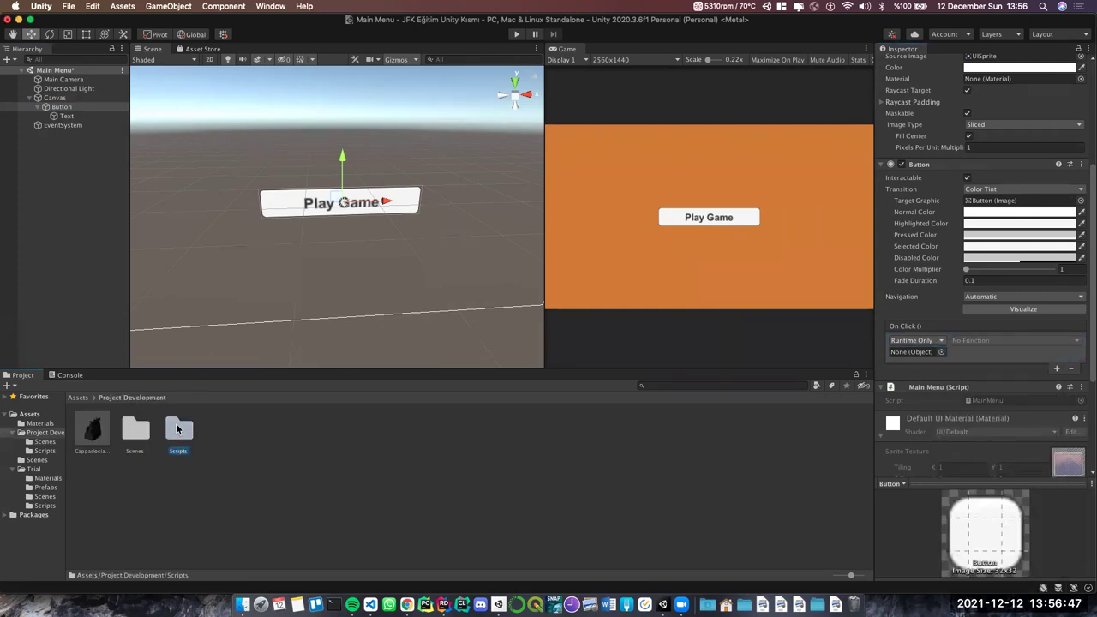
# Attach the MainMenu script to the Button and make it the On Click target, keeping Runtime Only
pyautogui.click(61, 107)
pyautogui.moveTo(92, 429); pyautogui.dragTo(943, 334)
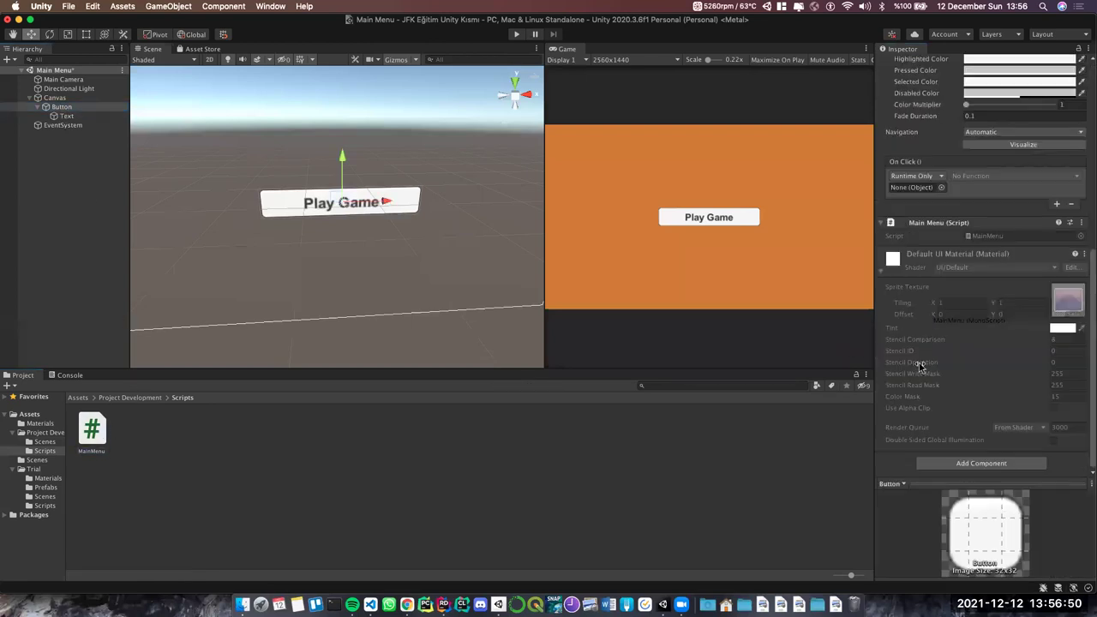
pyautogui.click(915, 187)
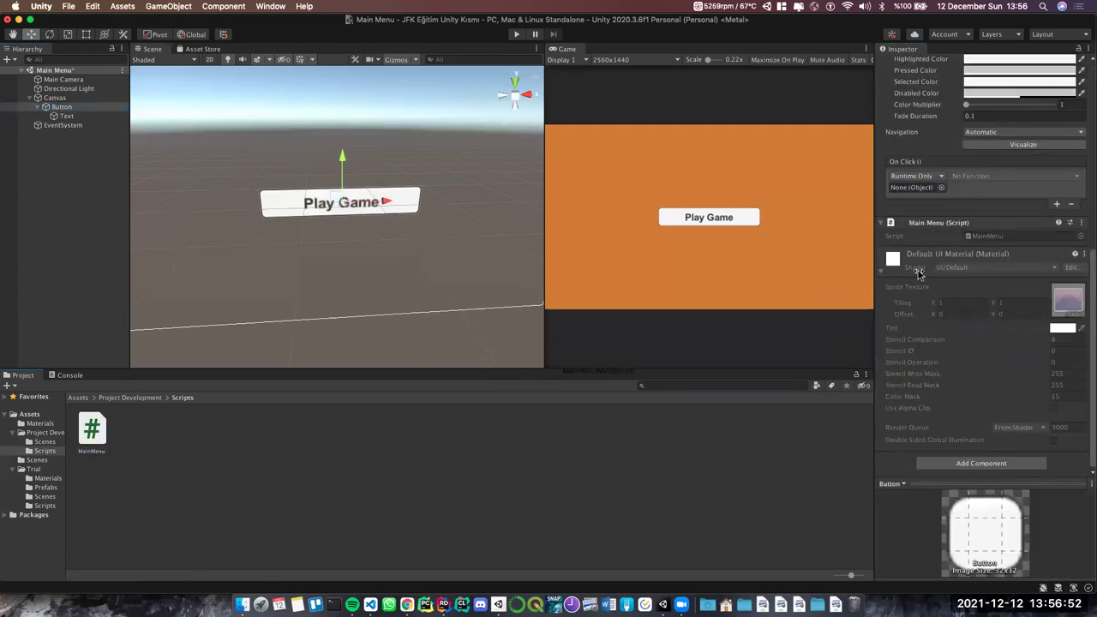
pyautogui.moveTo(912, 189); pyautogui.dragTo(915, 189)
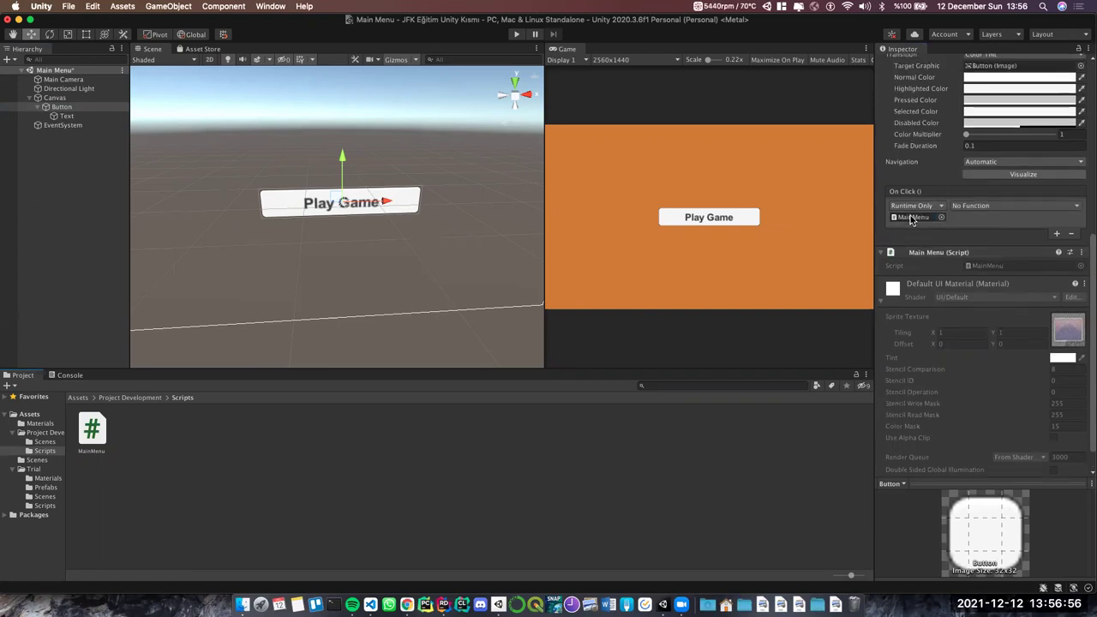
pyautogui.click(931, 207)
pyautogui.click(924, 209)
pyautogui.click(917, 206)
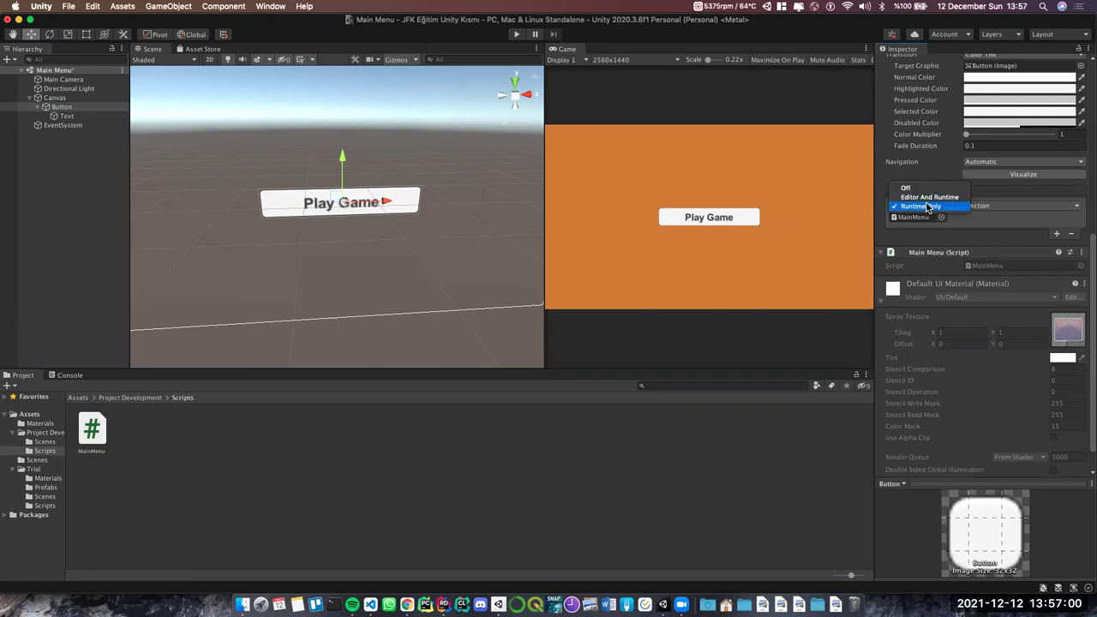
pyautogui.click(932, 209)
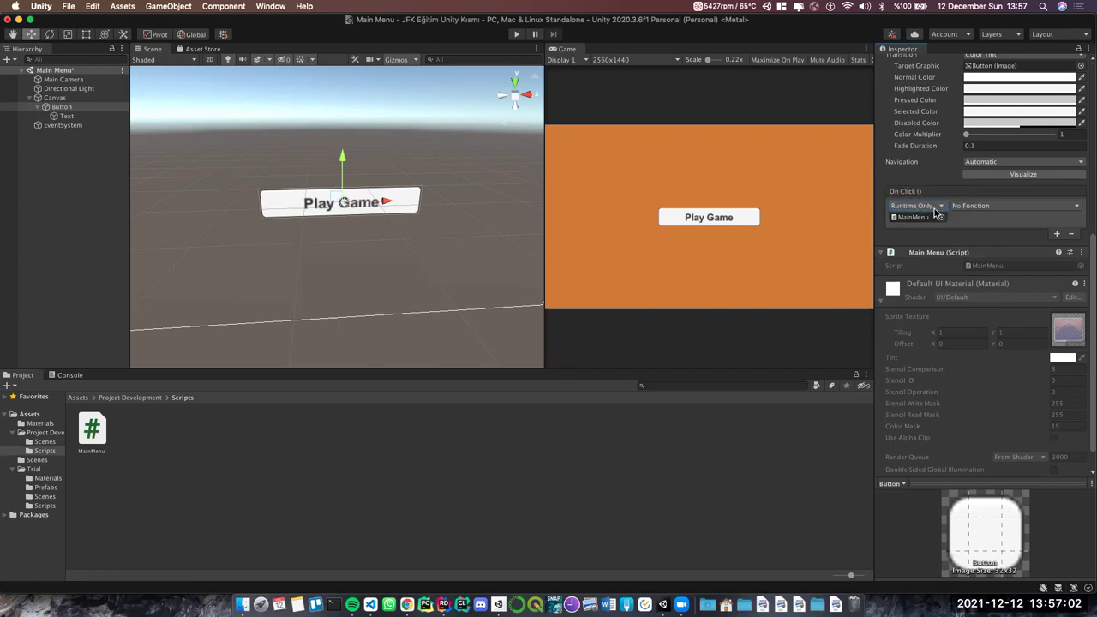
# Browse the On Click function list and object picker without changing anything
pyautogui.click(916, 218)
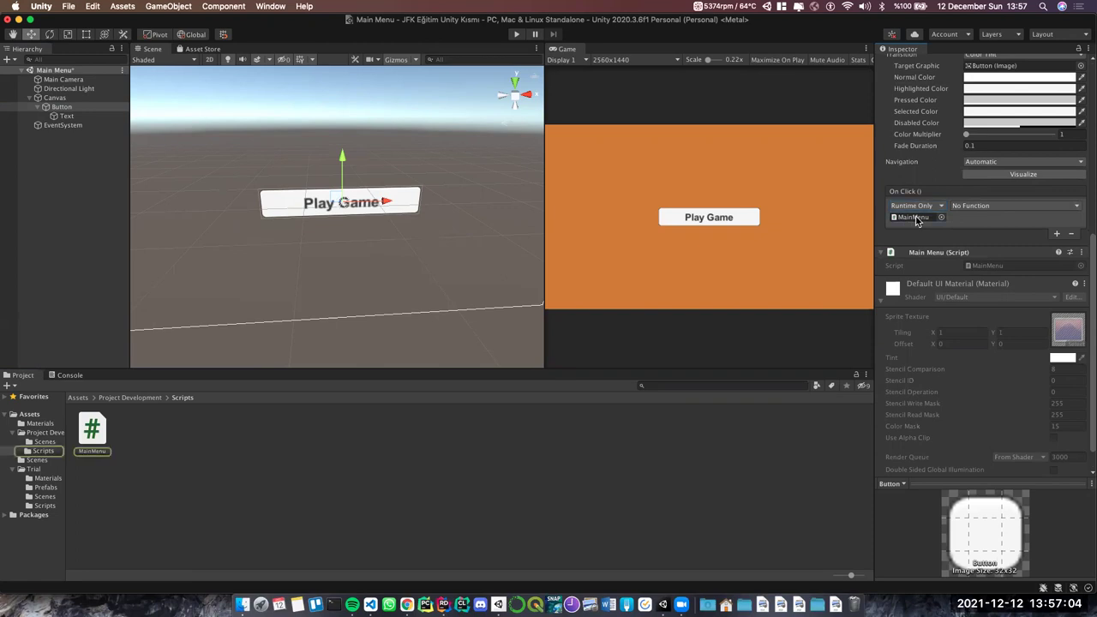
pyautogui.click(994, 213)
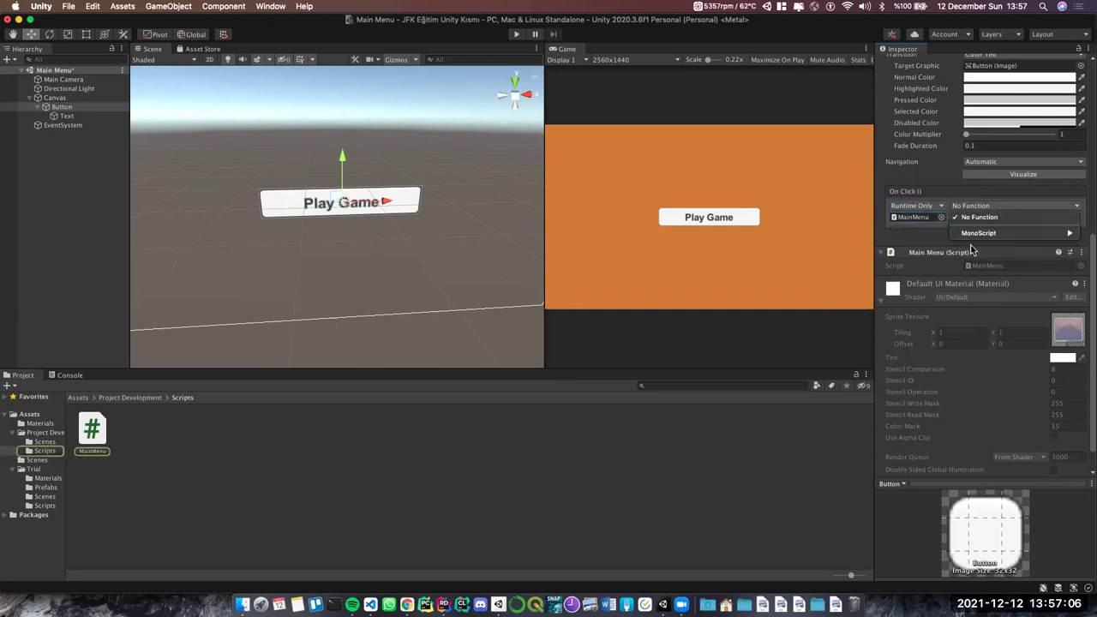
pyautogui.click(940, 217)
pyautogui.click(941, 216)
pyautogui.click(946, 219)
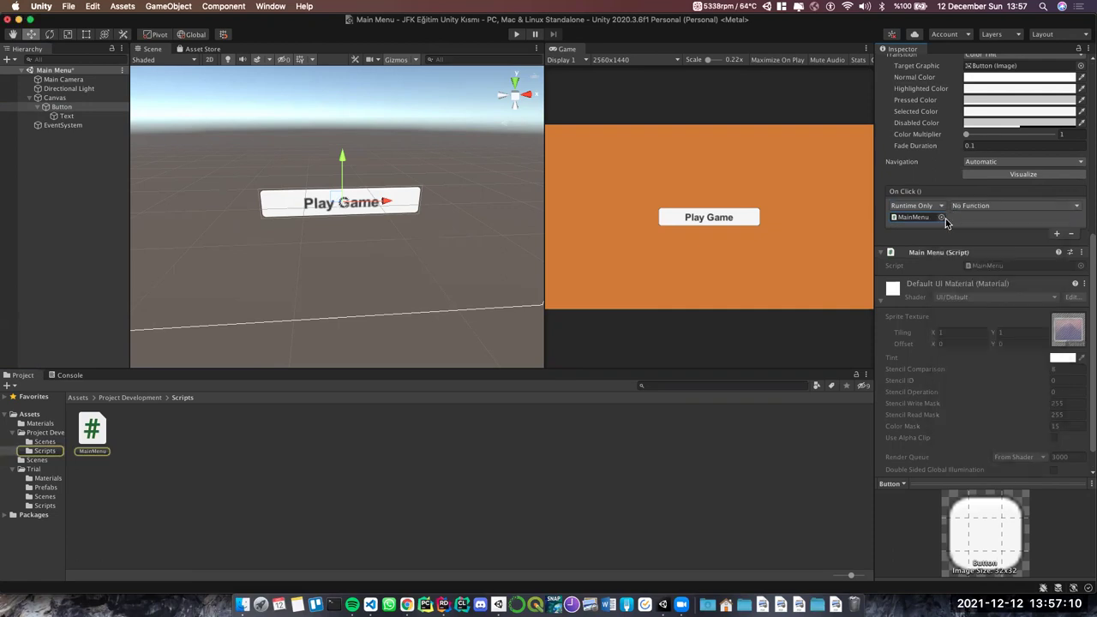
pyautogui.scroll(-1, 985, 259)
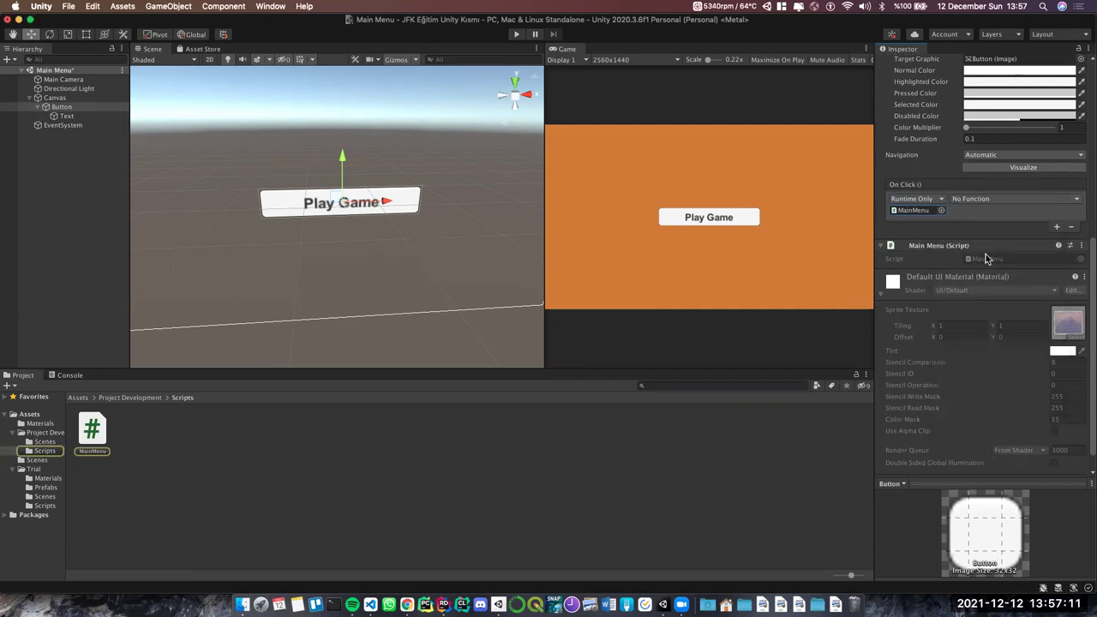
# Replace the On Click entry with a new one targeting the Button's Main Menu component
pyautogui.click(1070, 227)
pyautogui.click(1056, 227)
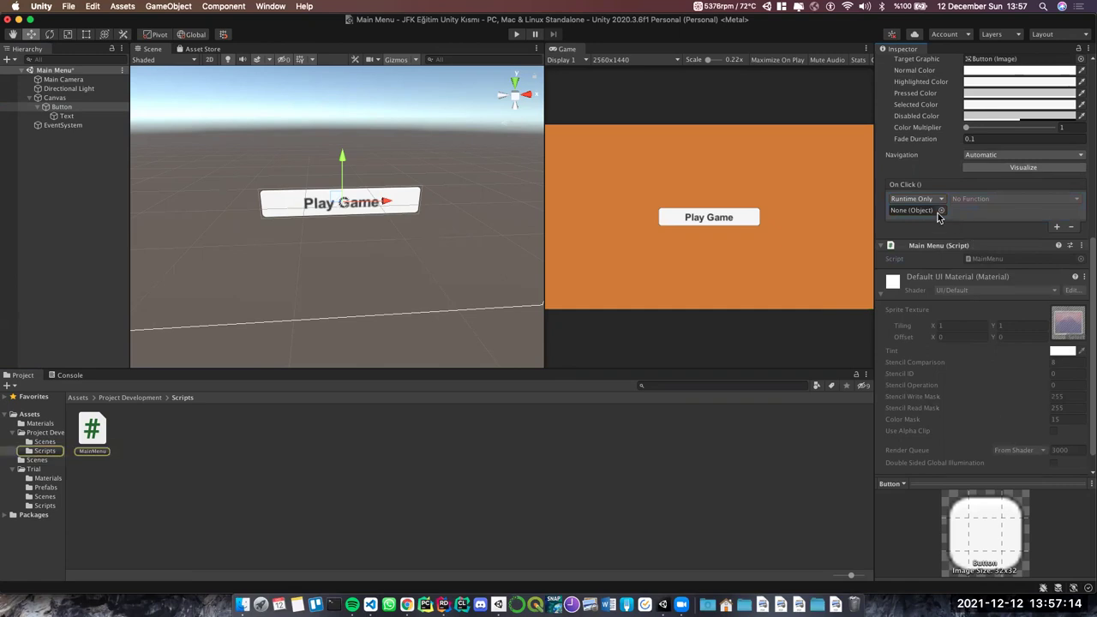
pyautogui.moveTo(958, 249); pyautogui.dragTo(915, 210)
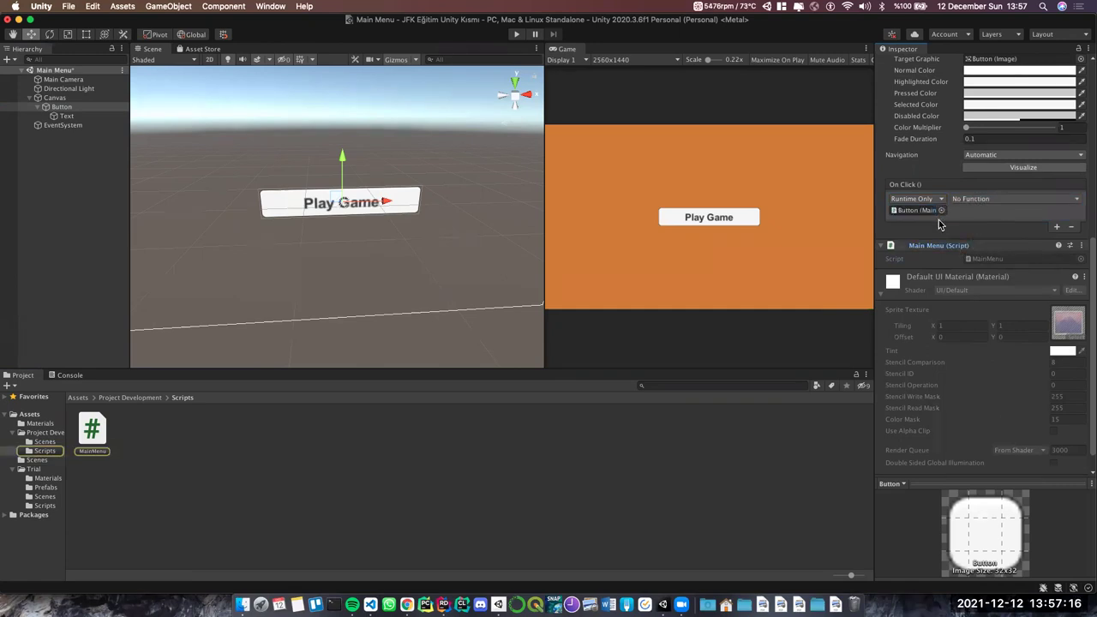
pyautogui.click(973, 200)
pyautogui.click(920, 240)
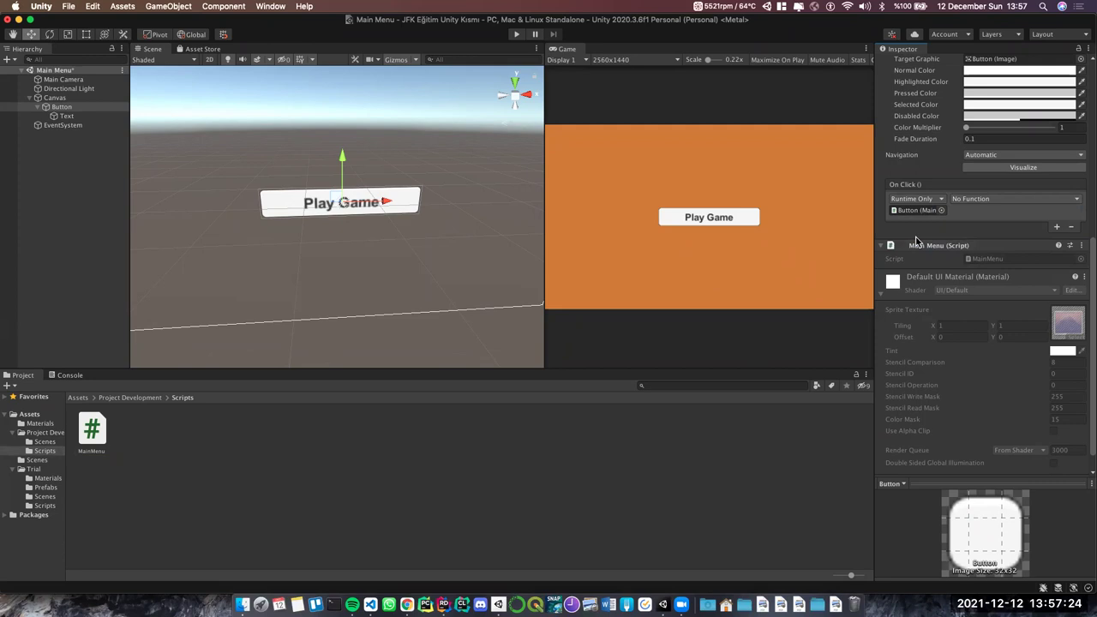
# Browse the functions available to the Button's click event
pyautogui.scroll(10, 949, 176)
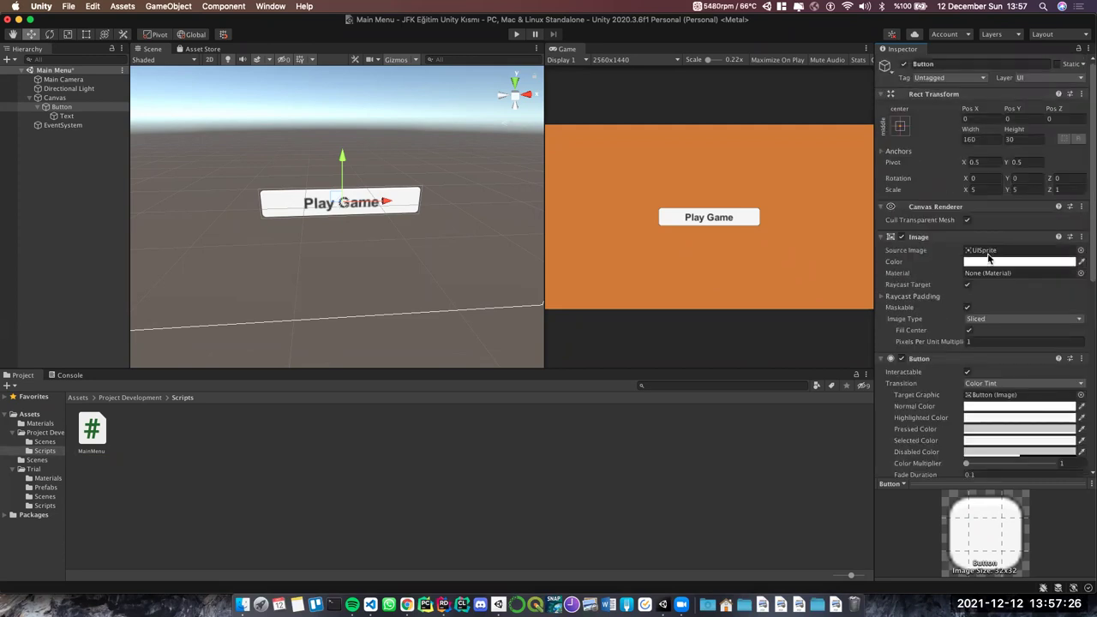
pyautogui.scroll(-5, 935, 343)
pyautogui.scroll(-5, 931, 352)
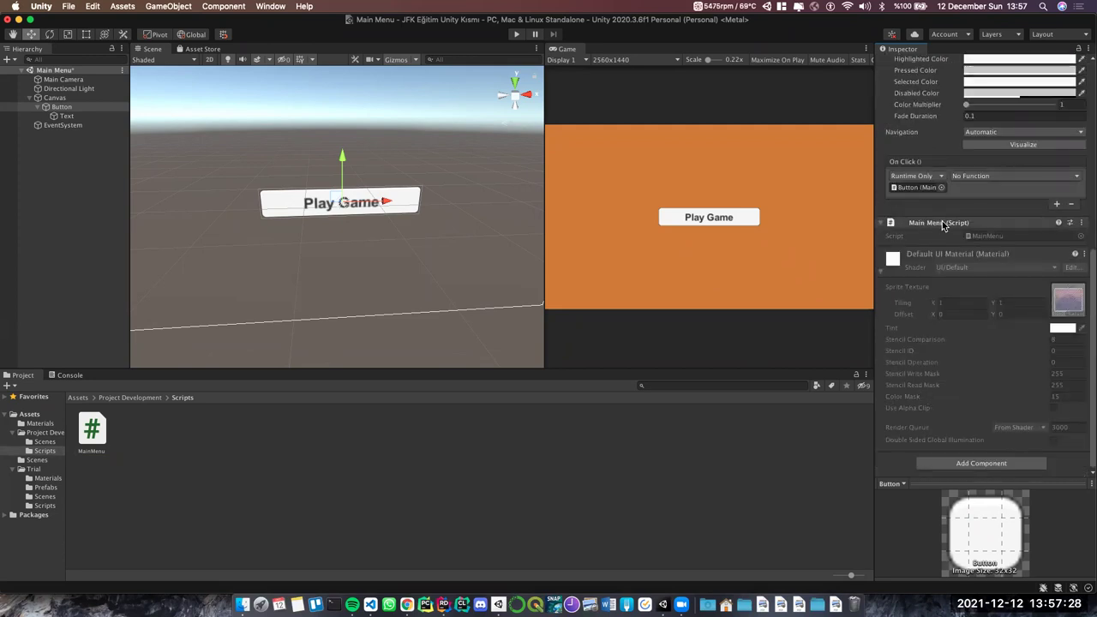
pyautogui.click(923, 187)
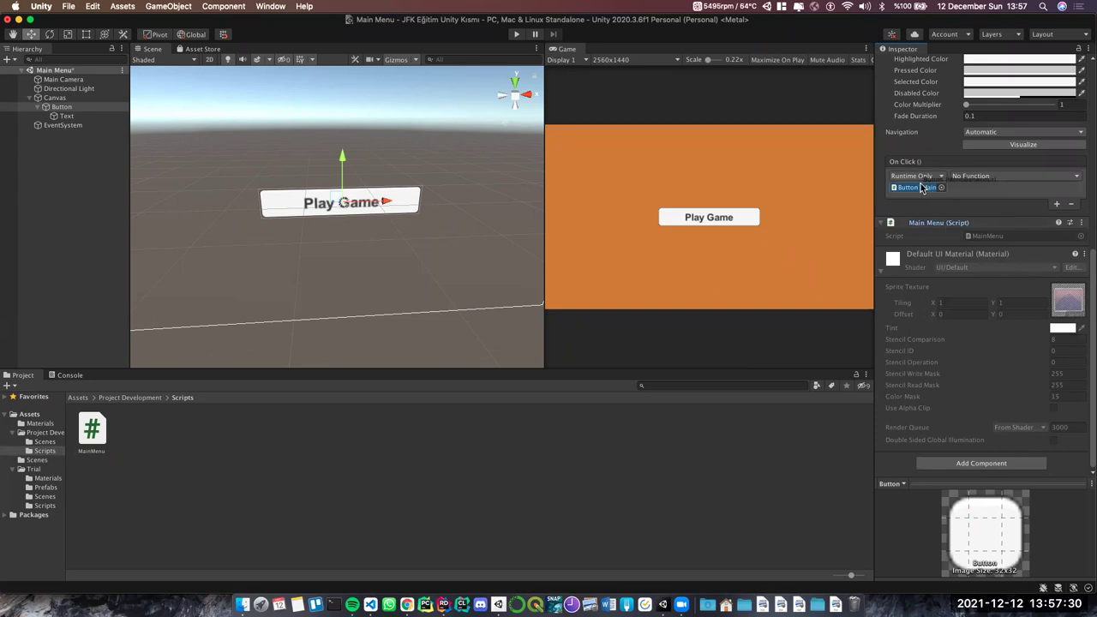
pyautogui.click(992, 178)
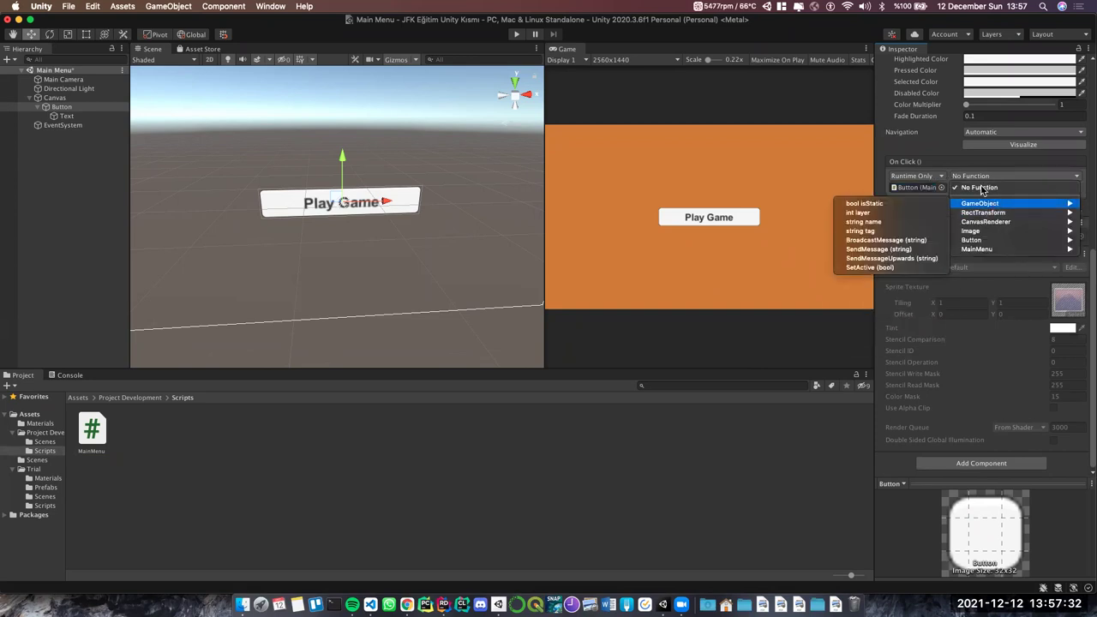
pyautogui.moveTo(966, 205)
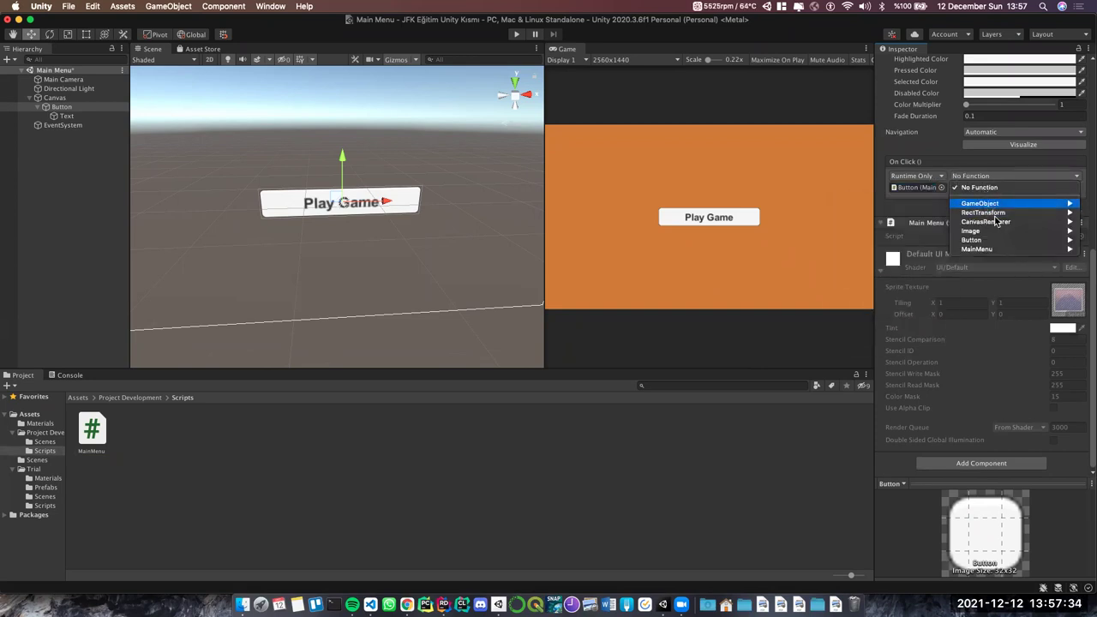
pyautogui.moveTo(991, 240)
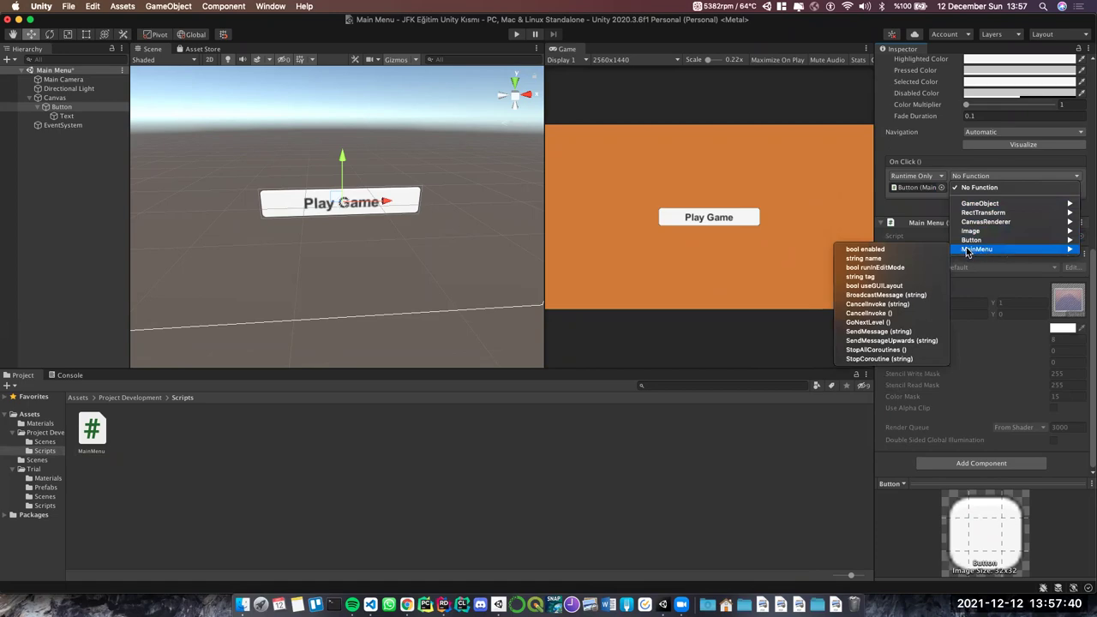
# Check the MainMenu script in Rider, then return to Unity
pyautogui.click(443, 605)
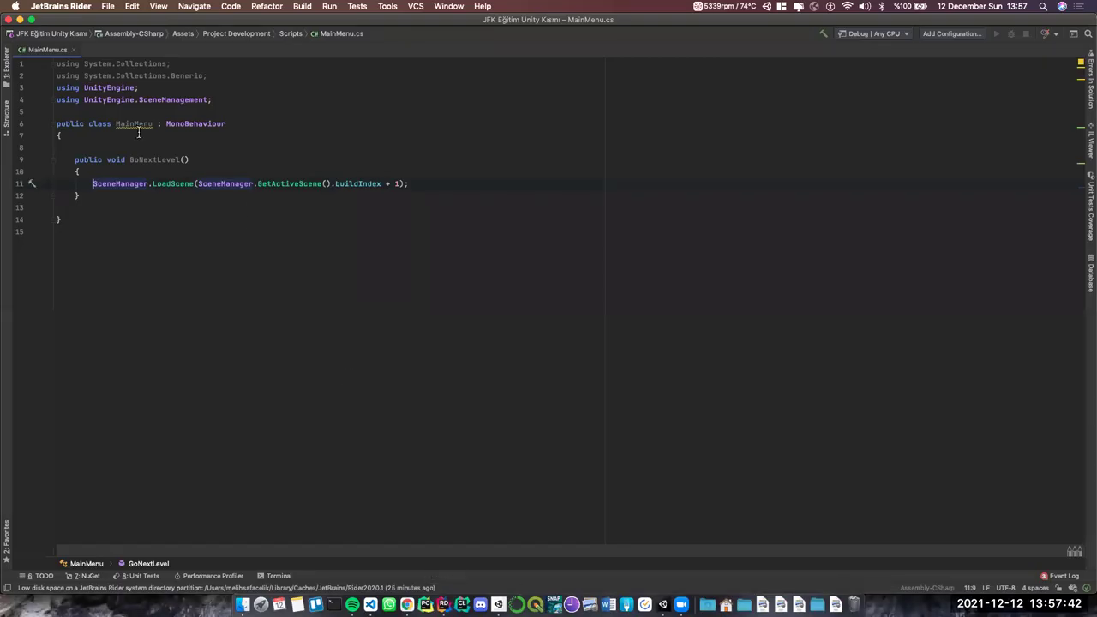
pyautogui.click(184, 147)
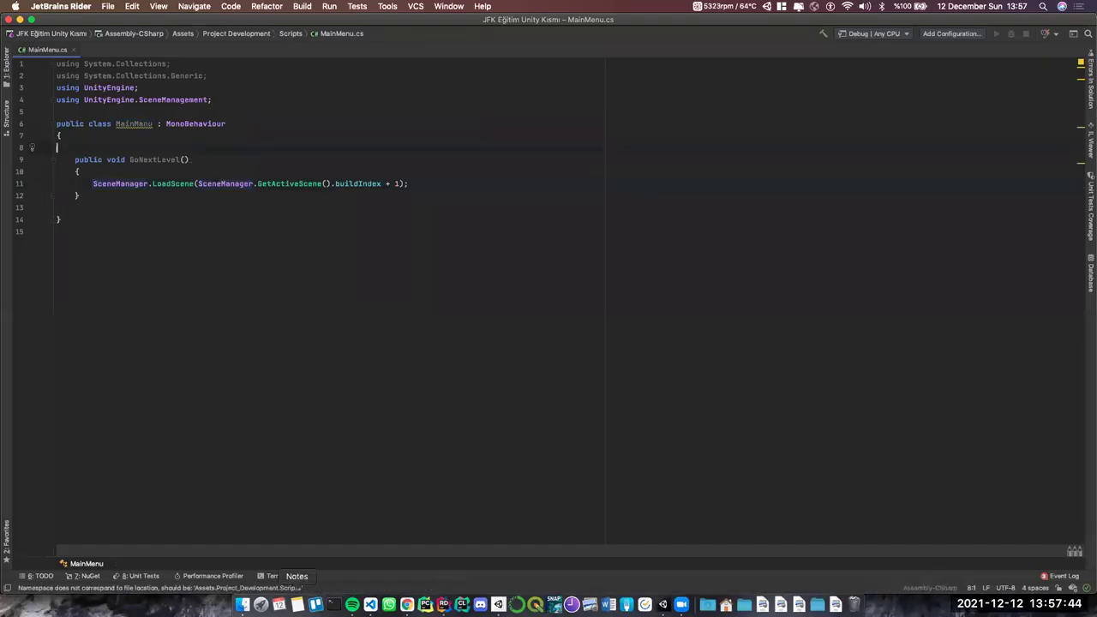
pyautogui.click(662, 605)
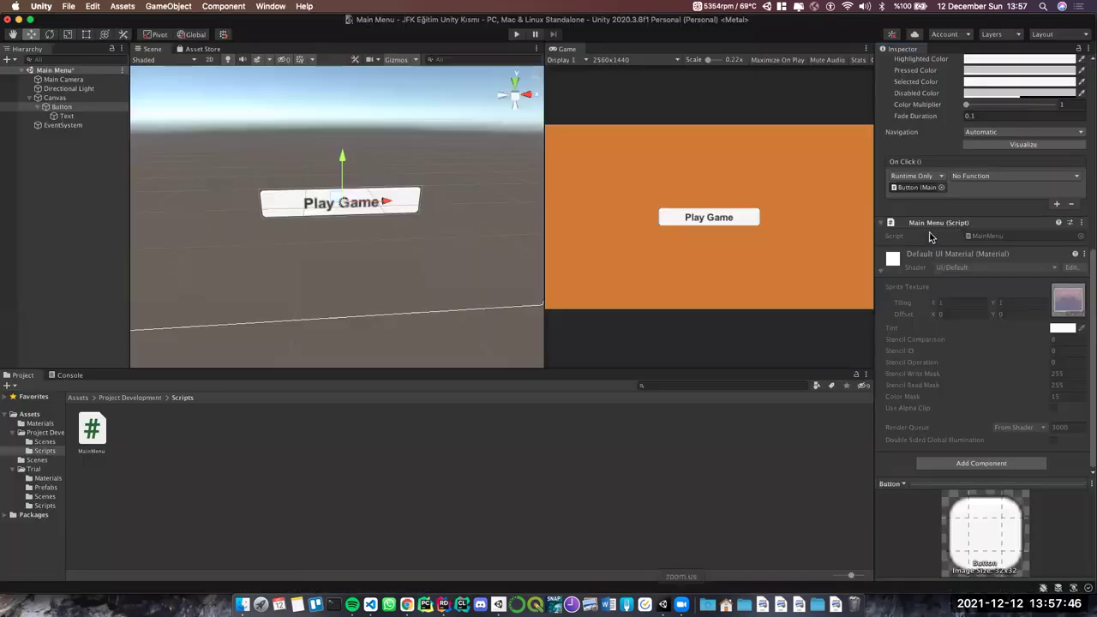
# Set the Button's On Click to call MainMenu.GoNextLevel() and start Play mode
pyautogui.click(1019, 177)
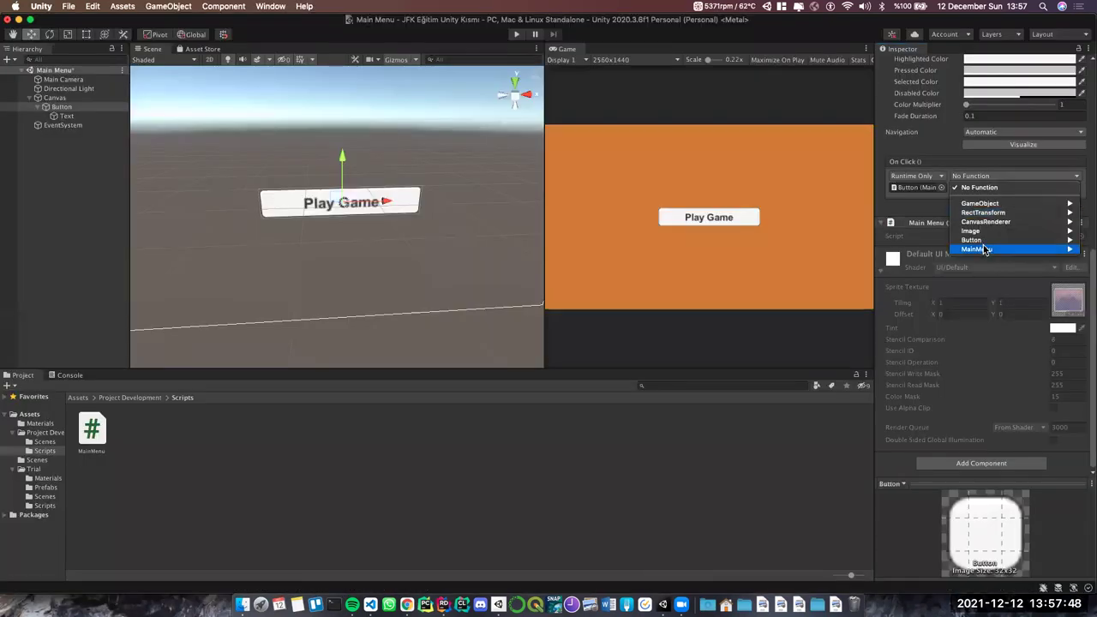
pyautogui.moveTo(977, 249)
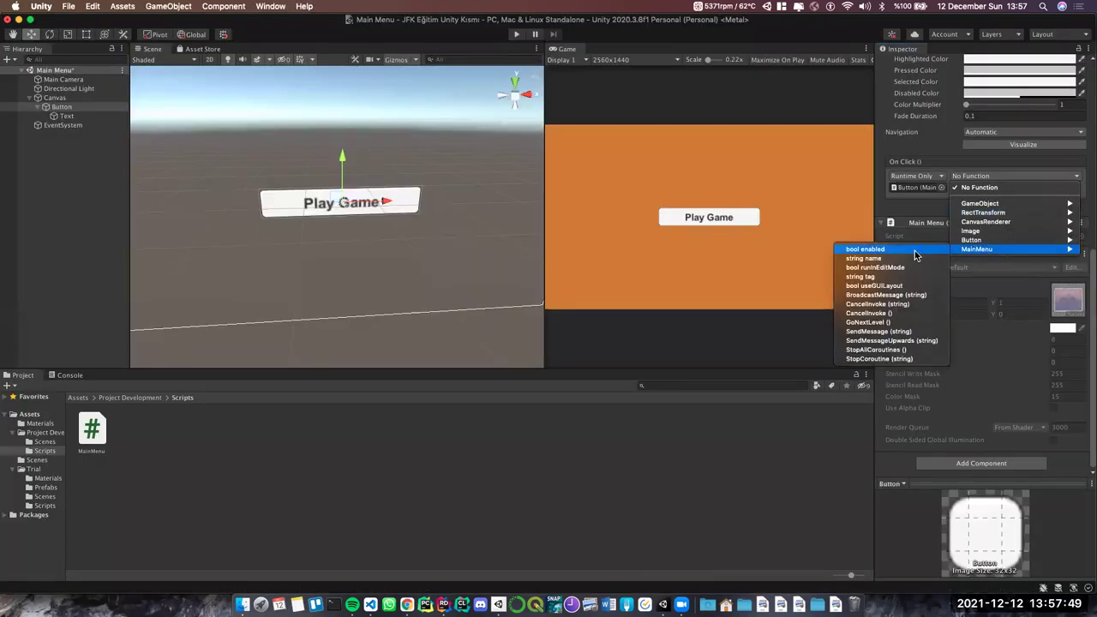
pyautogui.click(894, 323)
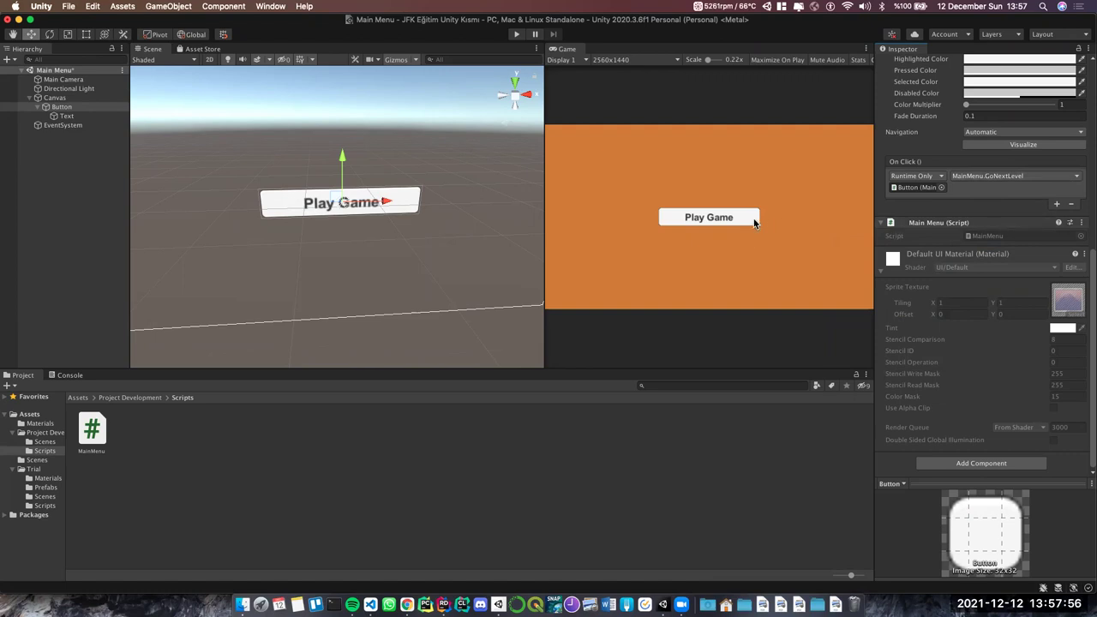
pyautogui.click(515, 35)
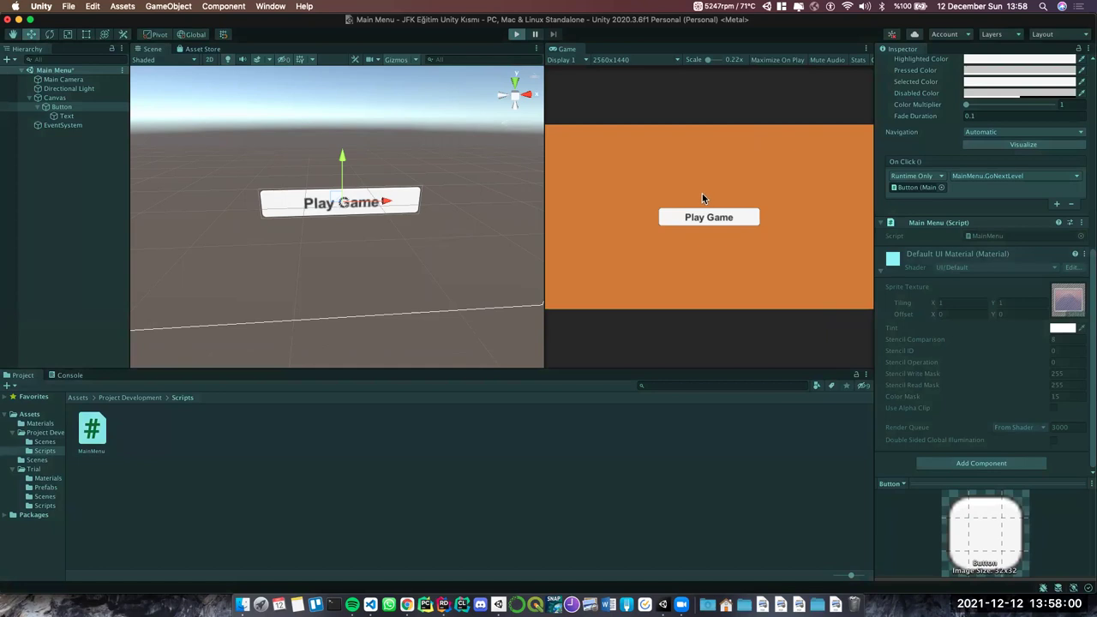
# Click Play Game to verify GameScene loads, stop Play mode, then run Main Menu again
pyautogui.click(751, 216)
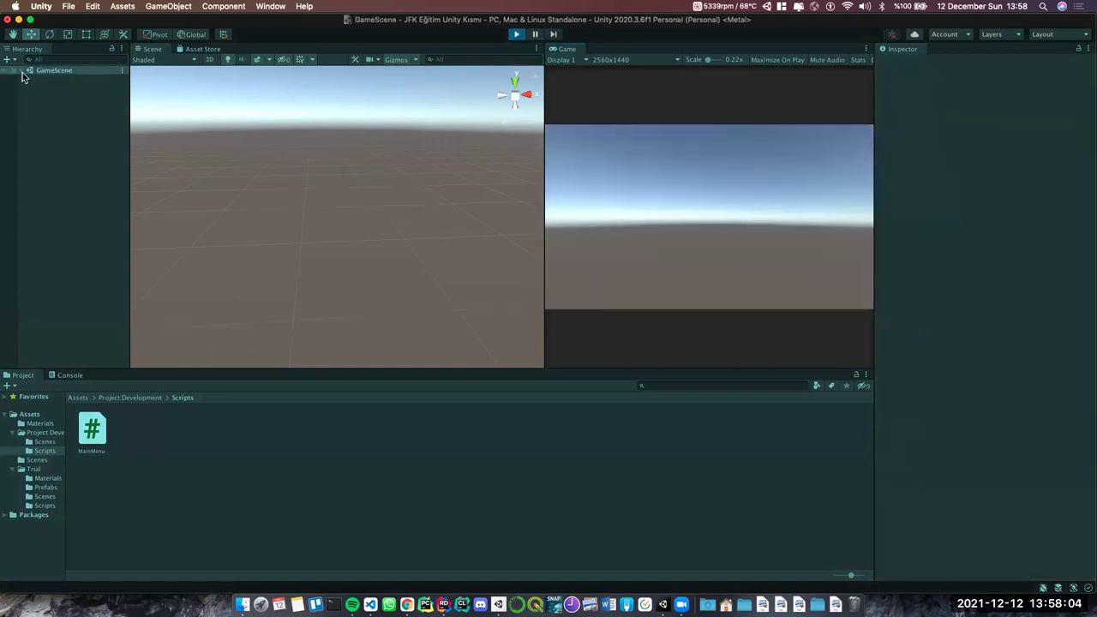
pyautogui.click(23, 71)
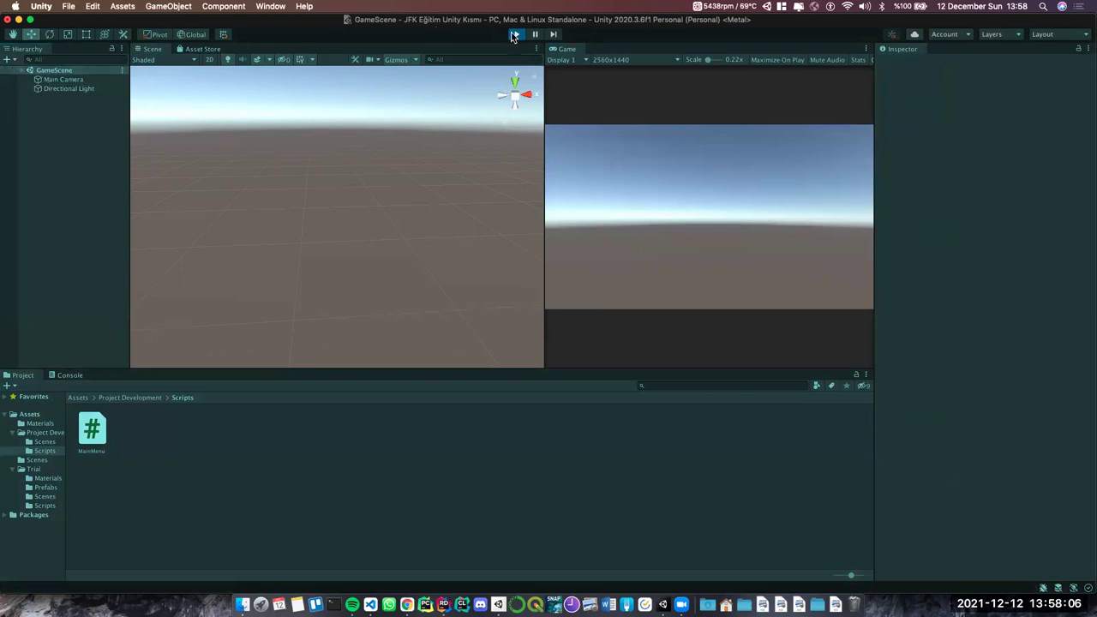
pyautogui.click(516, 35)
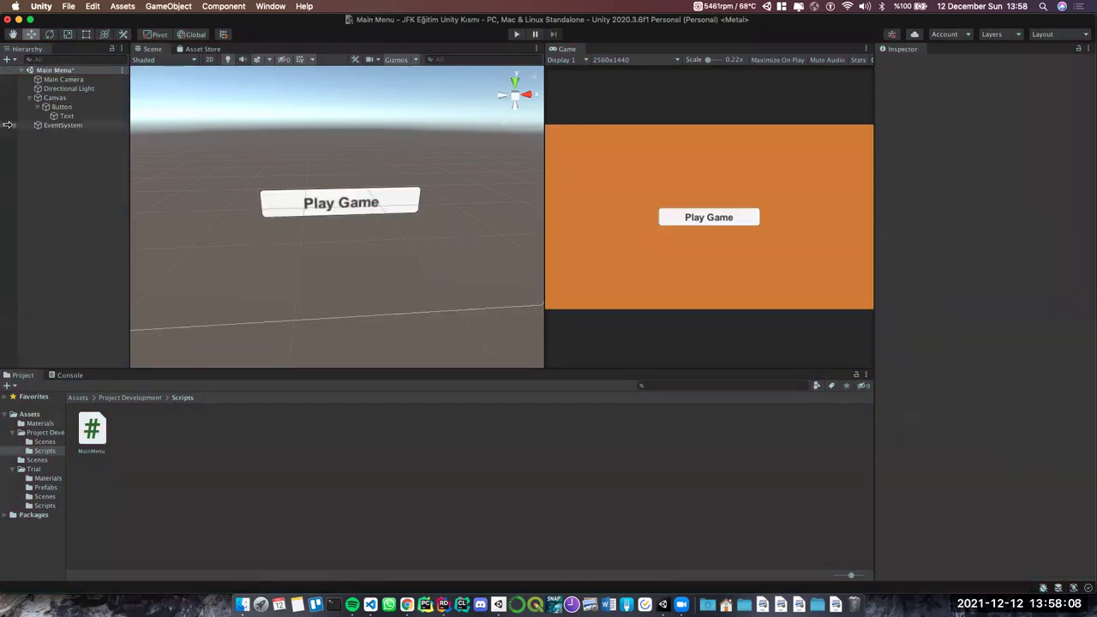
pyautogui.click(515, 36)
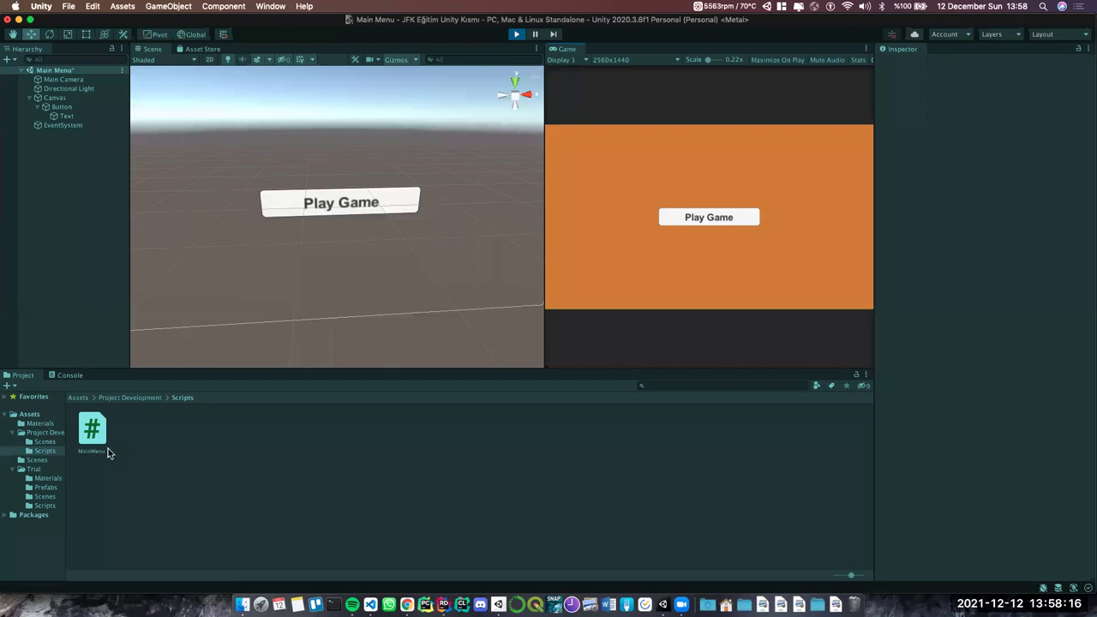
pyautogui.rightClick(135, 442)
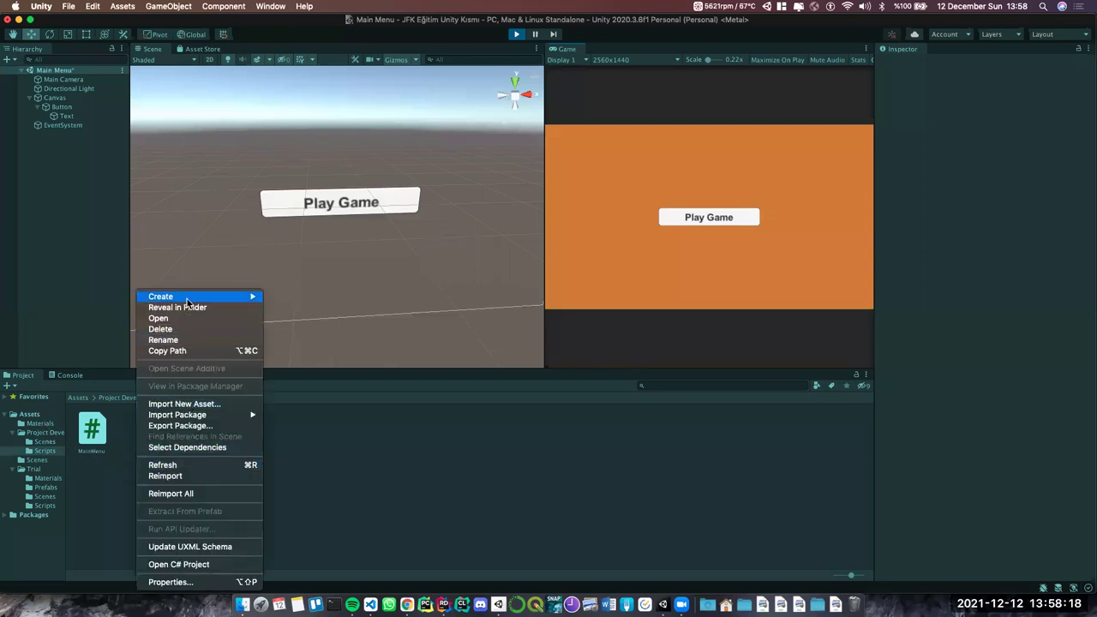
pyautogui.moveTo(187, 298)
pyautogui.click(323, 347)
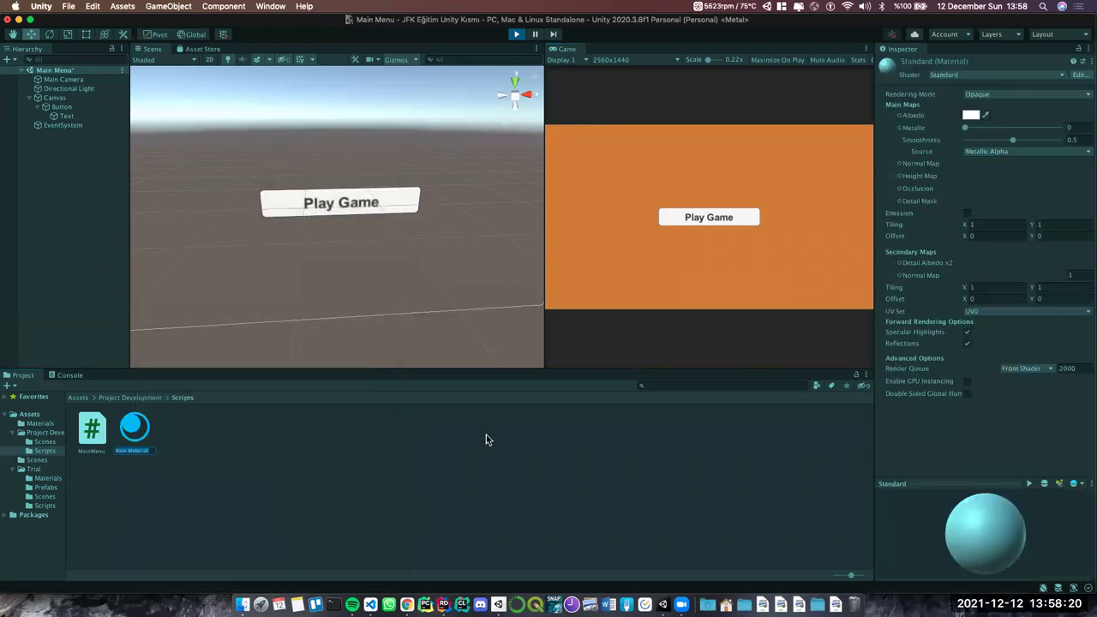
pyautogui.click(526, 117)
pyautogui.click(517, 35)
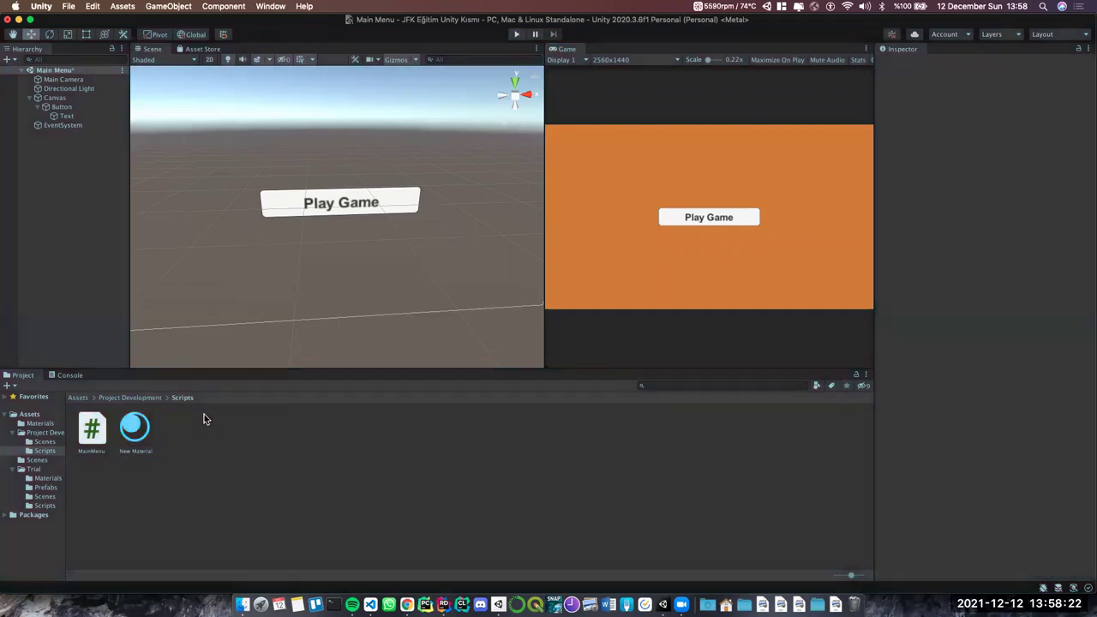
pyautogui.click(135, 437)
pyautogui.rightClick(137, 439)
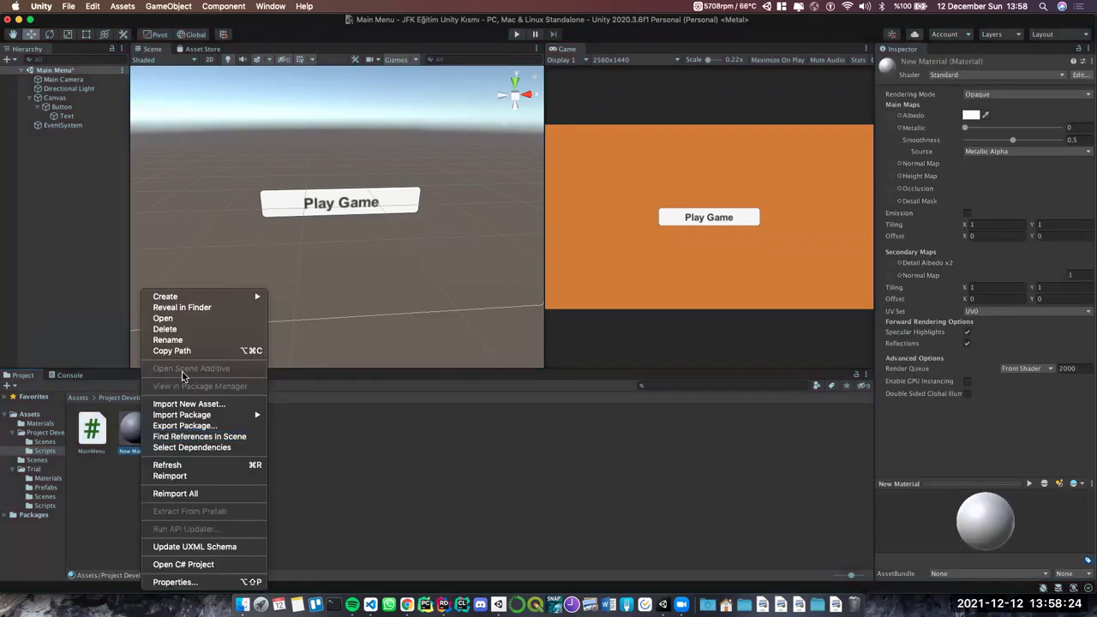
pyautogui.click(190, 329)
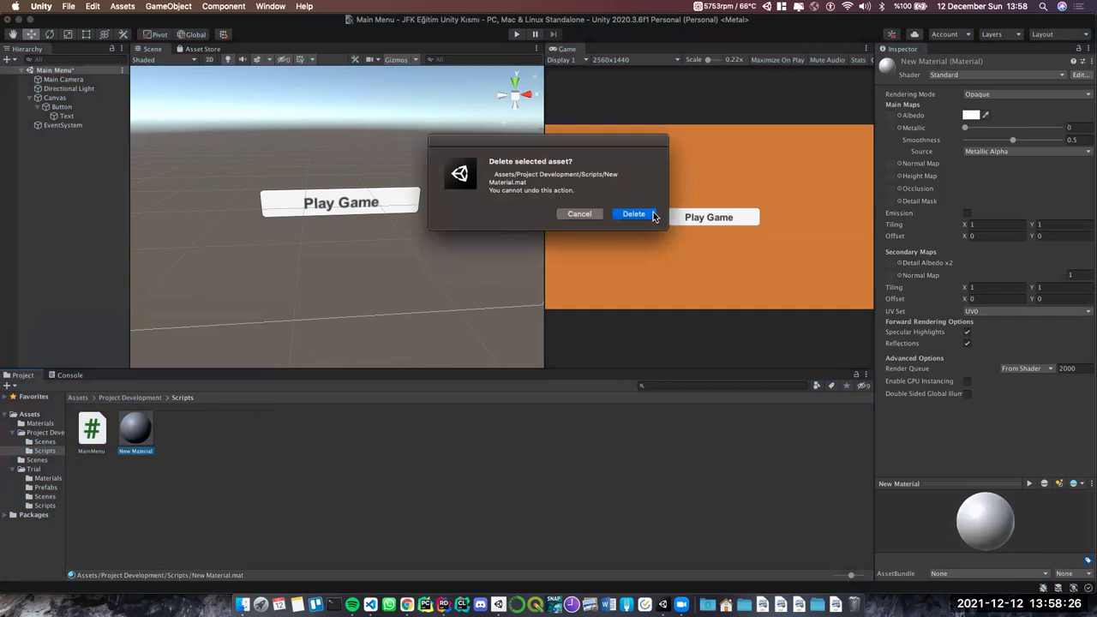
pyautogui.click(635, 214)
pyautogui.click(516, 35)
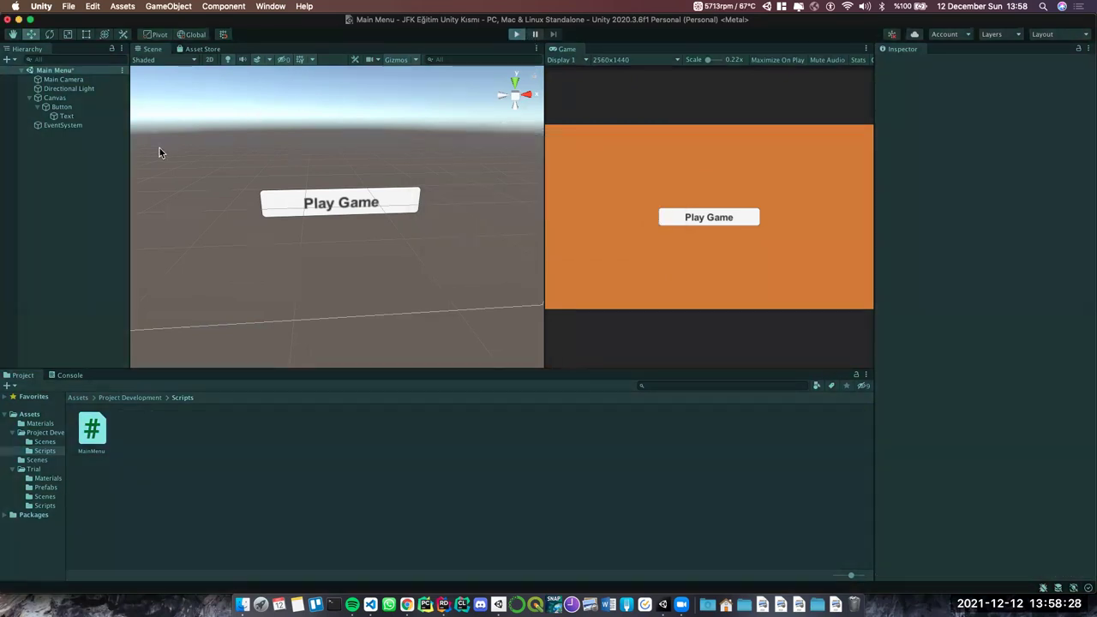
# Add a cube during play, reset it to the origin, then stop Play mode to discard it
pyautogui.rightClick(71, 150)
pyautogui.moveTo(120, 296)
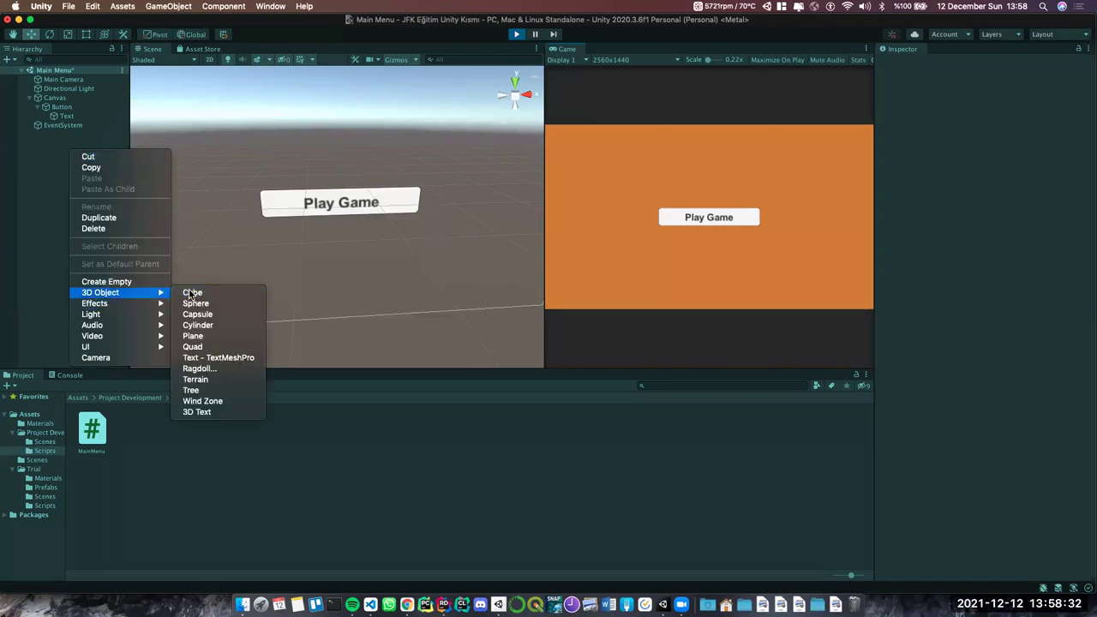
pyautogui.click(191, 292)
pyautogui.moveTo(412, 217); pyautogui.dragTo(218, 251)
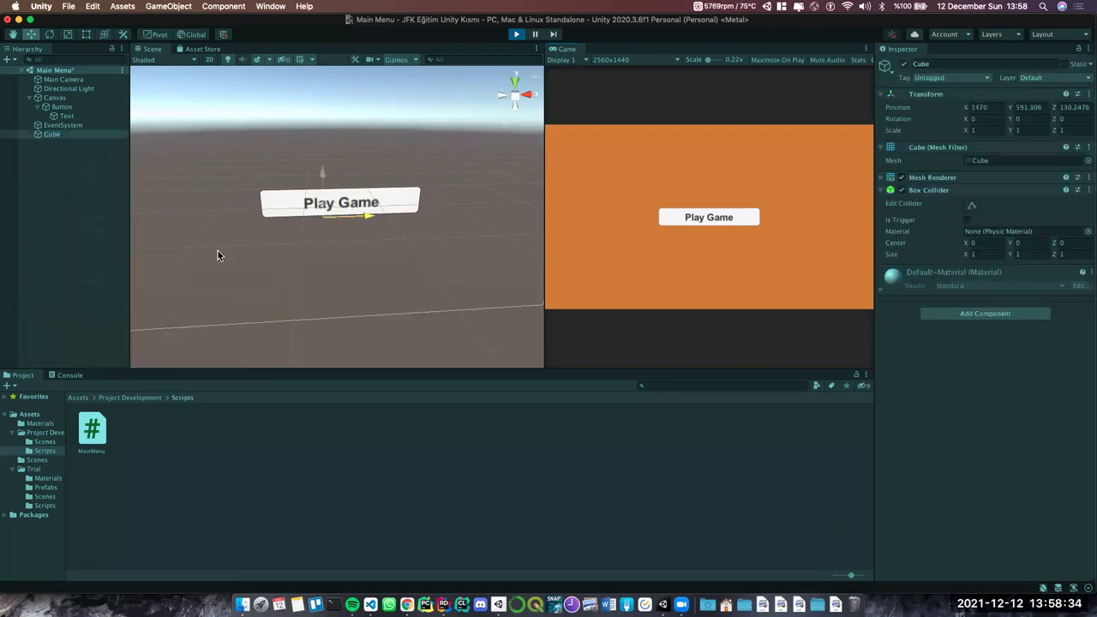
pyautogui.click(1085, 97)
pyautogui.click(1079, 106)
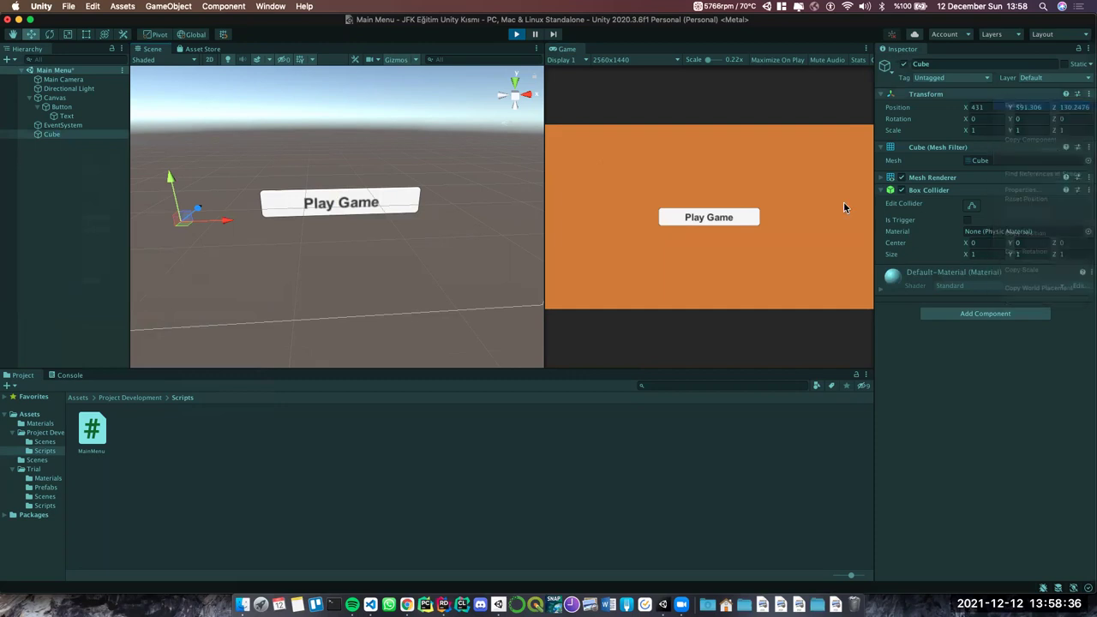
pyautogui.click(516, 34)
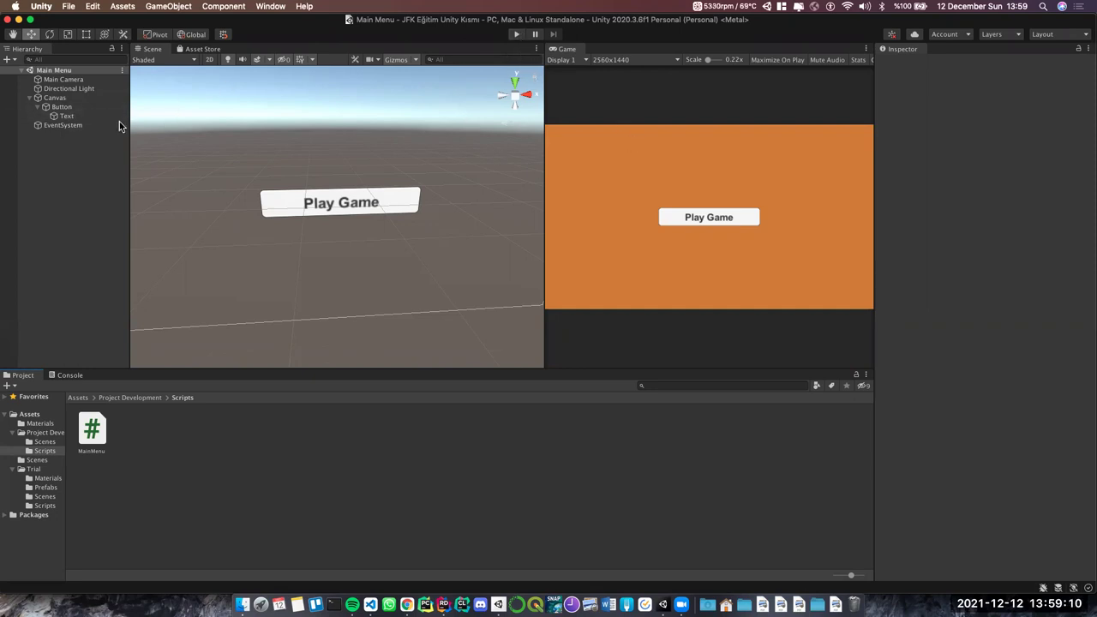
# Test the Play Game button in Play mode, then stop the game
pyautogui.click(515, 36)
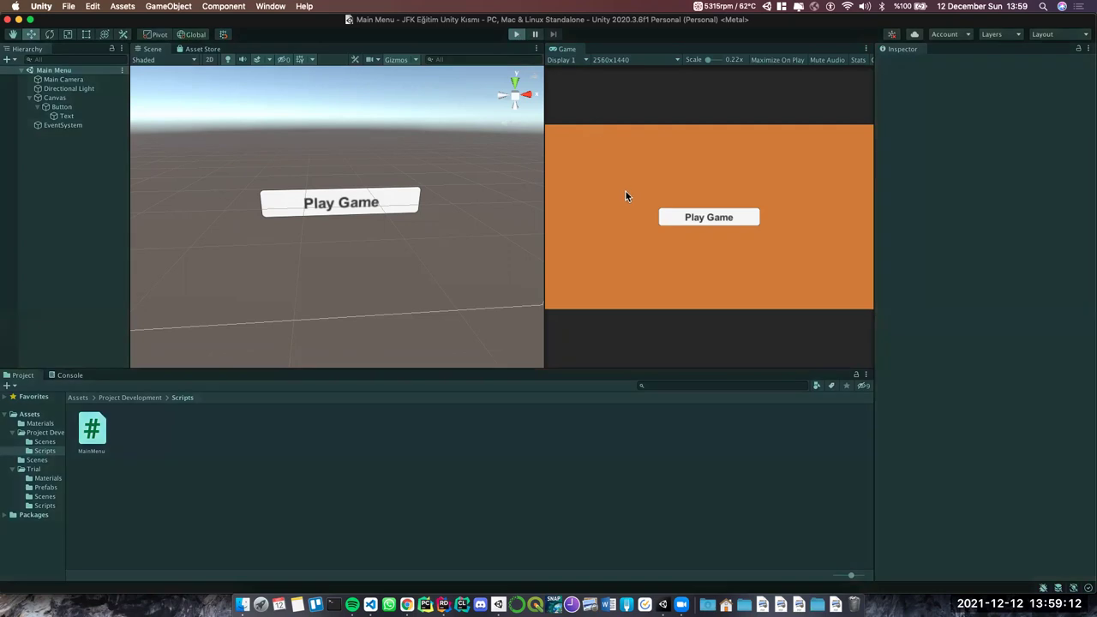
pyautogui.click(742, 220)
pyautogui.click(516, 35)
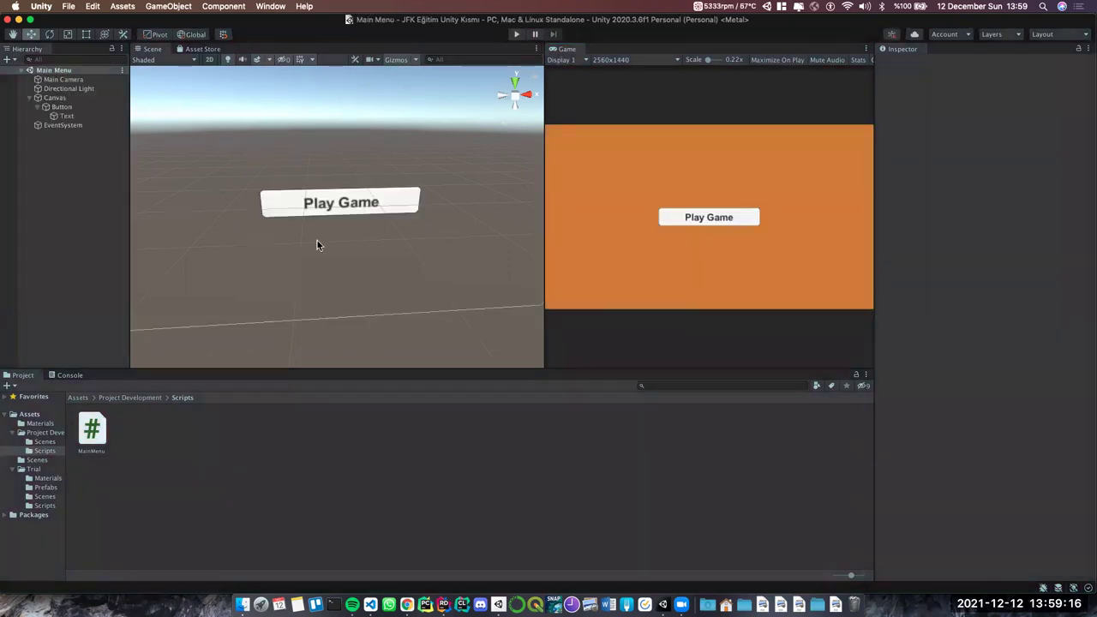
# Open GameScene from Assets > Project Development > Scenes
pyautogui.click(77, 398)
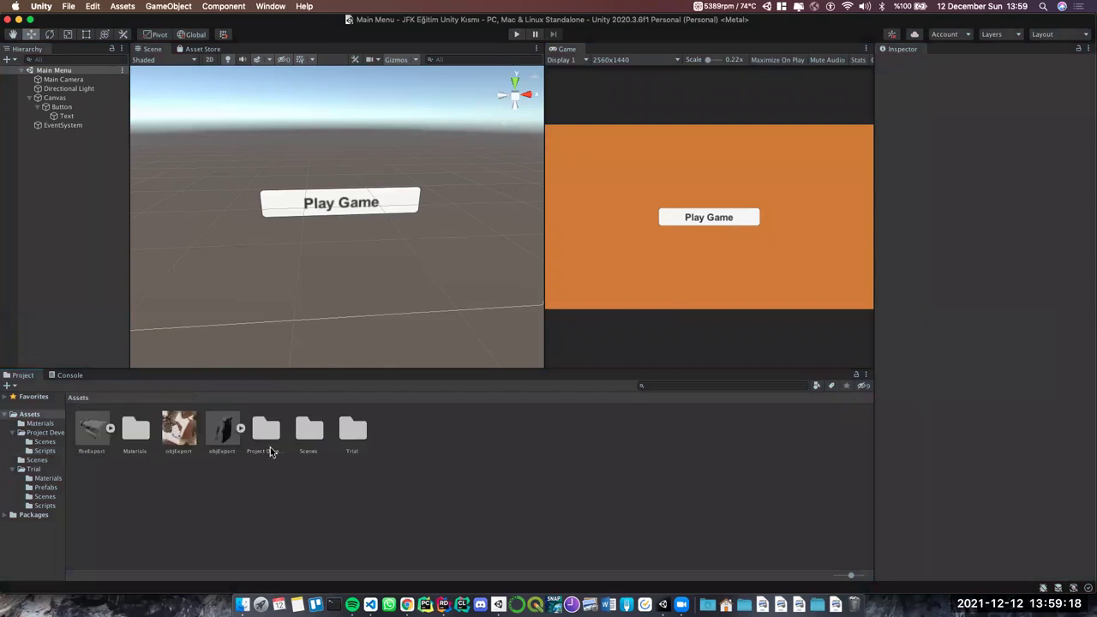
pyautogui.doubleClick(276, 427)
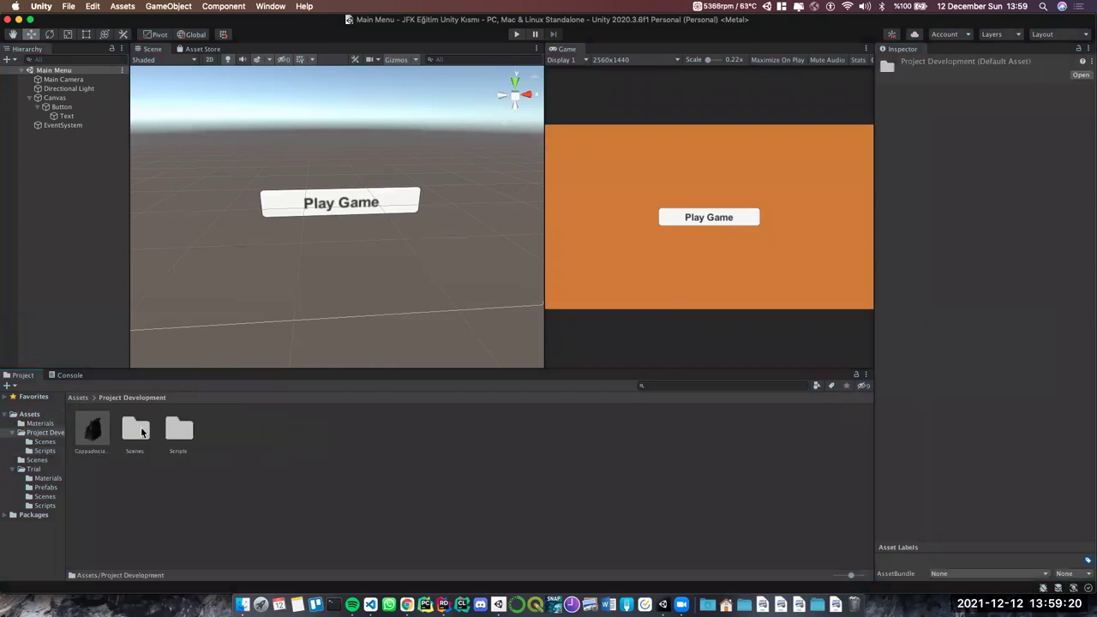
pyautogui.doubleClick(139, 430)
pyautogui.doubleClick(91, 429)
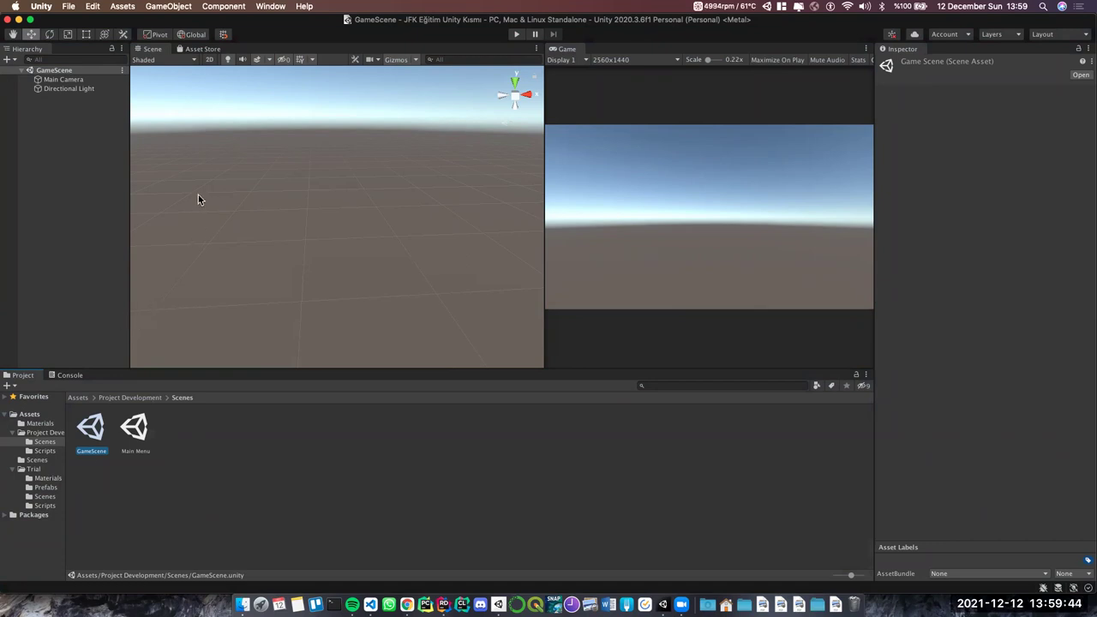
# Add a Cube to GameScene, reset its transform to the origin, and frame it in view
pyautogui.rightClick(75, 144)
pyautogui.moveTo(102, 286)
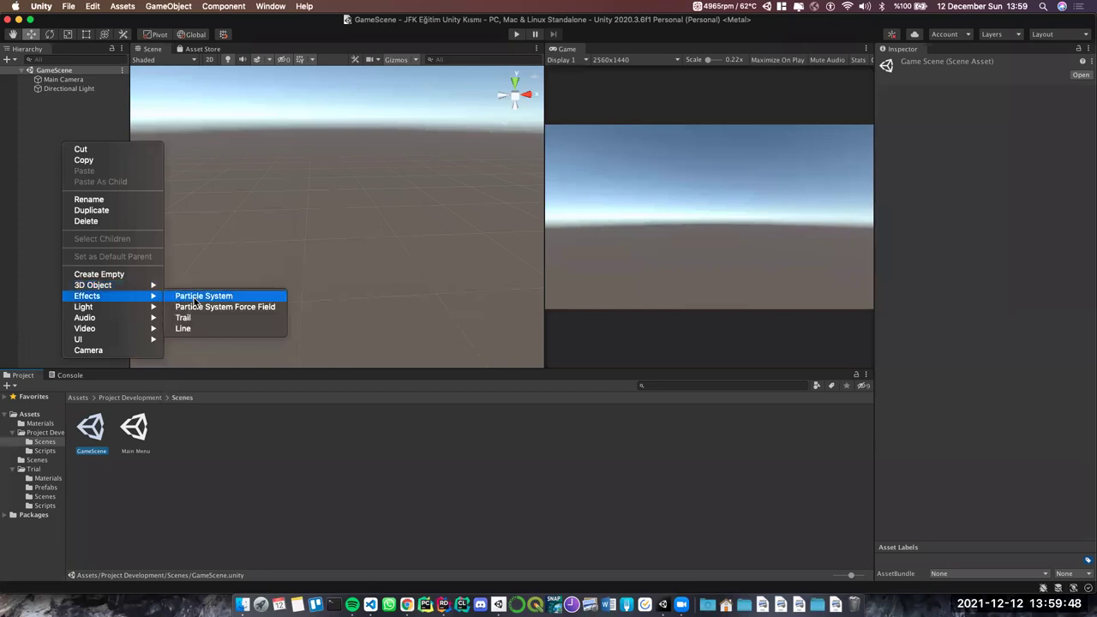
pyautogui.click(185, 286)
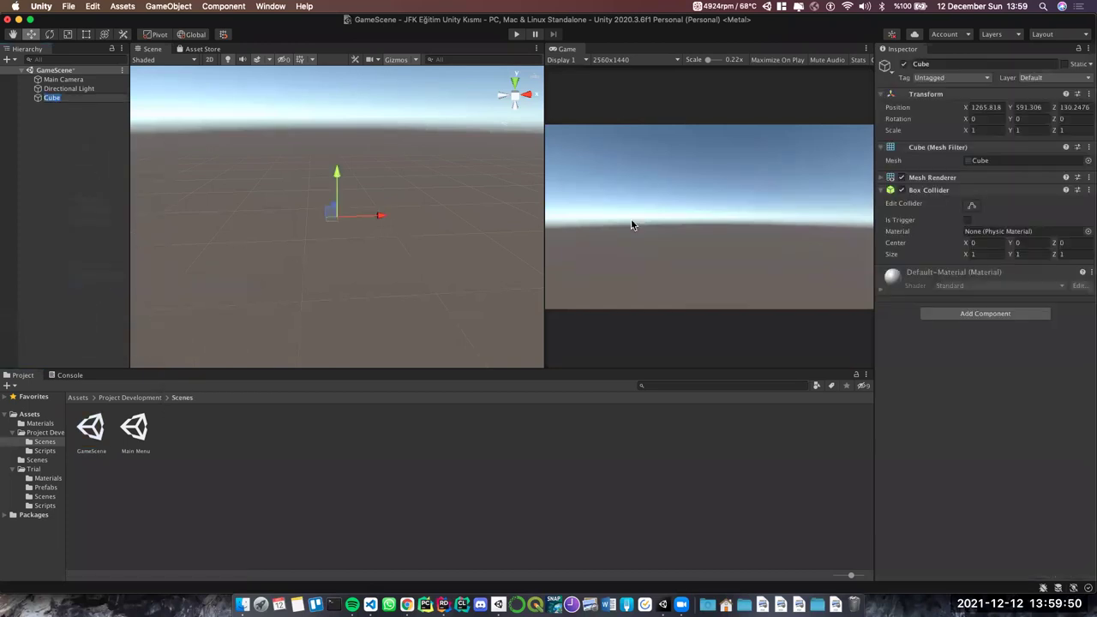
pyautogui.click(1087, 94)
pyautogui.click(1011, 107)
pyautogui.press('f')
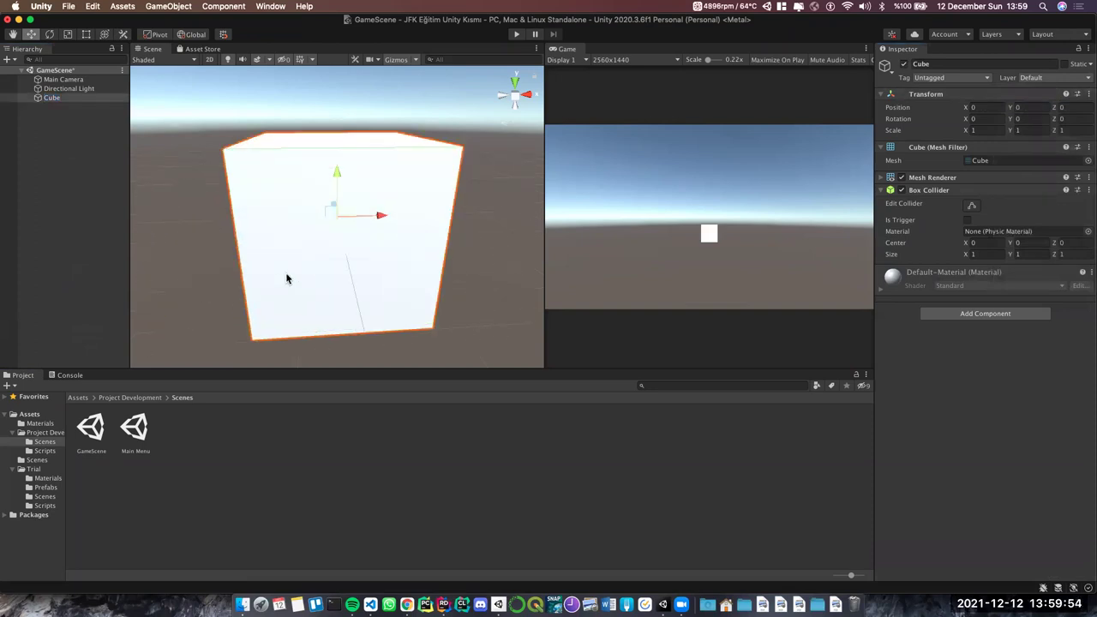
pyautogui.moveTo(396, 202)
pyautogui.keyDown('alt'); pyautogui.mouseDown()
pyautogui.moveTo(396, 224)
pyautogui.moveTo(283, 297)
pyautogui.moveTo(370, 264)
pyautogui.moveTo(407, 271)
pyautogui.moveTo(403, 259)
pyautogui.mouseUp(); pyautogui.keyUp('alt')
pyautogui.press('e')
pyautogui.press('w')
pyautogui.press('e')
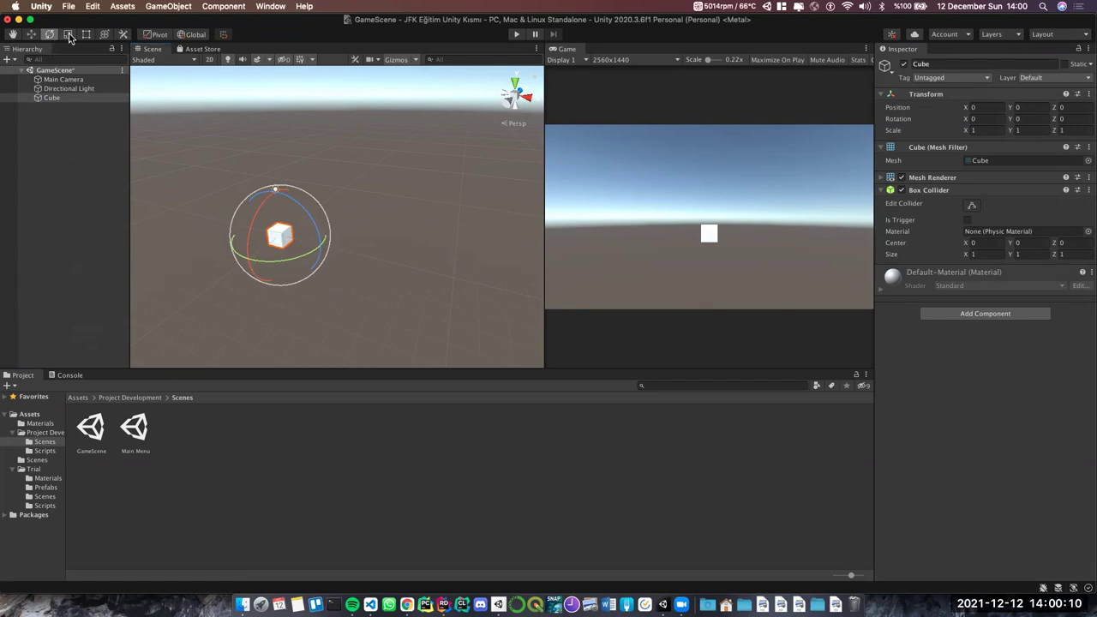
# Scale the cube to 11.74 × 1 × 2.15 and lower it to Y -1.21
pyautogui.click(70, 38)
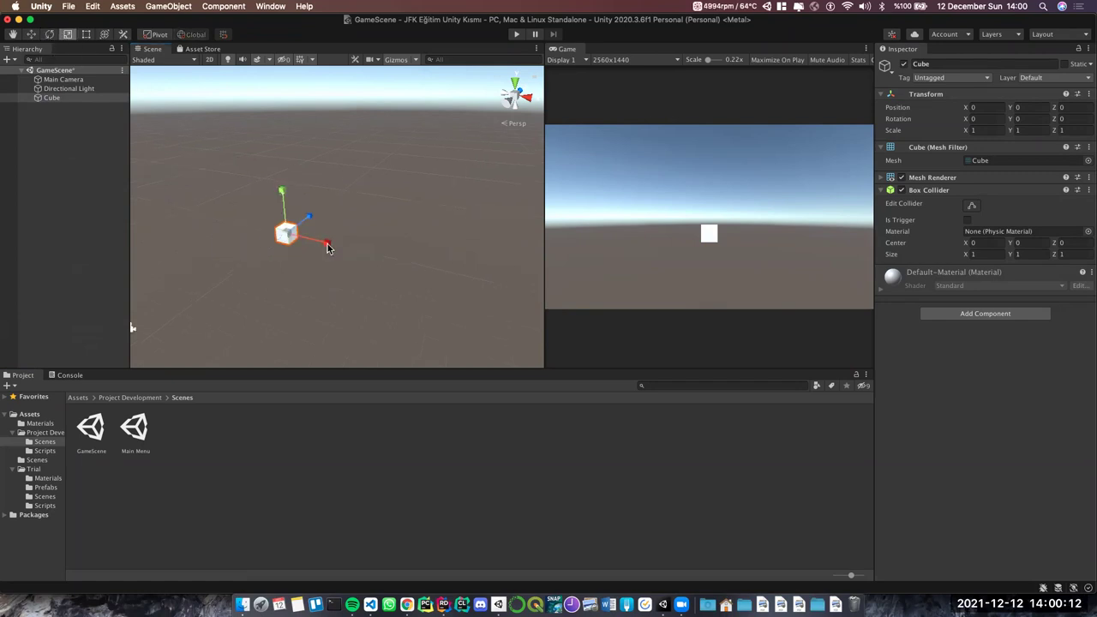
pyautogui.moveTo(327, 247); pyautogui.dragTo(732, 276)
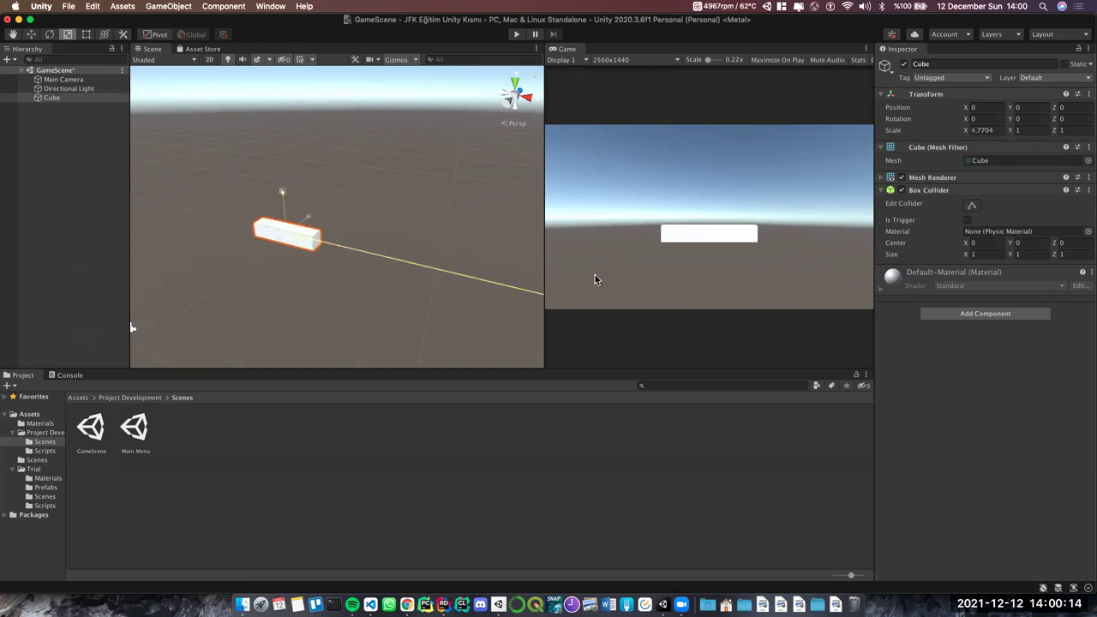
pyautogui.press('w')
pyautogui.moveTo(282, 194)
pyautogui.mouseDown()
pyautogui.moveTo(332, 263)
pyautogui.moveTo(364, 273)
pyautogui.mouseUp()
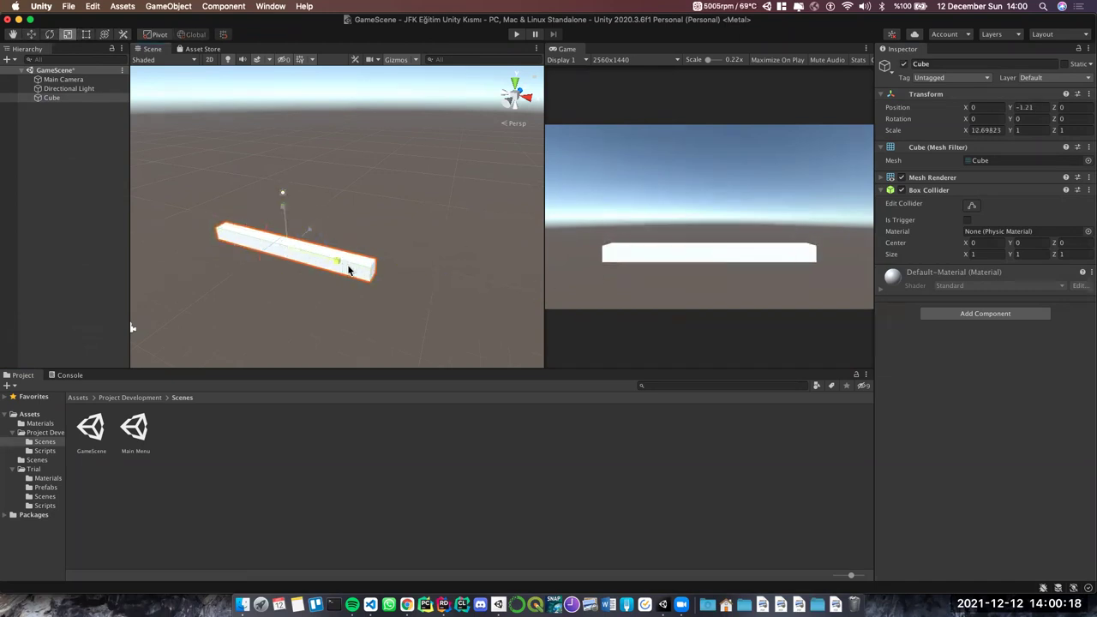
pyautogui.moveTo(311, 235); pyautogui.dragTo(322, 219)
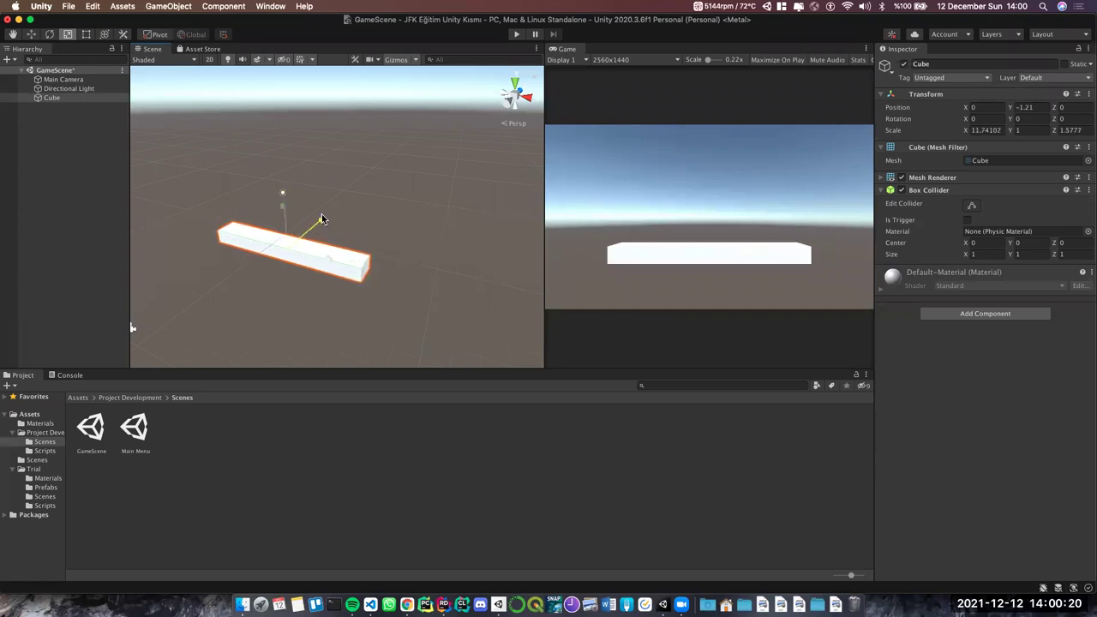
pyautogui.moveTo(322, 220); pyautogui.dragTo(330, 201, button='middle')
pyautogui.moveTo(330, 201)
pyautogui.keyDown('alt'); pyautogui.mouseDown()
pyautogui.moveTo(285, 222)
pyautogui.moveTo(328, 225)
pyautogui.mouseUp(); pyautogui.keyUp('alt')
pyautogui.press('r')
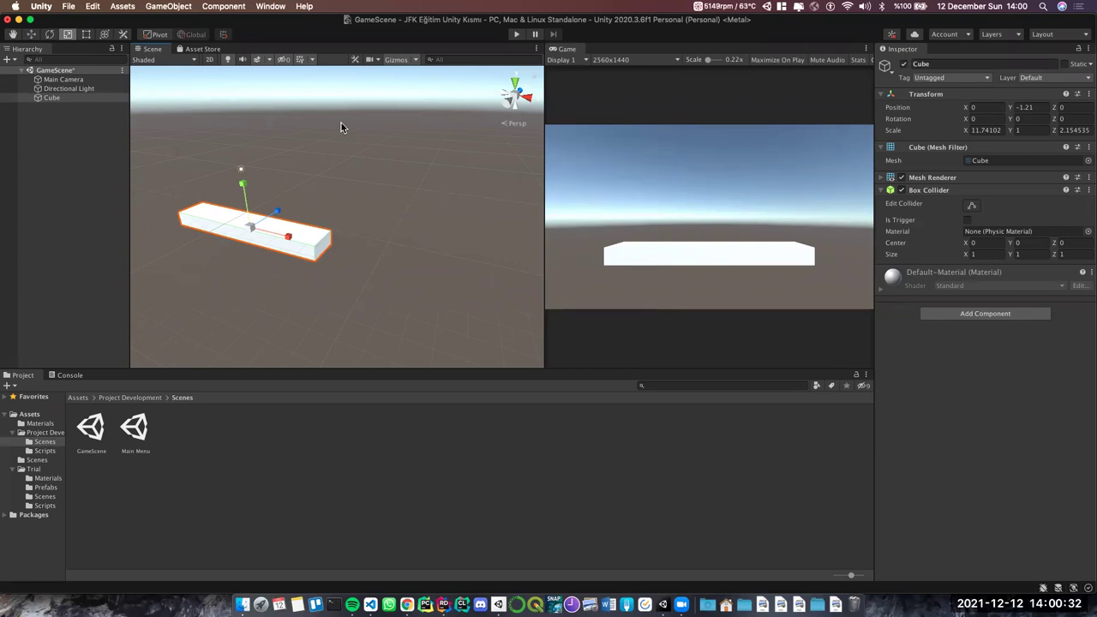
pyautogui.click(211, 61)
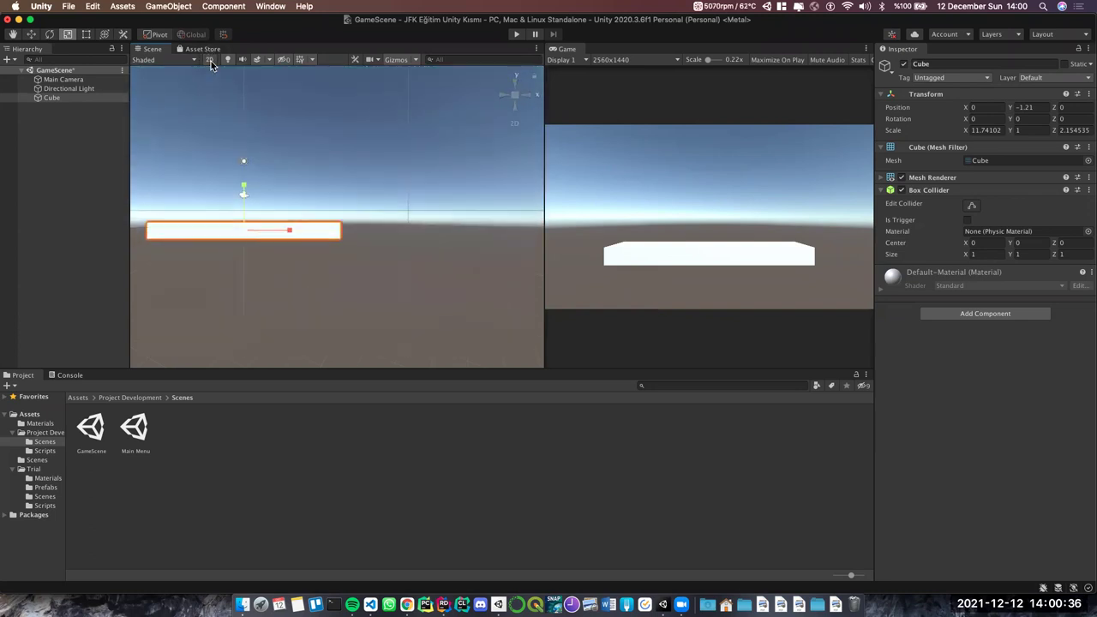
pyautogui.click(211, 60)
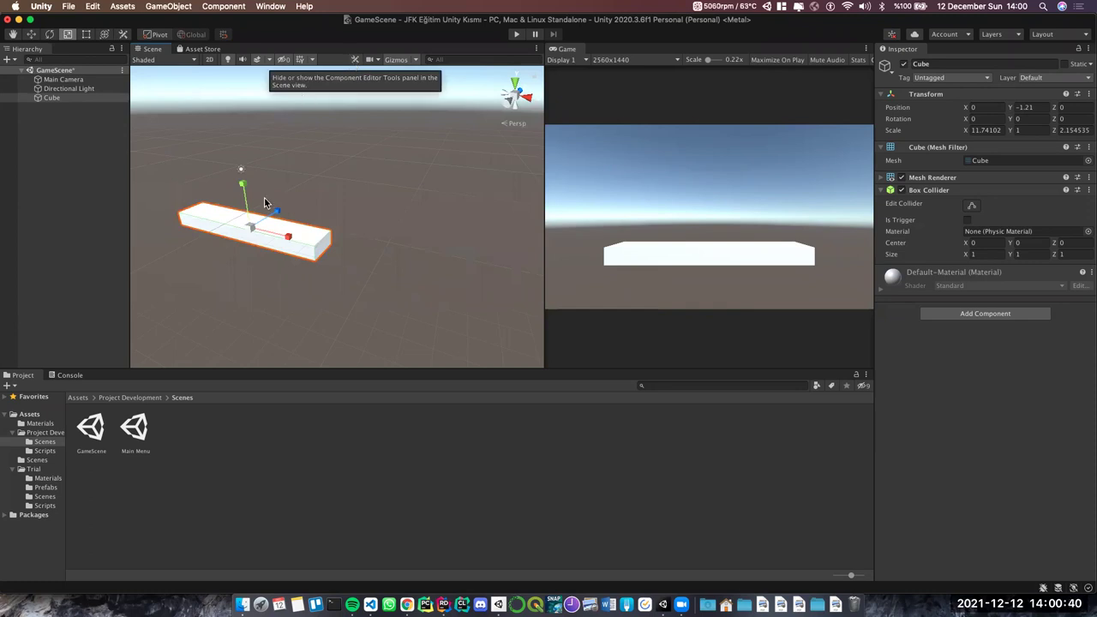
pyautogui.scroll(-1, 274, 210)
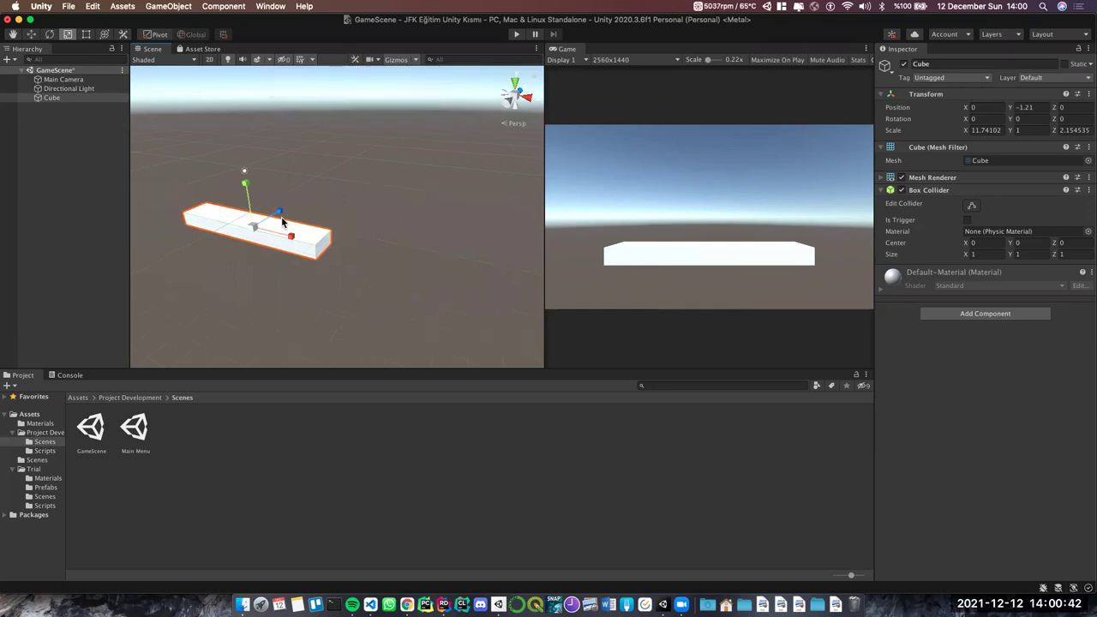
# Drag the objExport model from the Assets folder into the GameScene Hierarchy
pyautogui.press('e')
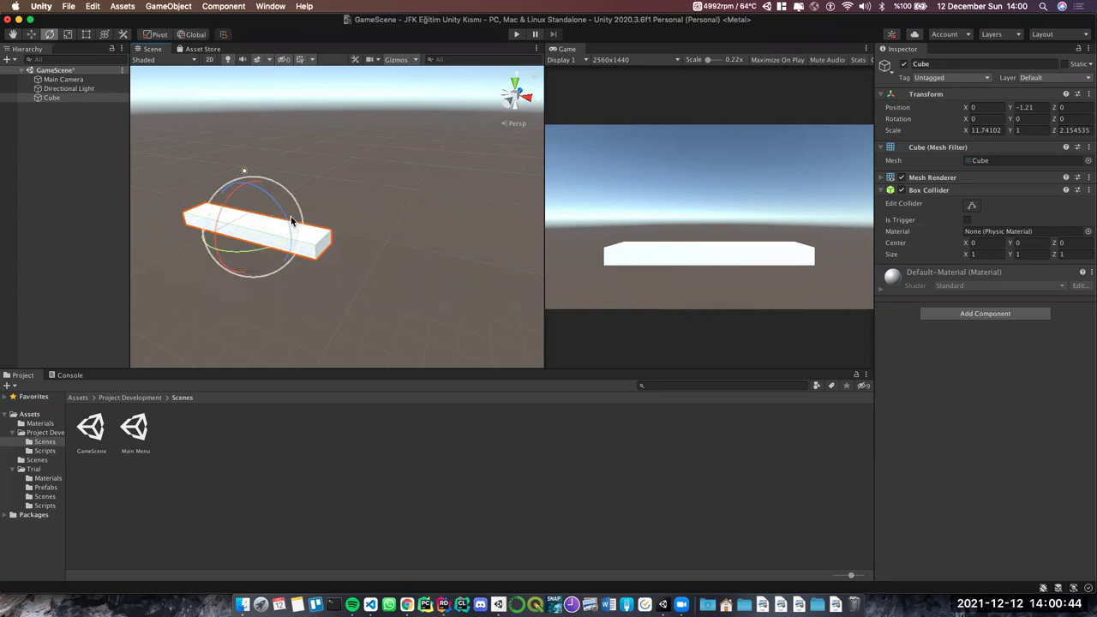
pyautogui.press('w')
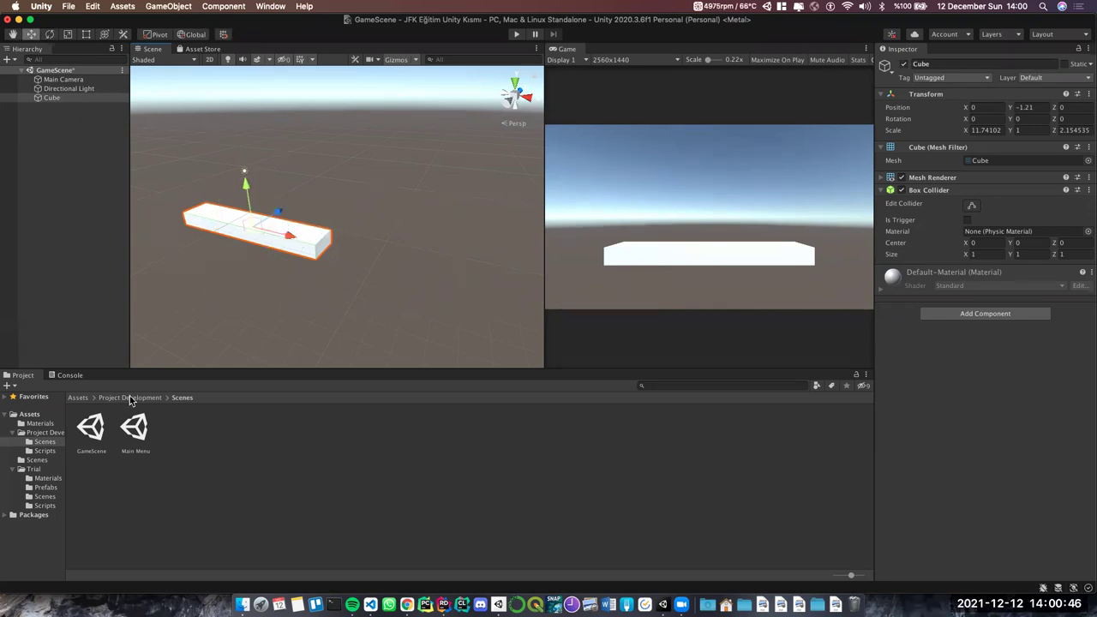
pyautogui.click(137, 399)
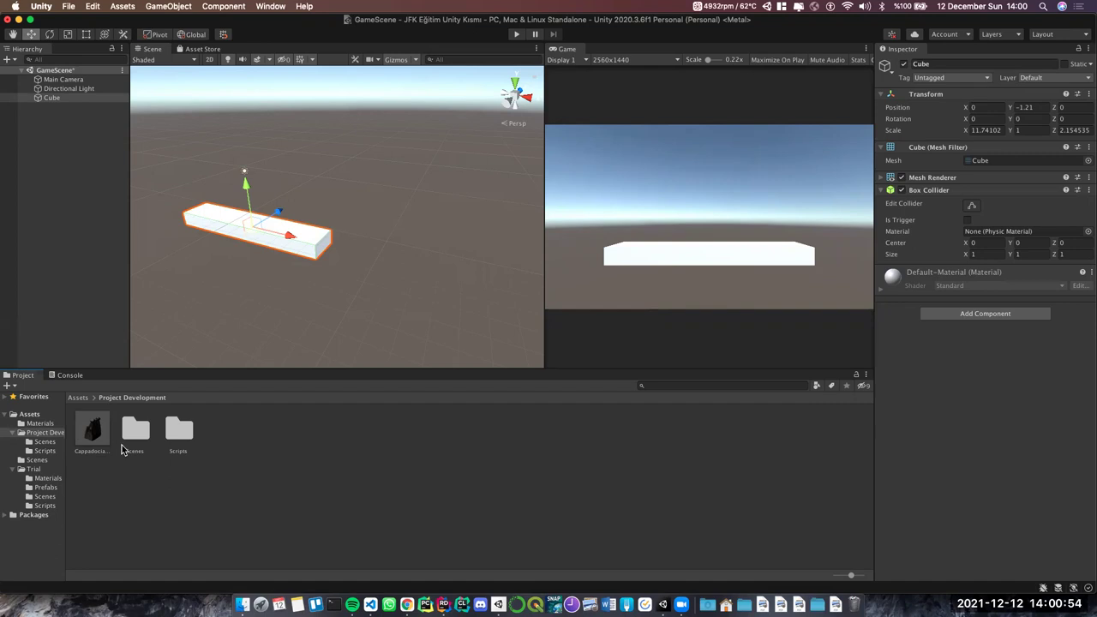
pyautogui.click(79, 399)
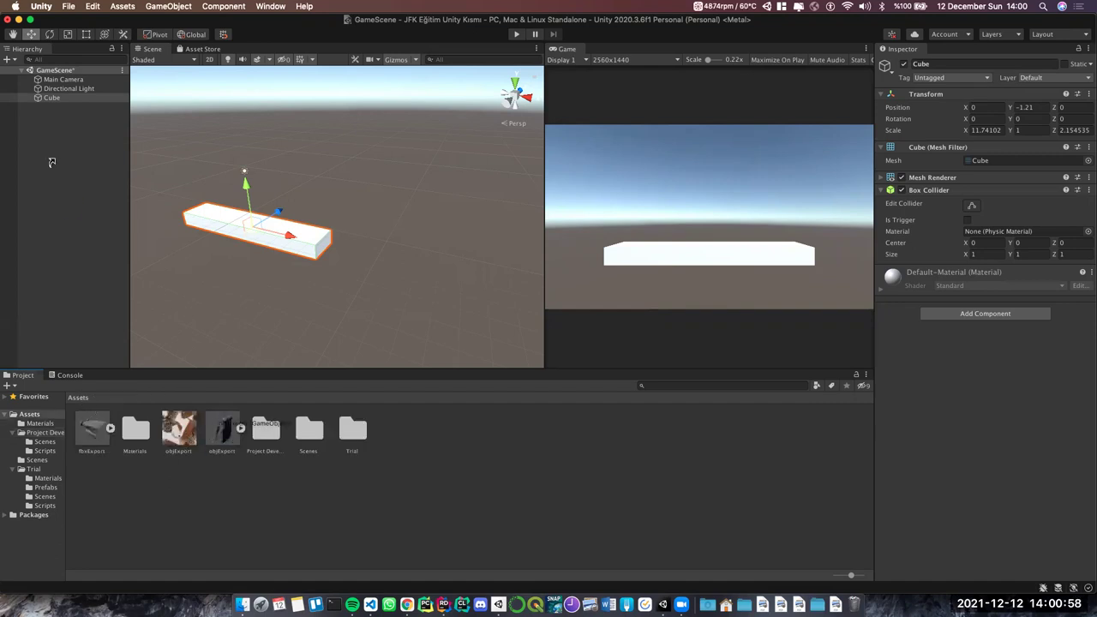
pyautogui.moveTo(224, 434); pyautogui.dragTo(60, 139)
pyautogui.scroll(-5, 243, 242)
# Move objExport onto the platform at position 0, 1.98, 8.57
pyautogui.scroll(-3, 283, 219)
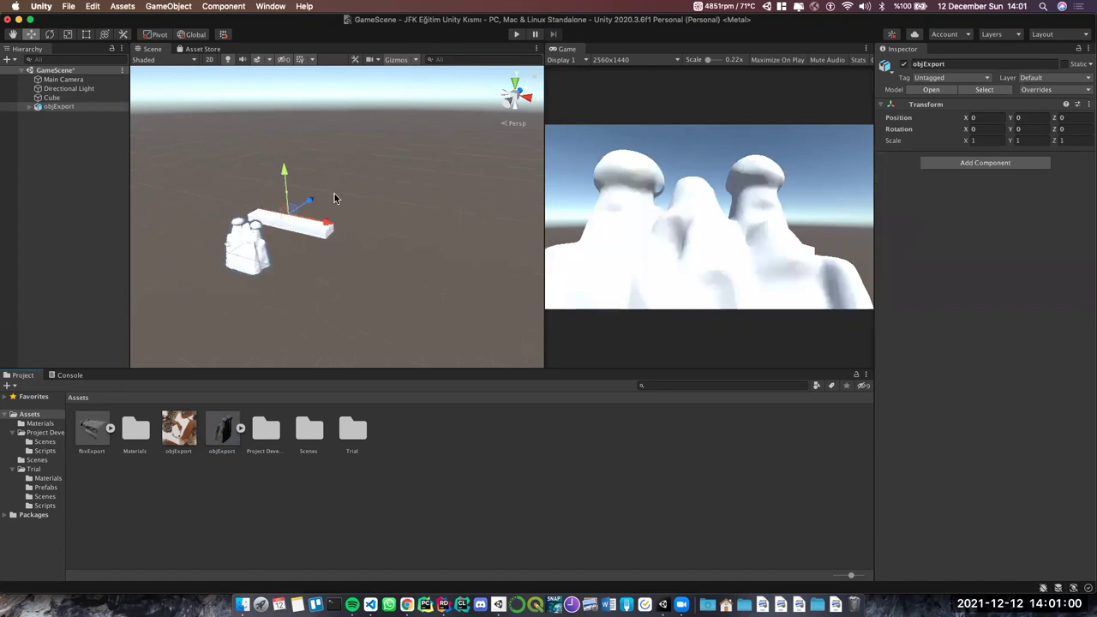
pyautogui.click(333, 195)
pyautogui.click(269, 242)
pyautogui.moveTo(318, 213); pyautogui.dragTo(356, 192)
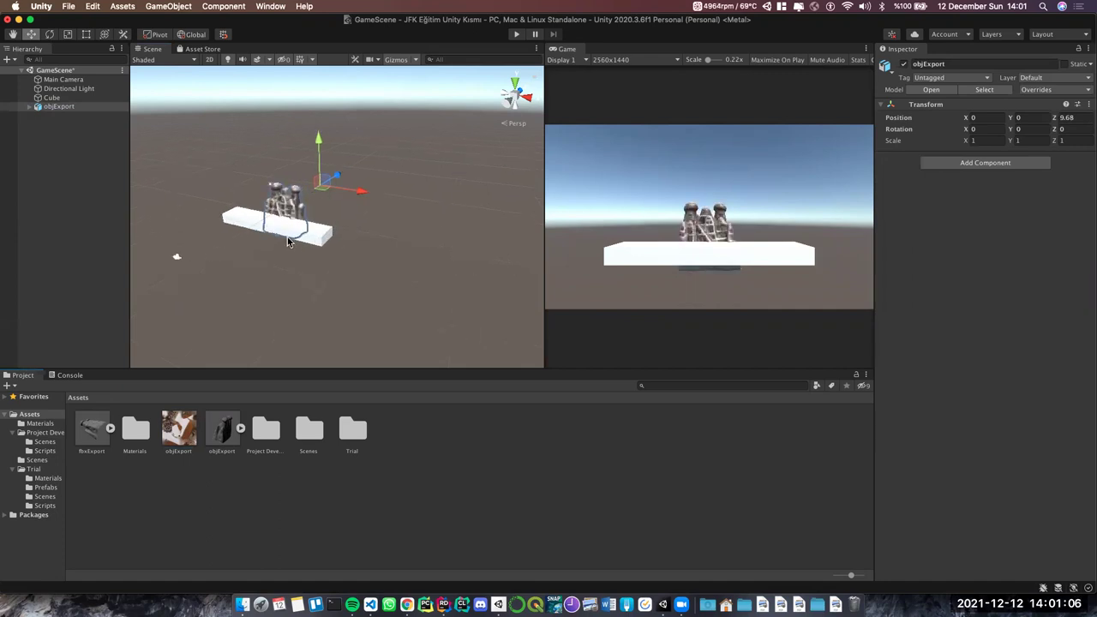
pyautogui.scroll(5, 287, 237)
pyautogui.moveTo(313, 127); pyautogui.dragTo(312, 105)
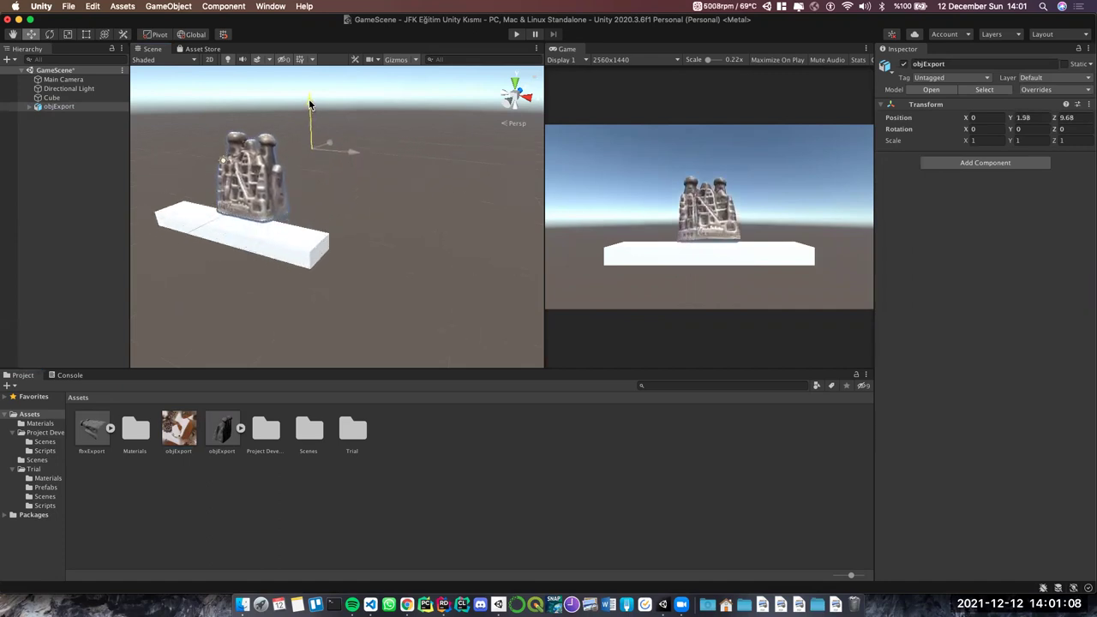
pyautogui.moveTo(326, 143); pyautogui.dragTo(184, 169)
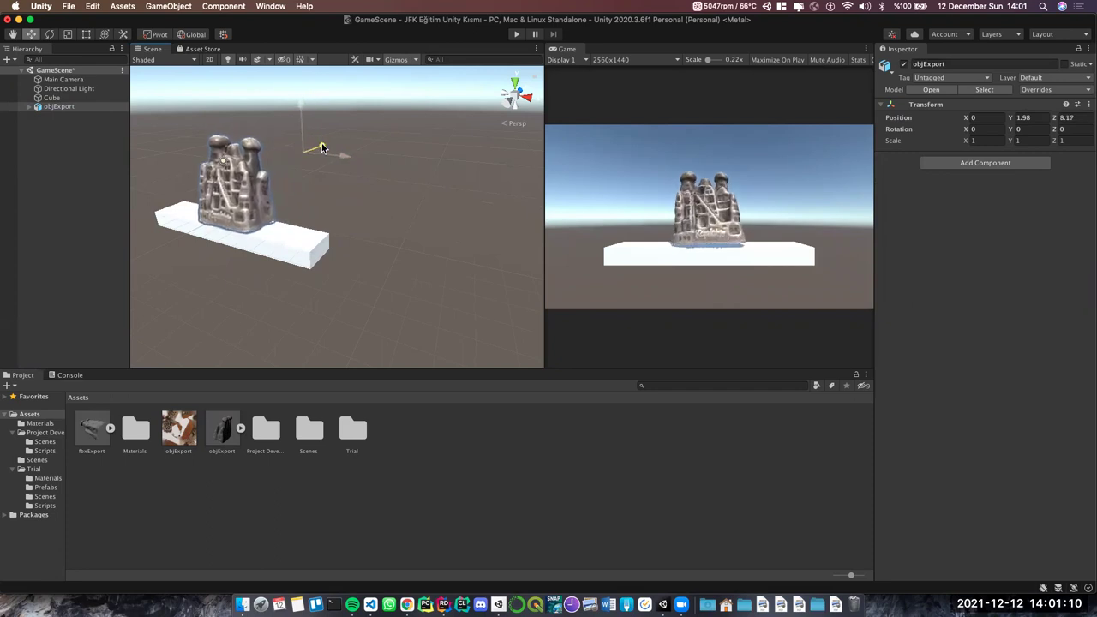
pyautogui.click(56, 107)
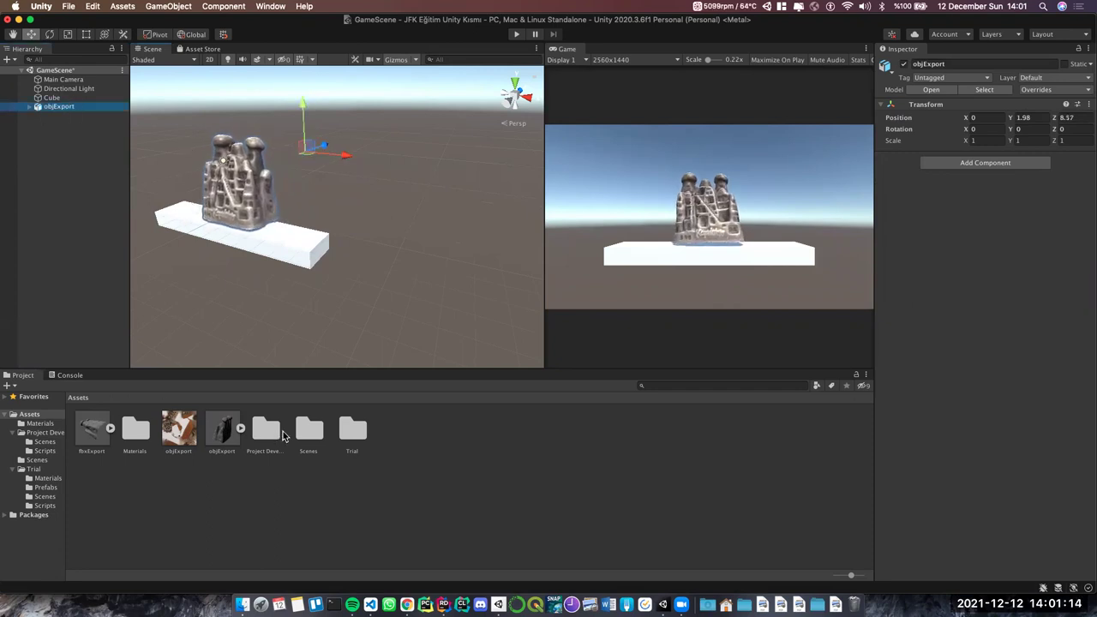
# Add a Cappadocia prefab instance, CappadociaObj 1, from the Project Development folder into the scene
pyautogui.doubleClick(282, 434)
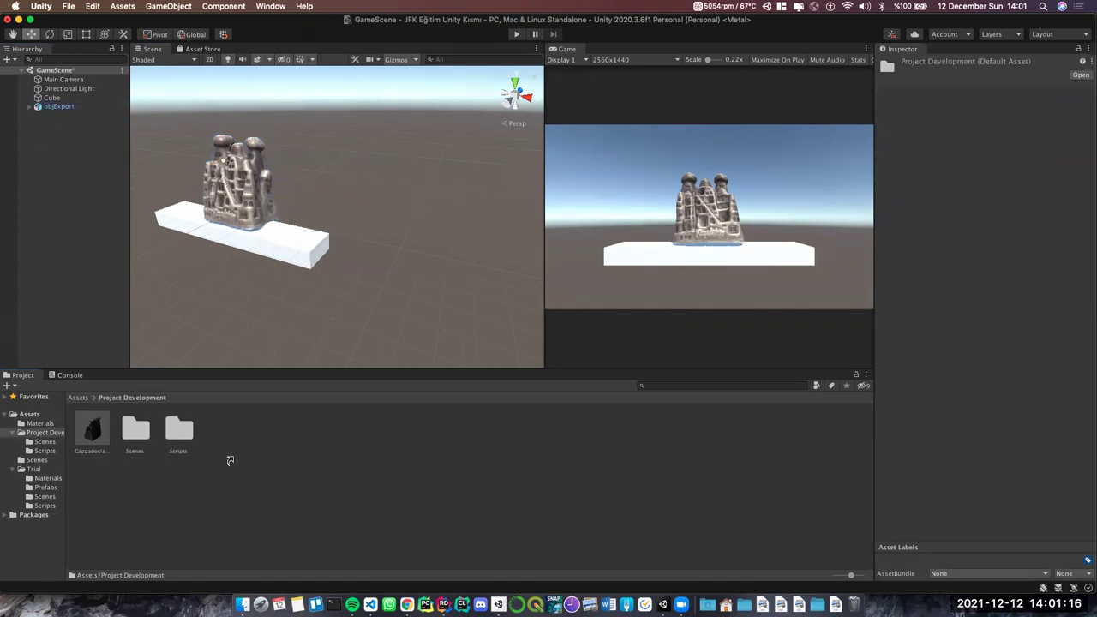
pyautogui.moveTo(230, 461); pyautogui.dragTo(54, 108)
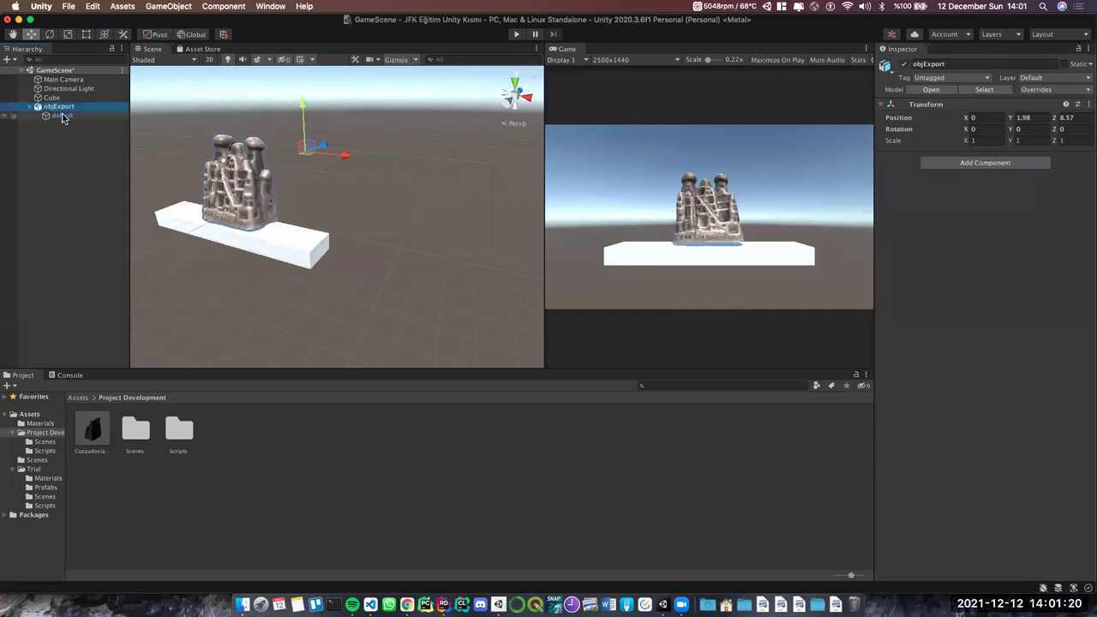
pyautogui.click(78, 397)
pyautogui.click(29, 106)
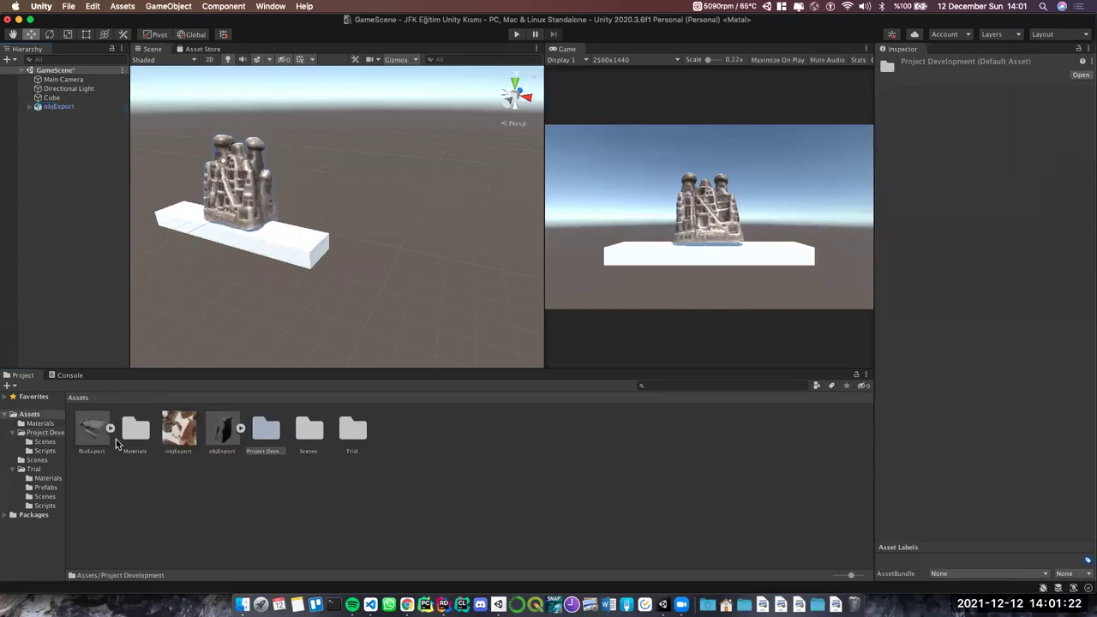
pyautogui.doubleClick(261, 432)
pyautogui.click(34, 107)
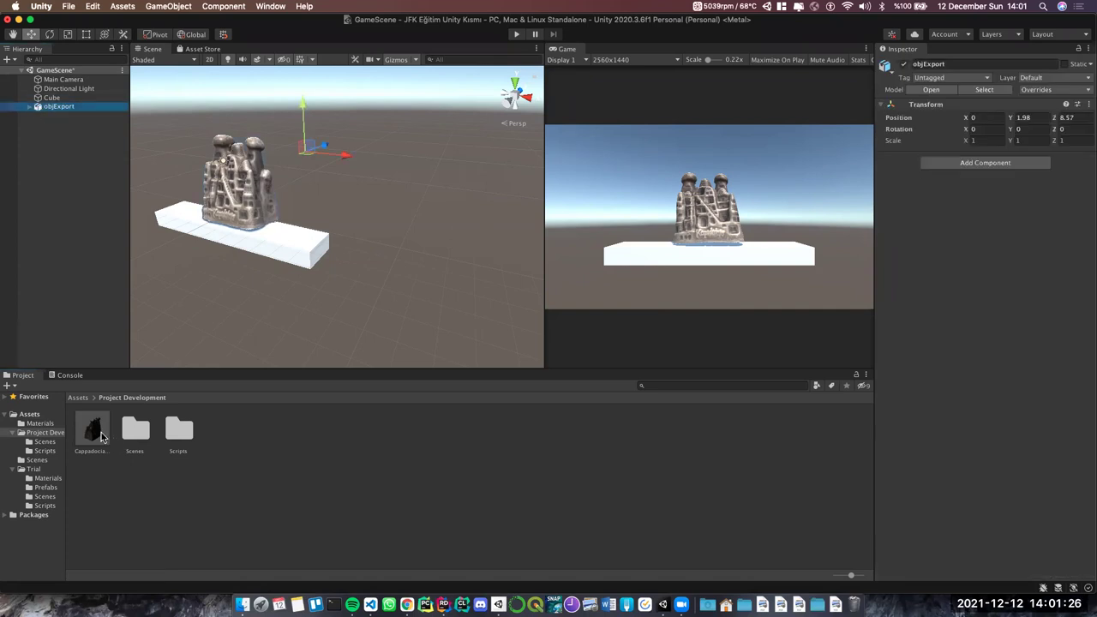
pyautogui.moveTo(101, 437); pyautogui.dragTo(60, 175)
# Move CappadociaObj 1 right and up beside the first model, and nudge objExport to Z 8.42
pyautogui.moveTo(349, 167); pyautogui.dragTo(425, 171)
pyautogui.moveTo(374, 120); pyautogui.dragTo(375, 96)
pyautogui.click(60, 107)
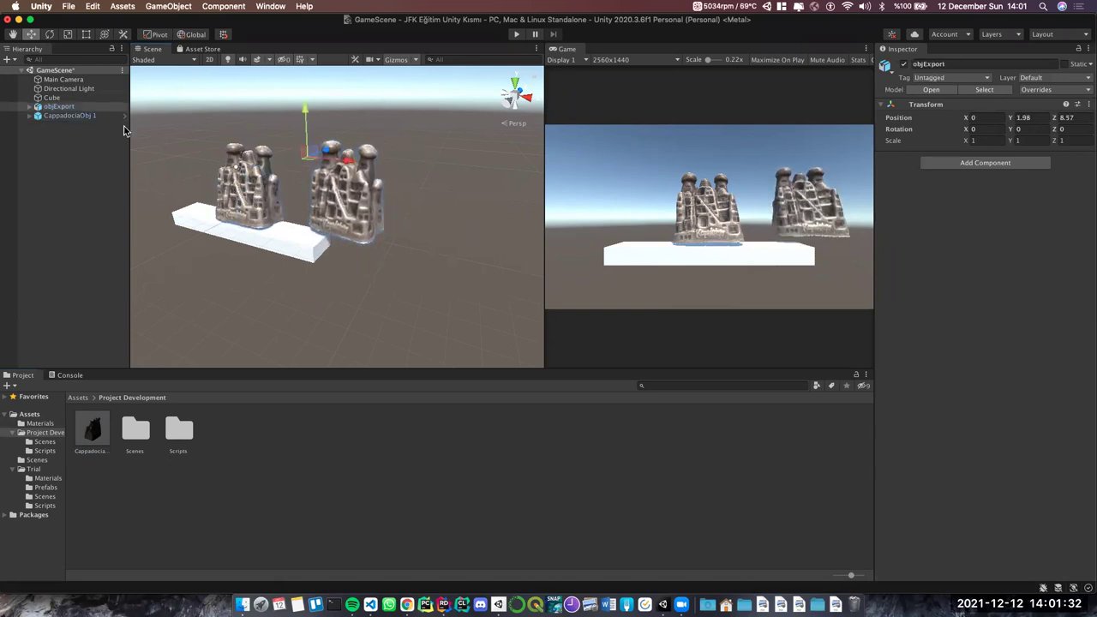
pyautogui.moveTo(330, 151); pyautogui.dragTo(325, 150)
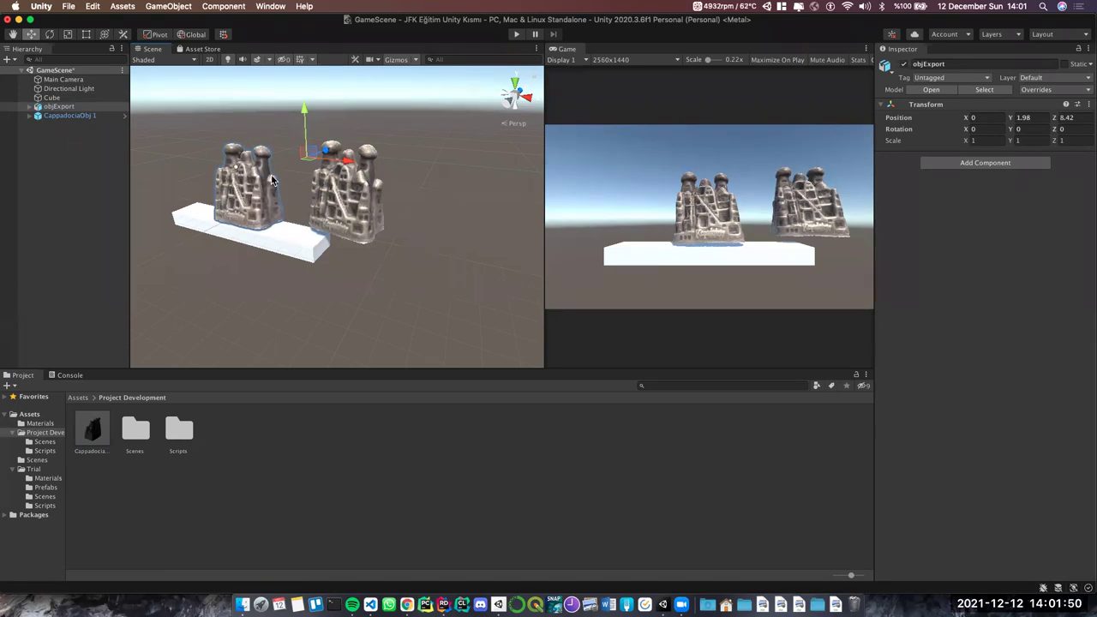
# Drop an extra objExport copy into the scene from Assets, then undo it
pyautogui.click(82, 397)
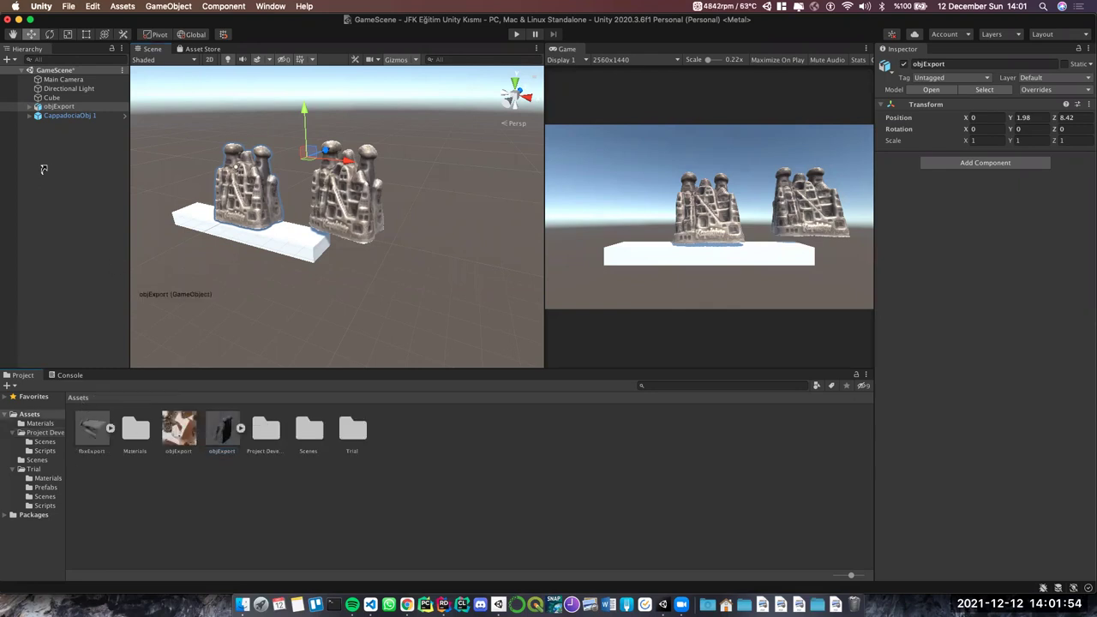
pyautogui.moveTo(221, 429); pyautogui.dragTo(142, 296)
pyautogui.scroll(-3, 240, 296)
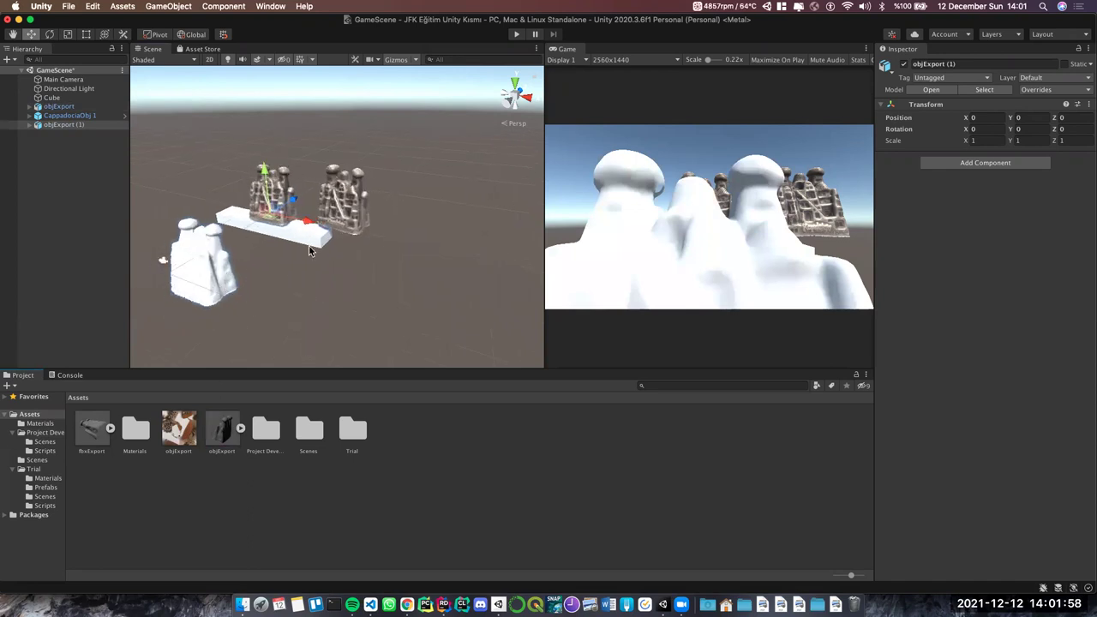
pyautogui.press('super+z')
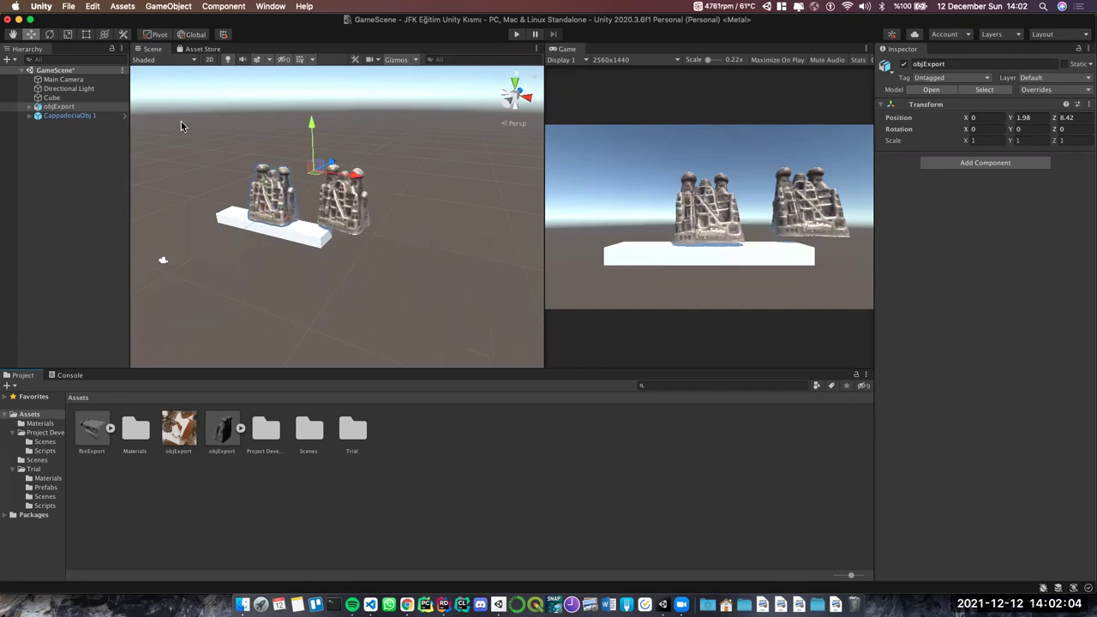
# Slide CappadociaObj 1 left along X to X 1.03, over the objExport model
pyautogui.click(103, 115)
pyautogui.click(93, 107)
pyautogui.click(98, 116)
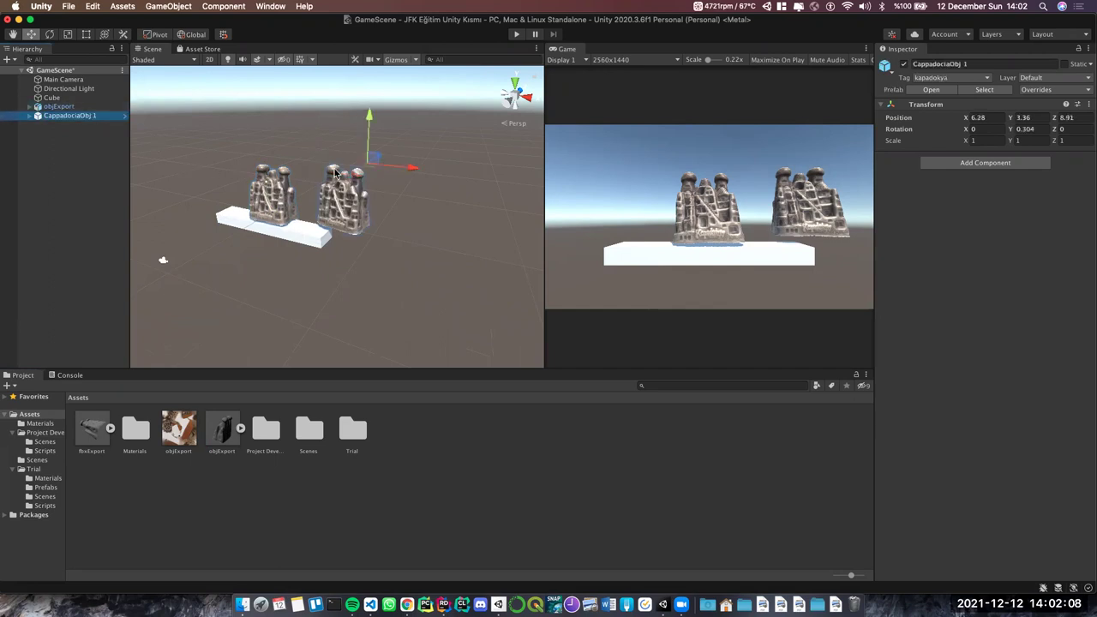
pyautogui.moveTo(444, 169); pyautogui.dragTo(359, 169)
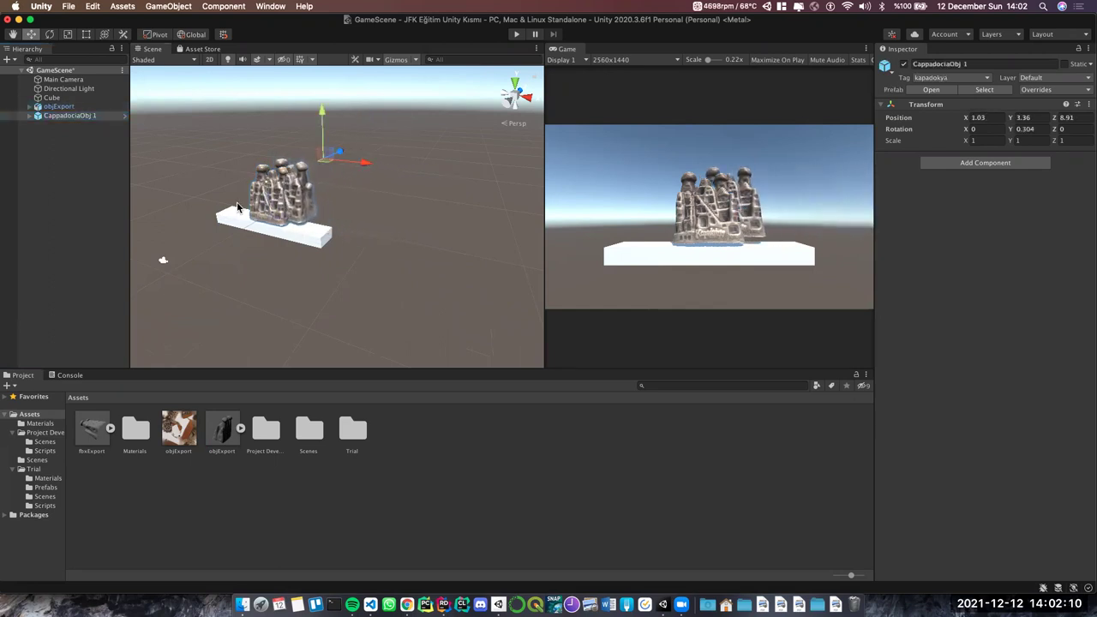
# Delete the objExport object from the Hierarchy
pyautogui.click(77, 97)
pyautogui.rightClick(86, 106)
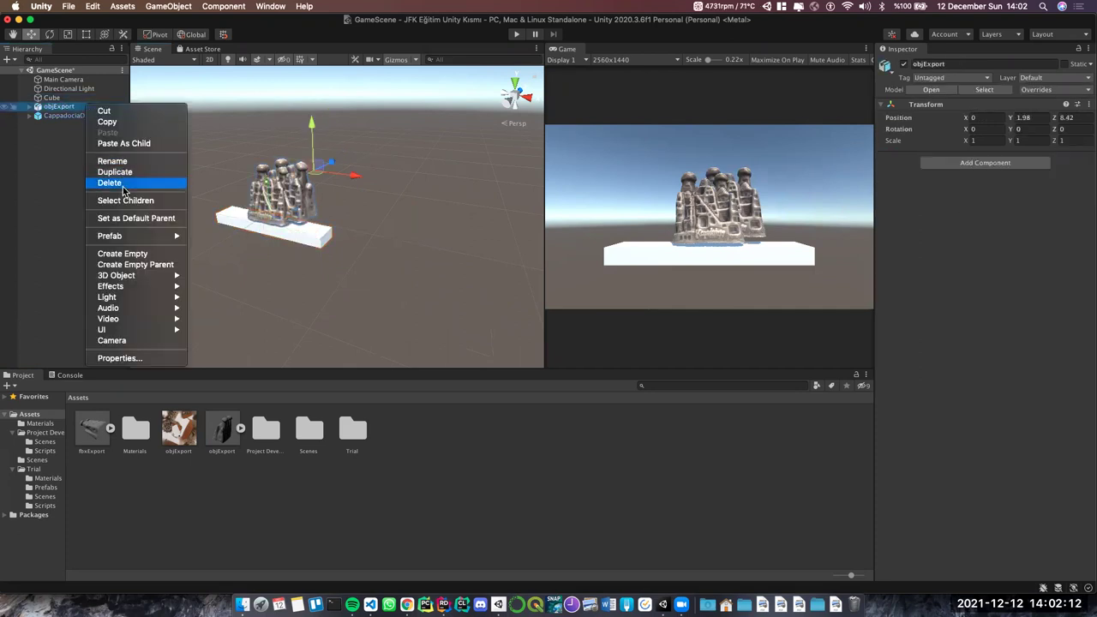
pyautogui.click(124, 182)
# Set CappadociaObj 1's scale to 0.5 on X, Y and Z, lowering it toward platform height
pyautogui.doubleClick(90, 106)
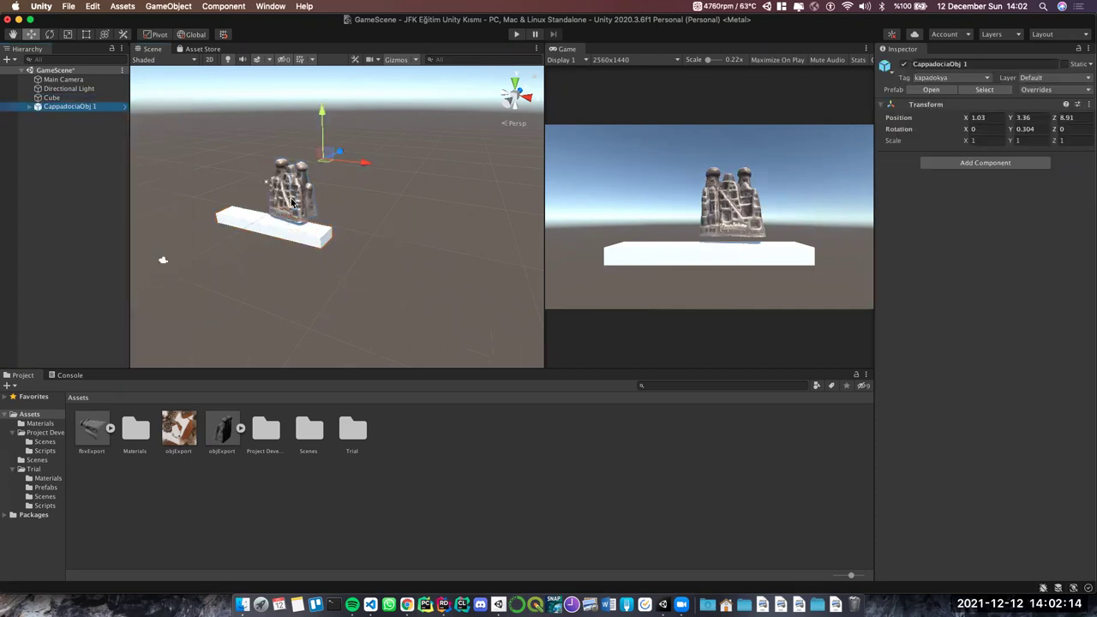
pyautogui.moveTo(314, 95)
pyautogui.mouseDown()
pyautogui.moveTo(343, 130)
pyautogui.moveTo(301, 129)
pyautogui.moveTo(280, 98)
pyautogui.mouseUp()
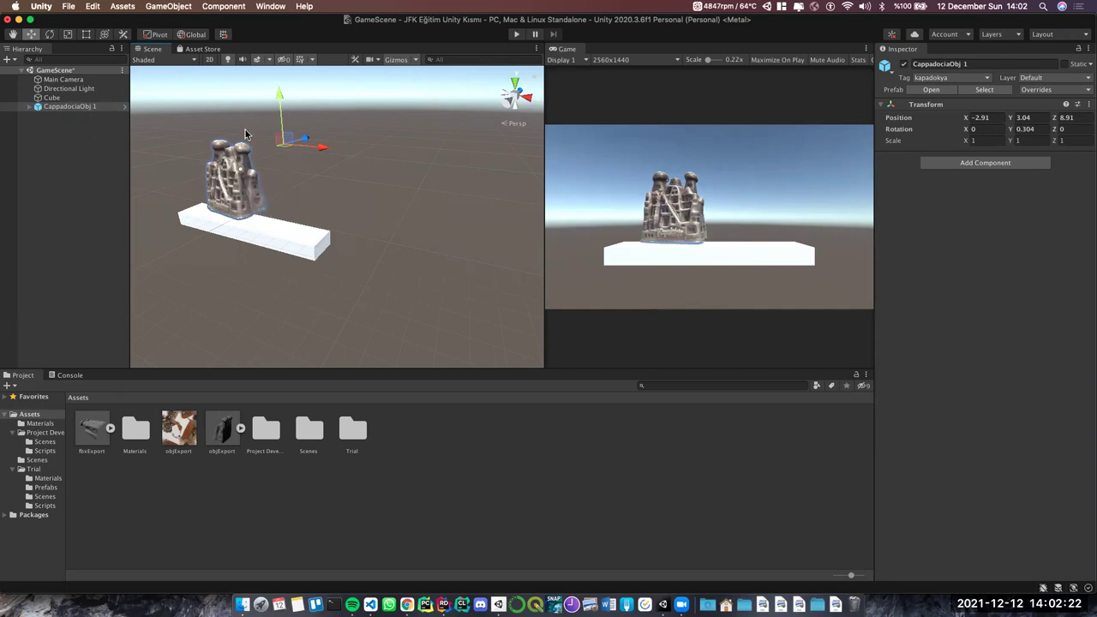
pyautogui.write('0.5')
pyautogui.press('Tab')
pyautogui.write('0.5')
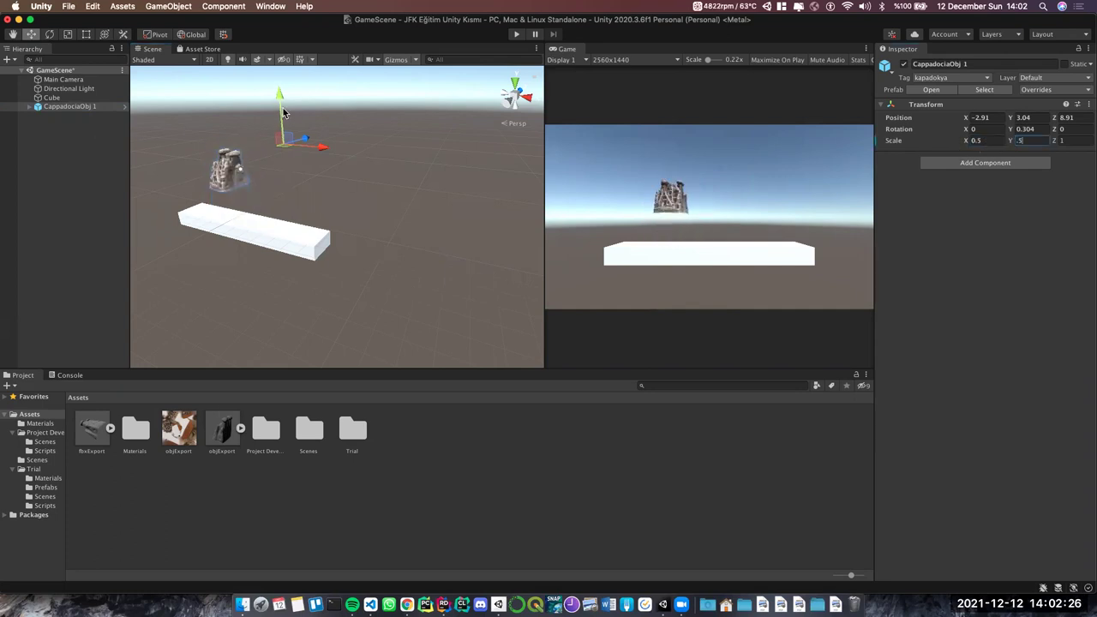
pyautogui.moveTo(283, 114); pyautogui.dragTo(284, 135)
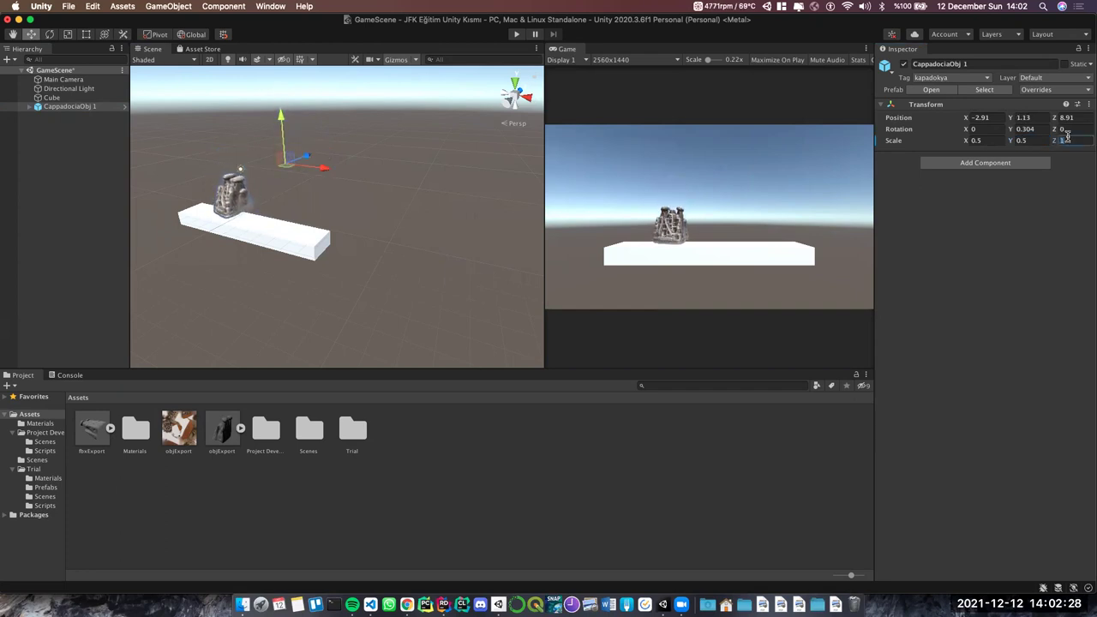
pyautogui.write('0.5')
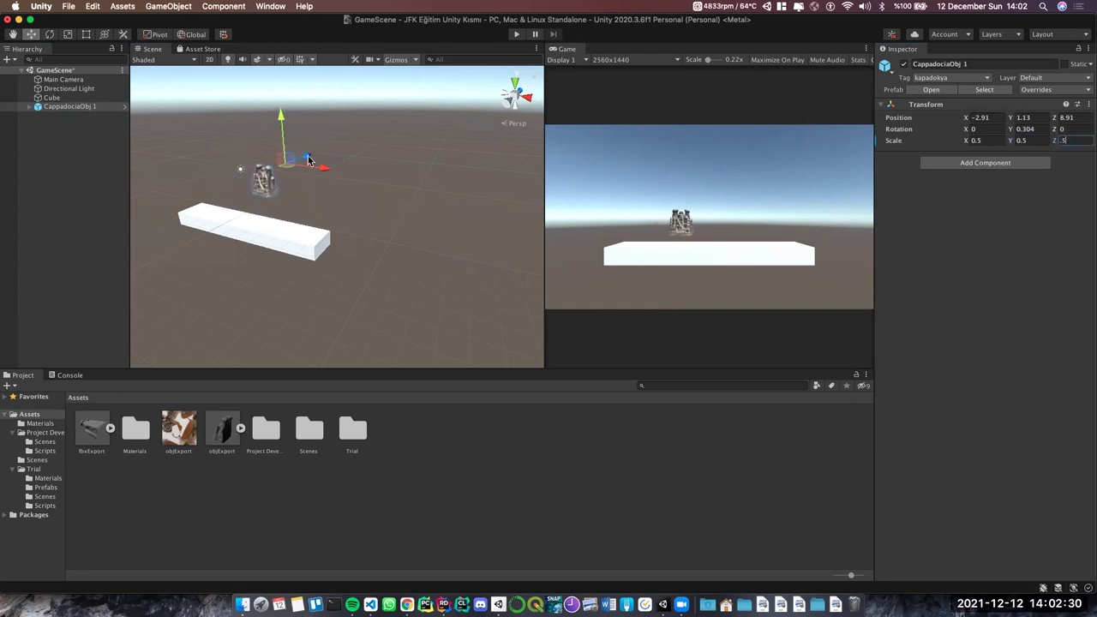
# Slide the model onto the white platform at -0.31, 1.16, 3.87 and view it from the front
pyautogui.moveTo(309, 161); pyautogui.dragTo(262, 230)
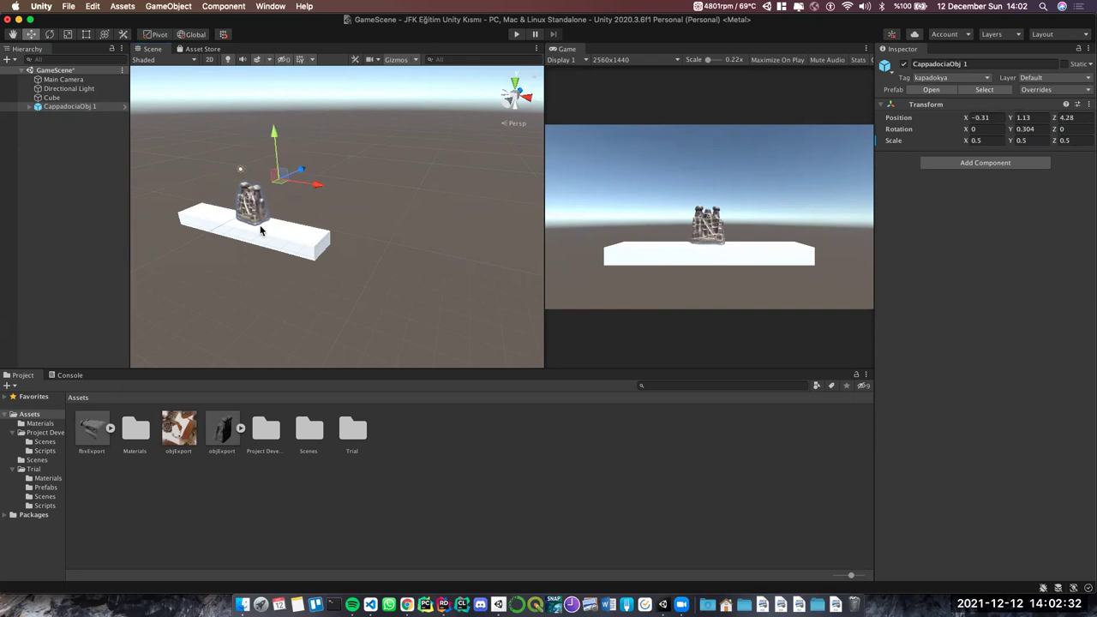
pyautogui.press('f')
pyautogui.moveTo(261, 230)
pyautogui.keyDown('alt'); pyautogui.mouseDown()
pyautogui.moveTo(523, 186)
pyautogui.moveTo(491, 193)
pyautogui.mouseUp(); pyautogui.keyUp('alt')
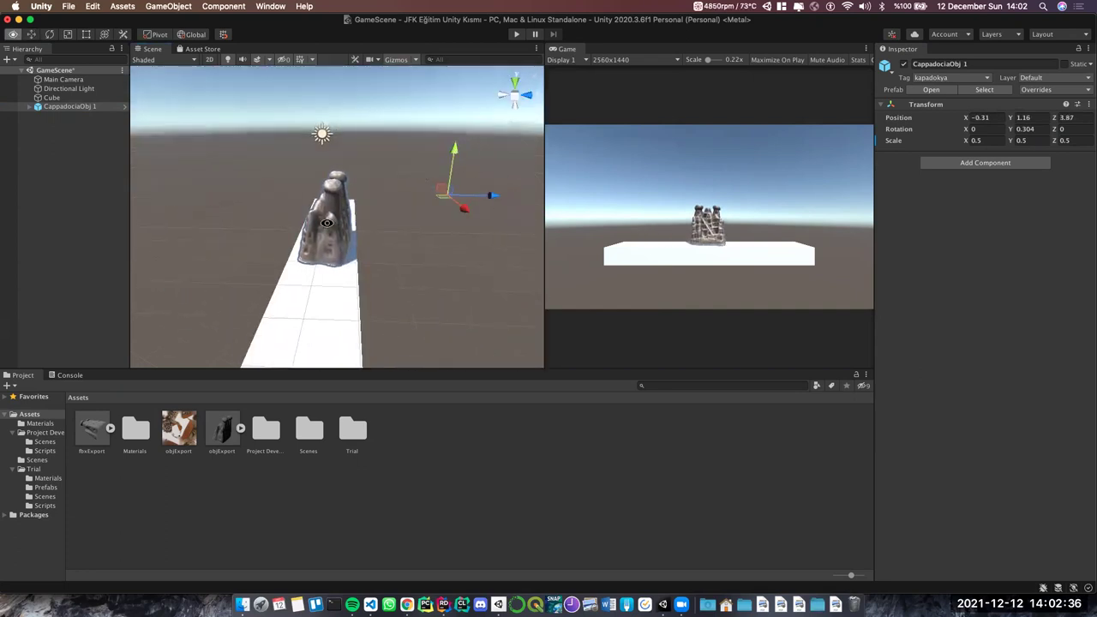
pyautogui.keyDown('alt'); pyautogui.moveTo(326, 222); pyautogui.dragTo(414, 232); pyautogui.keyUp('alt')
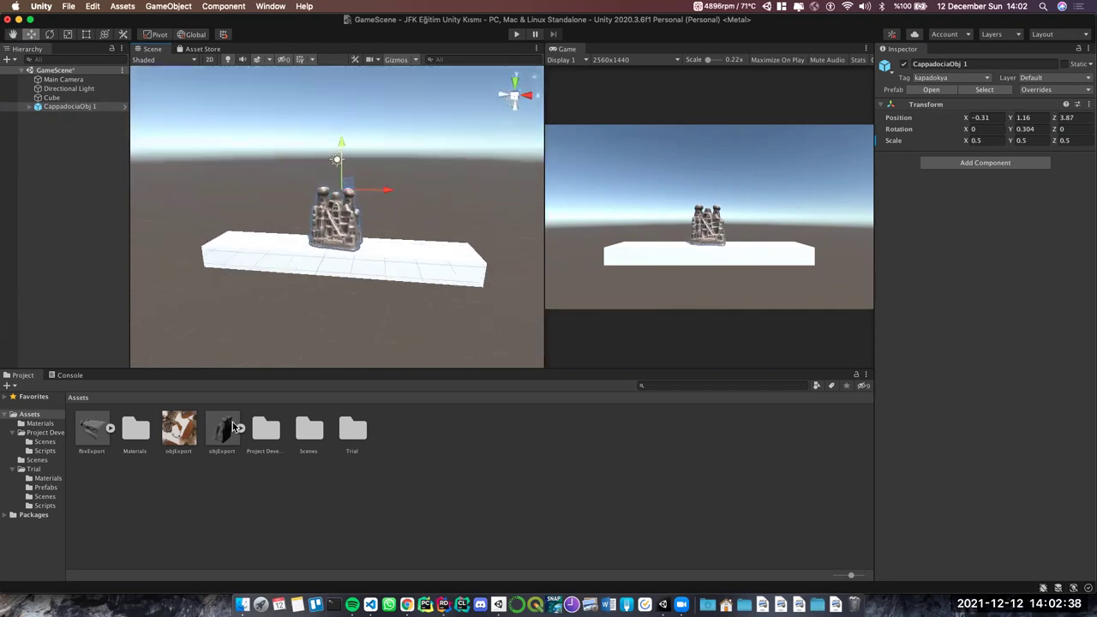
# Place a trial Cappadocia prefab copy, move it right, then delete the CappadociaObj 1 (1) copy
pyautogui.doubleClick(266, 428)
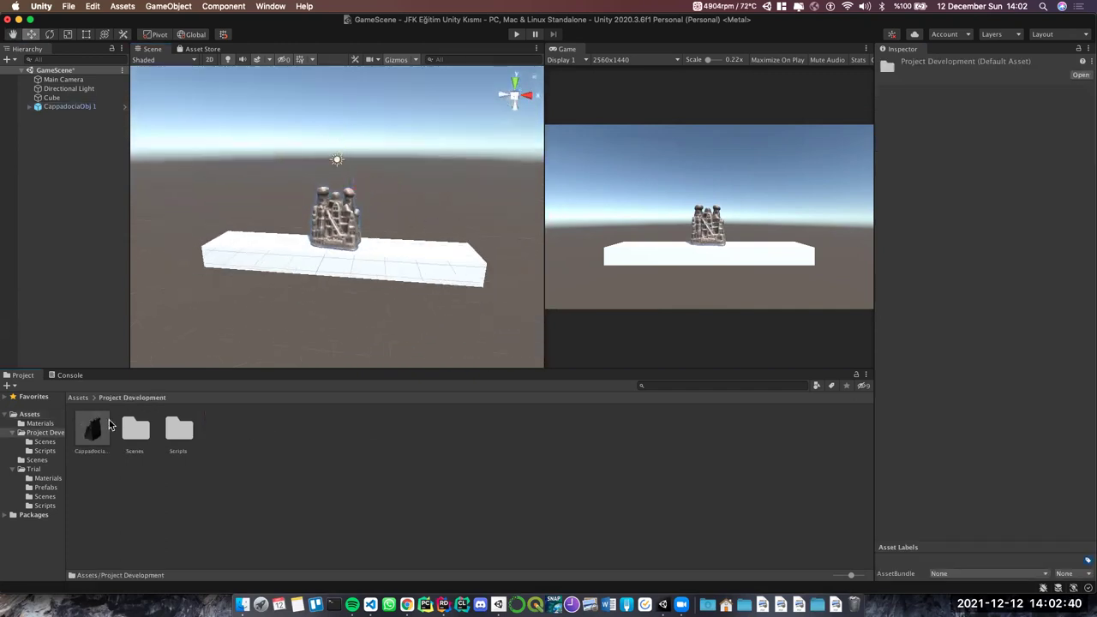
pyautogui.moveTo(109, 425); pyautogui.dragTo(353, 244)
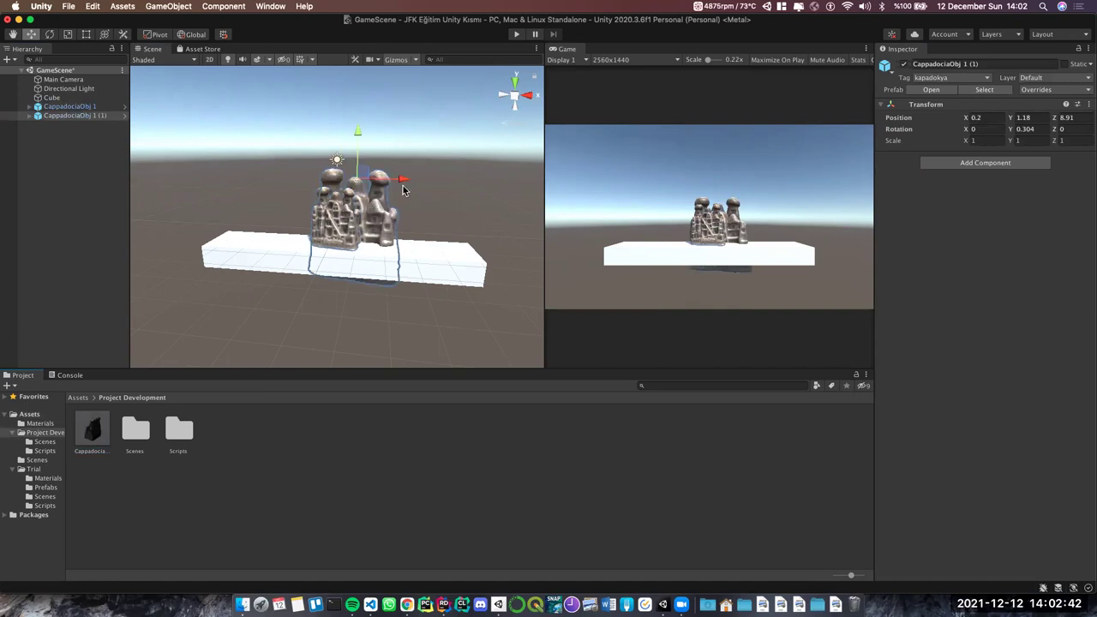
pyautogui.moveTo(404, 189); pyautogui.dragTo(467, 190)
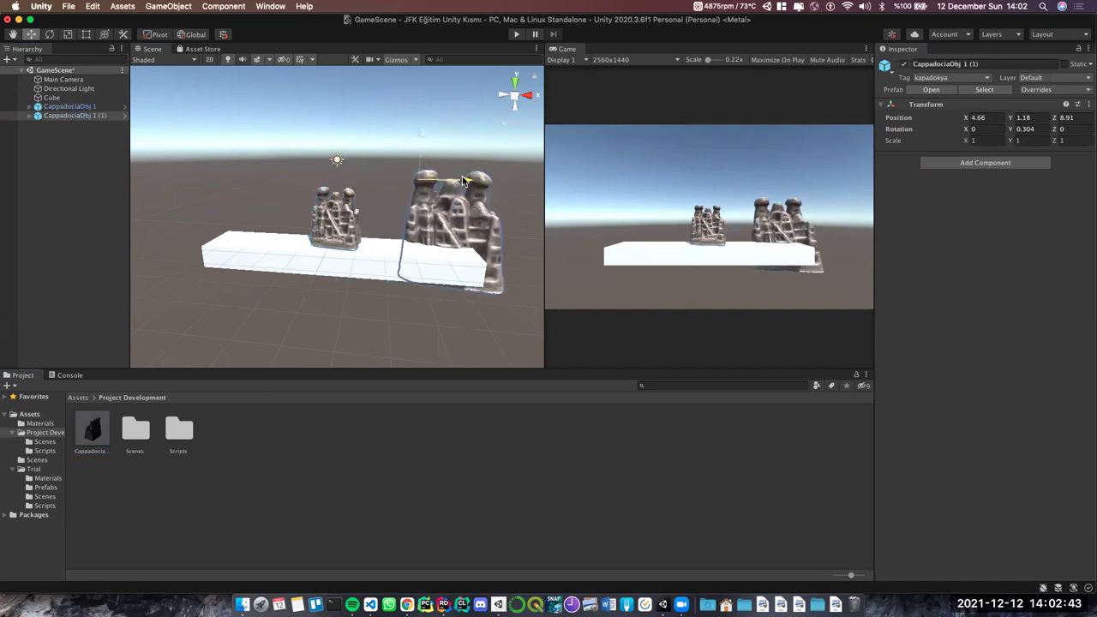
pyautogui.rightClick(89, 115)
pyautogui.click(111, 196)
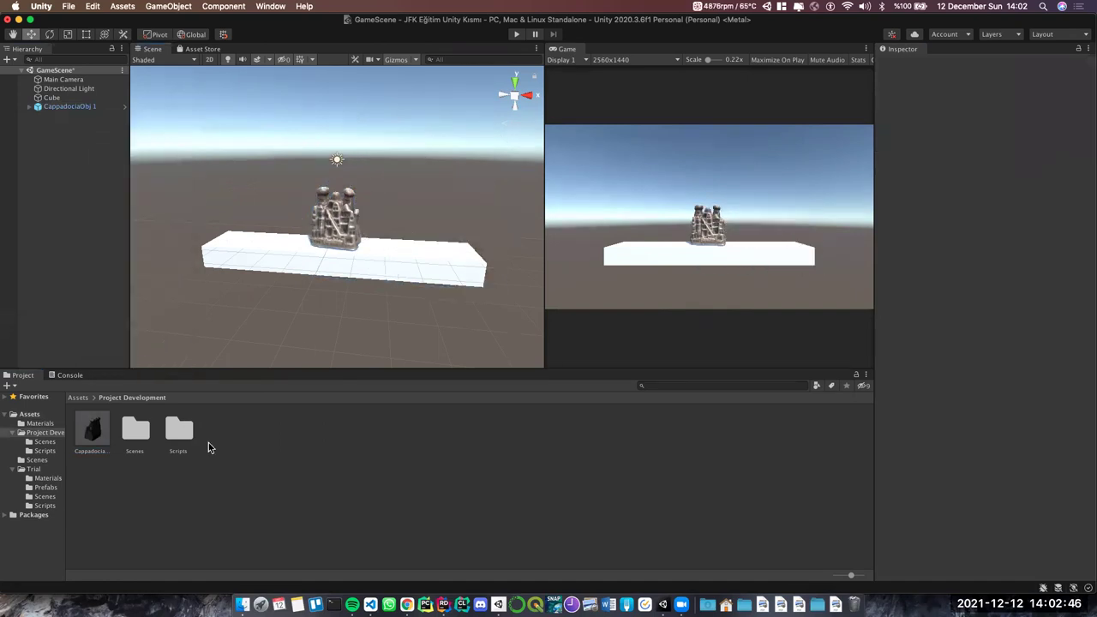
# Apply All of CappadociaObj 1's transform overrides, including the 0.5 scale, to its prefab
pyautogui.click(68, 106)
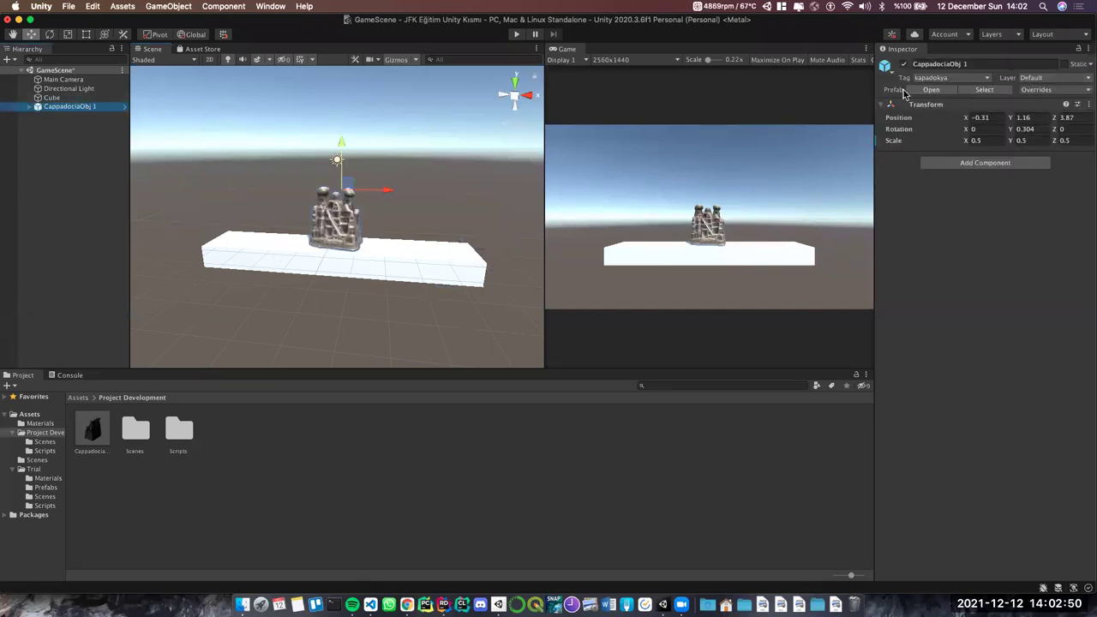
pyautogui.click(52, 98)
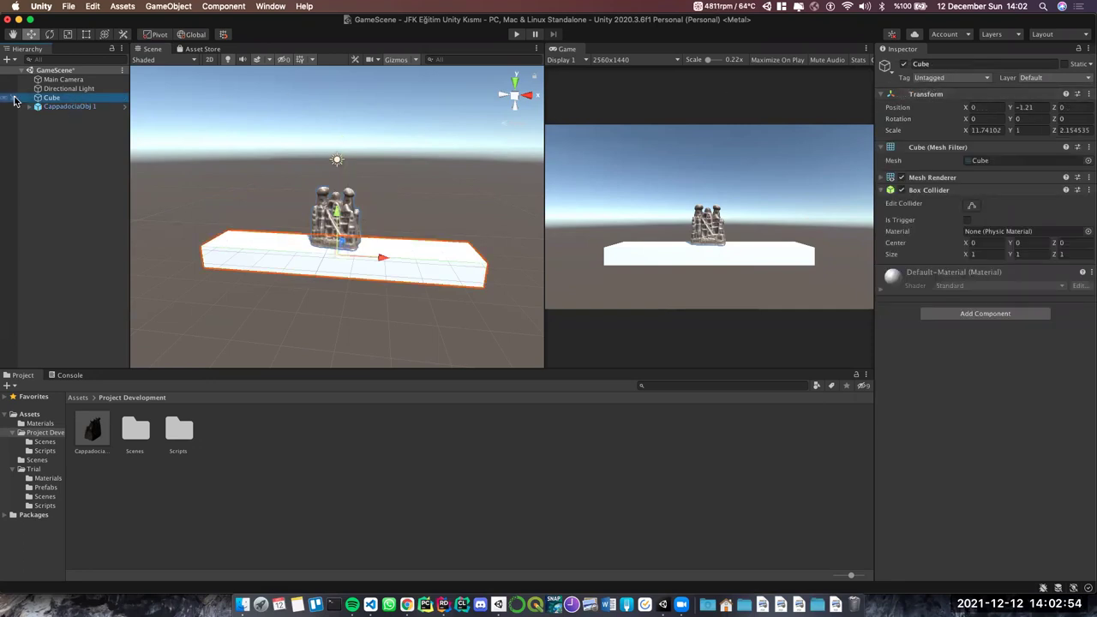
pyautogui.click(56, 107)
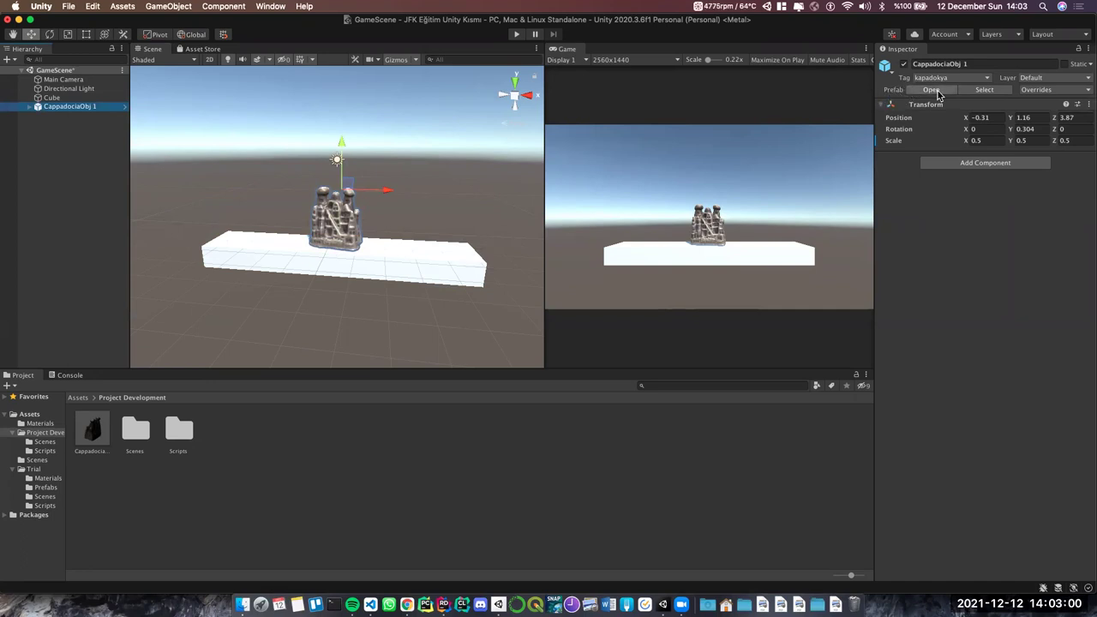
pyautogui.click(1059, 91)
pyautogui.click(1059, 91)
pyautogui.click(1060, 92)
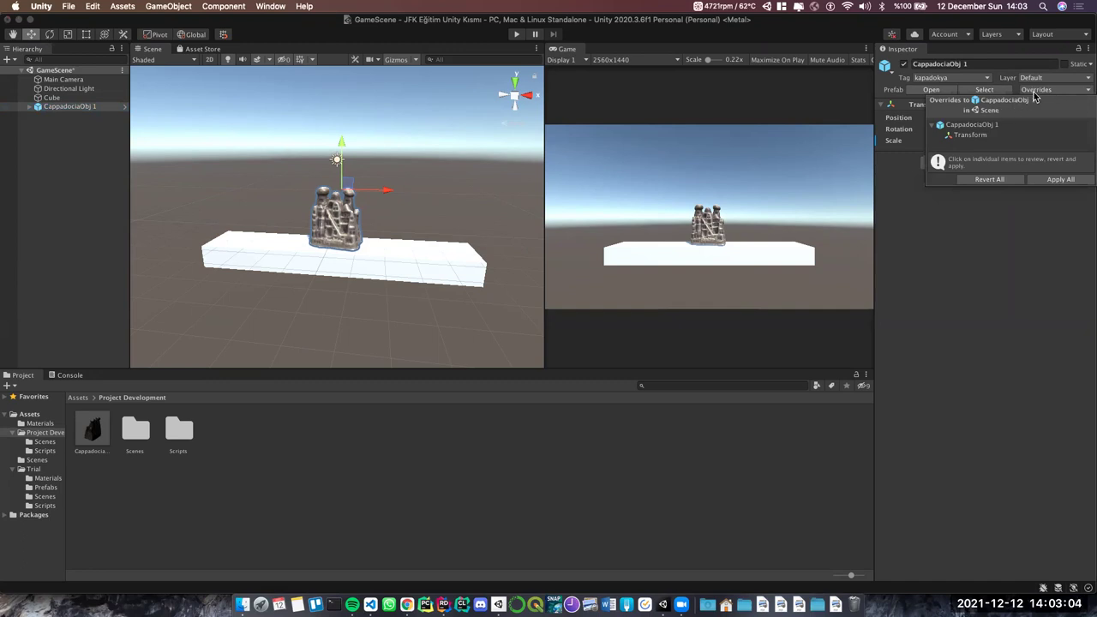
pyautogui.click(913, 131)
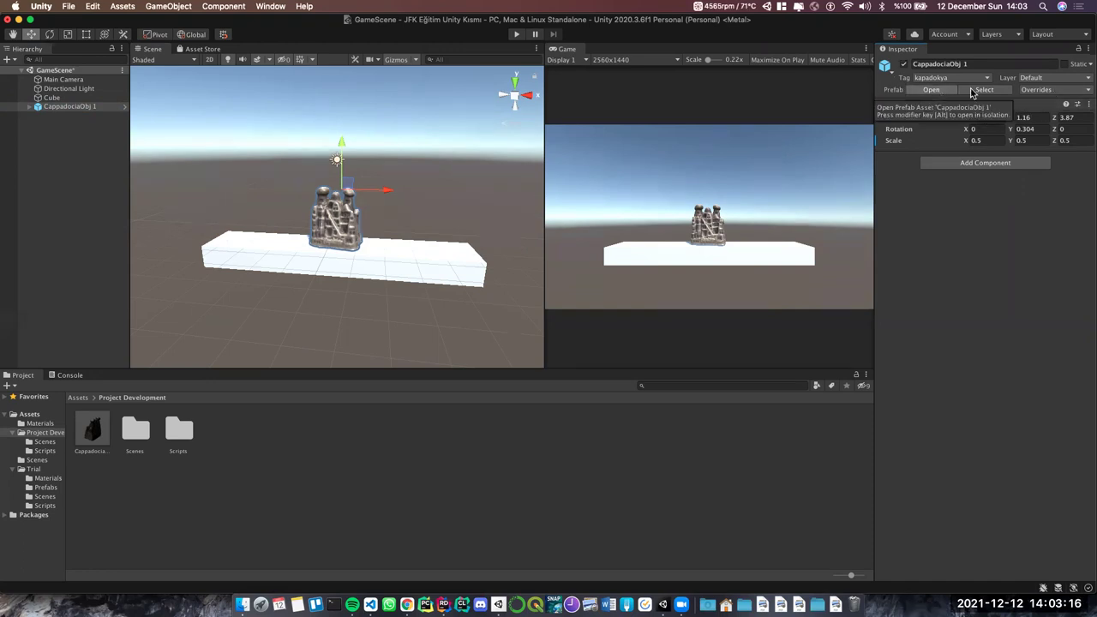
pyautogui.click(1059, 91)
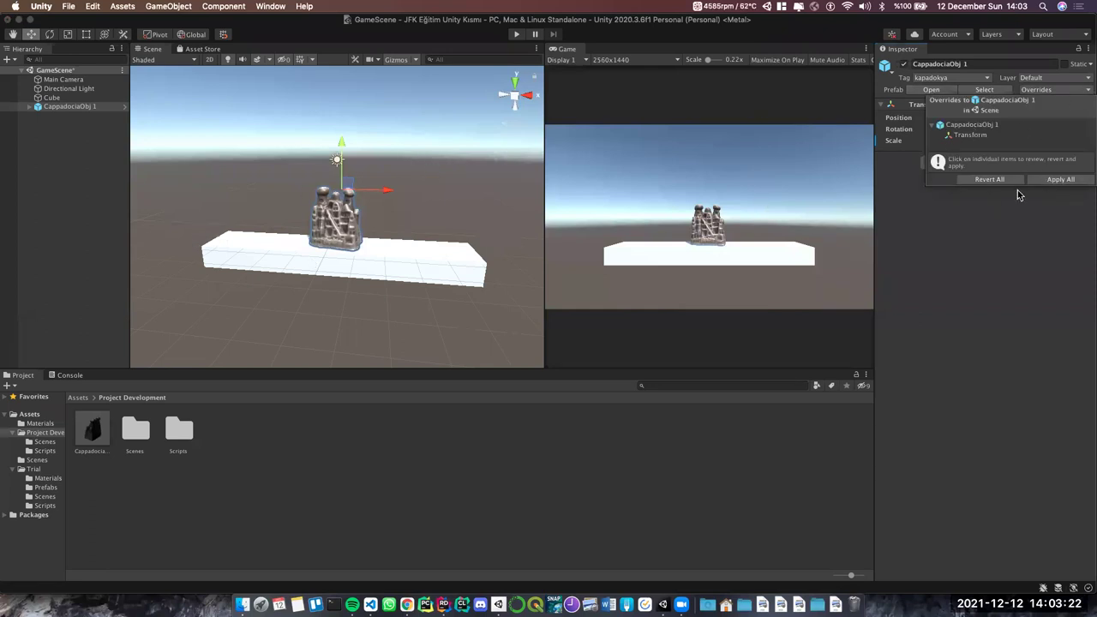
pyautogui.click(1056, 179)
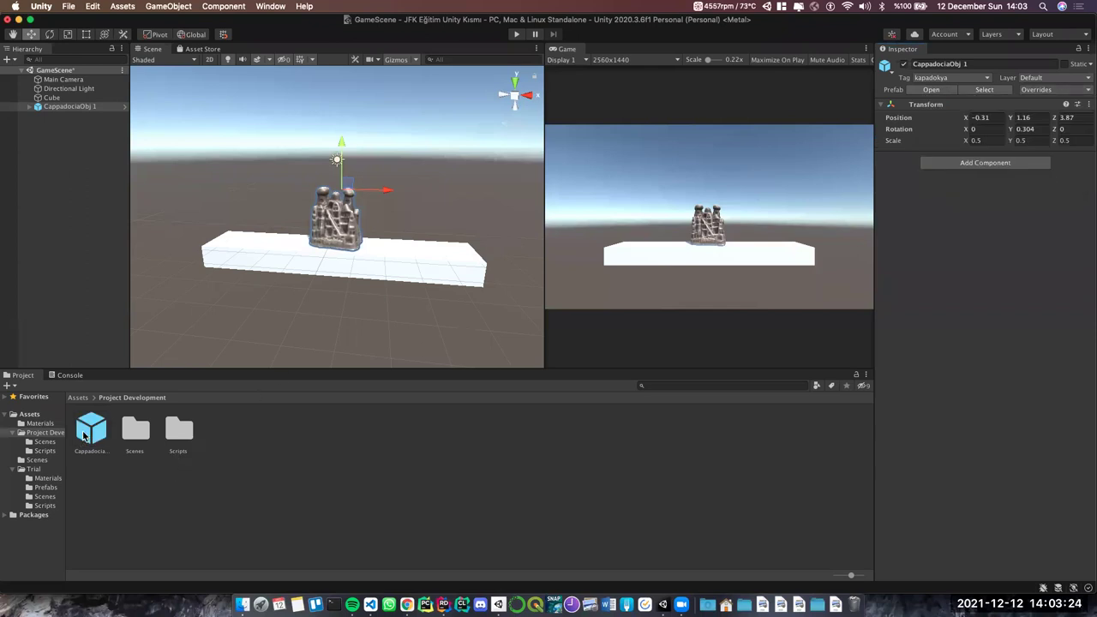
pyautogui.click(84, 436)
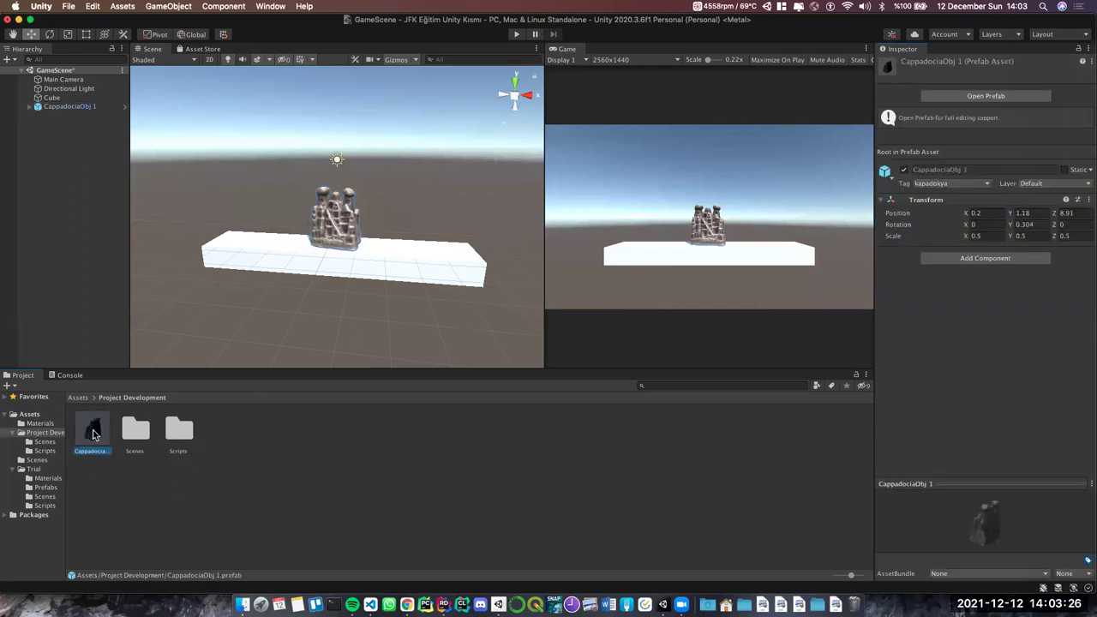
# Add a CappadociaObj 1 prefab copy and move it beside the original to X 3.94
pyautogui.moveTo(94, 434); pyautogui.dragTo(58, 174)
pyautogui.moveTo(392, 178)
pyautogui.mouseDown()
pyautogui.moveTo(440, 175)
pyautogui.moveTo(342, 199)
pyautogui.mouseUp()
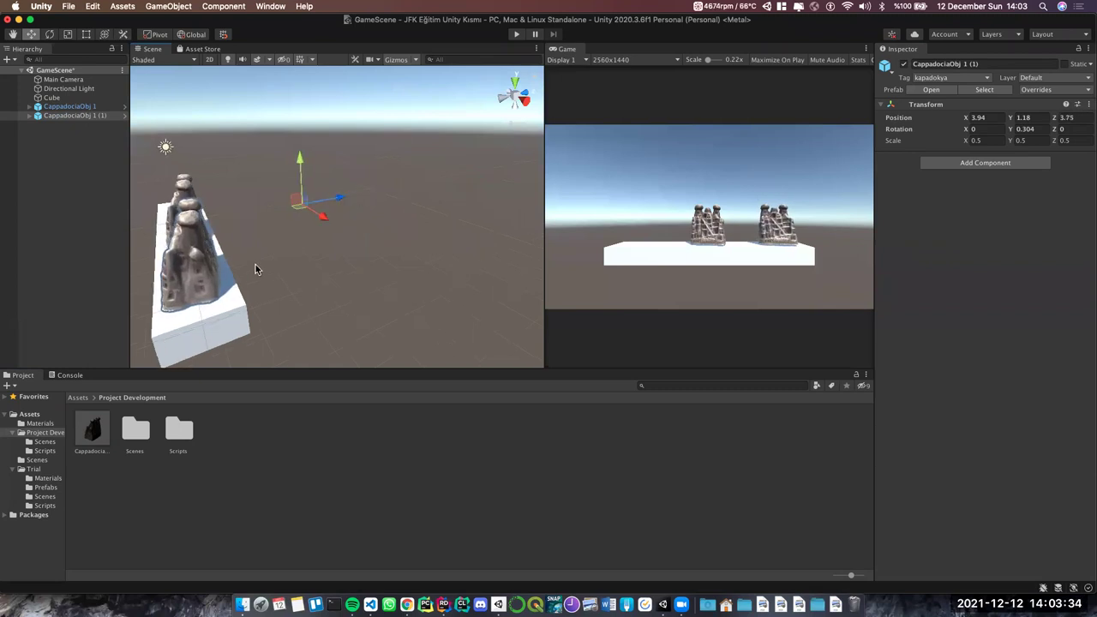
pyautogui.keyDown('alt'); pyautogui.moveTo(260, 260); pyautogui.dragTo(160, 199); pyautogui.keyUp('alt')
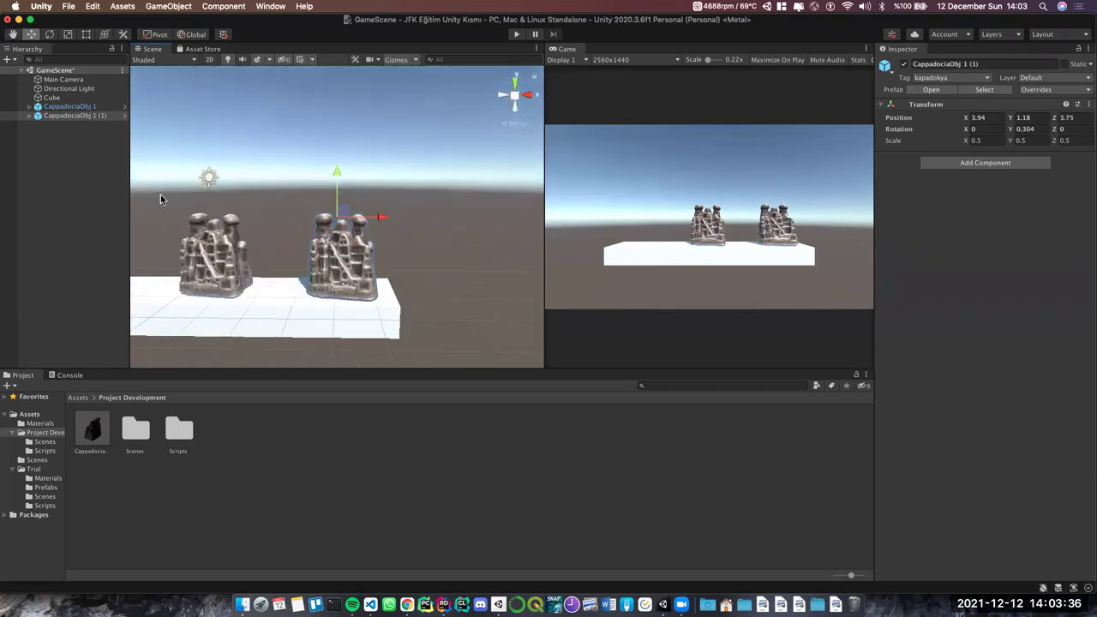
# Drop three more Cappadocia prefab copies around the platform: right, front and far left
pyautogui.scroll(-3, 160, 199)
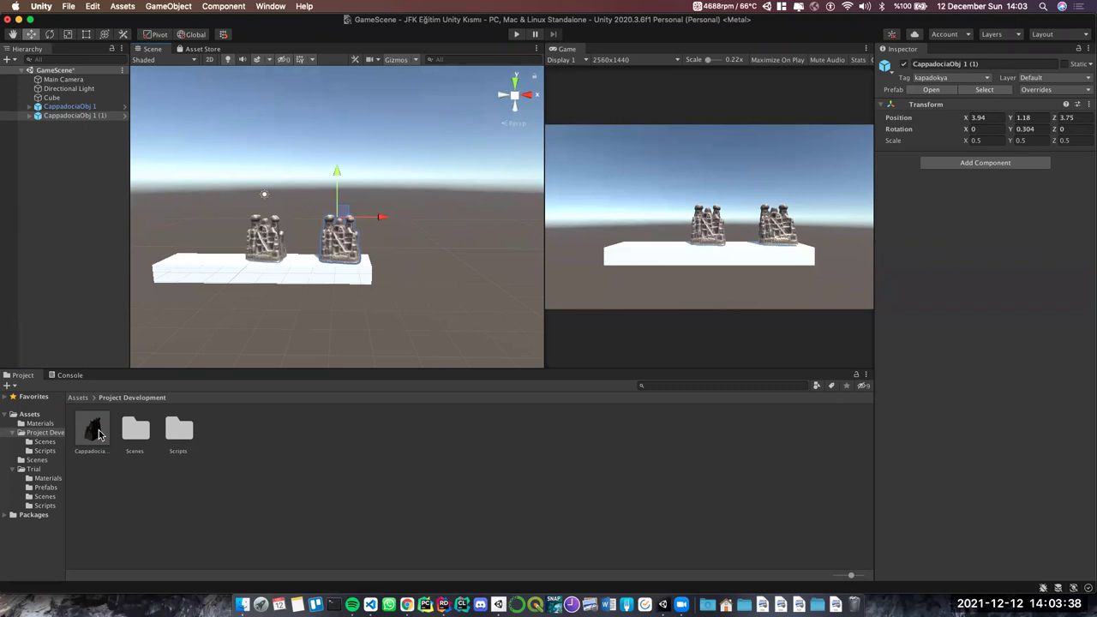
pyautogui.moveTo(97, 435); pyautogui.dragTo(446, 257)
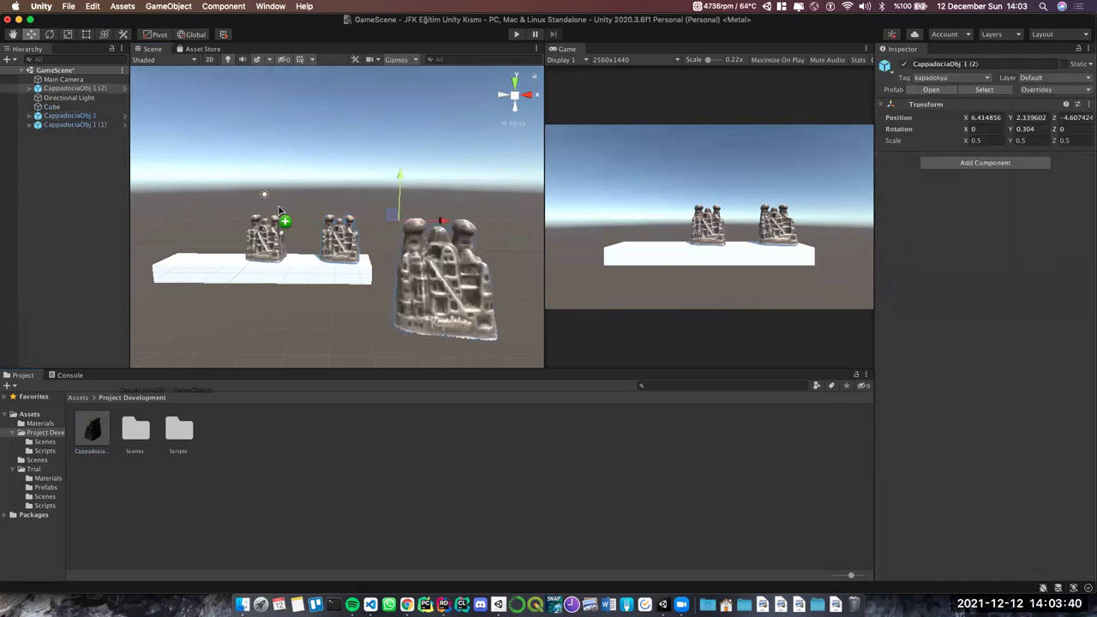
pyautogui.moveTo(279, 210); pyautogui.dragTo(183, 311)
pyautogui.moveTo(92, 428); pyautogui.dragTo(150, 257)
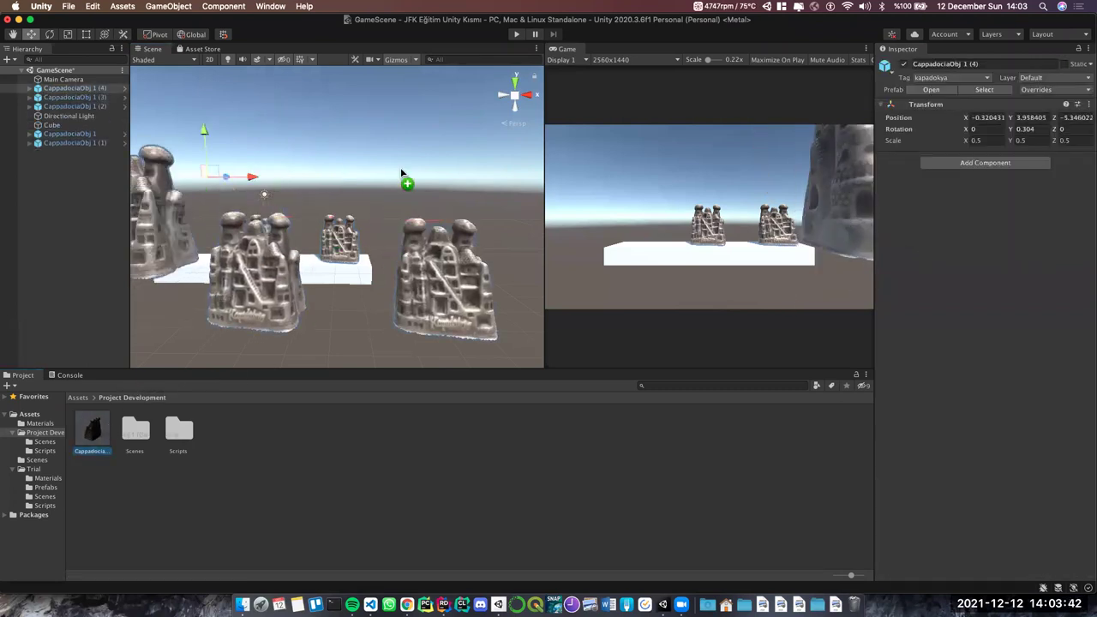
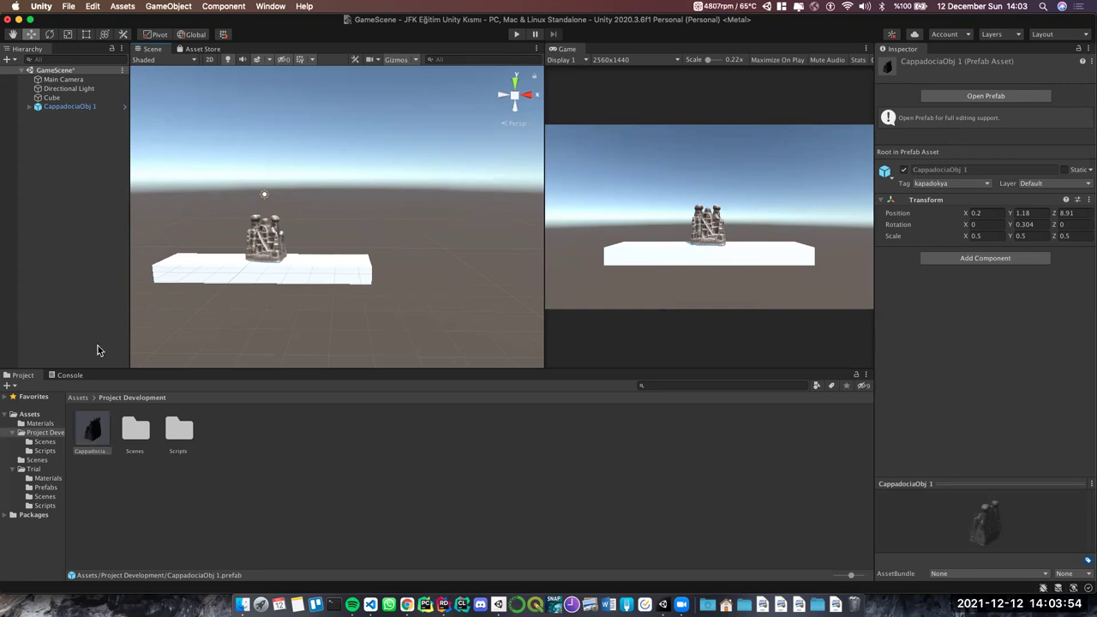
# Drag four copies of the CappadociaObj prefab into the scene around the platform
pyautogui.scroll(-3, 214, 283)
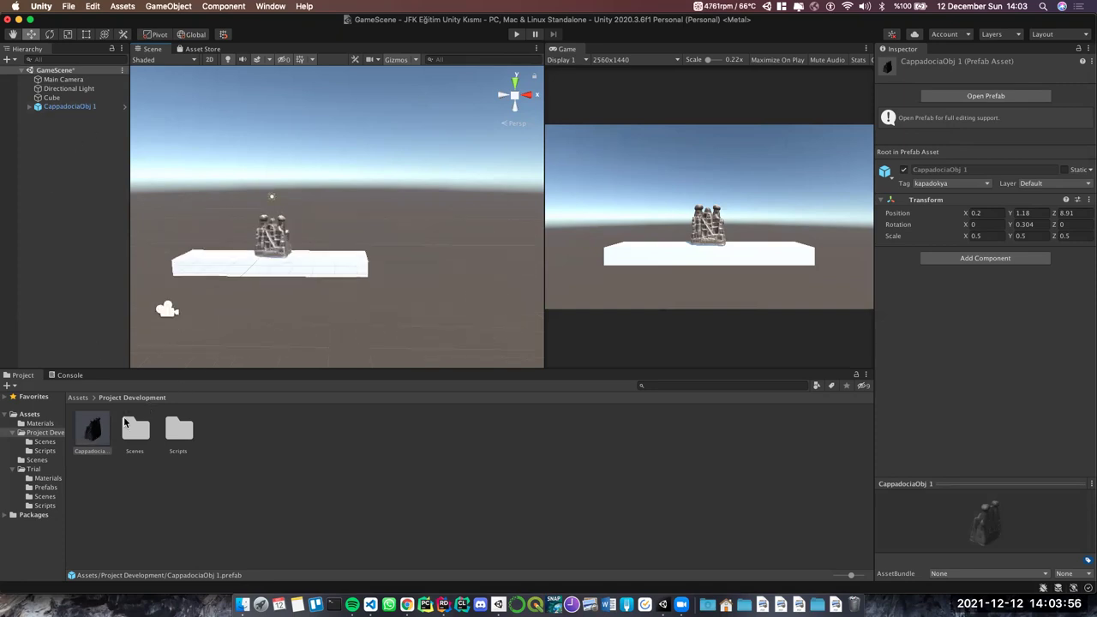
pyautogui.click(92, 432)
pyautogui.moveTo(92, 432); pyautogui.dragTo(445, 184)
pyautogui.moveTo(93, 433); pyautogui.dragTo(191, 283)
pyautogui.moveTo(92, 433)
pyautogui.mouseDown()
pyautogui.moveTo(386, 163)
pyautogui.moveTo(226, 157)
pyautogui.mouseUp()
pyautogui.scroll(-5, 249, 195)
pyautogui.keyDown('alt'); pyautogui.moveTo(261, 257); pyautogui.dragTo(267, 337); pyautogui.keyUp('alt')
pyautogui.scroll(3, 354, 233)
pyautogui.scroll(3, 354, 233)
pyautogui.keyDown('alt'); pyautogui.moveTo(355, 233); pyautogui.dragTo(360, 172); pyautogui.keyUp('alt')
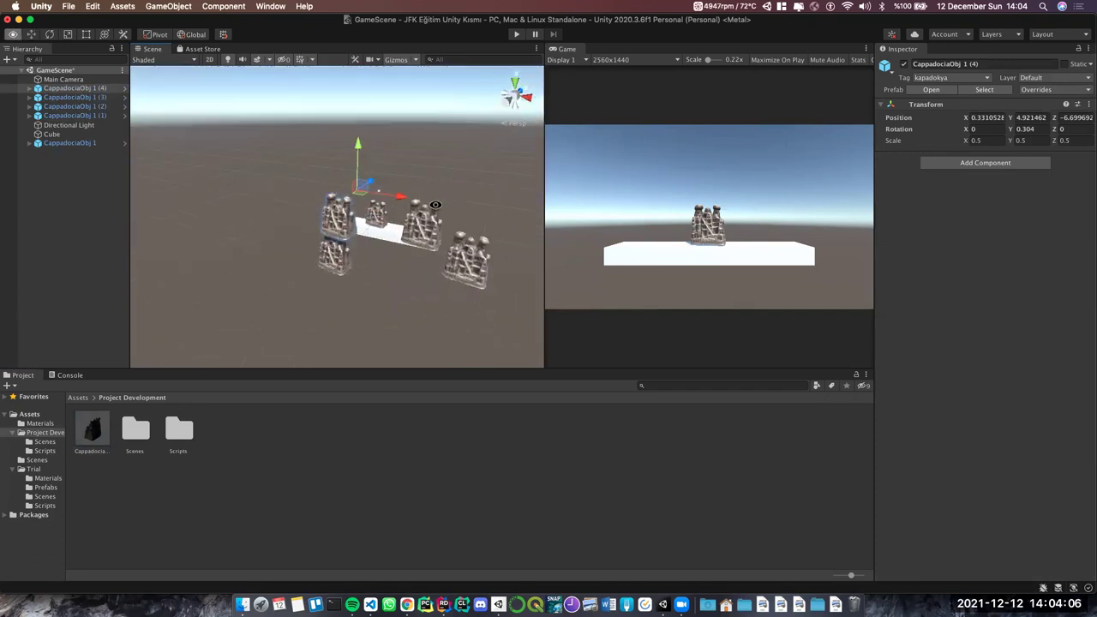
# Set CappadociaObj 1's scale to 1, 1, 1 and Apply All prefab overrides
pyautogui.click(77, 143)
pyautogui.click(994, 140)
pyautogui.write('1')
pyautogui.press('Tab')
pyautogui.write('1')
pyautogui.press('Tab')
pyautogui.write('1')
pyautogui.press('Return')
pyautogui.click(1036, 89)
pyautogui.click(1059, 178)
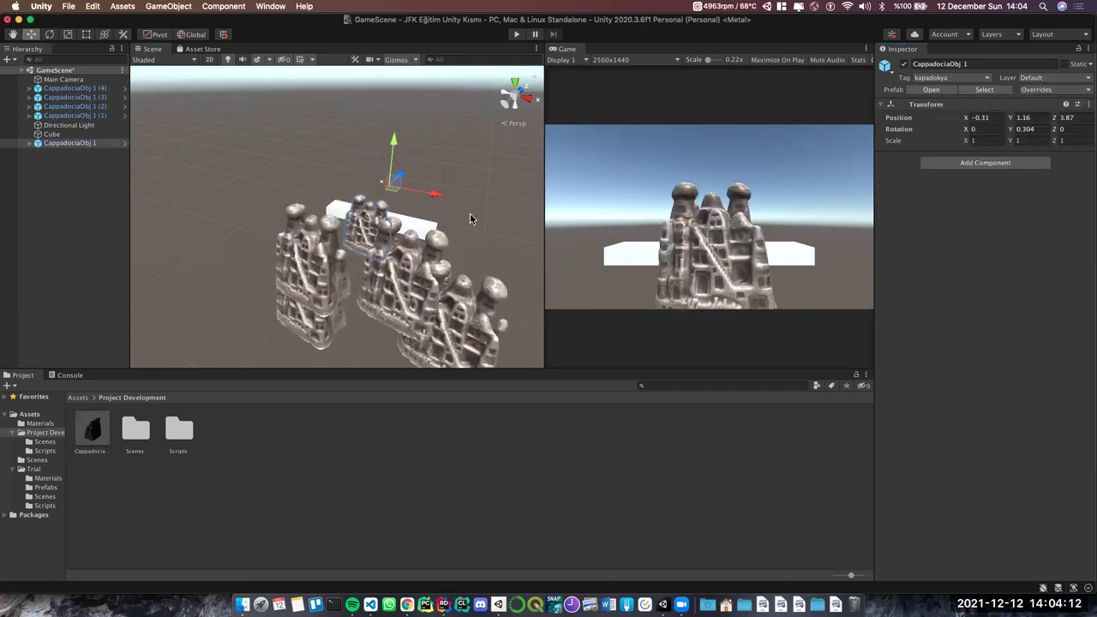
# Set the rock prefab asset's scale back to 0.5 on X, Y and Z
pyautogui.scroll(-3, 504, 175)
pyautogui.click(96, 430)
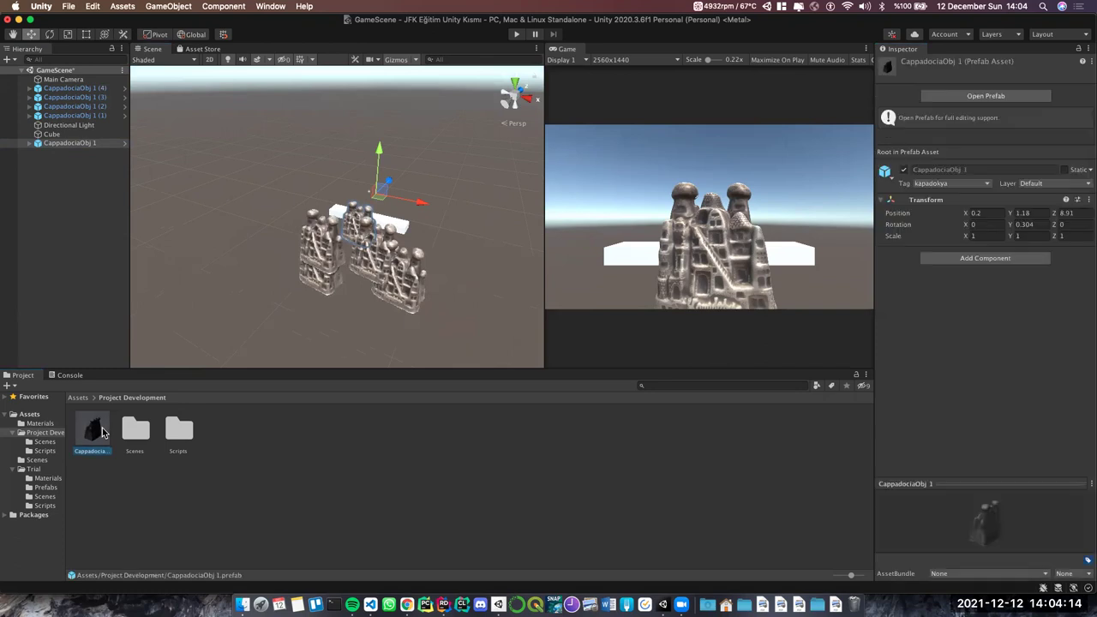
pyautogui.write('0.5')
pyautogui.press('Tab')
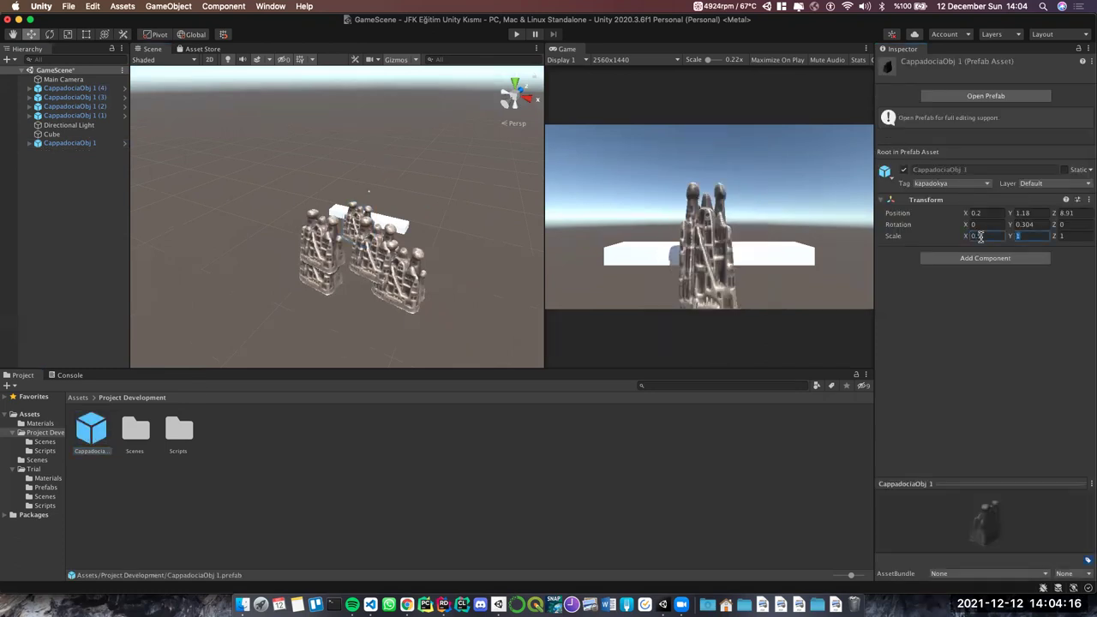
pyautogui.write('0.5')
pyautogui.press('Tab')
pyautogui.write('0.5')
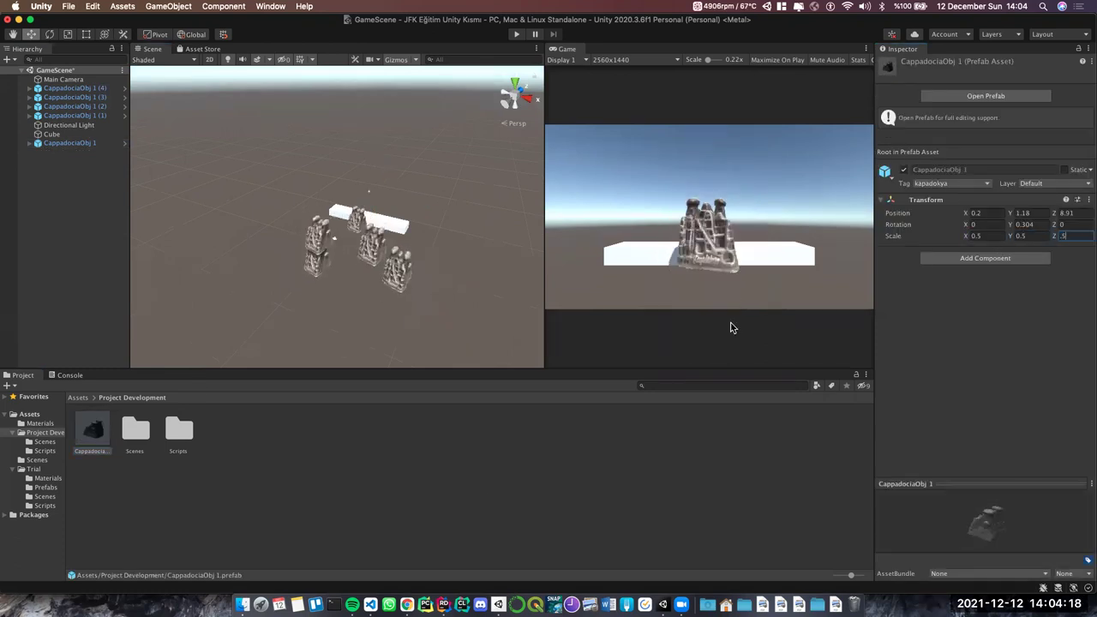
pyautogui.scroll(3, 373, 248)
pyautogui.click(352, 175)
pyautogui.click(93, 428)
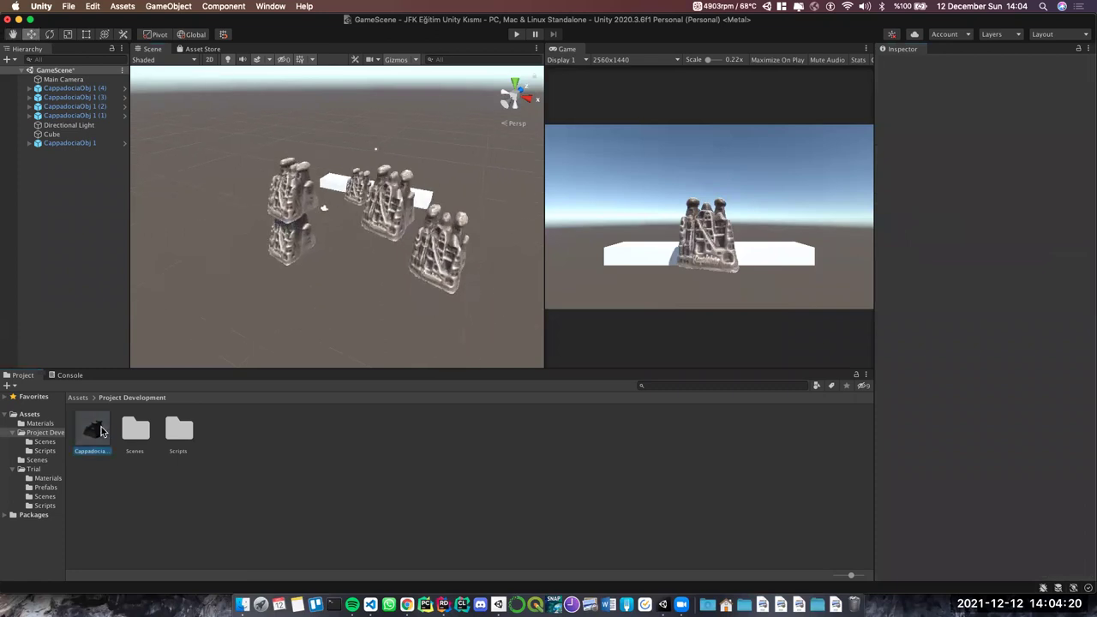
pyautogui.click(102, 114)
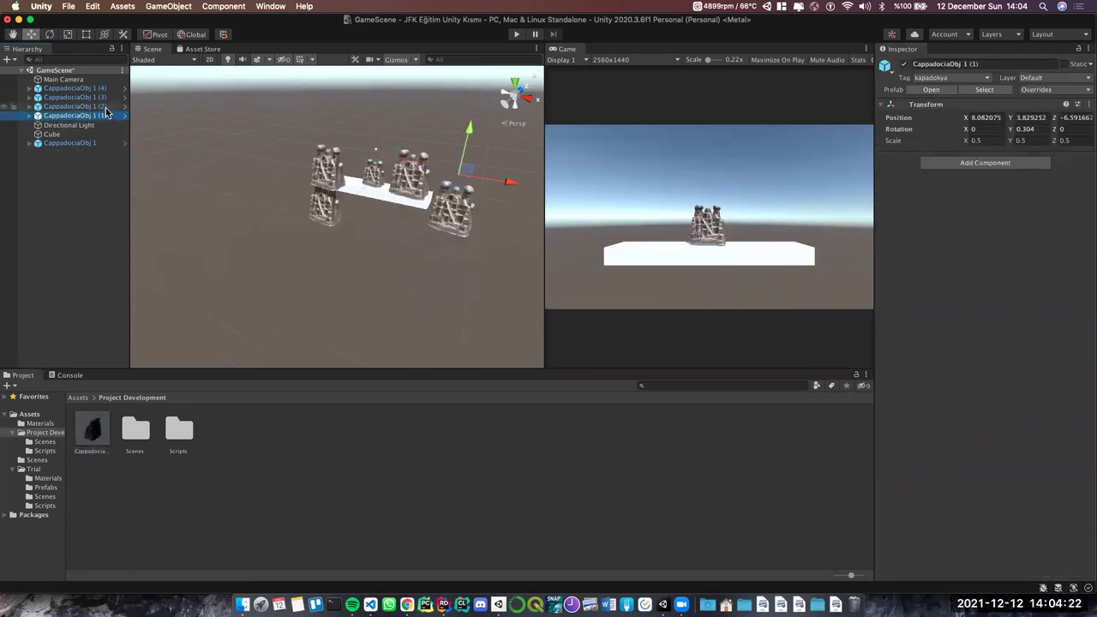
# Delete CappadociaObj 1 (1) and the three other extra rock copies from the Hierarchy
pyautogui.rightClick(96, 113)
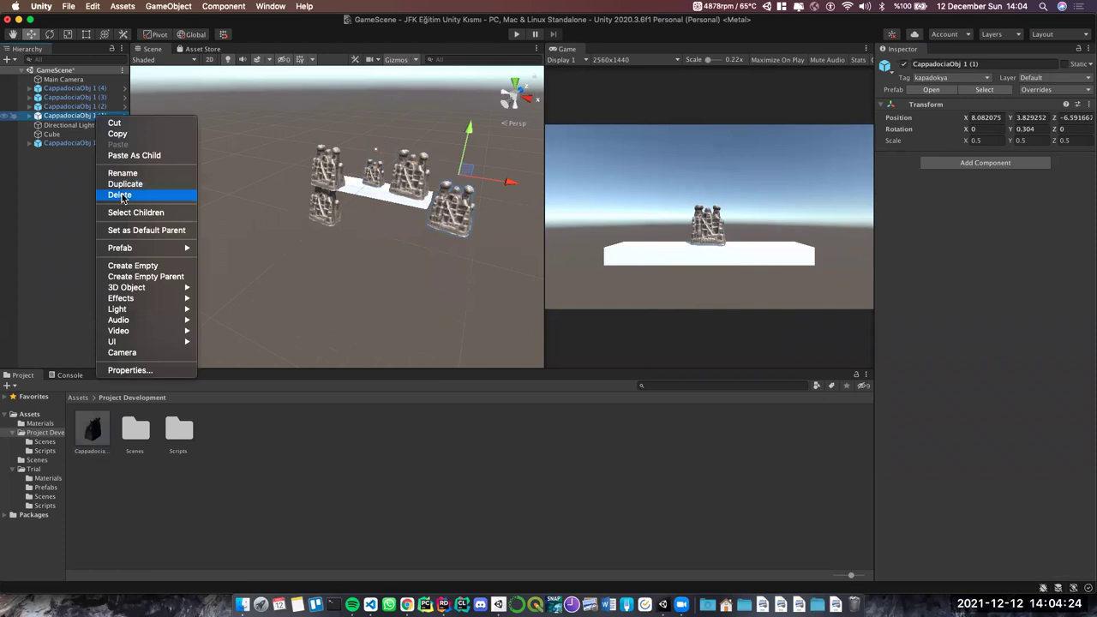
pyautogui.click(122, 194)
pyautogui.keyDown('shift'); pyautogui.click(86, 89); pyautogui.keyUp('shift')
pyautogui.rightClick(87, 86)
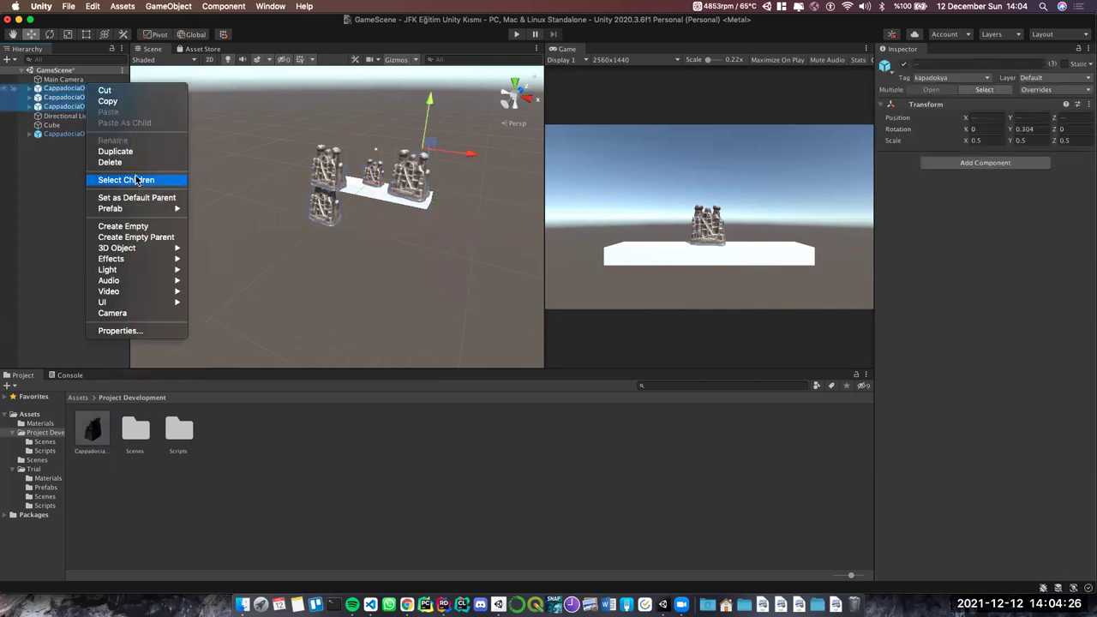
pyautogui.click(127, 162)
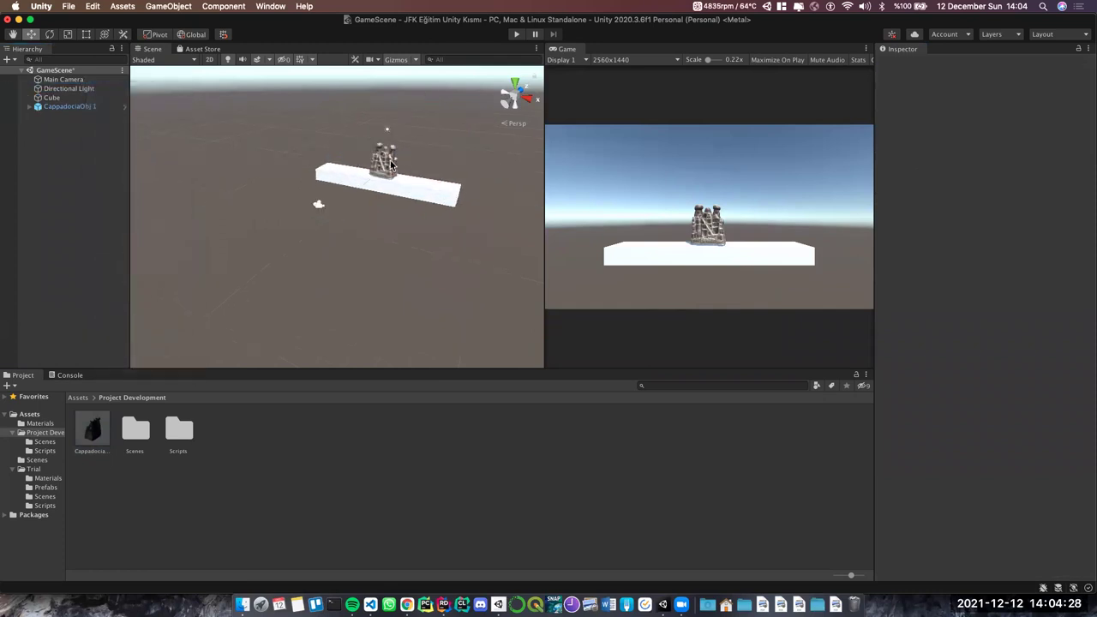
# Frame the remaining CappadociaObj 1 rock with F and start Play mode
pyautogui.click(395, 177)
pyautogui.press('f')
pyautogui.moveTo(394, 180)
pyautogui.keyDown('alt'); pyautogui.mouseDown()
pyautogui.moveTo(472, 133)
pyautogui.moveTo(433, 178)
pyautogui.mouseUp(); pyautogui.keyUp('alt')
pyautogui.click(515, 35)
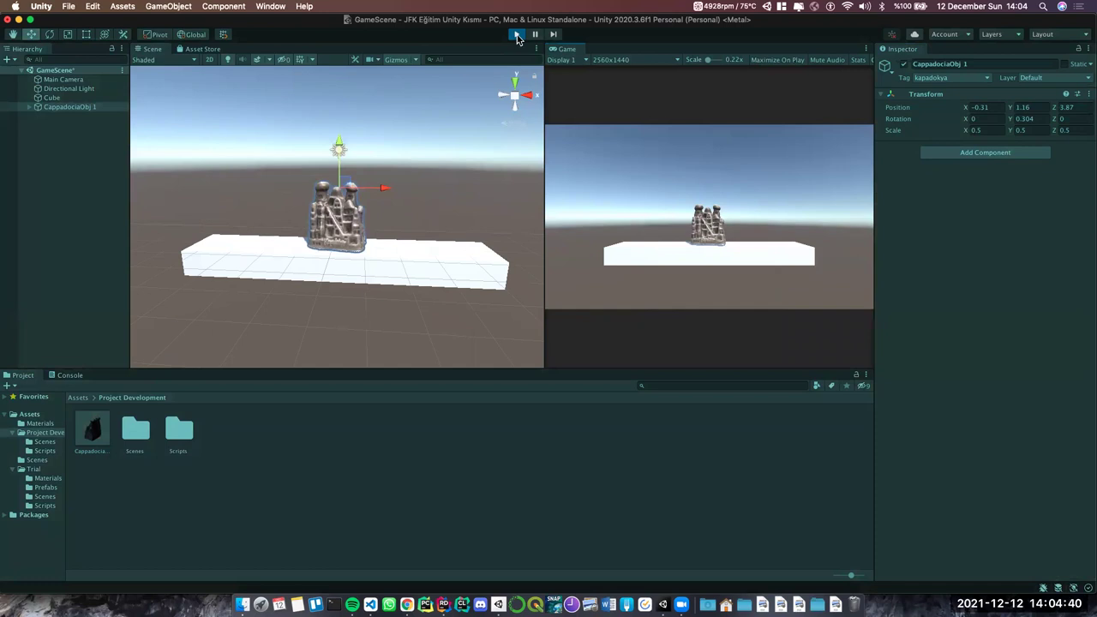
pyautogui.click(517, 35)
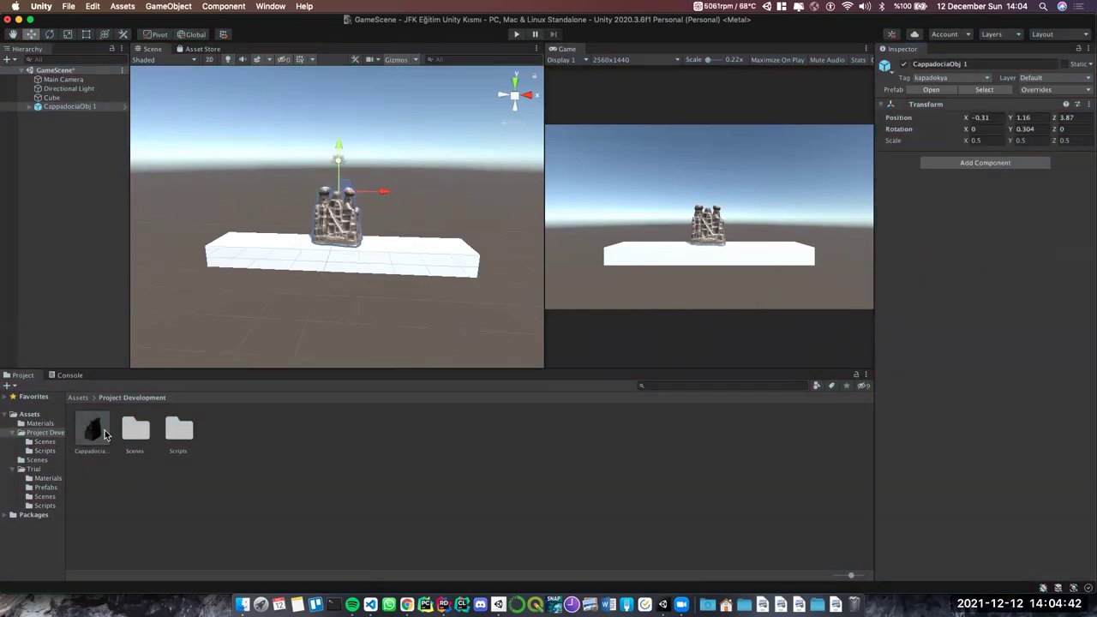
pyautogui.scroll(-2, 452, 290)
pyautogui.scroll(-3, 426, 273)
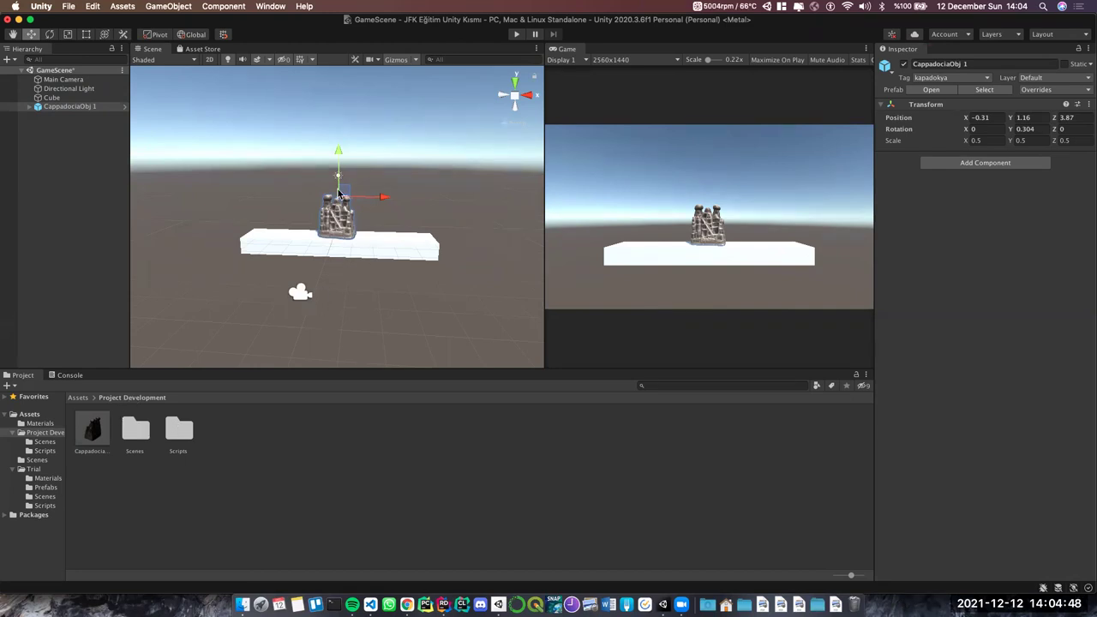
pyautogui.scroll(2, 340, 206)
pyautogui.scroll(2, 342, 218)
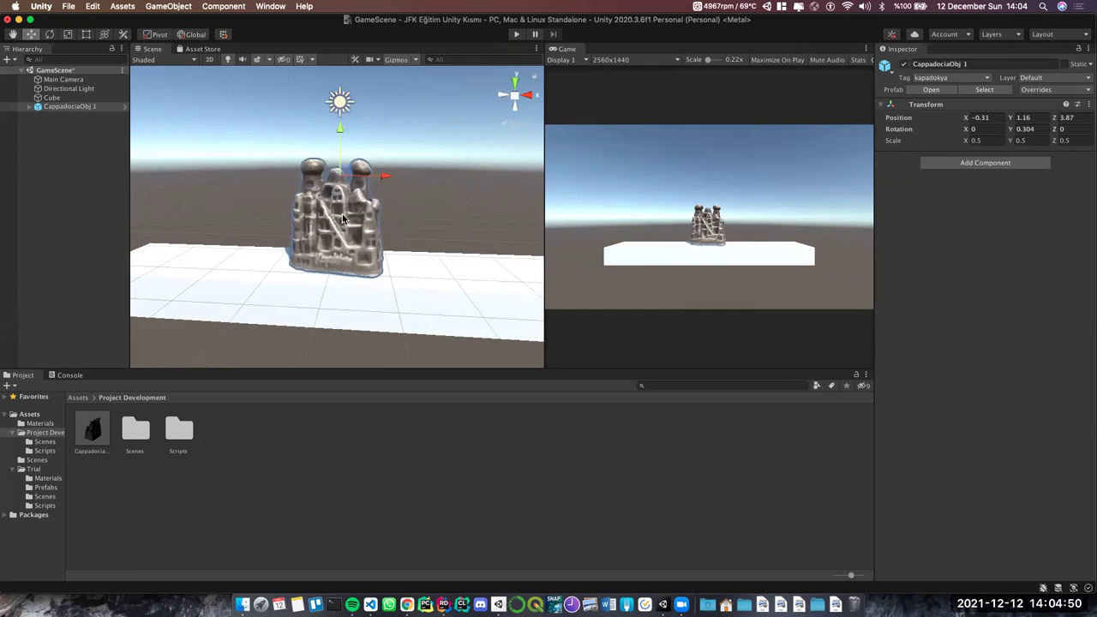
pyautogui.scroll(-3, 342, 214)
pyautogui.scroll(-2, 300, 216)
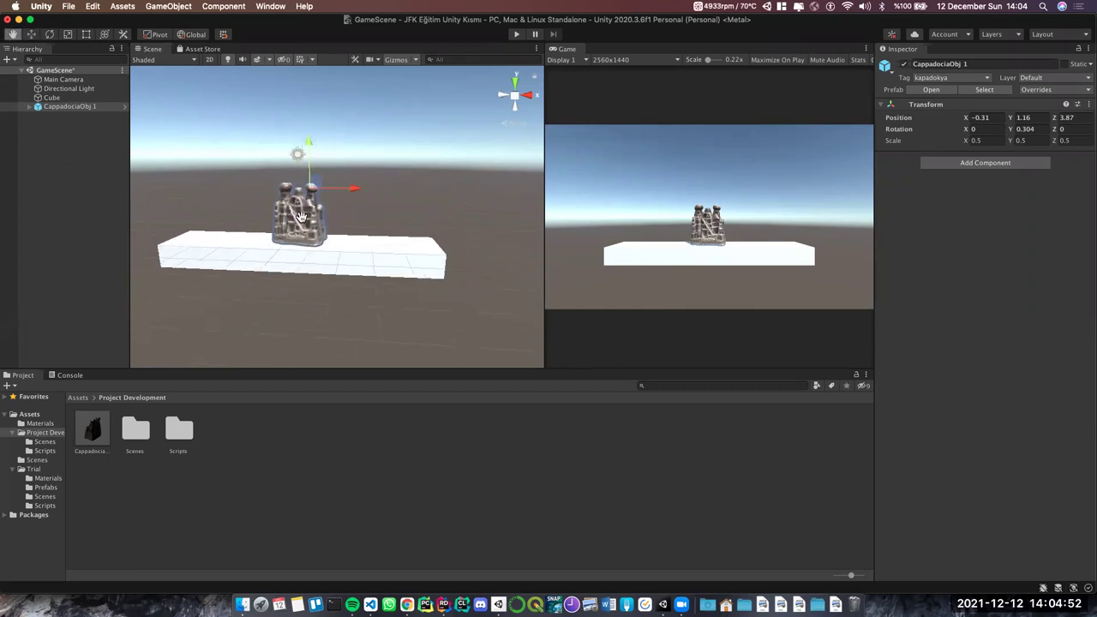
pyautogui.moveTo(299, 216); pyautogui.dragTo(302, 227, button='middle')
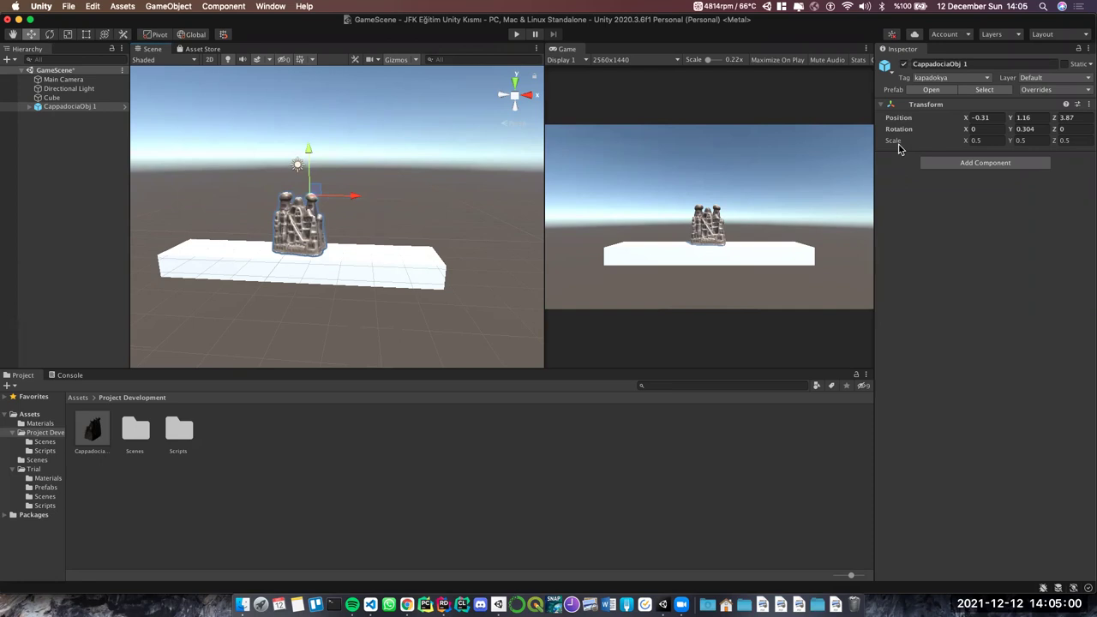
# Rename the rock to CappadociaObj in the Inspector
pyautogui.click(1029, 163)
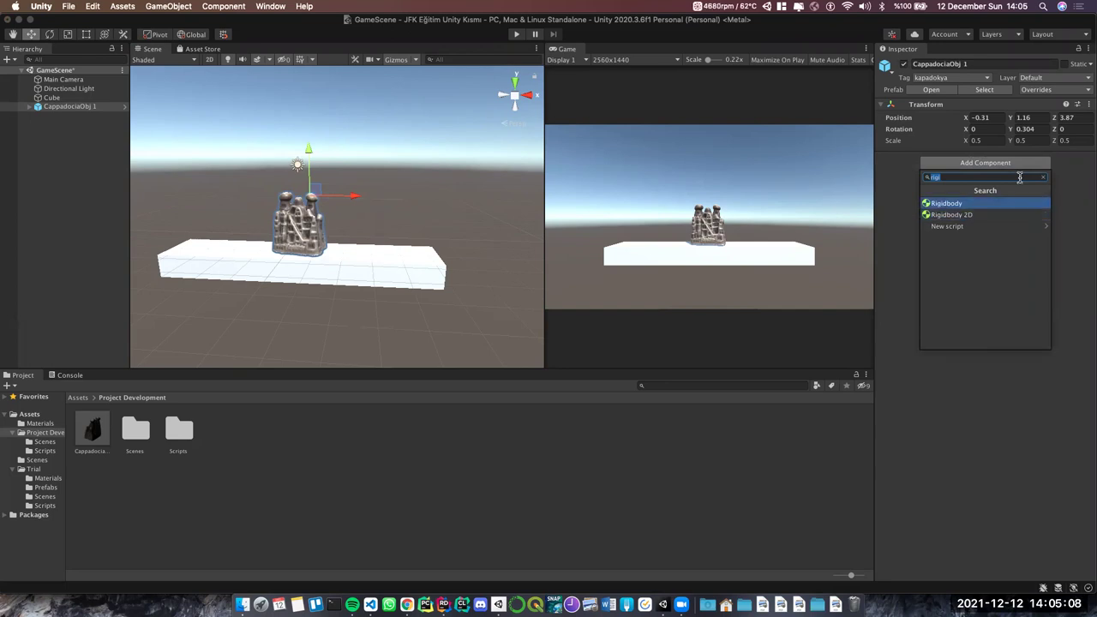
pyautogui.click(1011, 164)
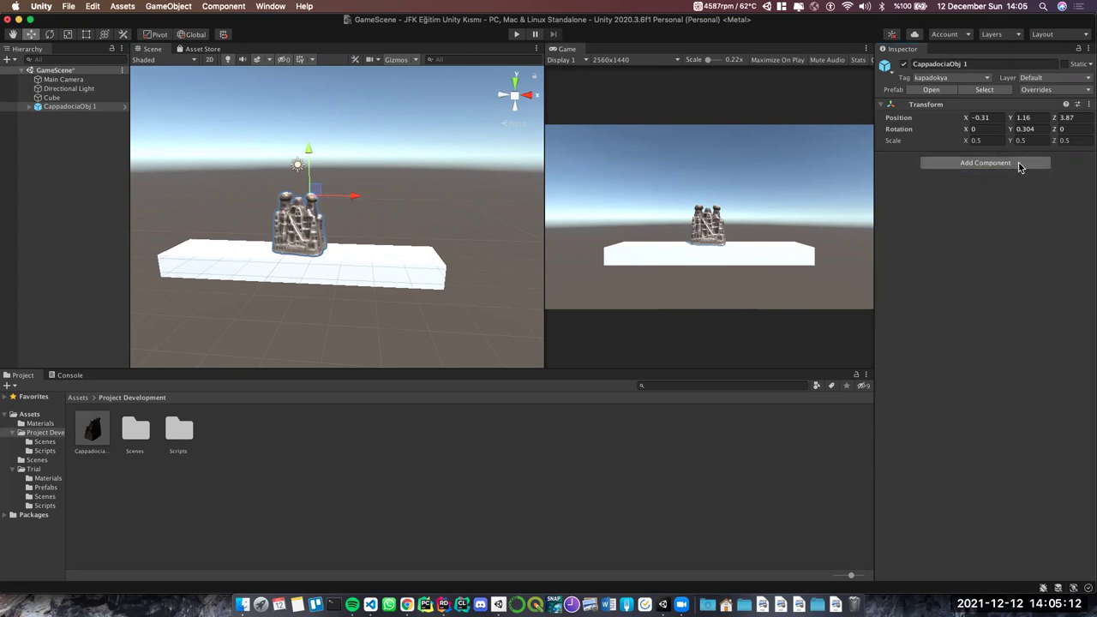
pyautogui.click(983, 63)
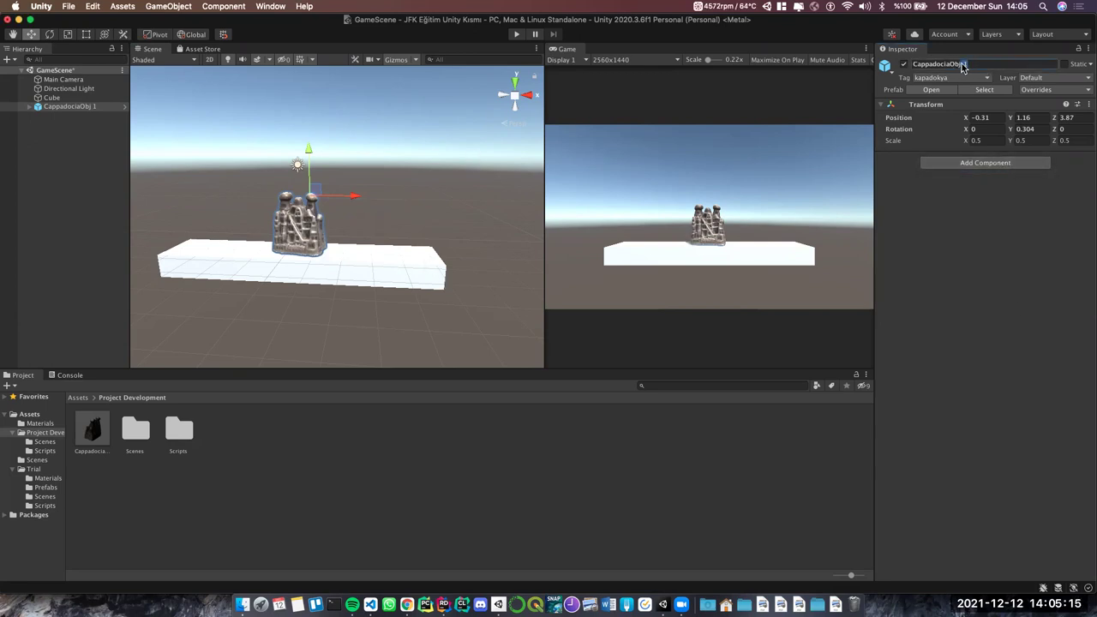
pyautogui.click(959, 164)
pyautogui.press('BackSpace')
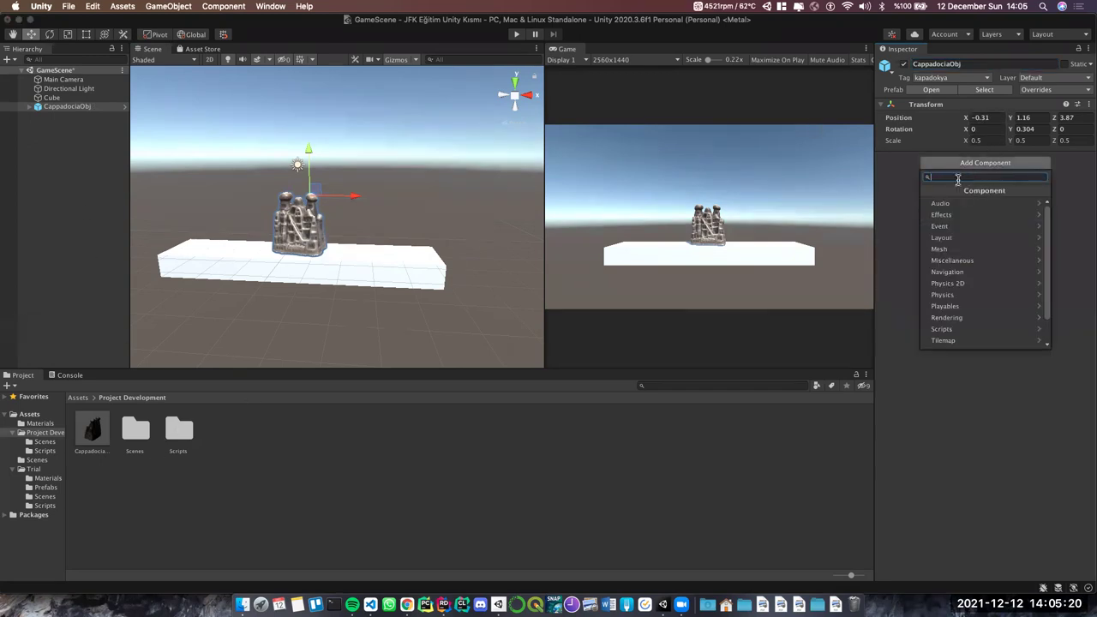
pyautogui.click(960, 161)
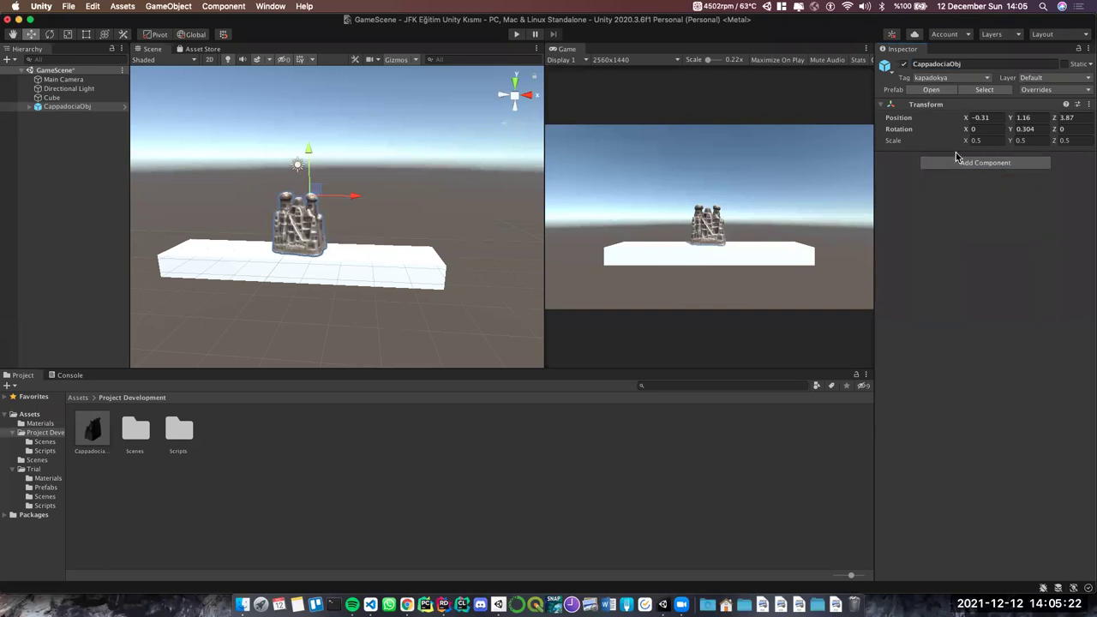
# Add a Physics > Rigidbody component to CappadociaObj and run the scene
pyautogui.click(1008, 165)
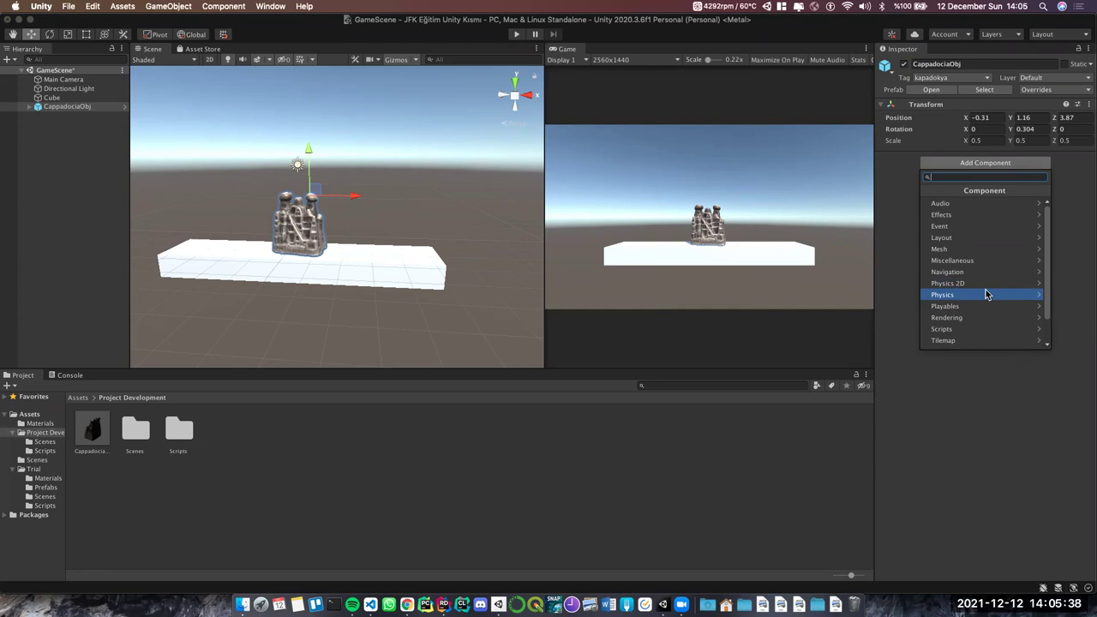
pyautogui.click(985, 294)
pyautogui.scroll(-2, 962, 294)
pyautogui.scroll(1, 961, 291)
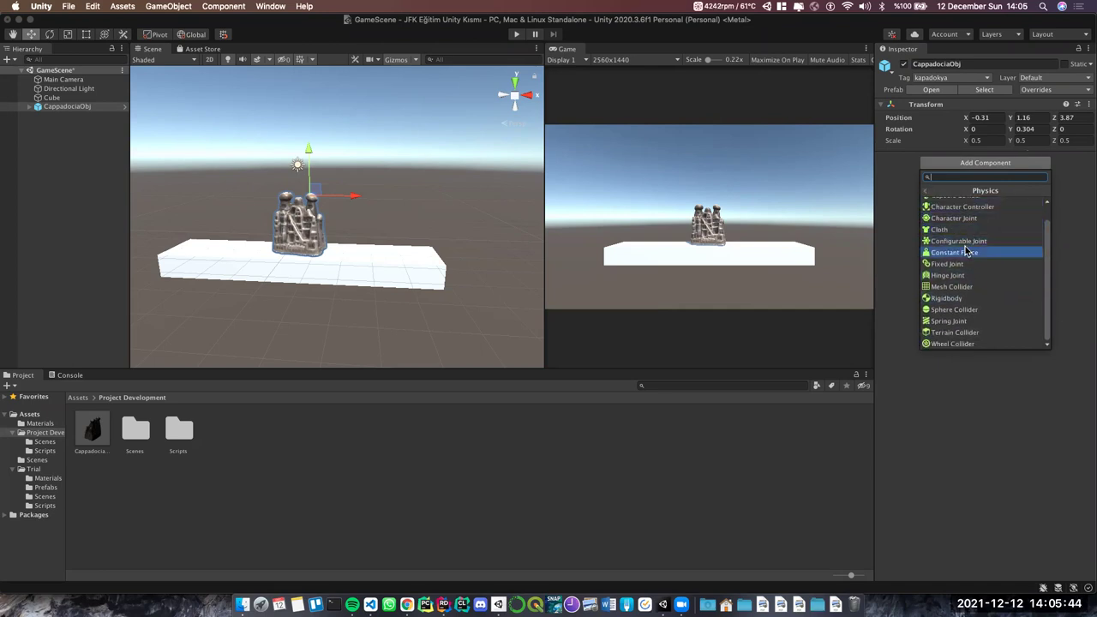
pyautogui.click(975, 298)
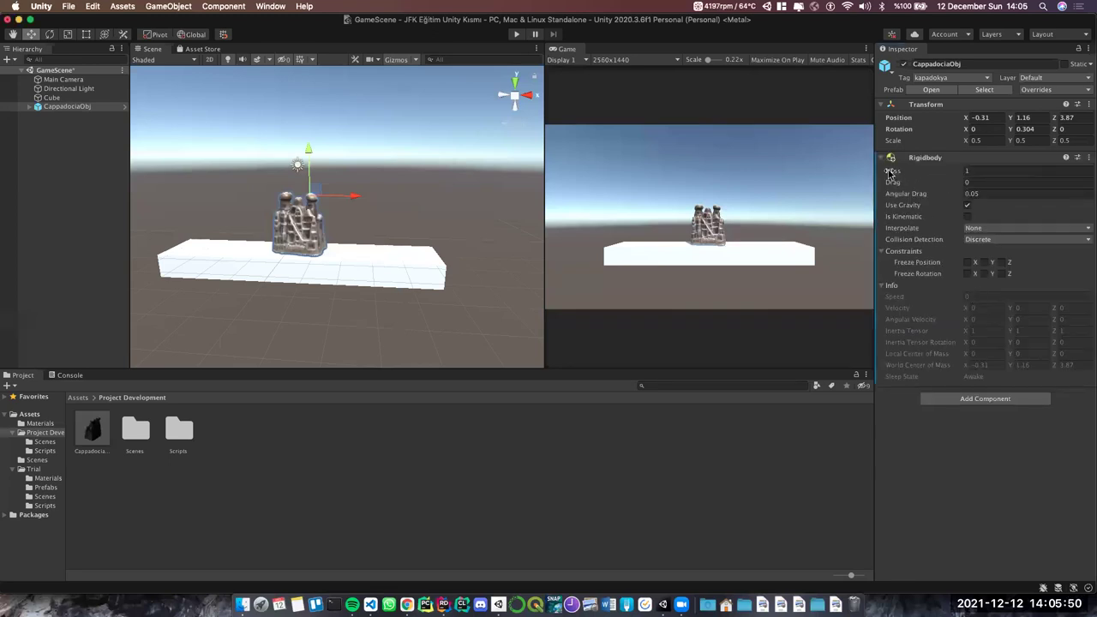
pyautogui.click(997, 172)
pyautogui.click(988, 178)
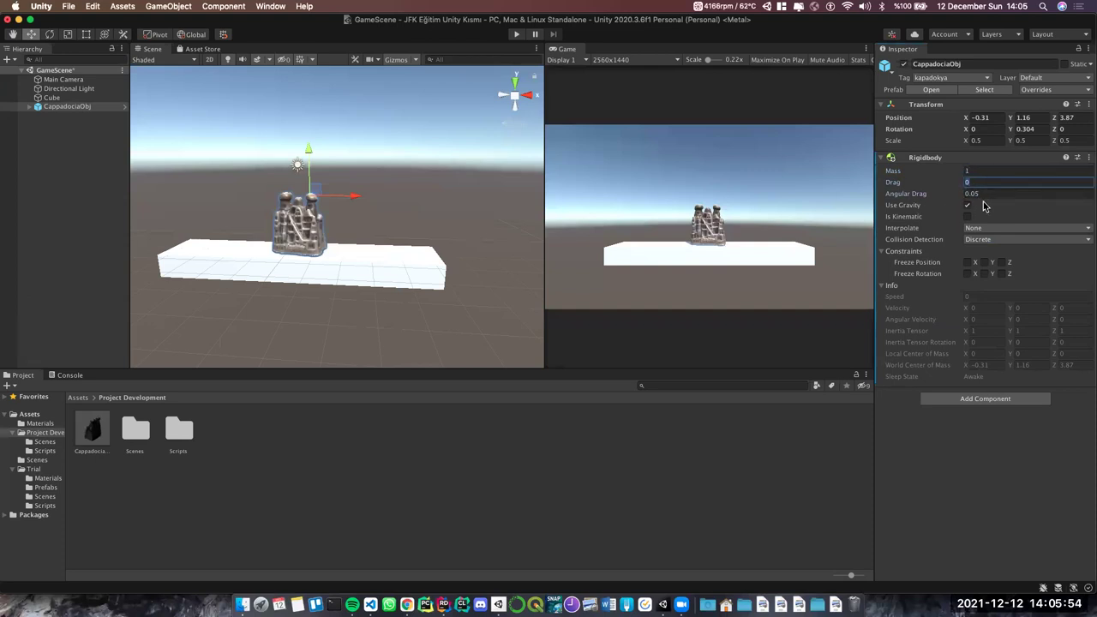
pyautogui.click(515, 35)
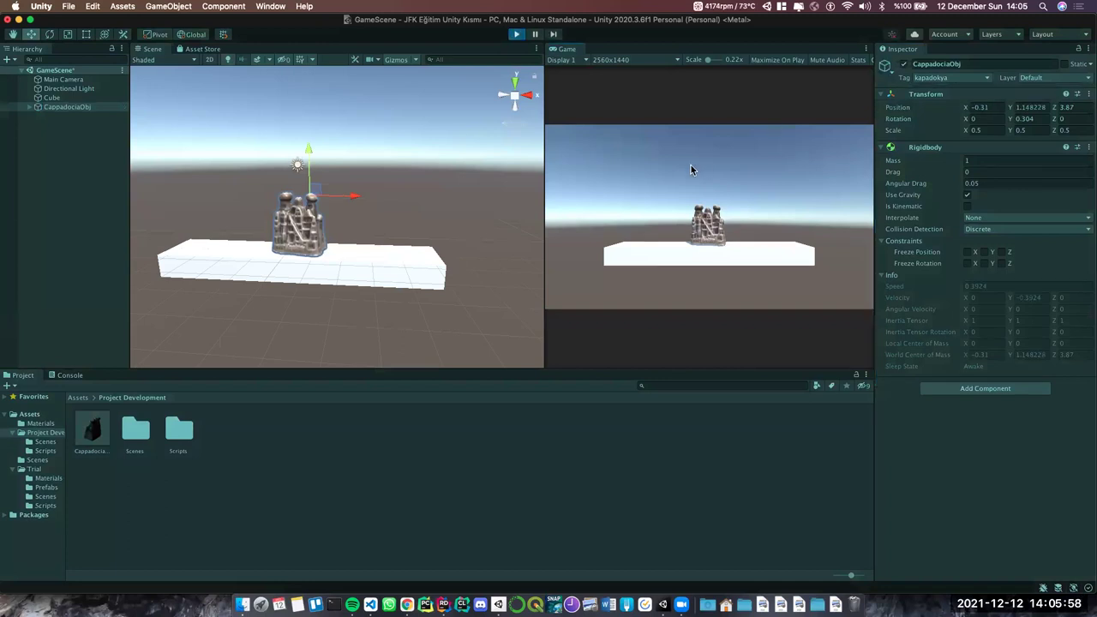
pyautogui.click(516, 34)
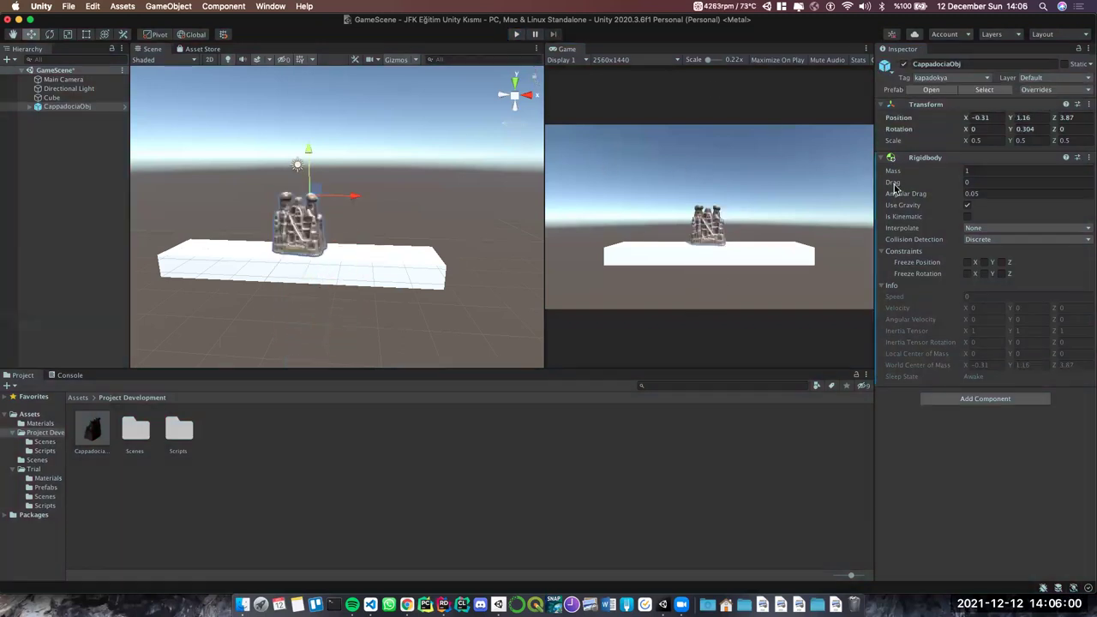
pyautogui.click(982, 176)
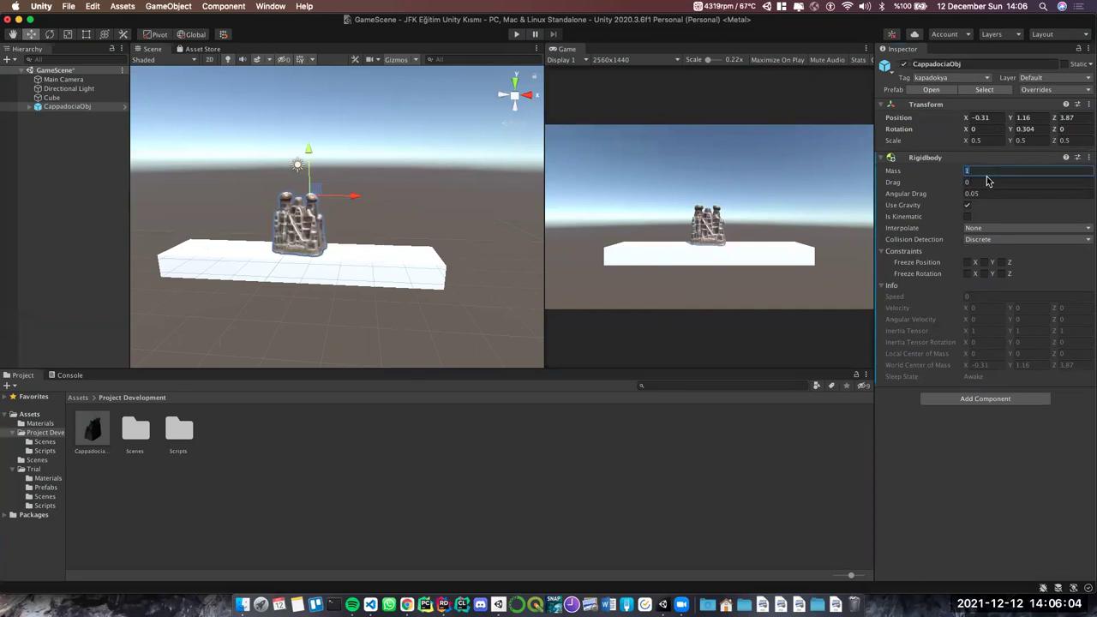
pyautogui.click(996, 193)
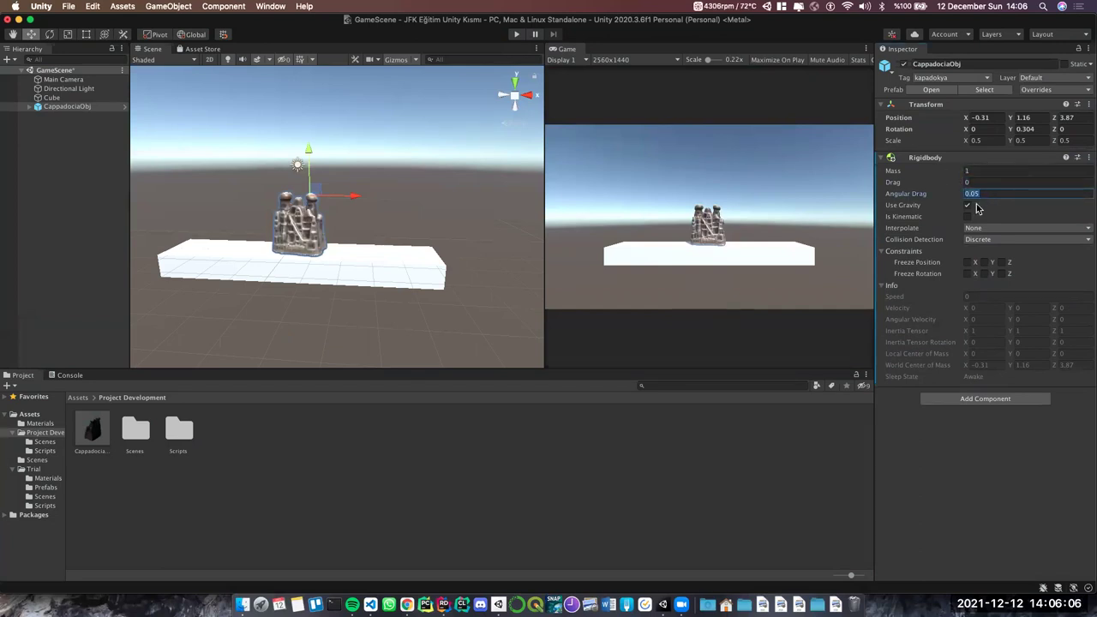
pyautogui.click(967, 205)
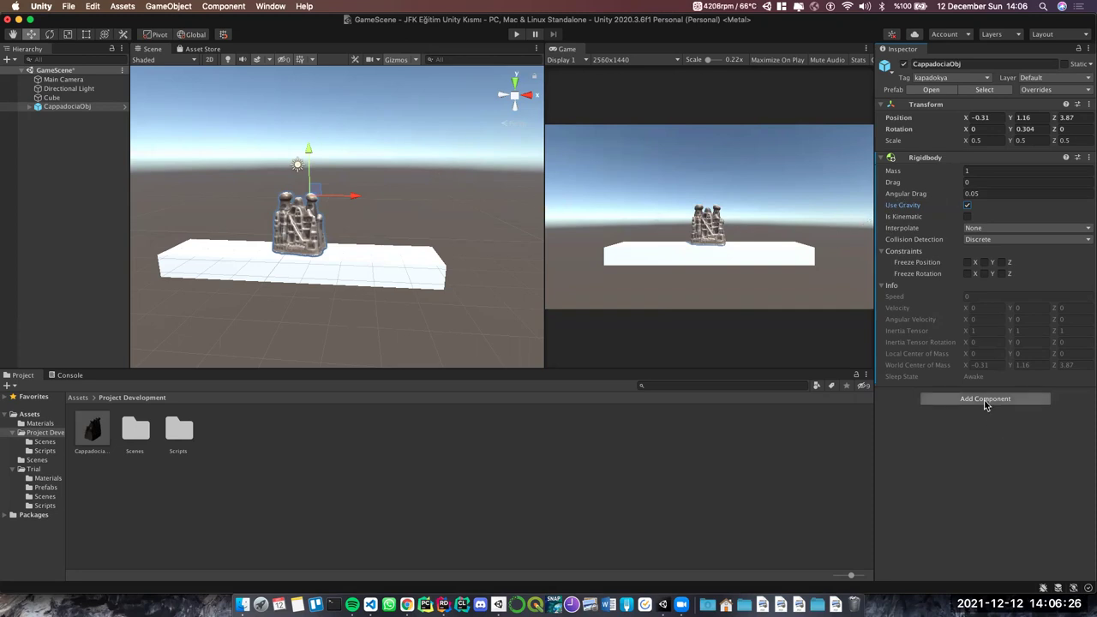
# Rename the Cube beneath CappadociaObj to Platform in the Inspector
pyautogui.click(68, 97)
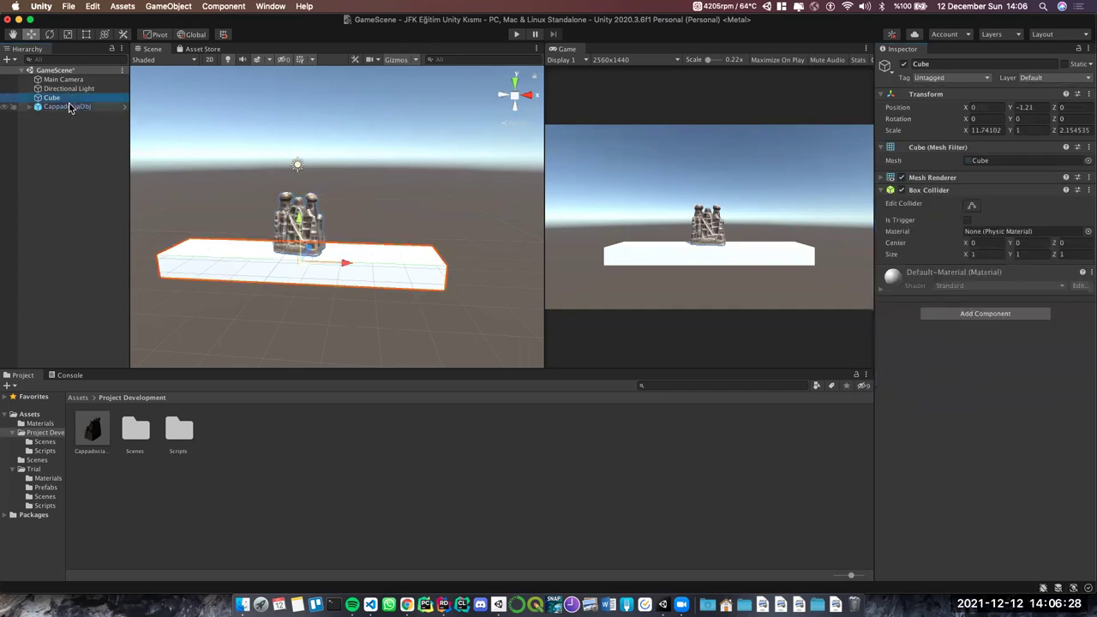
pyautogui.click(68, 107)
pyautogui.click(75, 98)
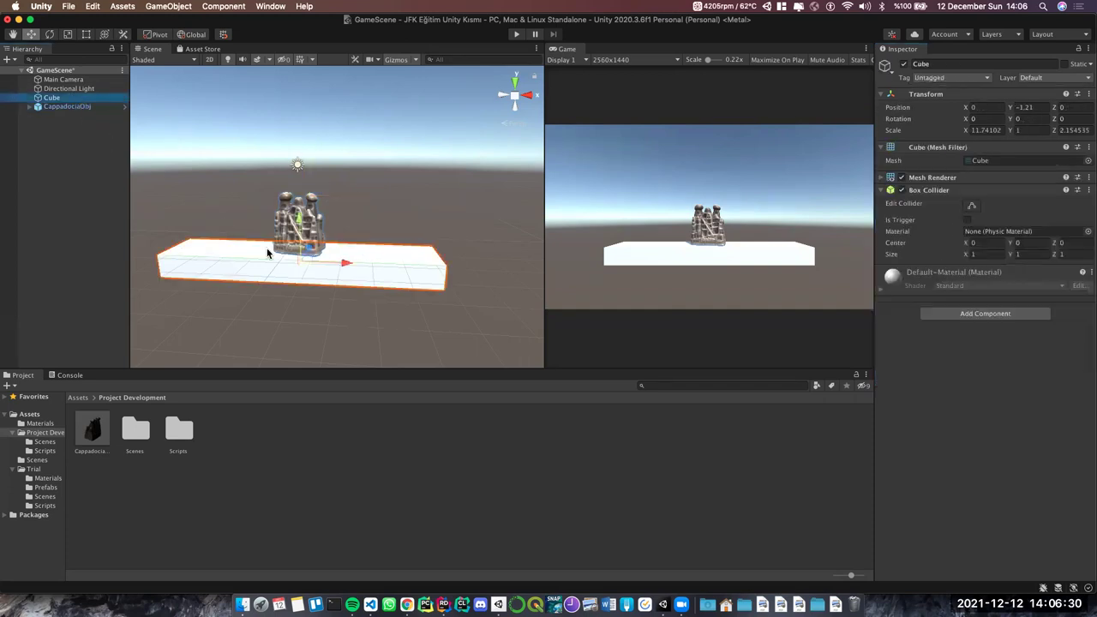
pyautogui.scroll(5, 348, 258)
pyautogui.click(953, 63)
pyautogui.write('Platform')
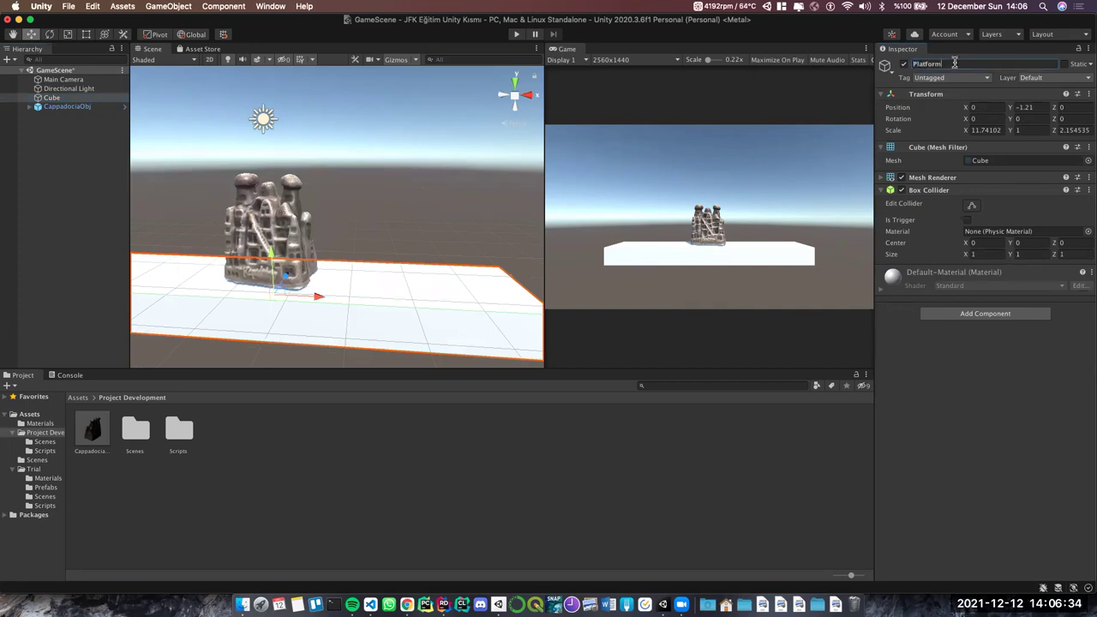
pyautogui.press('Return')
pyautogui.scroll(-4, 223, 169)
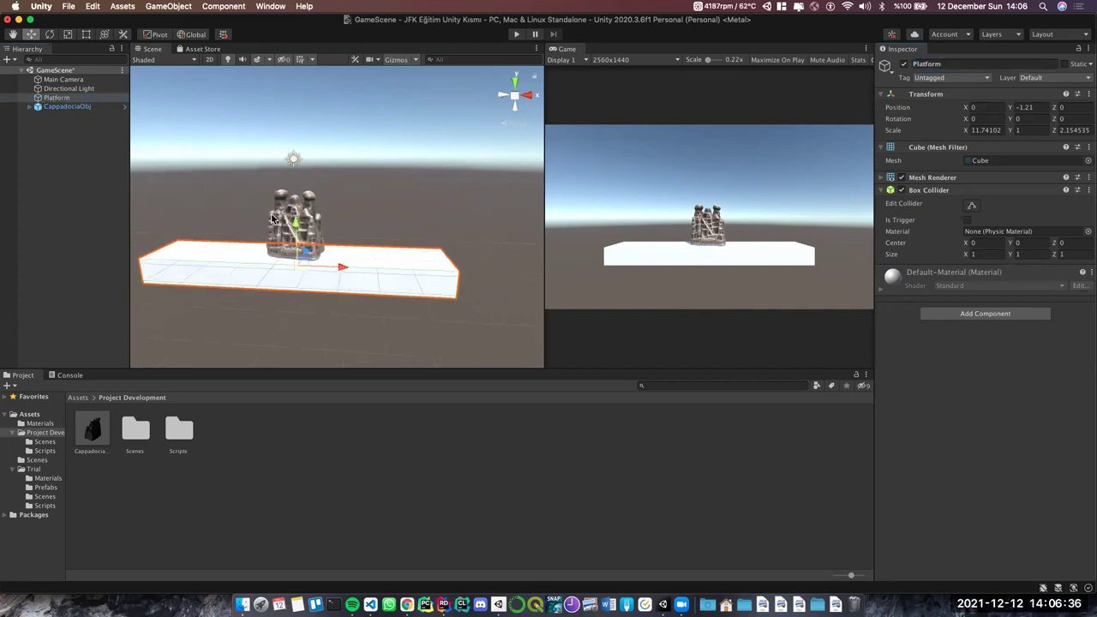
pyautogui.click(60, 106)
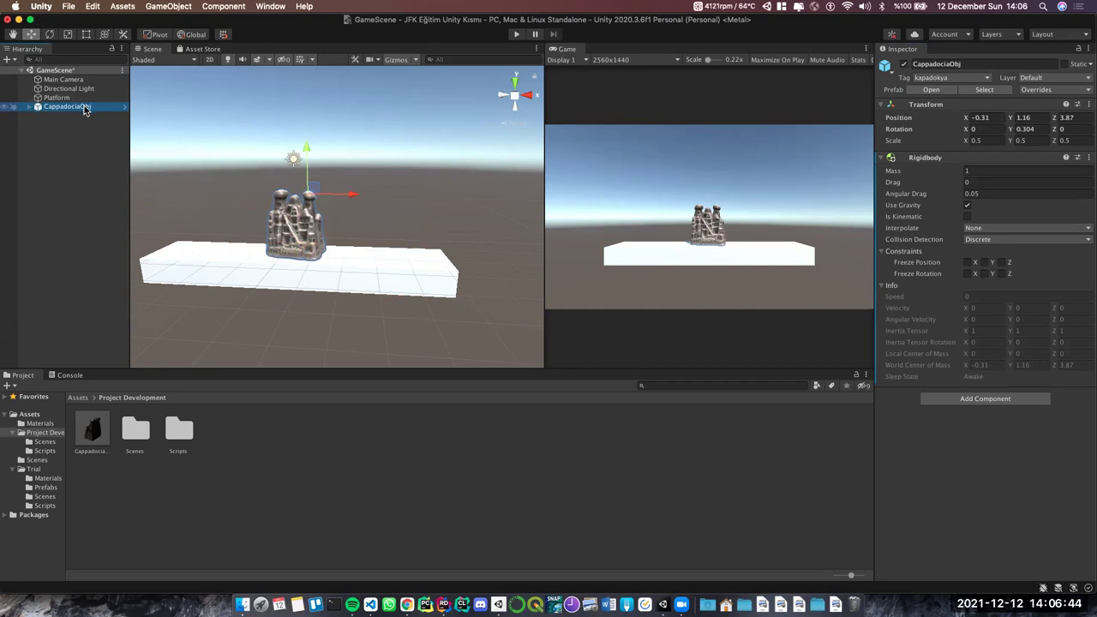
pyautogui.click(84, 98)
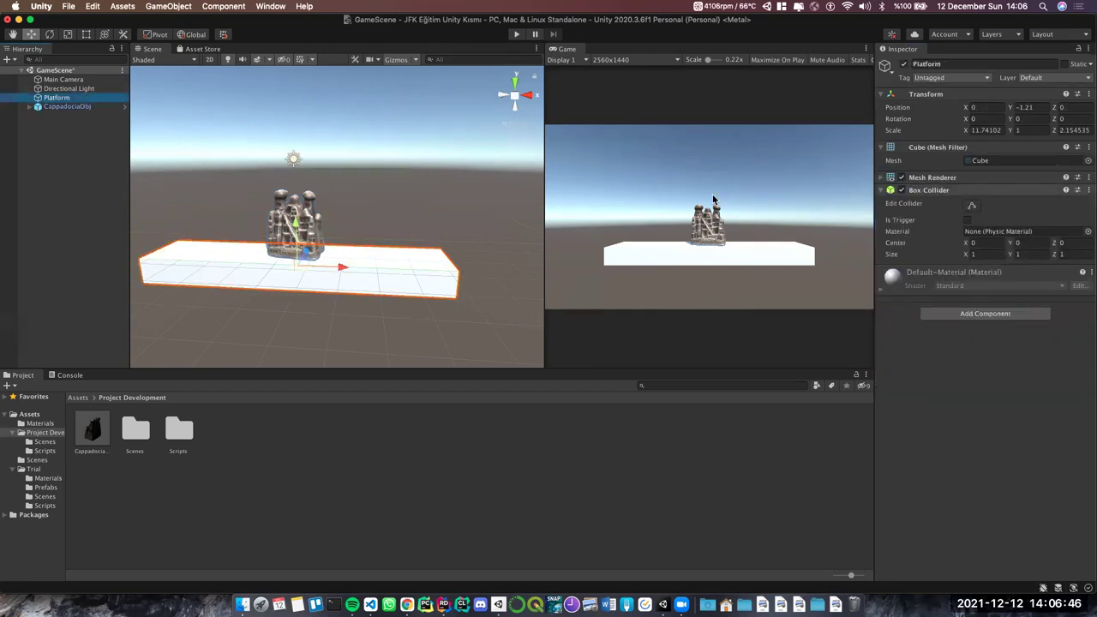
pyautogui.click(78, 113)
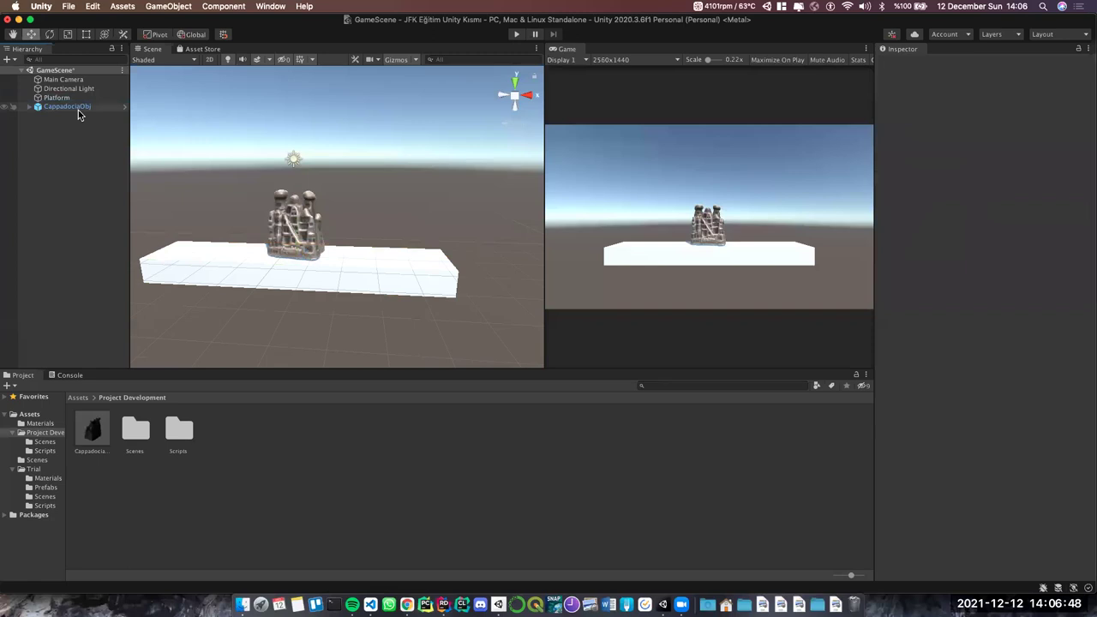
# Add a Box Collider to CappadociaObj by searching 'Collider' in Add Component
pyautogui.click(78, 108)
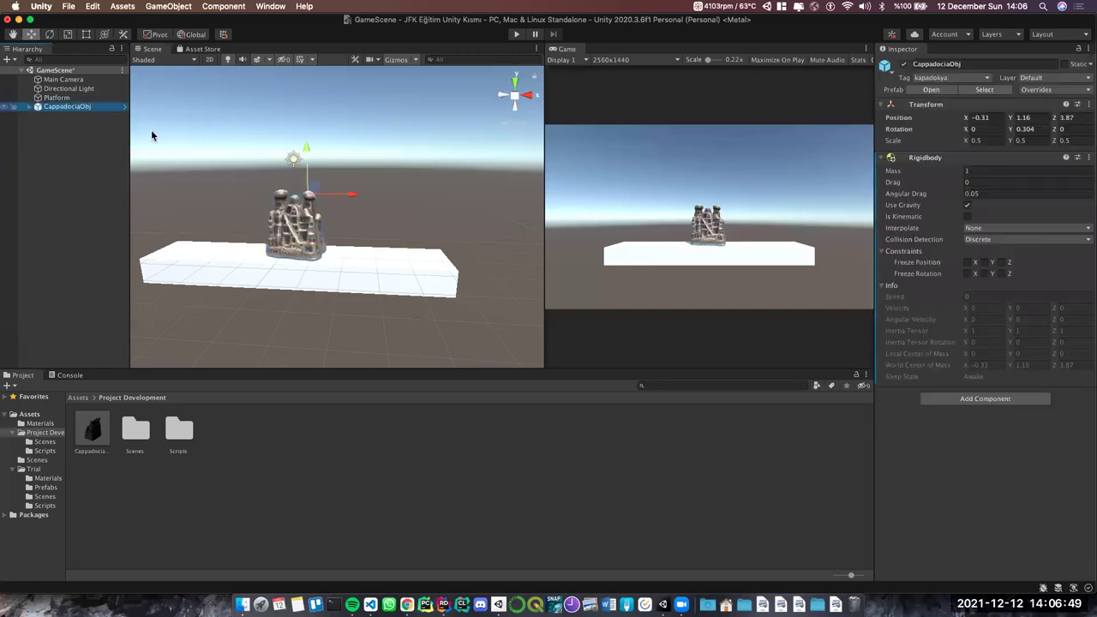
pyautogui.click(991, 399)
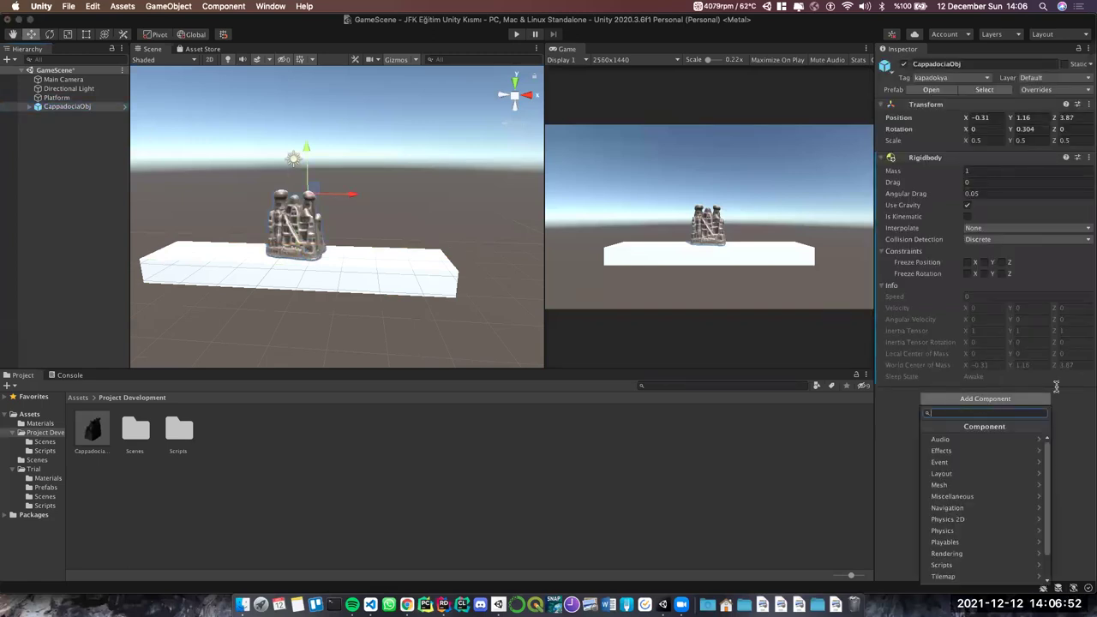
pyautogui.write('Collider')
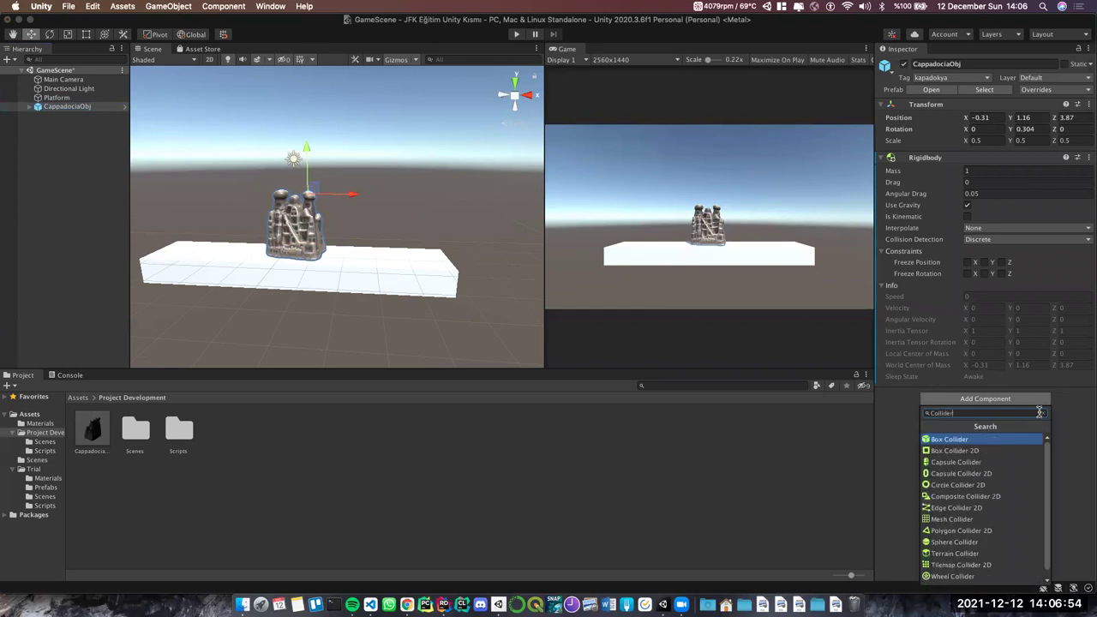
pyautogui.click(991, 441)
pyautogui.scroll(-3, 369, 236)
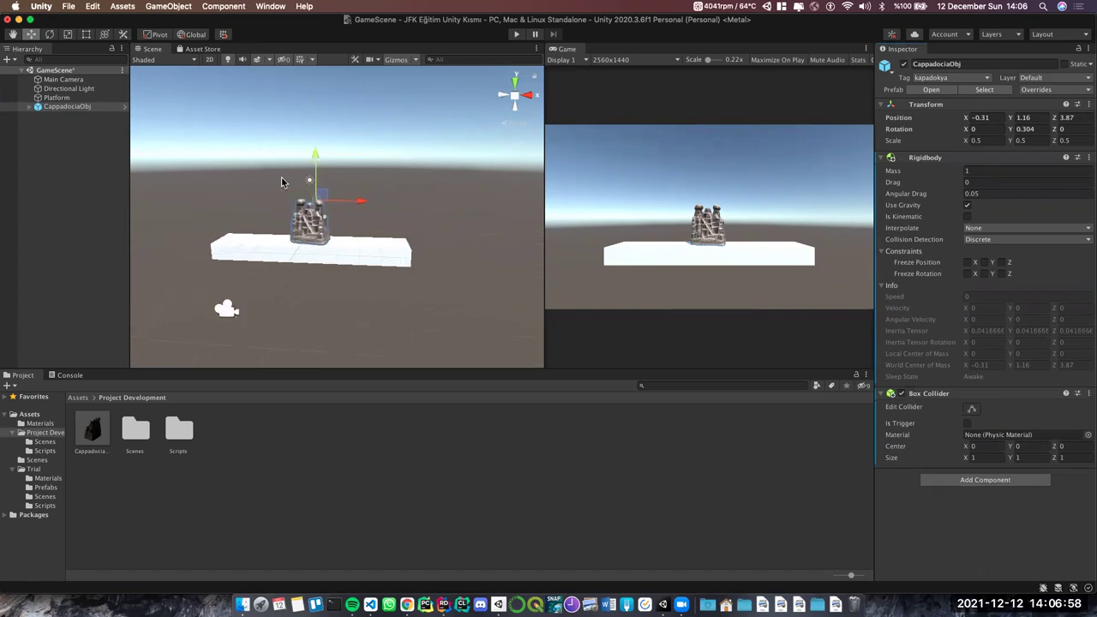
pyautogui.scroll(-3, 378, 227)
pyautogui.scroll(3, 424, 243)
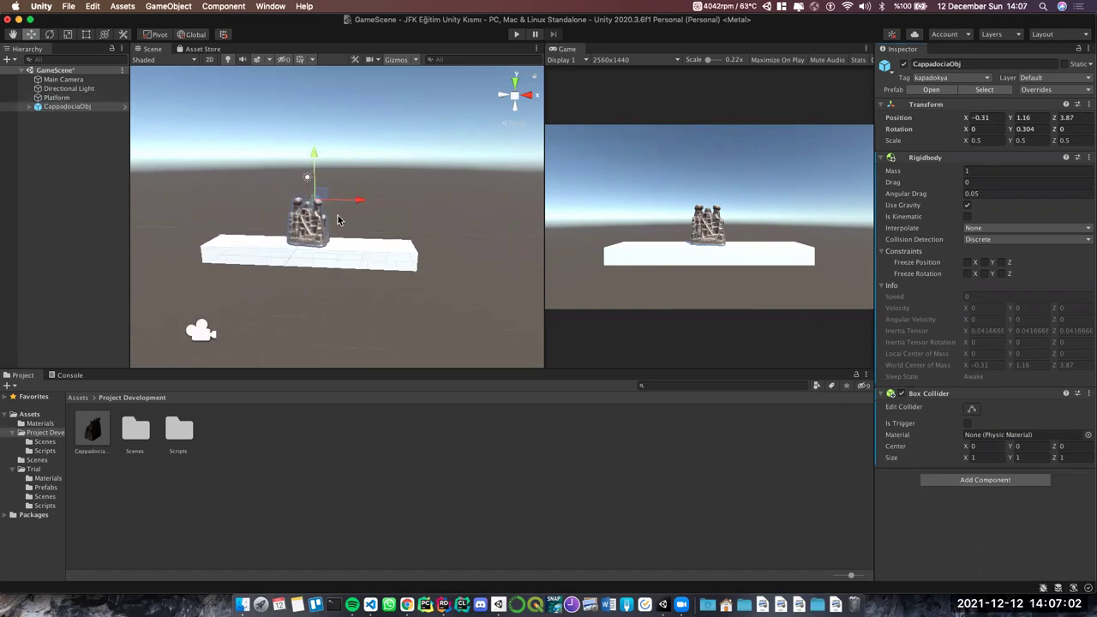
pyautogui.scroll(3, 403, 218)
pyautogui.moveTo(428, 227)
pyautogui.keyDown('alt'); pyautogui.mouseDown()
pyautogui.moveTo(129, 205)
pyautogui.moveTo(339, 215)
pyautogui.mouseUp(); pyautogui.keyUp('alt')
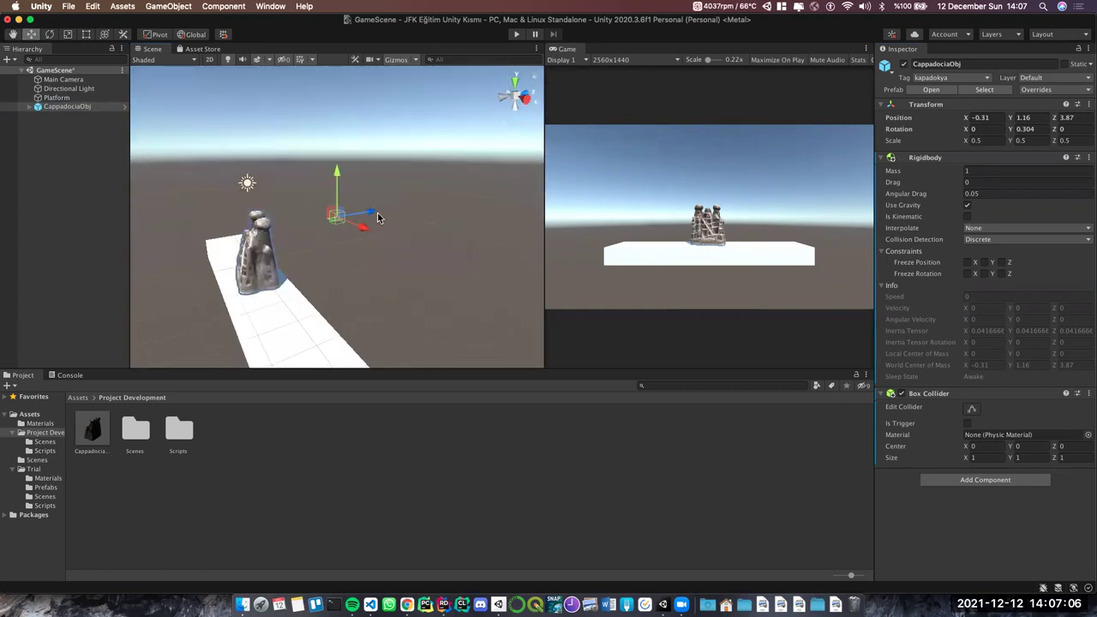
pyautogui.scroll(4, 360, 219)
pyautogui.scroll(-2, 342, 221)
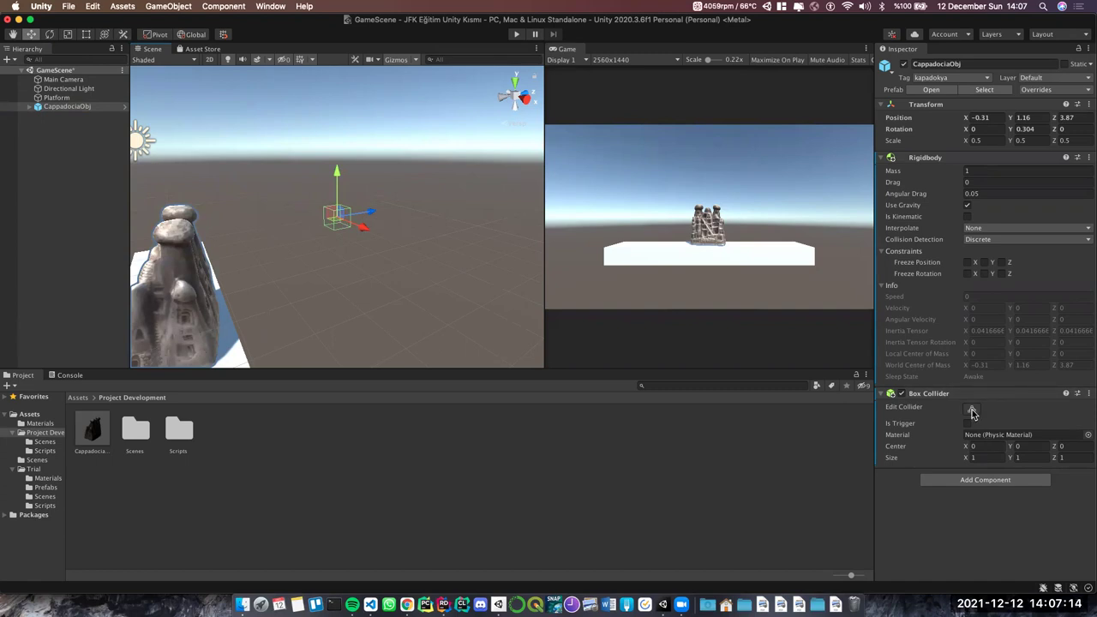
pyautogui.scroll(-3, 217, 226)
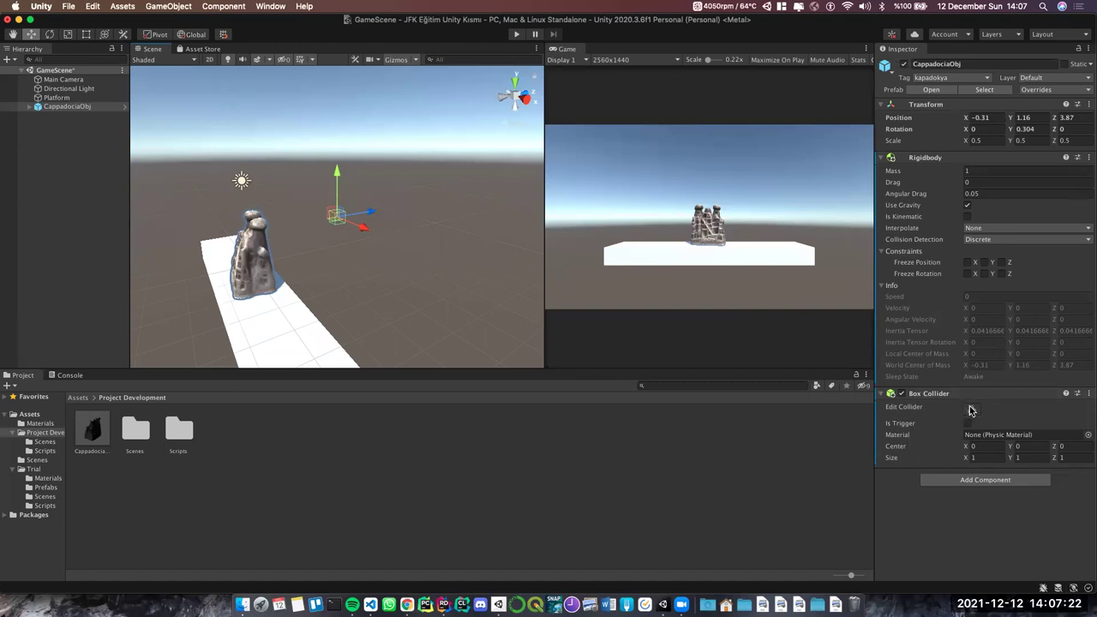
# Edit the Box Collider, adjusting its depth and widening it around the statue
pyautogui.click(971, 409)
pyautogui.moveTo(334, 220)
pyautogui.mouseDown()
pyautogui.moveTo(232, 241)
pyautogui.moveTo(355, 301)
pyautogui.mouseUp()
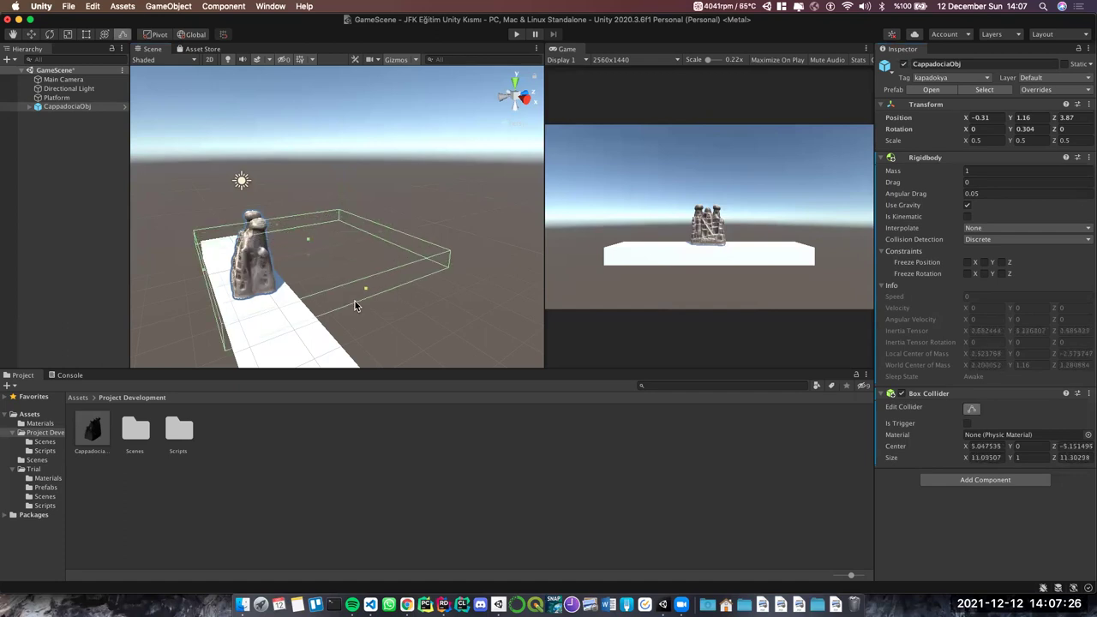
pyautogui.moveTo(374, 228)
pyautogui.mouseDown()
pyautogui.moveTo(228, 246)
pyautogui.moveTo(253, 267)
pyautogui.mouseUp()
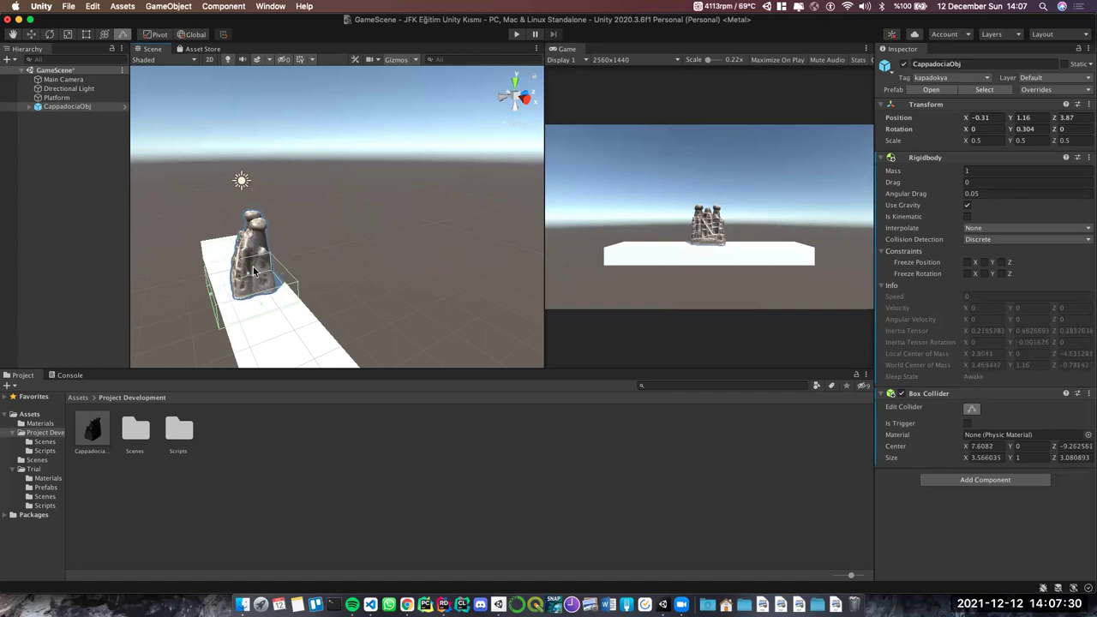
pyautogui.scroll(5, 274, 262)
pyautogui.keyDown('alt'); pyautogui.moveTo(316, 252); pyautogui.dragTo(294, 262); pyautogui.keyUp('alt')
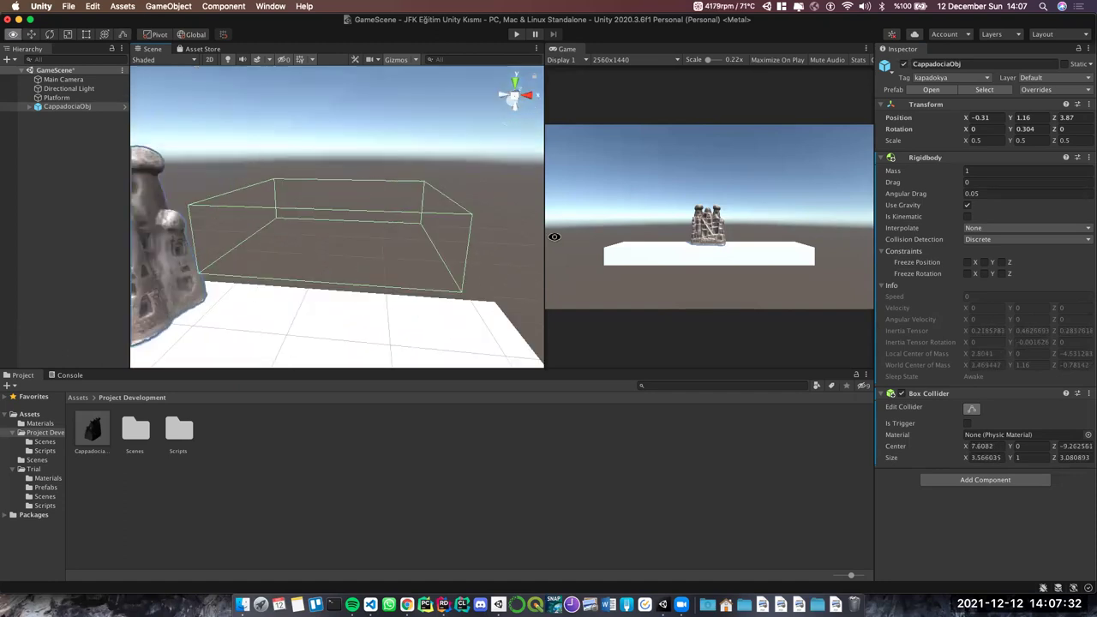
pyautogui.scroll(-5, 352, 245)
pyautogui.press('f')
pyautogui.moveTo(386, 249); pyautogui.dragTo(299, 247)
pyautogui.click(366, 238)
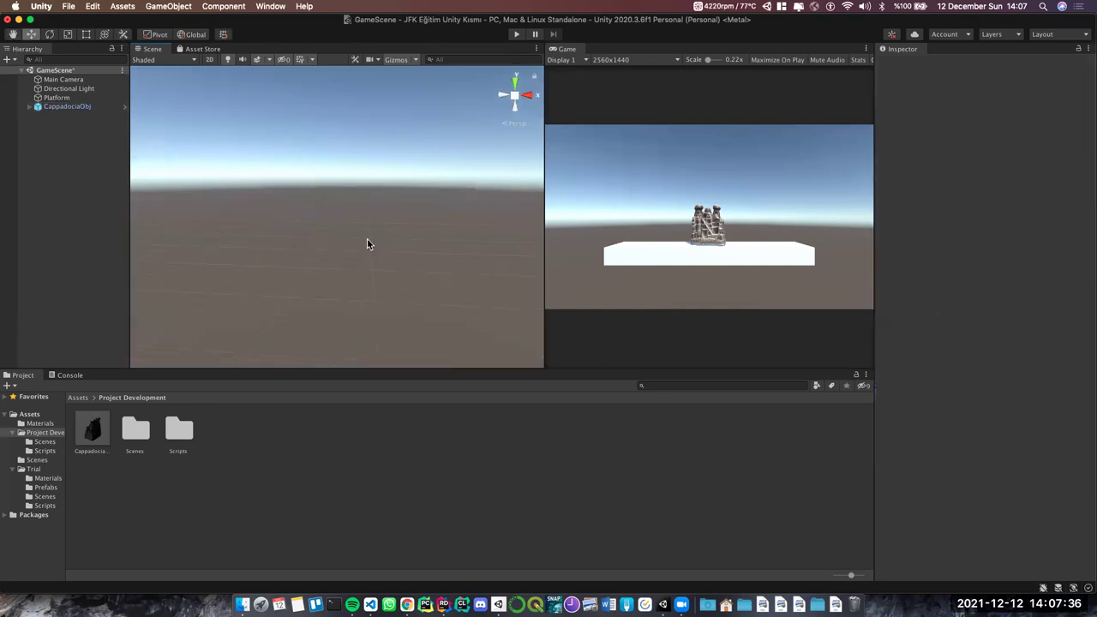
pyautogui.click(88, 110)
# Lift the statue above the platform with the Move tool
pyautogui.click(972, 408)
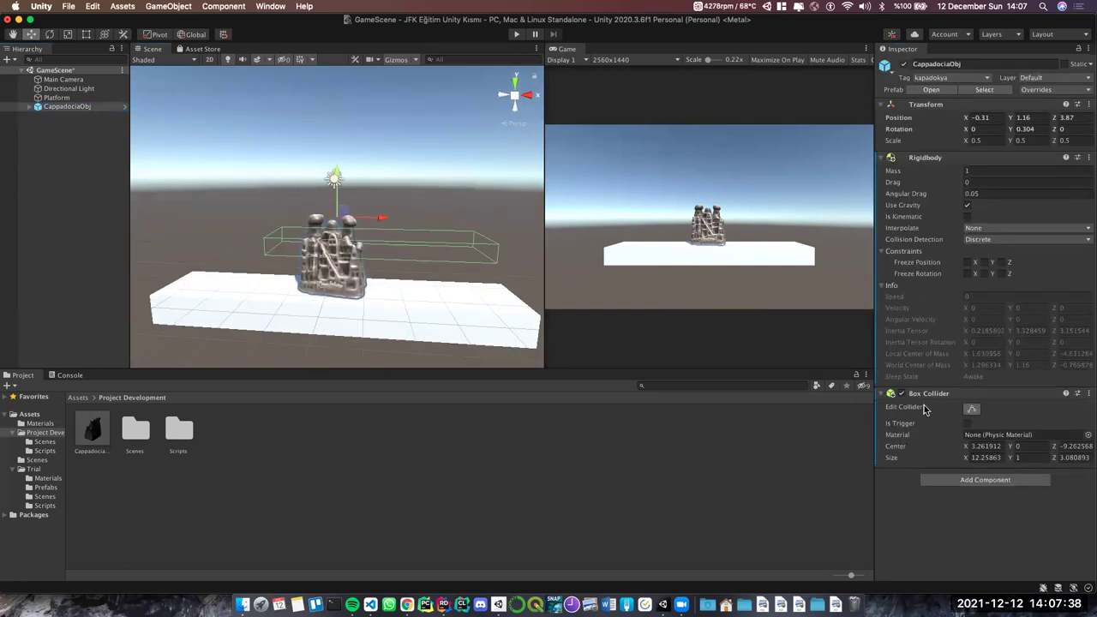
pyautogui.scroll(-3, 379, 224)
pyautogui.scroll(-2, 380, 224)
pyautogui.moveTo(380, 224)
pyautogui.keyDown('alt'); pyautogui.mouseDown()
pyautogui.moveTo(360, 211)
pyautogui.moveTo(444, 283)
pyautogui.moveTo(337, 261)
pyautogui.moveTo(443, 133)
pyautogui.moveTo(410, 171)
pyautogui.moveTo(365, 188)
pyautogui.moveTo(370, 241)
pyautogui.moveTo(392, 281)
pyautogui.moveTo(429, 140)
pyautogui.moveTo(426, 198)
pyautogui.moveTo(347, 231)
pyautogui.mouseUp(); pyautogui.keyUp('alt')
pyautogui.scroll(-1, 336, 261)
pyautogui.scroll(1, 390, 274)
pyautogui.press('w')
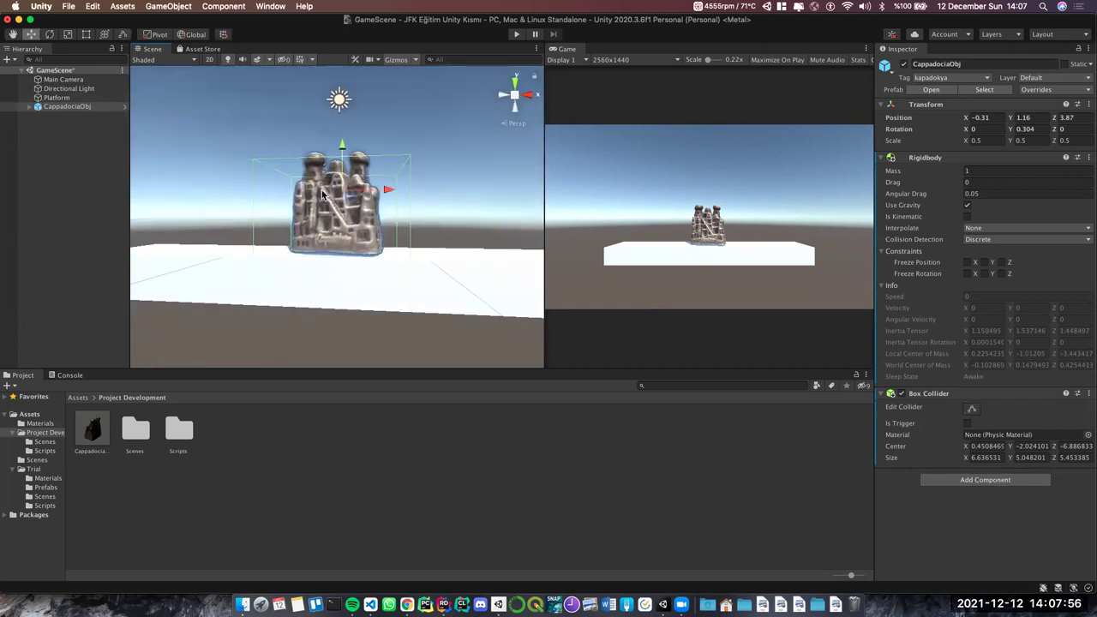
pyautogui.moveTo(343, 152); pyautogui.dragTo(342, 120)
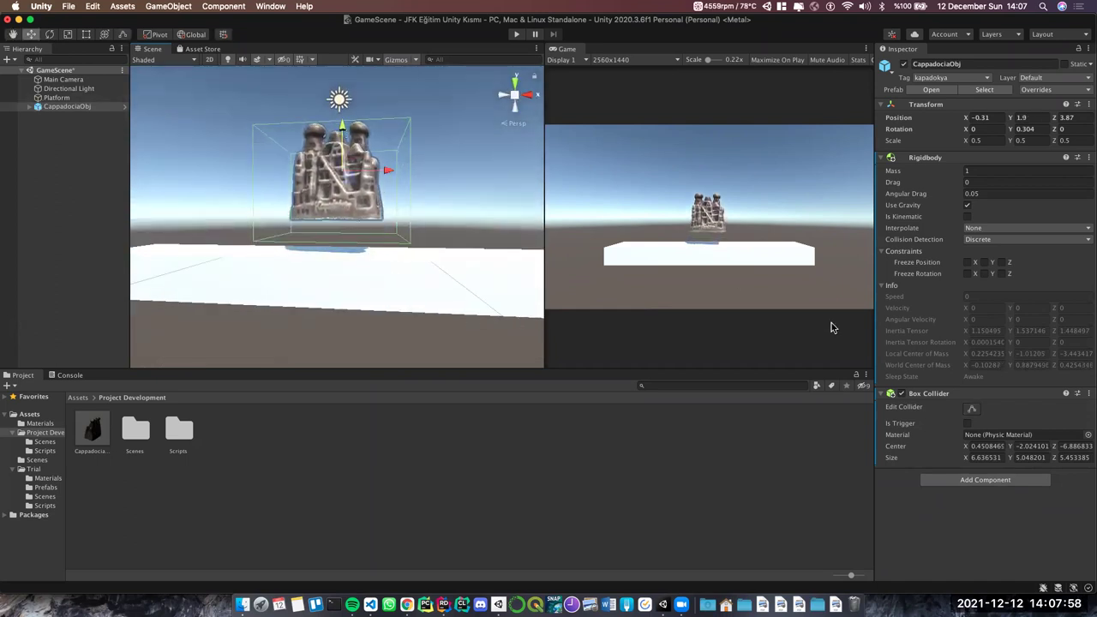
# Fit the collider's bottom, side and top faces to the rock, reaching 5.08343 × 5.060192 × 3.548308
pyautogui.click(972, 408)
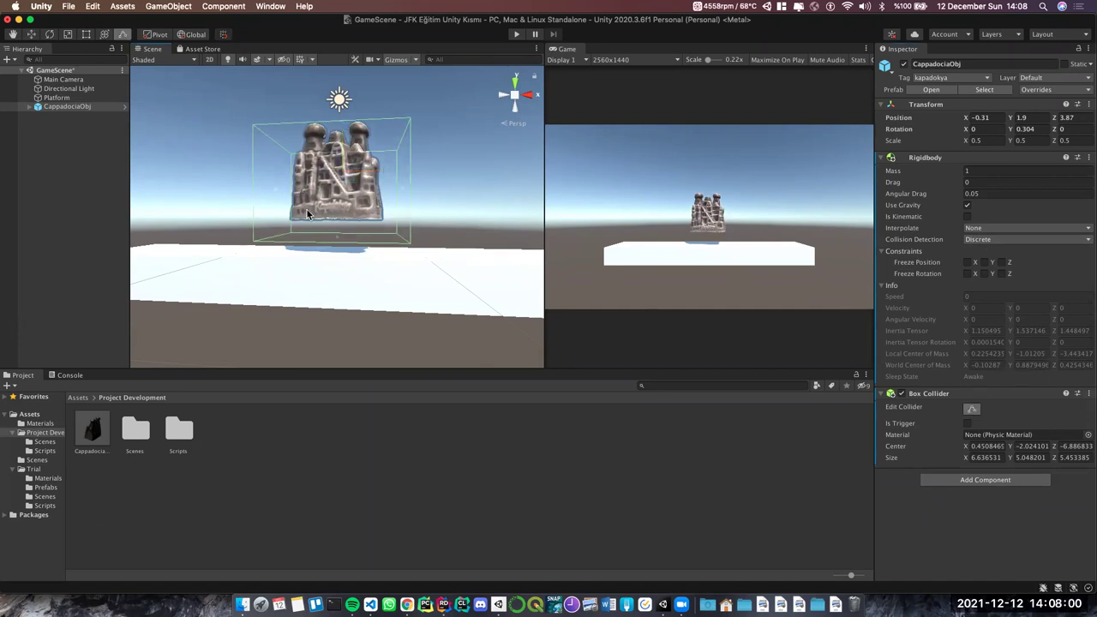
pyautogui.moveTo(337, 239); pyautogui.dragTo(339, 221)
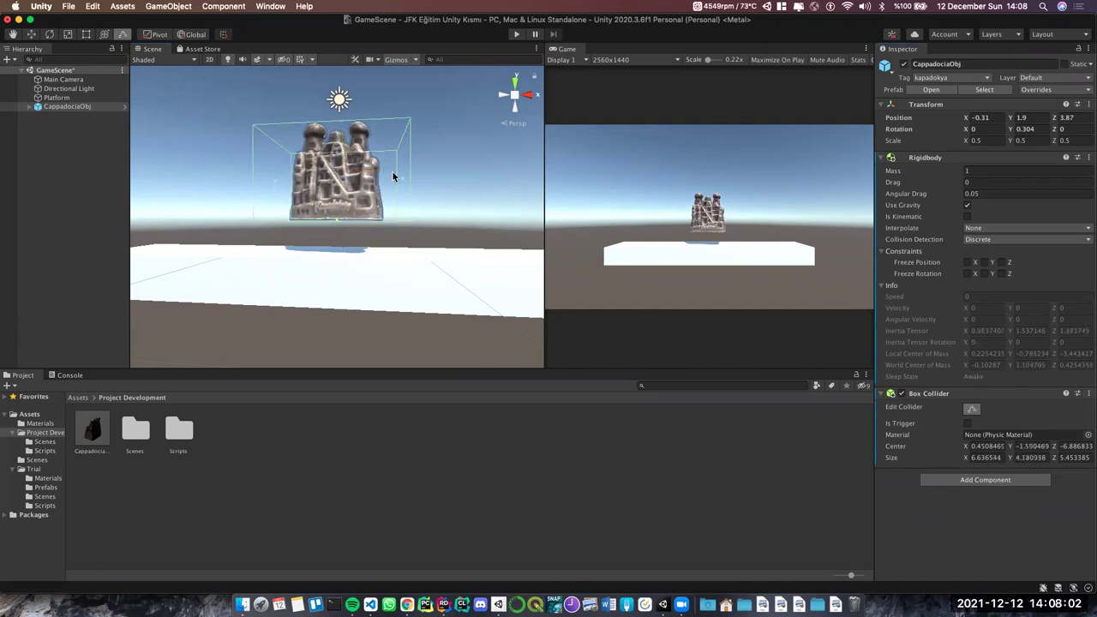
pyautogui.moveTo(402, 178); pyautogui.dragTo(390, 177)
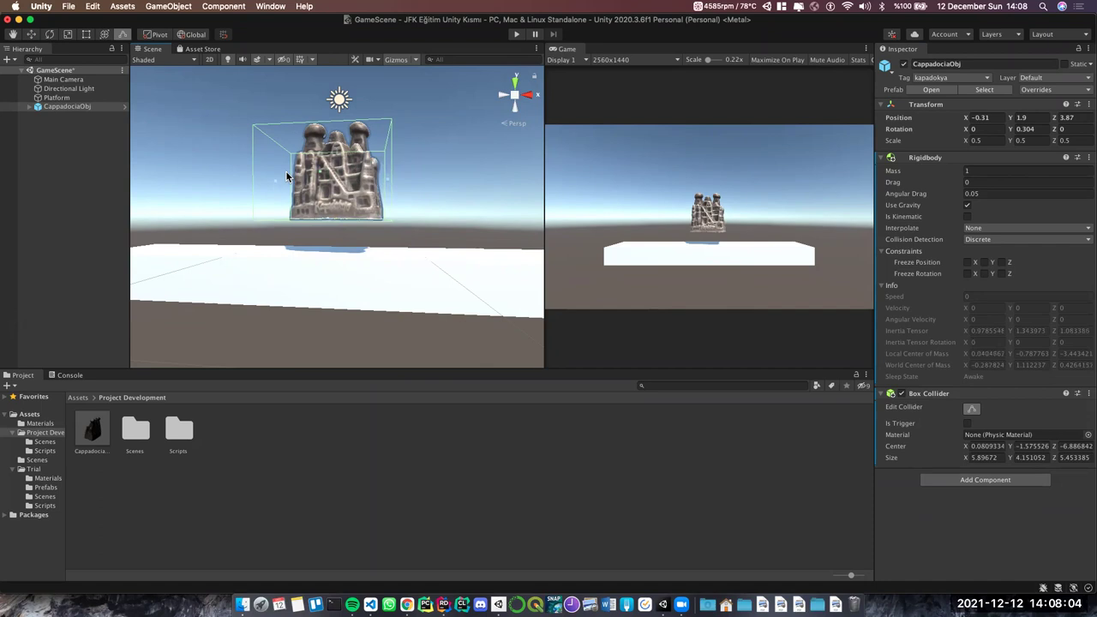
pyautogui.moveTo(275, 185); pyautogui.dragTo(287, 185)
pyautogui.press('f')
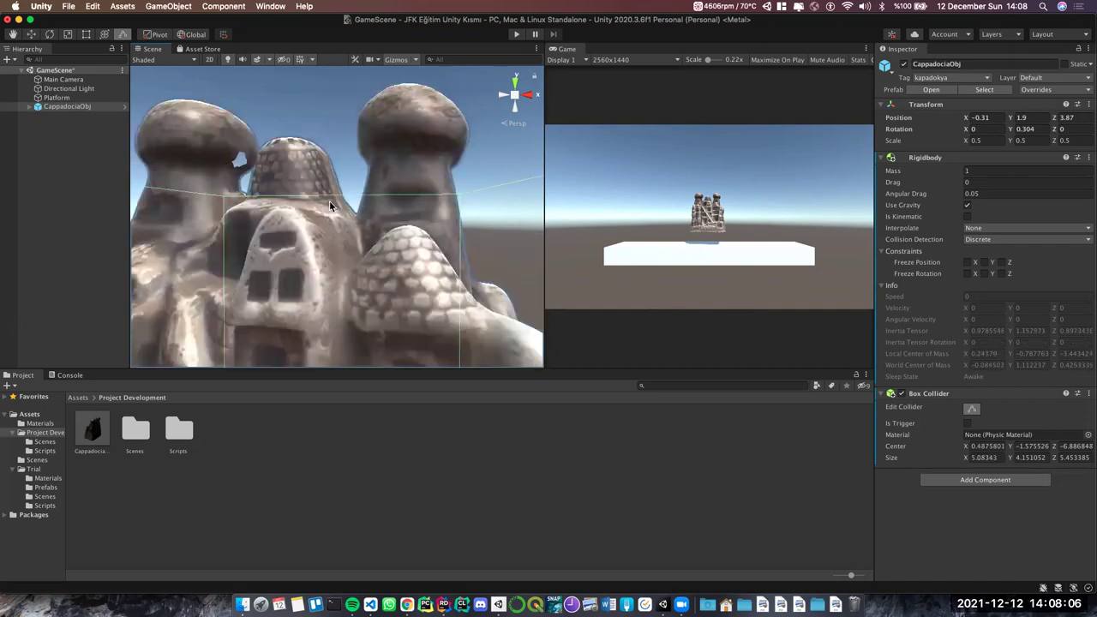
pyautogui.keyDown('alt'); pyautogui.moveTo(317, 250); pyautogui.dragTo(356, 196); pyautogui.keyUp('alt')
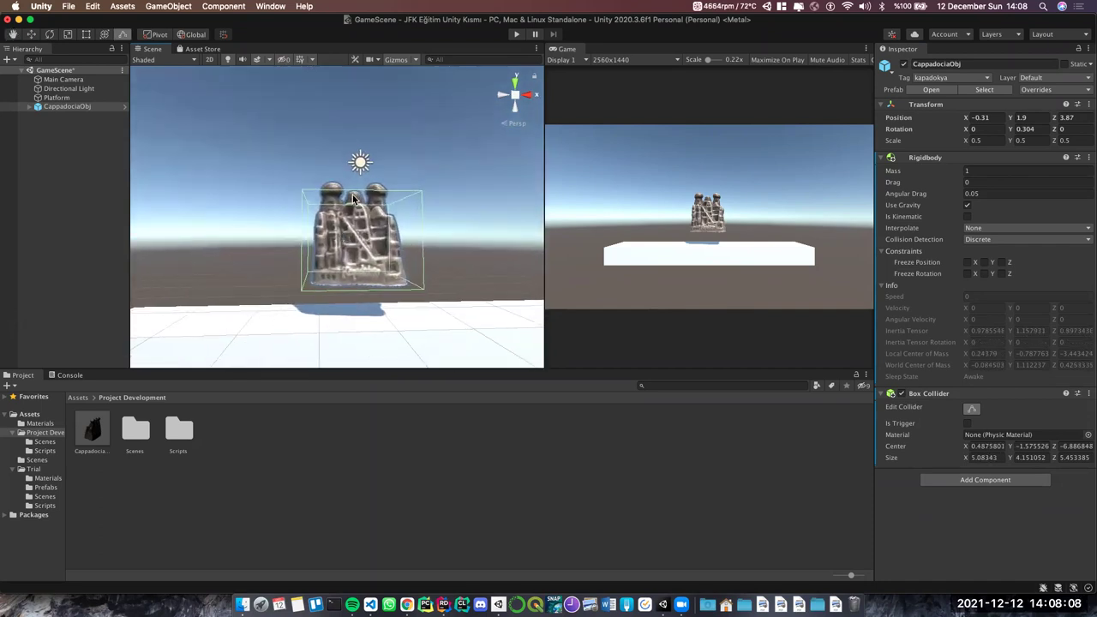
pyautogui.click(56, 128)
pyautogui.click(67, 106)
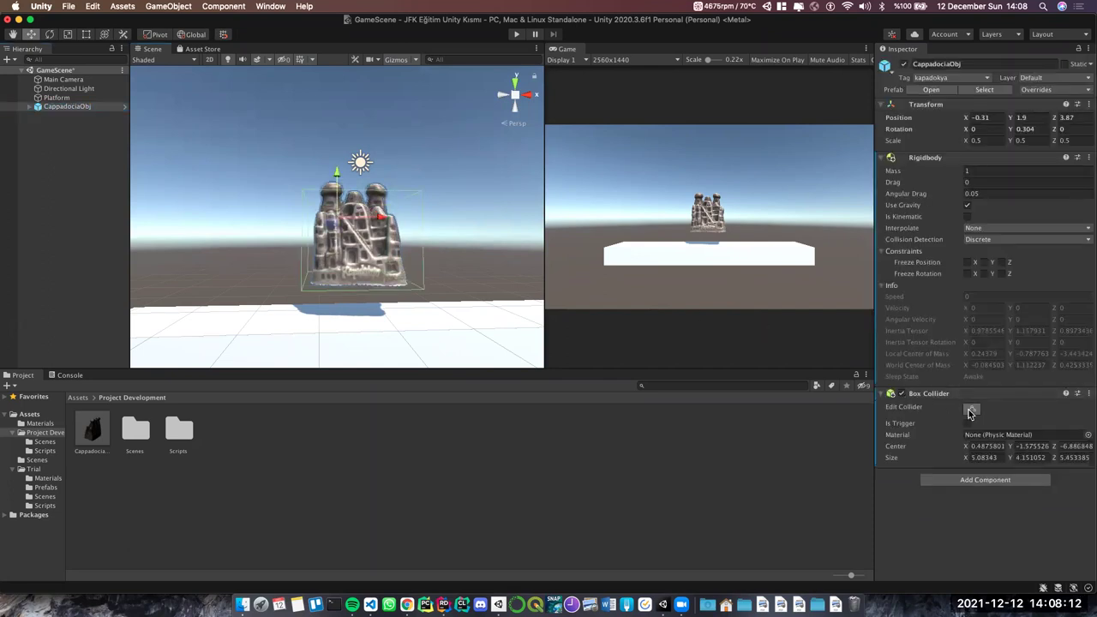
pyautogui.click(969, 412)
pyautogui.moveTo(355, 203)
pyautogui.mouseDown()
pyautogui.moveTo(358, 182)
pyautogui.moveTo(394, 249)
pyautogui.moveTo(256, 210)
pyautogui.mouseUp()
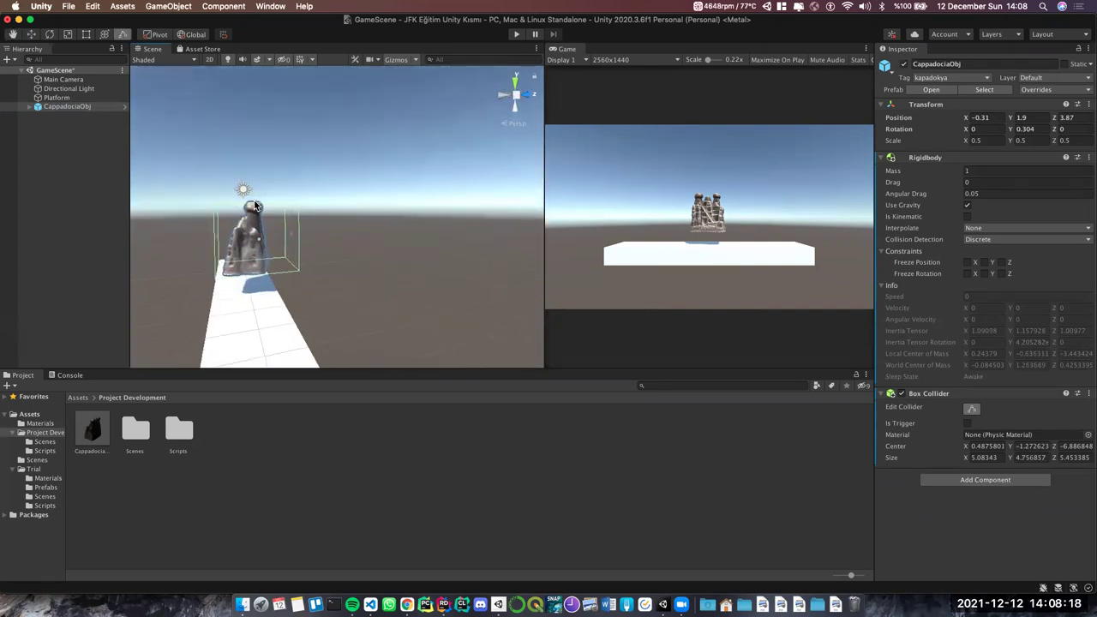
pyautogui.moveTo(304, 216)
pyautogui.keyDown('alt'); pyautogui.mouseDown()
pyautogui.moveTo(293, 238)
pyautogui.moveTo(209, 247)
pyautogui.moveTo(221, 236)
pyautogui.moveTo(493, 215)
pyautogui.moveTo(473, 216)
pyautogui.mouseUp(); pyautogui.keyUp('alt')
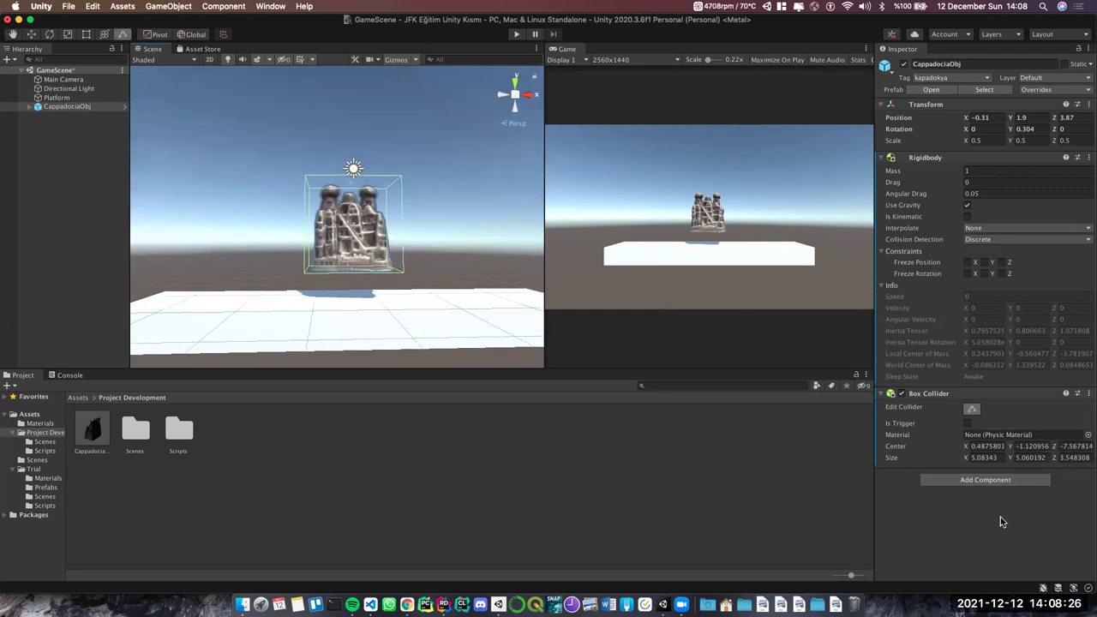
pyautogui.click(971, 409)
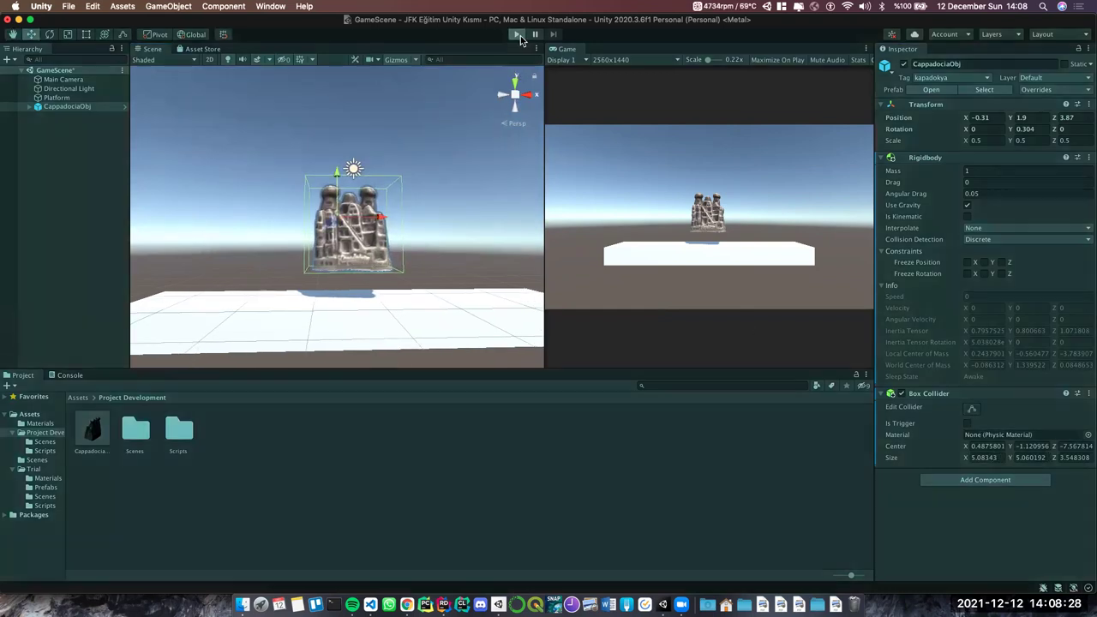
pyautogui.click(517, 35)
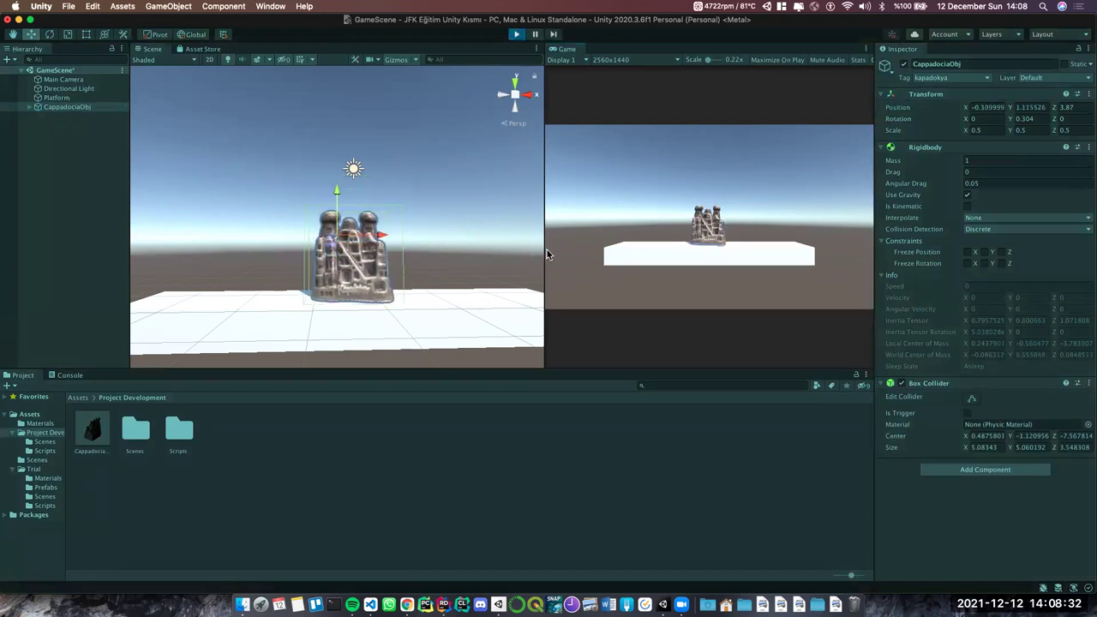
pyautogui.scroll(-3, 401, 333)
pyautogui.scroll(-2, 377, 306)
pyautogui.scroll(-2, 368, 272)
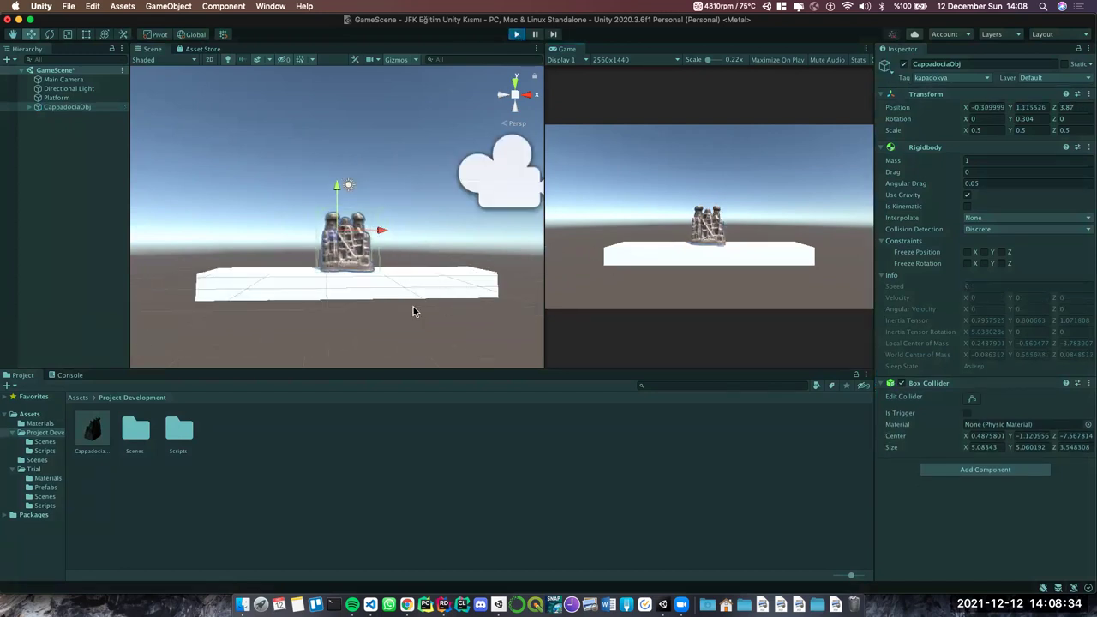
pyautogui.scroll(2, 413, 311)
pyautogui.moveTo(396, 231)
pyautogui.keyDown('alt'); pyautogui.mouseDown()
pyautogui.moveTo(444, 271)
pyautogui.moveTo(429, 233)
pyautogui.mouseUp(); pyautogui.keyUp('alt')
pyautogui.scroll(2, 389, 281)
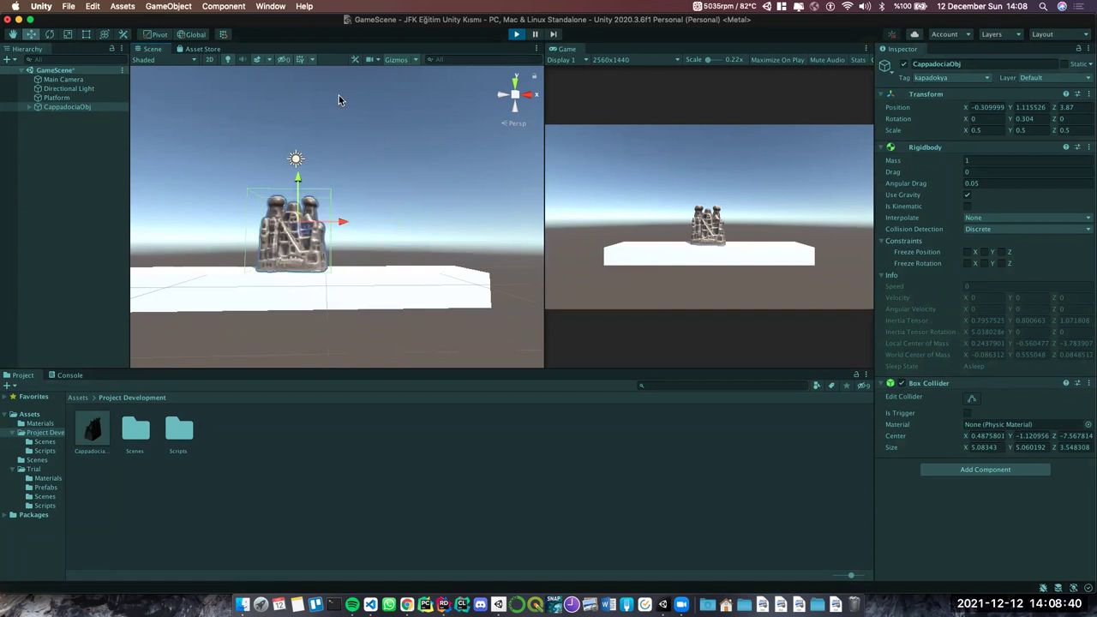
pyautogui.moveTo(298, 195); pyautogui.dragTo(300, 62)
pyautogui.click(327, 249)
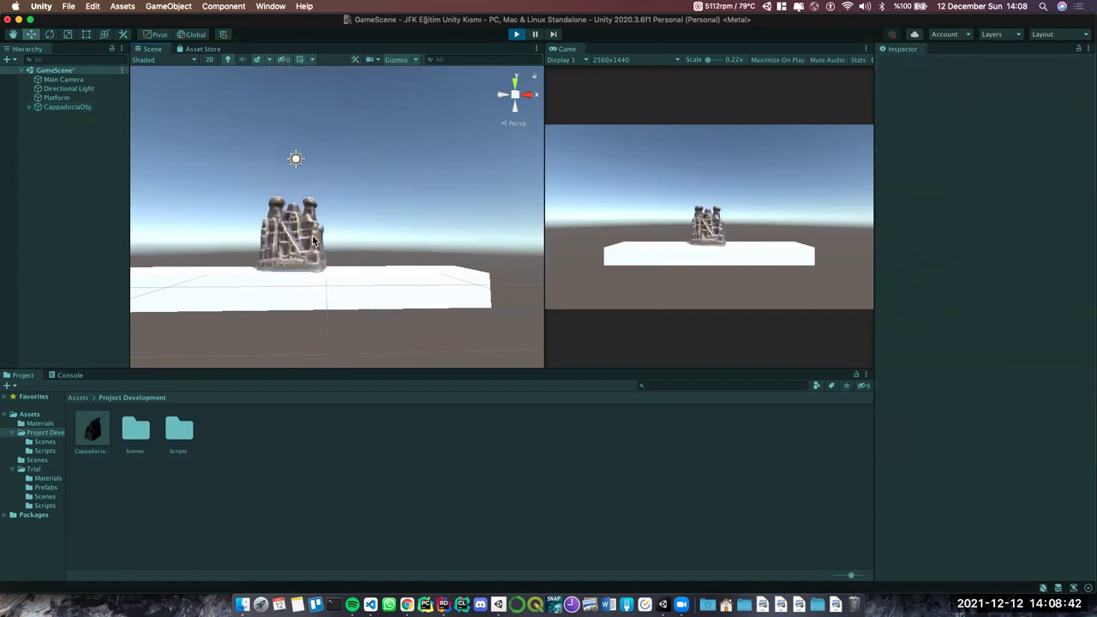
pyautogui.click(314, 242)
pyautogui.click(326, 204)
pyautogui.press('r')
pyautogui.press('e')
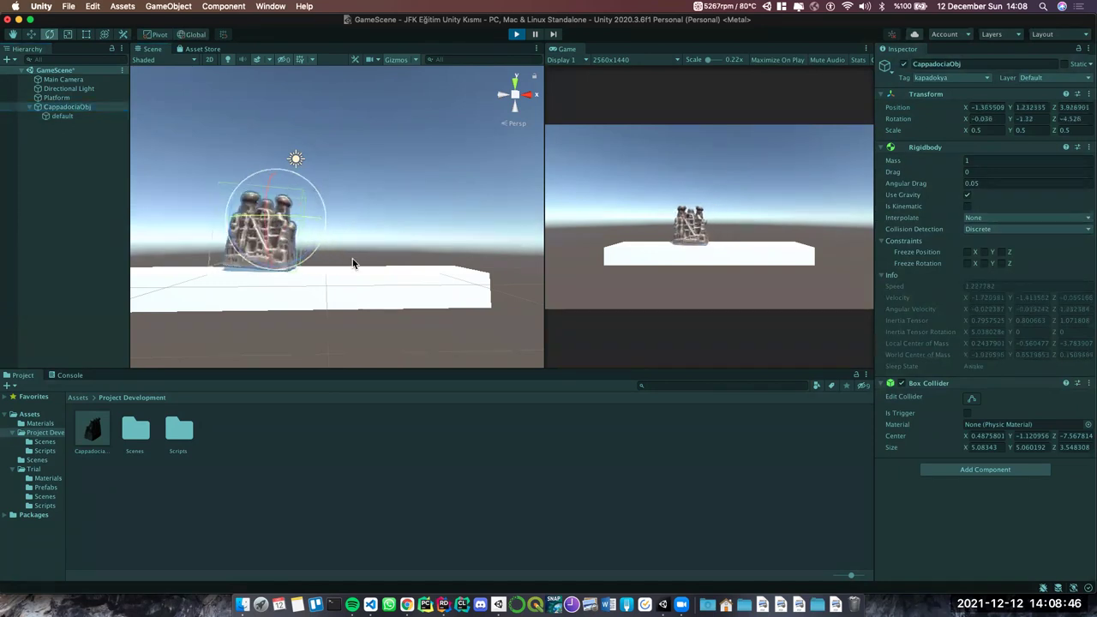
pyautogui.moveTo(300, 187); pyautogui.dragTo(263, 213)
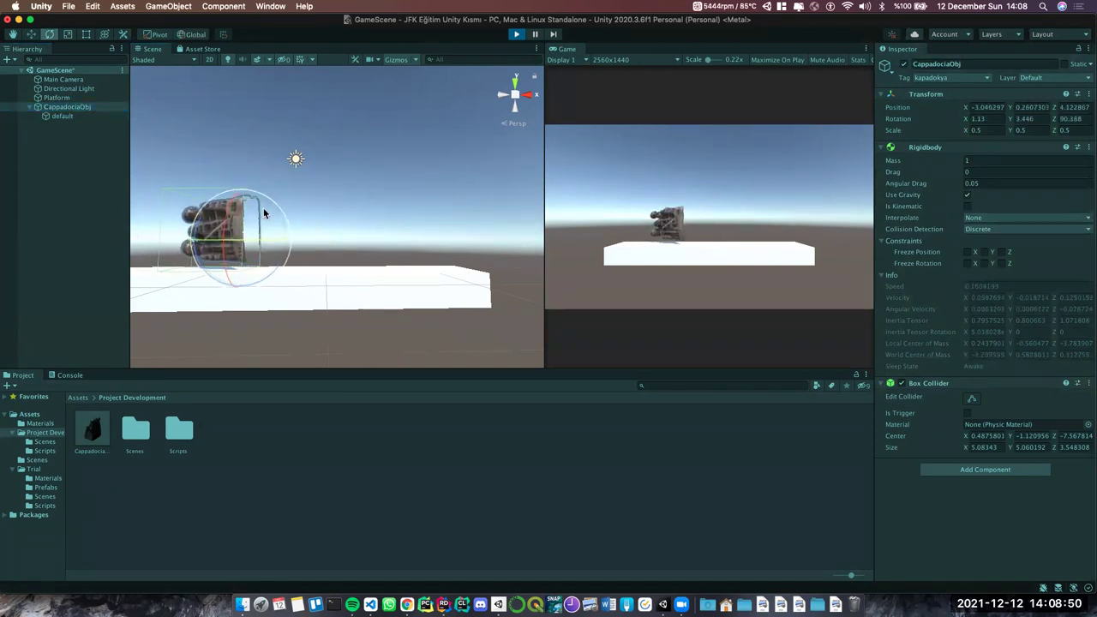
pyautogui.click(515, 34)
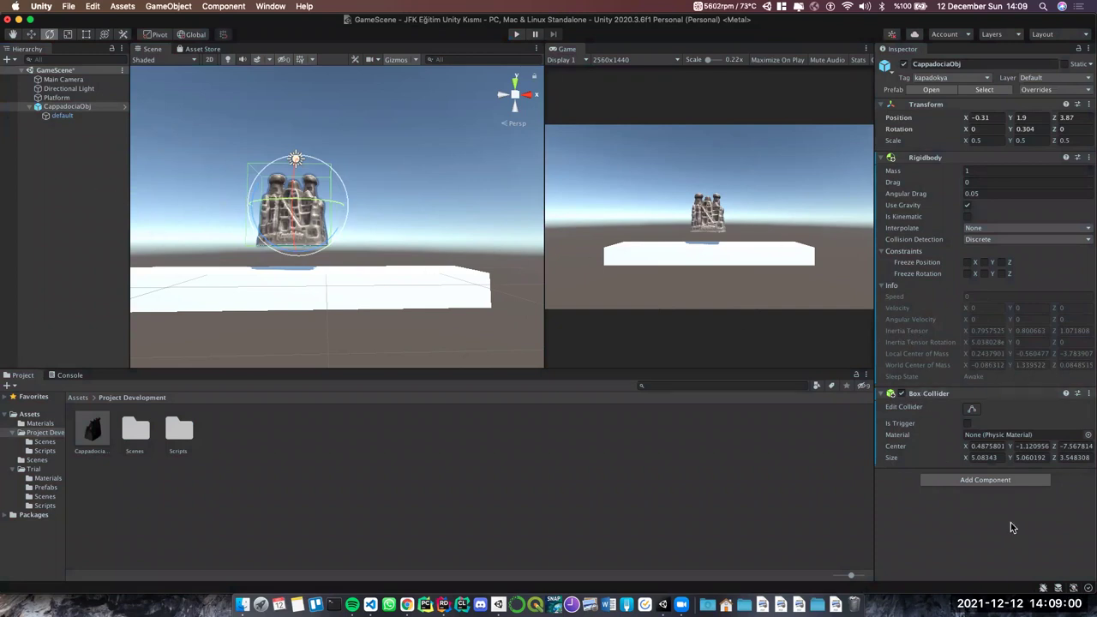
# Create a C# script named ObjMovement in the Scripts folder
pyautogui.keyDown('alt'); pyautogui.moveTo(216, 281); pyautogui.dragTo(407, 303); pyautogui.keyUp('alt')
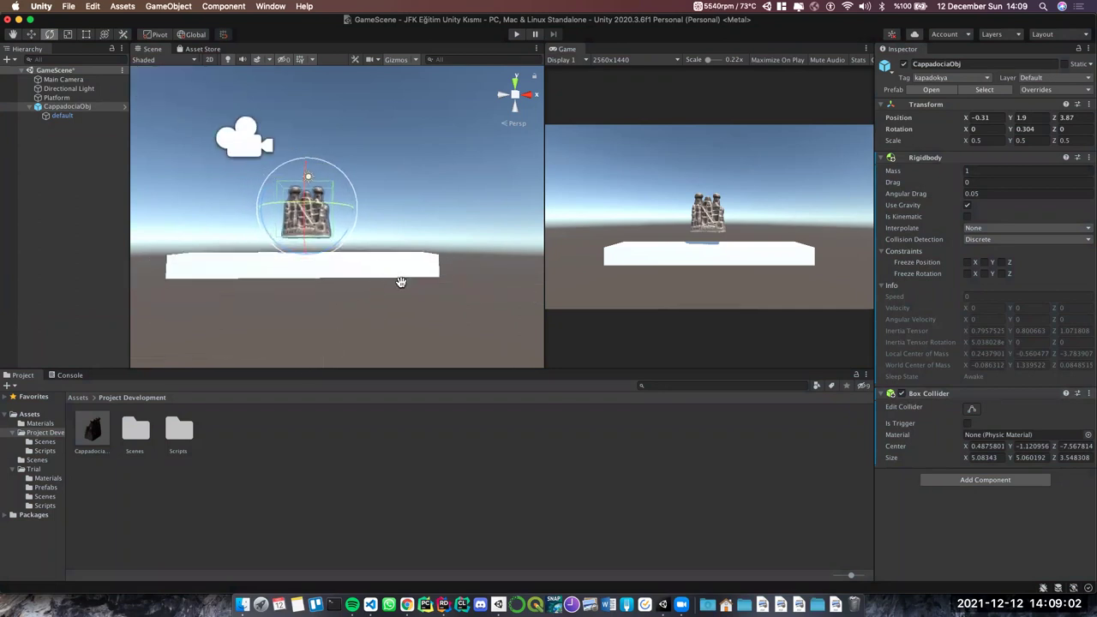
pyautogui.moveTo(402, 270); pyautogui.dragTo(386, 254)
pyautogui.press('e')
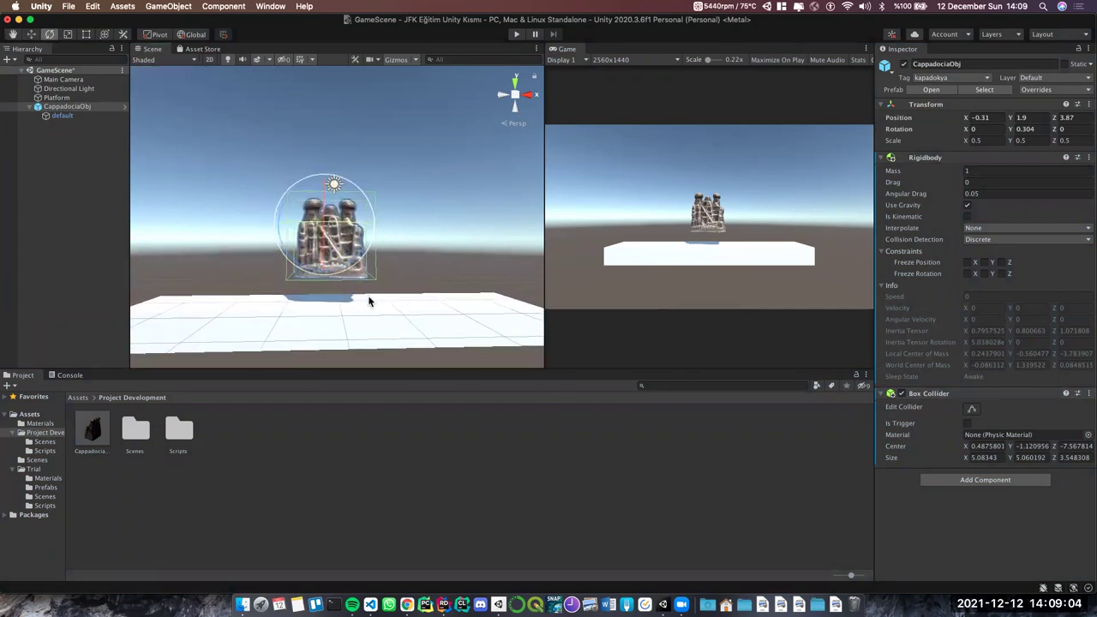
pyautogui.doubleClick(179, 429)
pyautogui.rightClick(142, 427)
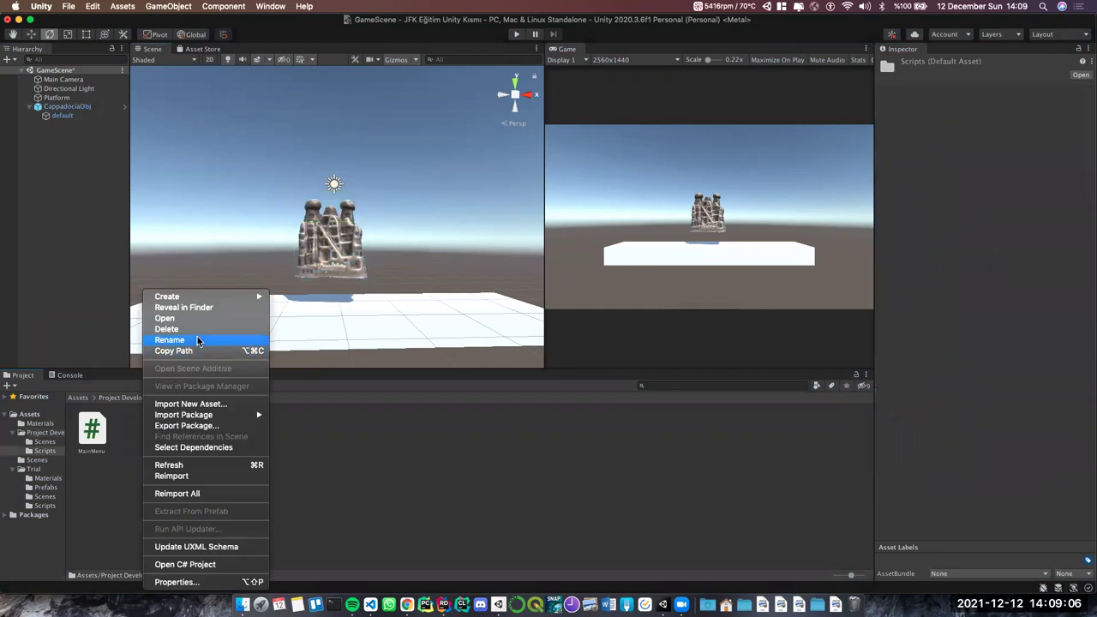
pyautogui.moveTo(222, 301)
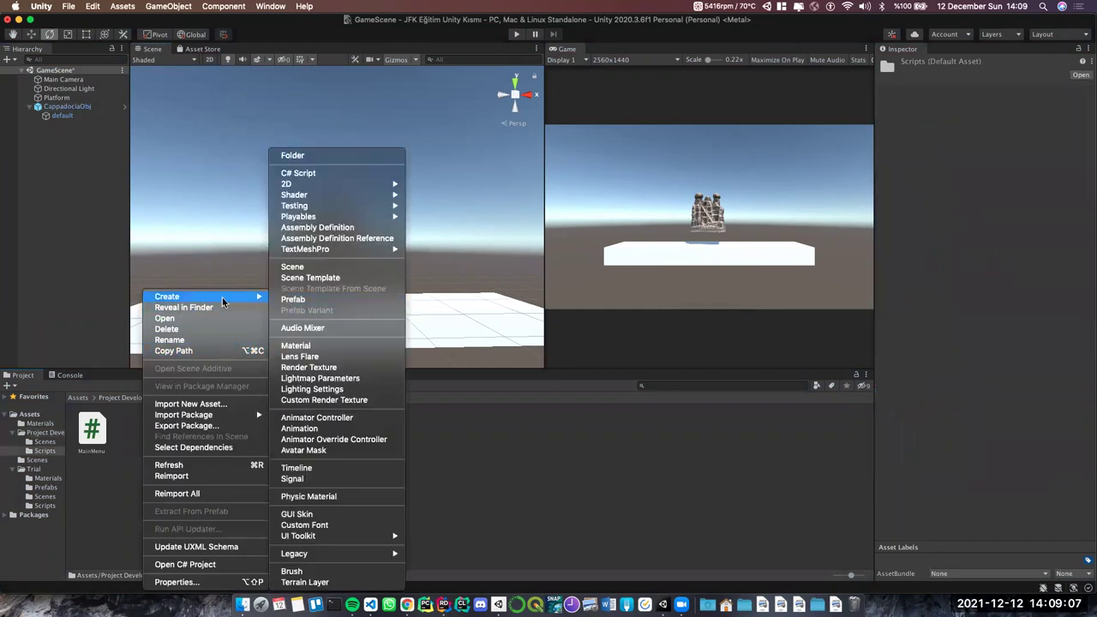
pyautogui.click(316, 175)
pyautogui.write('ObjMove')
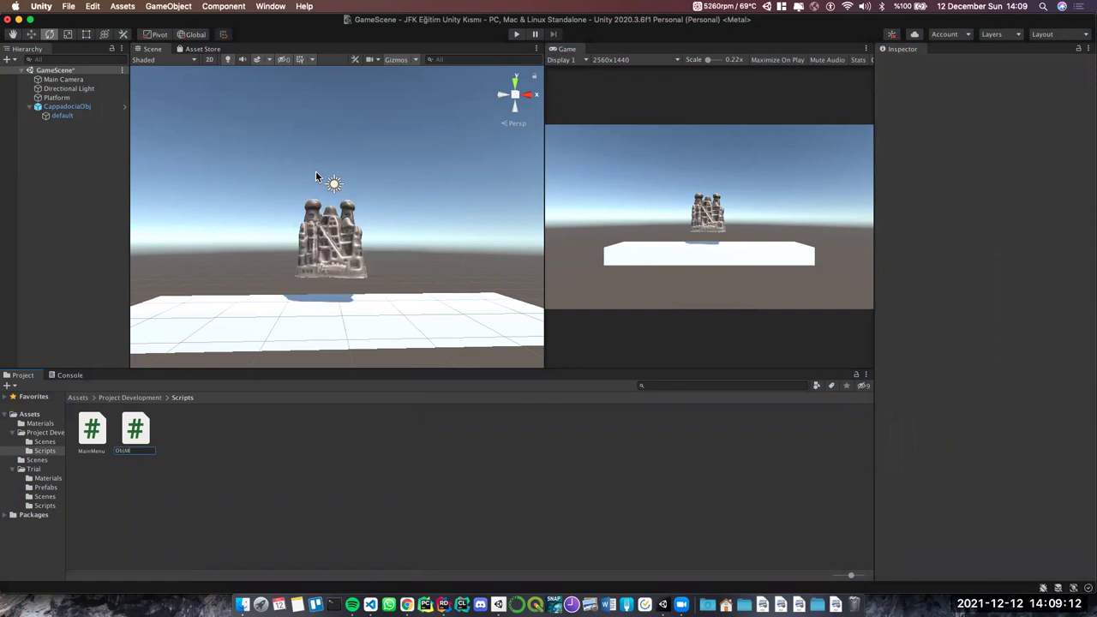
pyautogui.write('ment')
pyautogui.press('Return')
# Drag ObjMovement onto CappadociaObj and dismiss the can't-add-script error
pyautogui.moveTo(136, 430); pyautogui.dragTo(86, 112)
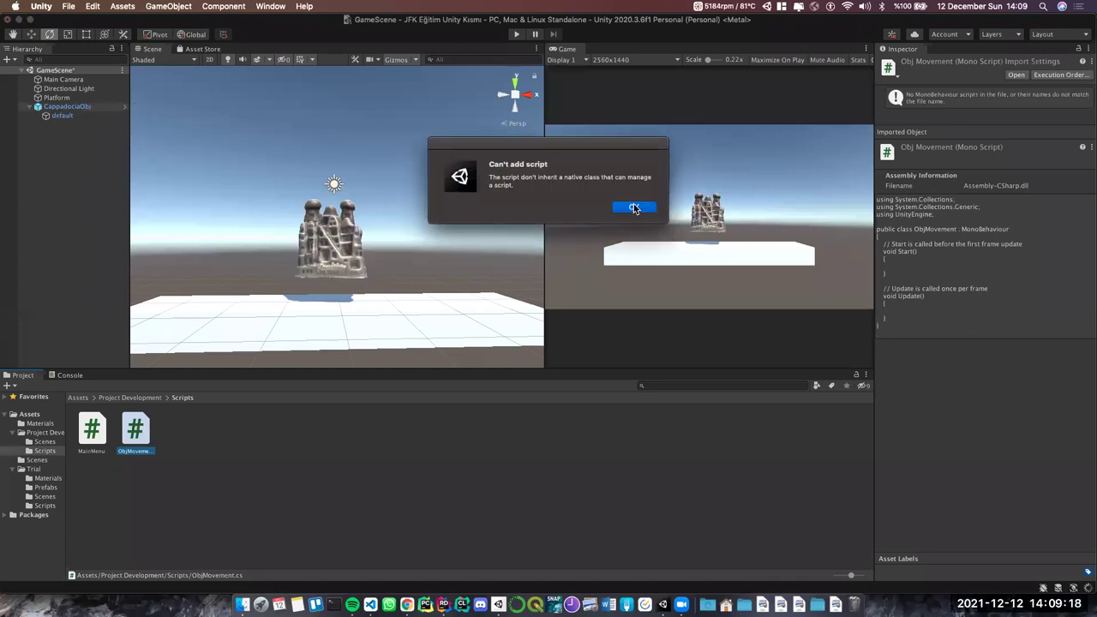
pyautogui.click(632, 207)
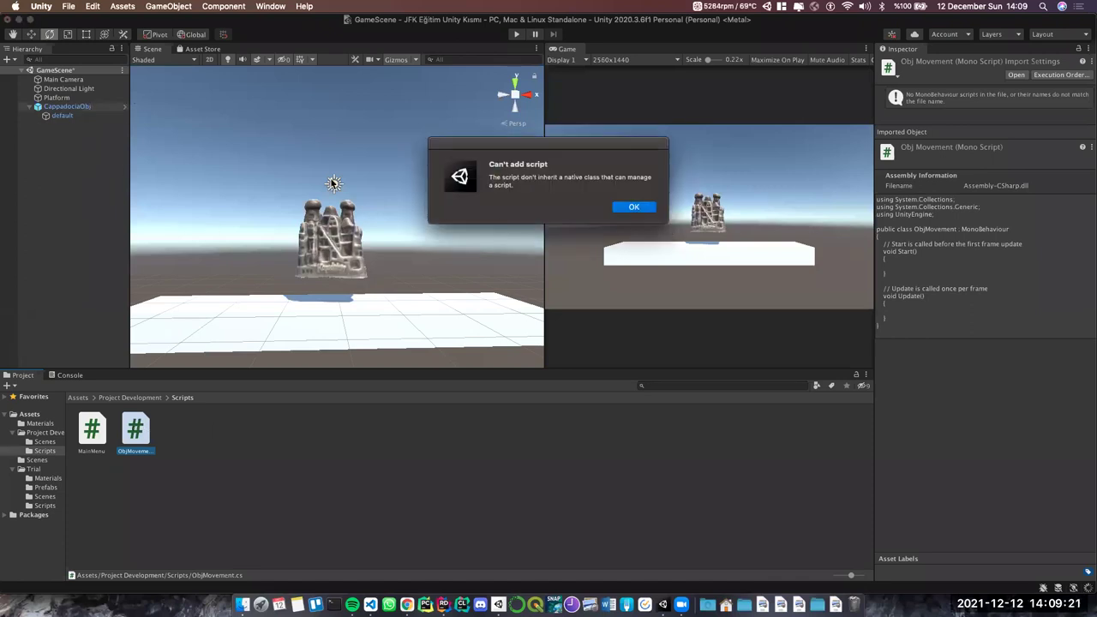
pyautogui.click(632, 208)
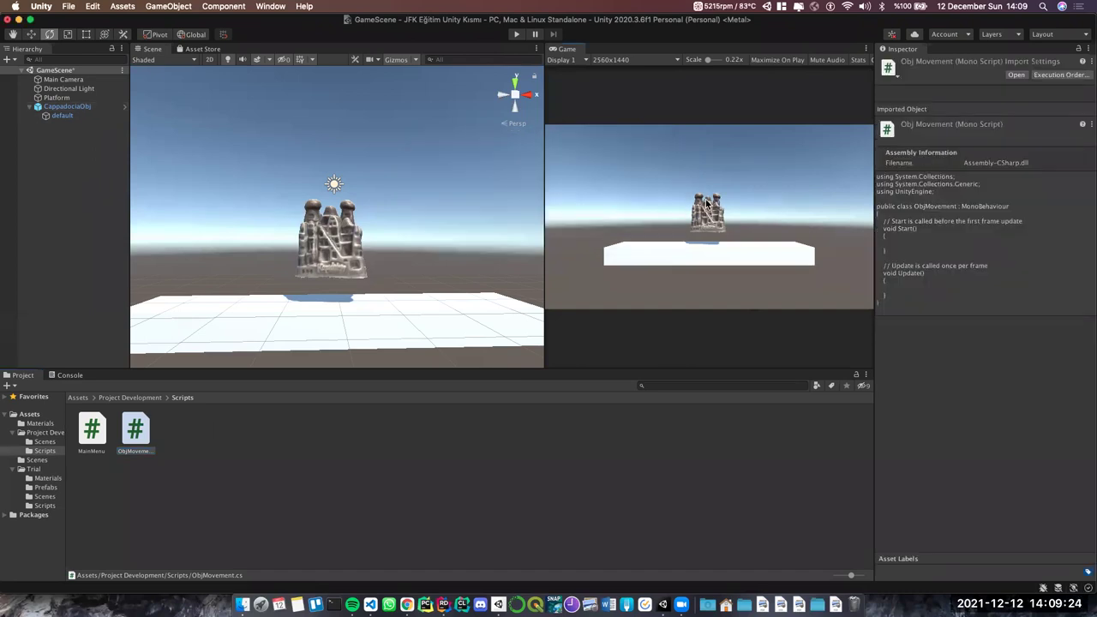
# Drag the ObjMovement script into CappadociaObj's Inspector as a component
pyautogui.click(67, 106)
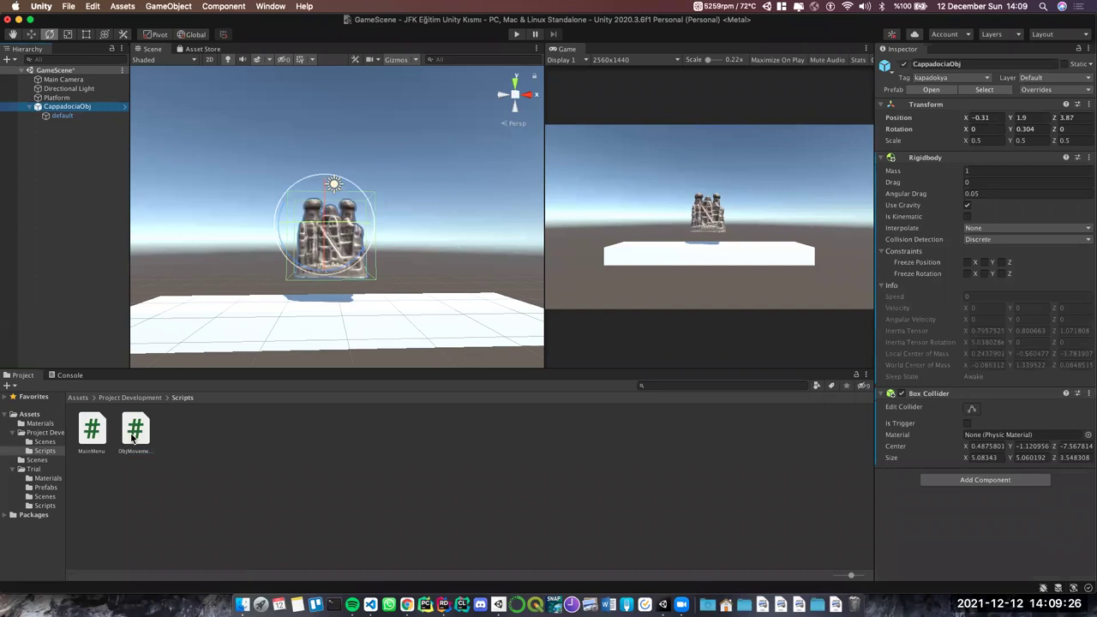
pyautogui.moveTo(133, 439); pyautogui.dragTo(969, 486)
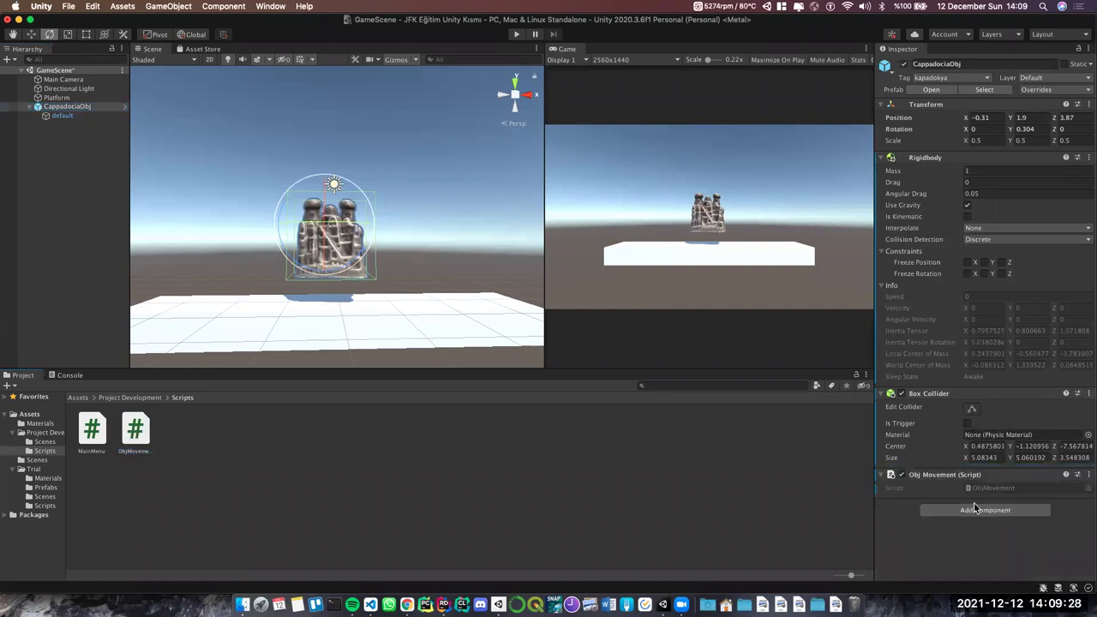
pyautogui.scroll(-2, 208, 167)
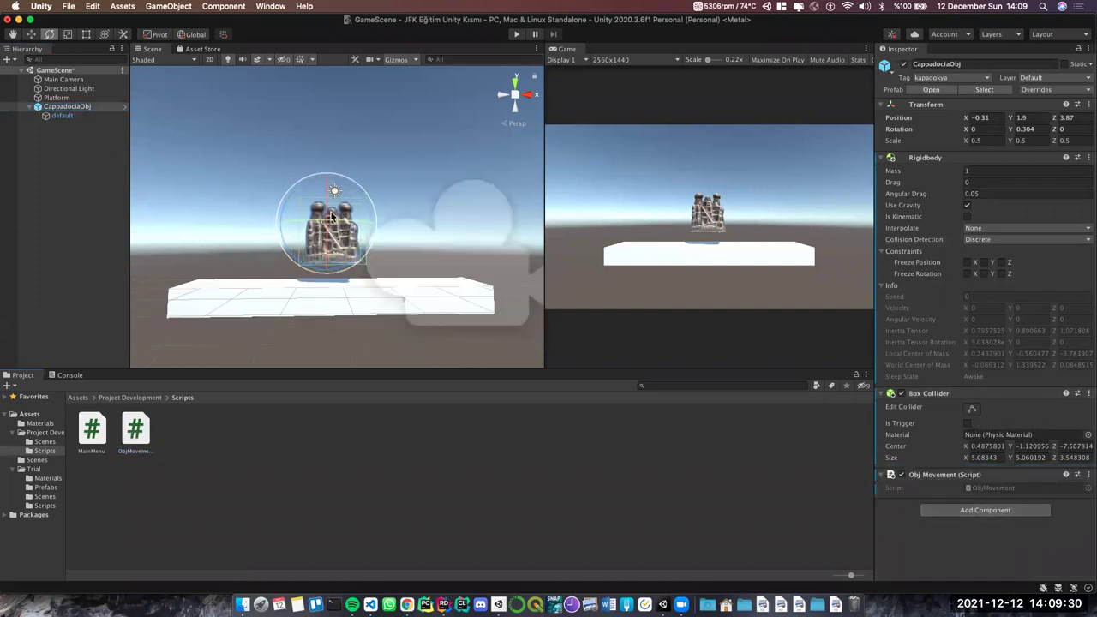
pyautogui.scroll(4, 342, 223)
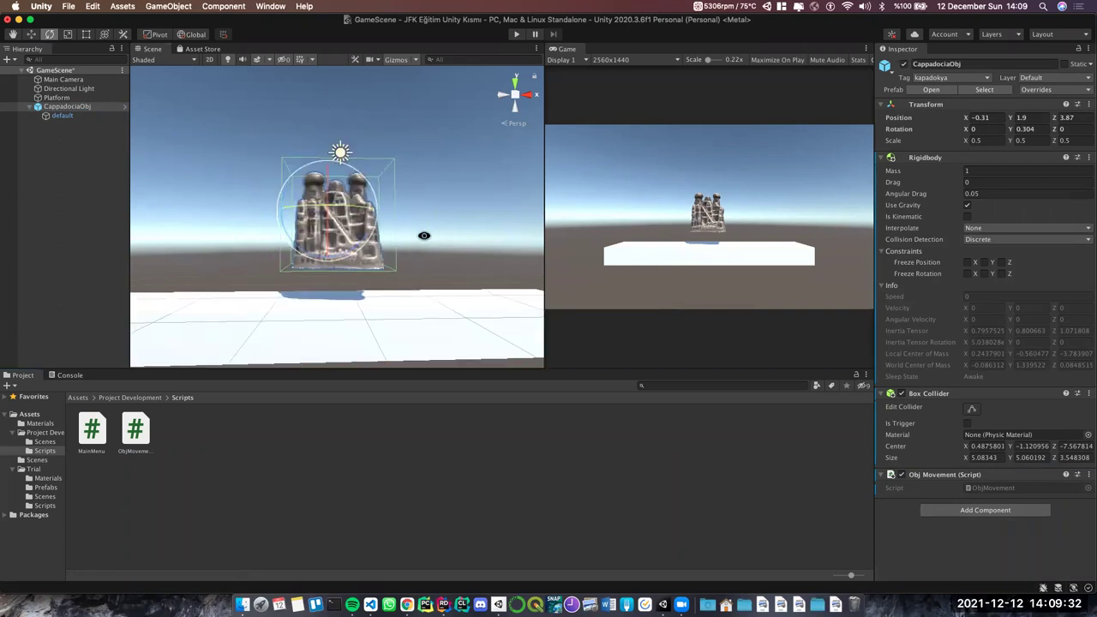
pyautogui.keyDown('alt'); pyautogui.moveTo(424, 237); pyautogui.dragTo(377, 275); pyautogui.keyUp('alt')
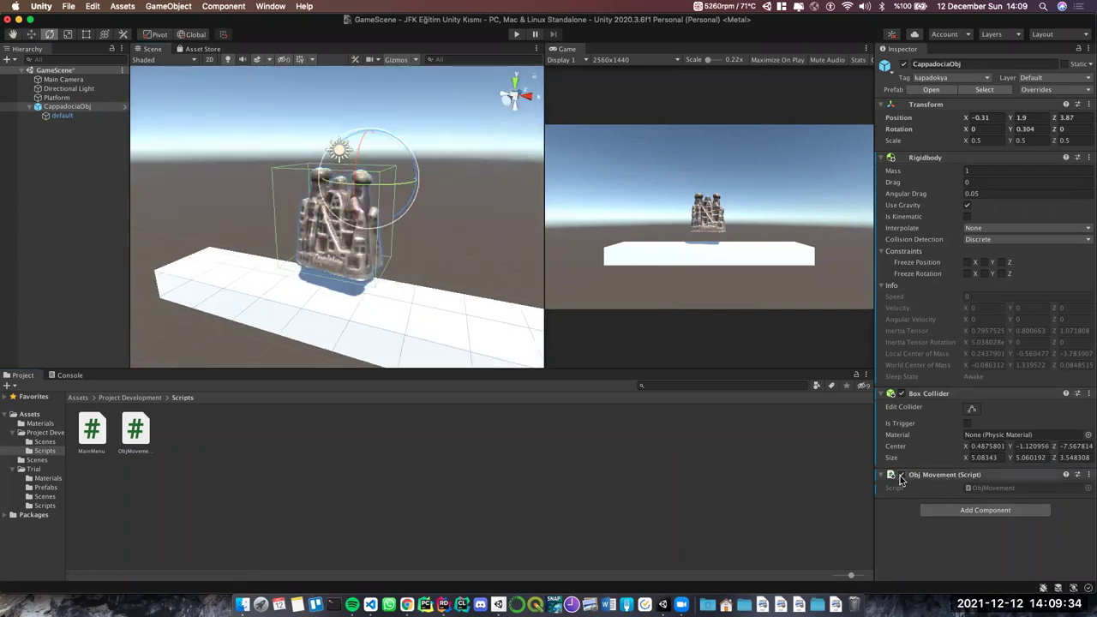
# Browse the Add Component Scripts list and close it without adding anything
pyautogui.click(982, 510)
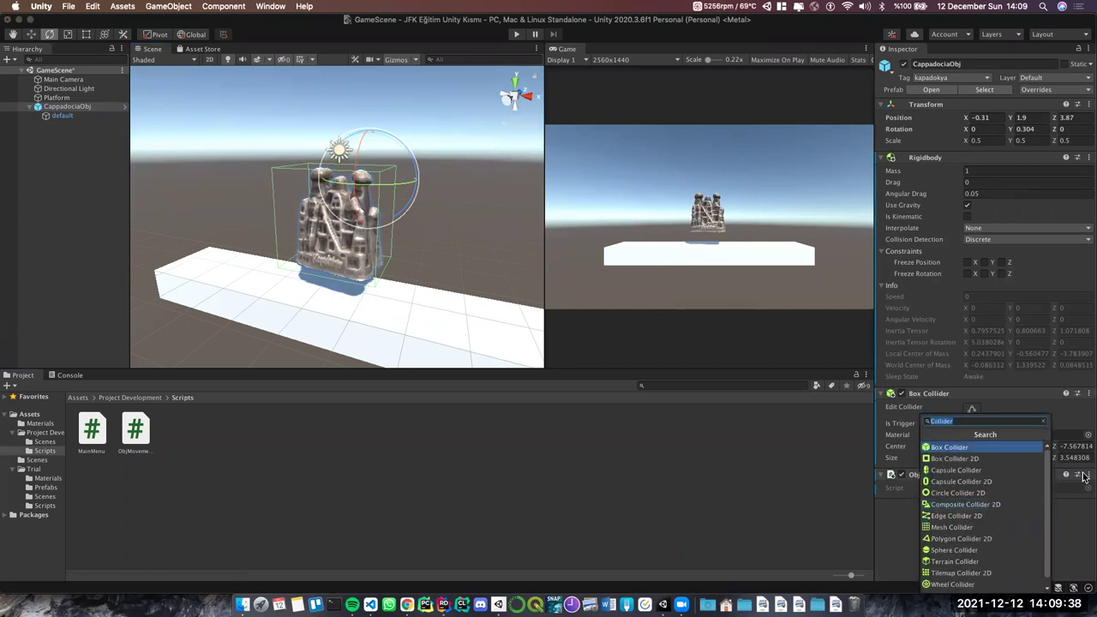
pyautogui.press('BackSpace')
pyautogui.click(971, 579)
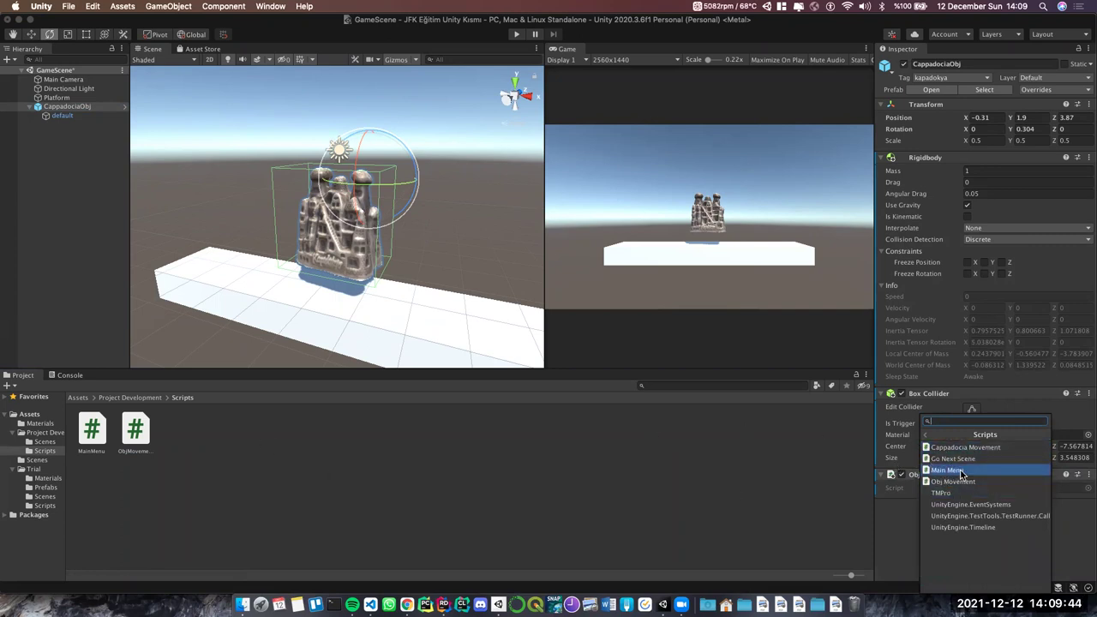
pyautogui.click(925, 434)
pyautogui.click(733, 503)
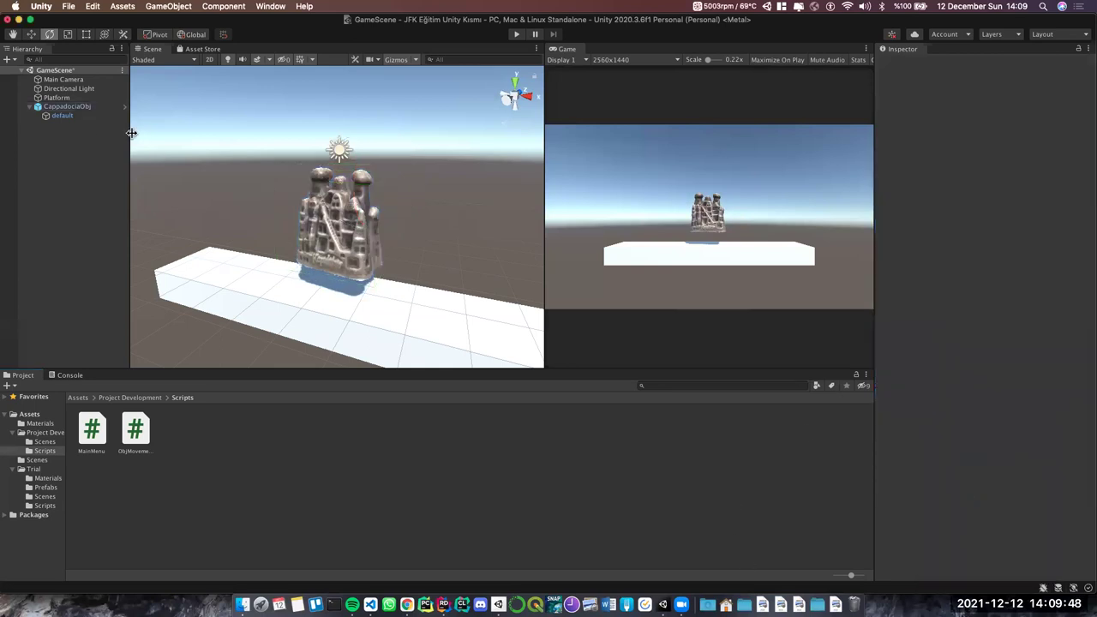
# Open ObjMovement.cs in Rider and look over its template code
pyautogui.click(132, 431)
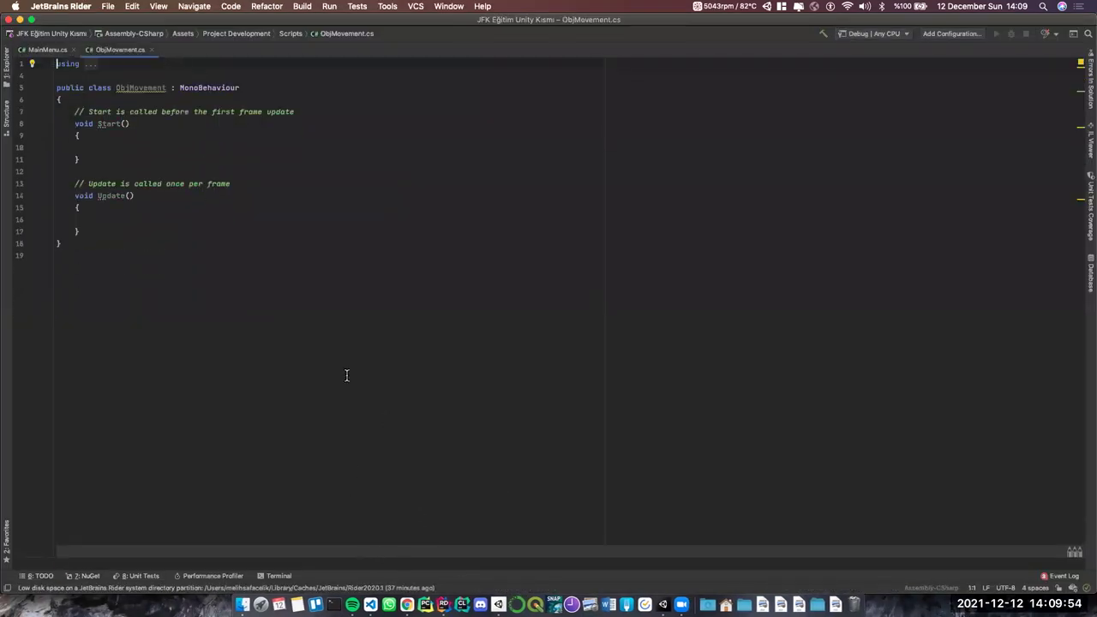
pyautogui.click(84, 64)
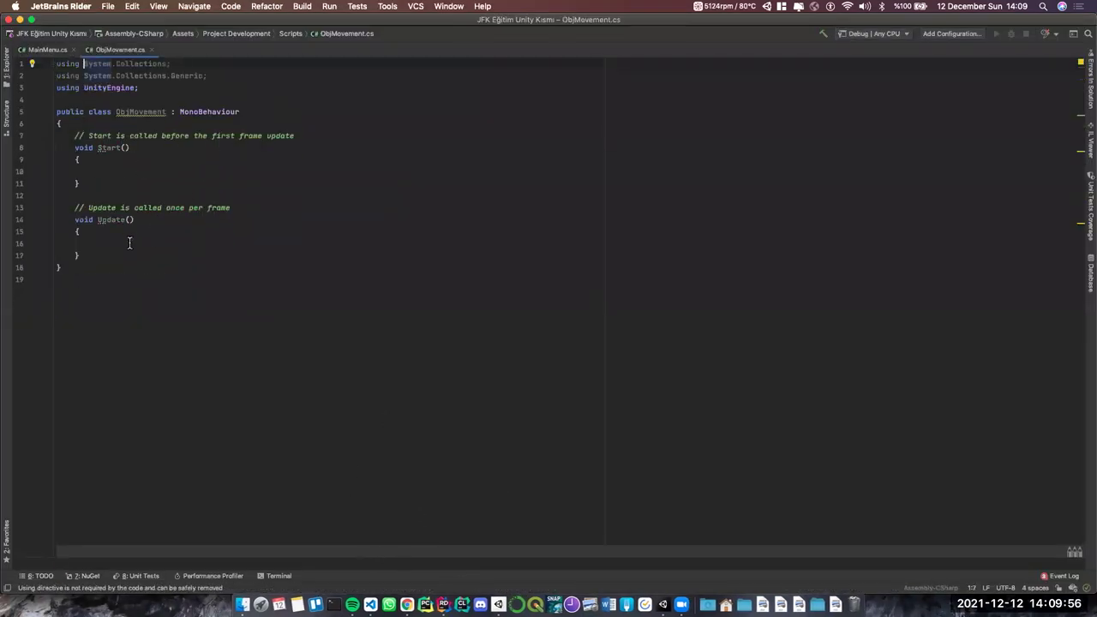
pyautogui.moveTo(96, 269); pyautogui.dragTo(57, 63)
pyautogui.click(57, 63)
pyautogui.click(371, 604)
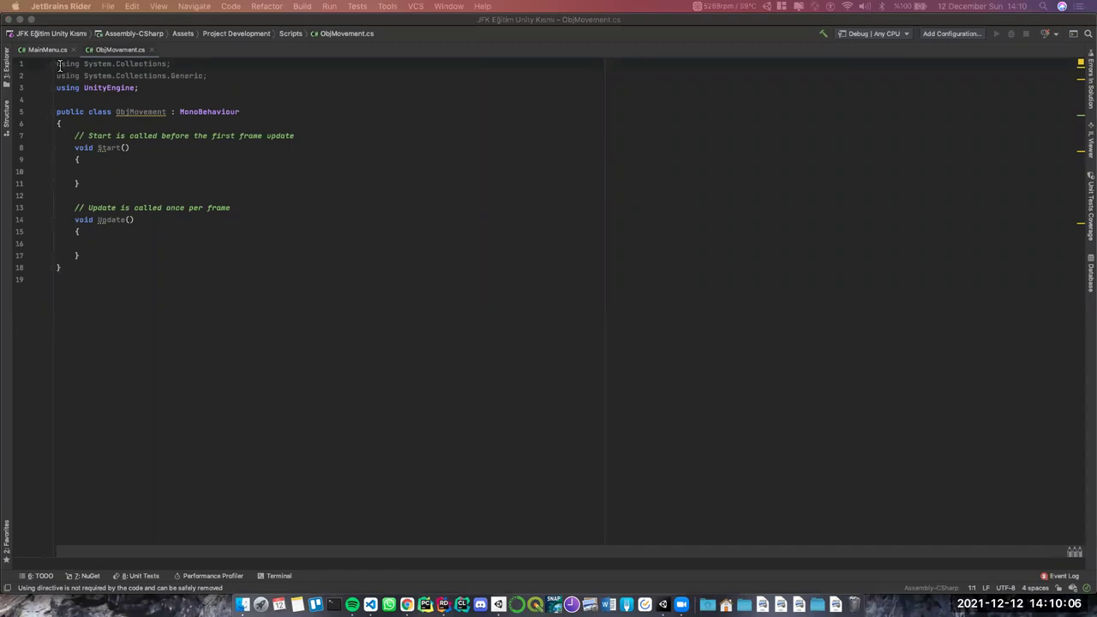
pyautogui.click(120, 111)
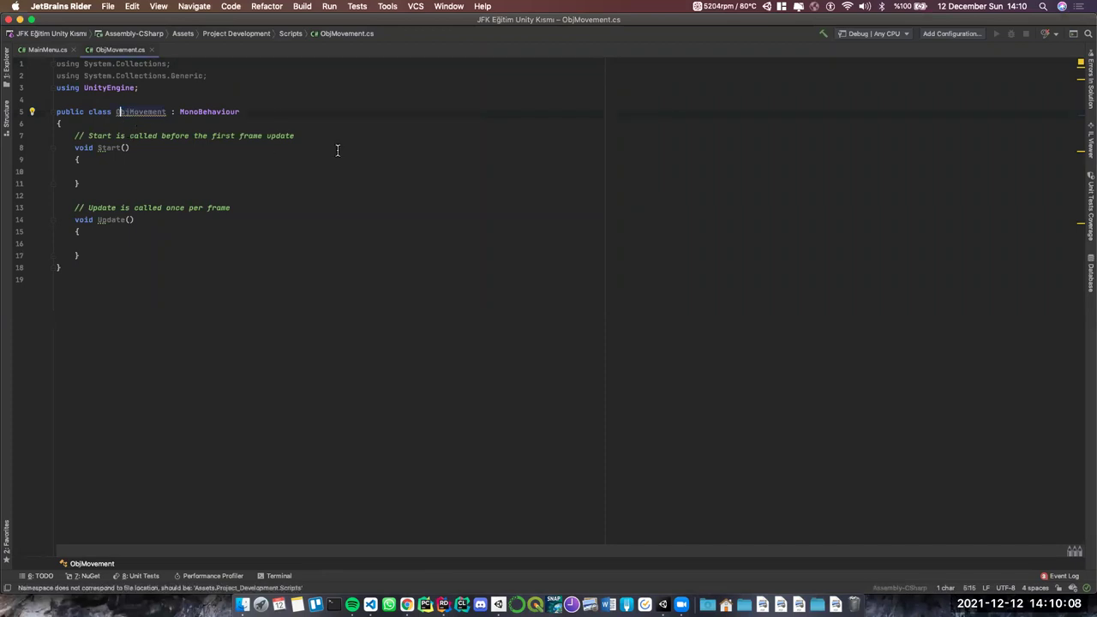
# Delete the Start and Update template comments and add a blank line inside the class
pyautogui.moveTo(311, 135); pyautogui.dragTo(74, 136)
pyautogui.press('BackSpace')
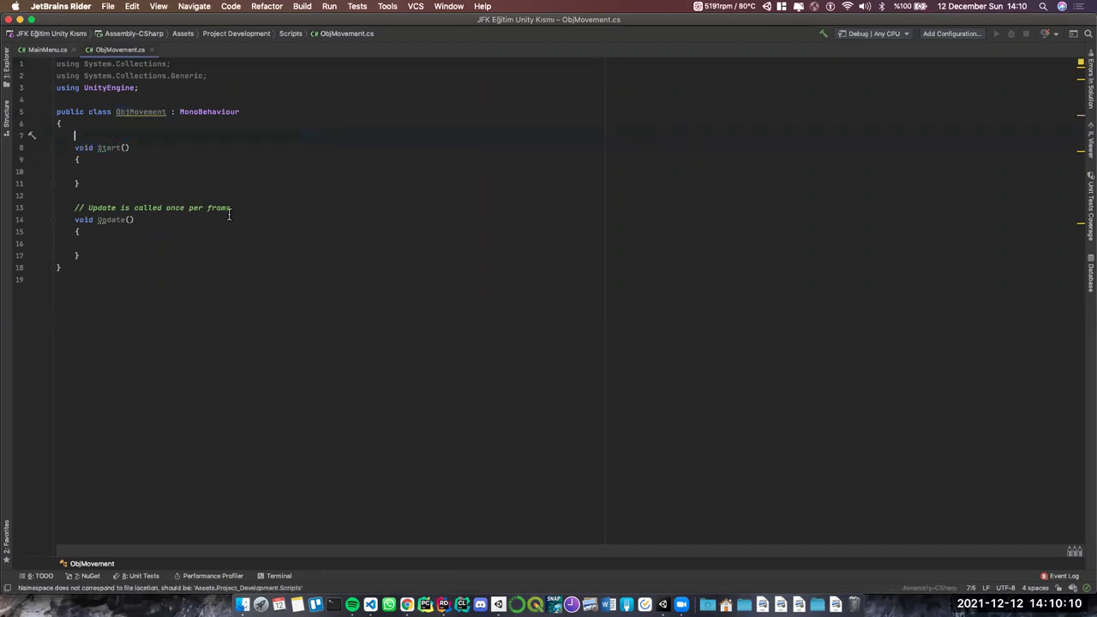
pyautogui.moveTo(230, 208); pyautogui.dragTo(75, 208)
pyautogui.press('BackSpace')
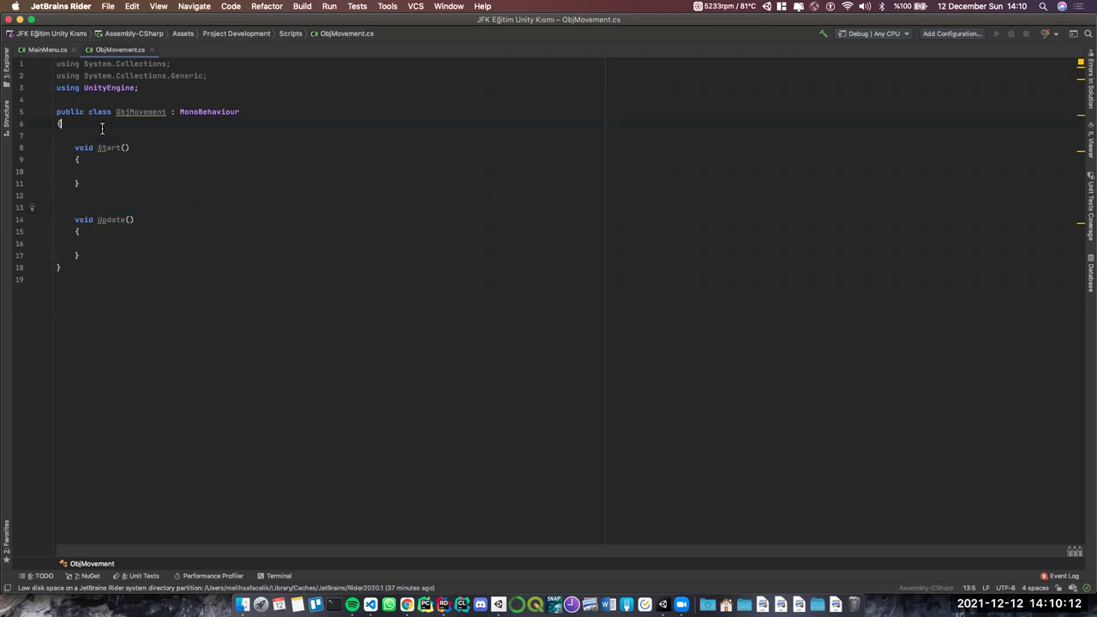
pyautogui.press('Return')
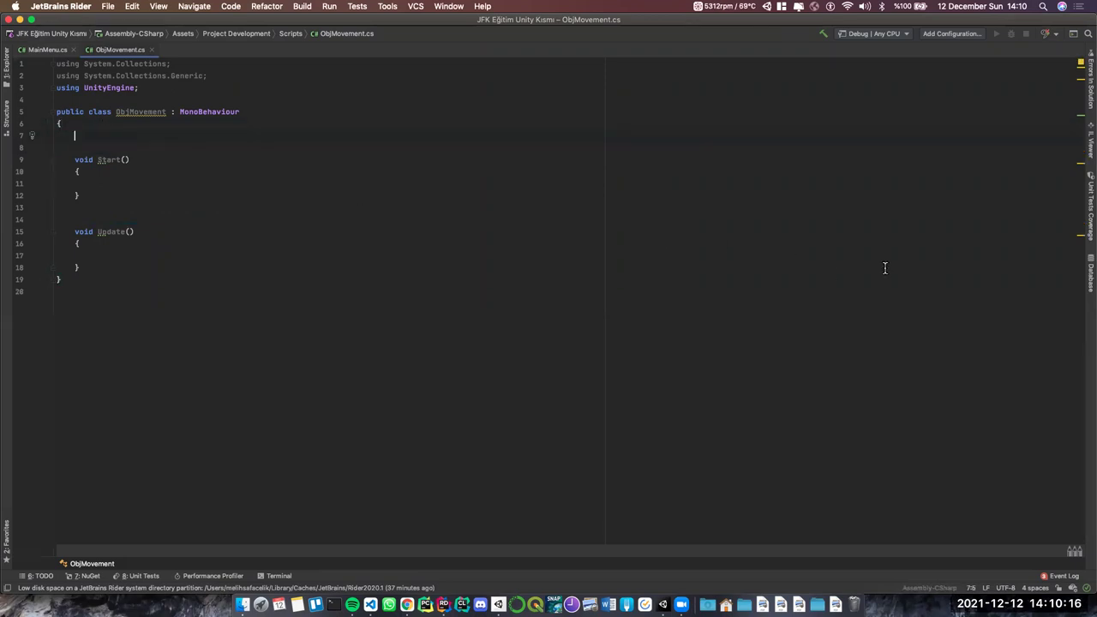
pyautogui.click(664, 604)
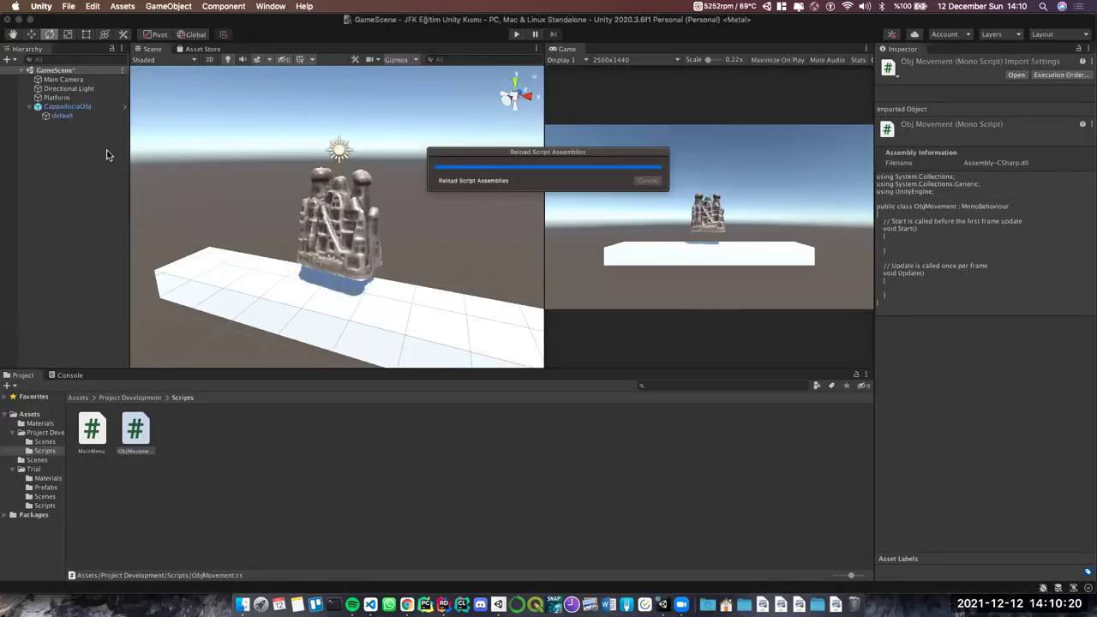
# Select CappadociaObj to review its Rigidbody, Box Collider and ObjMovement components
pyautogui.click(75, 107)
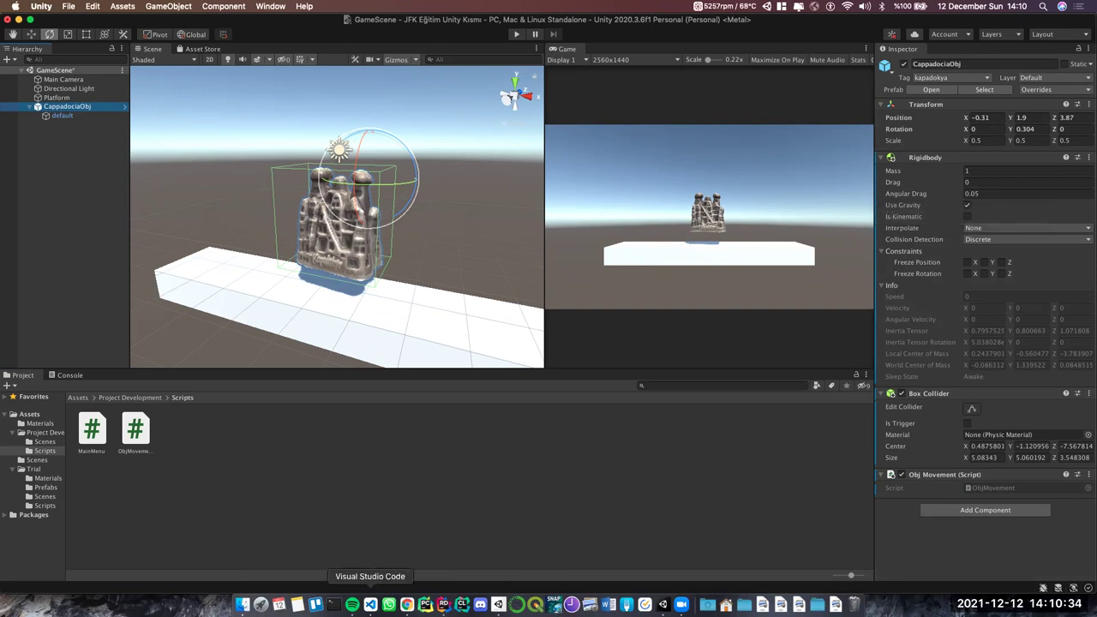
# In Start, assign _rigidbody = GetComponent<Rigidbody>() using code completion
pyautogui.click(443, 605)
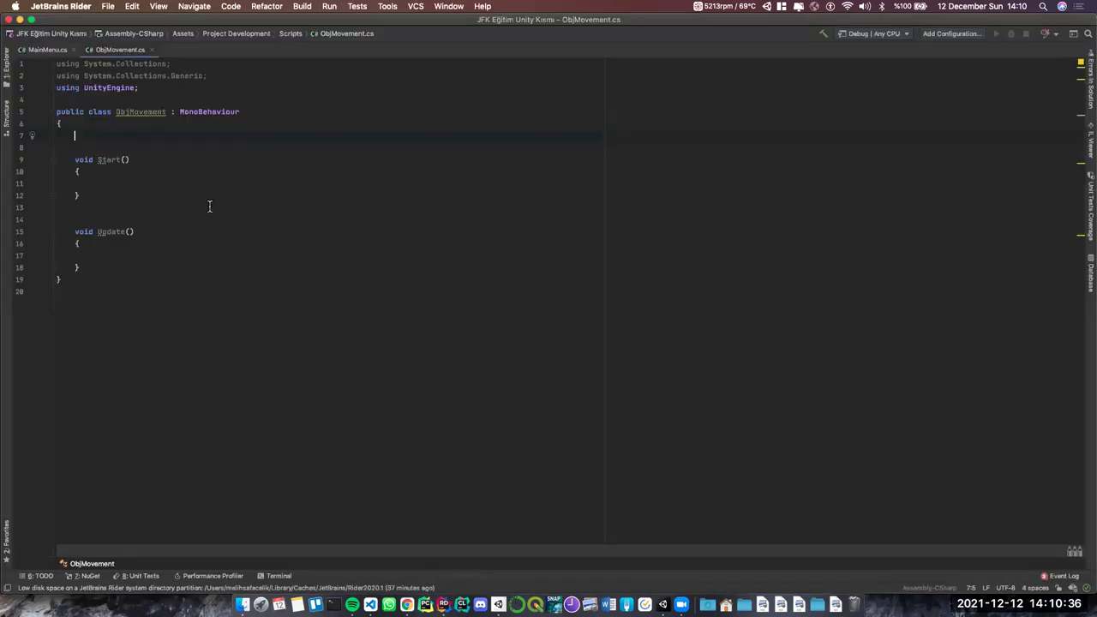
pyautogui.click(83, 183)
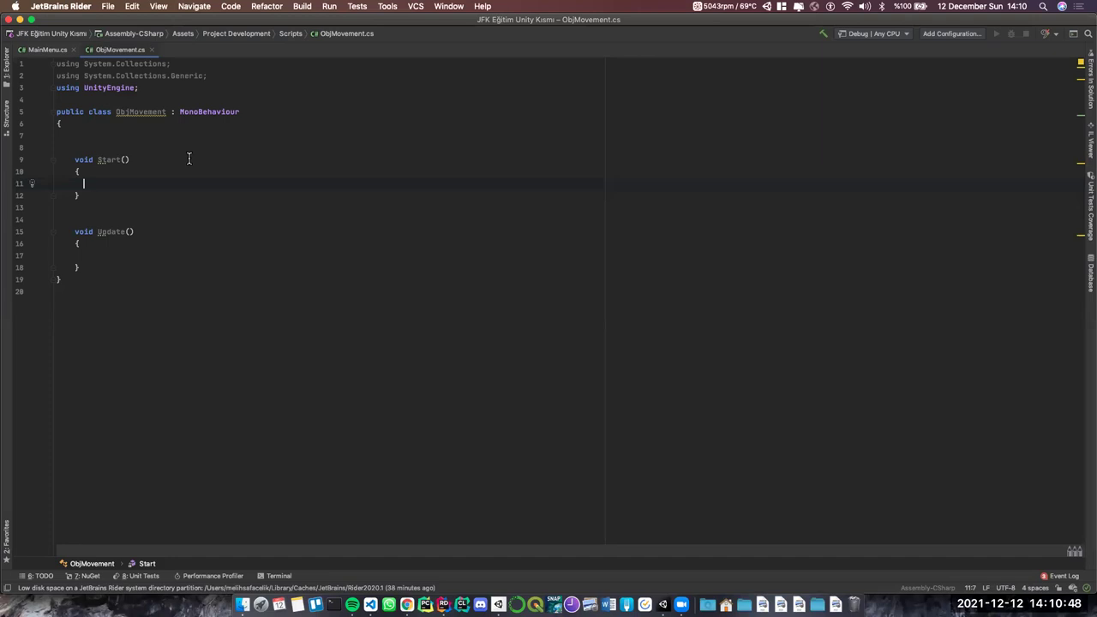
pyautogui.write('_rigidbody =')
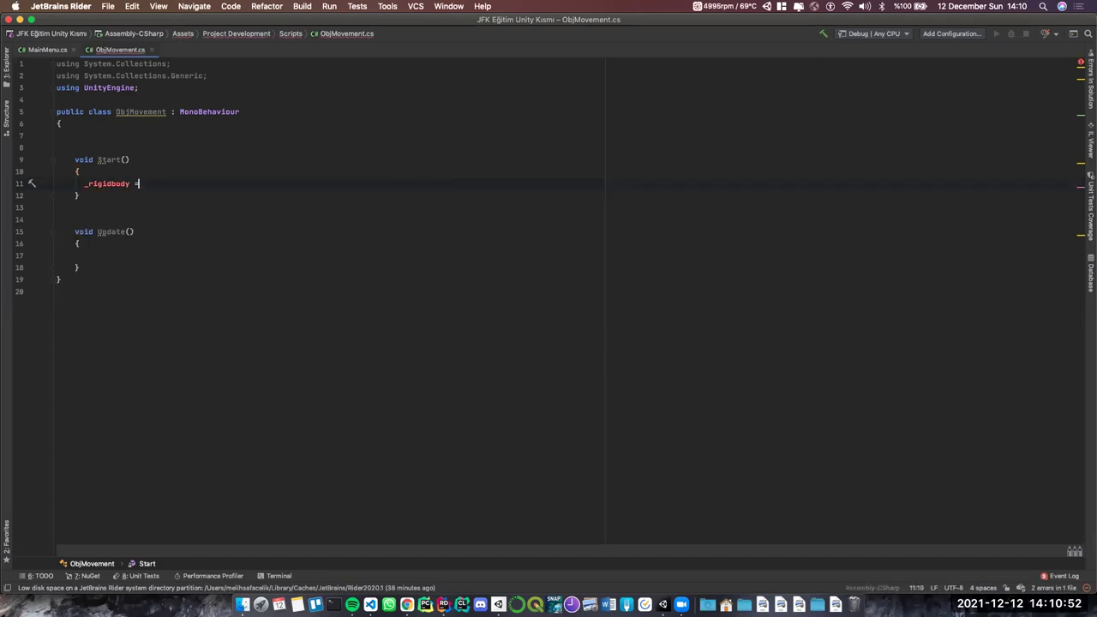
pyautogui.press('Escape')
pyautogui.write(' Get')
pyautogui.press('Return')
pyautogui.write('R>();')
pyautogui.press('Return')
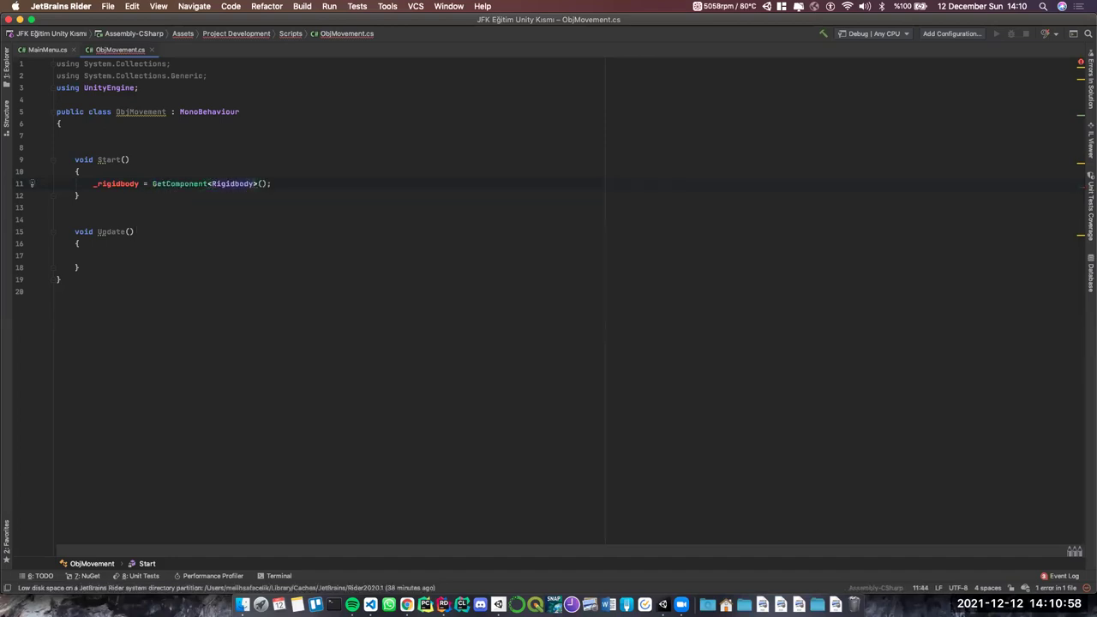
# Declare a private Rigidbody _rigidbody; field above Start
pyautogui.click(75, 147)
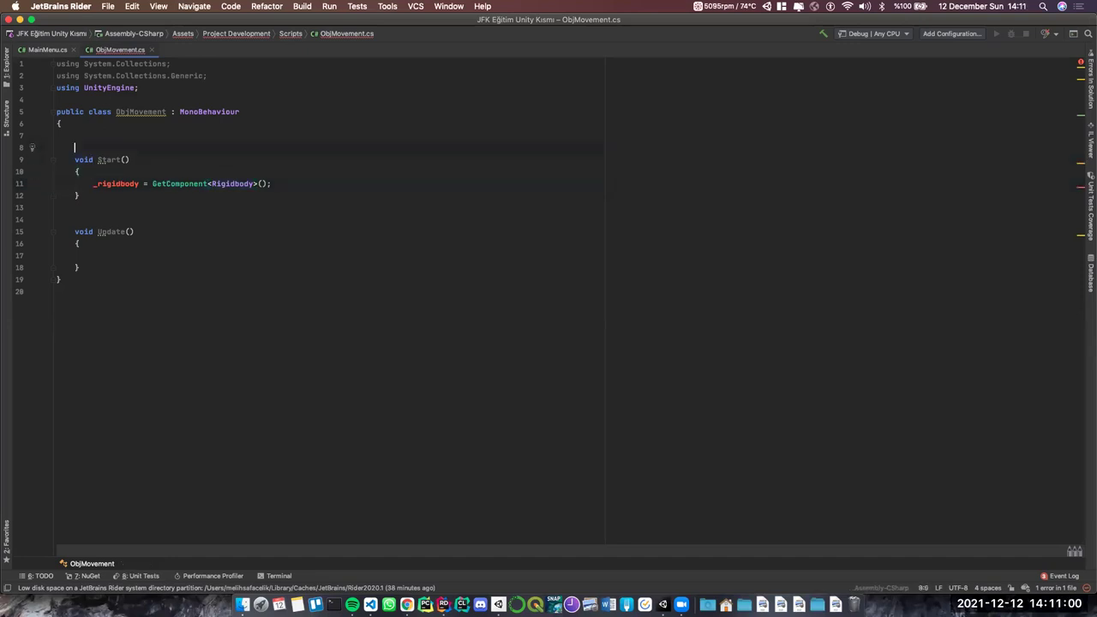
pyautogui.press('Up')
pyautogui.write('Priva')
pyautogui.press('Return')
pyautogui.write('_r')
pyautogui.press('BackSpace')
pyautogui.press('BackSpace')
pyautogui.write('Rigidbody')
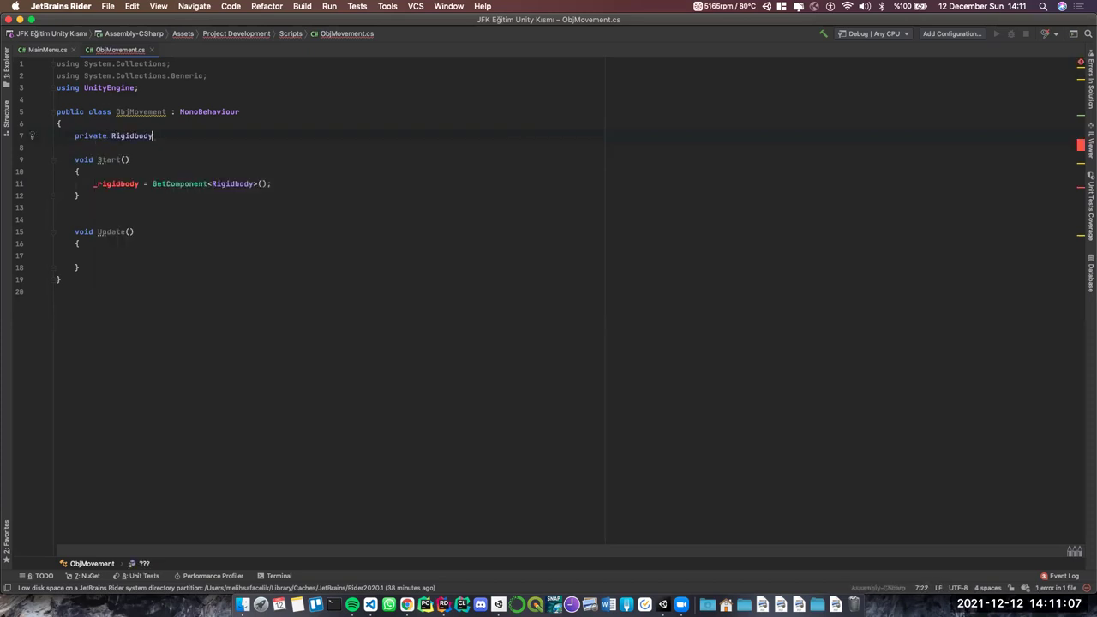
pyautogui.press('Return')
pyautogui.write('igid')
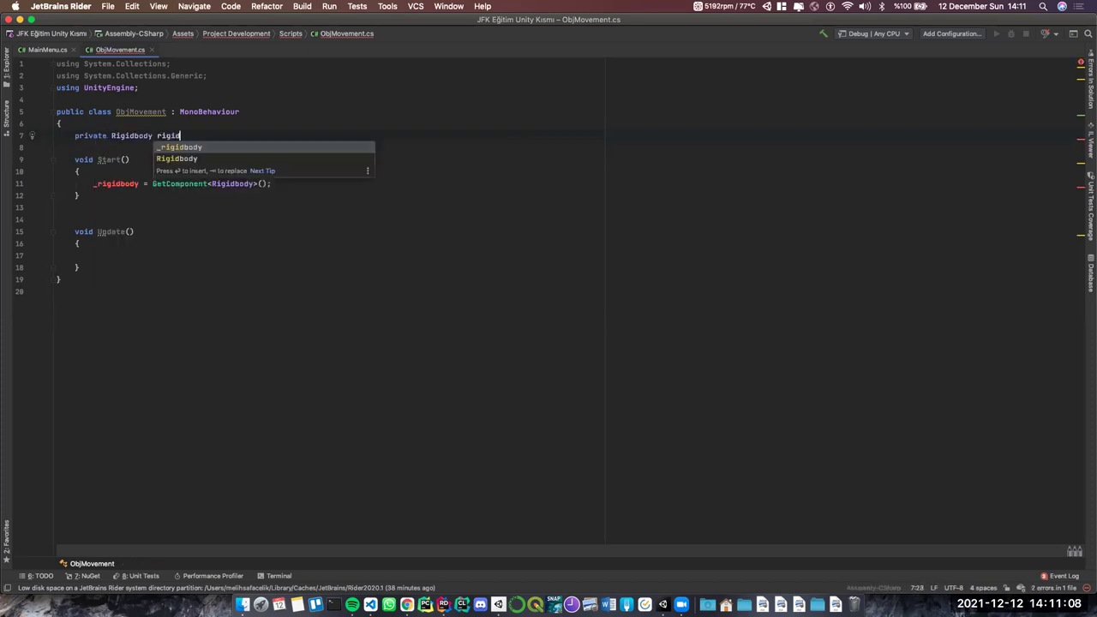
pyautogui.press('Return')
pyautogui.write(';')
# Highlight the _rigidbody field and the Rigidbody type in the GetComponent call
pyautogui.click(130, 159)
pyautogui.click(131, 137)
pyautogui.click(154, 137)
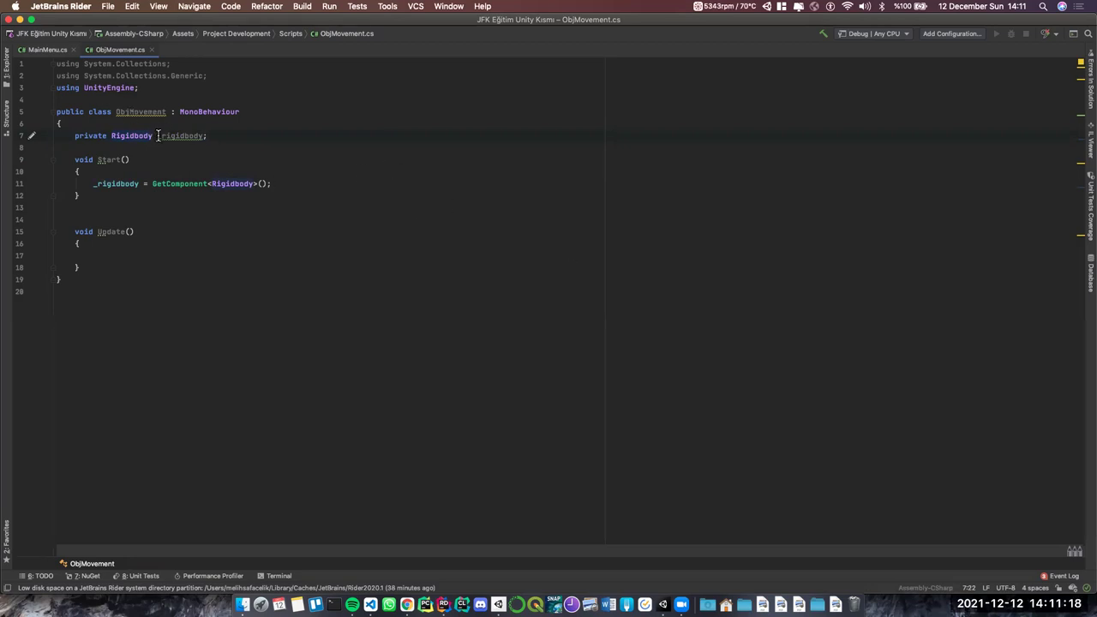
pyautogui.moveTo(157, 137); pyautogui.dragTo(218, 139)
pyautogui.click(218, 136)
pyautogui.doubleClick(246, 182)
pyautogui.click(149, 136)
pyautogui.moveTo(139, 141)
# Add _rigidbody.mass = 5; on a new line in Start, then return to Unity
pyautogui.click(276, 183)
pyautogui.press('Return')
pyautogui.write('_ri')
pyautogui.press('Return')
pyautogui.write('.')
pyautogui.press('Down')
pyautogui.press('Down')
pyautogui.press('Down')
pyautogui.press('Down')
pyautogui.press('Up')
pyautogui.press('Up')
pyautogui.press('Down')
pyautogui.press('Down')
pyautogui.press('Down')
pyautogui.press('Up')
pyautogui.press('Up')
pyautogui.press('Up')
pyautogui.press('Down')
pyautogui.press('Down')
pyautogui.press('Down')
pyautogui.press('Down')
pyautogui.press('Up')
pyautogui.press('Up')
pyautogui.press('Up')
pyautogui.press('Return')
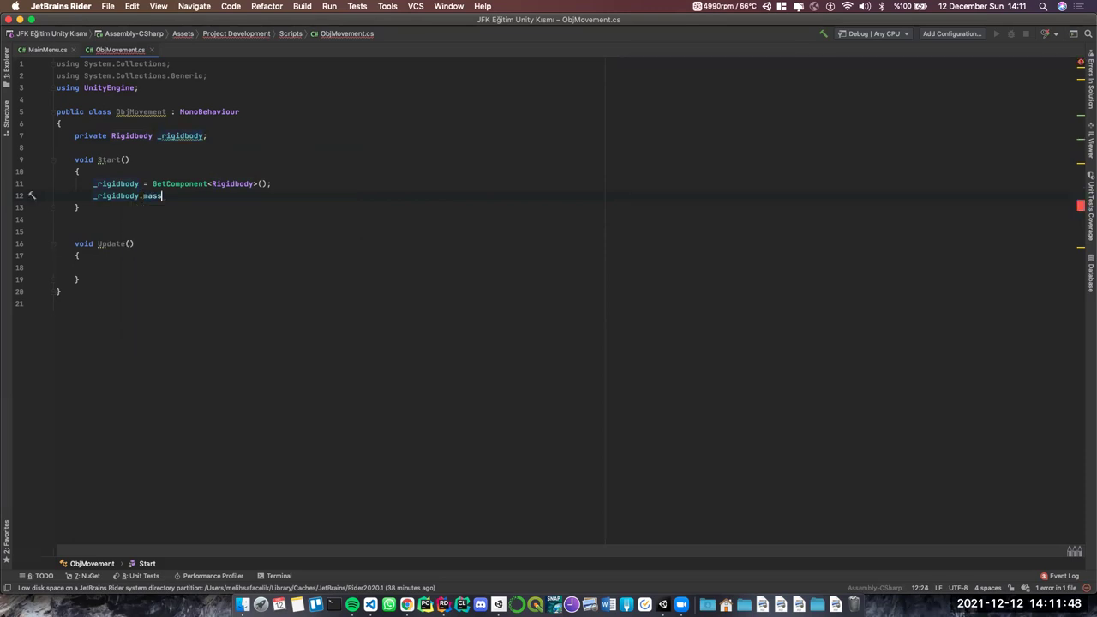
pyautogui.write(' = 5;')
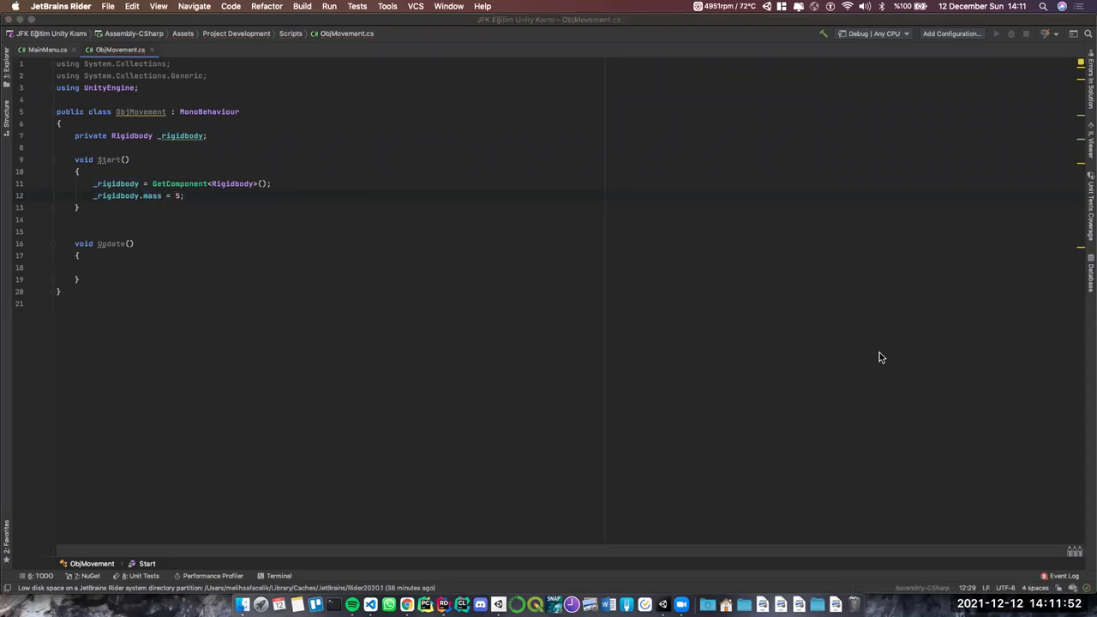
pyautogui.press('super+Tab')
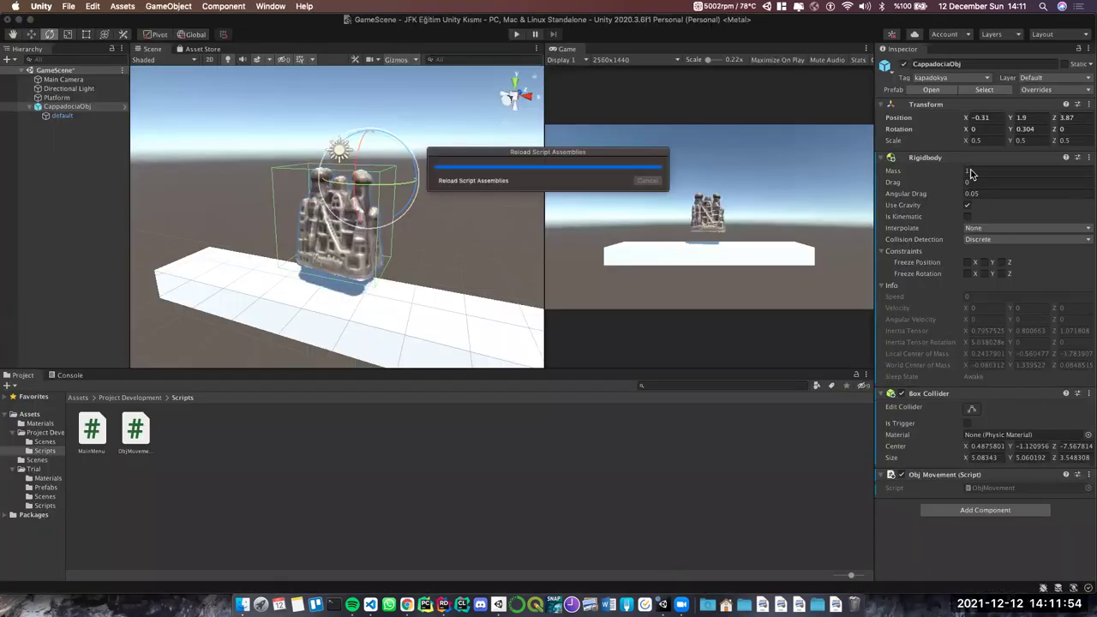
# Select CappadociaObj and run the scene, checking its Rigidbody Mass shows 5
pyautogui.click(88, 107)
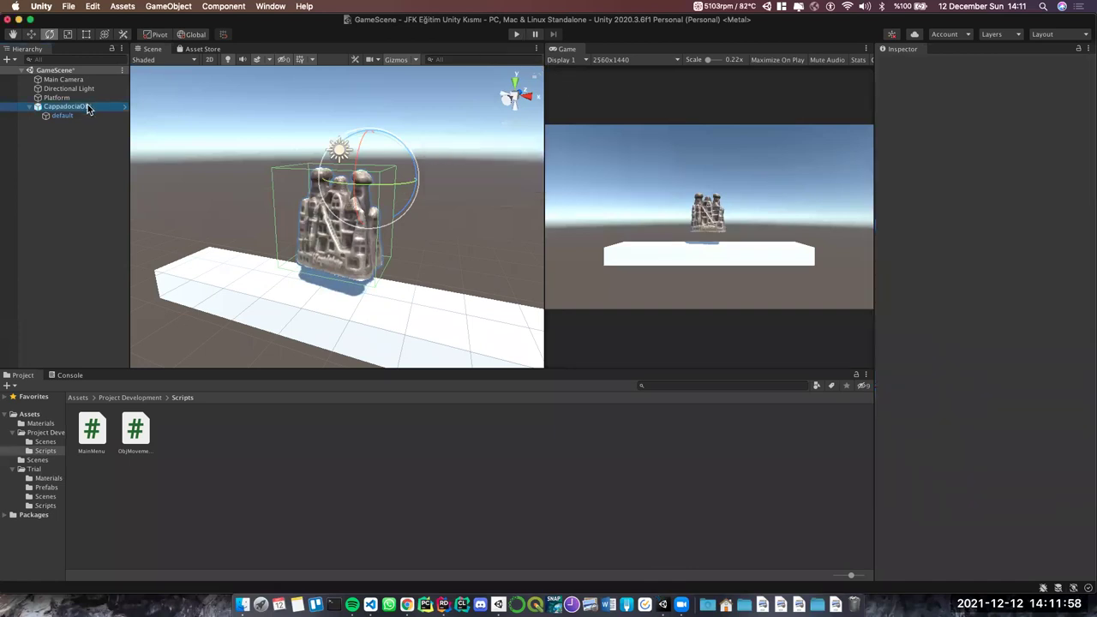
pyautogui.click(969, 162)
pyautogui.write('5')
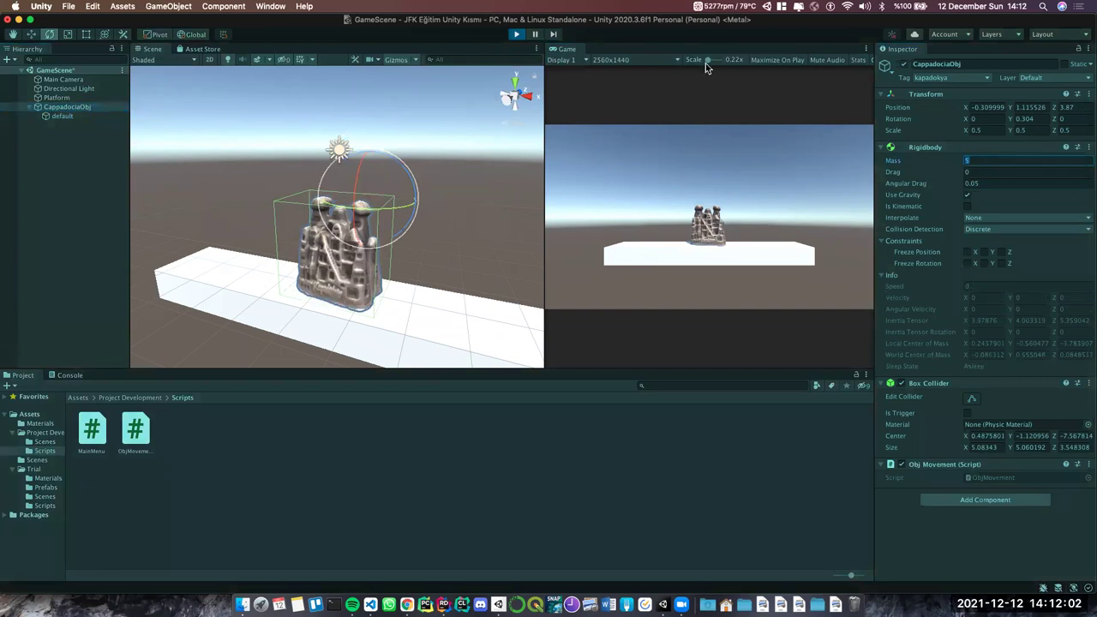
# Stop play mode and erase the _rigidbody.mass = 5 line in Rider
pyautogui.click(515, 34)
pyautogui.press('super+Tab')
pyautogui.press('BackSpace')
pyautogui.press('BackSpace')
pyautogui.press('BackSpace')
pyautogui.press('BackSpace')
pyautogui.press('BackSpace')
pyautogui.press('BackSpace')
pyautogui.press('BackSpace')
pyautogui.press('BackSpace')
pyautogui.press('BackSpace')
pyautogui.press('BackSpace')
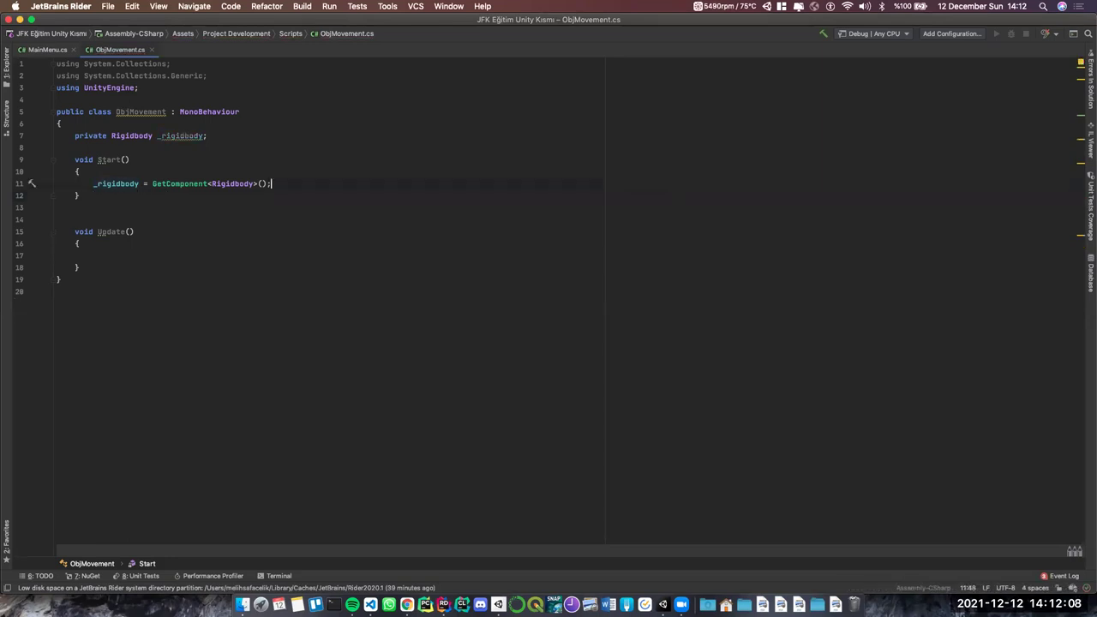
# Insert blank lines between the class's opening brace and the _rigidbody field
pyautogui.click(137, 127)
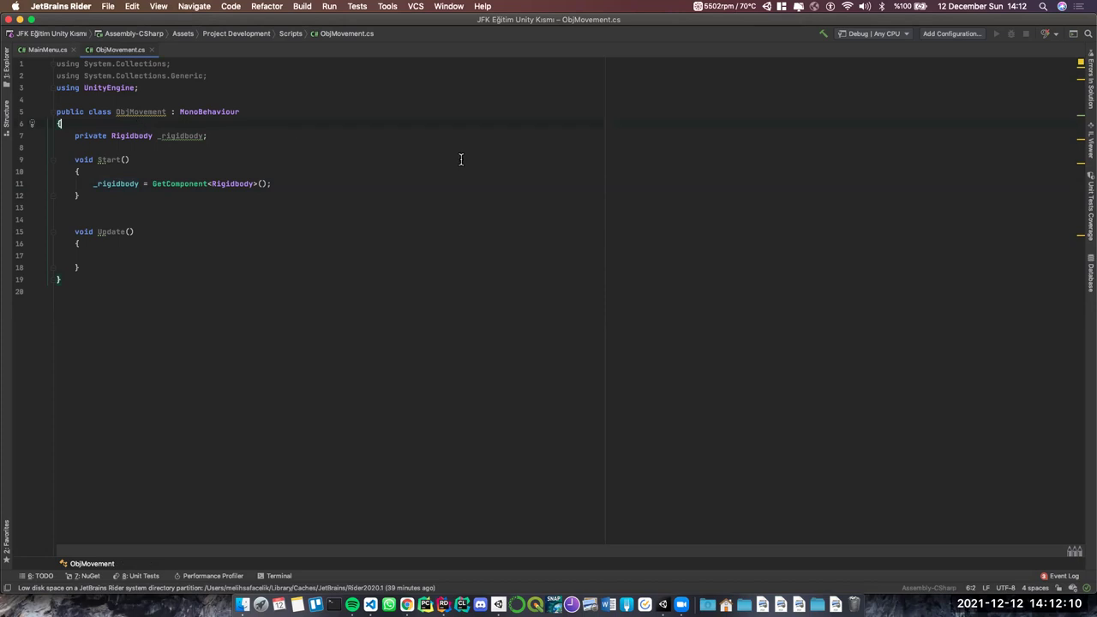
pyautogui.press('Return')
pyautogui.press('Return')
pyautogui.press('Up')
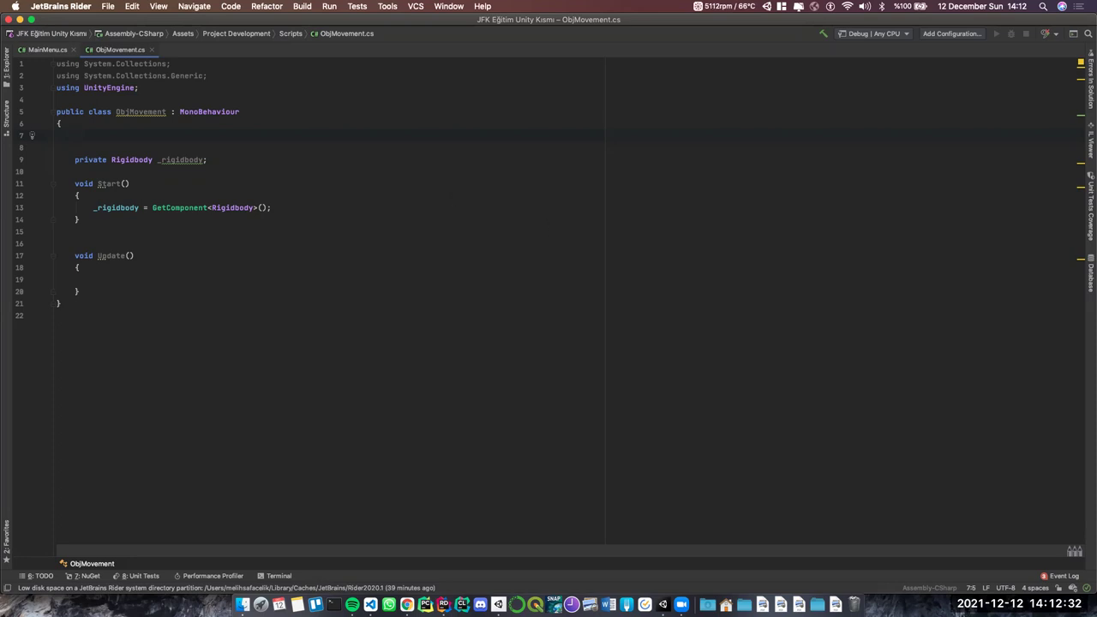
# Call CheckMovementInput(); inside Update and tidy the blank lines and indentation around it
pyautogui.click(100, 279)
pyautogui.write('Check')
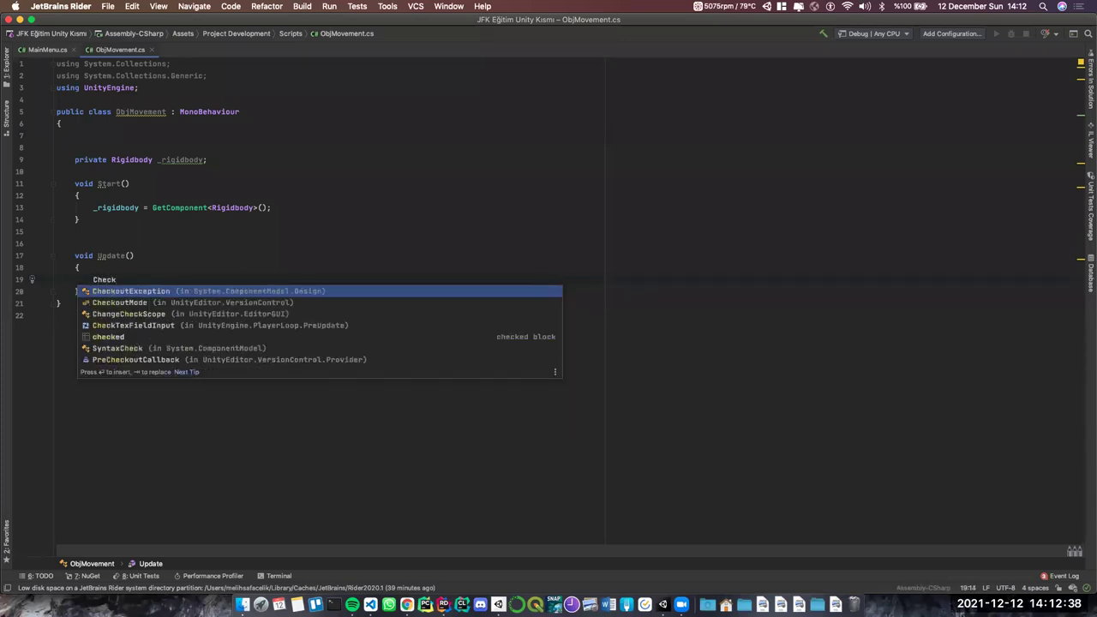
pyautogui.write('MovementInput();')
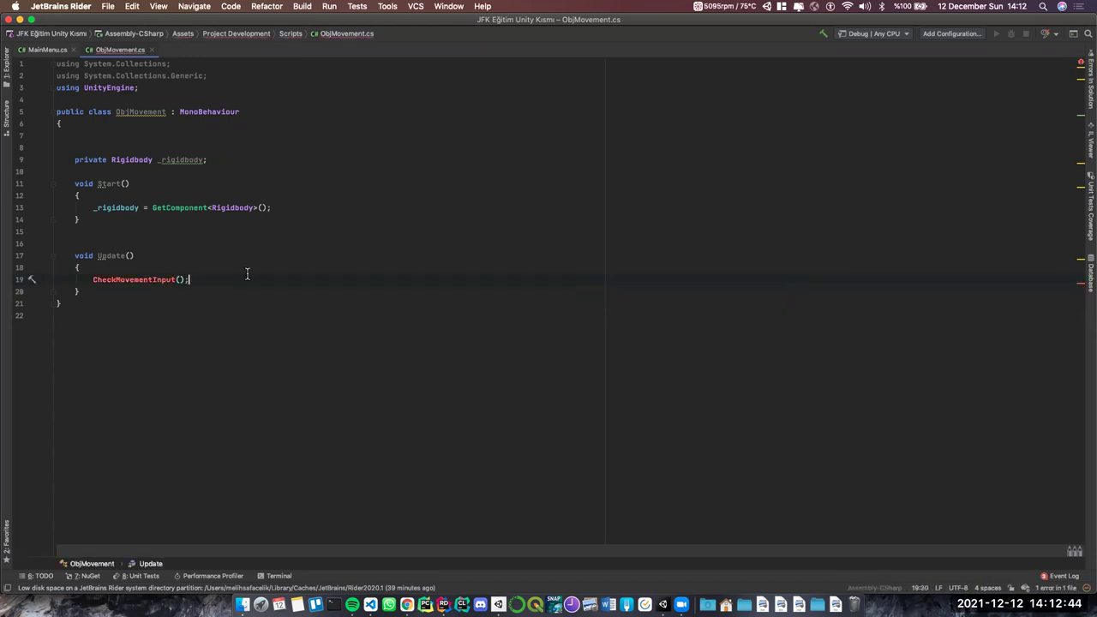
pyautogui.click(130, 293)
pyautogui.press('Return')
pyautogui.press('Return')
pyautogui.press('Return')
pyautogui.press('Up')
pyautogui.press('Up')
pyautogui.press('Up')
pyautogui.press('Up')
pyautogui.press('Tab')
pyautogui.press('BackSpace')
pyautogui.press('Return')
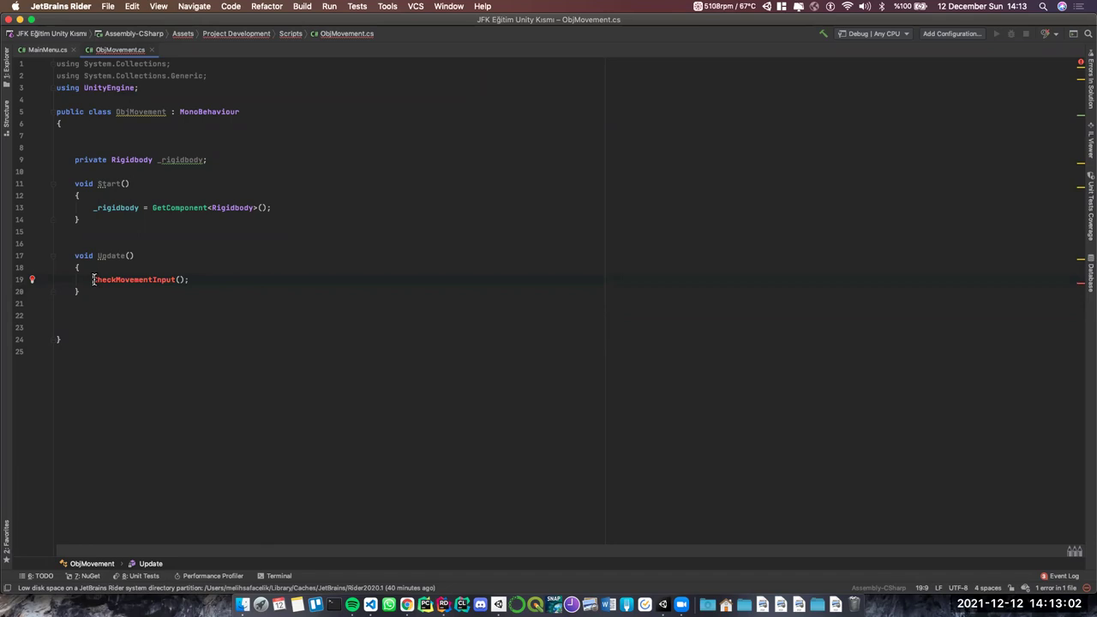
pyautogui.moveTo(93, 280)
pyautogui.click(141, 280)
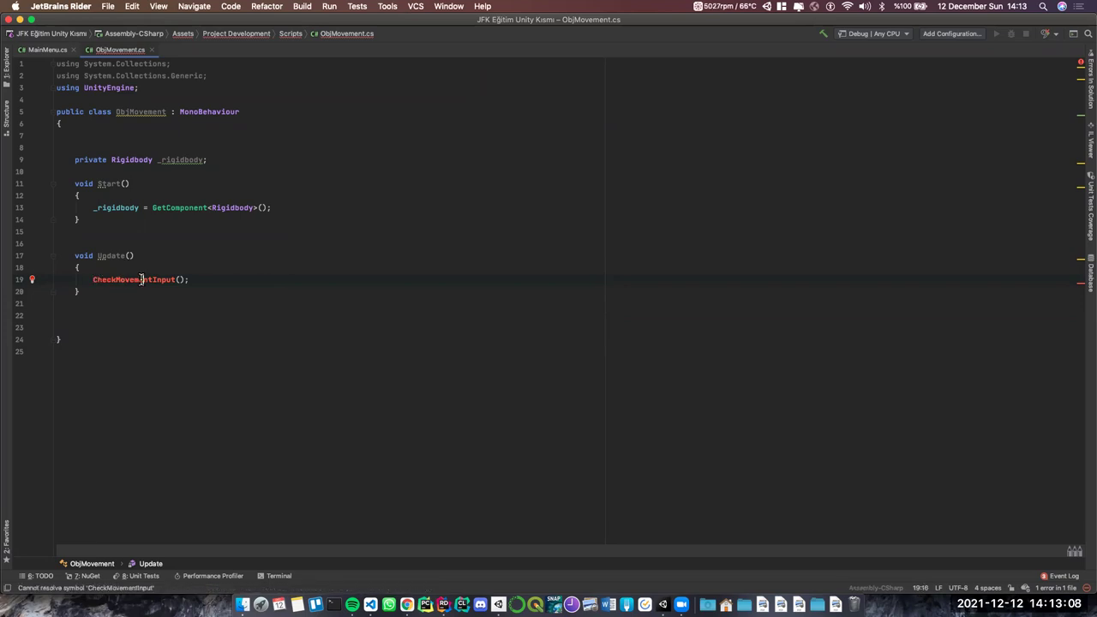
pyautogui.click(32, 284)
pyautogui.click(139, 295)
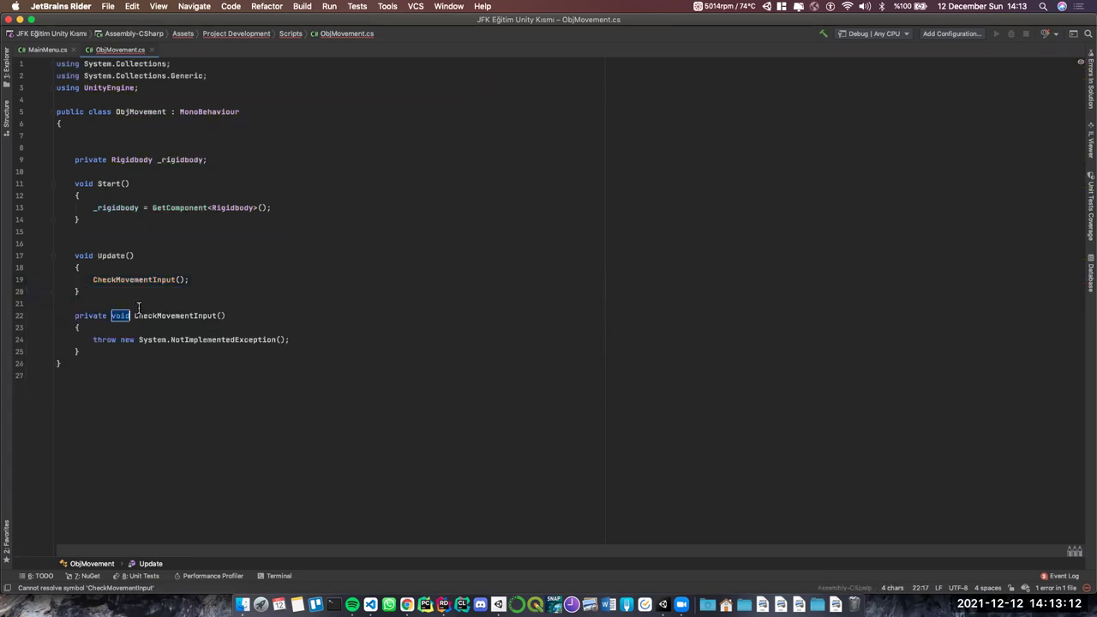
pyautogui.moveTo(296, 350); pyautogui.dragTo(95, 352)
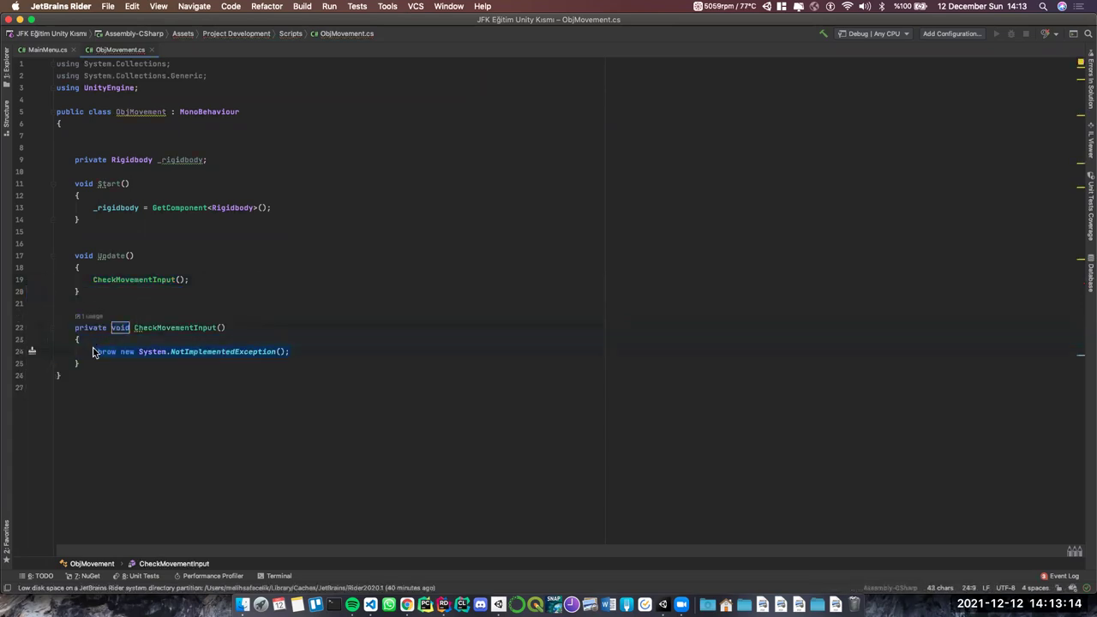
pyautogui.press('BackSpace')
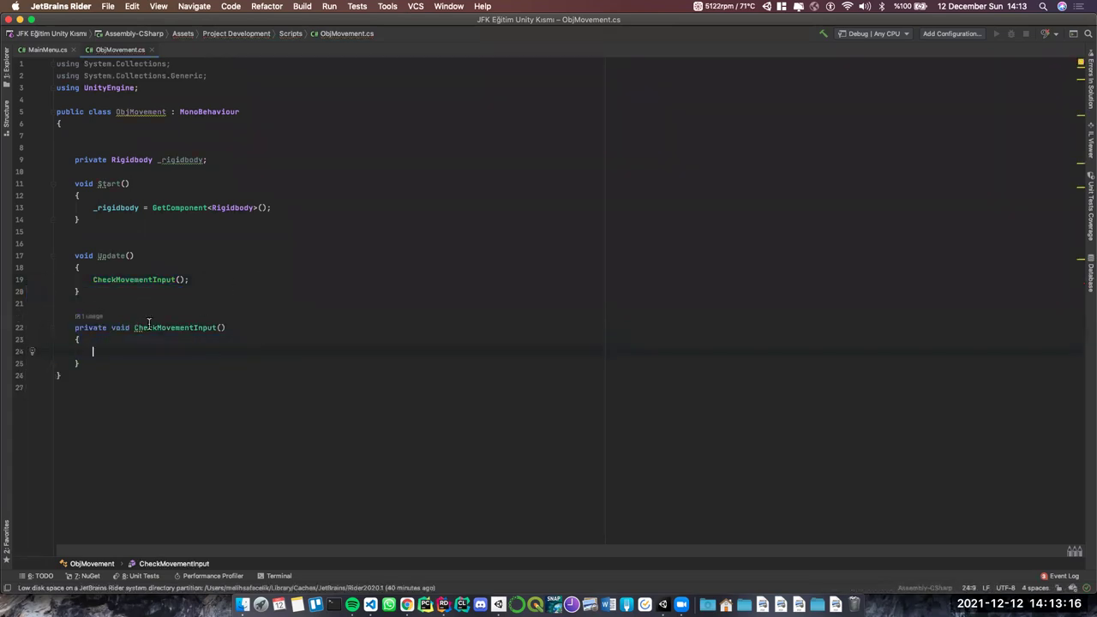
pyautogui.moveTo(72, 329); pyautogui.dragTo(104, 328)
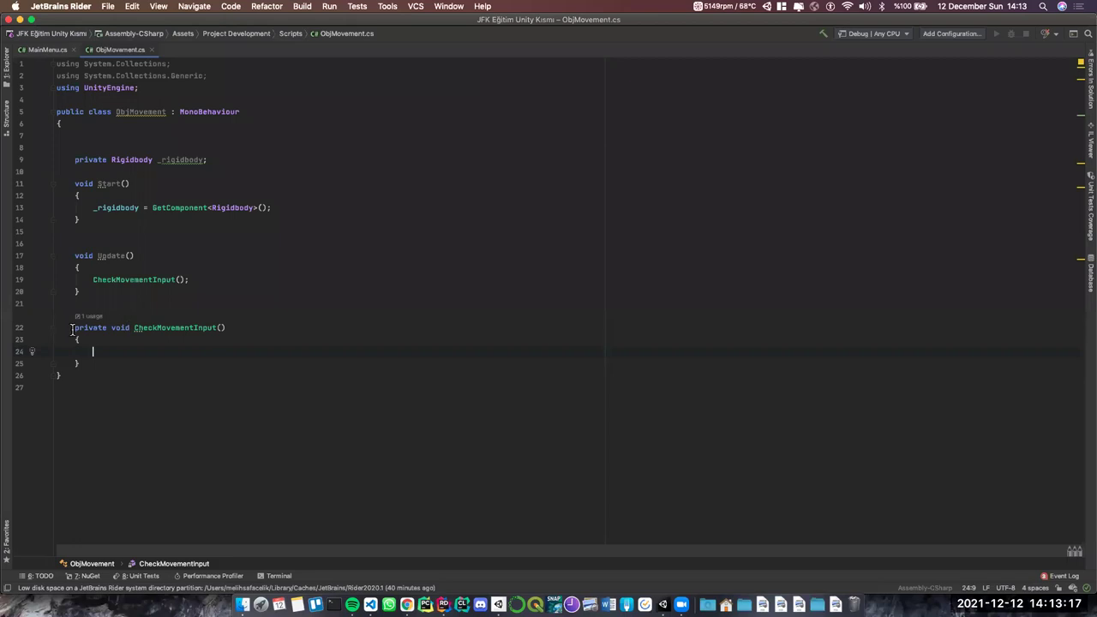
pyautogui.doubleClick(118, 329)
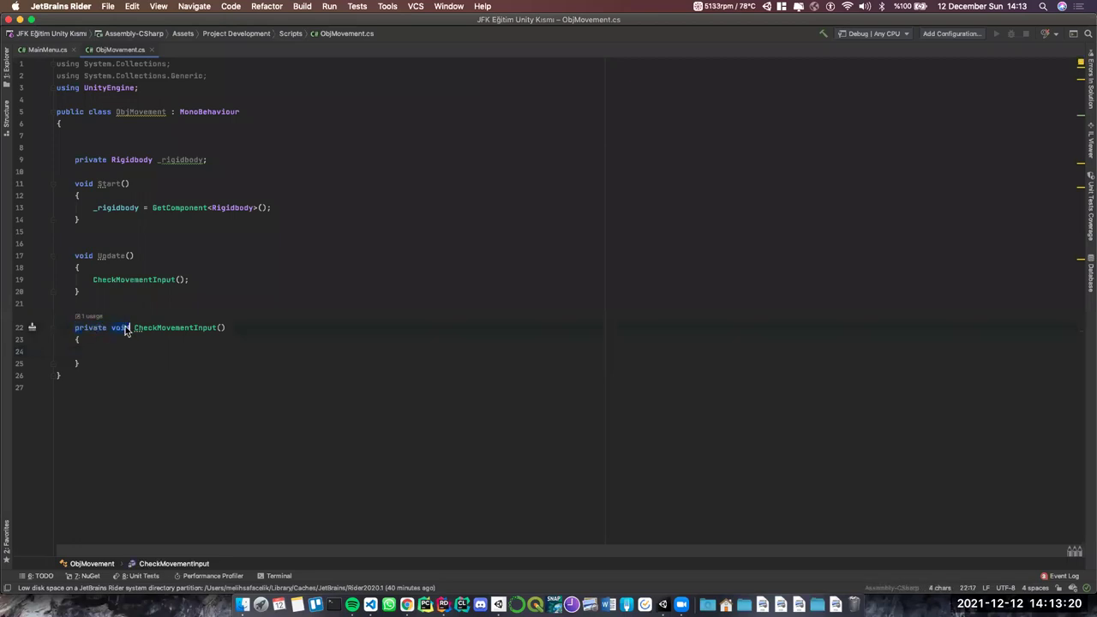
pyautogui.click(119, 328)
pyautogui.doubleClick(183, 328)
pyautogui.click(107, 342)
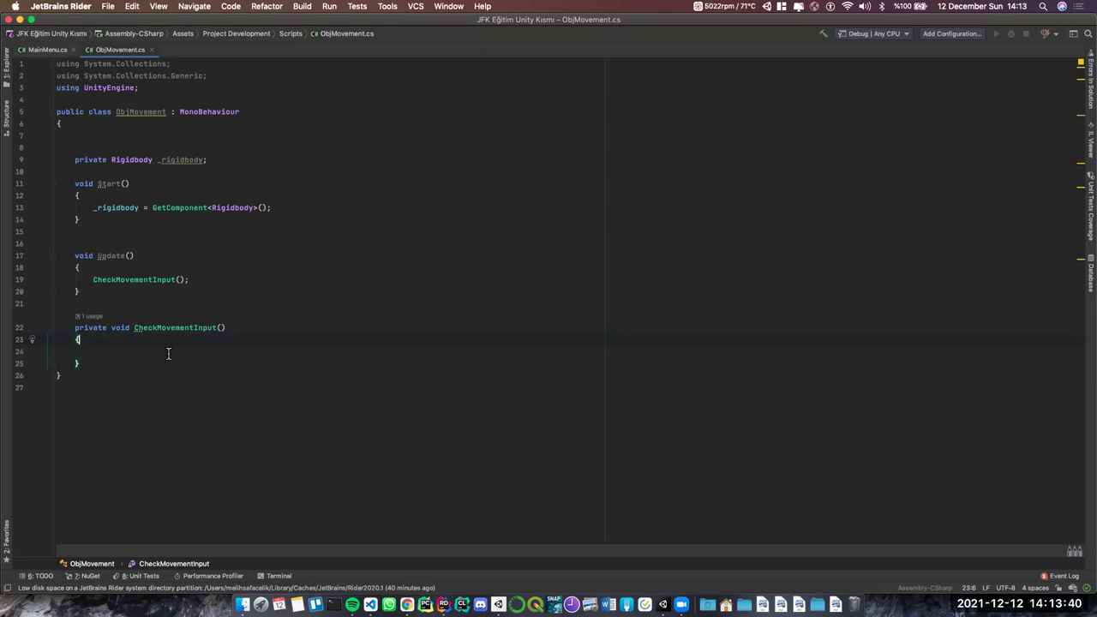
# Insert an if statement in CheckMovementInput with Input.GetKey as its condition
pyautogui.press('Down')
pyautogui.write('if')
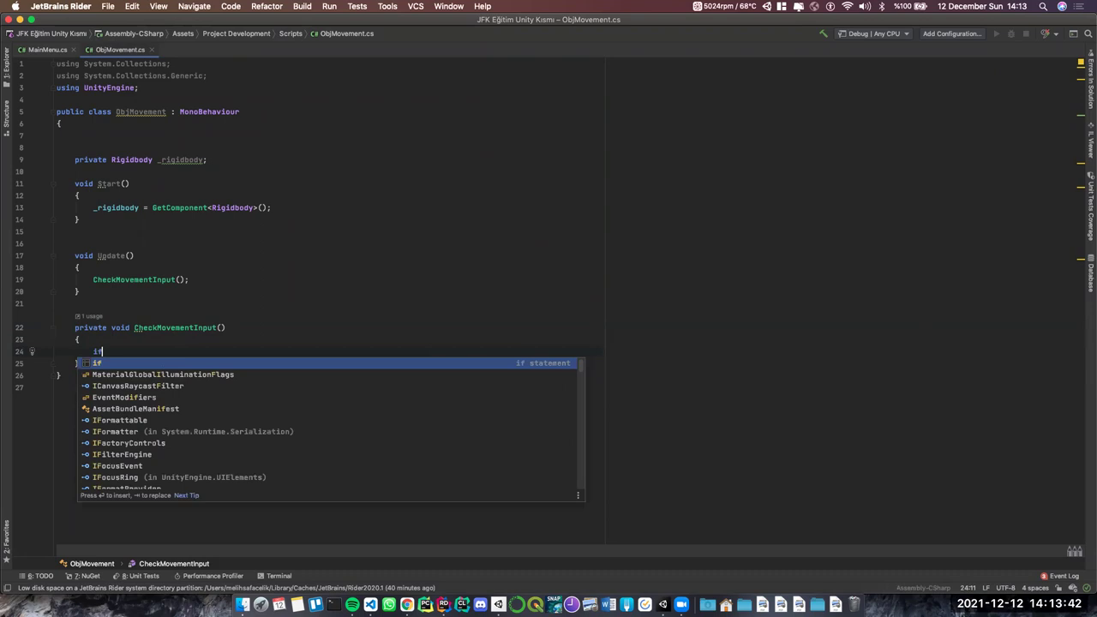
pyautogui.press('Return')
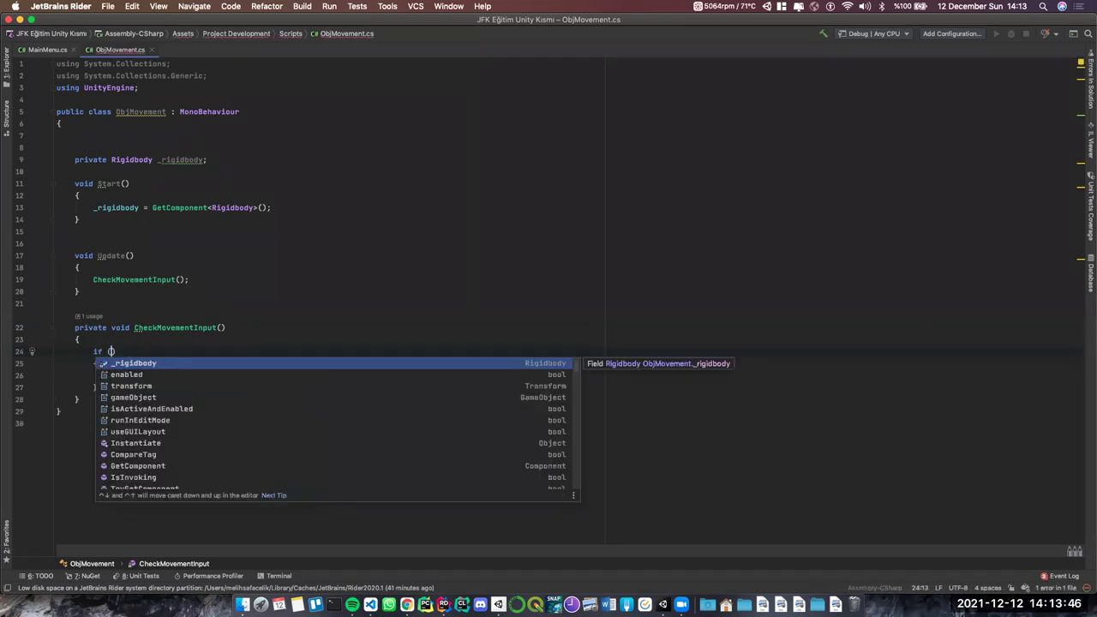
pyautogui.write('Input')
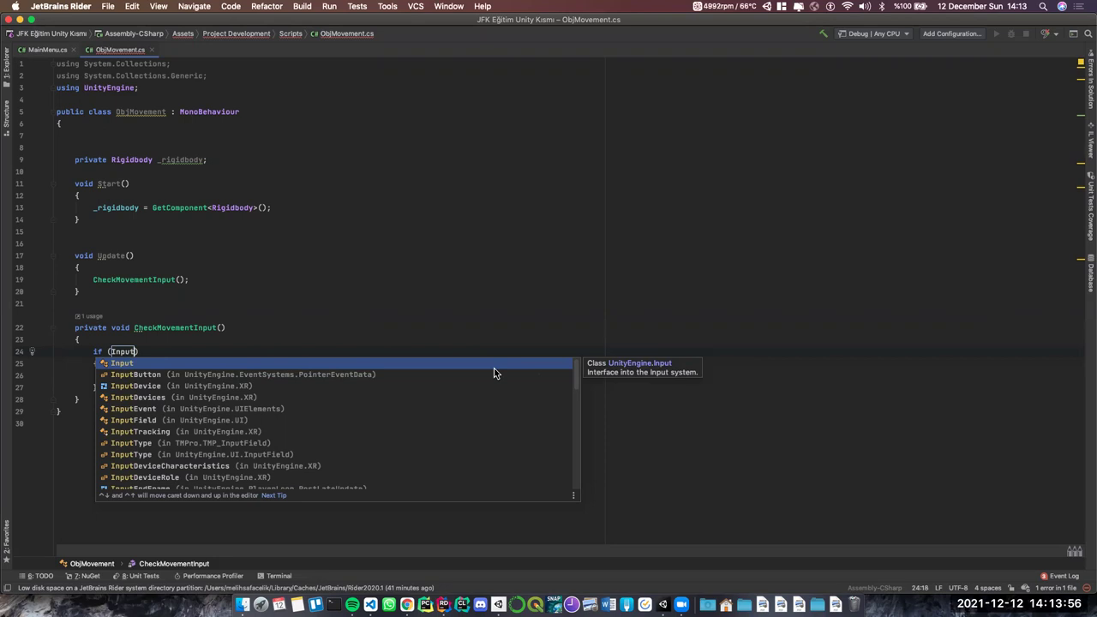
pyautogui.write('.')
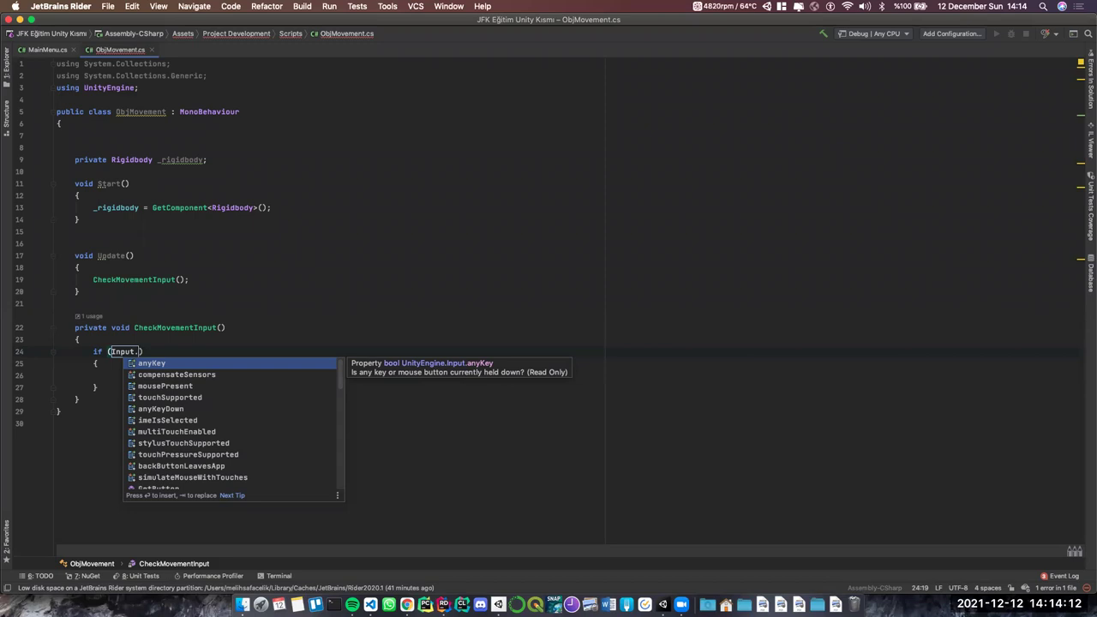
pyautogui.write('Get')
pyautogui.press('Return')
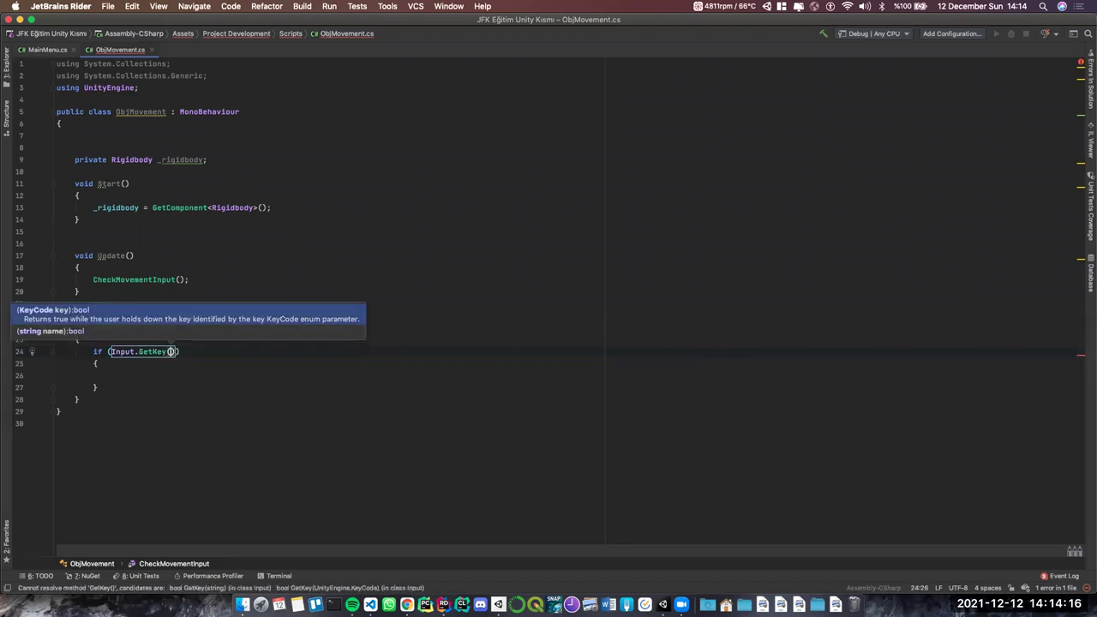
pyautogui.press('Delete')
pyautogui.hotkey('alt', 'BackSpace')
pyautogui.write('Get')
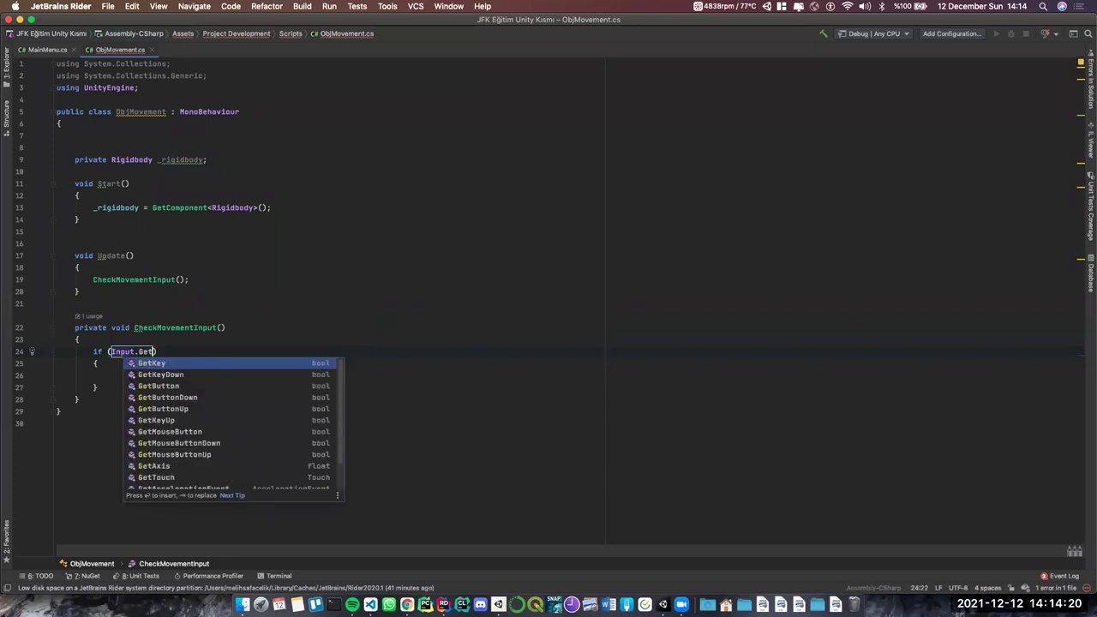
pyautogui.press('Down')
pyautogui.press('Down')
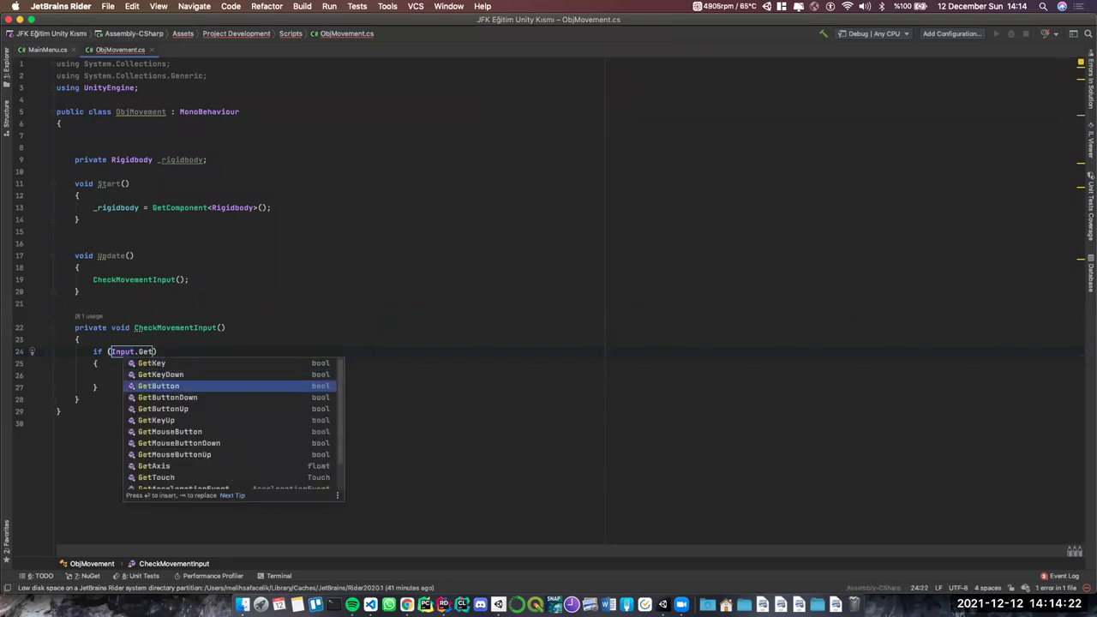
pyautogui.press('Down')
pyautogui.press('Down')
pyautogui.press('Down')
pyautogui.press('Down')
pyautogui.press('Down')
pyautogui.press('Down')
pyautogui.press('Down')
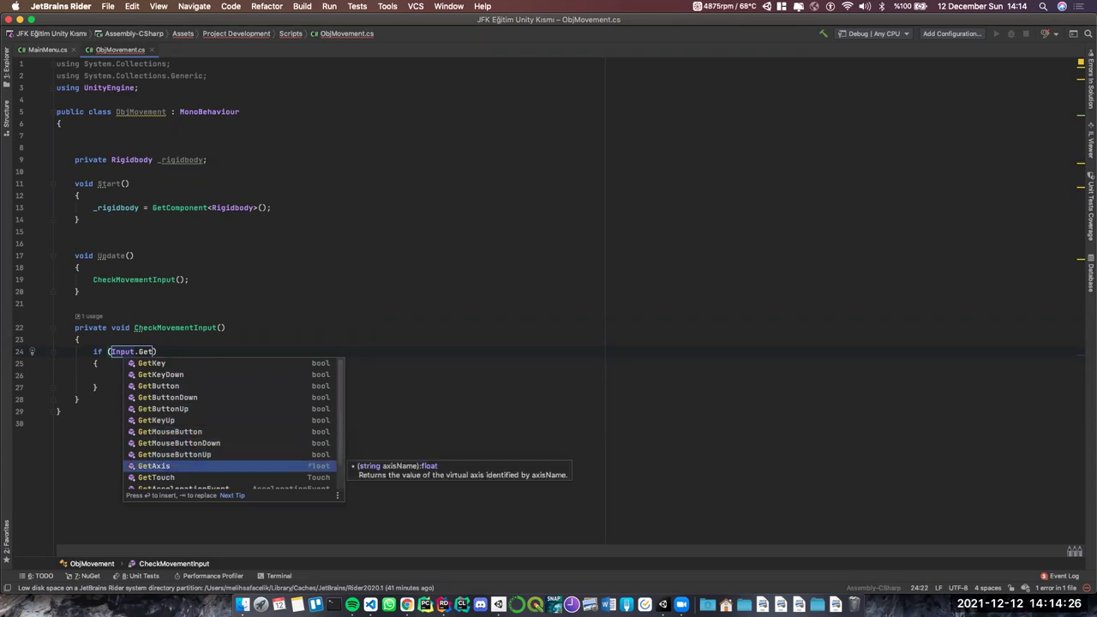
pyautogui.scroll(-1, 176, 463)
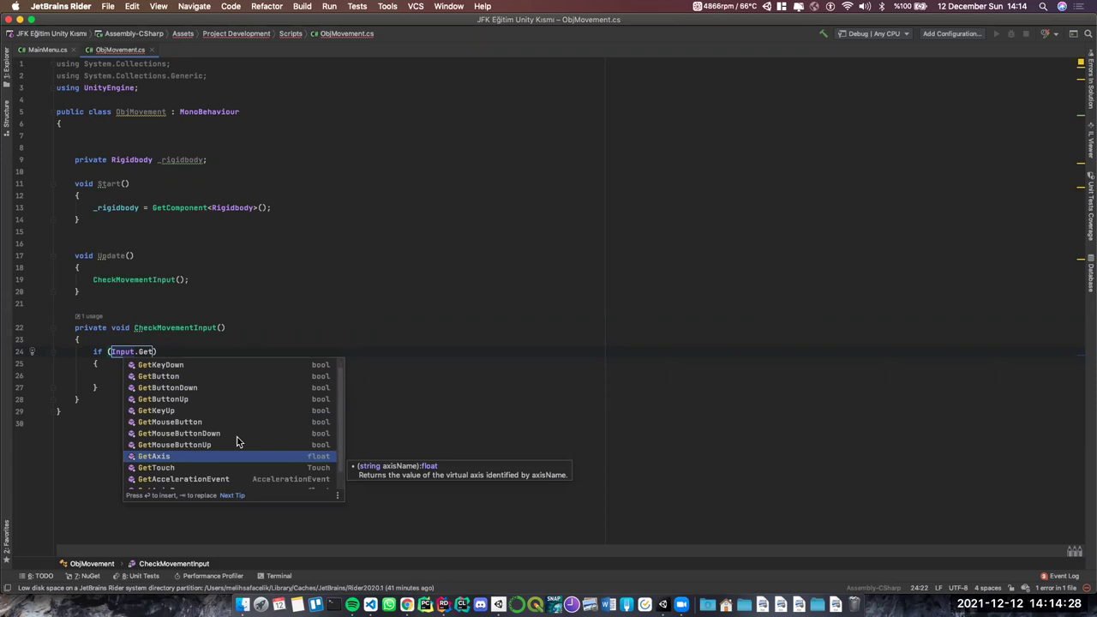
pyautogui.scroll(-2, 243, 441)
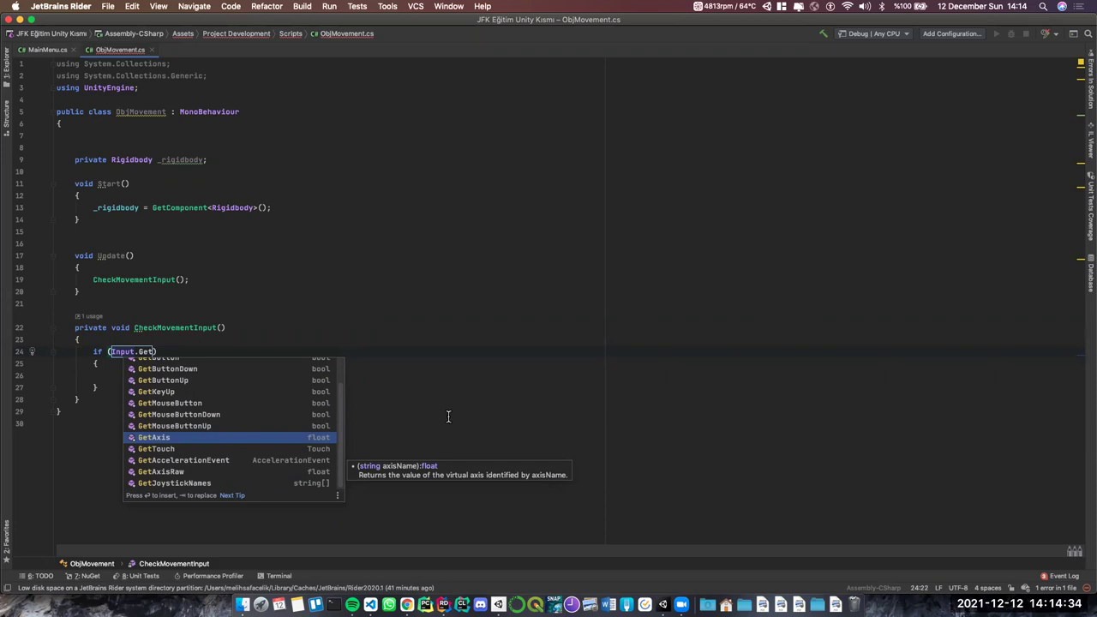
pyautogui.scroll(2, 194, 371)
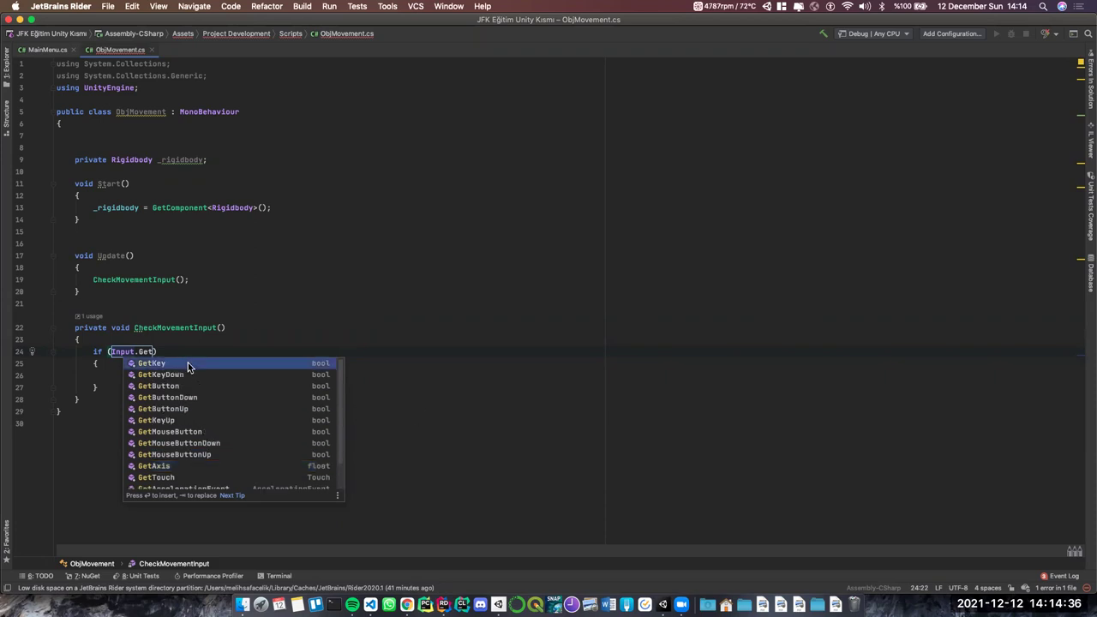
pyautogui.click(188, 366)
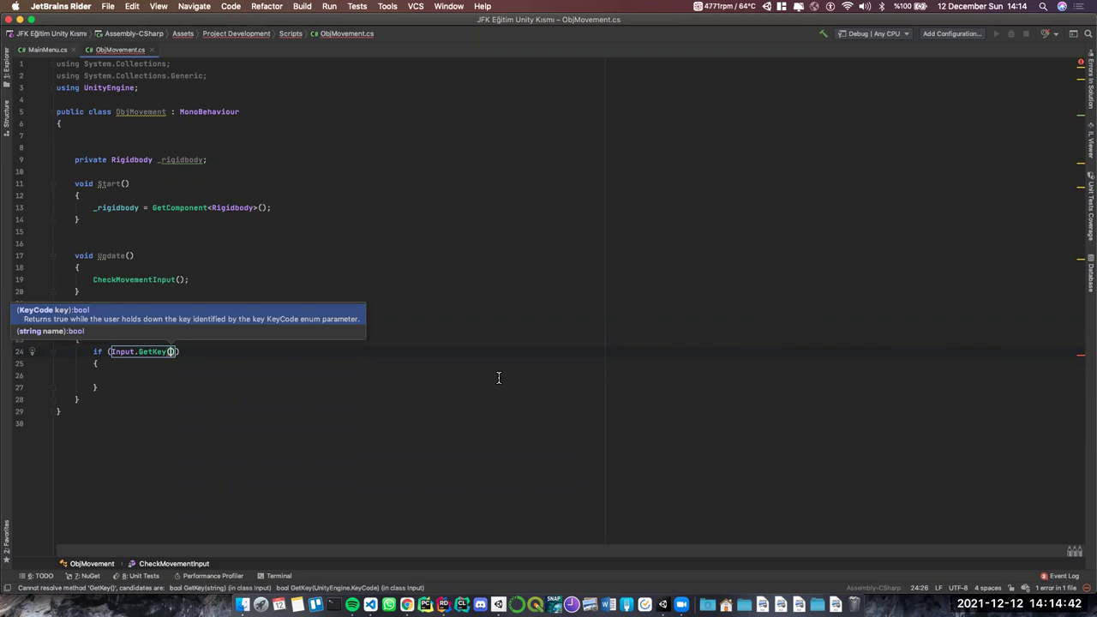
# Complete the condition as Input.GetKey(KeyCode.D) and move into the empty if body
pyautogui.write('Key')
pyautogui.press('Down')
pyautogui.press('Down')
pyautogui.press('Down')
pyautogui.press('Up')
pyautogui.press('Up')
pyautogui.press('Down')
pyautogui.press('Down')
pyautogui.press('Down')
pyautogui.press('Down')
pyautogui.press('Down')
pyautogui.press('Down')
pyautogui.press('Down')
pyautogui.press('Down')
pyautogui.press('Down')
pyautogui.press('Down')
pyautogui.press('Down')
pyautogui.press('Down')
pyautogui.press('Down')
pyautogui.press('Down')
pyautogui.press('Down')
pyautogui.press('Down')
pyautogui.press('Down')
pyautogui.press('Down')
pyautogui.press('Down')
pyautogui.press('Down')
pyautogui.press('Down')
pyautogui.press('Down')
pyautogui.press('Down')
pyautogui.press('Down')
pyautogui.press('Down')
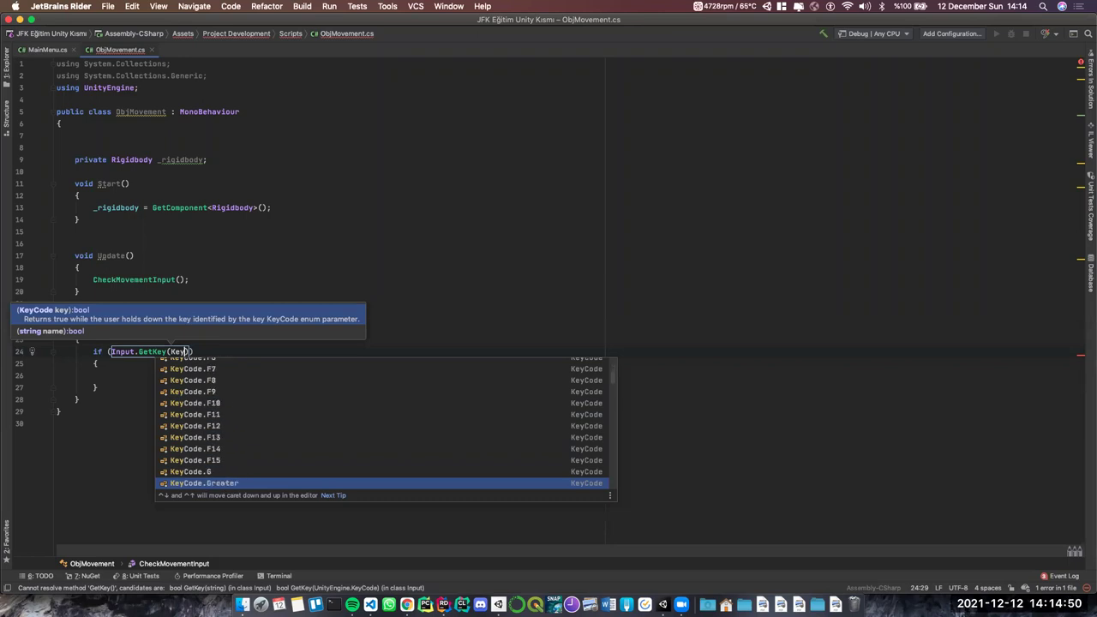
pyautogui.write('Code.D')
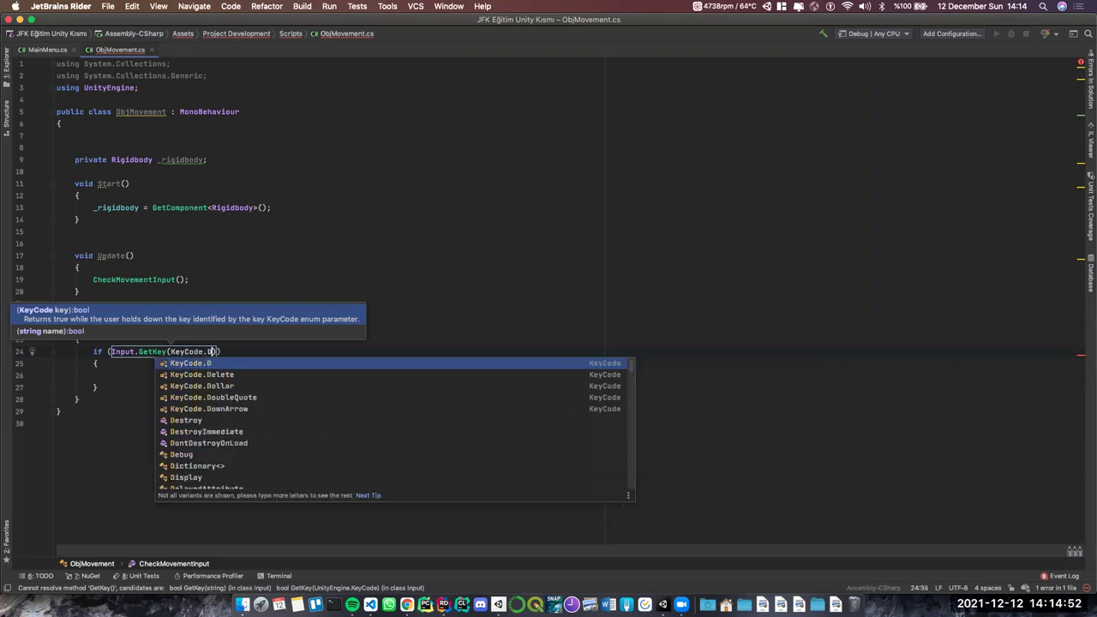
pyautogui.press('Return')
pyautogui.click(111, 375)
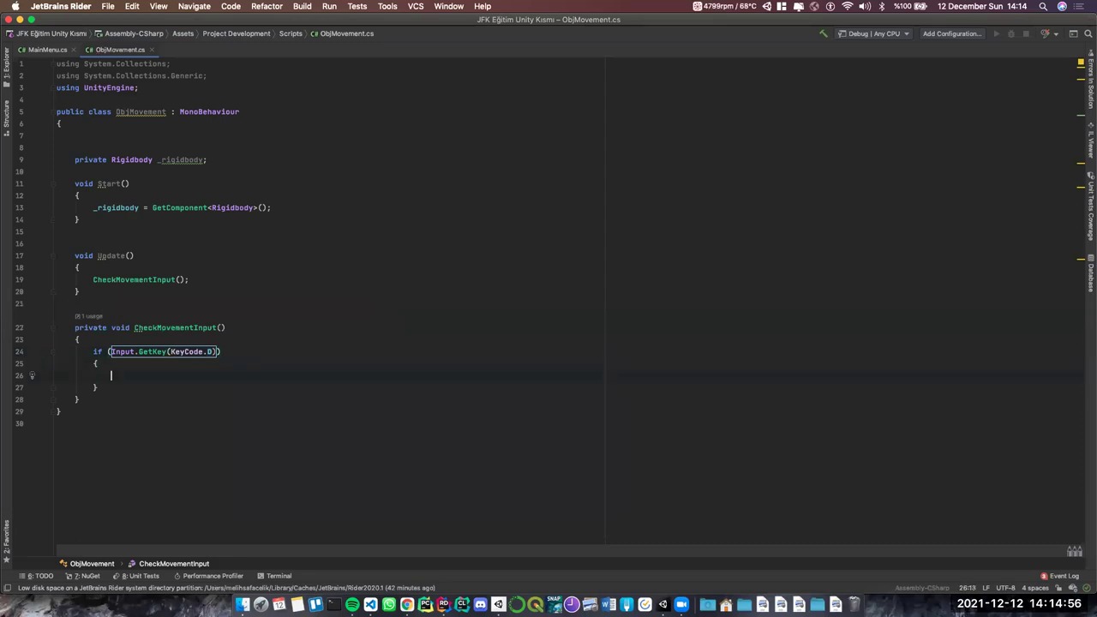
# Write a Move(); call in the D-key if body, removing unwanted completions
pyautogui.write('Move')
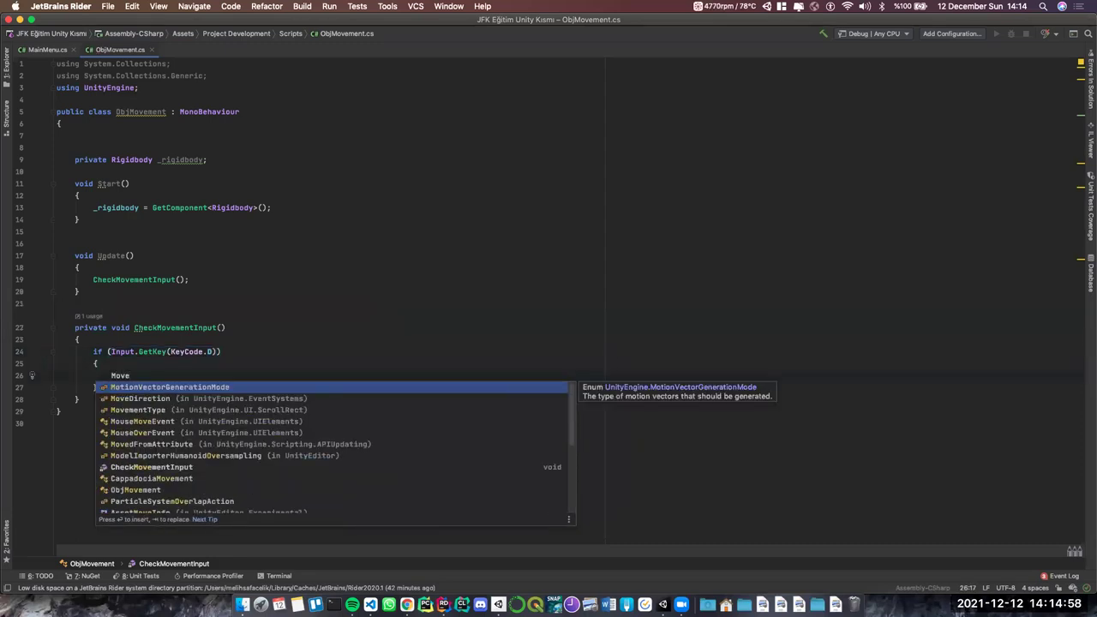
pyautogui.press('Return')
pyautogui.hotkey('alt', 'BackSpace')
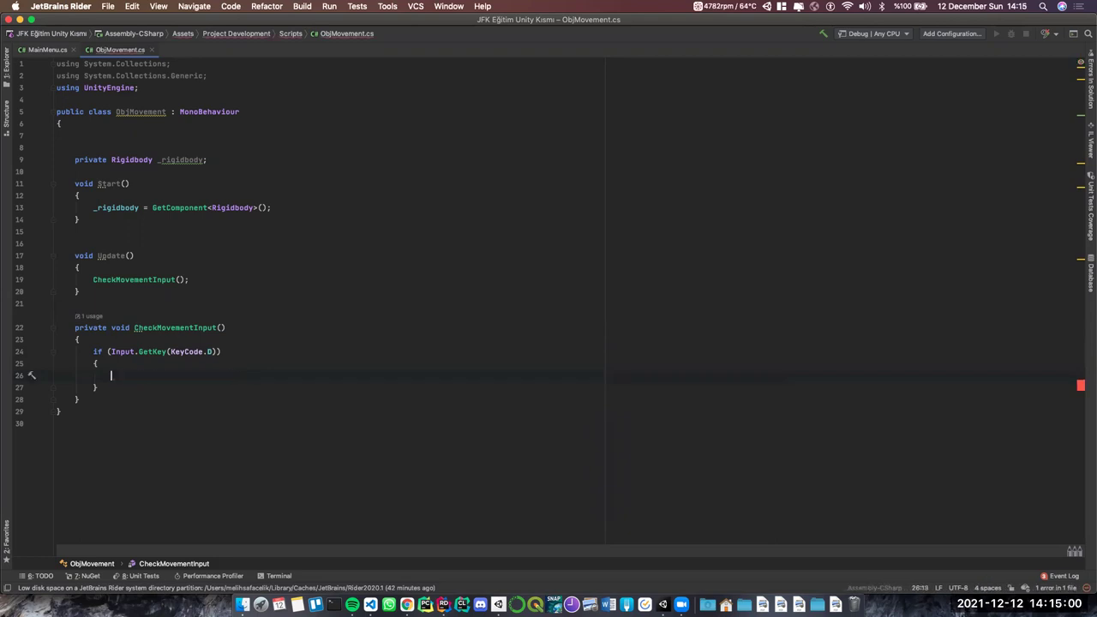
pyautogui.write('Move(')
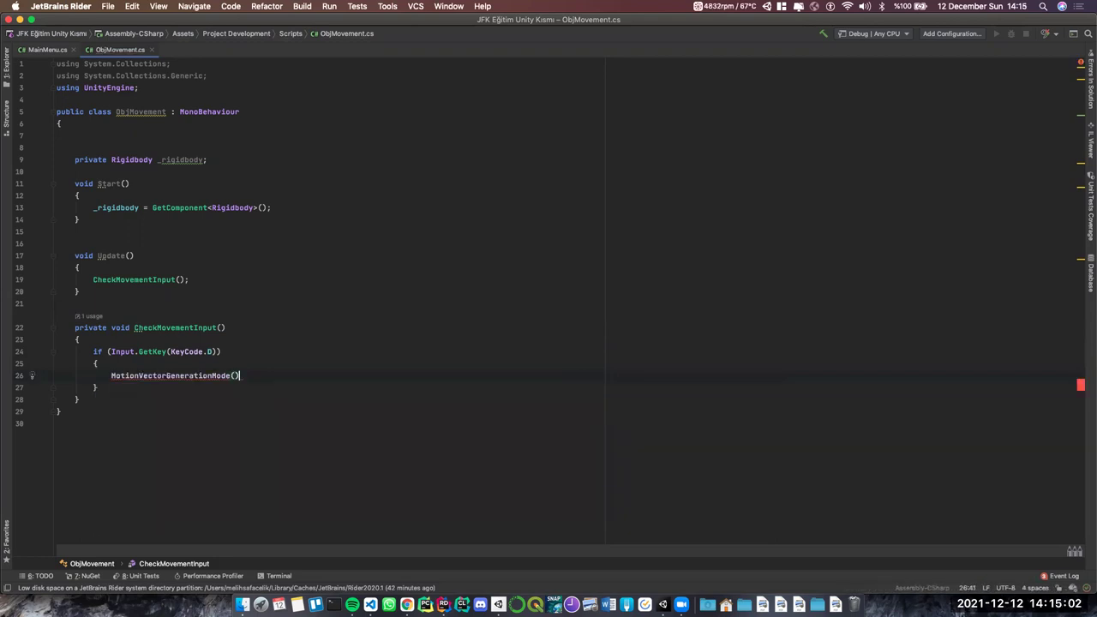
pyautogui.hotkey('alt', 'BackSpace')
pyautogui.hotkey('alt', 'BackSpace')
pyautogui.write('Ch')
pyautogui.press('Return')
pyautogui.write('.')
pyautogui.press('BackSpace')
pyautogui.press('BackSpace')
pyautogui.press('BackSpace')
pyautogui.hotkey('alt', 'BackSpace')
pyautogui.write('Move')
pyautogui.press('Down')
pyautogui.press('Down')
pyautogui.press('Down')
pyautogui.press('Down')
pyautogui.press('Down')
pyautogui.press('BackSpace')
pyautogui.press('BackSpace')
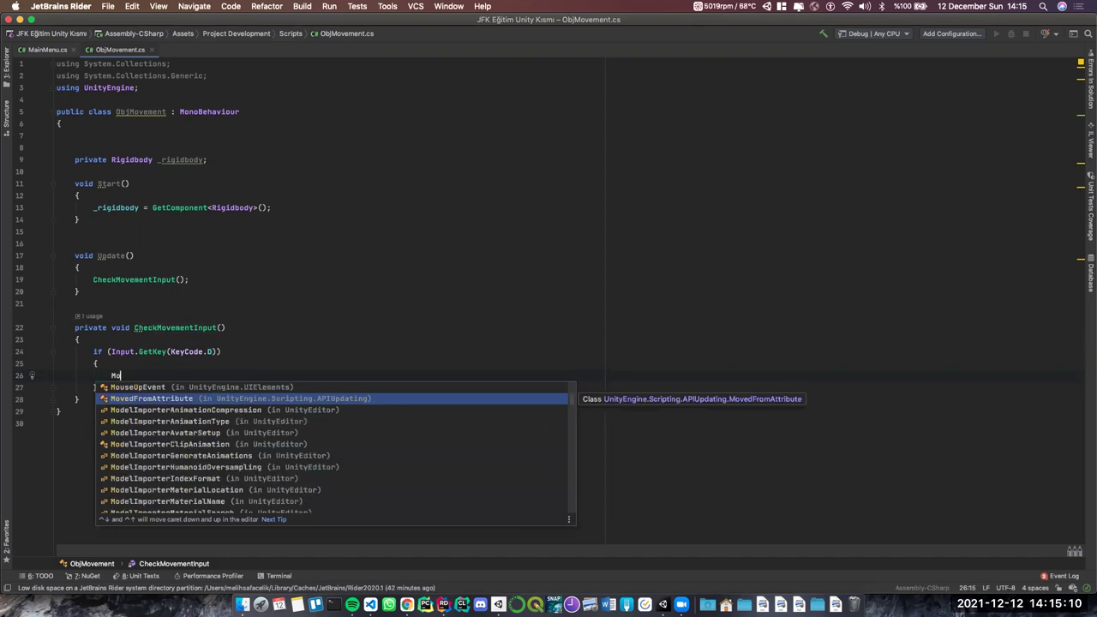
pyautogui.press('Return')
pyautogui.write(';')
pyautogui.hotkey('alt', 'BackSpace')
pyautogui.hotkey('alt', 'BackSpace')
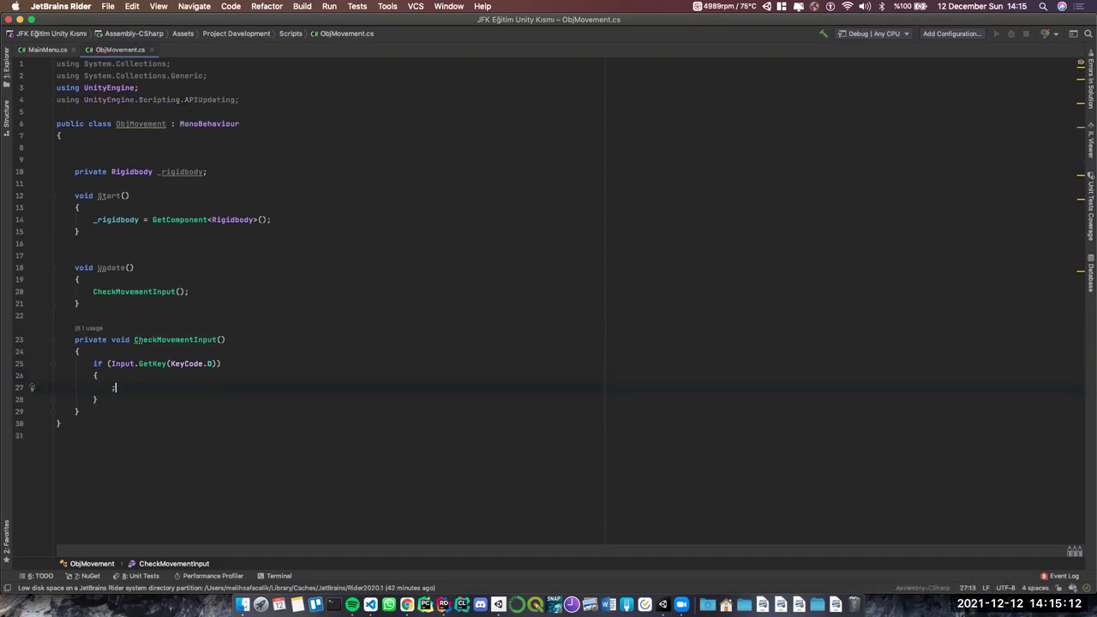
pyautogui.write('();')
pyautogui.press('Home')
pyautogui.write('Move')
pyautogui.press('End')
# Generate a private Move method from the call and delete its placeholder throw statement
pyautogui.click(99, 400)
pyautogui.click(78, 411)
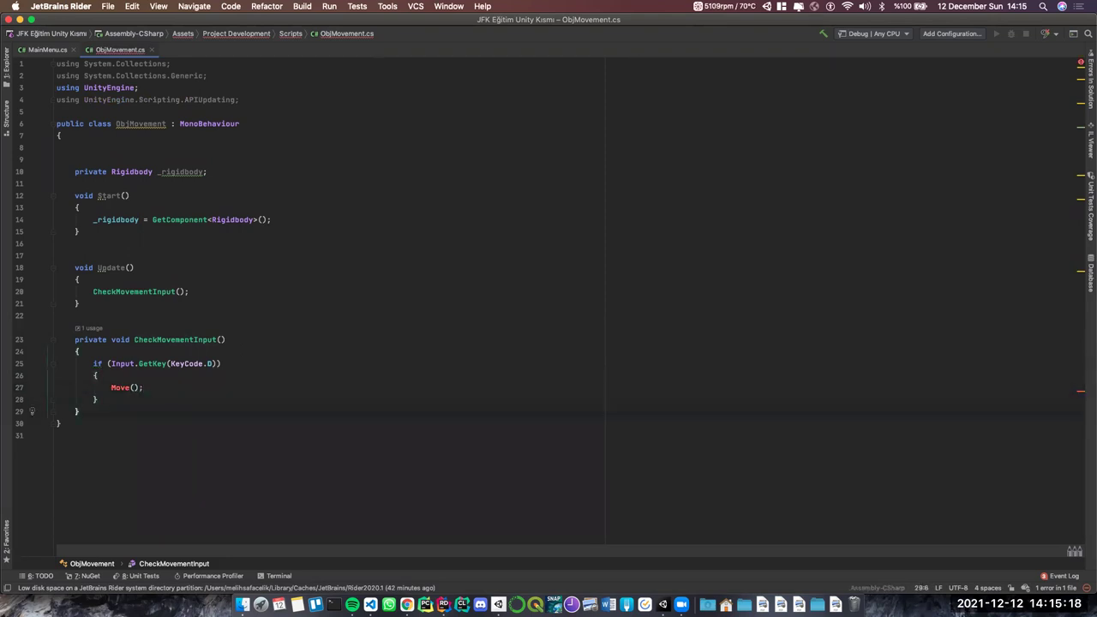
pyautogui.click(120, 387)
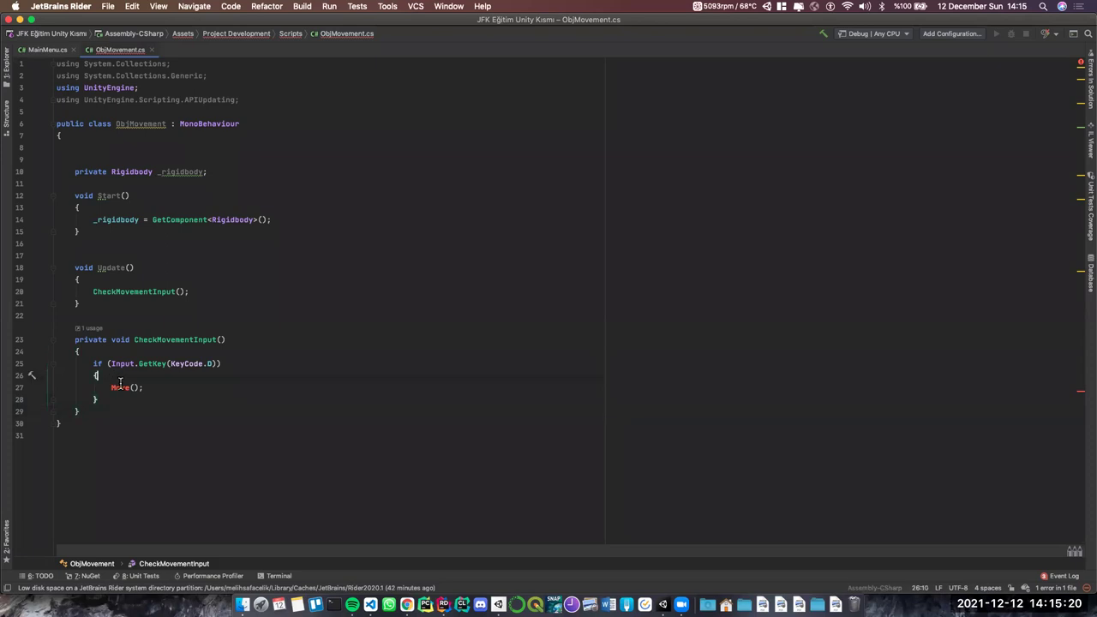
pyautogui.click(52, 387)
pyautogui.click(72, 400)
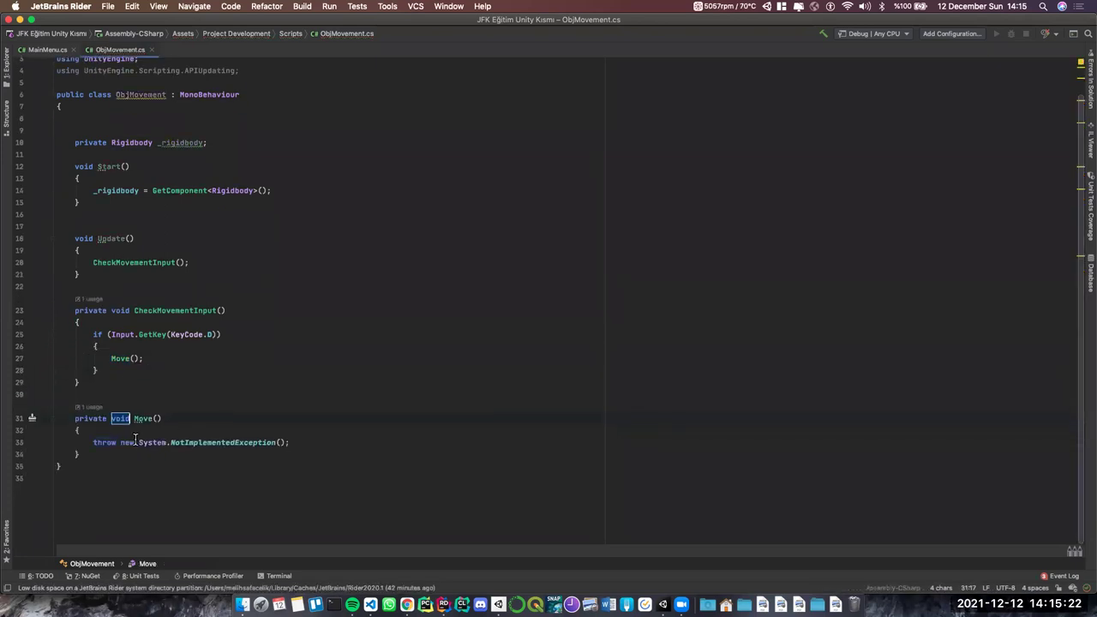
pyautogui.press('Tab')
pyautogui.press('BackSpace')
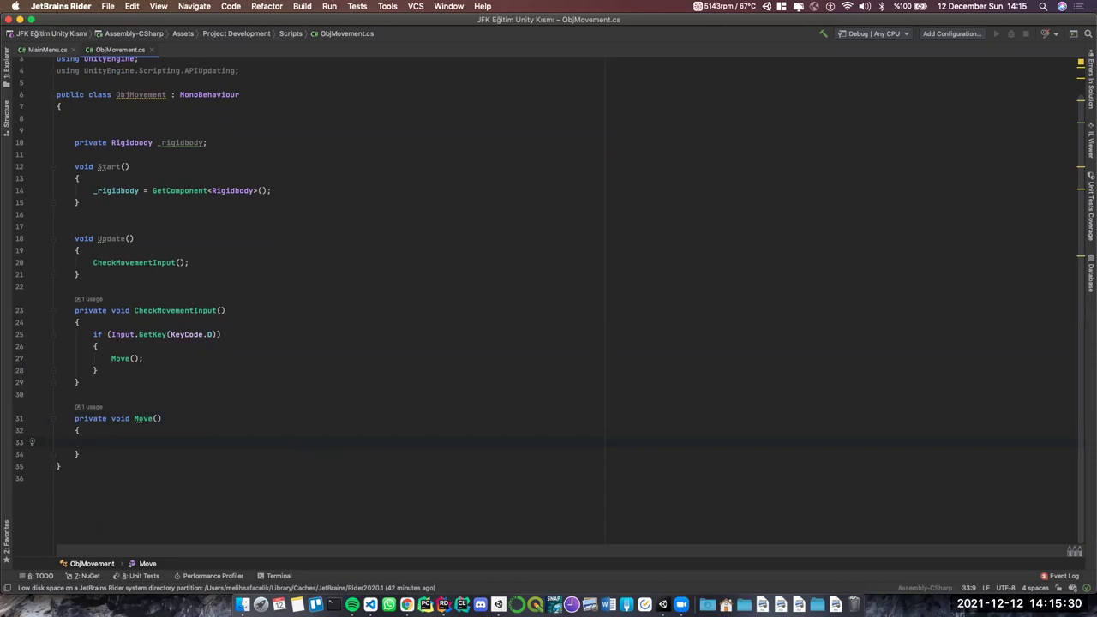
# Add a 'Vector3 direction' parameter to the private Move method declaration
pyautogui.keyDown('super'); pyautogui.click(148, 418); pyautogui.keyUp('super')
pyautogui.write('Vector3 ')
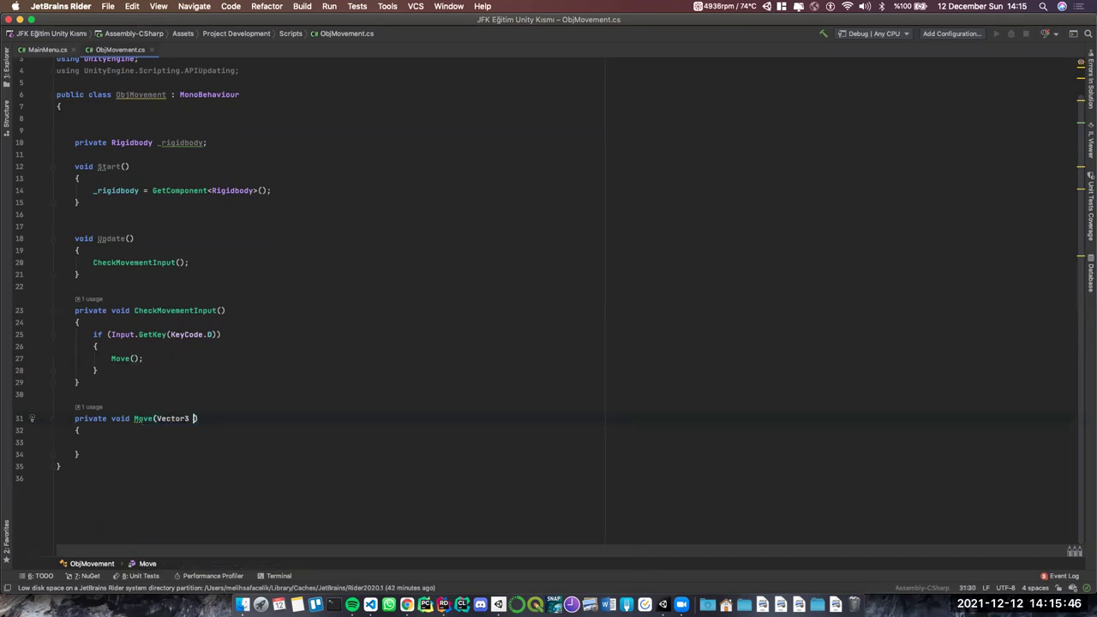
pyautogui.write('direction')
pyautogui.doubleClick(175, 418)
pyautogui.click(136, 358)
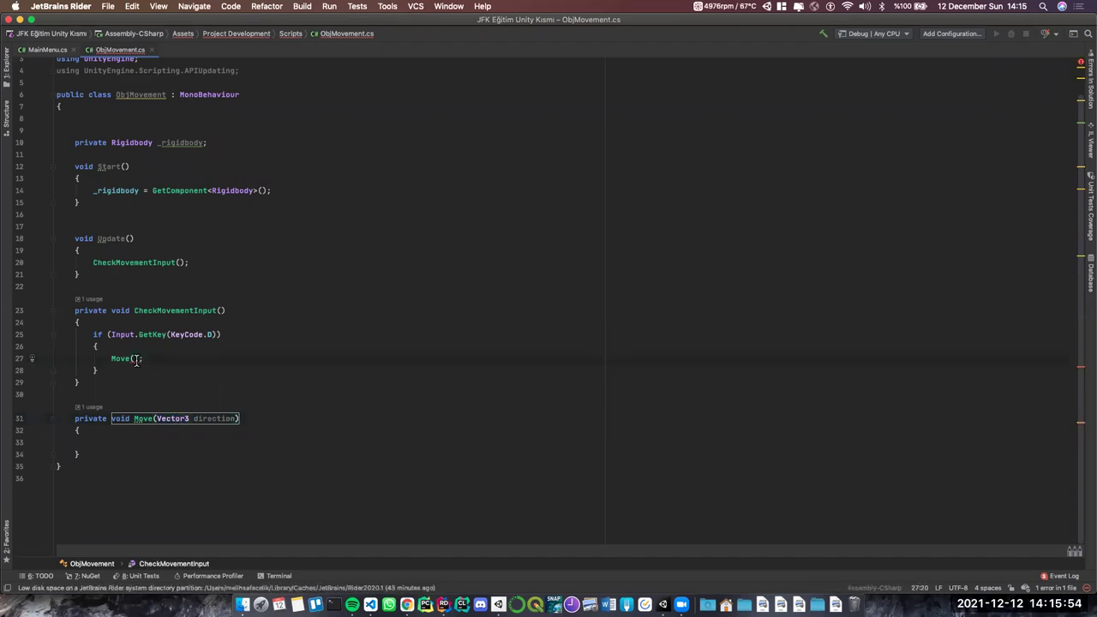
pyautogui.moveTo(137, 359)
pyautogui.moveTo(155, 418); pyautogui.dragTo(238, 418)
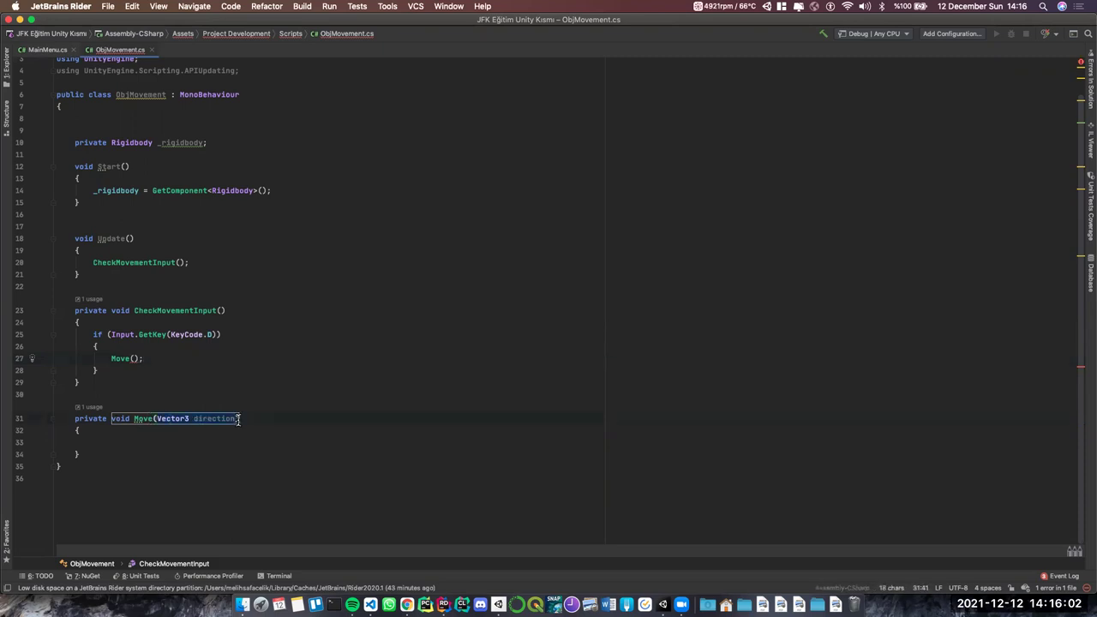
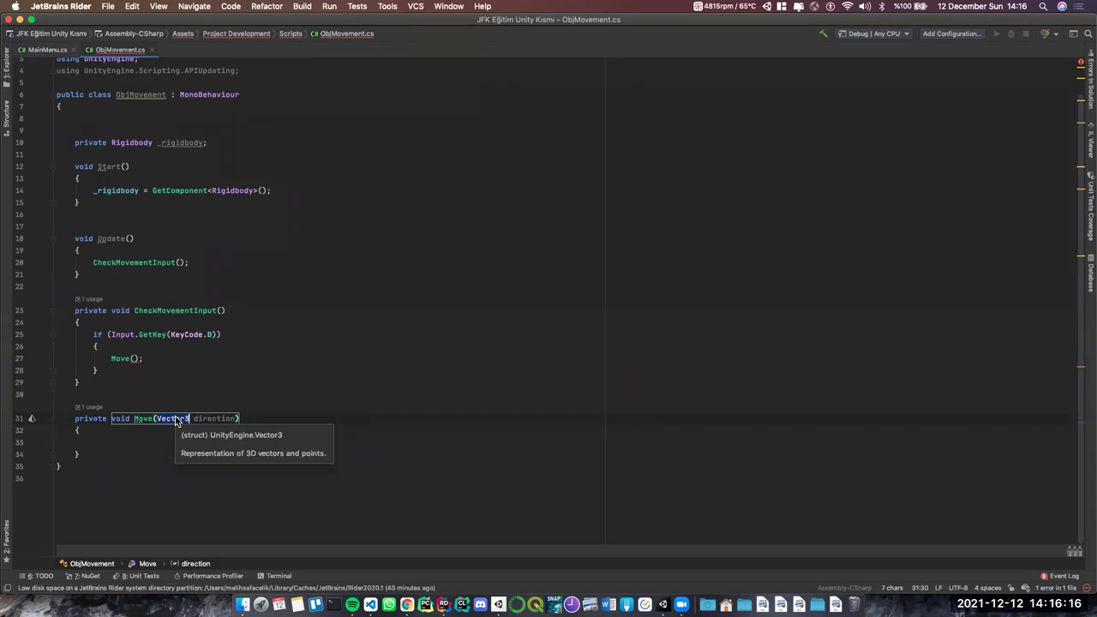
# Start a _rigidbody.AddForce call inside the Move method body using code completion
pyautogui.click(215, 419)
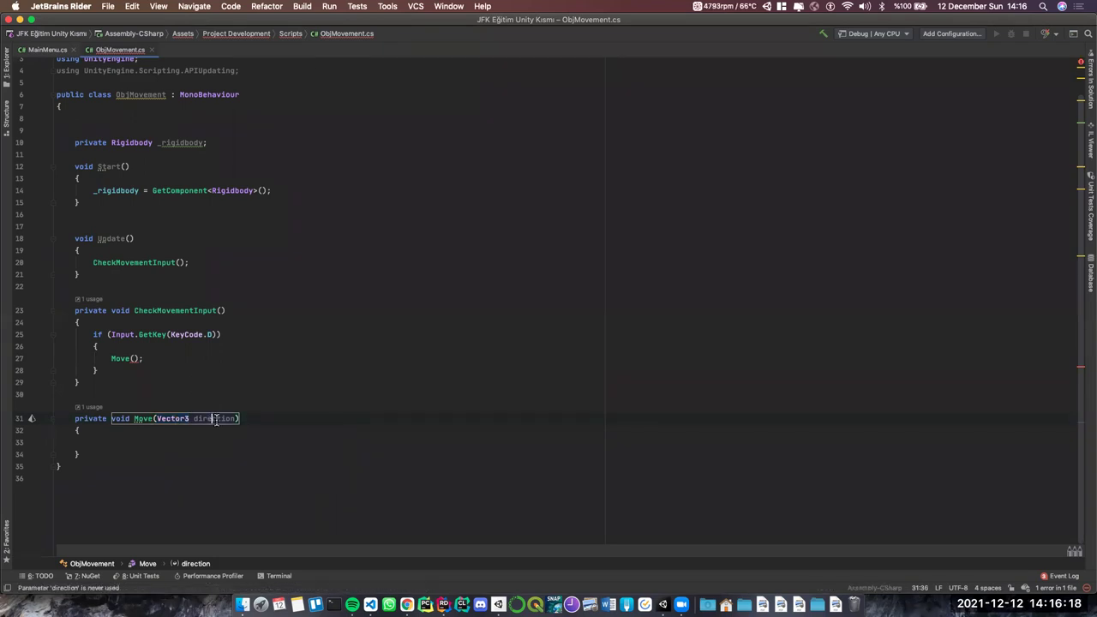
pyautogui.click(182, 436)
pyautogui.click(186, 442)
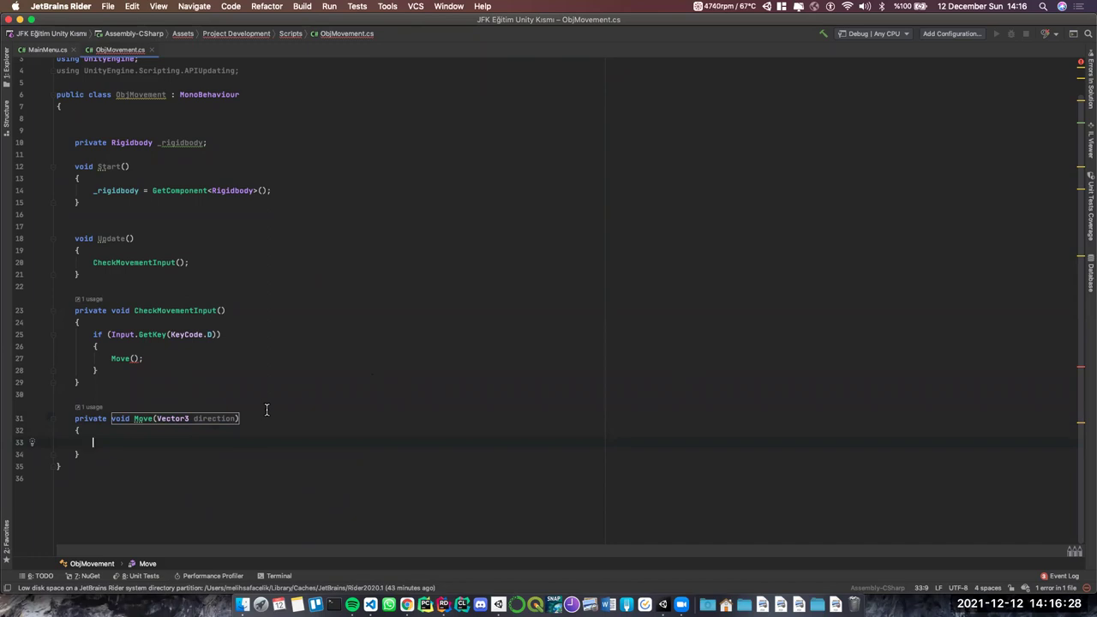
pyautogui.write('_')
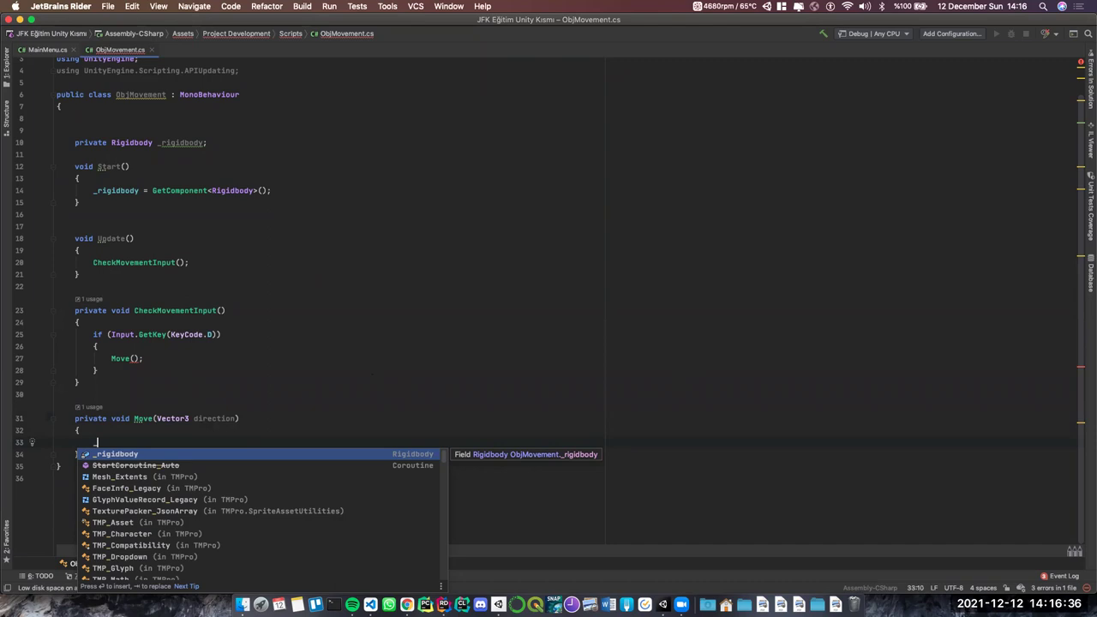
pyautogui.press('Return')
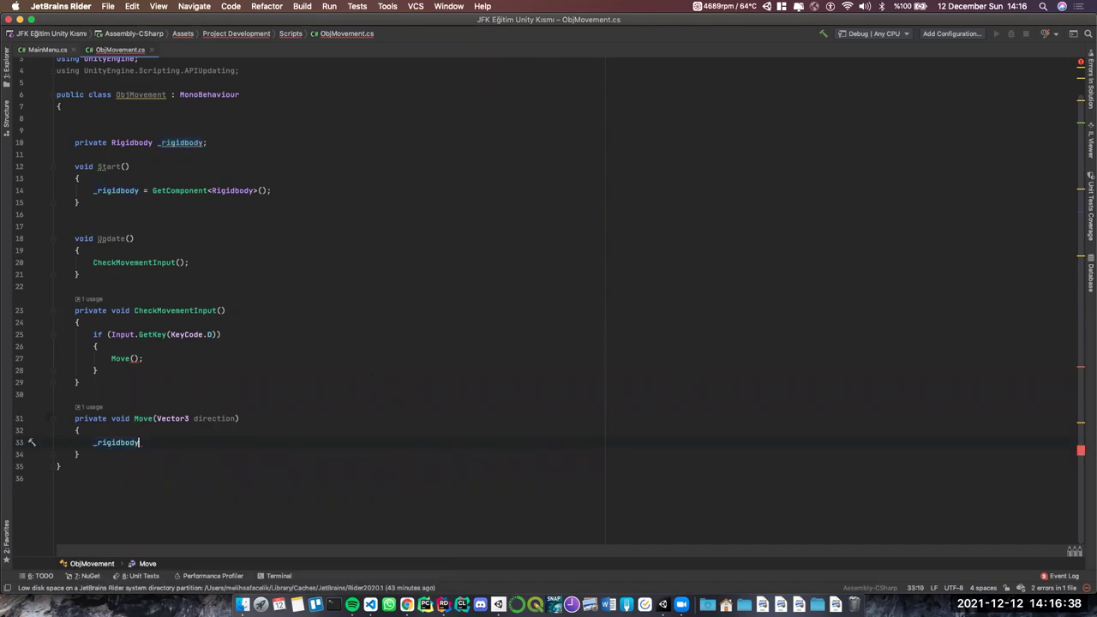
pyautogui.write('.')
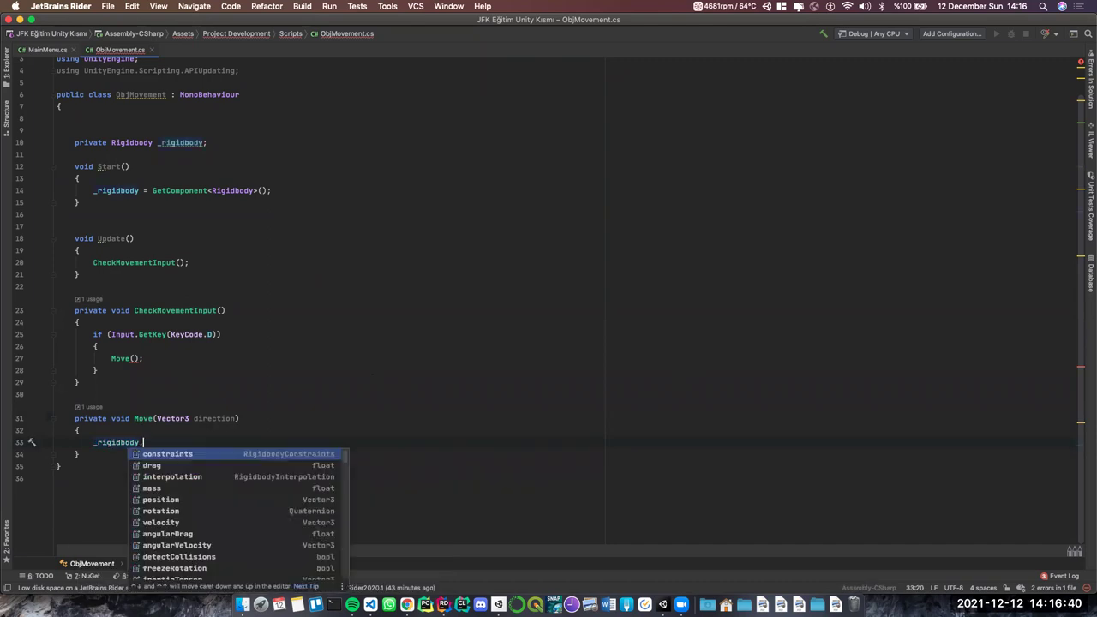
pyautogui.write('Add')
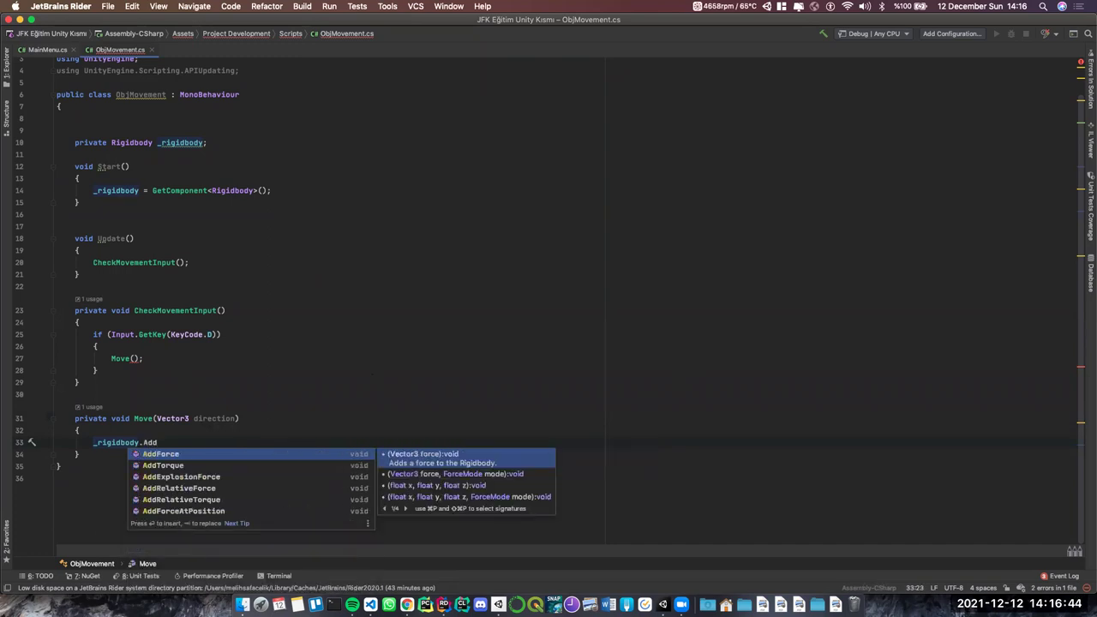
pyautogui.press('Return')
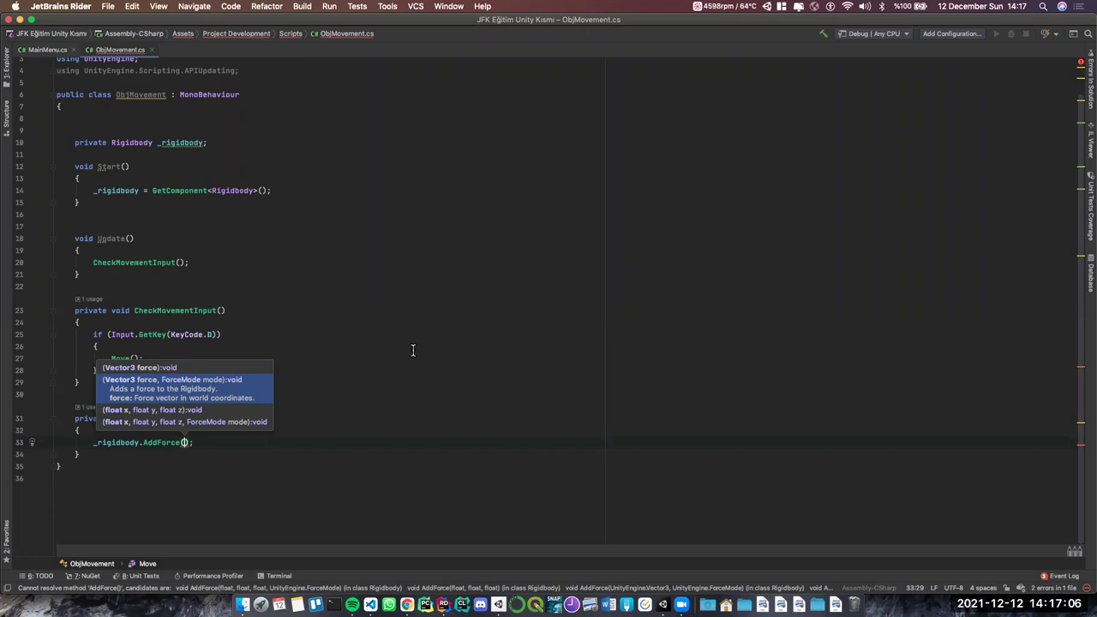
# Pass direction * moveSpeed as the AddForce argument
pyautogui.write('direction')
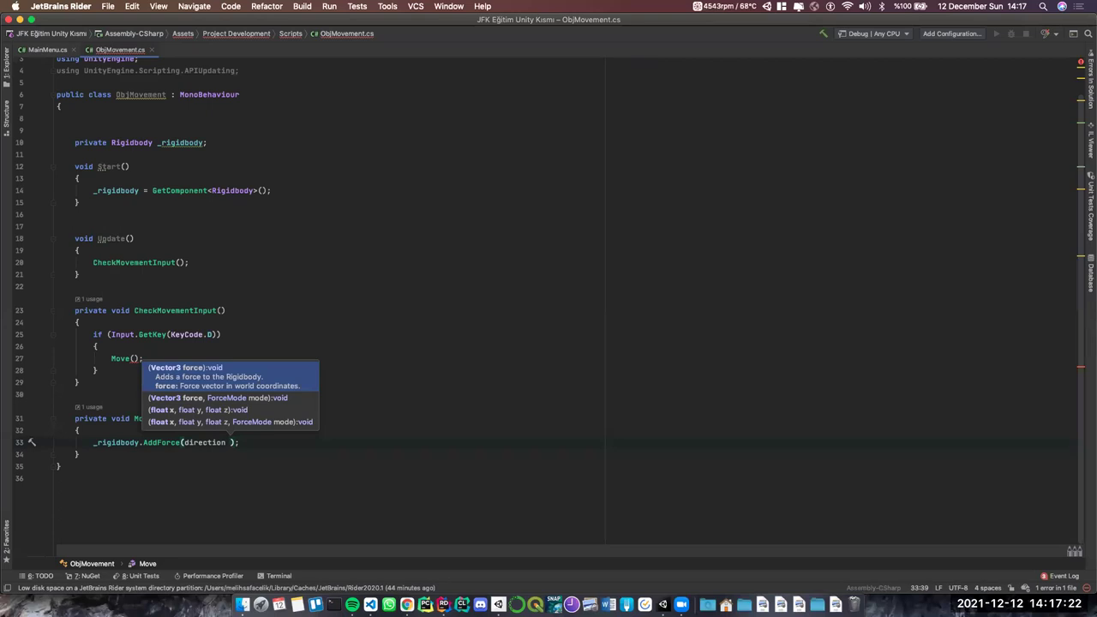
pyautogui.write('* ')
pyautogui.write('moveSpeed')
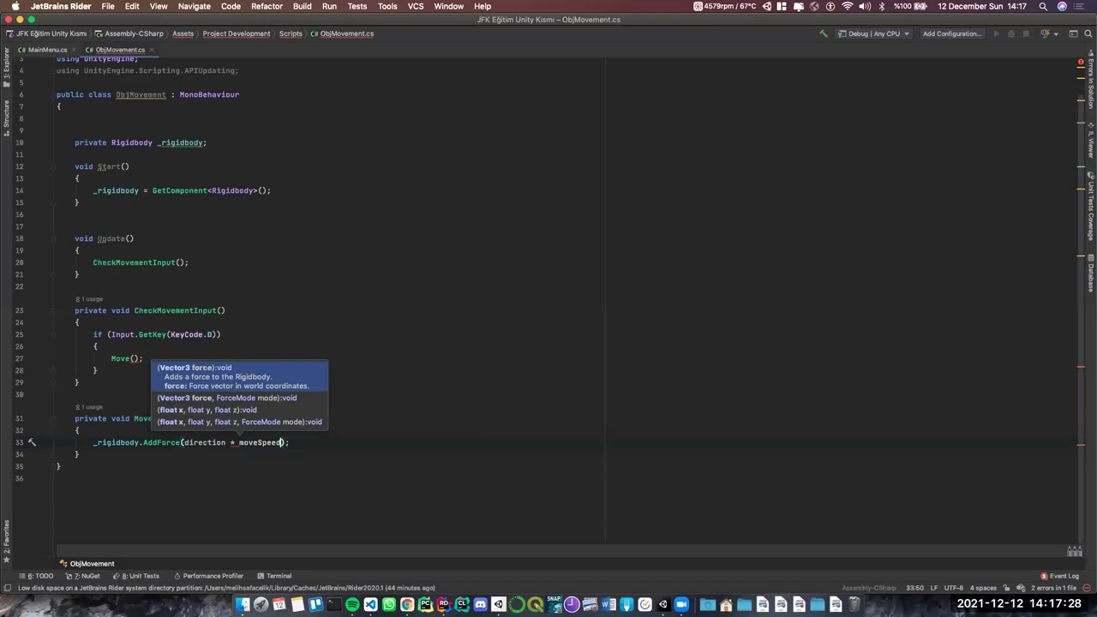
pyautogui.press('Escape')
pyautogui.hotkey('alt', 'Left')
pyautogui.hotkey('alt', 'Left')
# Declare private int _moveSpeed; on the empty line at the top of the ObjMovement class
pyautogui.write('_')
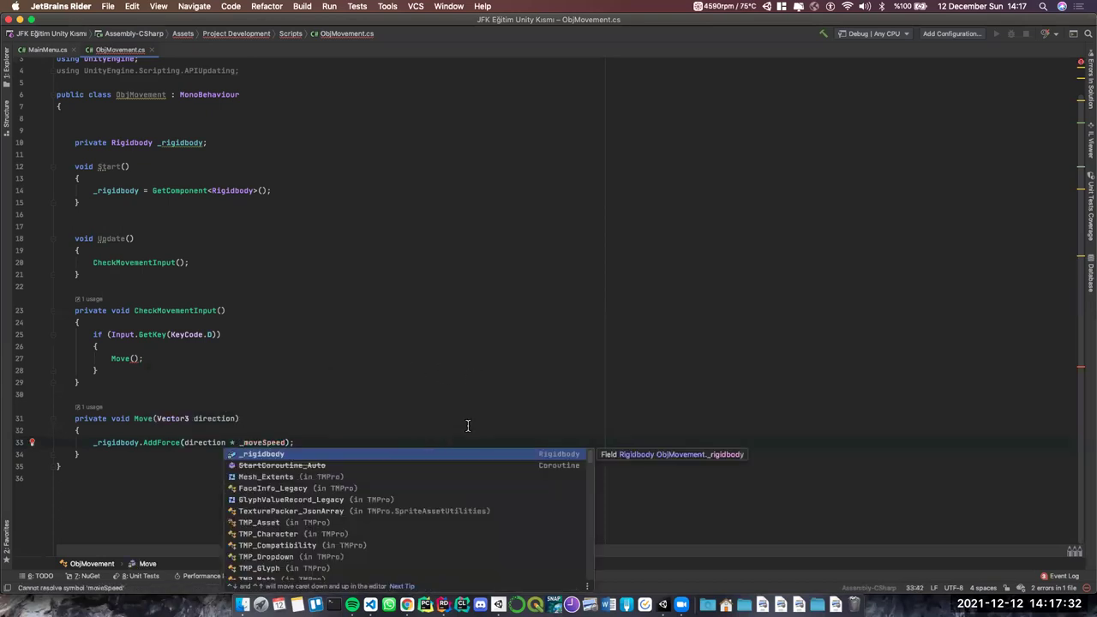
pyautogui.press('Escape')
pyautogui.press('Up')
pyautogui.scroll(2, 282, 377)
pyautogui.click(110, 149)
pyautogui.write('p')
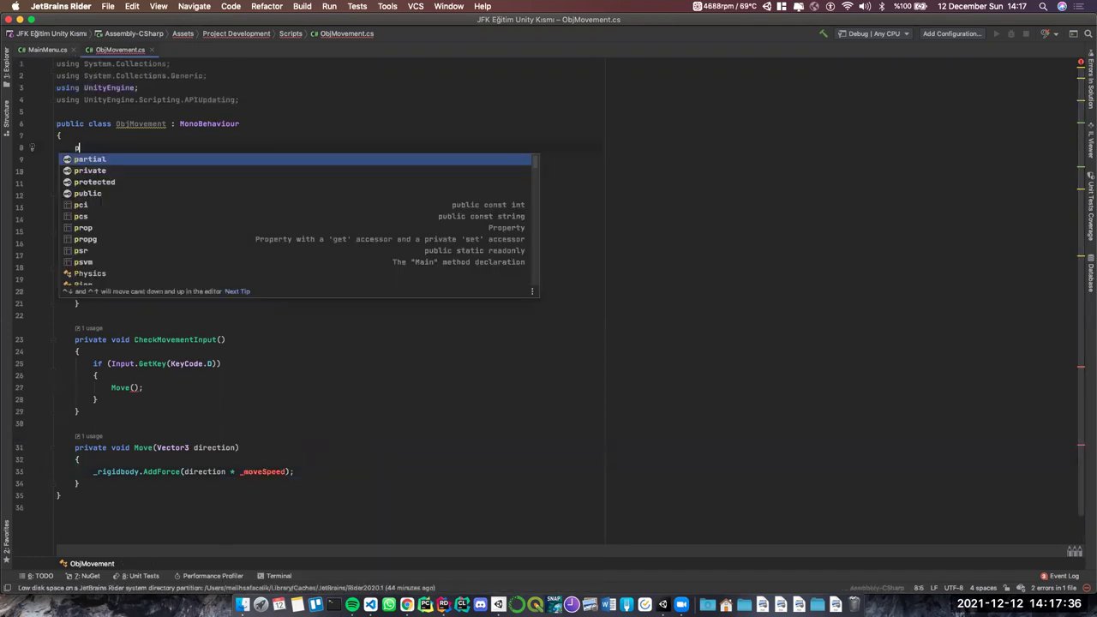
pyautogui.press('Escape')
pyautogui.write('rivate ')
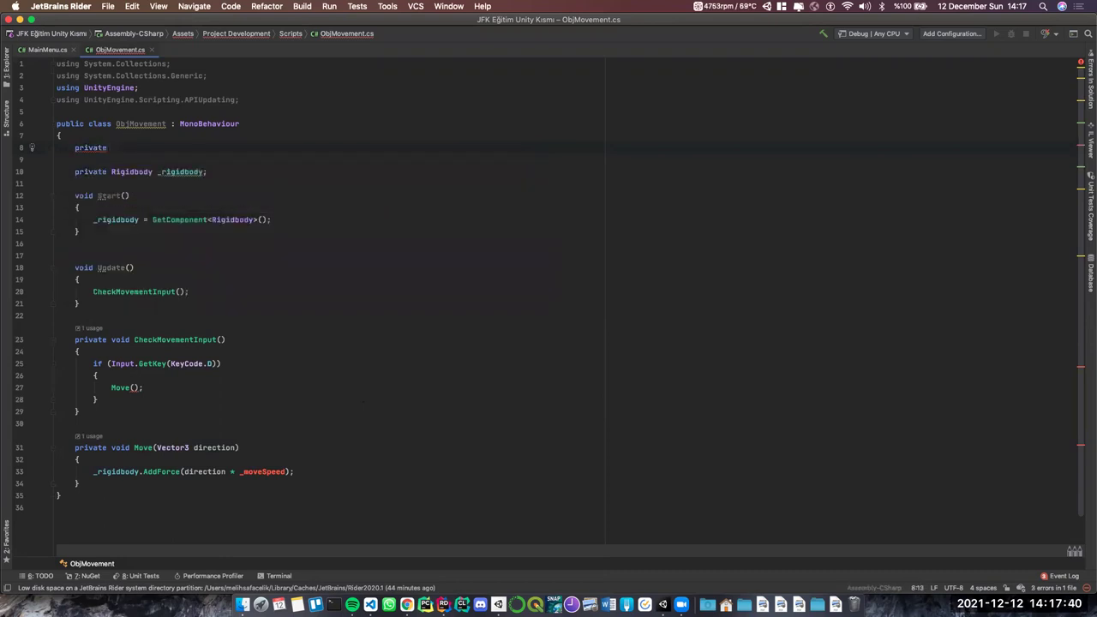
pyautogui.write('int _moveSpeed;')
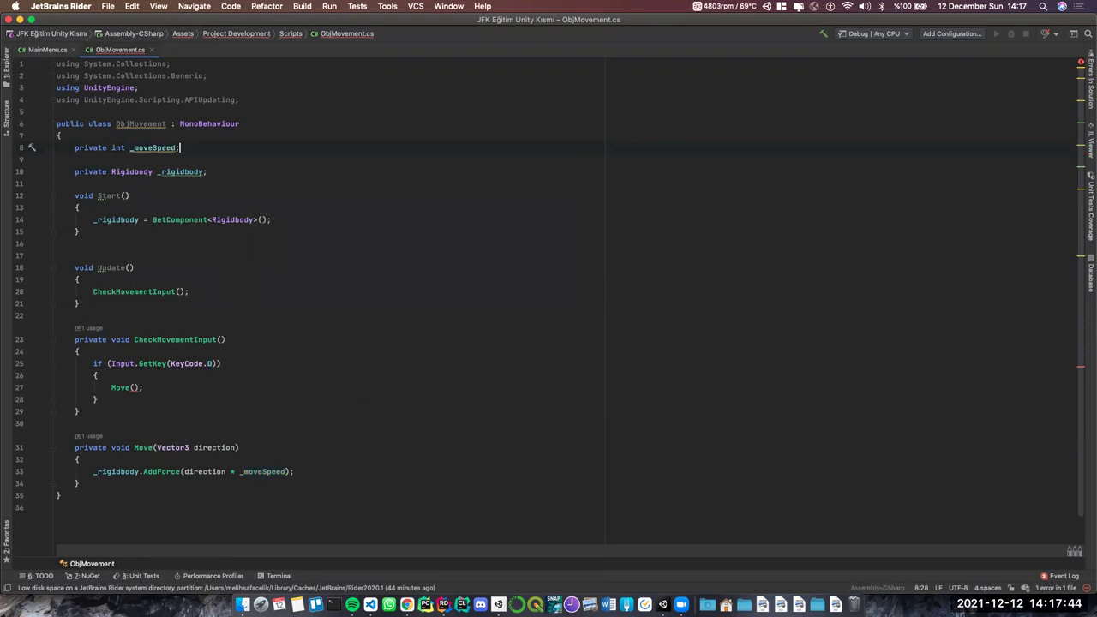
pyautogui.press('Left')
# Prefix the _moveSpeed field with [SerializeField], briefly trying a default of 1 before removing it
pyautogui.click(76, 148)
pyautogui.write('[')
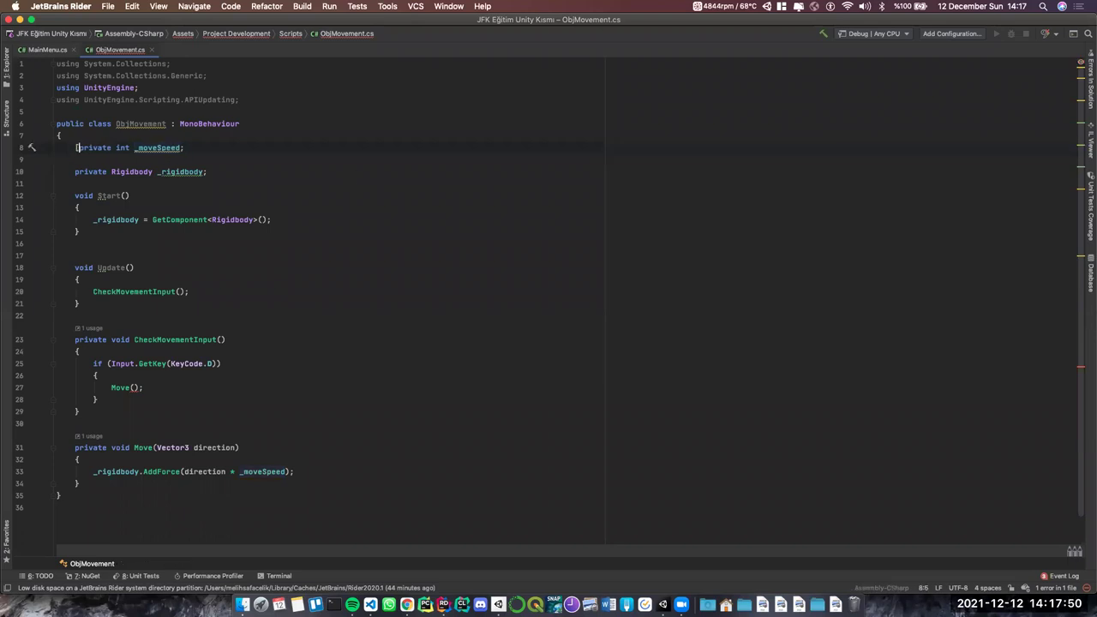
pyautogui.write('Seri')
pyautogui.press('Return')
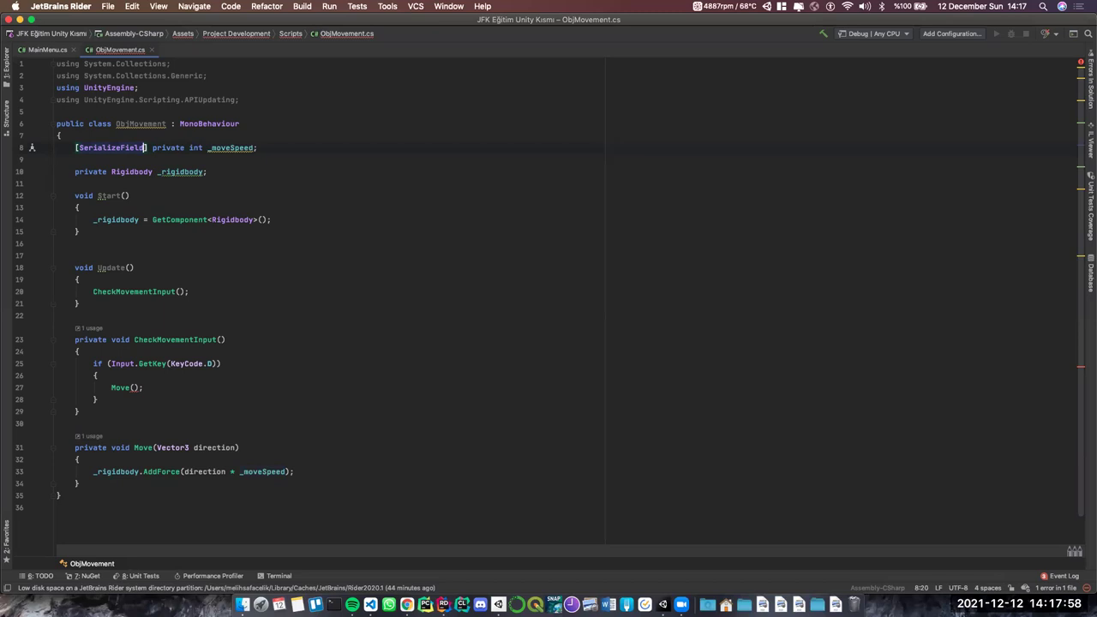
pyautogui.click(254, 147)
pyautogui.write('= 1')
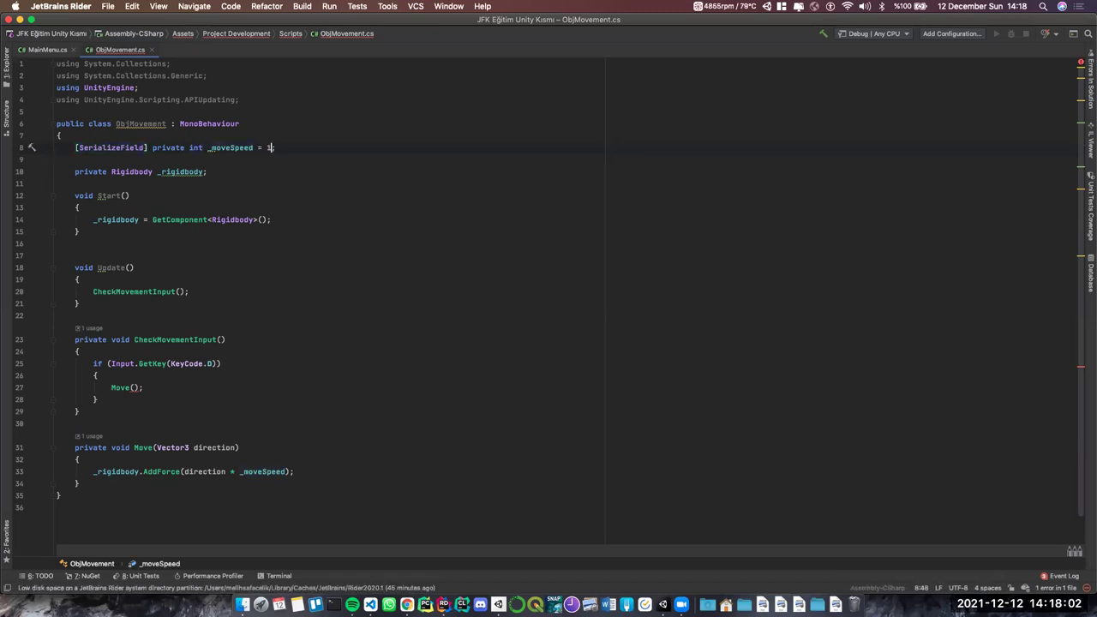
pyautogui.press('BackSpace')
pyautogui.press('BackSpace')
pyautogui.press('BackSpace')
pyautogui.press('BackSpace')
pyautogui.hotkey('alt', 'Left')
pyautogui.hotkey('alt', 'Left')
pyautogui.hotkey('alt', 'Left')
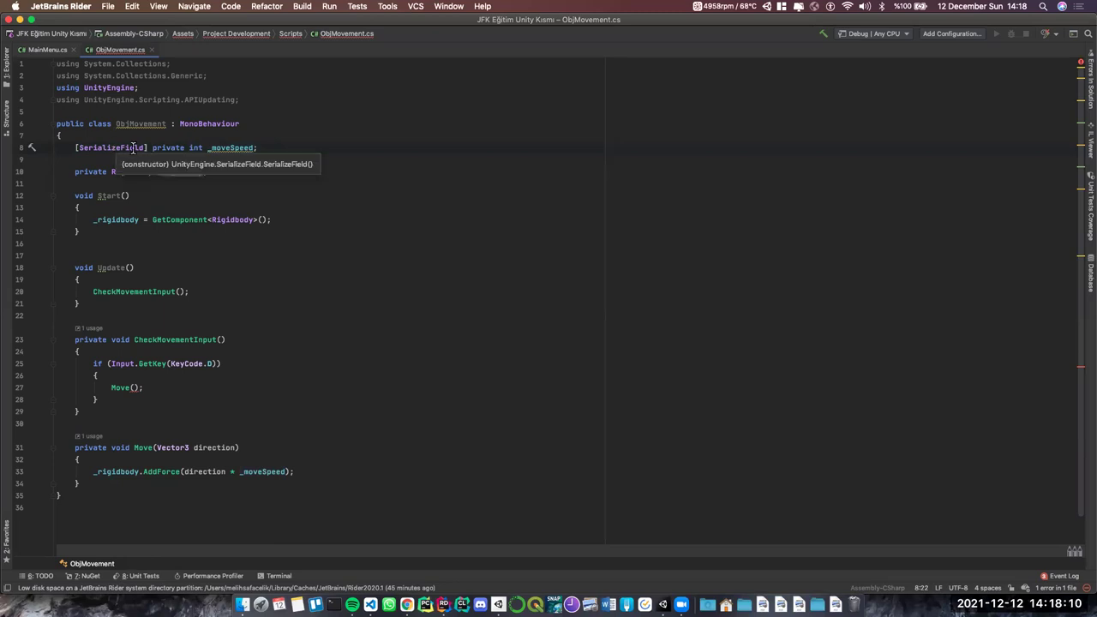
# With CappadociaObj selected, read the CS7036 error in Unity's Console, then return to the Project scripts
pyautogui.doubleClick(231, 147)
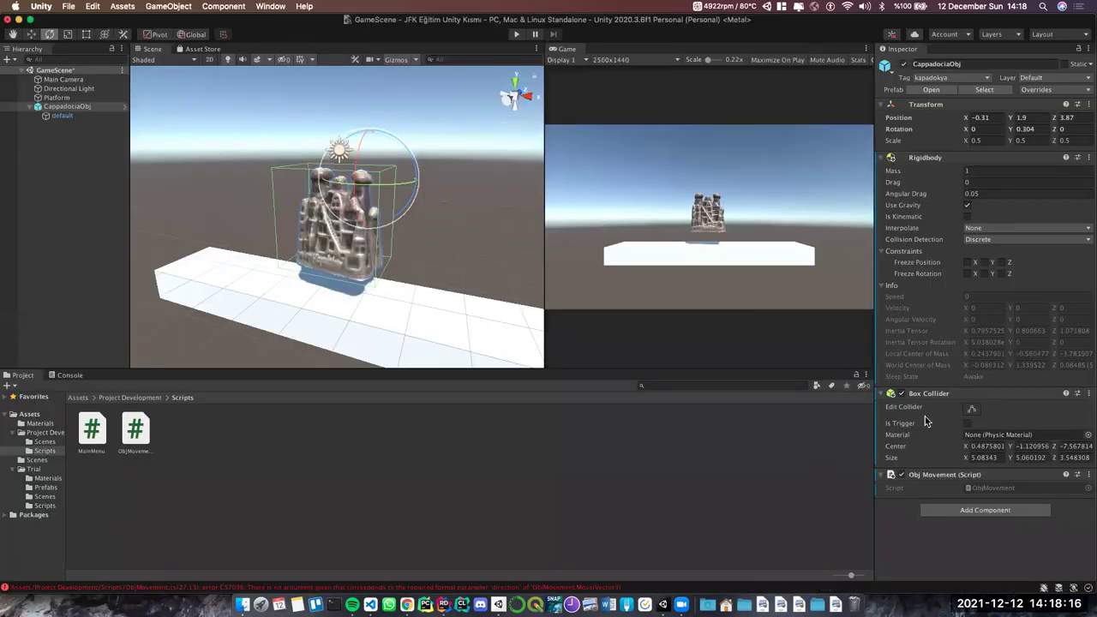
pyautogui.click(71, 105)
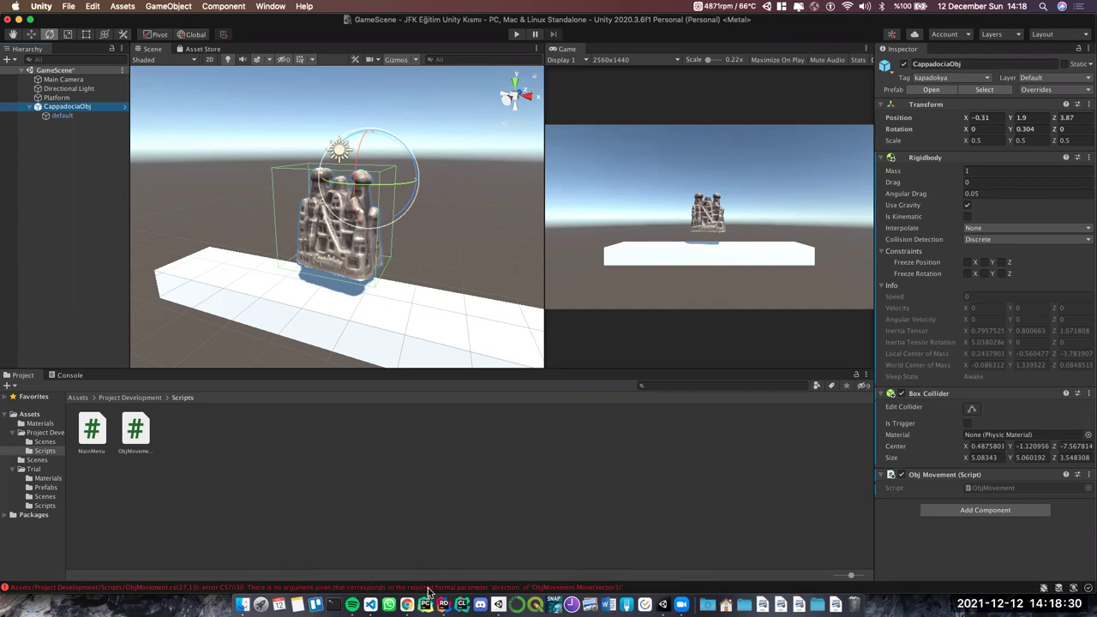
pyautogui.click(60, 375)
pyautogui.click(92, 401)
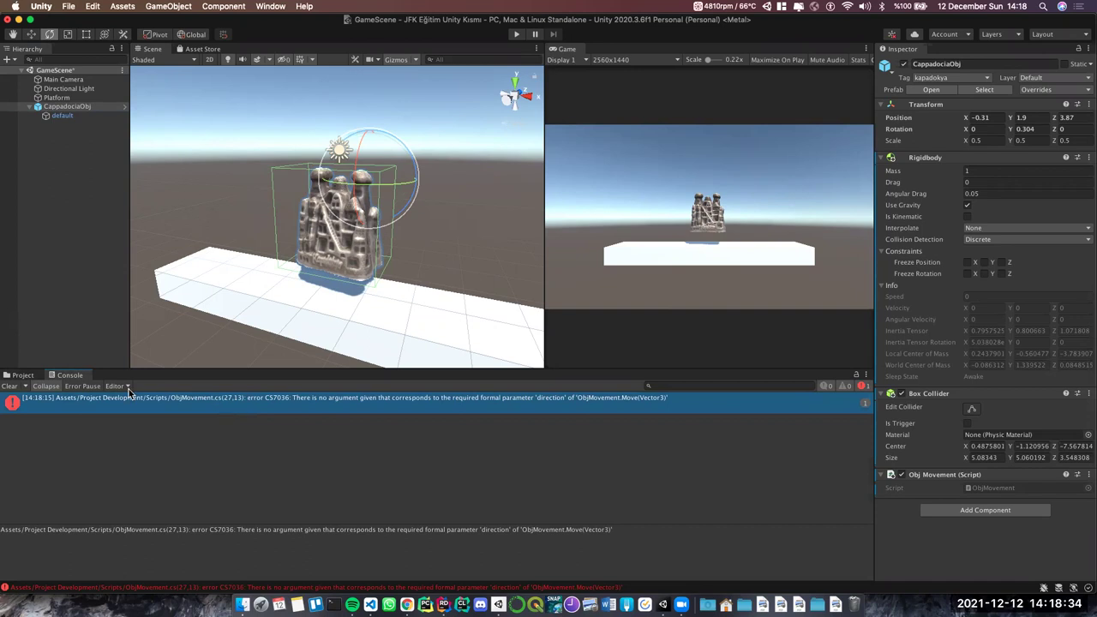
pyautogui.click(28, 378)
# Reopen ObjMovement and pass Vector3.right into the Move call on line 27
pyautogui.doubleClick(135, 429)
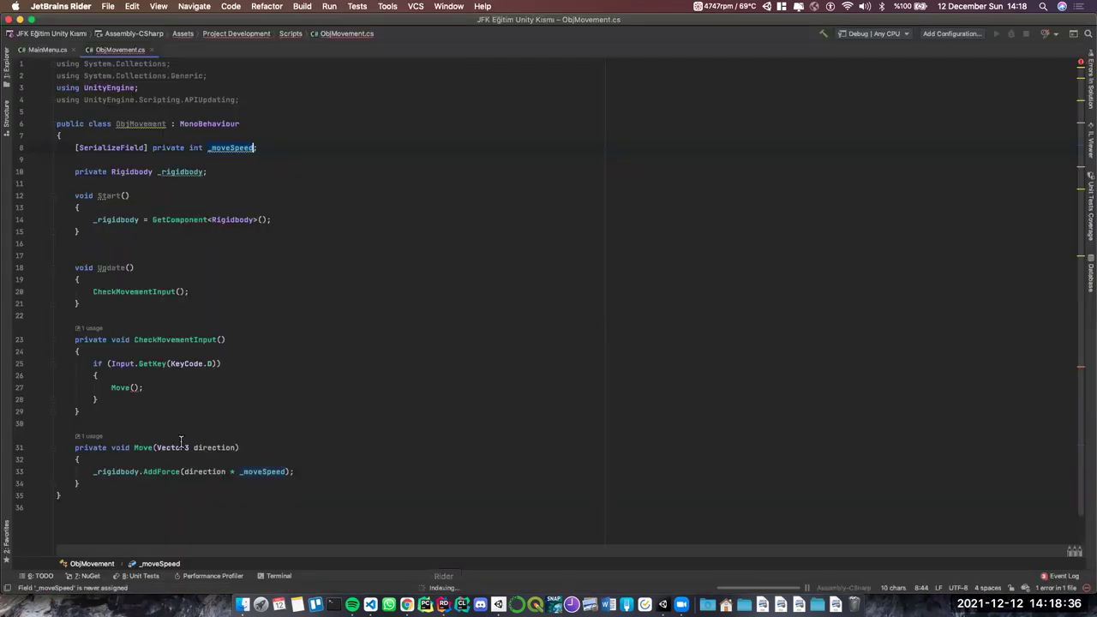
pyautogui.click(133, 388)
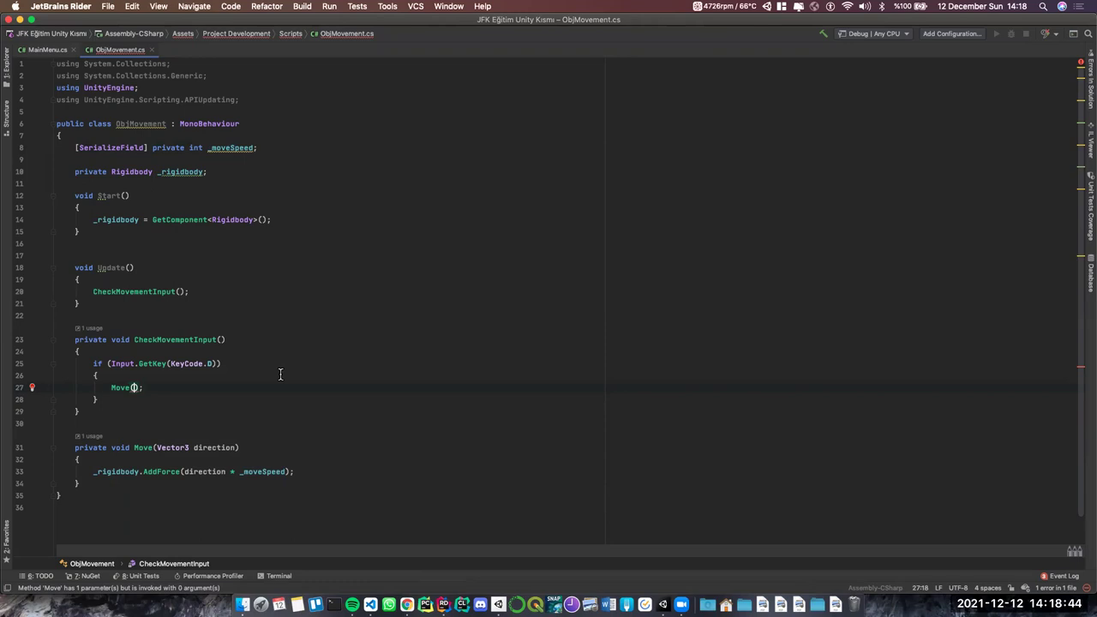
pyautogui.write('V')
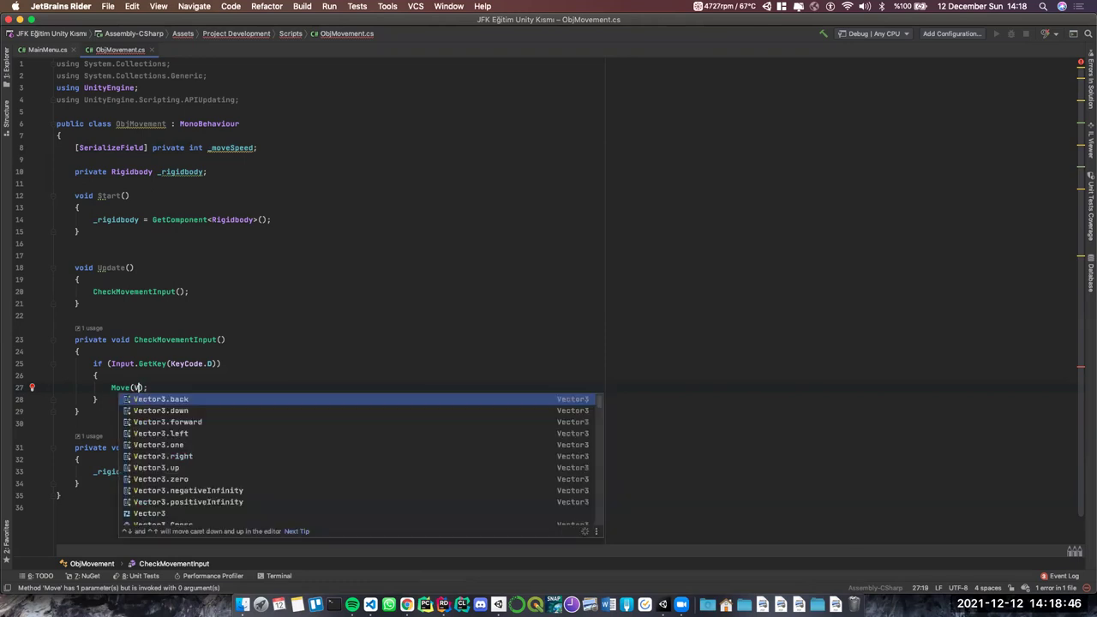
pyautogui.write('ec')
pyautogui.press('Return')
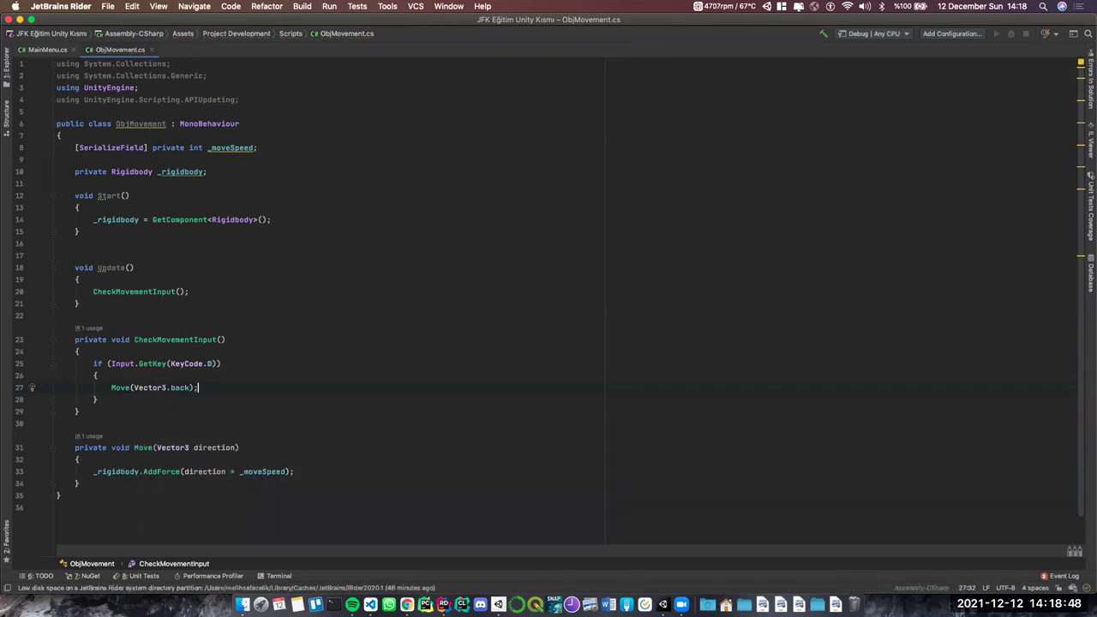
pyautogui.press('BackSpace')
pyautogui.press('BackSpace')
pyautogui.press('BackSpace')
pyautogui.hotkey('ctrl', 'space')
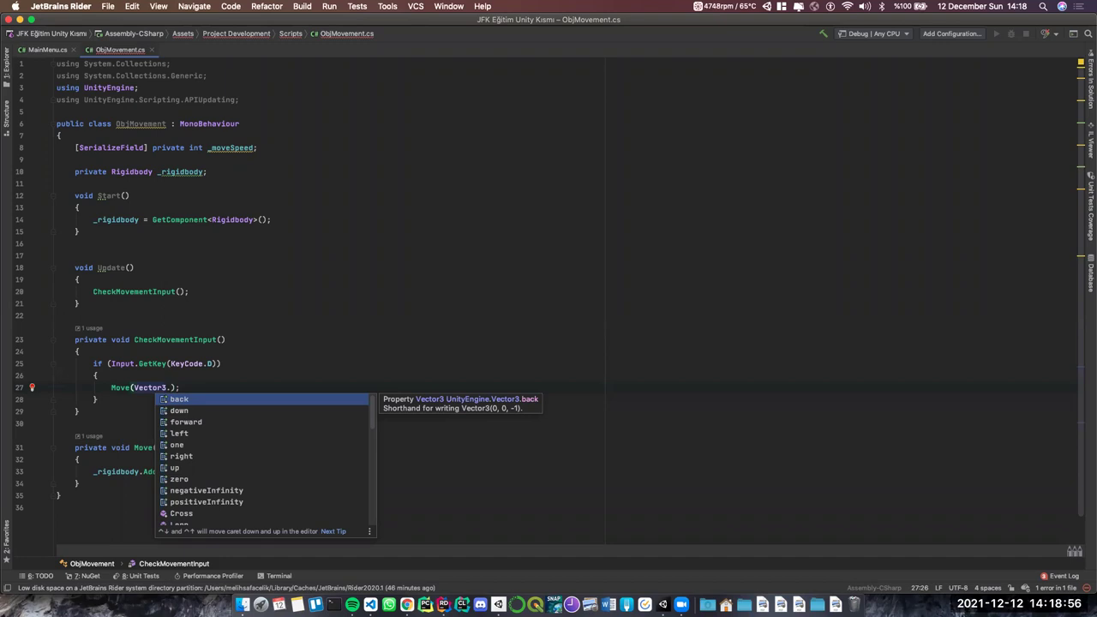
pyautogui.write('ri')
pyautogui.press('Return')
# Finish editing the Move(Vector3.right) line and return to Unity
pyautogui.press('Right')
pyautogui.press('Left')
pyautogui.press('Left')
pyautogui.press('Up')
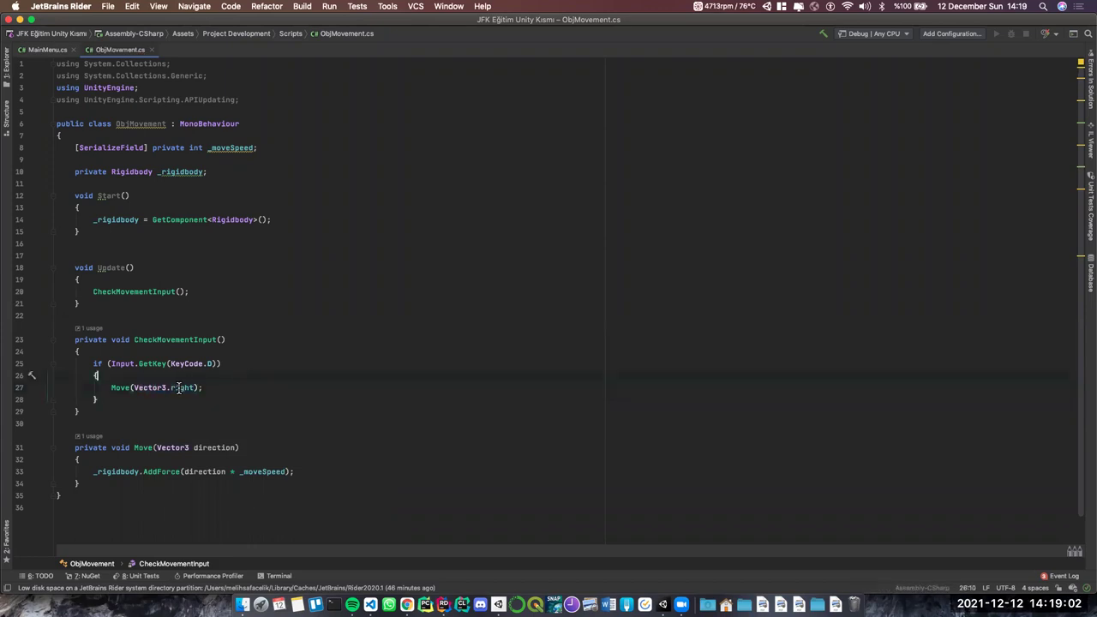
pyautogui.moveTo(179, 388)
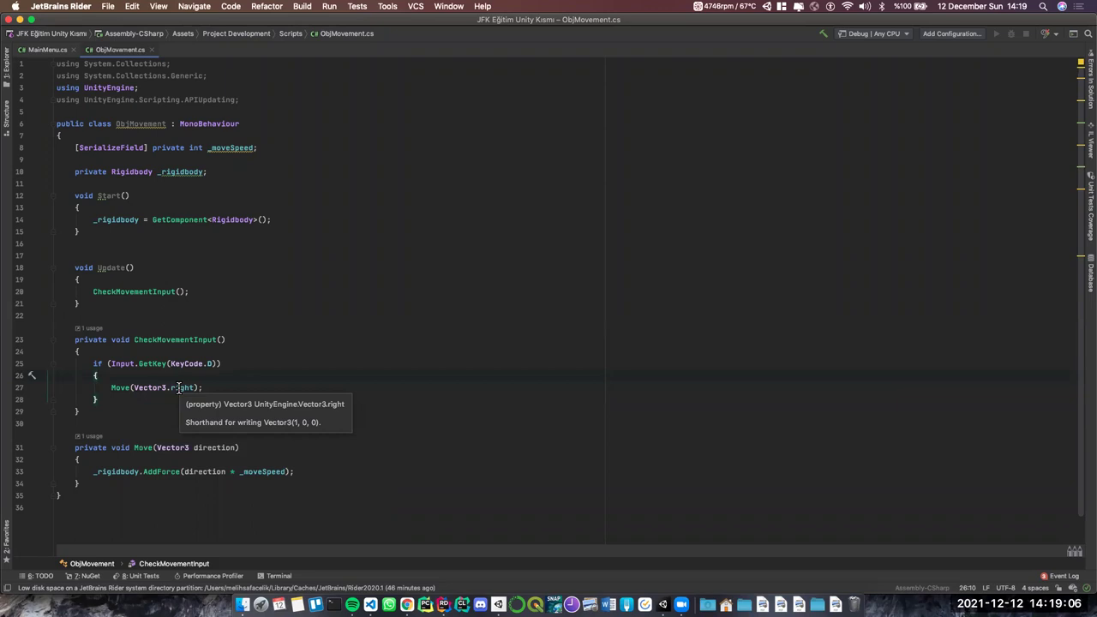
pyautogui.click(206, 388)
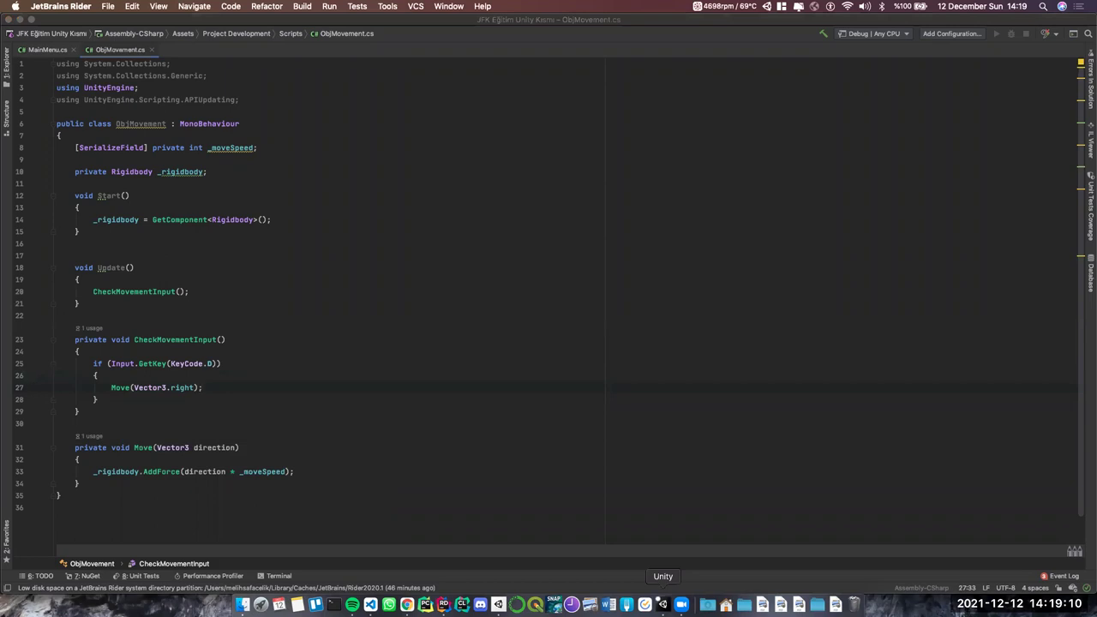
pyautogui.press('super+Tab')
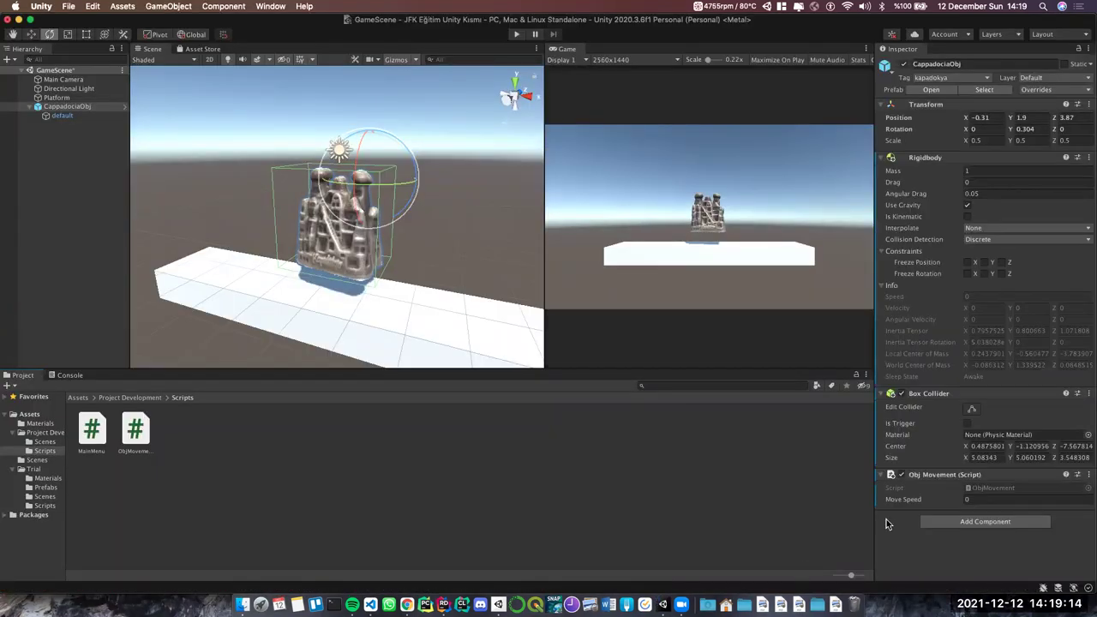
# Enter 10 in the Move Speed field of CappadociaObj's Obj Movement component
pyautogui.click(983, 501)
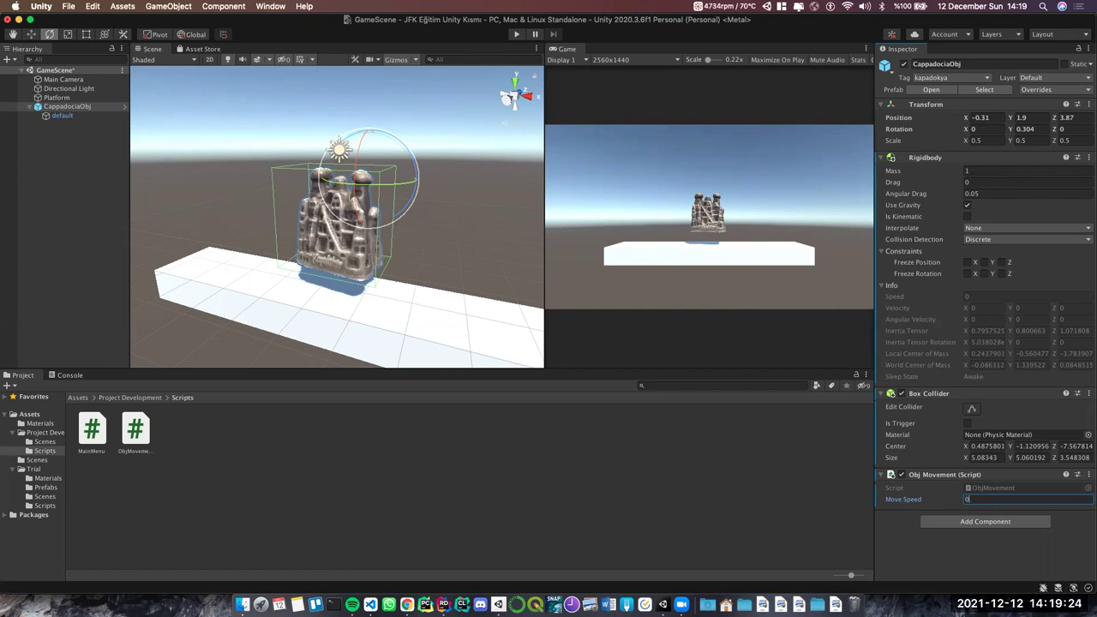
pyautogui.write('10')
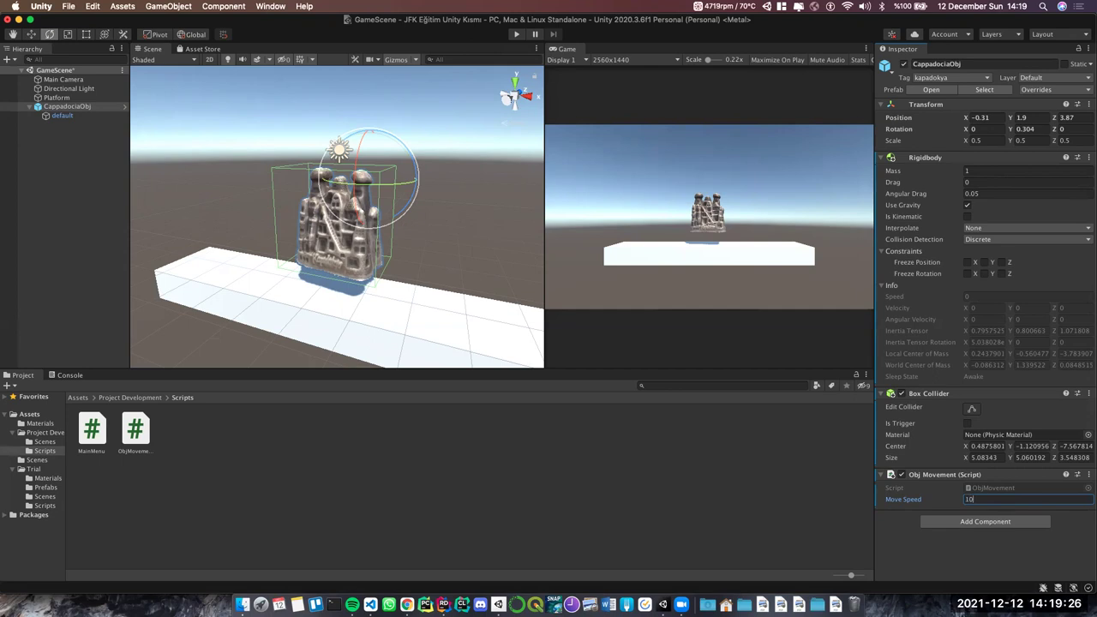
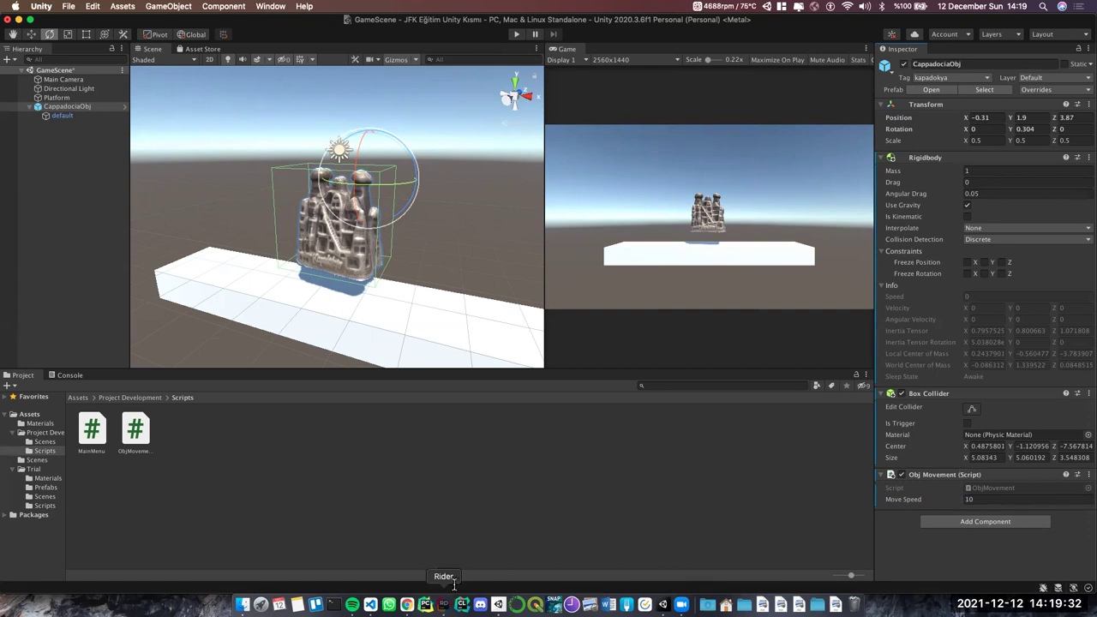
# Add ForceMode.Acceleration as the force mode of the AddForce call on line 33
pyautogui.click(443, 605)
pyautogui.click(248, 173)
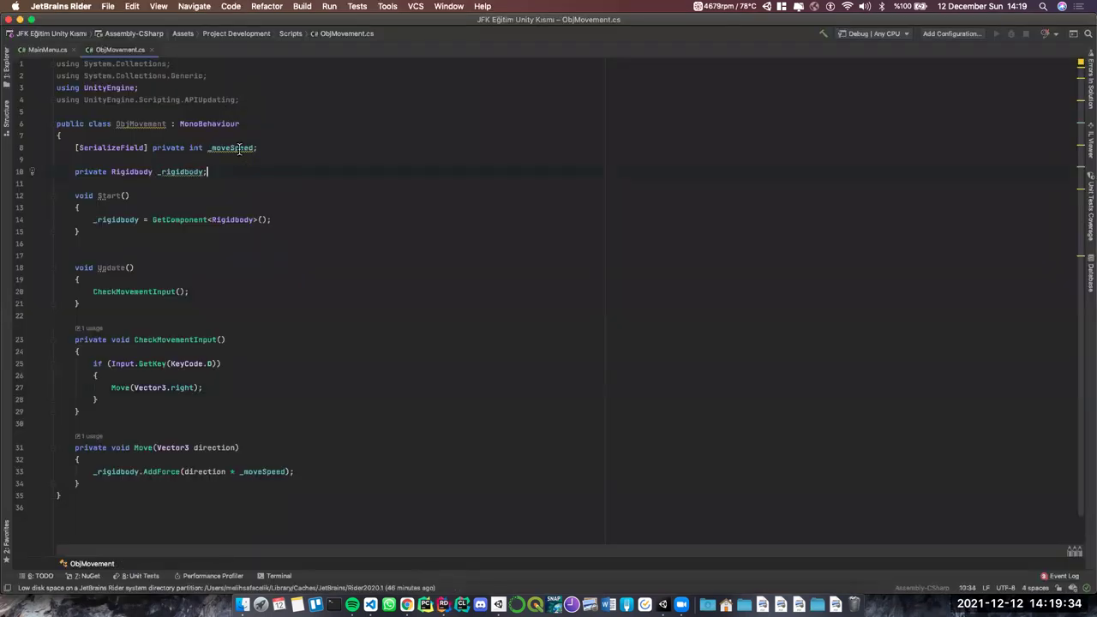
pyautogui.click(259, 148)
pyautogui.press('Left')
pyautogui.click(286, 472)
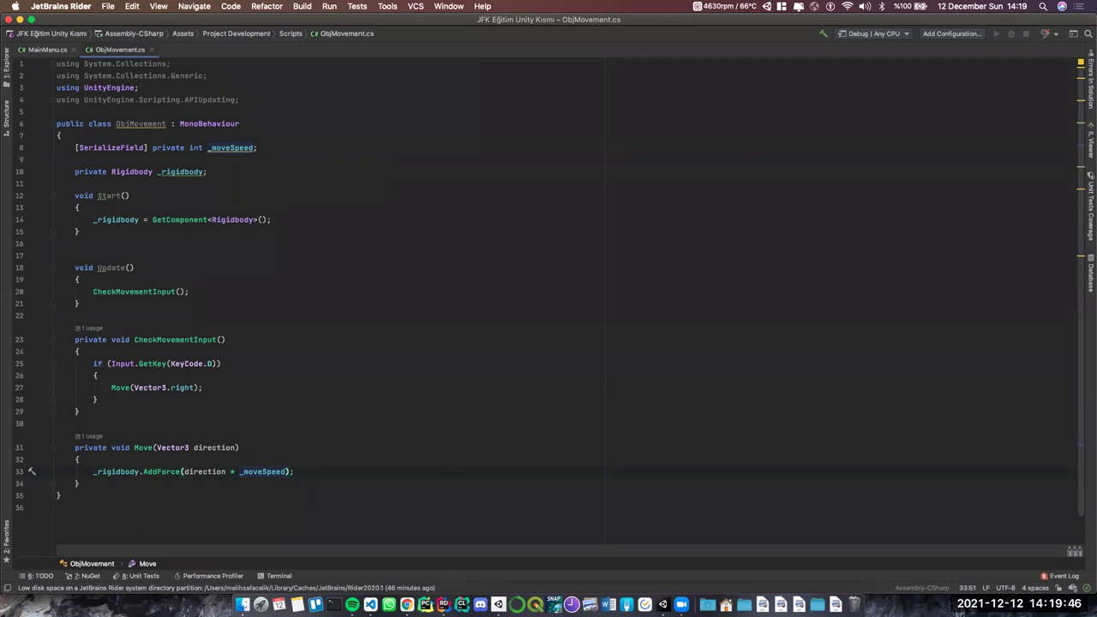
pyautogui.write(',')
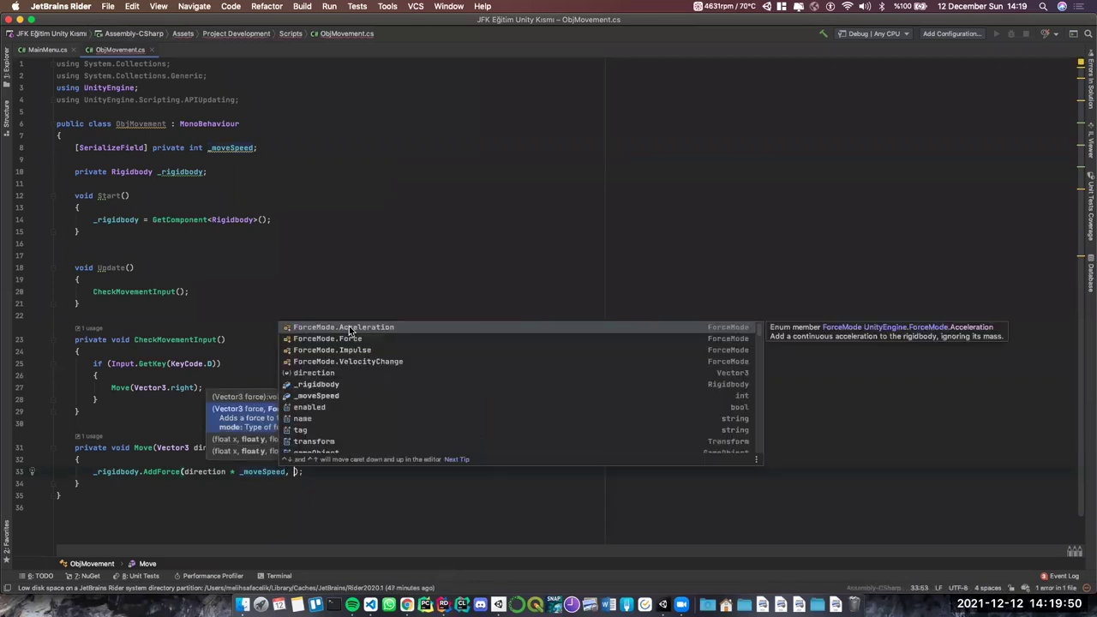
pyautogui.click(350, 330)
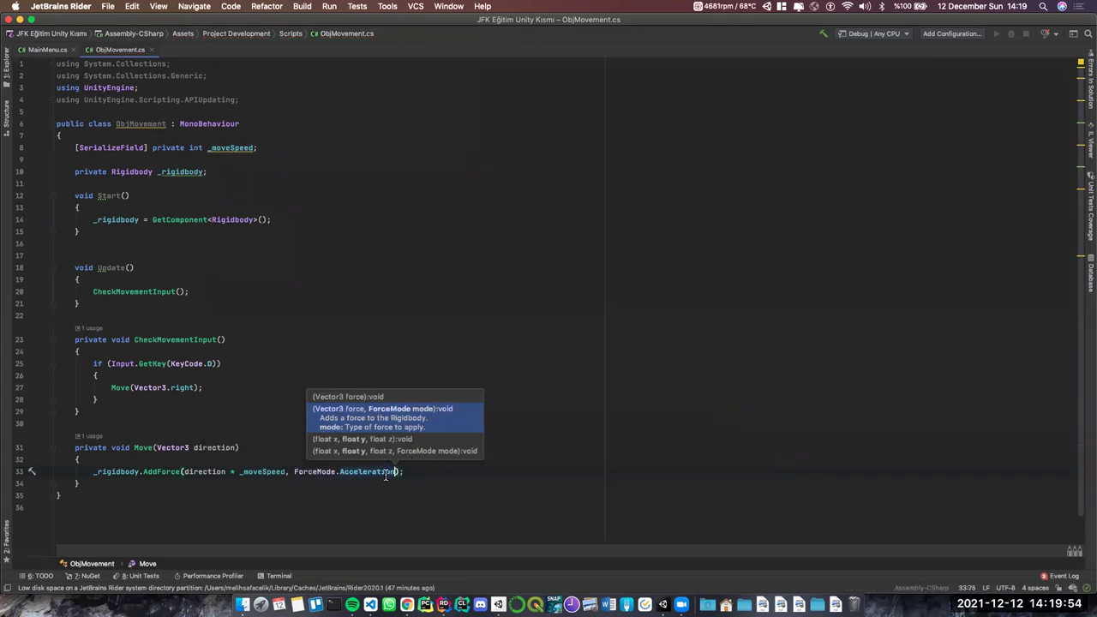
pyautogui.click(333, 471)
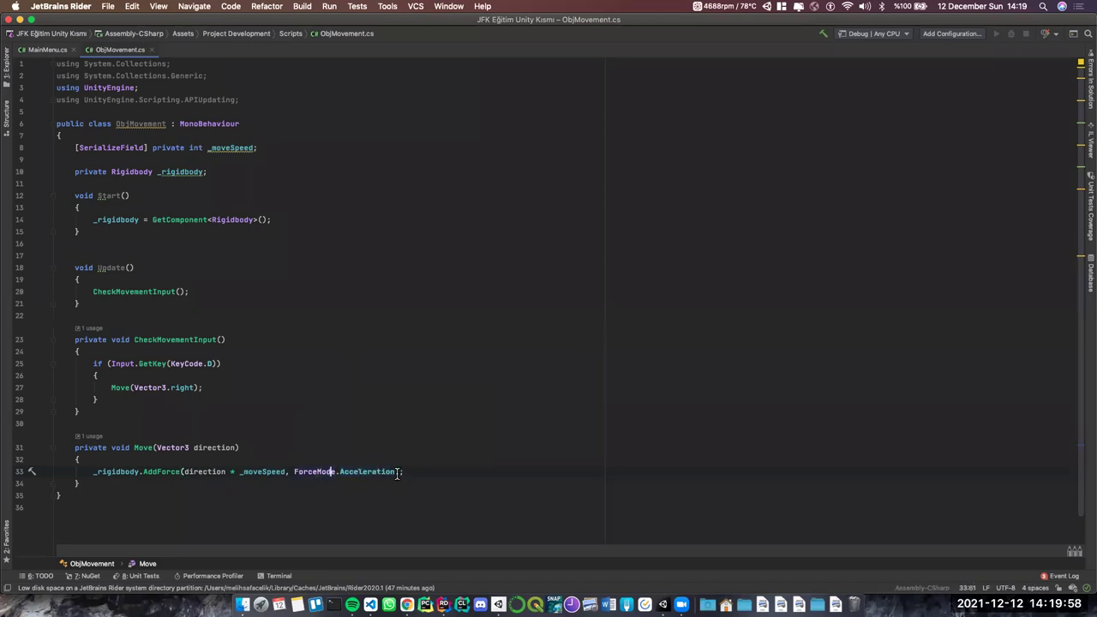
# Check AddForce's completion suggestions on line 33, then go back to Unity
pyautogui.click(153, 471)
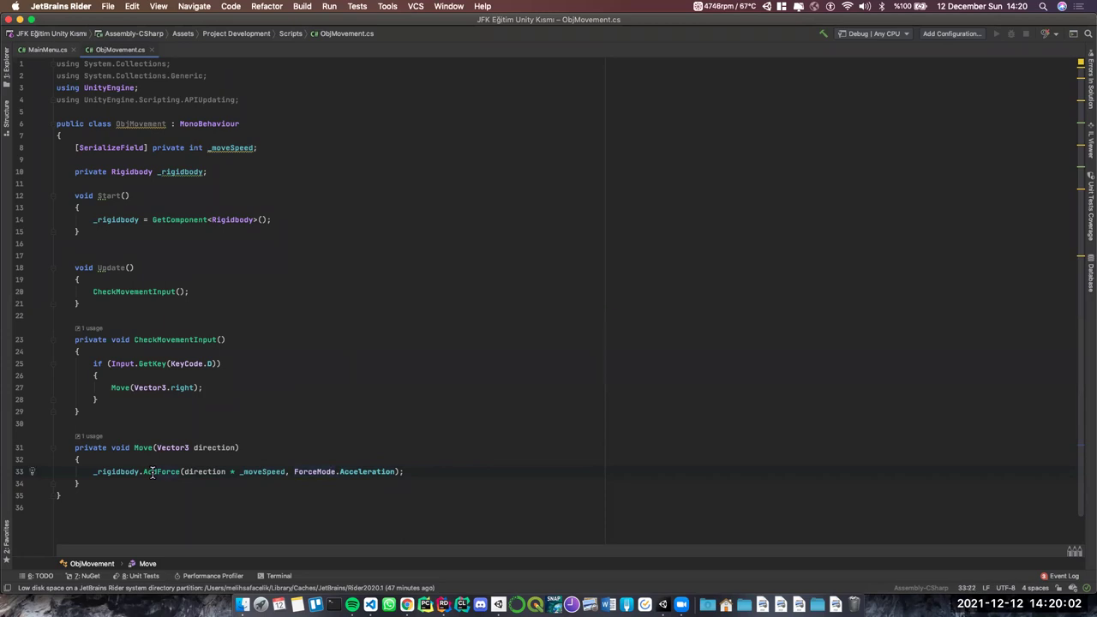
pyautogui.hotkey('ctrl', 'space')
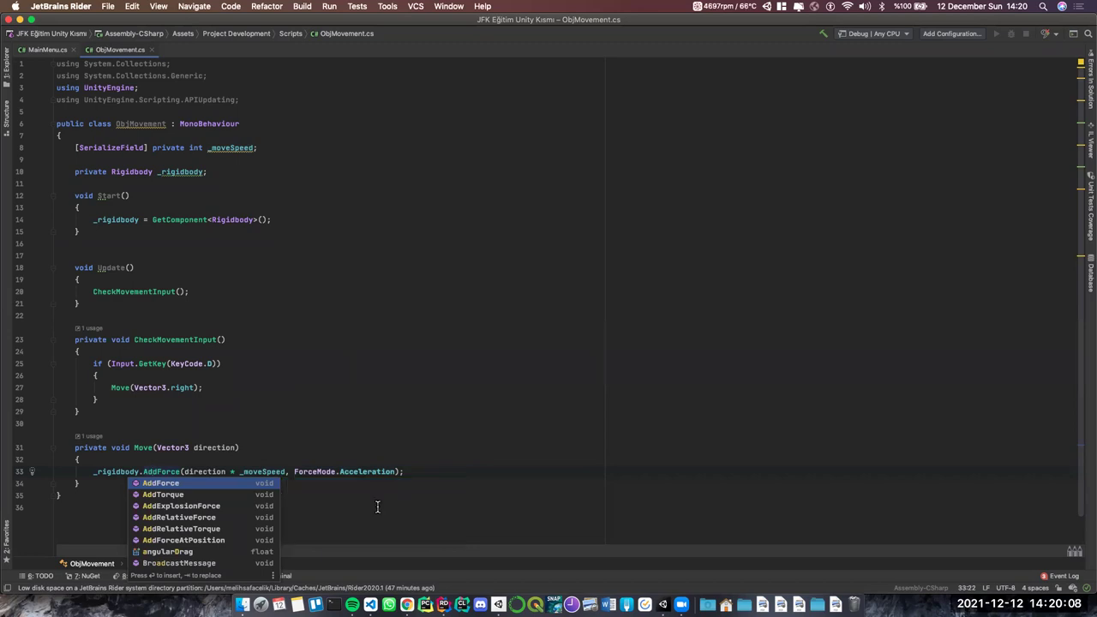
pyautogui.click(443, 470)
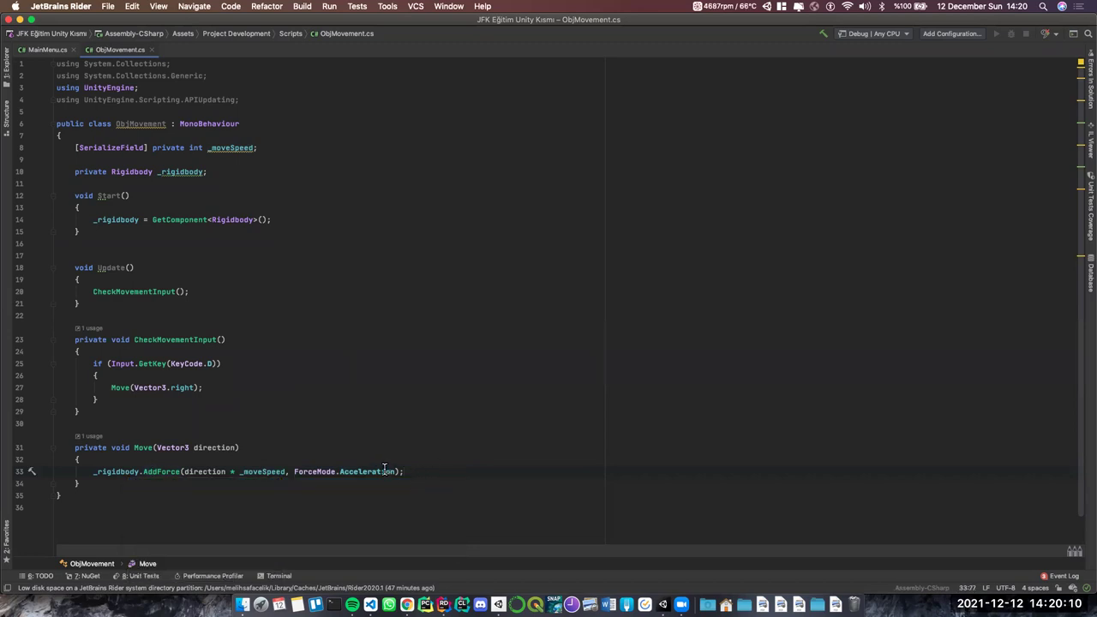
pyautogui.doubleClick(157, 471)
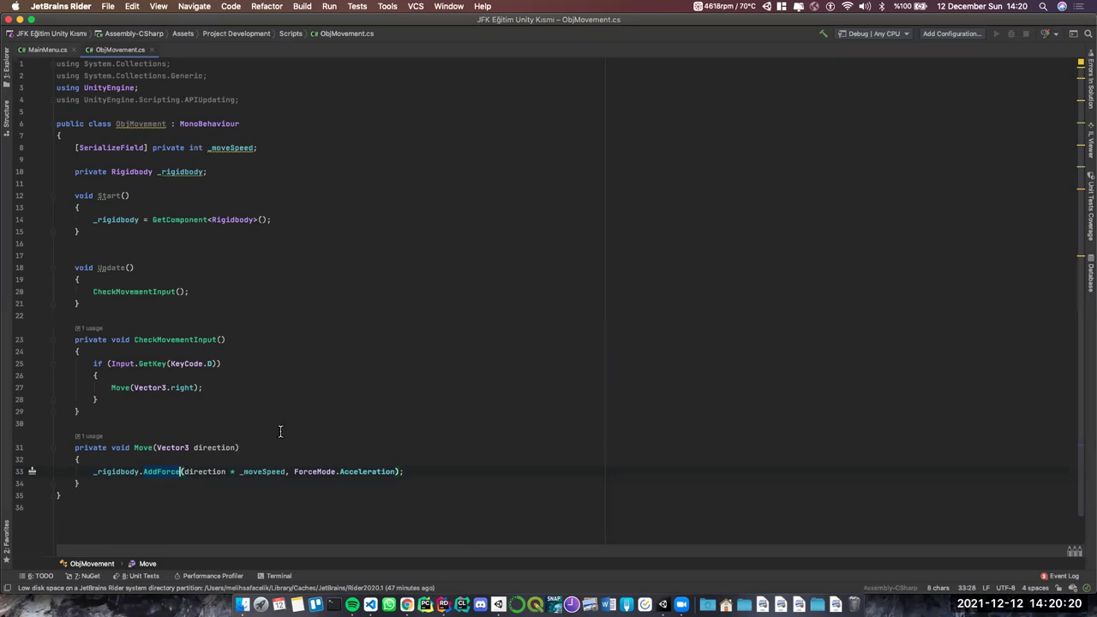
pyautogui.click(409, 471)
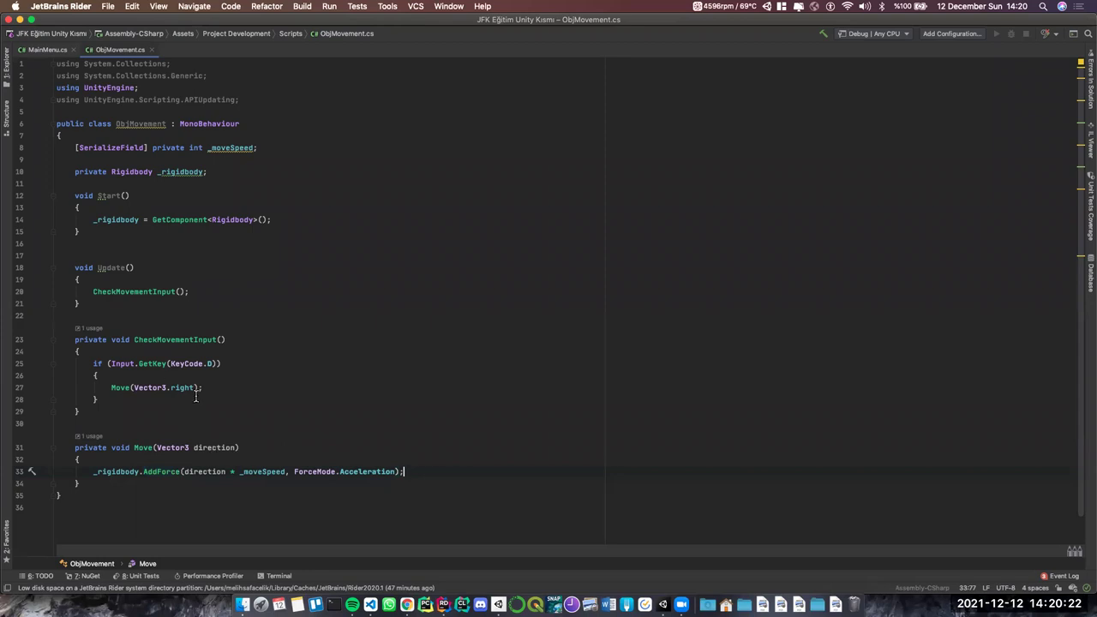
pyautogui.click(663, 604)
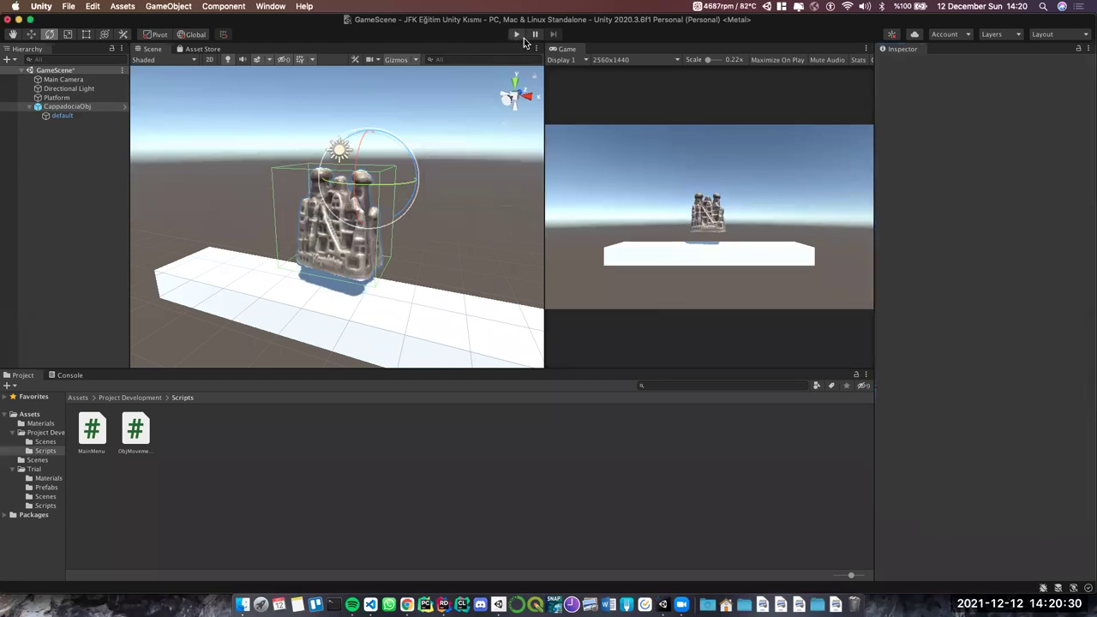
# Play-test with Move Speed 128, then stop and set Move Speed to 20
pyautogui.click(517, 35)
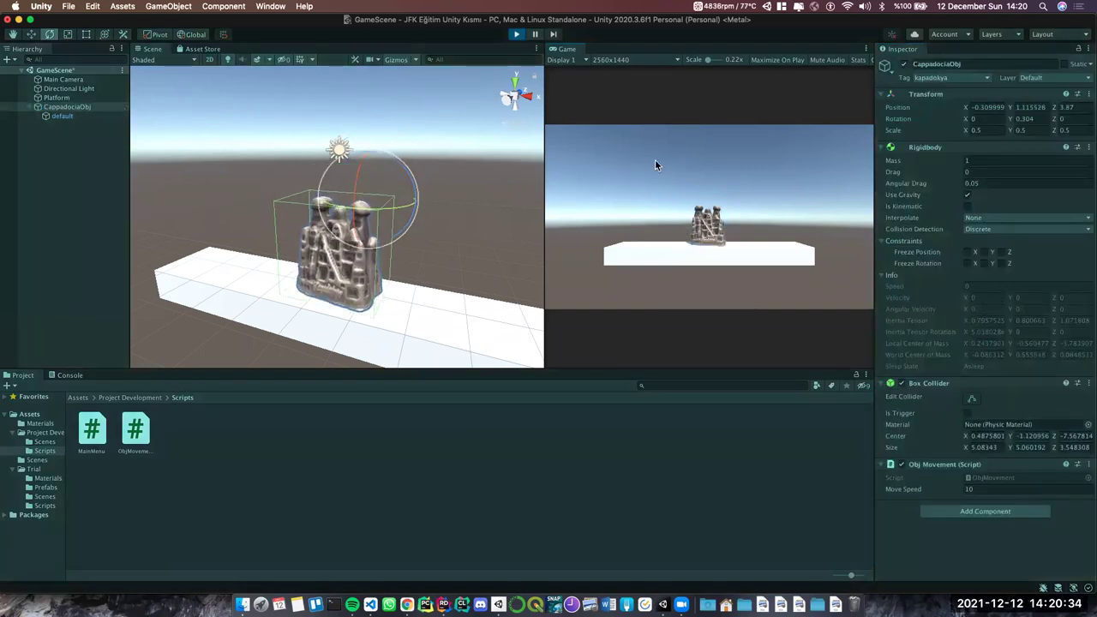
pyautogui.click(993, 490)
pyautogui.write('128')
pyautogui.press('Return')
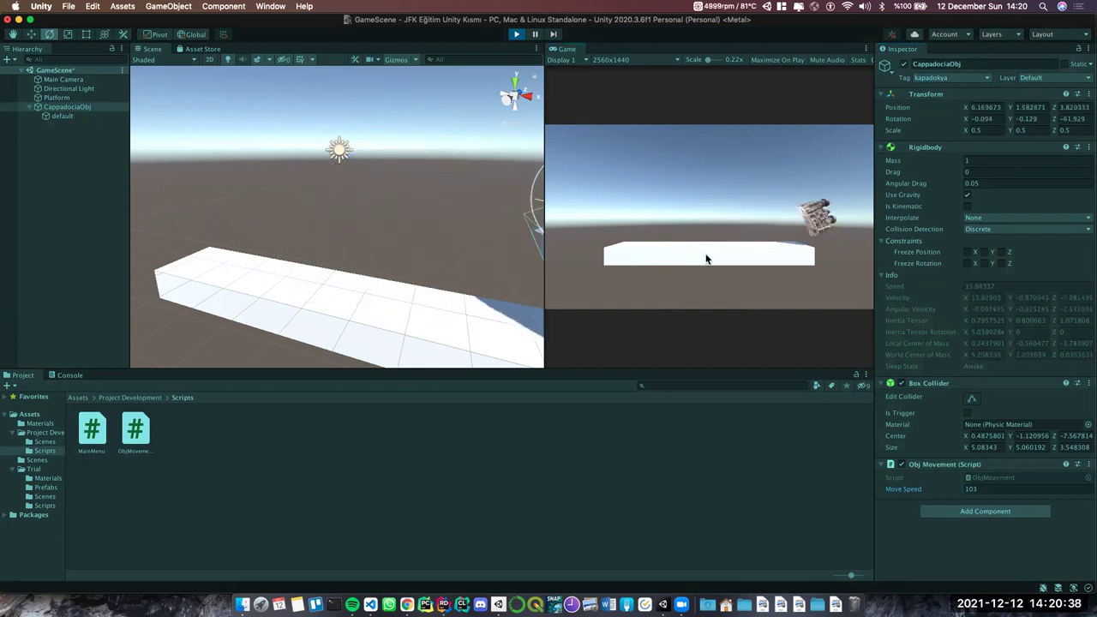
pyautogui.click(516, 35)
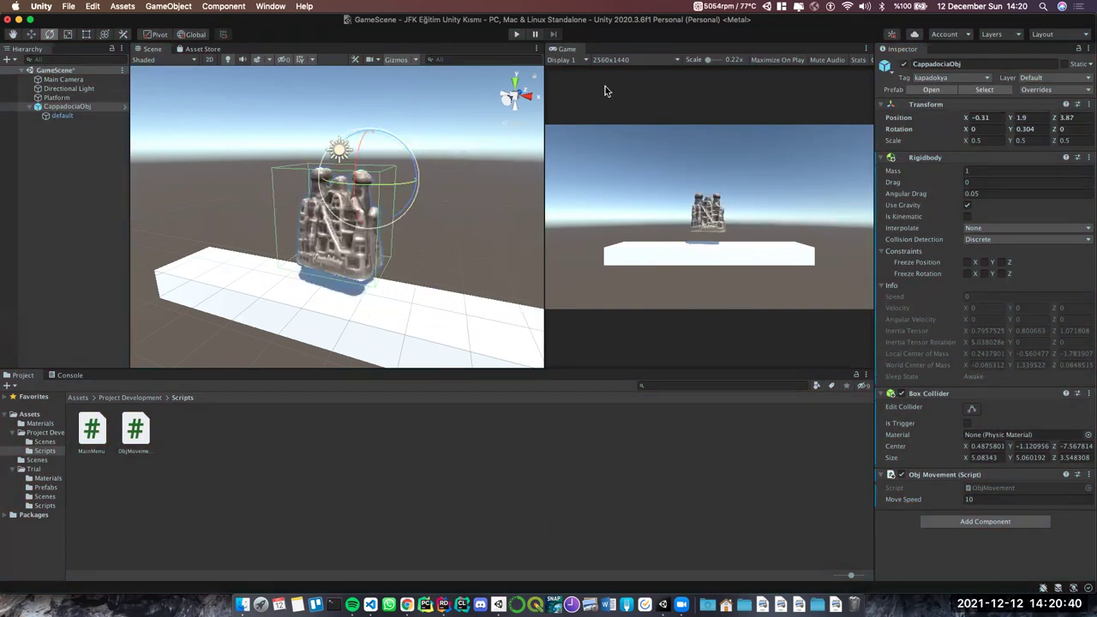
pyautogui.click(983, 500)
pyautogui.write('20')
pyautogui.click(77, 177)
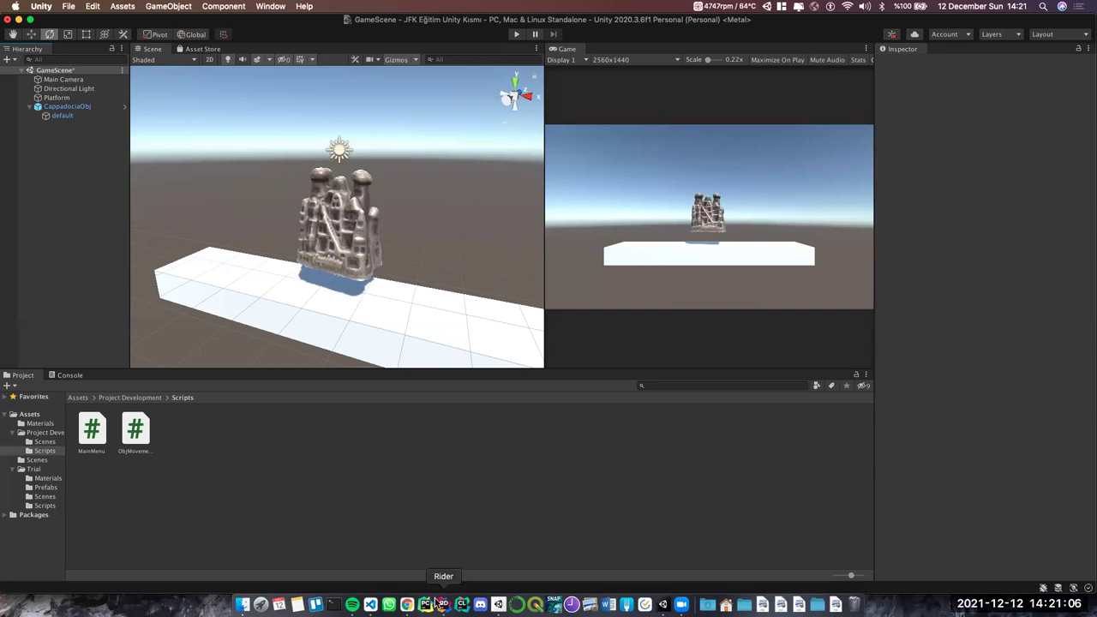
# Play-test CappadociaObj again at Move Speed 50, then stop play mode
pyautogui.click(85, 107)
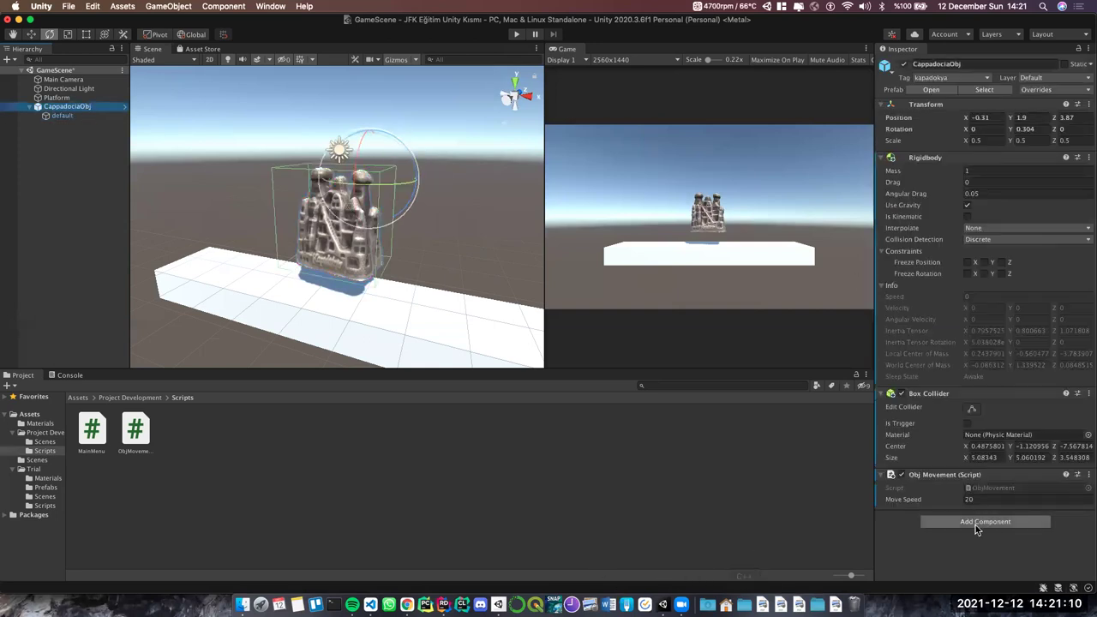
pyautogui.click(516, 35)
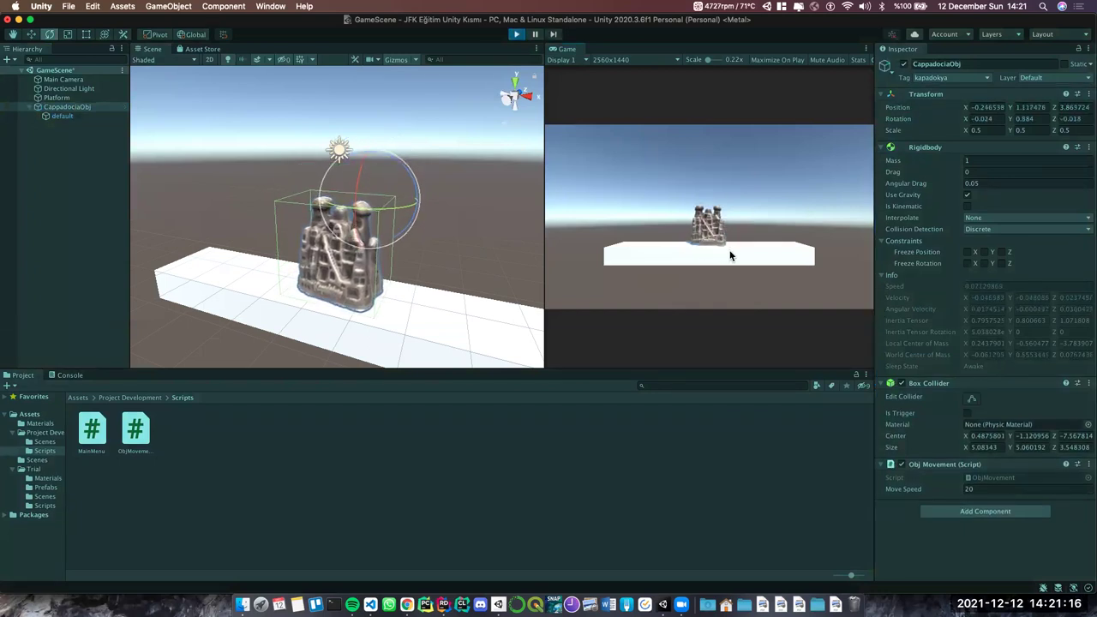
pyautogui.click(1002, 489)
pyautogui.write('5')
pyautogui.click(752, 289)
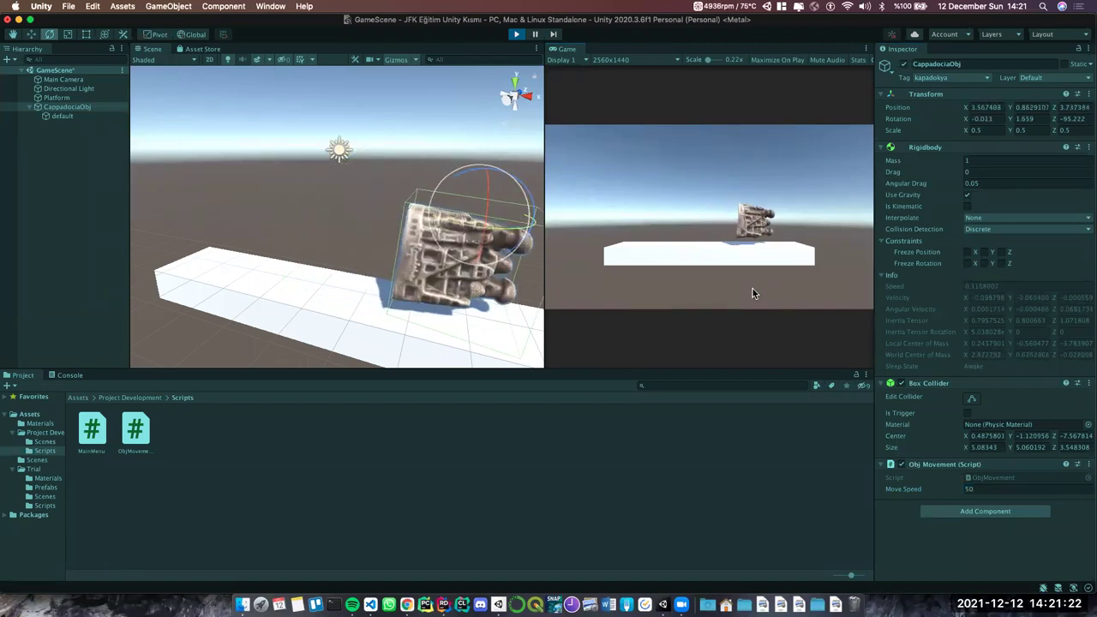
pyautogui.click(517, 35)
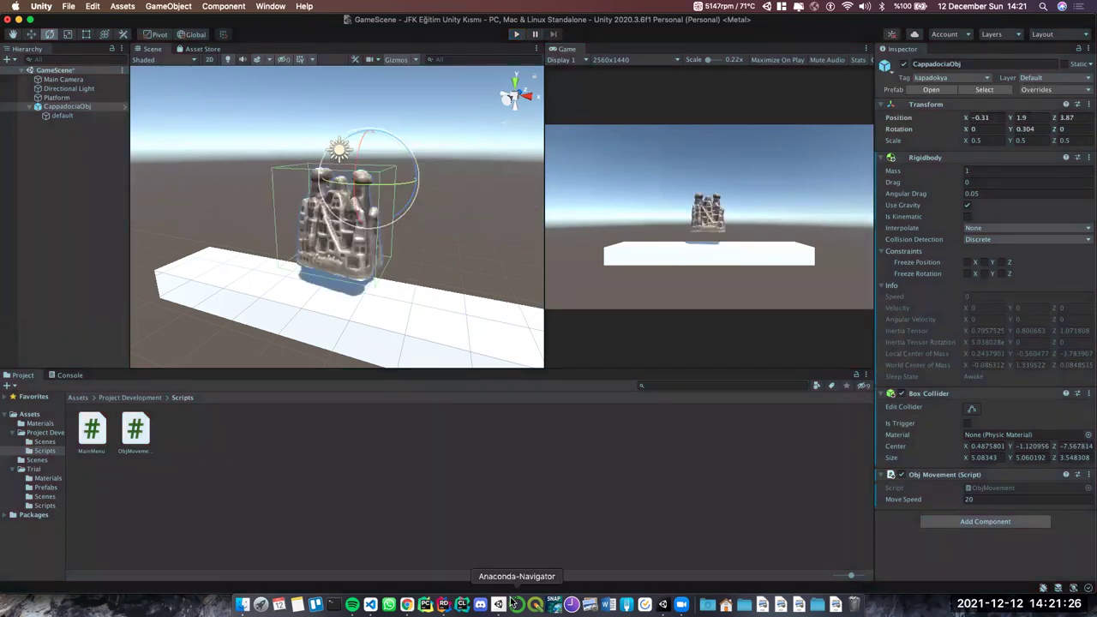
# Duplicate the KeyCode.D if block as an else-if branch below it
pyautogui.click(443, 605)
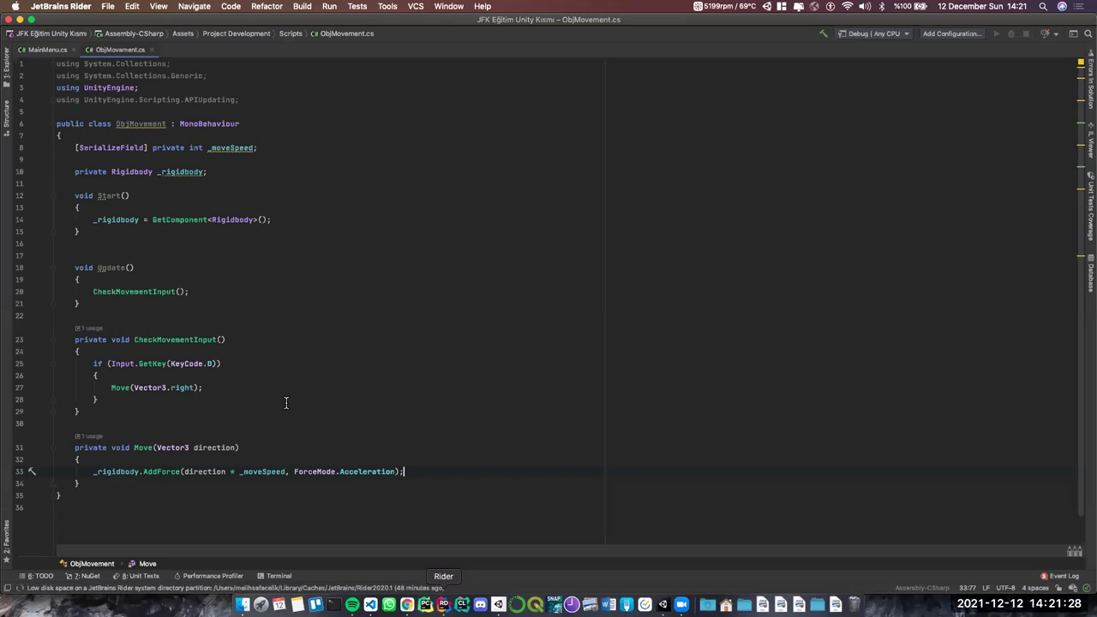
pyautogui.press('Down')
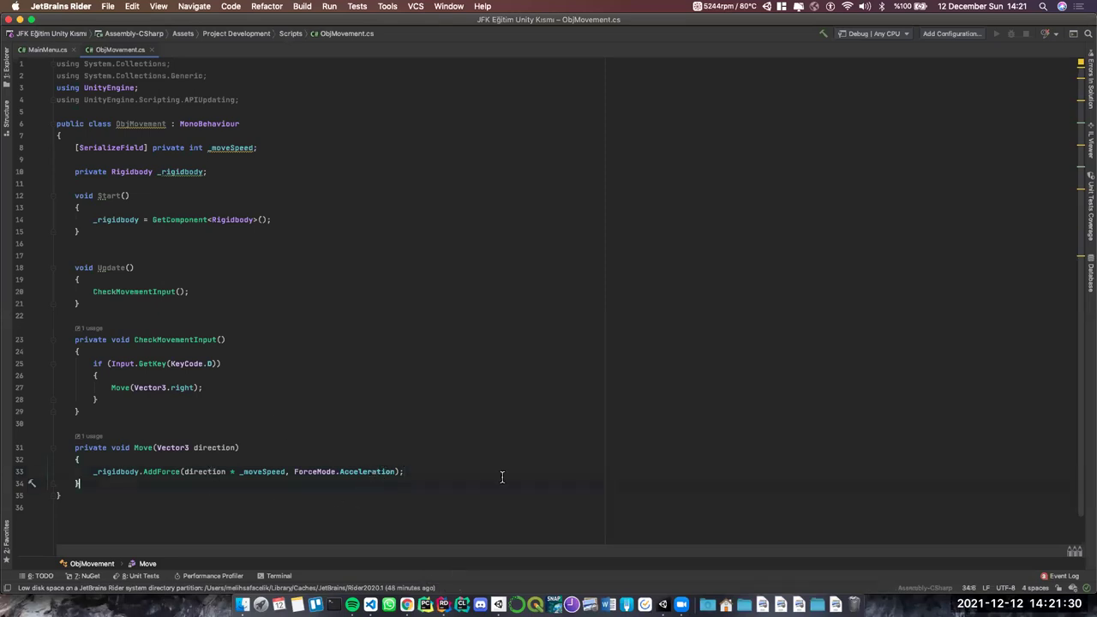
pyautogui.scroll(-1, 510, 429)
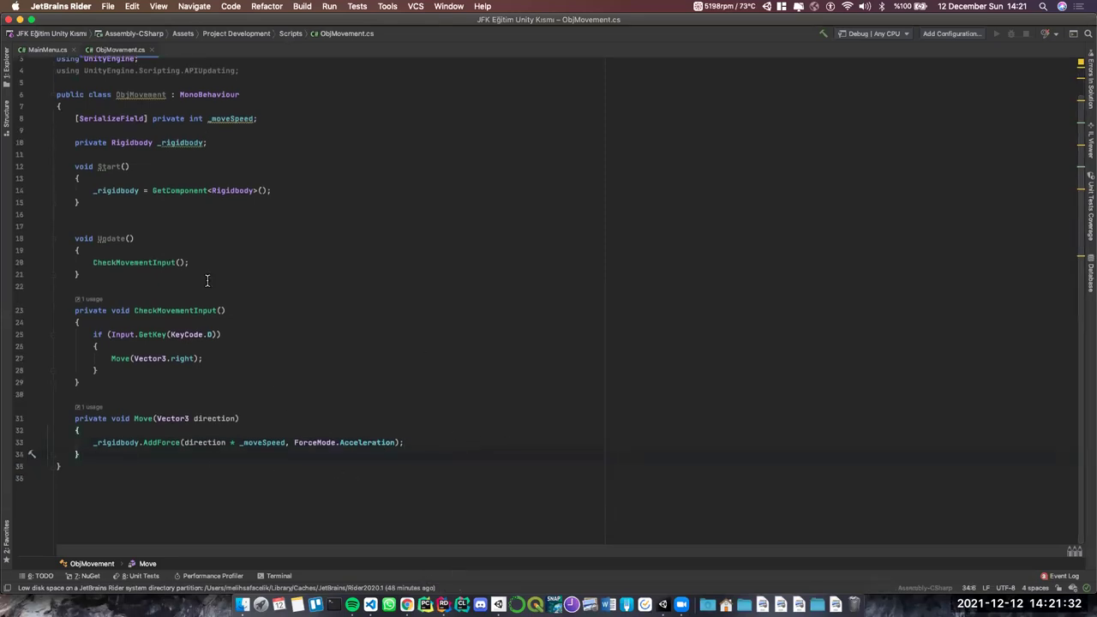
pyautogui.moveTo(93, 334); pyautogui.dragTo(101, 368)
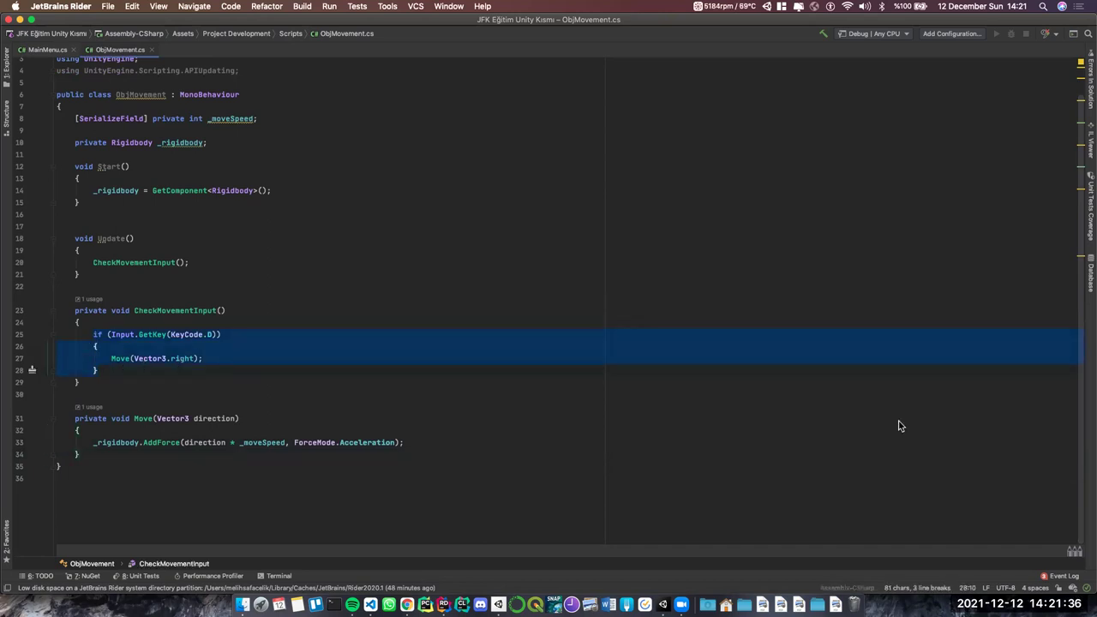
pyautogui.click(338, 369)
pyautogui.press('Return')
pyautogui.write('else')
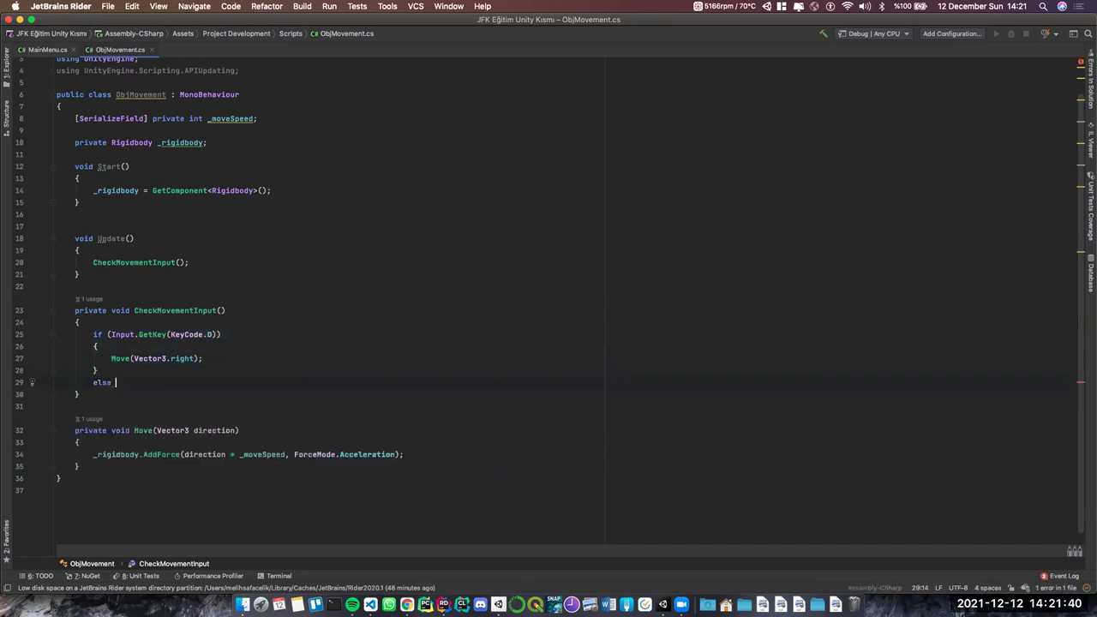
pyautogui.write('if (Input.GetKey(KeyCode.D))         {             Move(Vector3.right);         }')
# Change the else-if copy to check KeyCode.A and move left
pyautogui.click(236, 383)
pyautogui.press('BackSpace')
pyautogui.write('A')
pyautogui.click(199, 406)
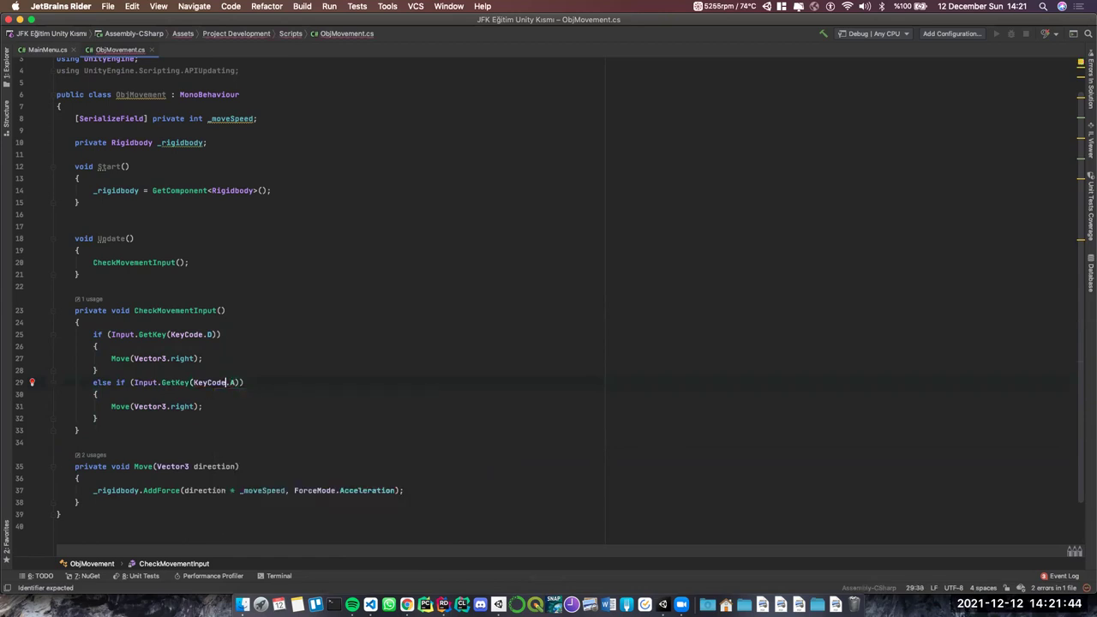
pyautogui.doubleClick(181, 407)
pyautogui.write('left')
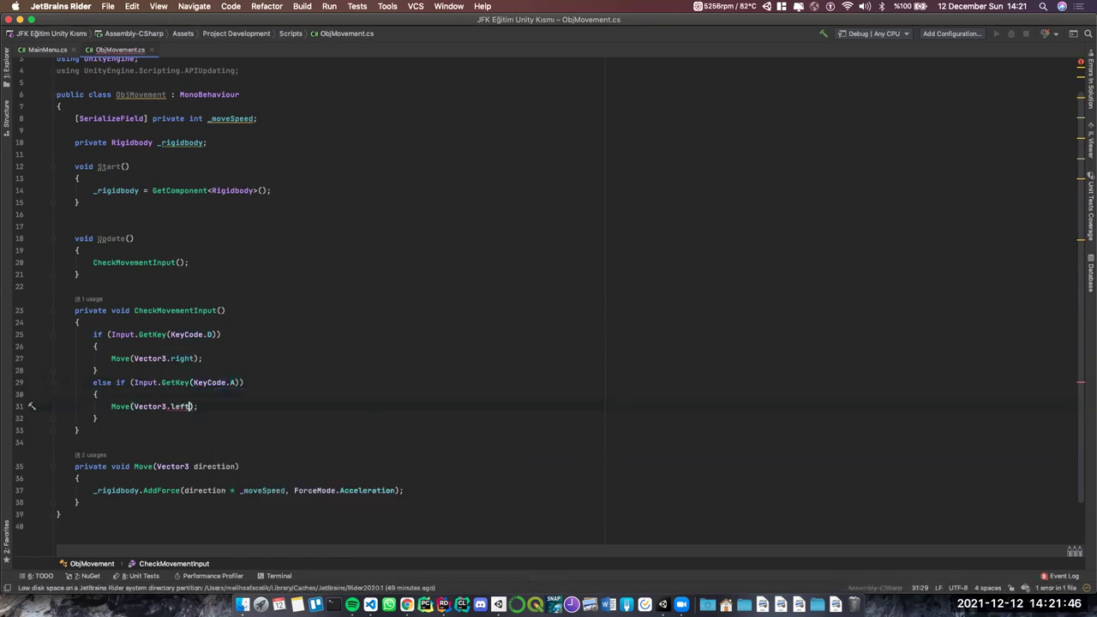
# Add a new if statement after the else-if that checks Input.GetKeyDown
pyautogui.press('Down')
pyautogui.press('End')
pyautogui.press('Return')
pyautogui.write('if')
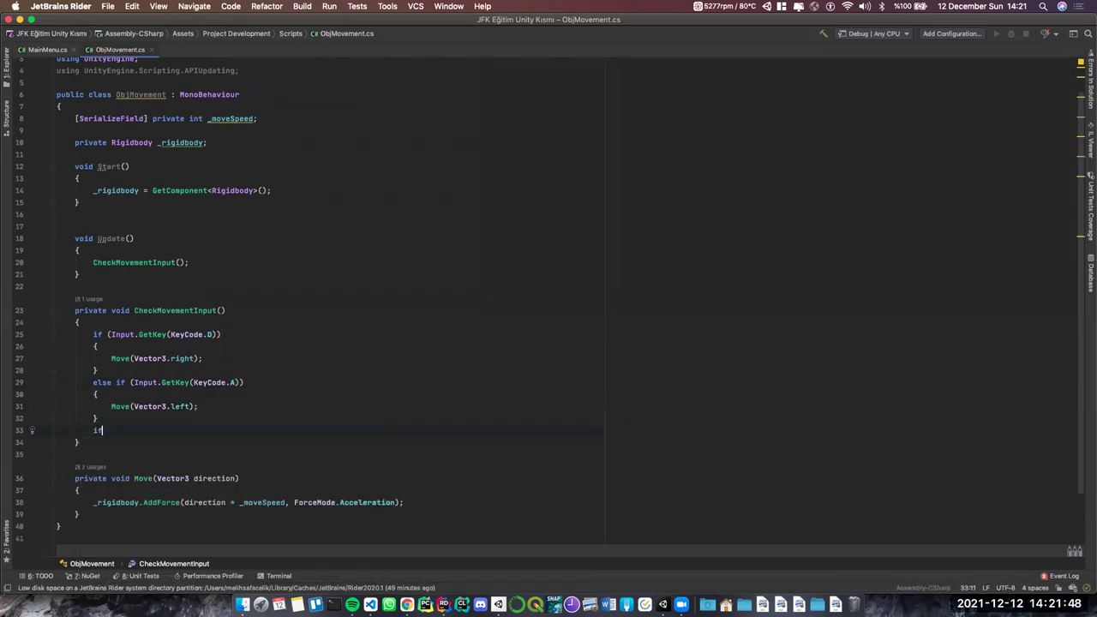
pyautogui.press('Tab')
pyautogui.press('BackSpace')
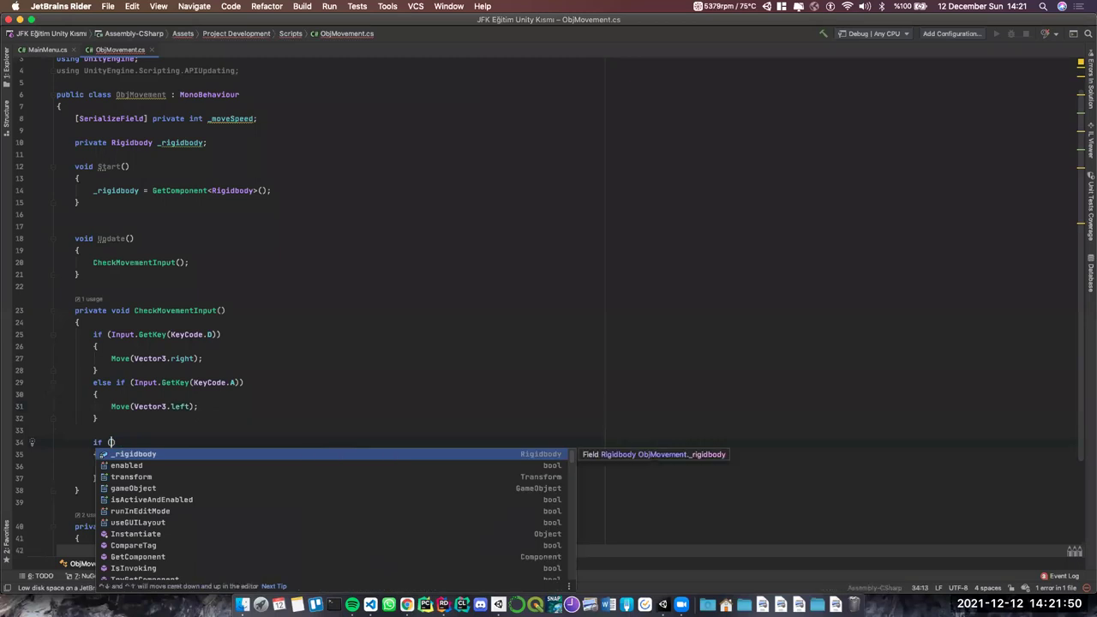
pyautogui.write('Input.Get')
pyautogui.press('Return')
pyautogui.press('Left')
pyautogui.write('Down')
pyautogui.press('Return')
# Clean up the extra parentheses and complete the condition with KeyCode.Space
pyautogui.press('Delete')
pyautogui.press('Delete')
pyautogui.press('Left')
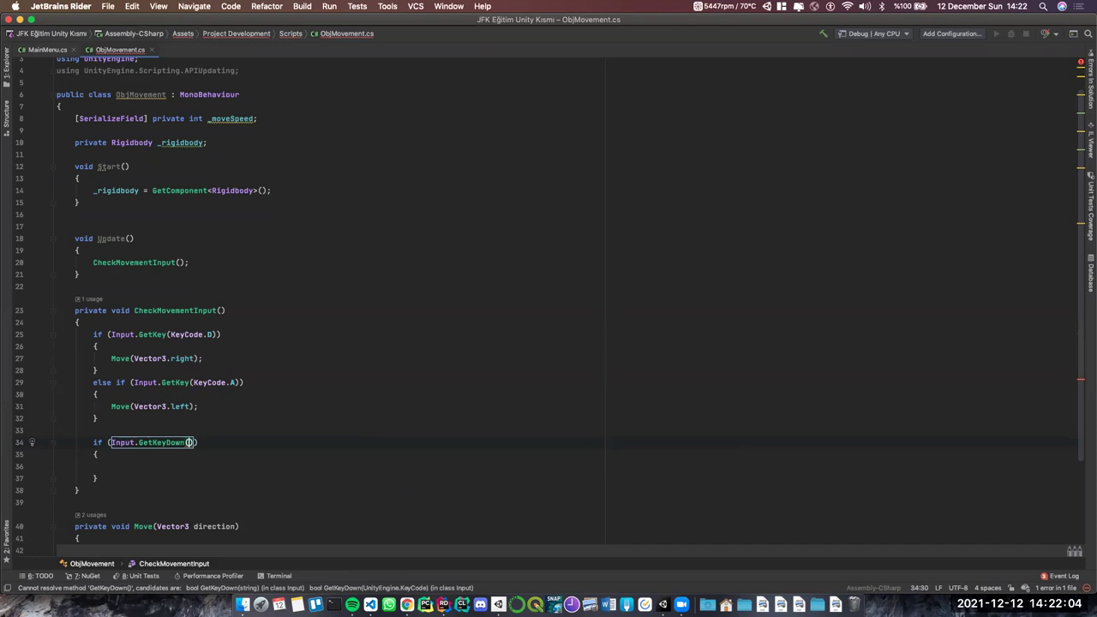
pyautogui.write('KeyC')
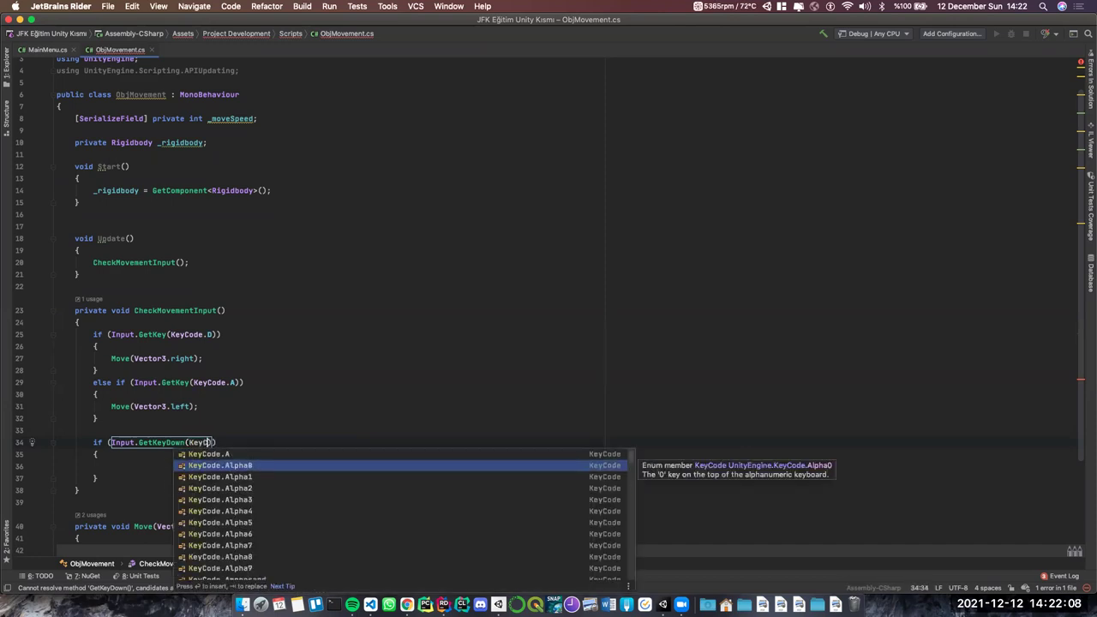
pyautogui.write('ode.Spa')
pyautogui.press('Return')
pyautogui.press('Right')
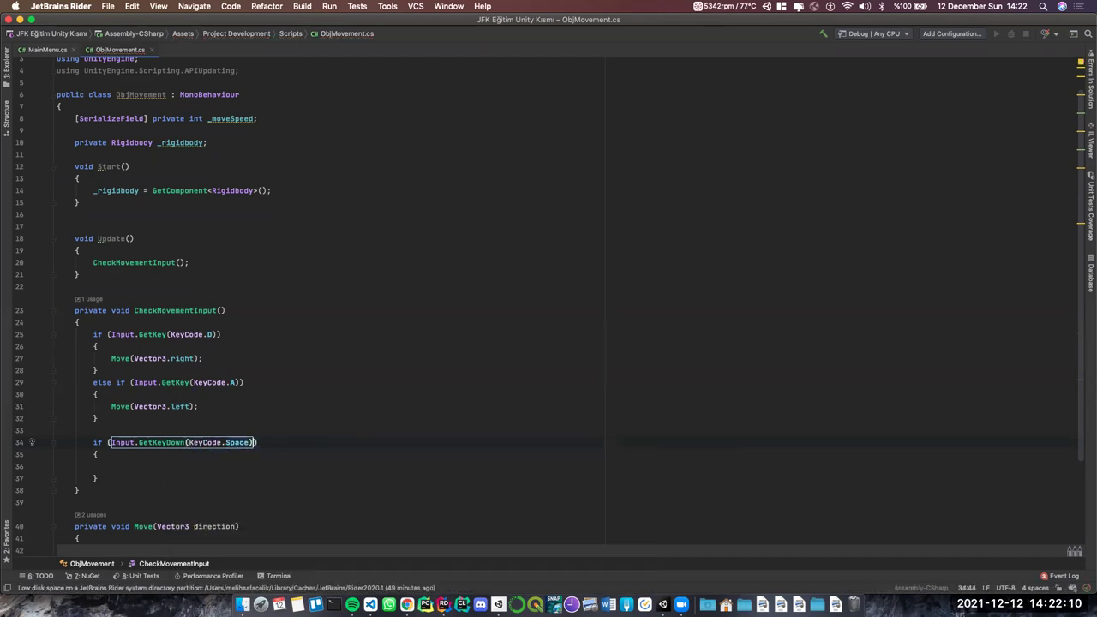
# Start the if body and remove the wrongly inserted HumanPose completion
pyautogui.click(112, 466)
pyautogui.write('Hum')
pyautogui.press('Return')
pyautogui.hotkey('alt', 'BackSpace')
# Write the Jump(); call and declare an empty private void Jump() method after Move
pyautogui.write('Jump')
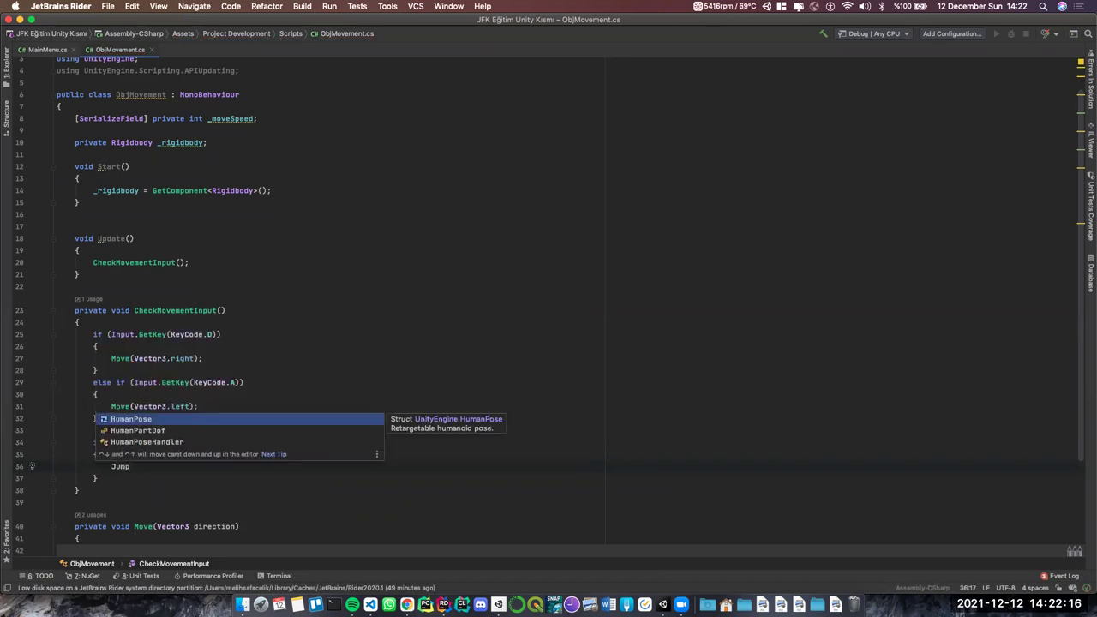
pyautogui.press('Escape')
pyautogui.scroll(-3, 225, 342)
pyautogui.click(135, 475)
pyautogui.press('Return')
pyautogui.press('Return')
pyautogui.write('private void Jump()')
pyautogui.press('Return')
pyautogui.write('{')
pyautogui.press('Return')
pyautogui.write('();')
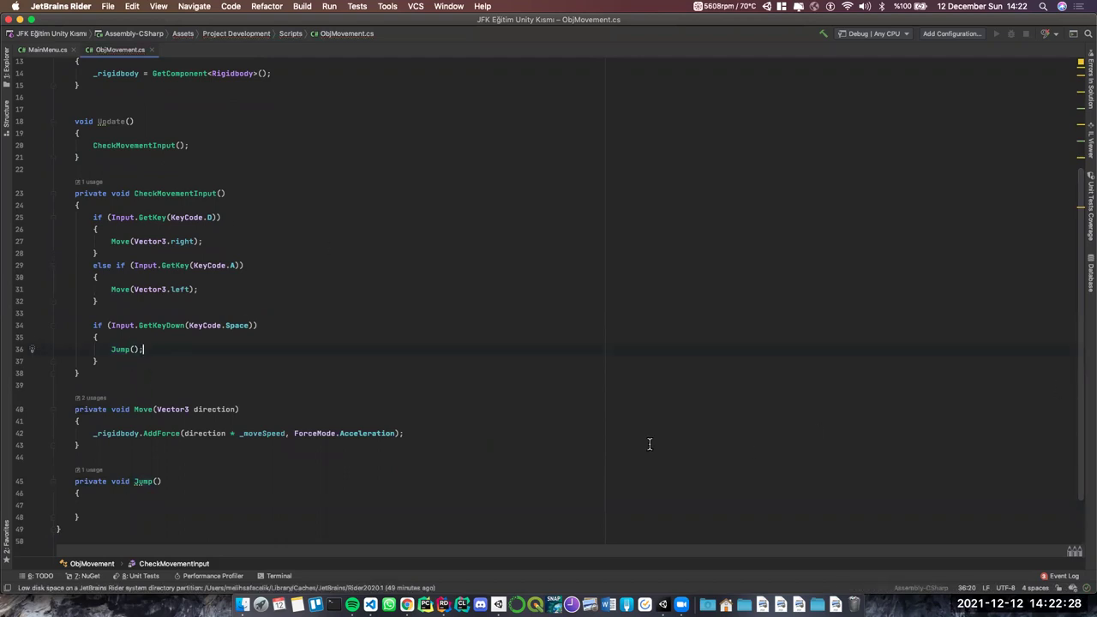
# Start Jump with 'if (_isGrounded == false) return;'
pyautogui.click(119, 505)
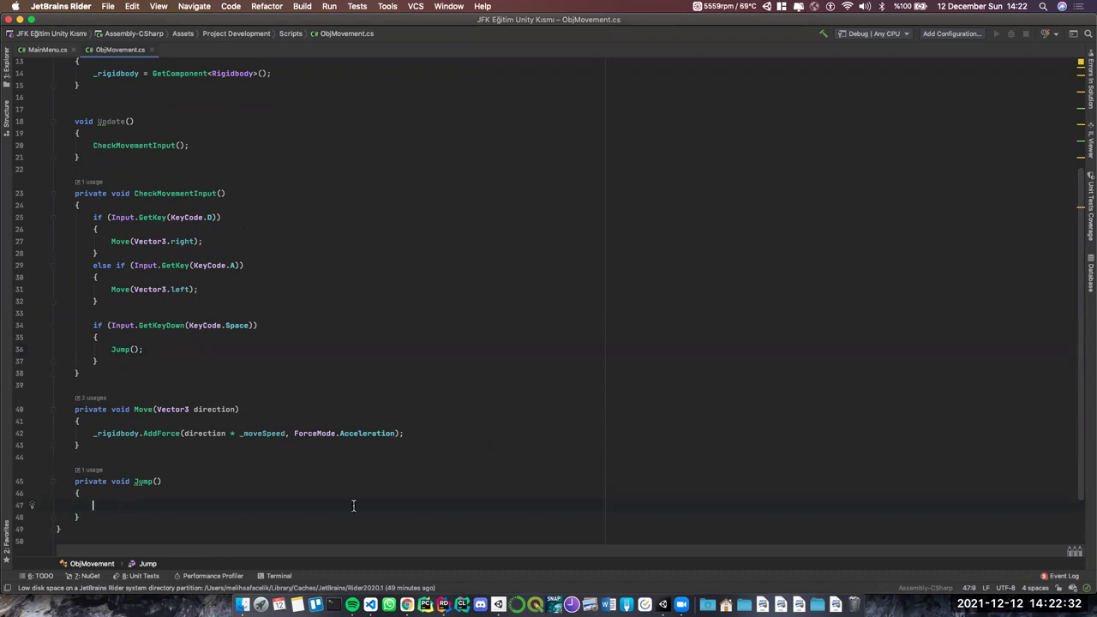
pyautogui.write('if')
pyautogui.press('Tab')
pyautogui.write('_')
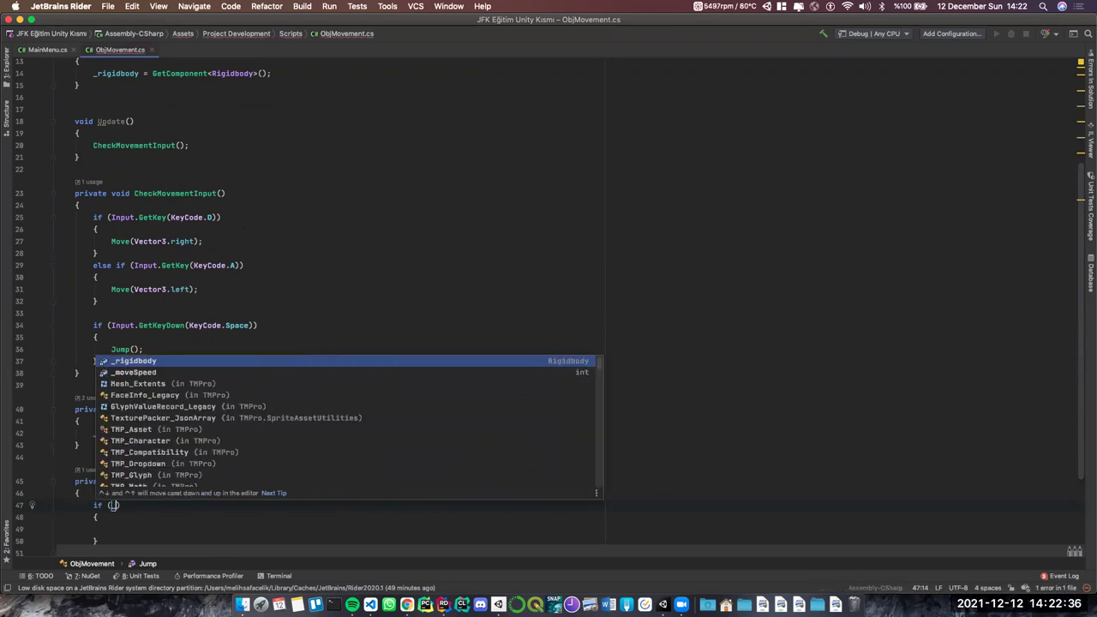
pyautogui.write('isGround')
pyautogui.hotkey('alt', 'Left')
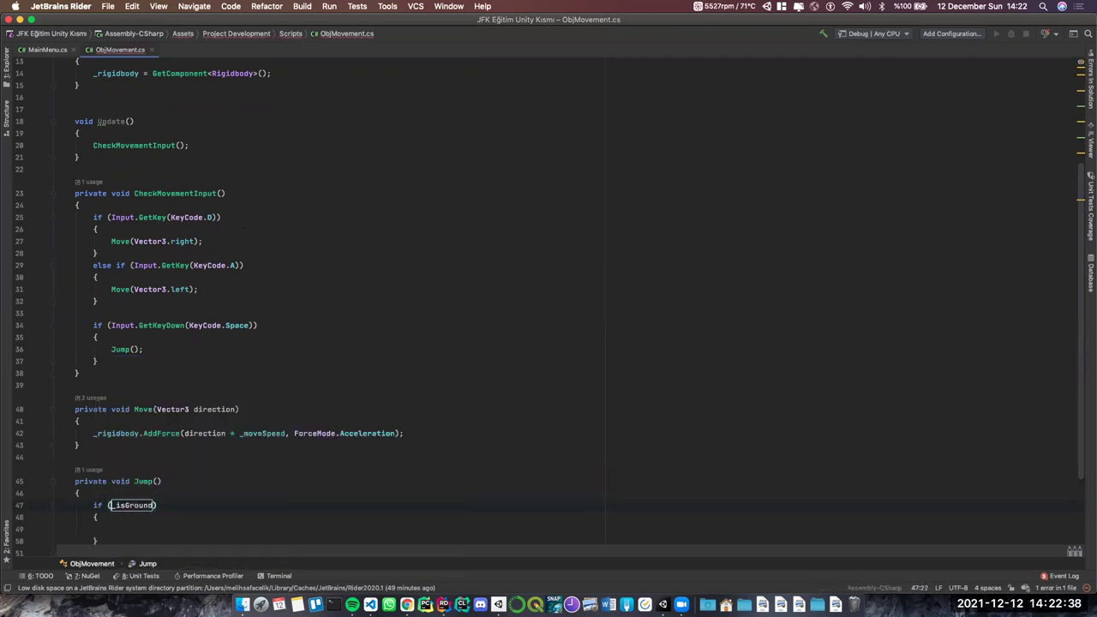
pyautogui.hotkey('alt', 'Right')
pyautogui.write('== fa')
pyautogui.press('Return')
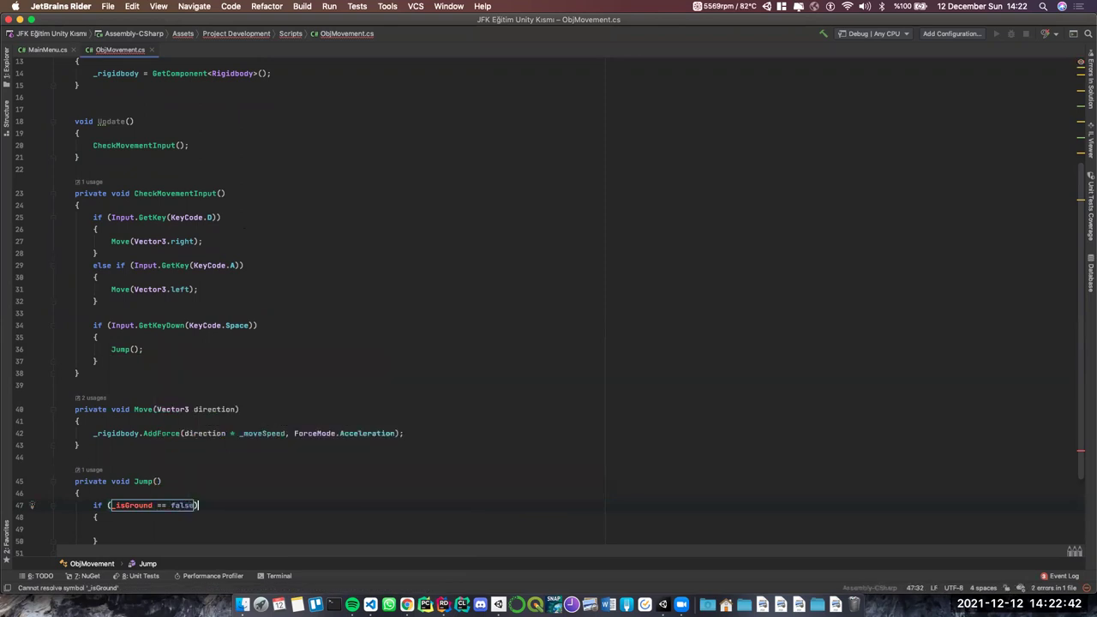
pyautogui.press('Return')
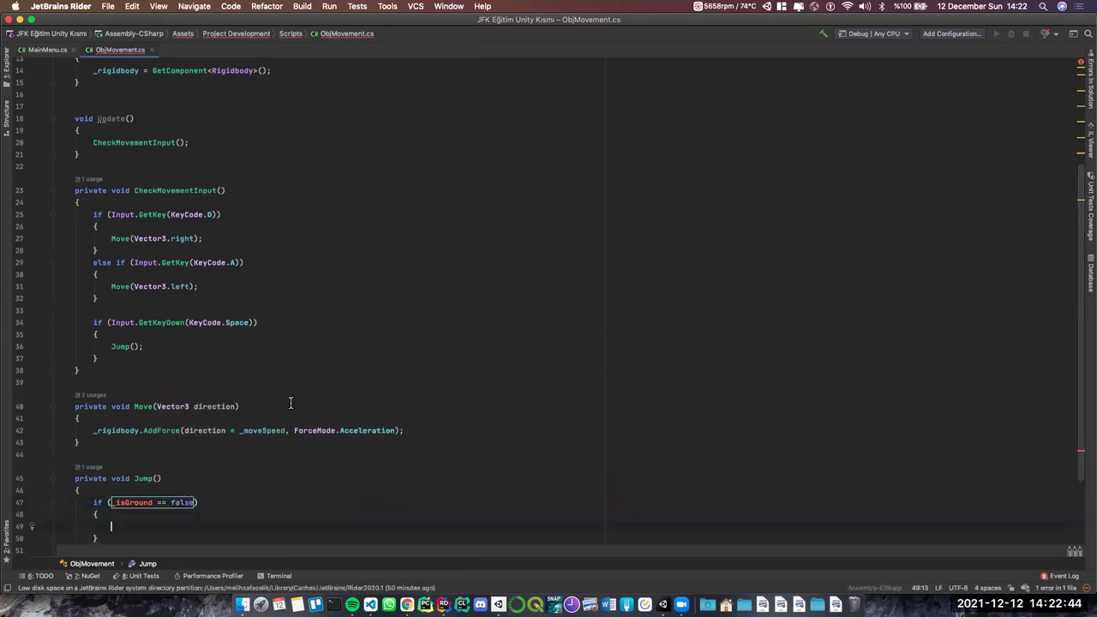
pyautogui.scroll(-3, 257, 403)
pyautogui.click(153, 418)
pyautogui.write('ed')
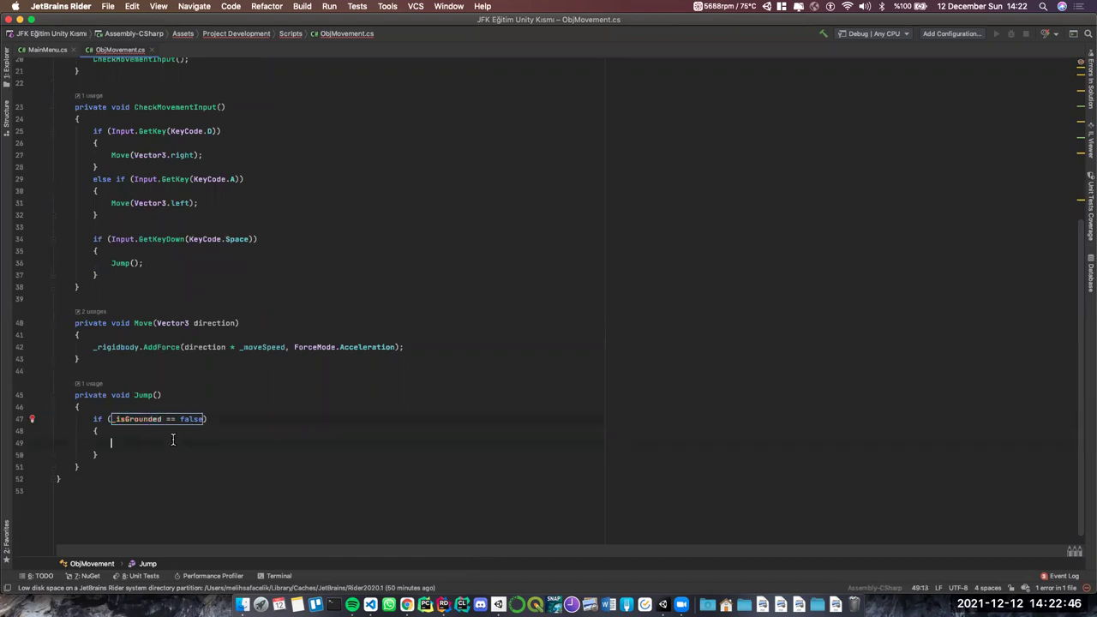
pyautogui.click(381, 447)
pyautogui.write('return')
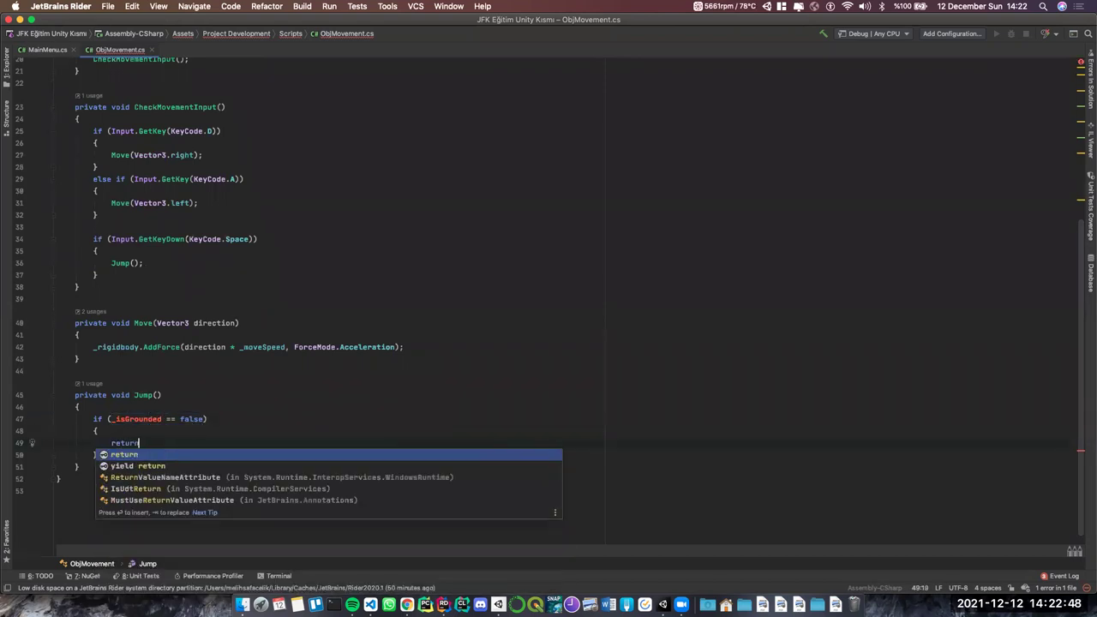
pyautogui.write(';')
# Start a _rigidbody.AddForce call on a new line after the if block
pyautogui.click(146, 454)
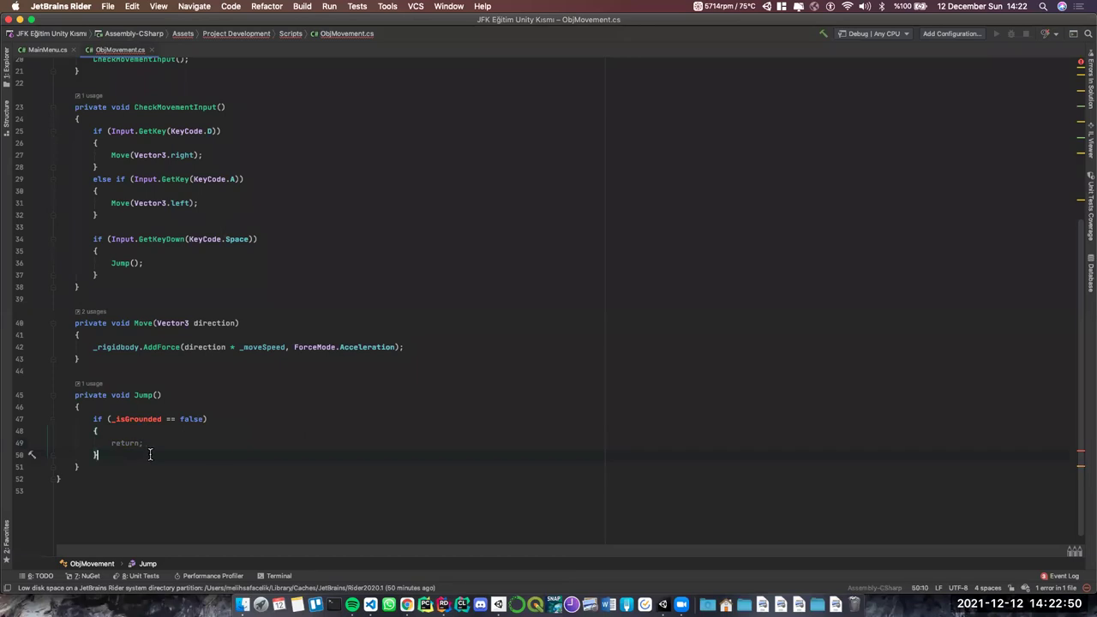
pyautogui.press('Return')
pyautogui.click(111, 456)
pyautogui.click(111, 463)
pyautogui.write('_')
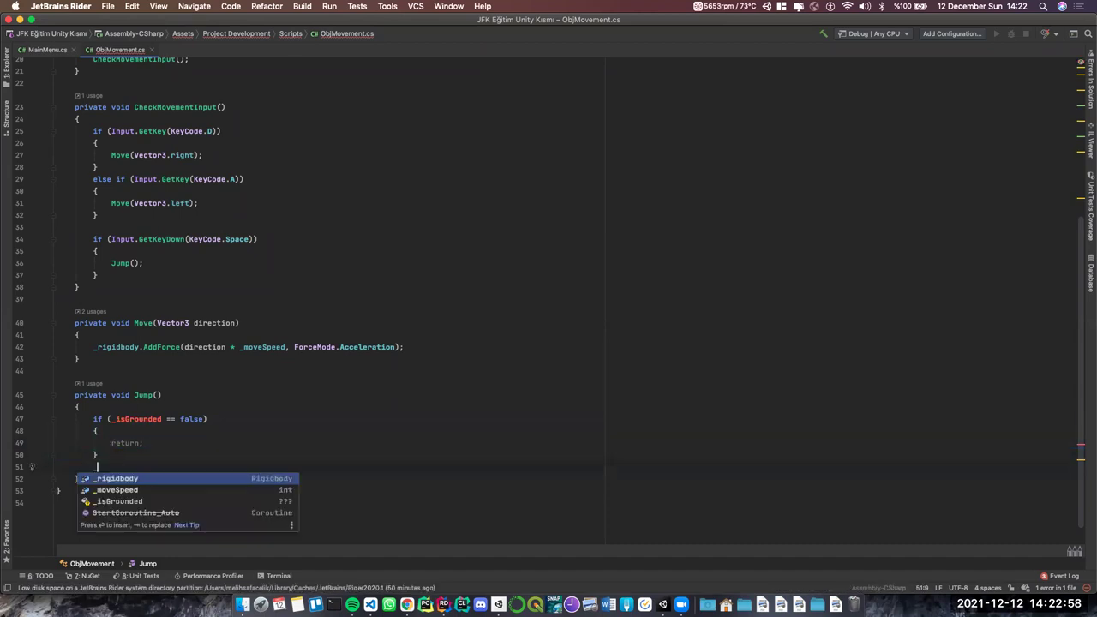
pyautogui.write('rig')
pyautogui.press('Return')
pyautogui.write('.')
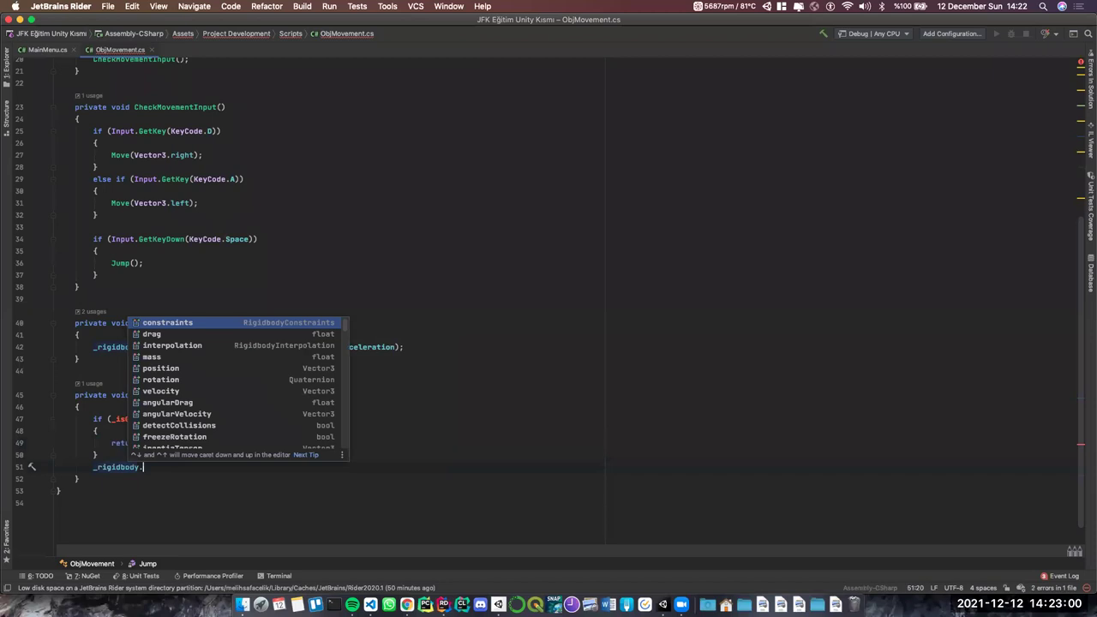
pyautogui.write('A')
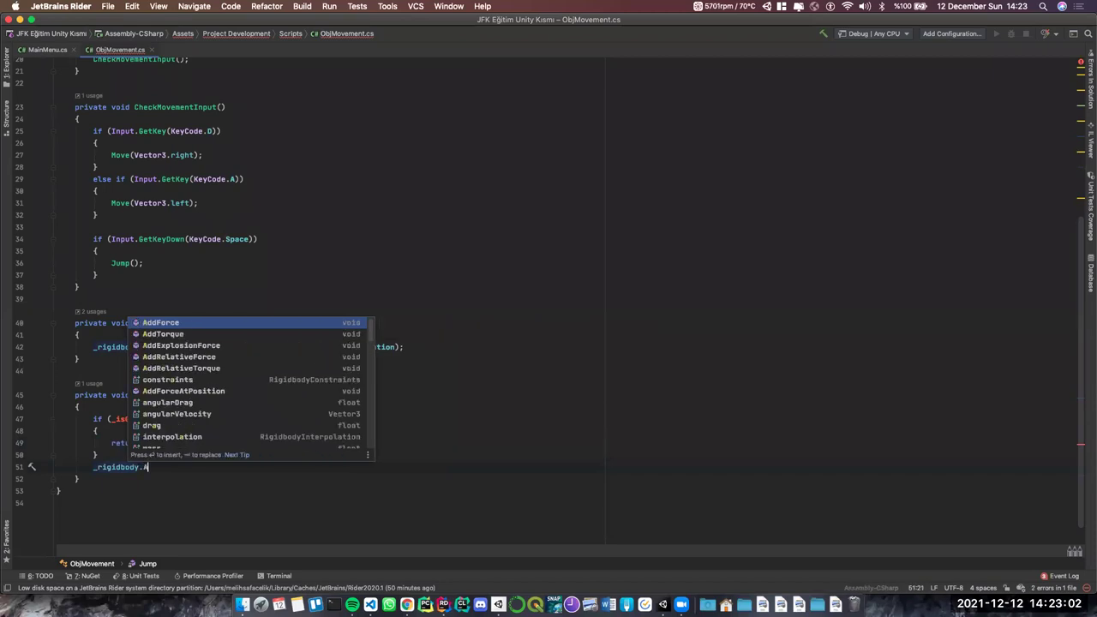
pyautogui.write('dd')
pyautogui.press('Return')
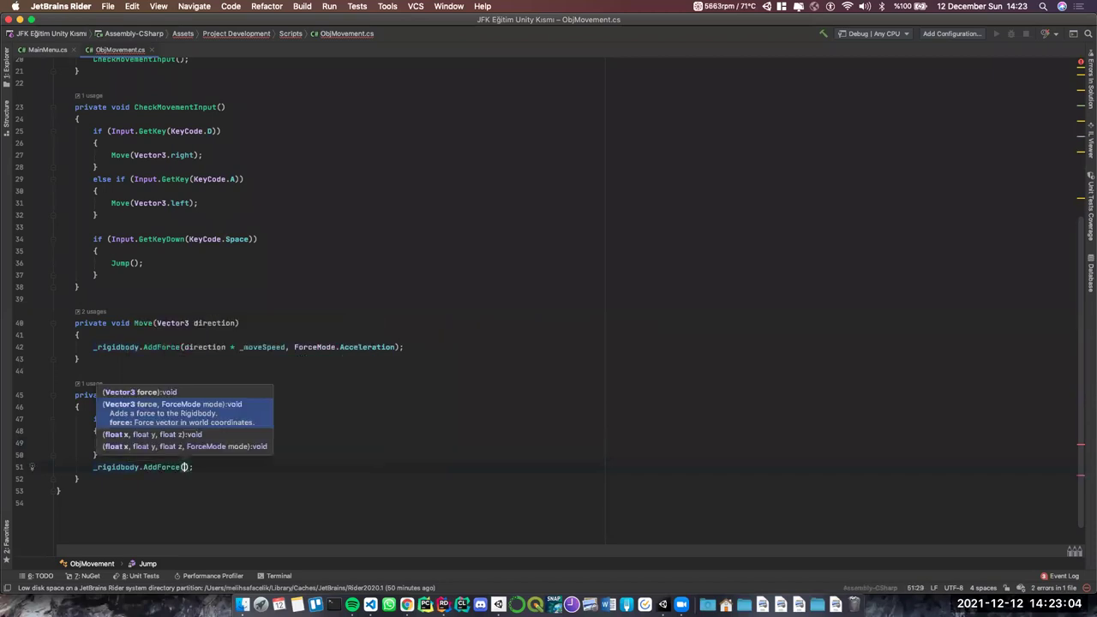
# Pass Vector3.up * _jumpSpeed with ForceMode.Impulse to the AddForce call
pyautogui.write('Vec')
pyautogui.press('Down')
pyautogui.press('Down')
pyautogui.press('Down')
pyautogui.press('Down')
pyautogui.press('Down')
pyautogui.press('Down')
pyautogui.press('Return')
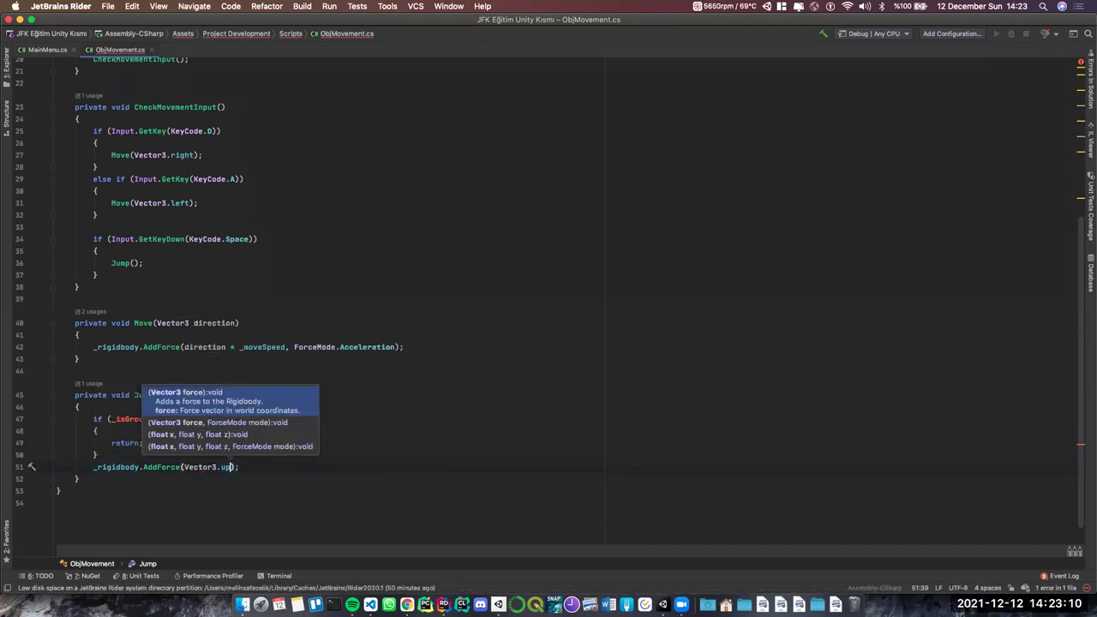
pyautogui.write('* _')
pyautogui.write('jumpSpeed, ')
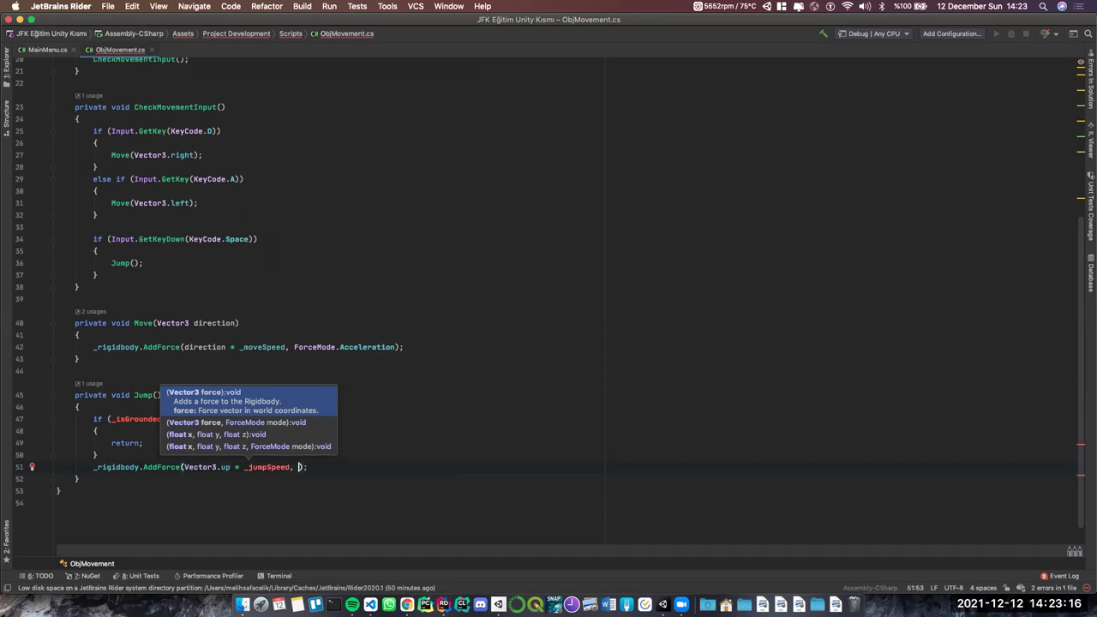
pyautogui.write('Force')
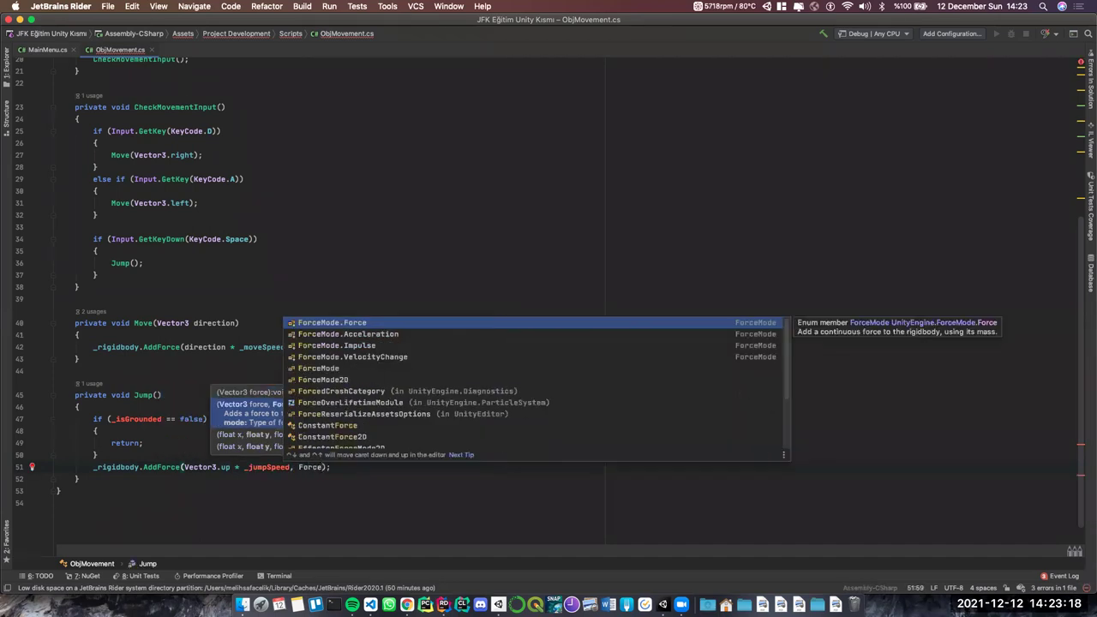
pyautogui.press('Down')
pyautogui.press('Down')
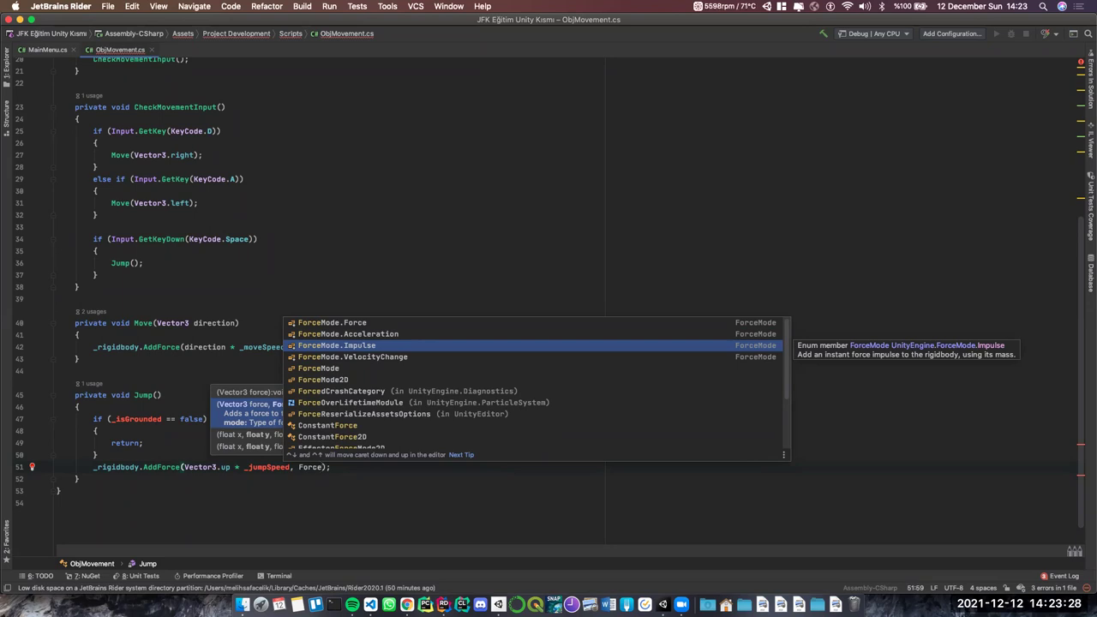
pyautogui.press('Return')
pyautogui.hotkey('shift', 'Left')
pyautogui.hotkey('shift', 'Left')
pyautogui.scroll(5, 170, 236)
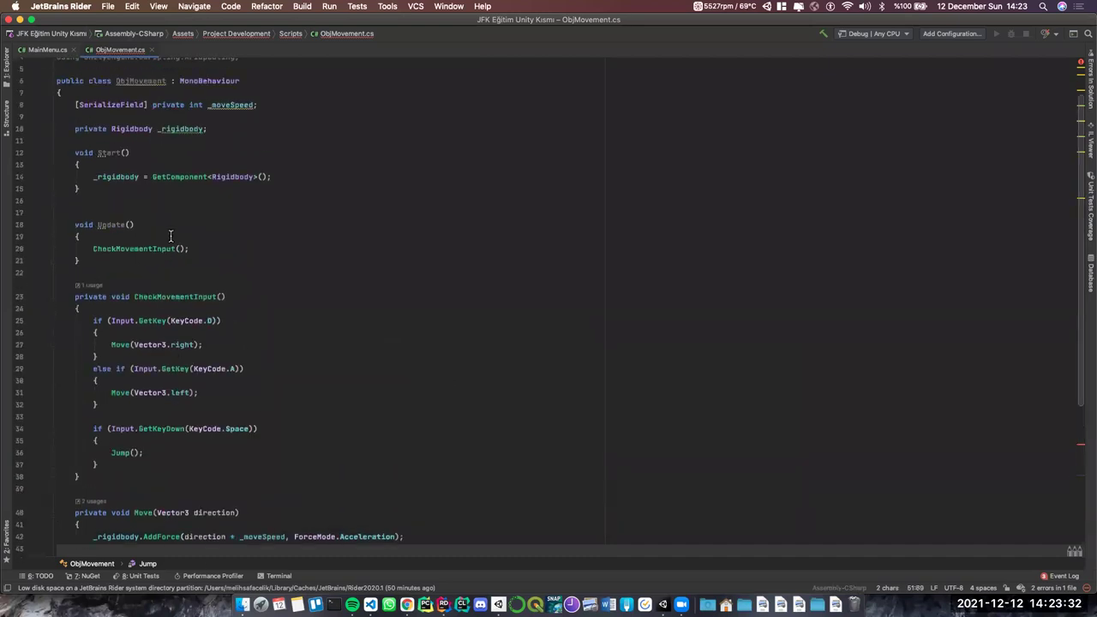
# Add a [SerializeField] private int _jSpeed field below _moveSpeed
pyautogui.click(281, 109)
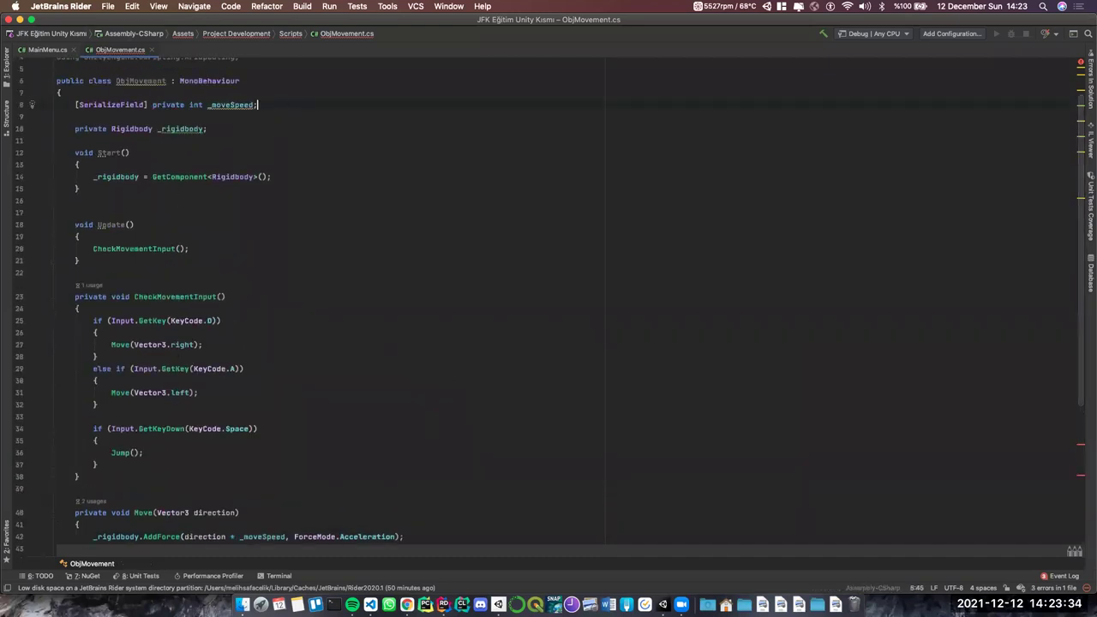
pyautogui.press('Return')
pyautogui.write('[Seria')
pyautogui.press('Return')
pyautogui.write('private ')
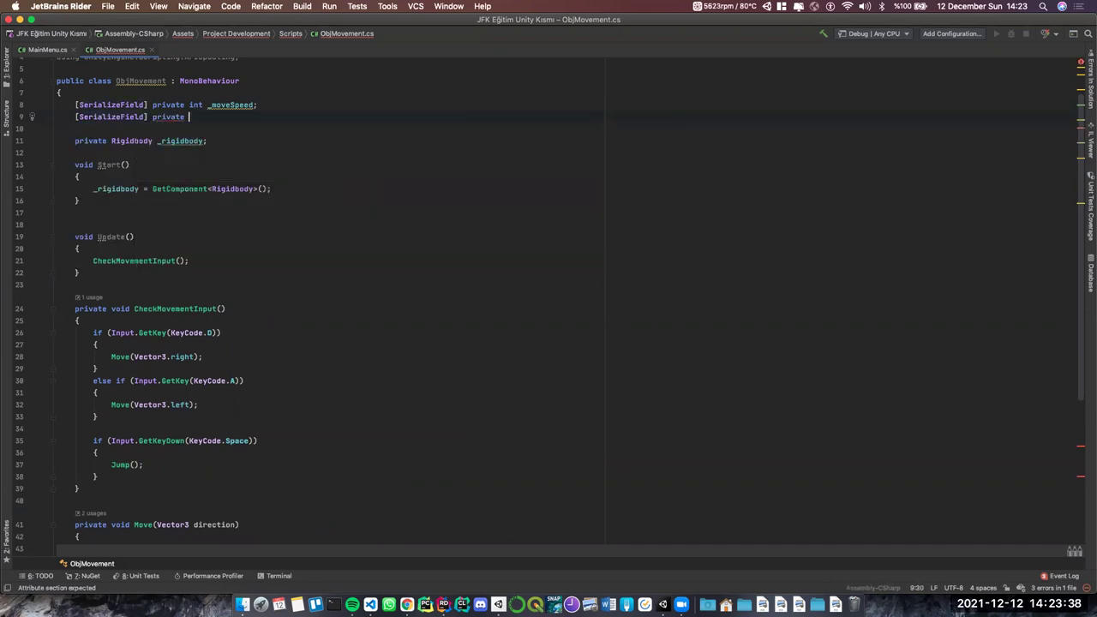
pyautogui.write('int _j')
pyautogui.write('Speed;')
# Declare the field private bool _isGrounded; with the other fields
pyautogui.scroll(-5, 291, 221)
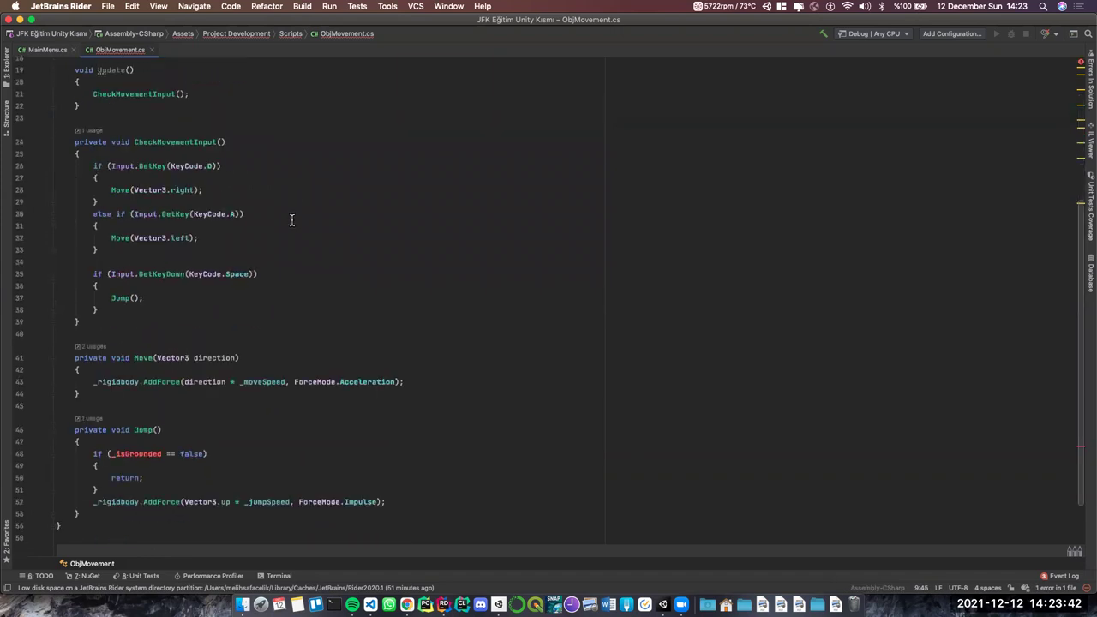
pyautogui.doubleClick(152, 454)
pyautogui.scroll(6, 199, 331)
pyautogui.click(277, 171)
pyautogui.press('Return')
pyautogui.write('I')
pyautogui.press('BackSpace')
pyautogui.write('private bo')
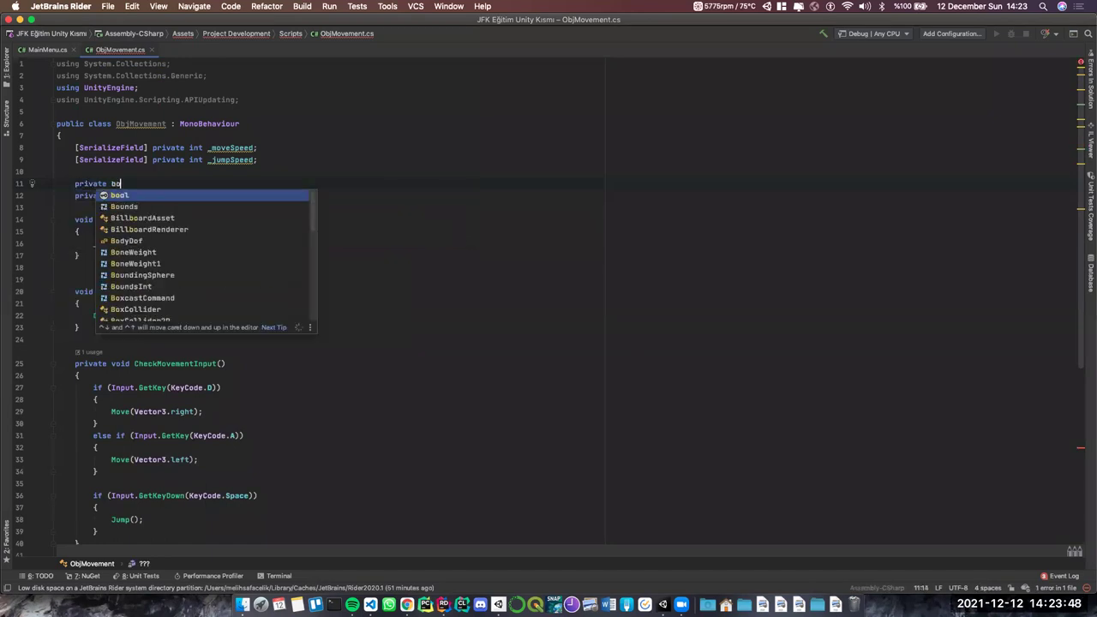
pyautogui.write('ol _isGrou')
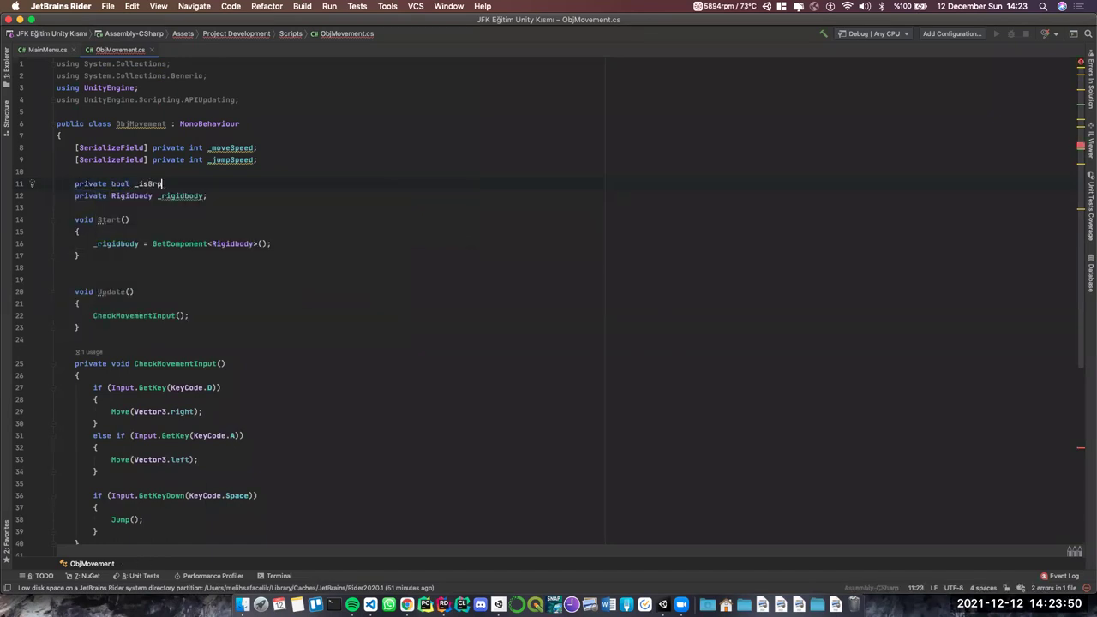
pyautogui.write('nded')
pyautogui.write(';')
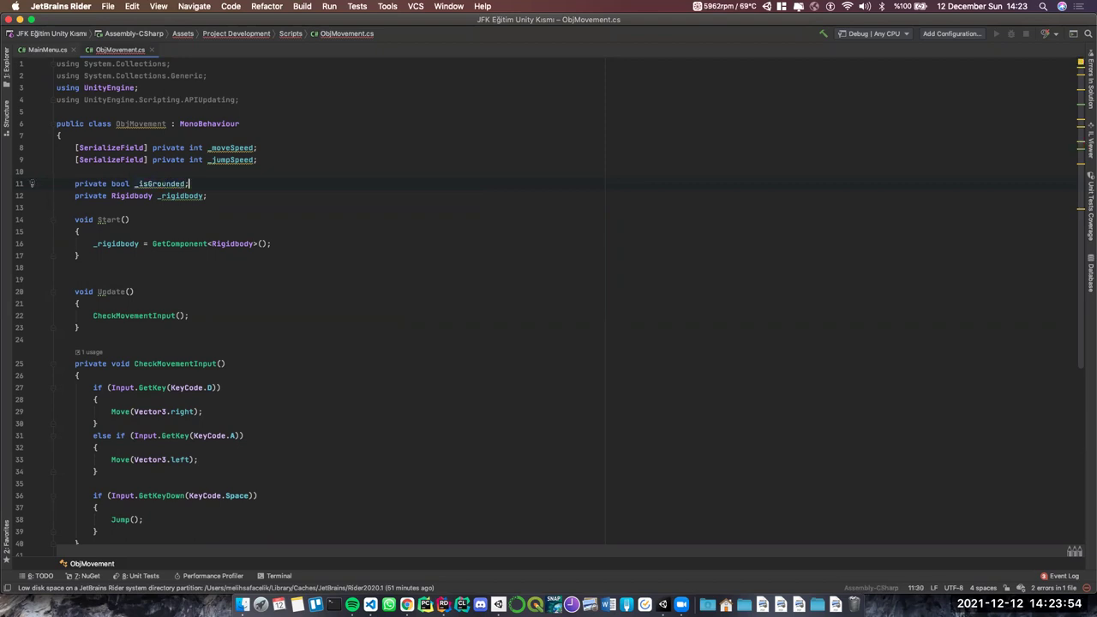
# Add '_isGrounded = false;' after the jump AddForce line in Jump
pyautogui.scroll(-3, 256, 270)
pyautogui.scroll(-2, 254, 270)
pyautogui.scroll(-4, 255, 271)
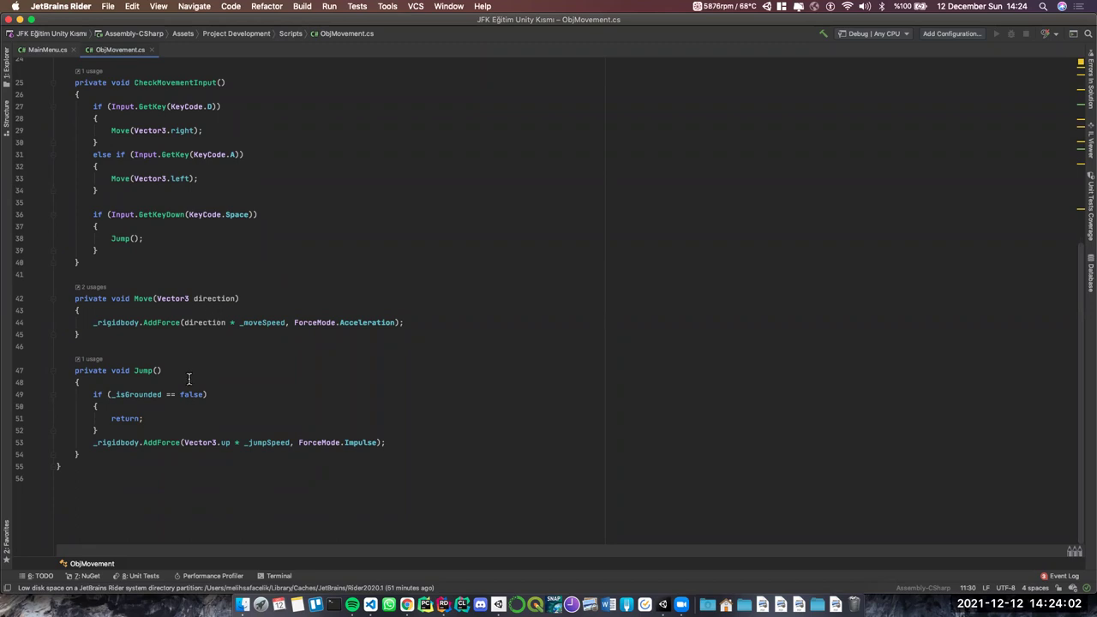
pyautogui.click(408, 442)
pyautogui.press('Return')
pyautogui.write('_')
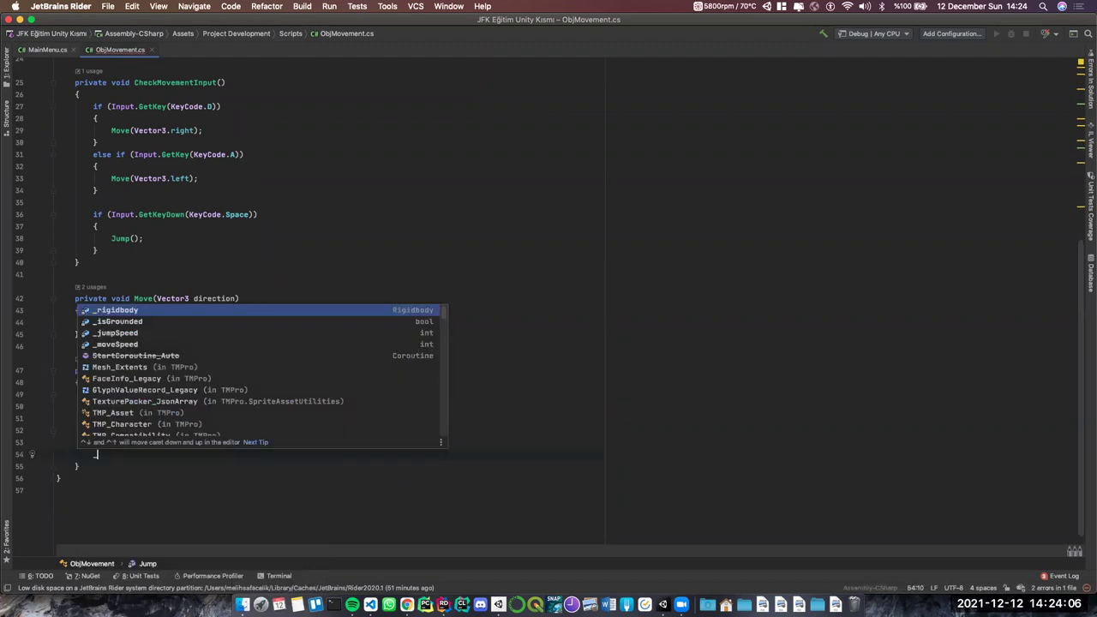
pyautogui.press('Down')
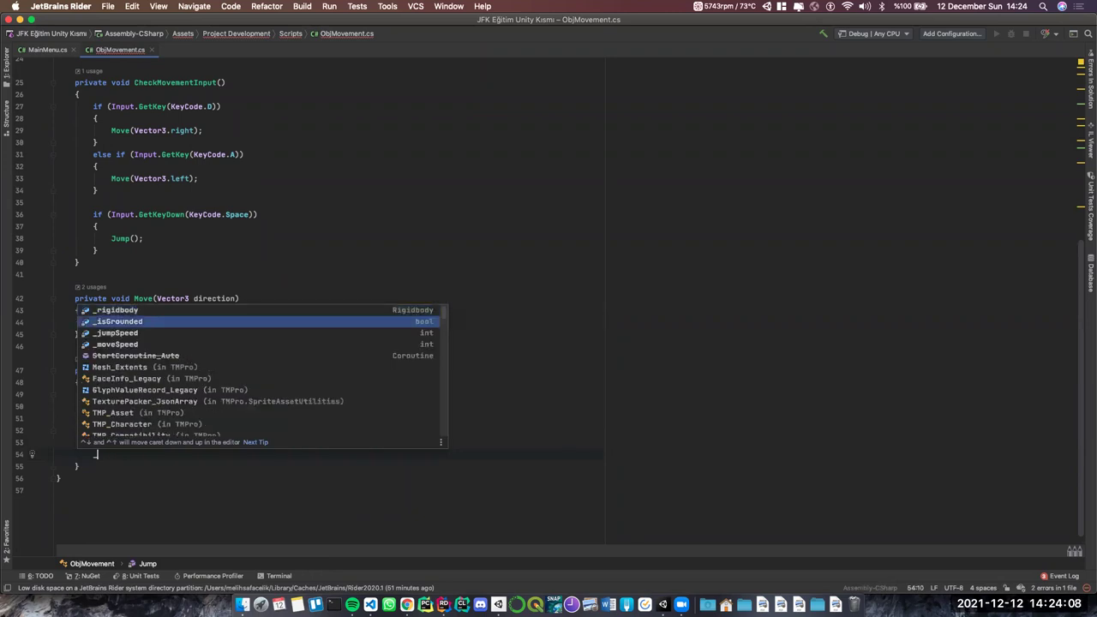
pyautogui.press('Return')
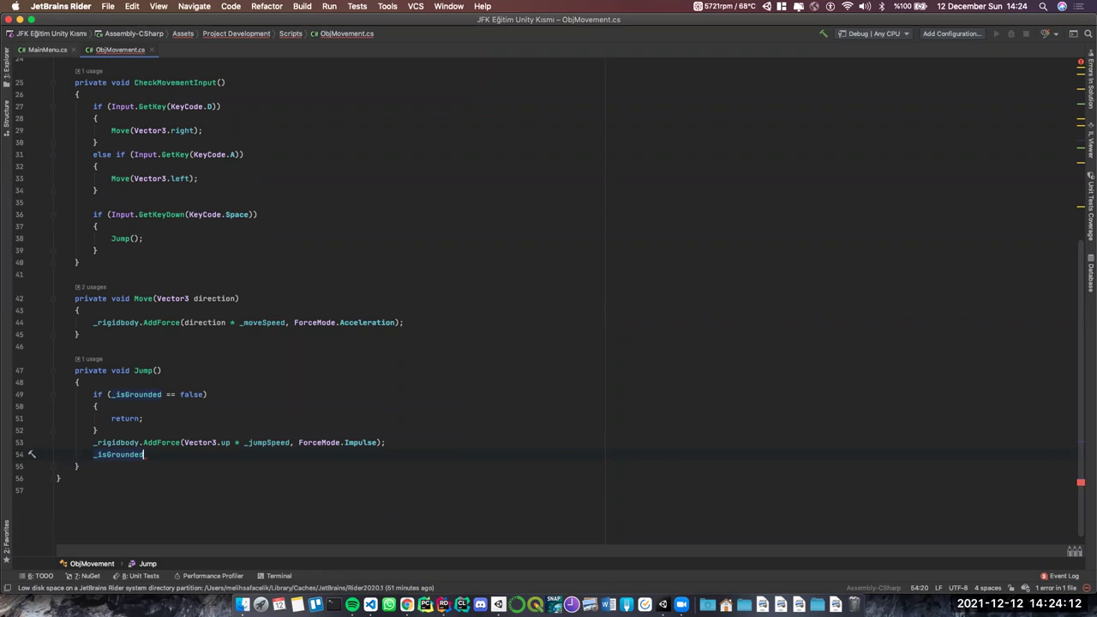
pyautogui.write(' = false;')
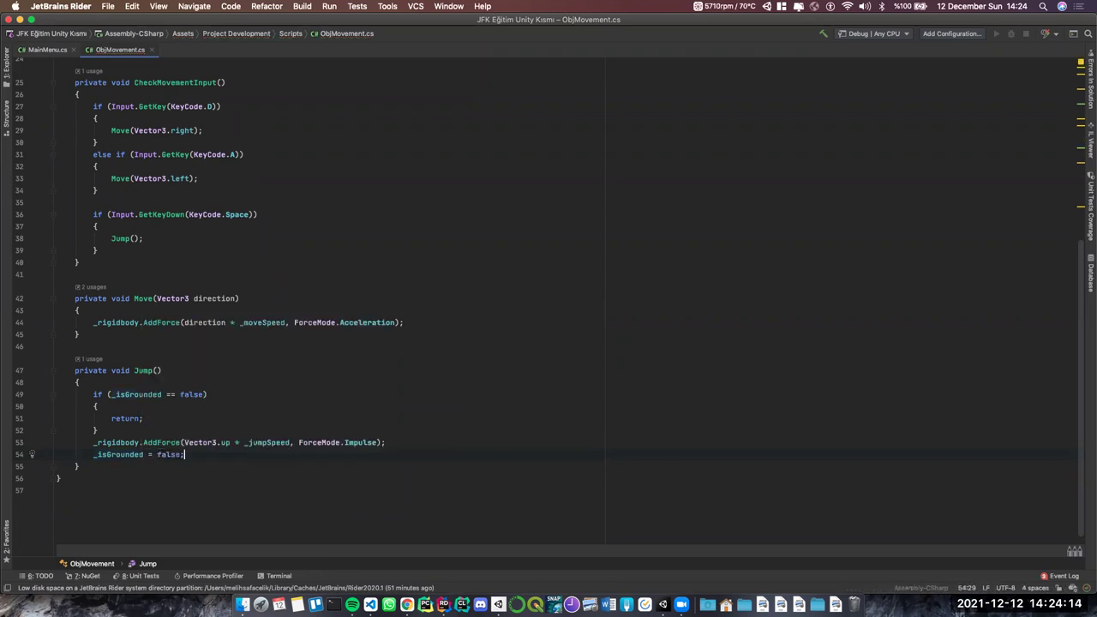
pyautogui.press('Return')
pyautogui.press('Return')
# Back in Unity, toggle Edit Collider on CappadociaObj's box collider
pyautogui.click(662, 605)
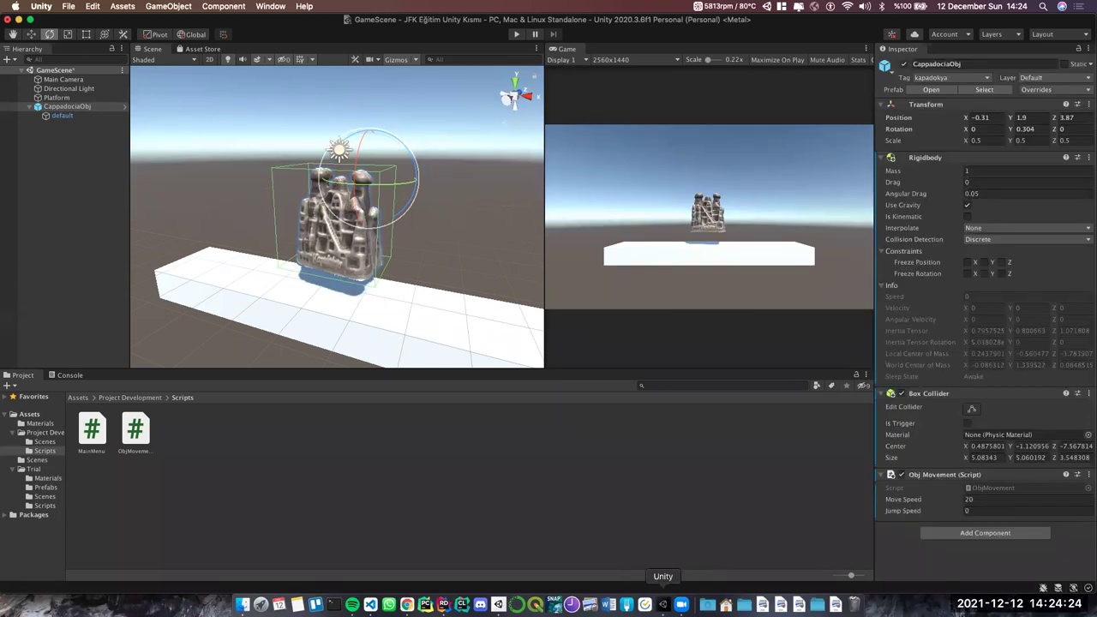
pyautogui.click(83, 107)
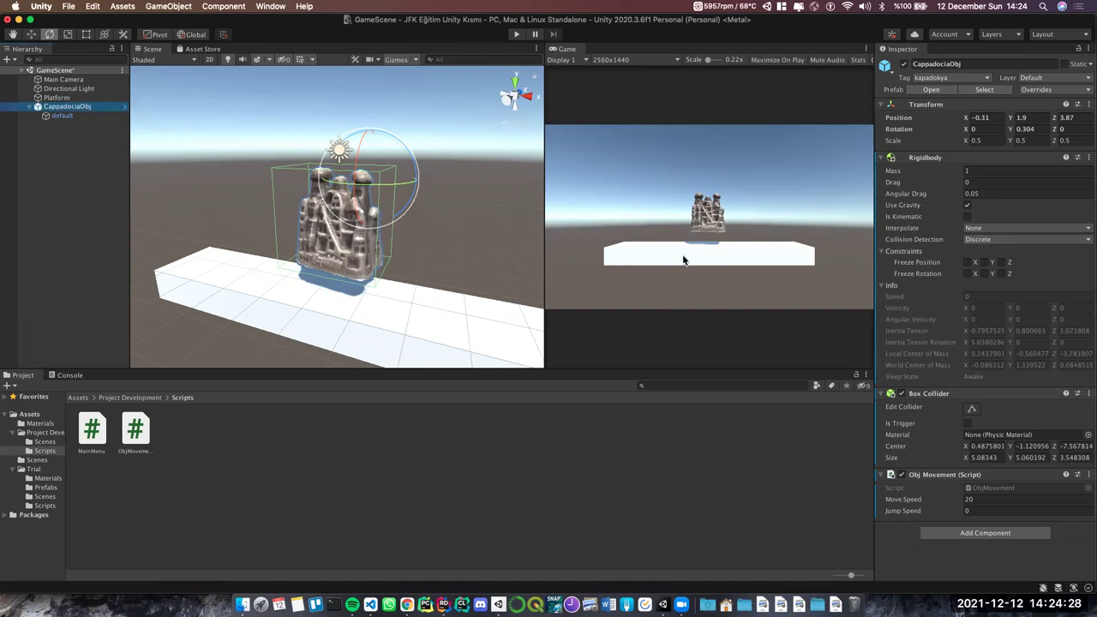
pyautogui.click(972, 409)
pyautogui.click(972, 409)
pyautogui.click(972, 409)
# Select Platform and toggle Edit Collider on its box collider
pyautogui.click(60, 97)
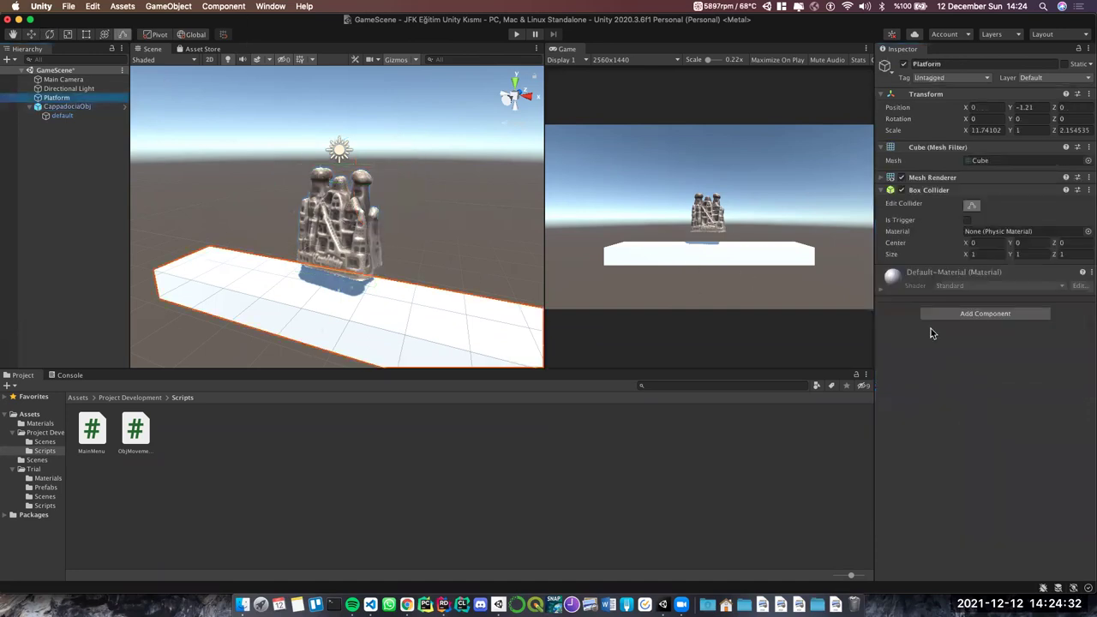
pyautogui.click(972, 206)
pyautogui.click(972, 207)
pyautogui.click(972, 206)
pyautogui.click(971, 206)
pyautogui.click(971, 207)
pyautogui.click(972, 206)
pyautogui.scroll(-5, 161, 250)
# Create a new folder named Materials in Project Development
pyautogui.click(148, 396)
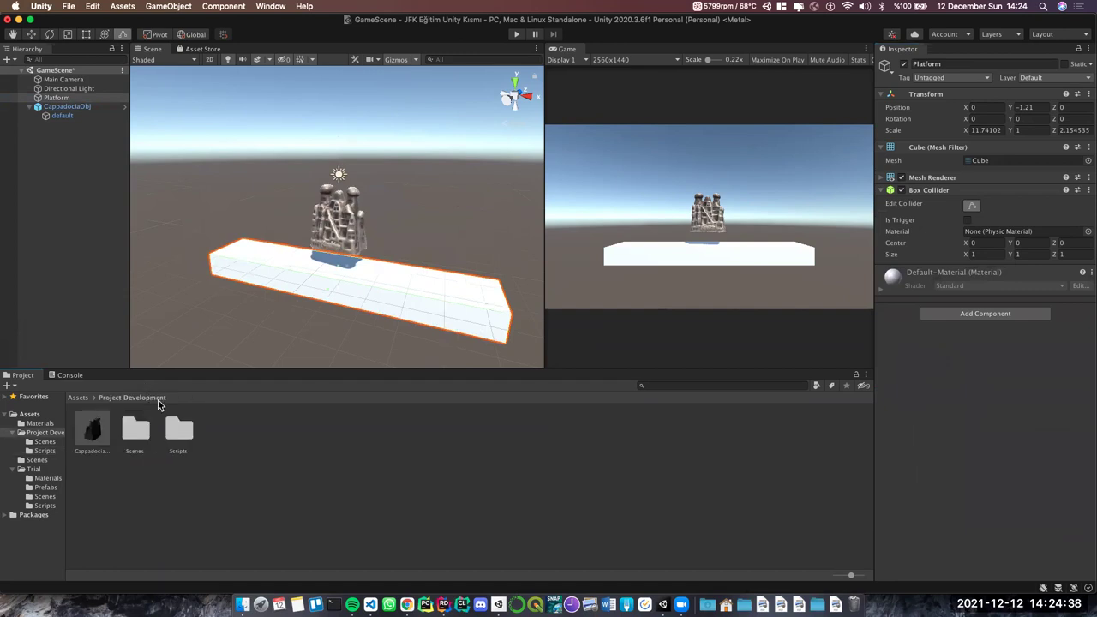
pyautogui.rightClick(245, 433)
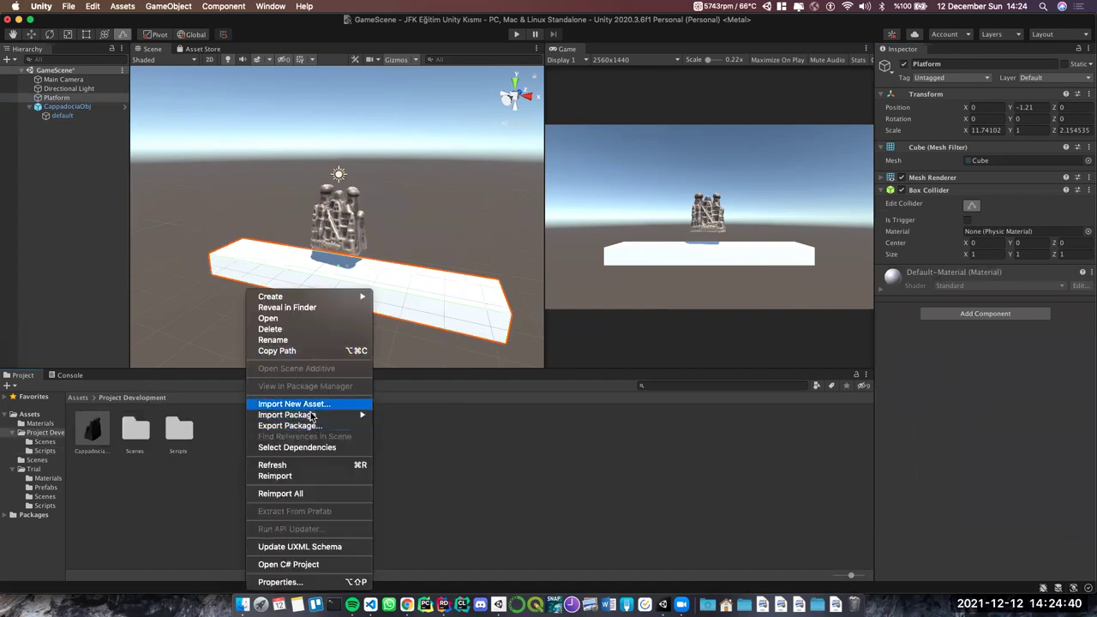
pyautogui.moveTo(334, 297)
pyautogui.click(413, 157)
pyautogui.write('Materials')
pyautogui.press('Return')
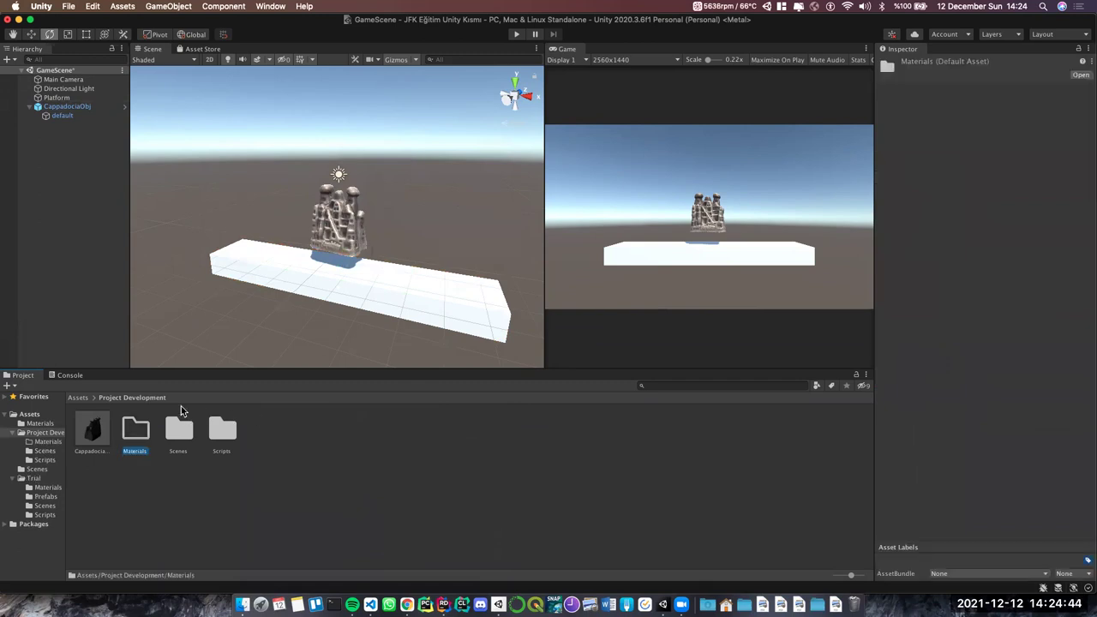
# Create a new material named PlatformColor inside the Materials folder
pyautogui.rightClick(139, 431)
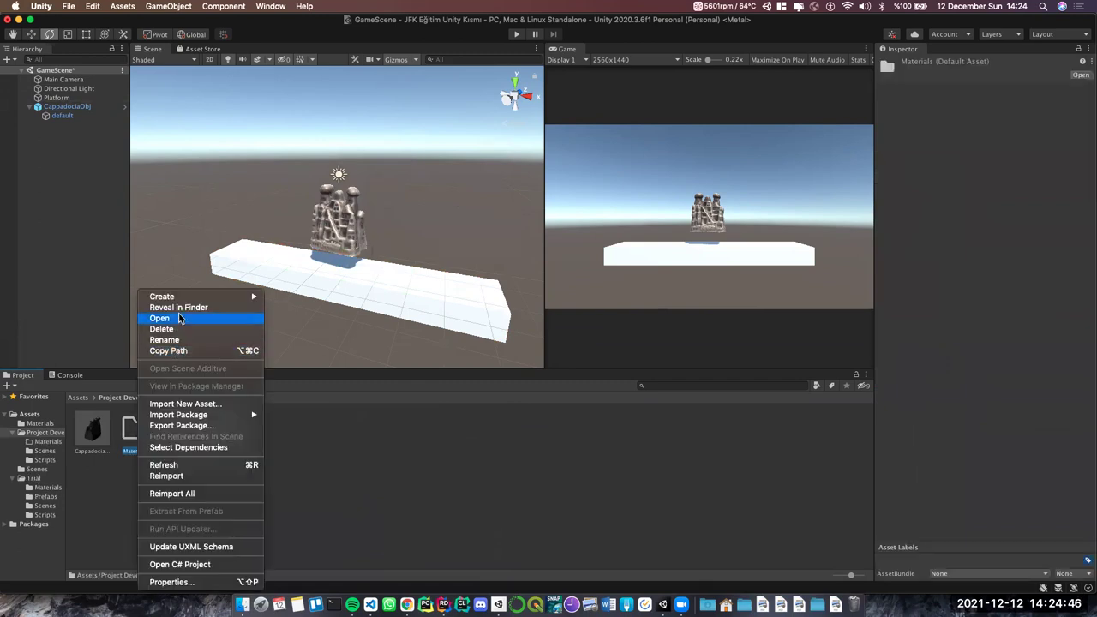
pyautogui.moveTo(178, 297)
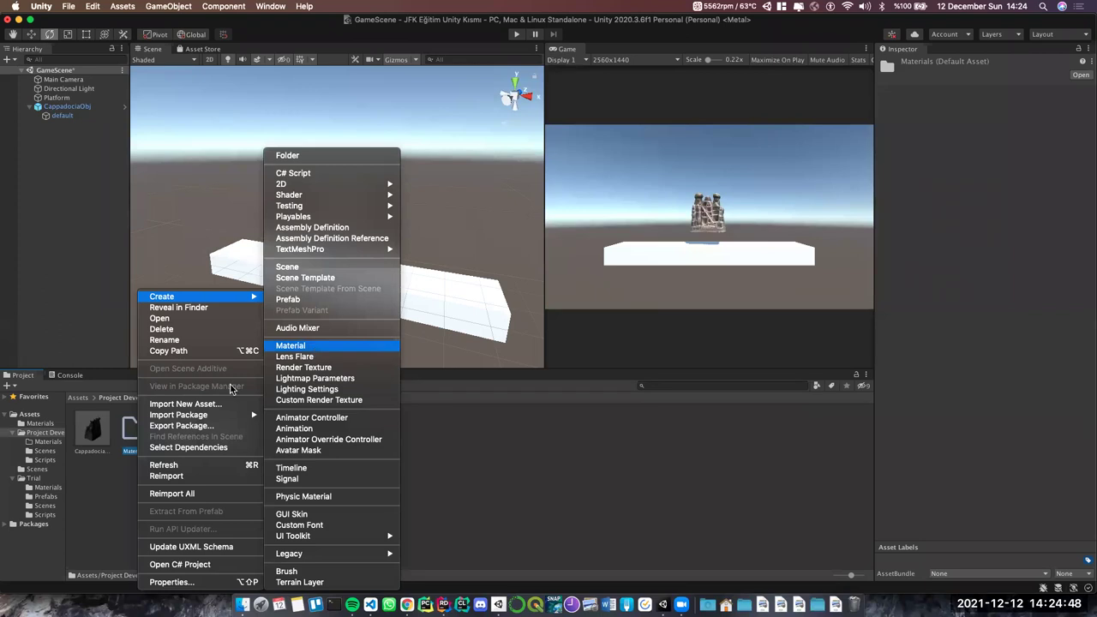
pyautogui.press('Return')
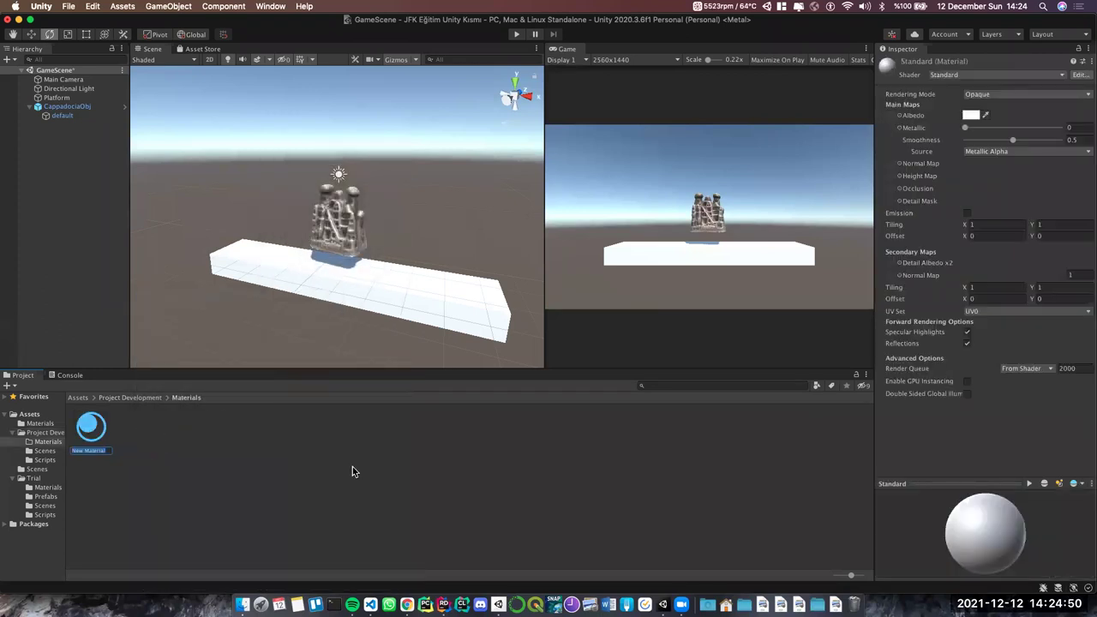
pyautogui.write('PlatformCol')
pyautogui.press('Return')
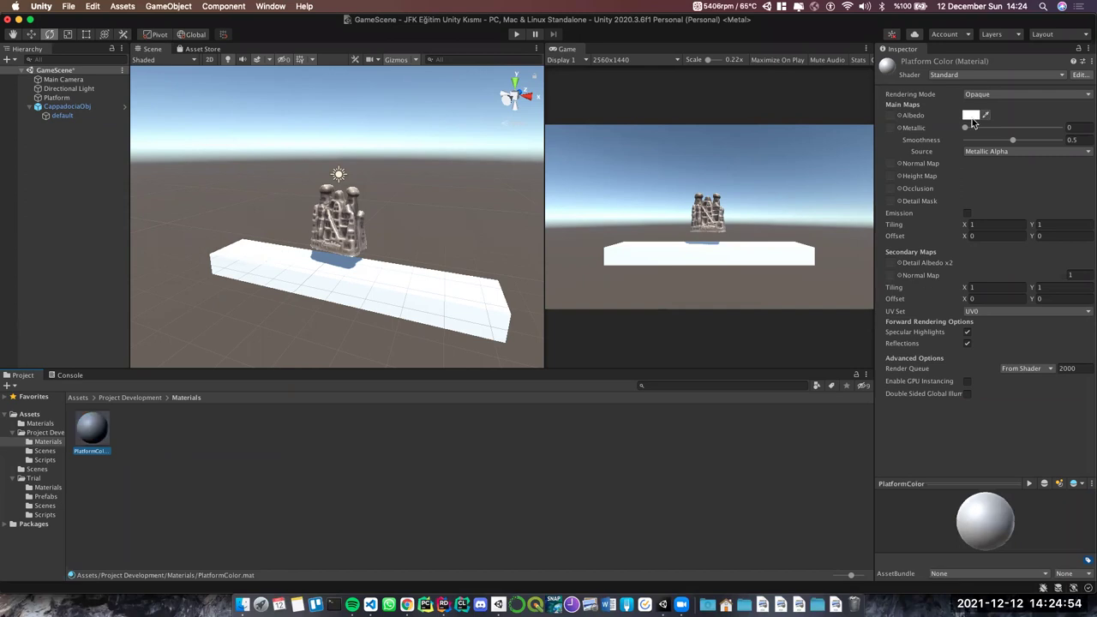
# Set PlatformColor's albedo to orange (FF9107) and apply it to the Platform
pyautogui.click(971, 116)
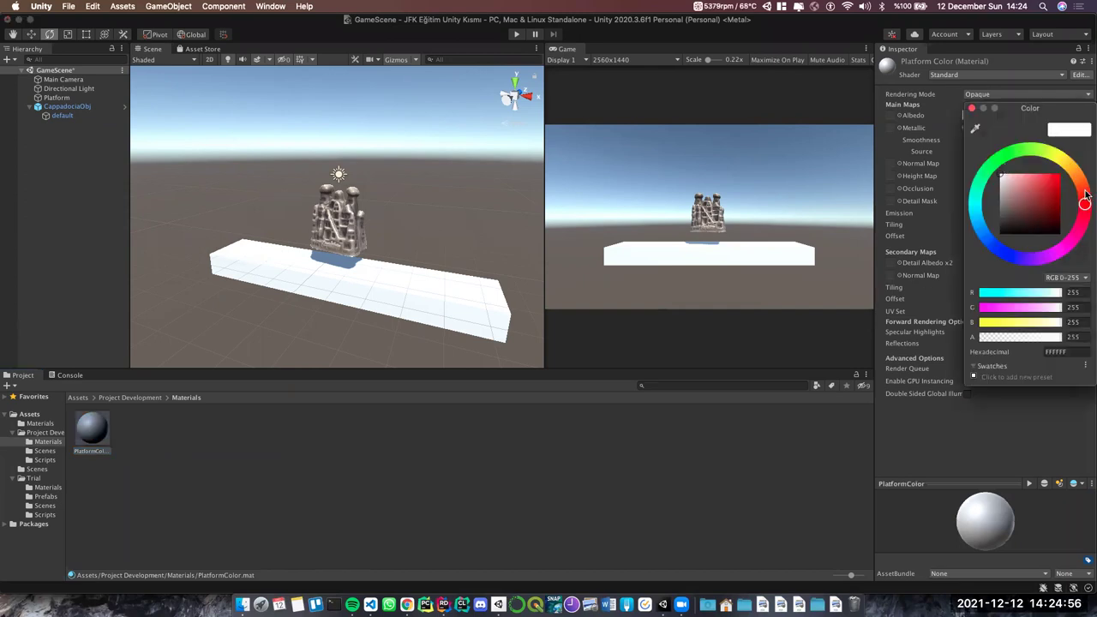
pyautogui.moveTo(1084, 196)
pyautogui.mouseDown()
pyautogui.moveTo(1077, 175)
pyautogui.moveTo(1049, 167)
pyautogui.mouseUp()
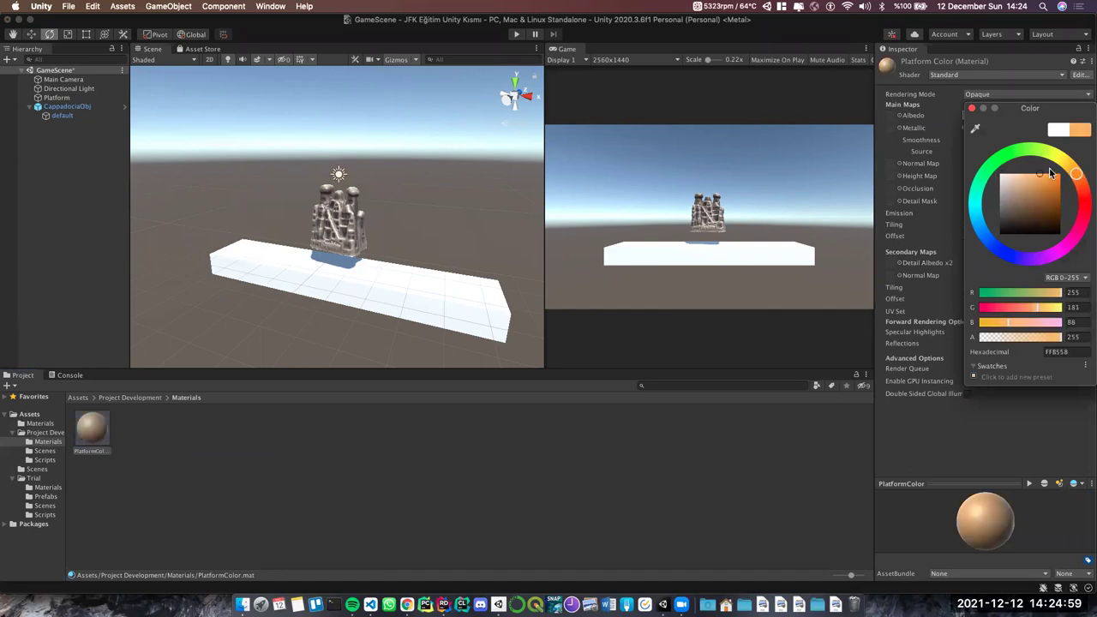
pyautogui.click(972, 108)
pyautogui.moveTo(92, 428); pyautogui.dragTo(432, 298)
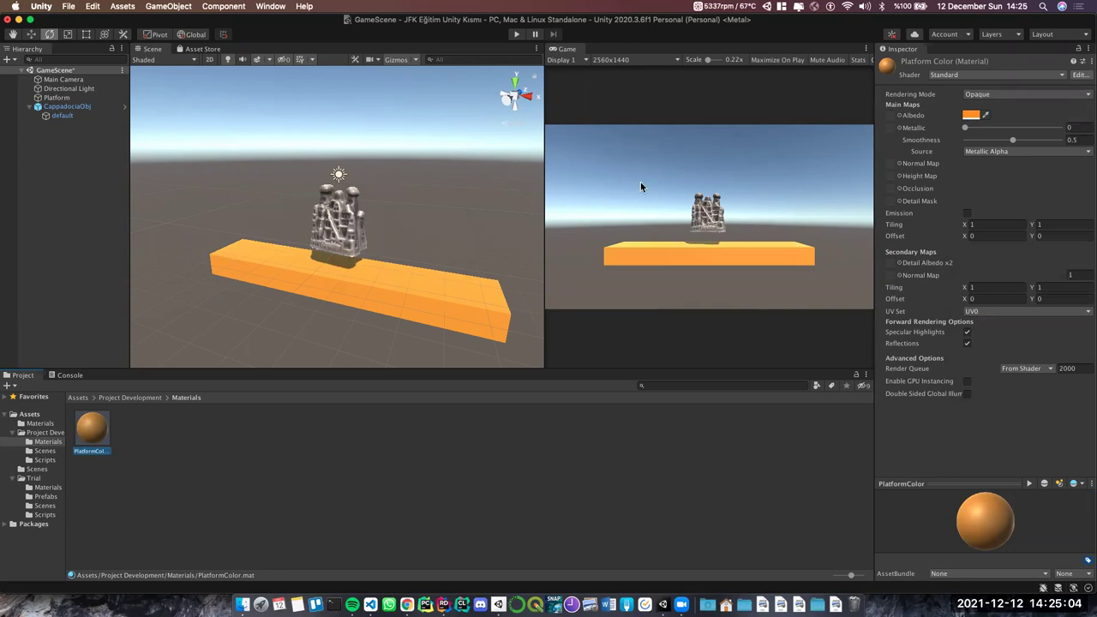
pyautogui.click(68, 106)
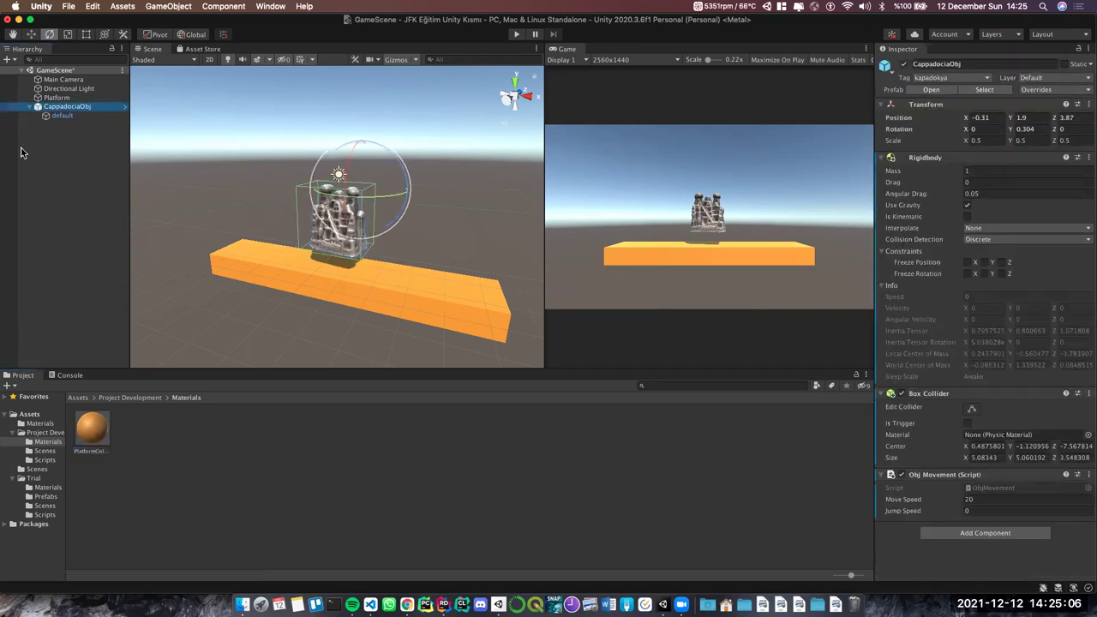
pyautogui.press('Up')
pyautogui.click(972, 207)
pyautogui.click(971, 206)
pyautogui.click(972, 206)
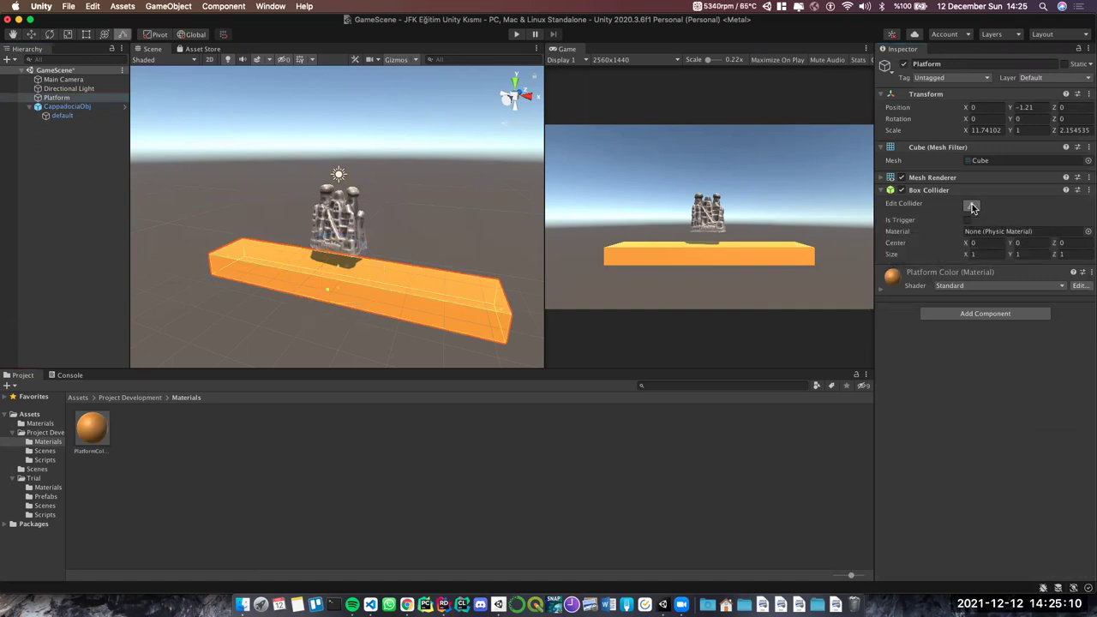
pyautogui.click(972, 206)
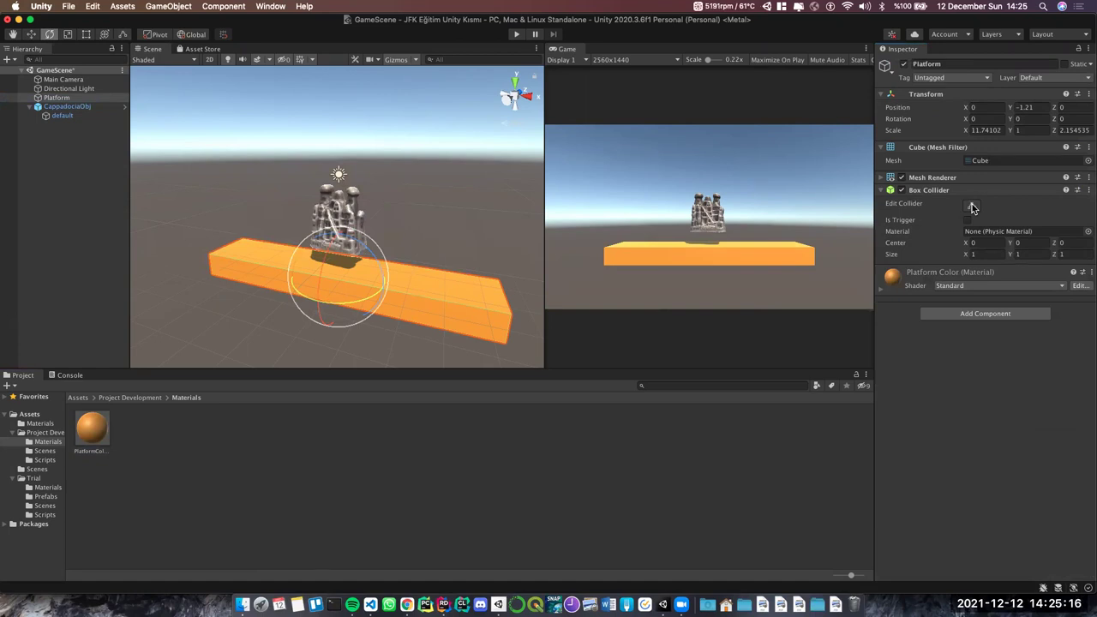
pyautogui.click(972, 206)
pyautogui.click(972, 206)
pyautogui.click(972, 206)
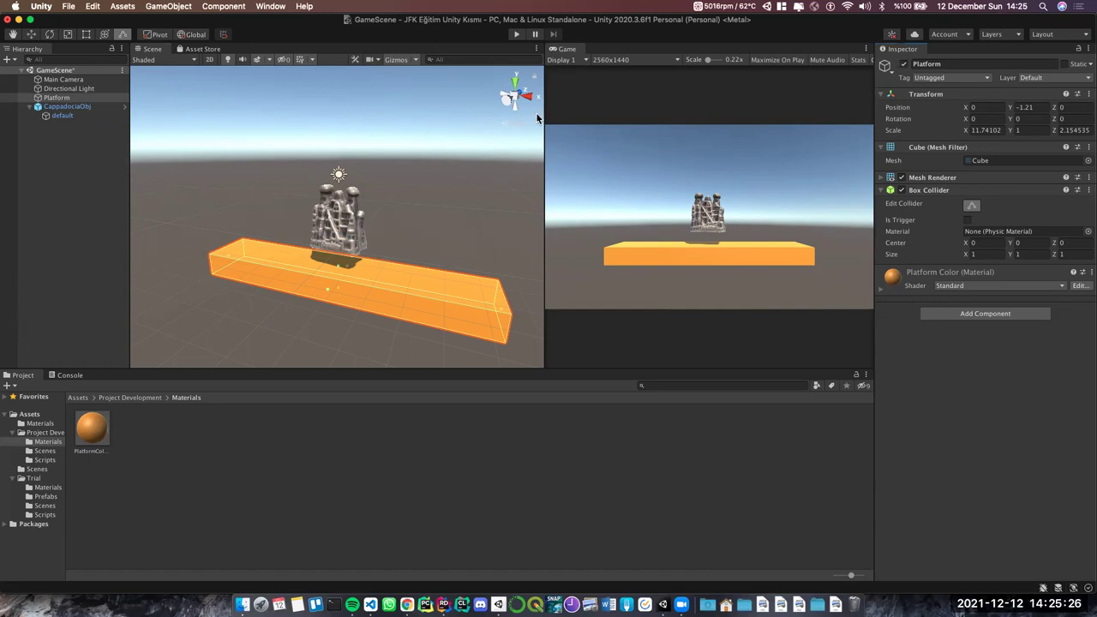
pyautogui.moveTo(537, 117); pyautogui.dragTo(533, 117)
pyautogui.keyDown('alt'); pyautogui.moveTo(431, 213); pyautogui.dragTo(407, 226); pyautogui.keyUp('alt')
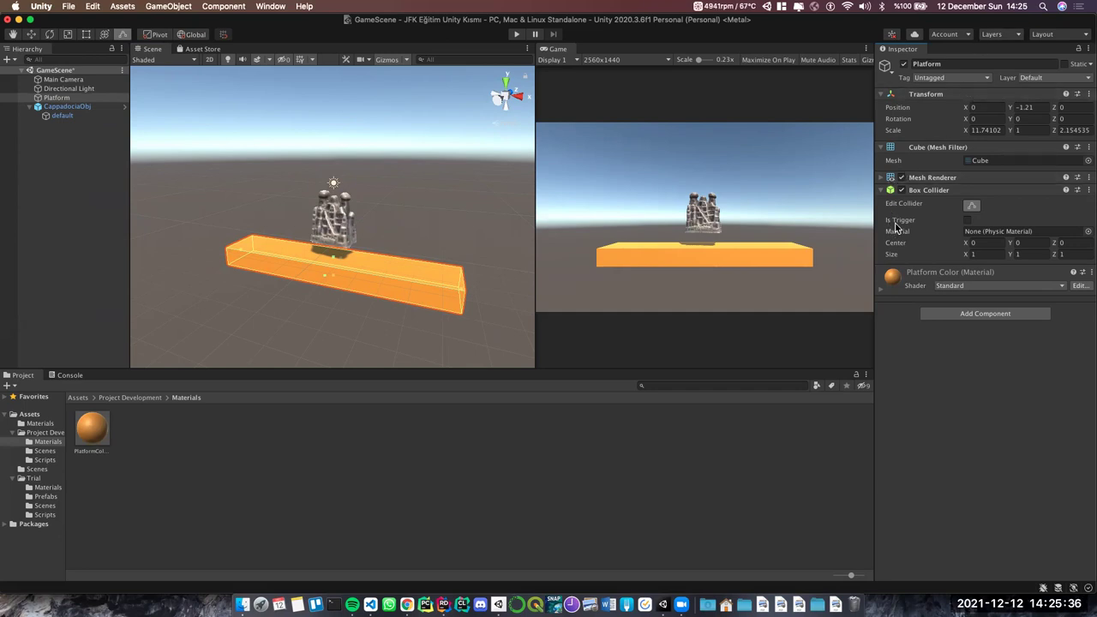
pyautogui.click(965, 207)
pyautogui.click(967, 208)
pyautogui.click(970, 209)
pyautogui.click(969, 209)
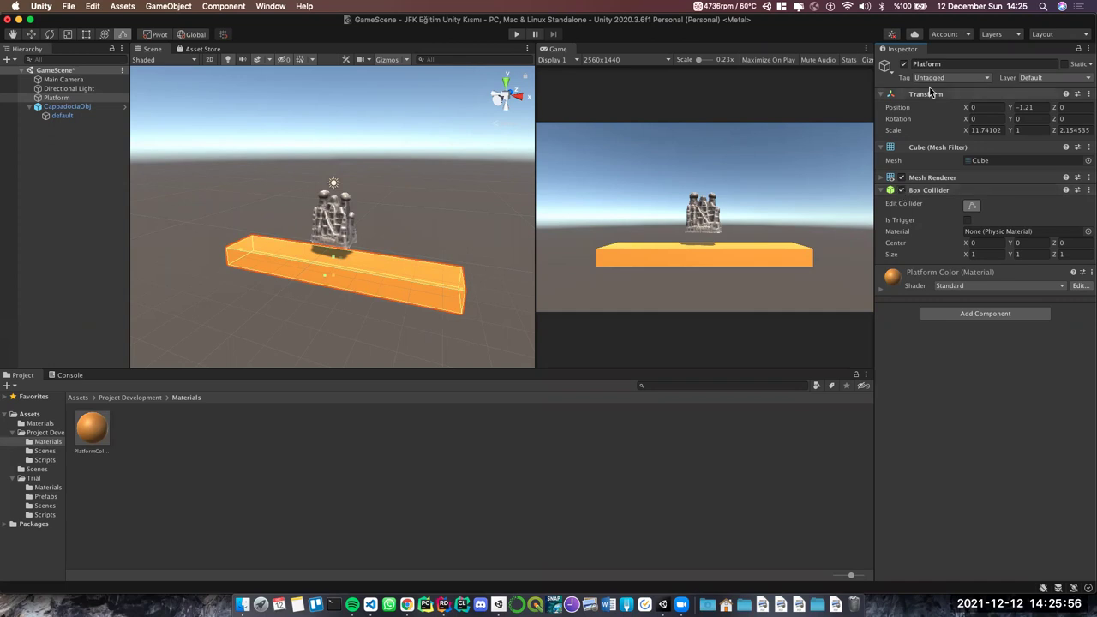
# Add and save a new tag named platformTag
pyautogui.click(86, 99)
pyautogui.click(967, 78)
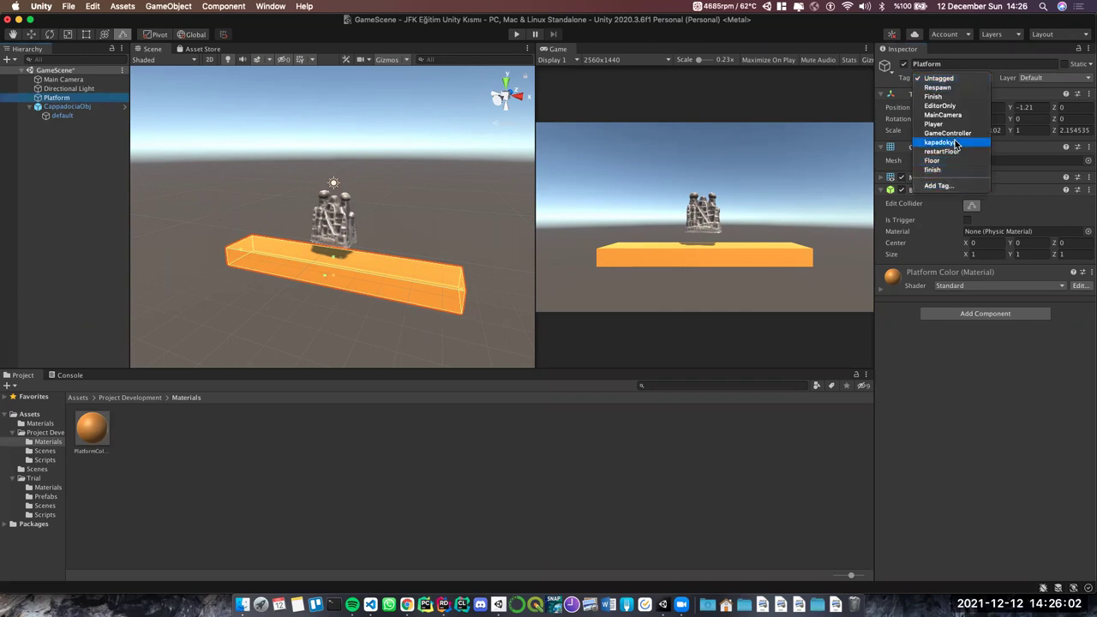
pyautogui.click(946, 185)
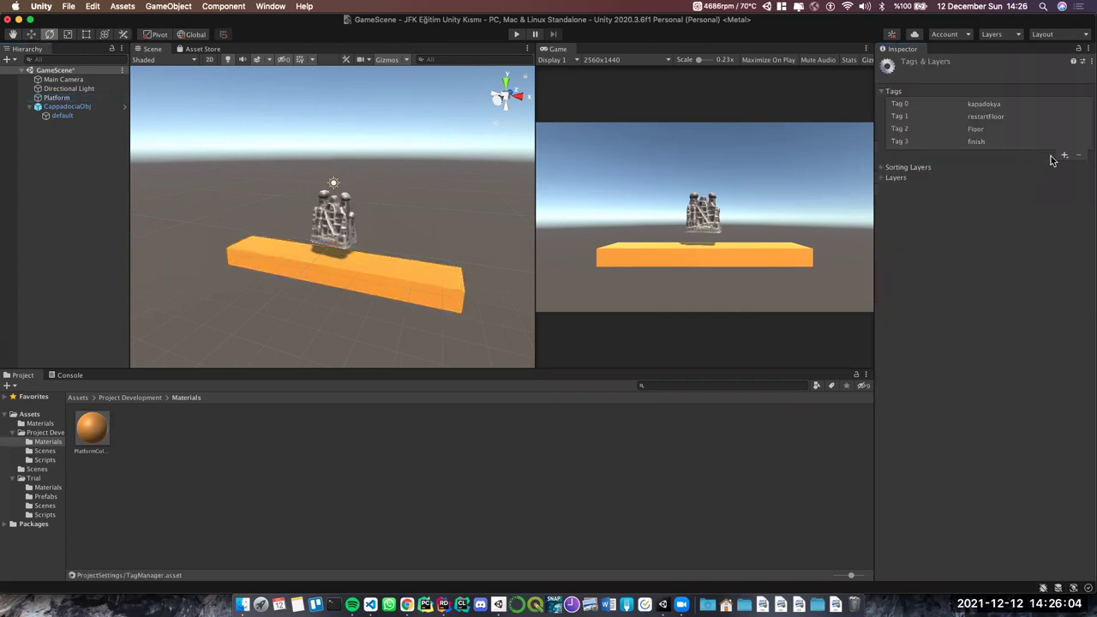
pyautogui.click(1064, 155)
pyautogui.write('platfo')
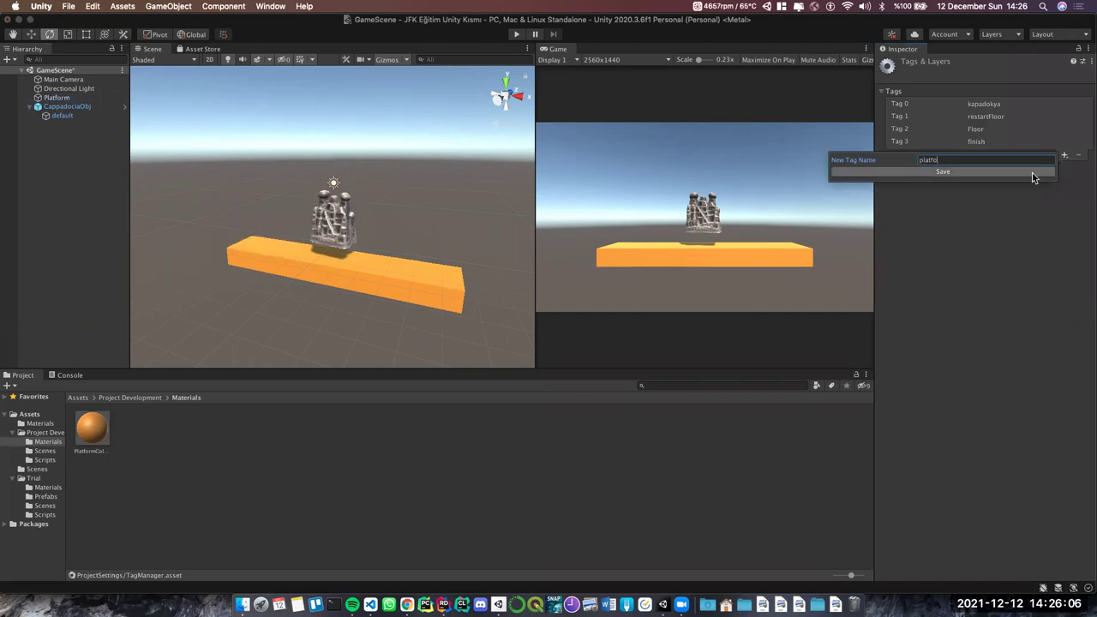
pyautogui.write('ag')
pyautogui.click(1032, 173)
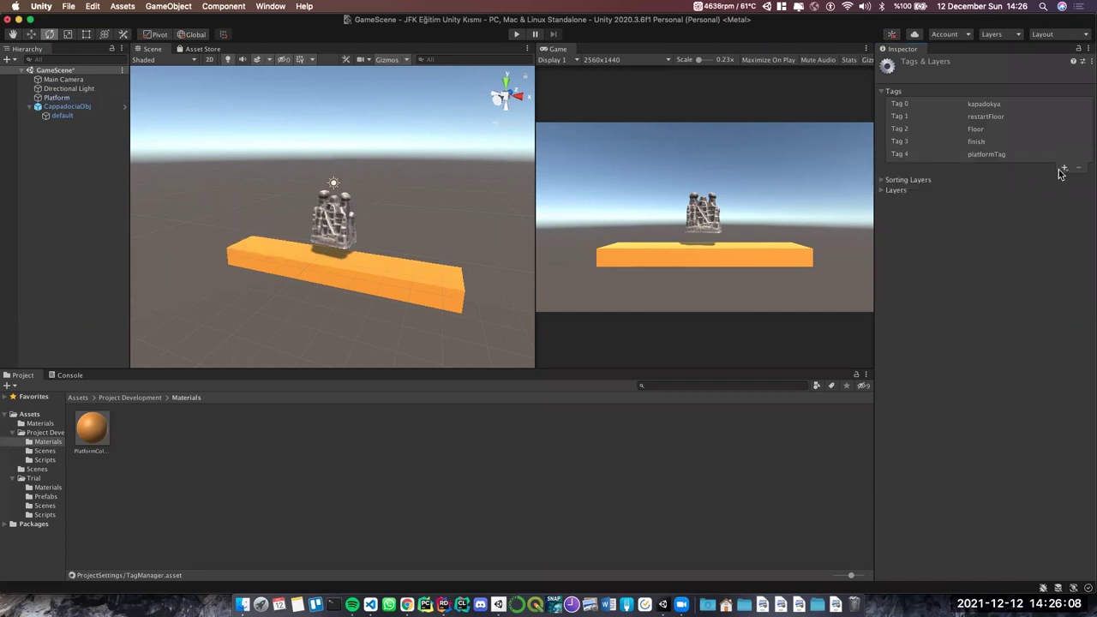
# Set the Platform object's Tag to platformTag
pyautogui.click(56, 97)
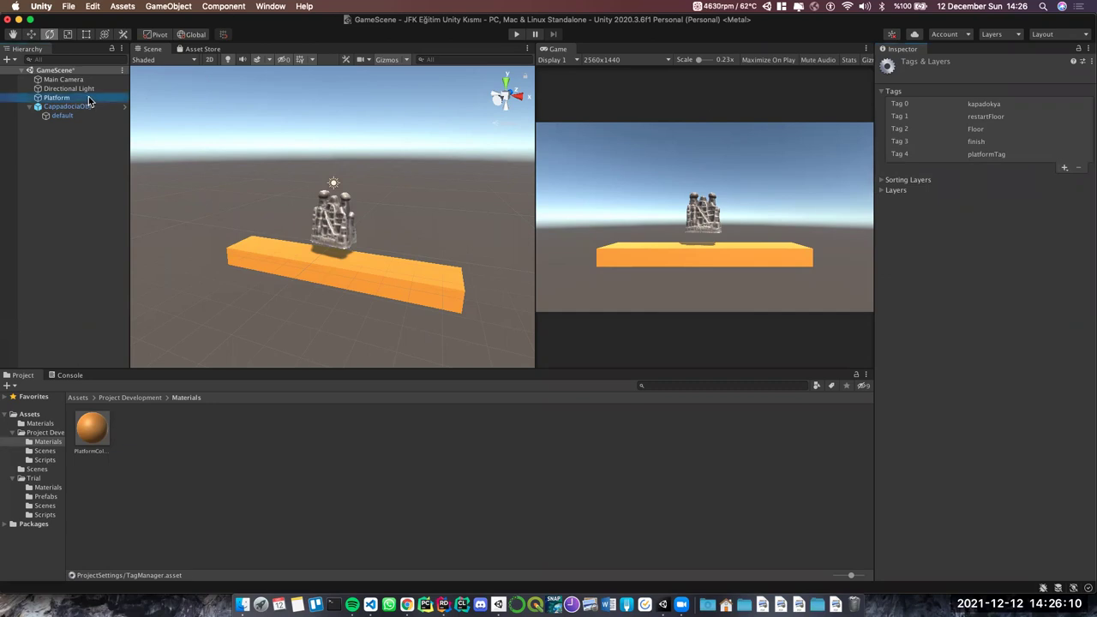
pyautogui.click(943, 78)
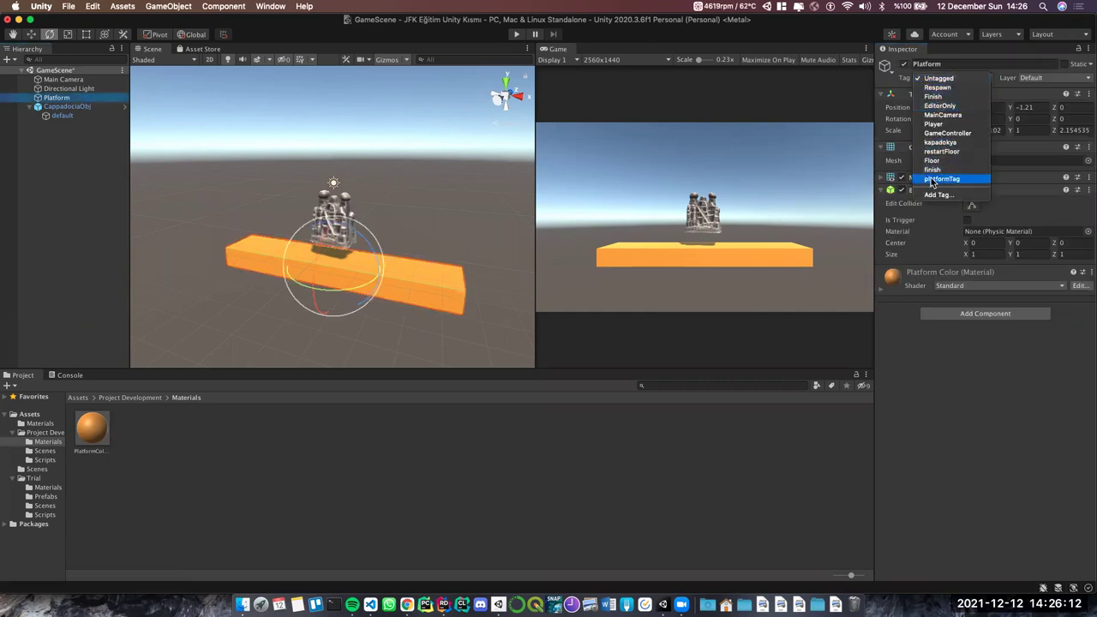
pyautogui.click(968, 185)
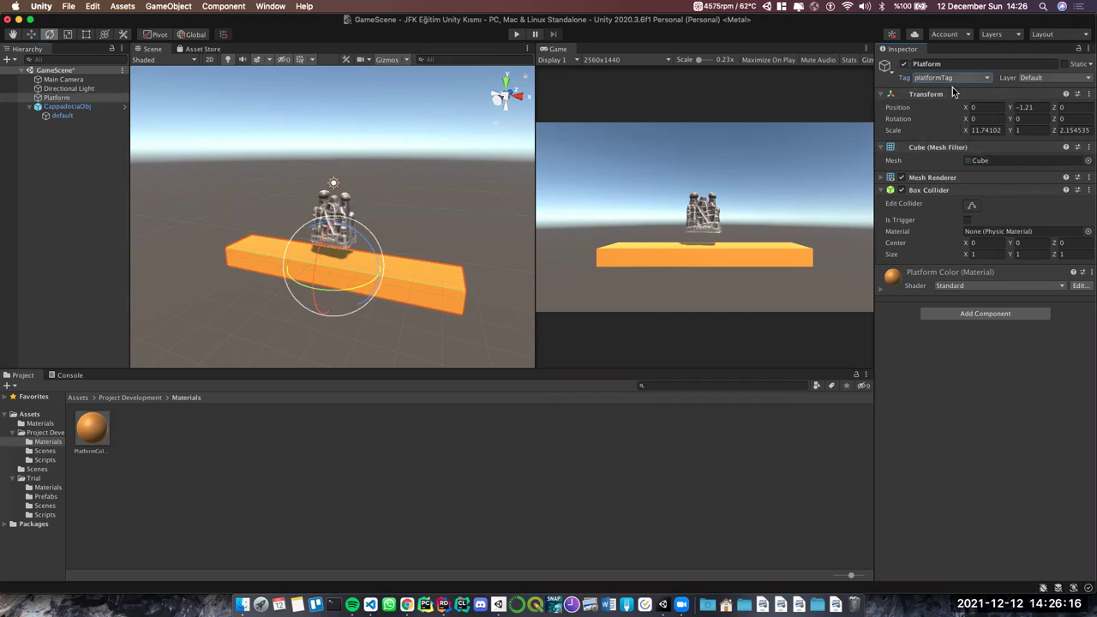
# Return to the ObjMovement script in Rider
pyautogui.scroll(2, 441, 300)
pyautogui.scroll(3, 438, 299)
pyautogui.scroll(2, 436, 200)
pyautogui.scroll(3, 455, 231)
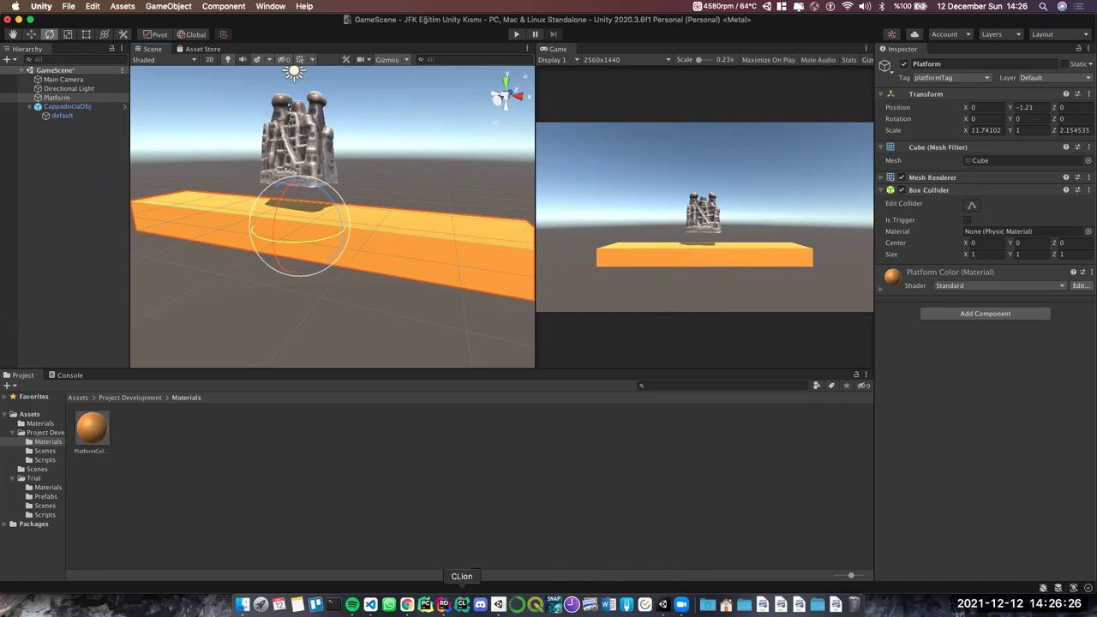
pyautogui.click(443, 604)
pyautogui.scroll(-2, 191, 432)
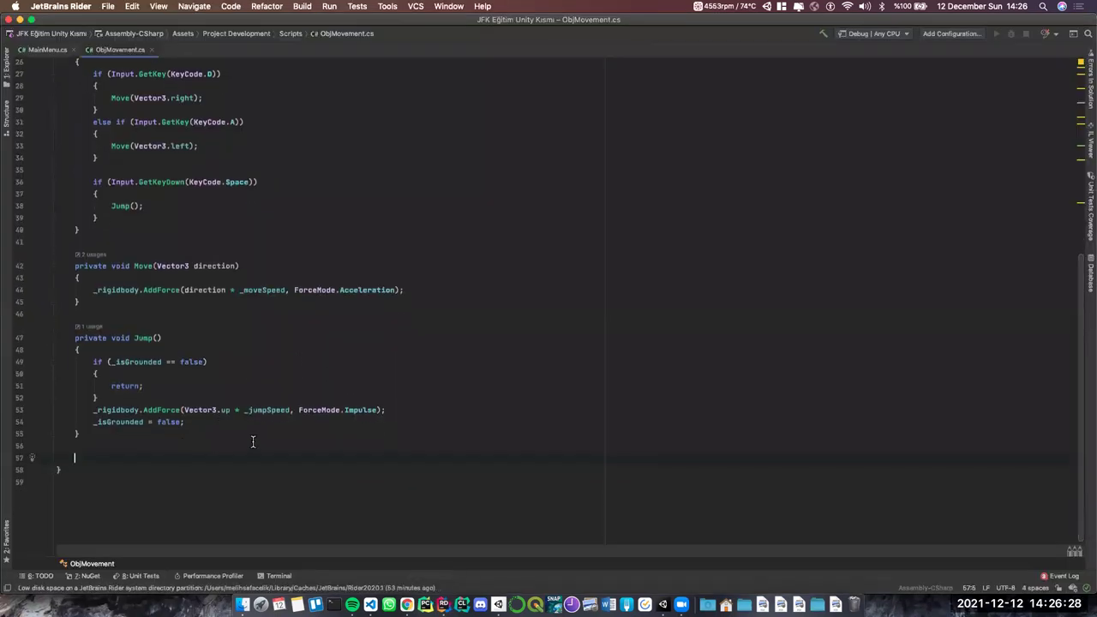
# Write an empty private void OnCollisionEnter(Collision other) method in ObjMovement
pyautogui.write('private void OnCollisionEnter')
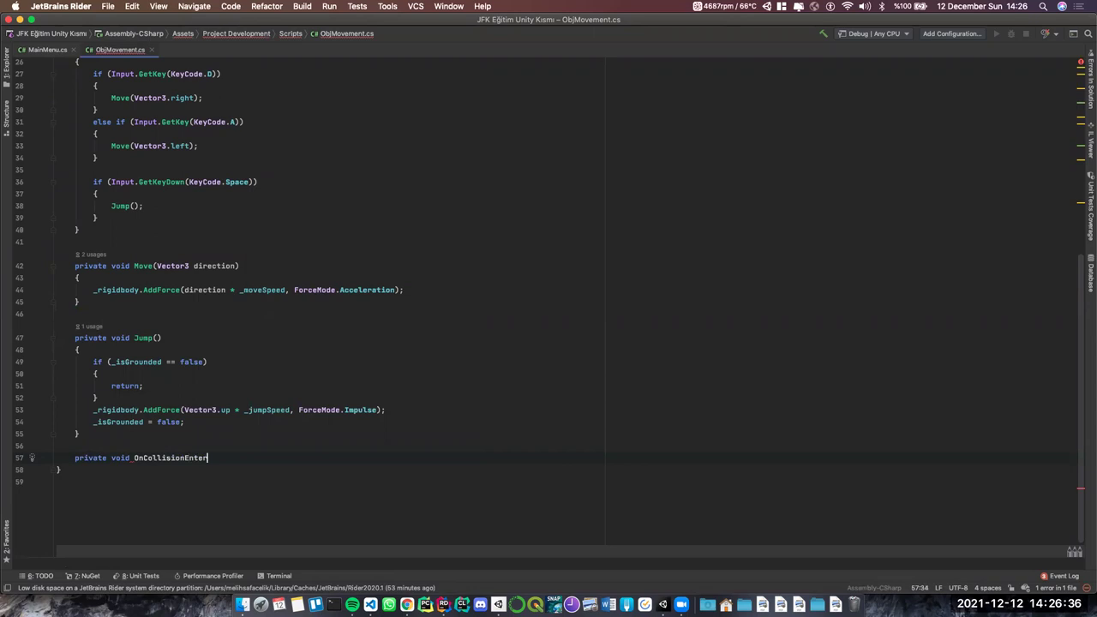
pyautogui.write('(){')
pyautogui.press('Return')
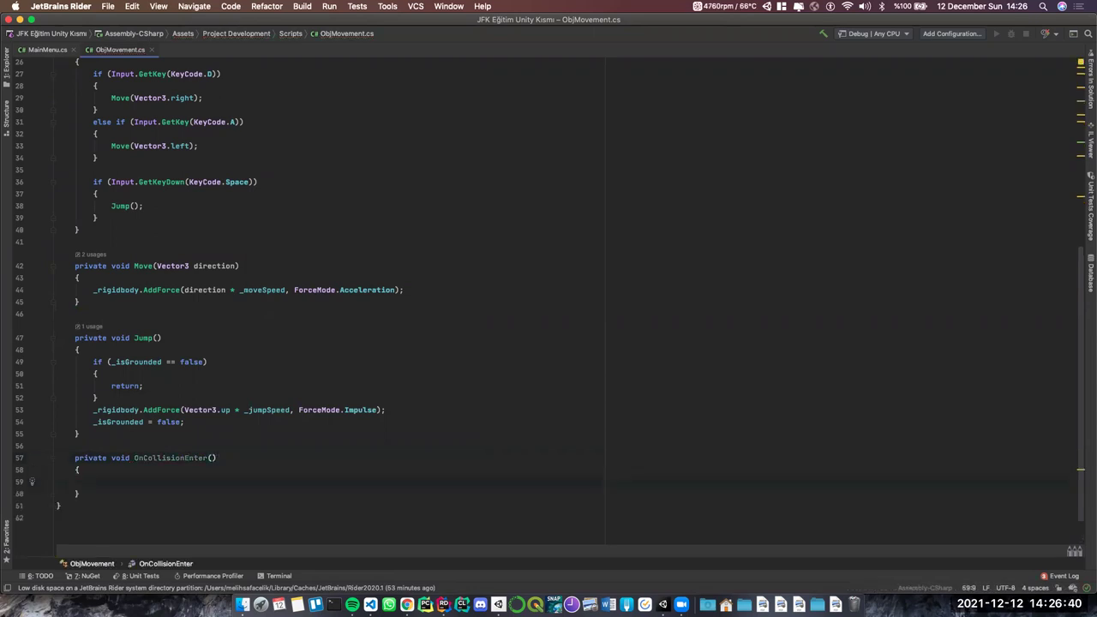
pyautogui.click(211, 457)
pyautogui.write('Coll')
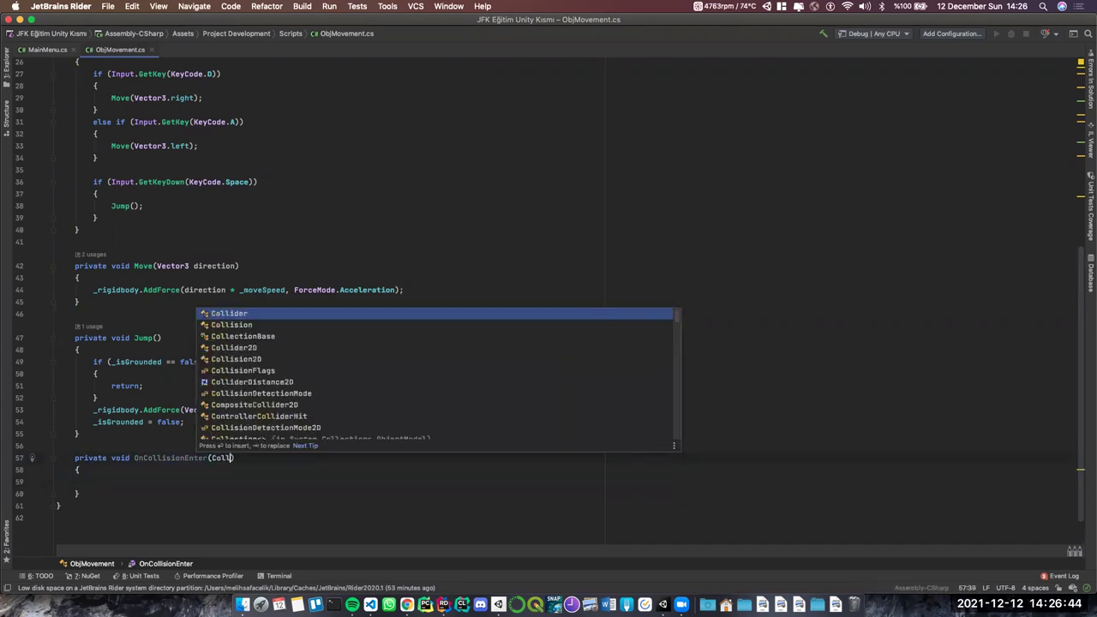
pyautogui.write('ision')
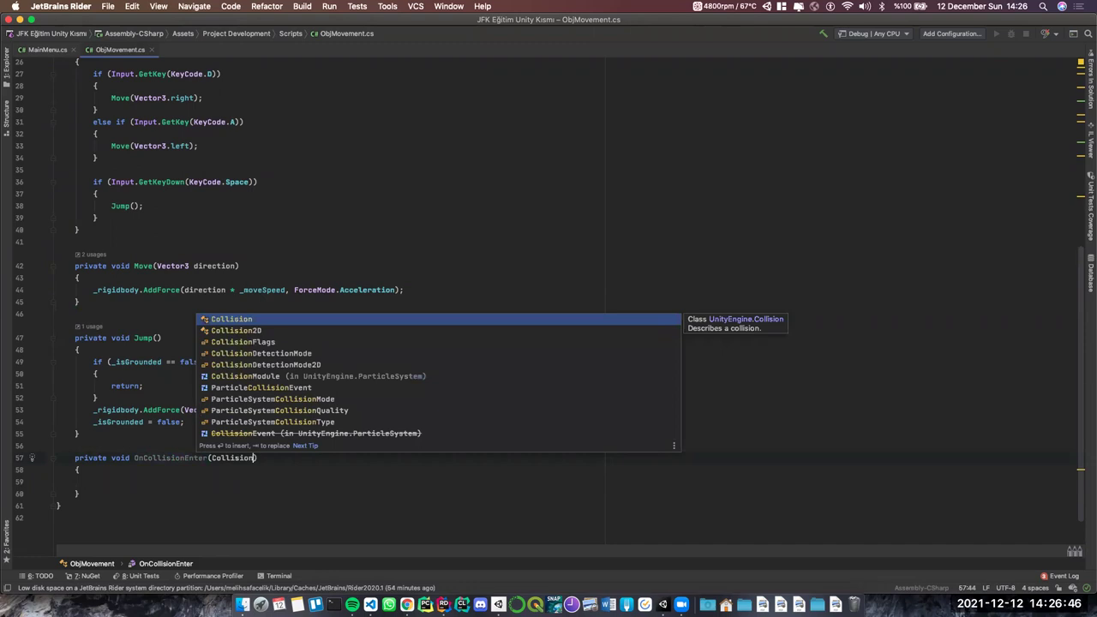
pyautogui.press('Return')
pyautogui.write('other')
pyautogui.click(92, 482)
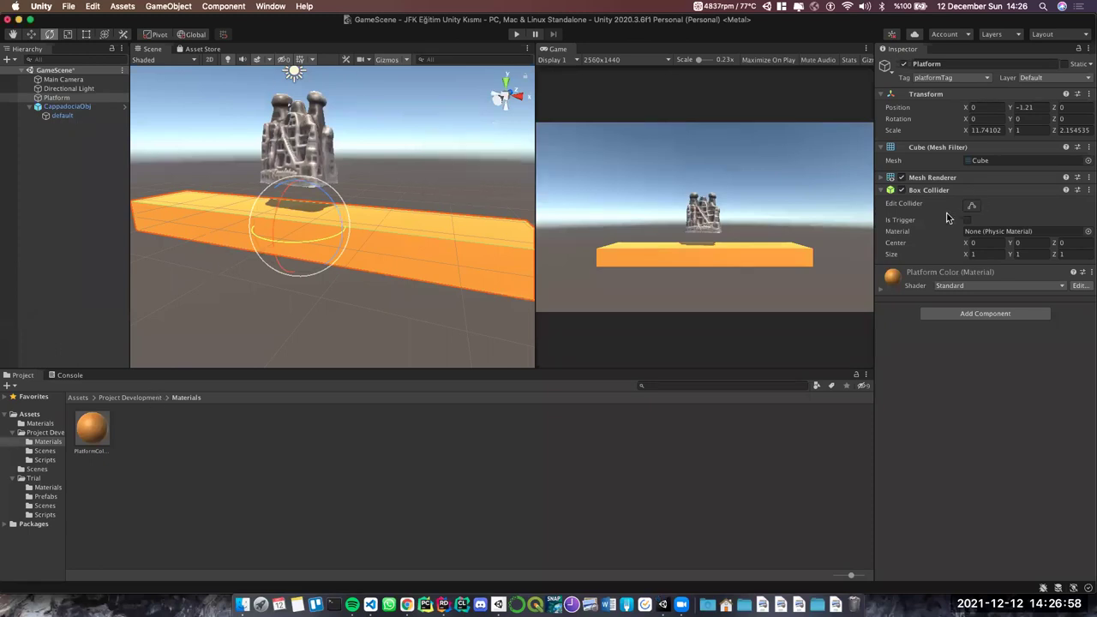
# Check CappadociaObj's tag and components in the Inspector, then return to ObjMovement.cs
pyautogui.click(99, 108)
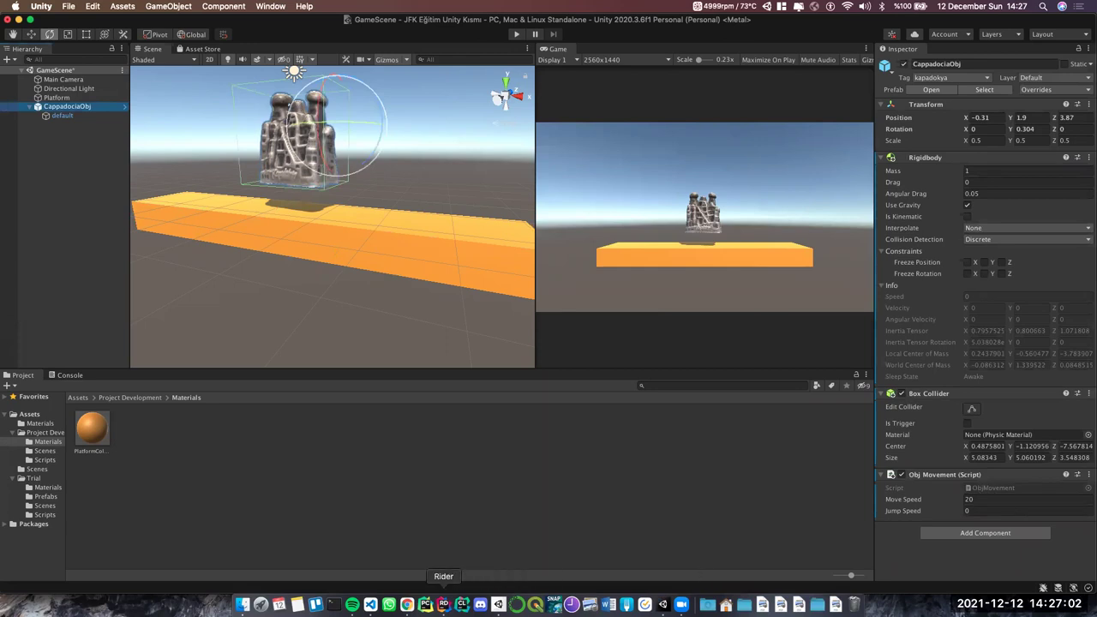
pyautogui.click(443, 604)
pyautogui.click(663, 604)
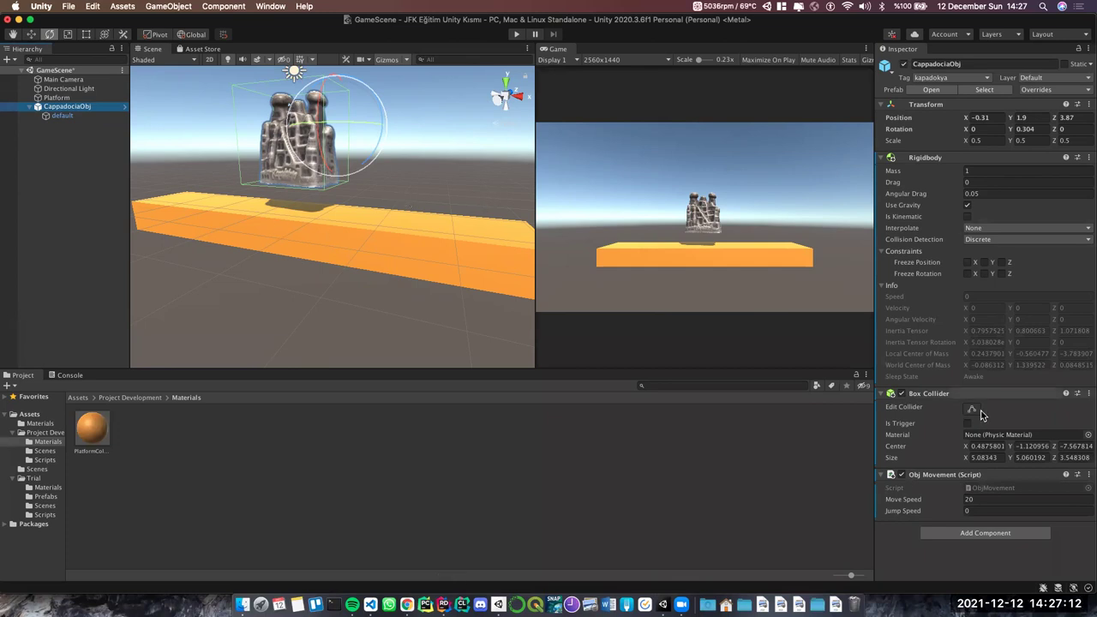
pyautogui.click(443, 604)
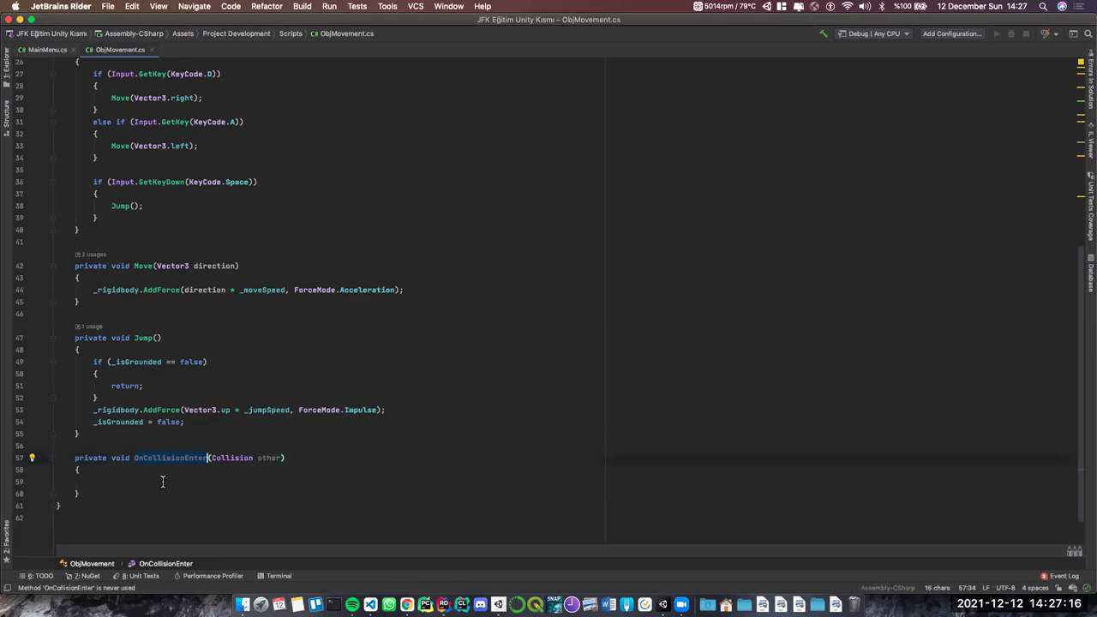
# Add blank lines after the method, then delete a stray OnCollisionStay stub
pyautogui.press('Down')
pyautogui.press('Return')
pyautogui.press('Return')
pyautogui.write('OnCollisionExi')
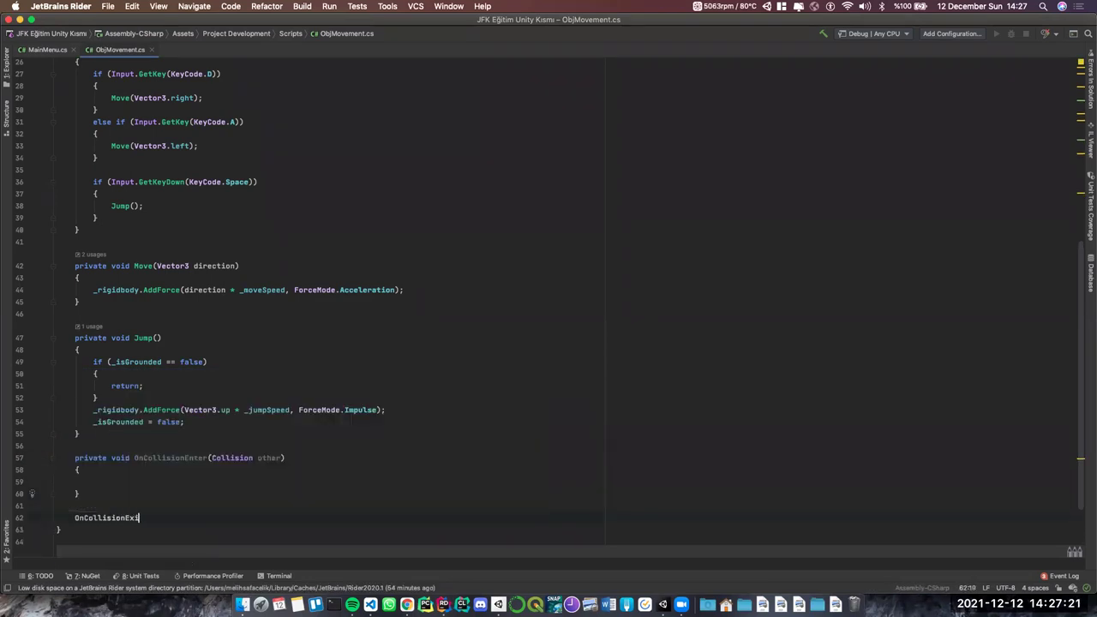
pyautogui.press('BackSpace')
pyautogui.press('BackSpace')
pyautogui.write('Stay')
pyautogui.hotkey('alt', 'BackSpace')
pyautogui.click(138, 476)
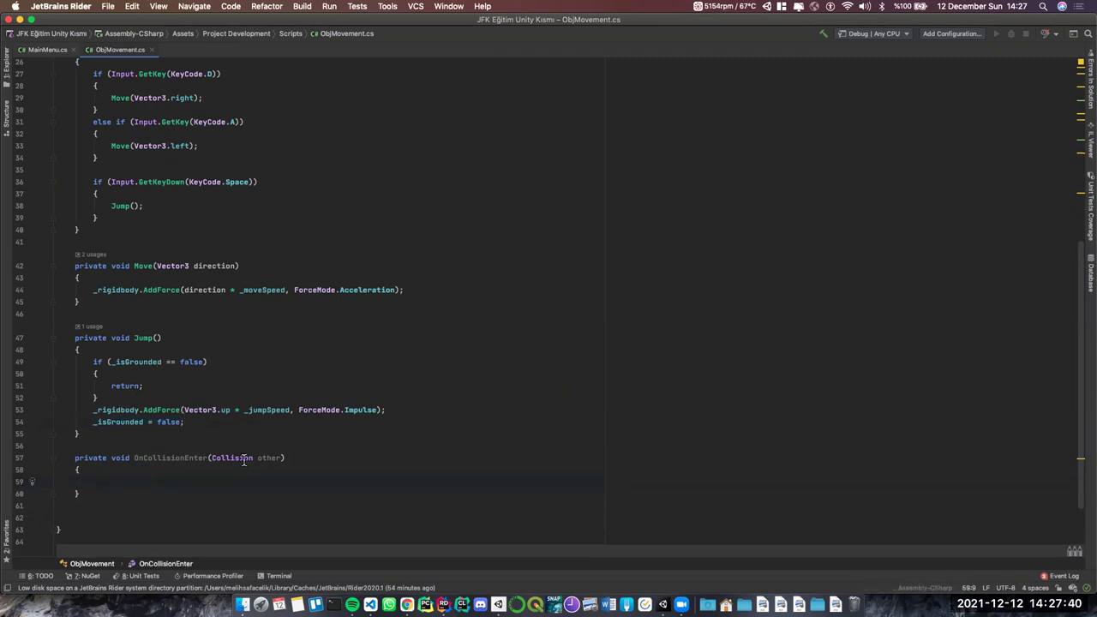
# Add an if block setting _isGrounded = true when other.transform.tag == "platformTag"
pyautogui.write('if')
pyautogui.press('Tab')
pyautogui.write('other.transform')
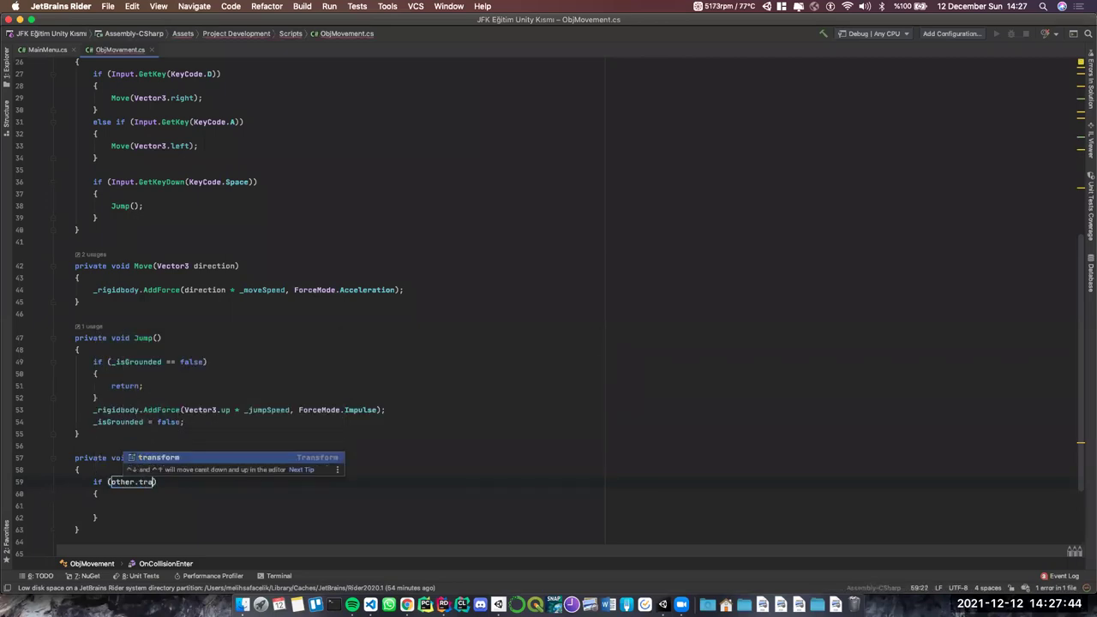
pyautogui.write('.tag == ')
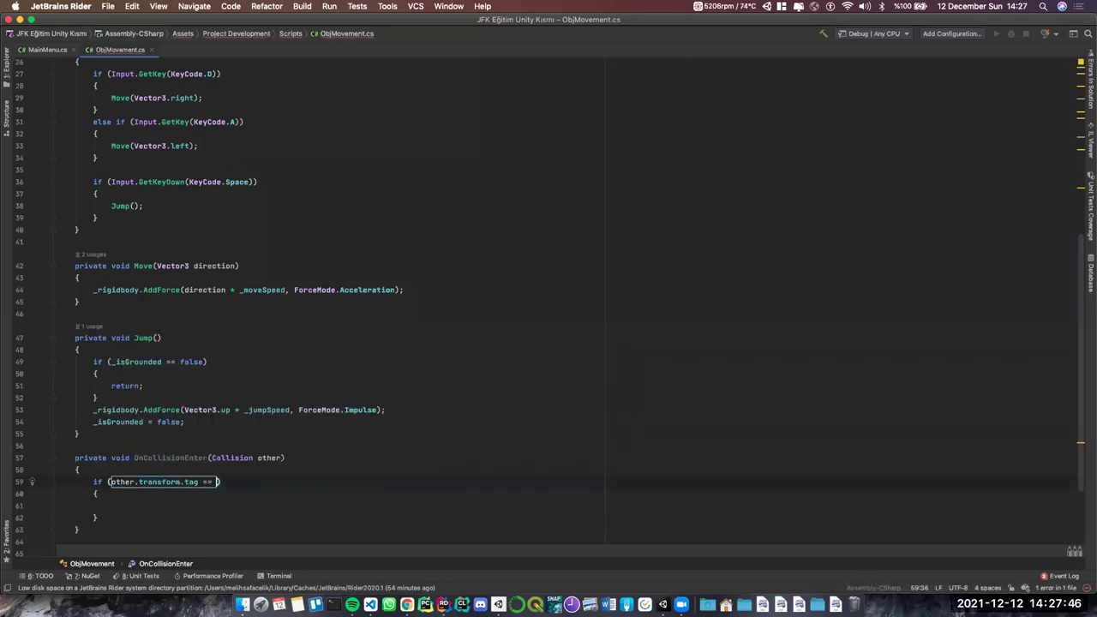
pyautogui.write('"')
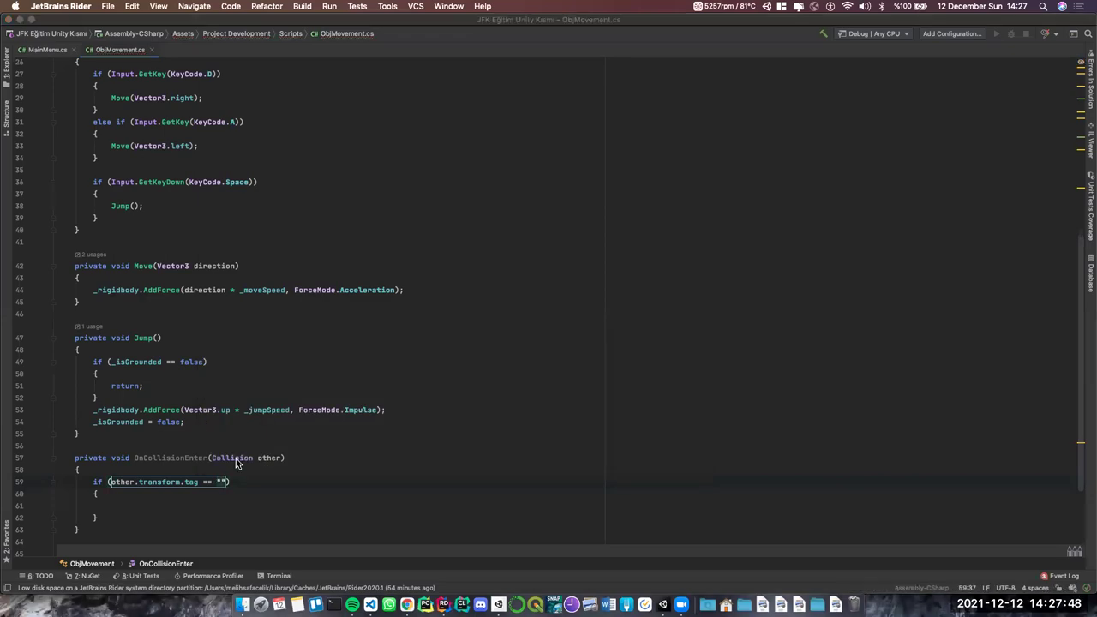
pyautogui.press('super+Tab')
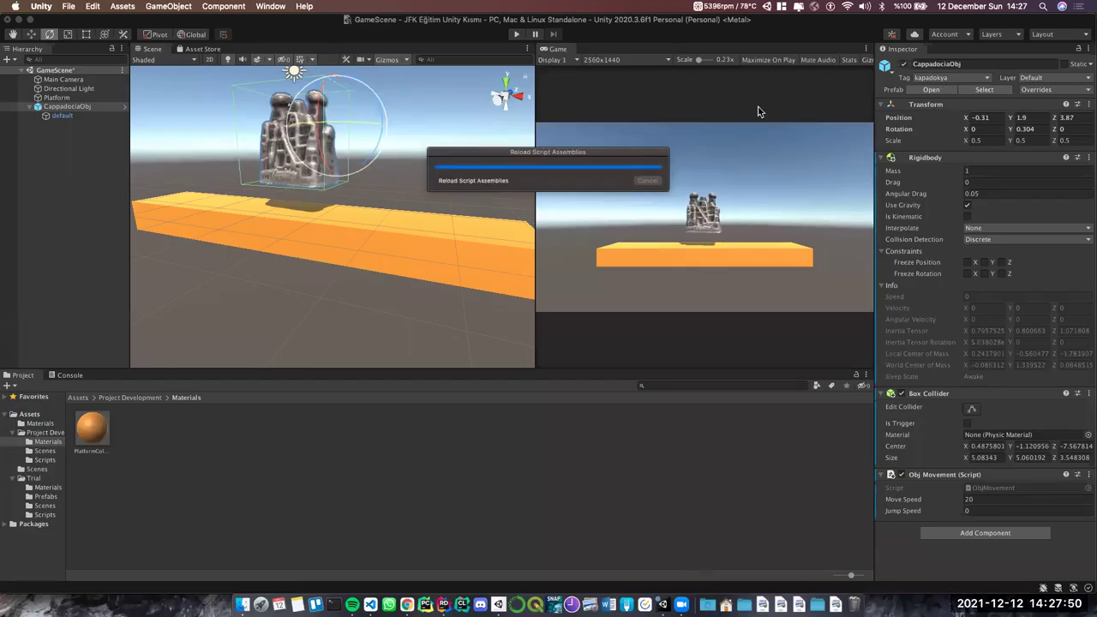
pyautogui.click(64, 97)
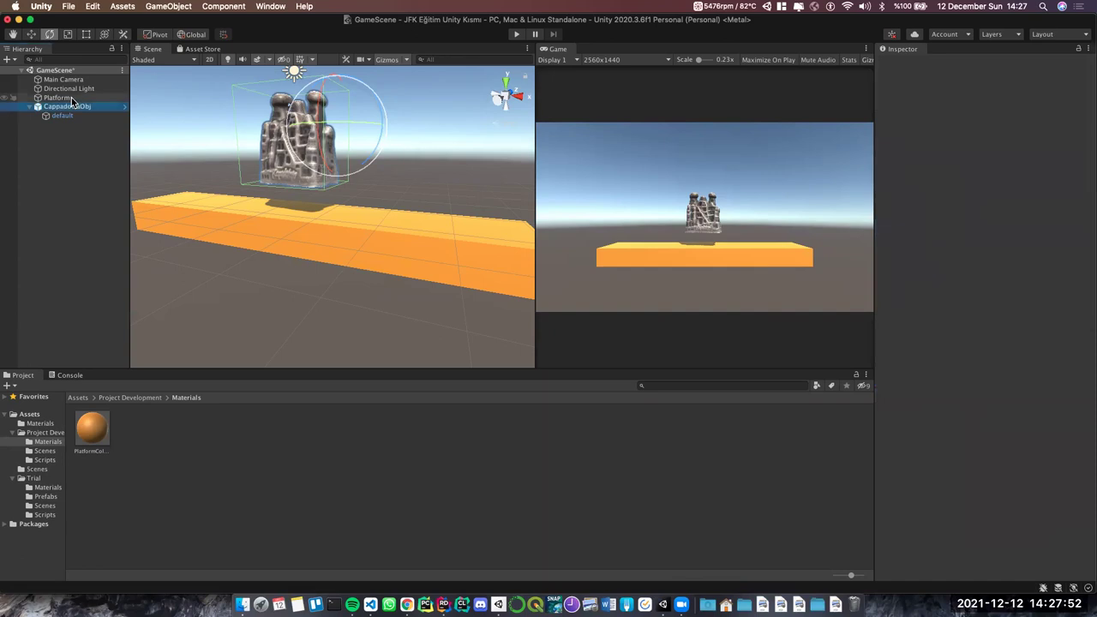
pyautogui.press('super+Tab')
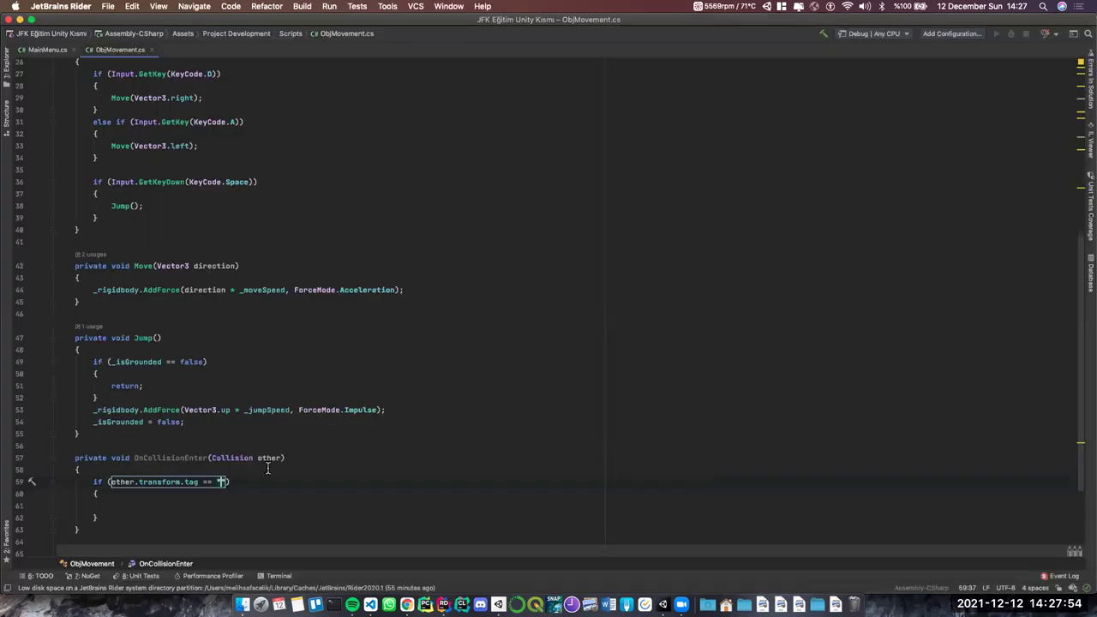
pyautogui.write('platformTag')
pyautogui.click(110, 506)
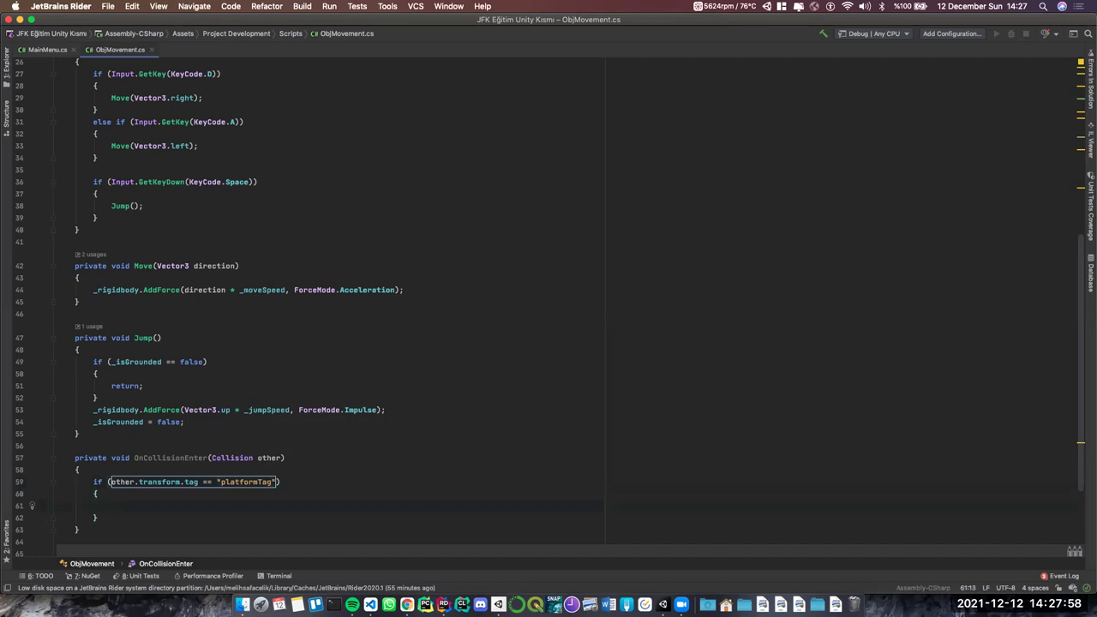
pyautogui.write('_isGrounded')
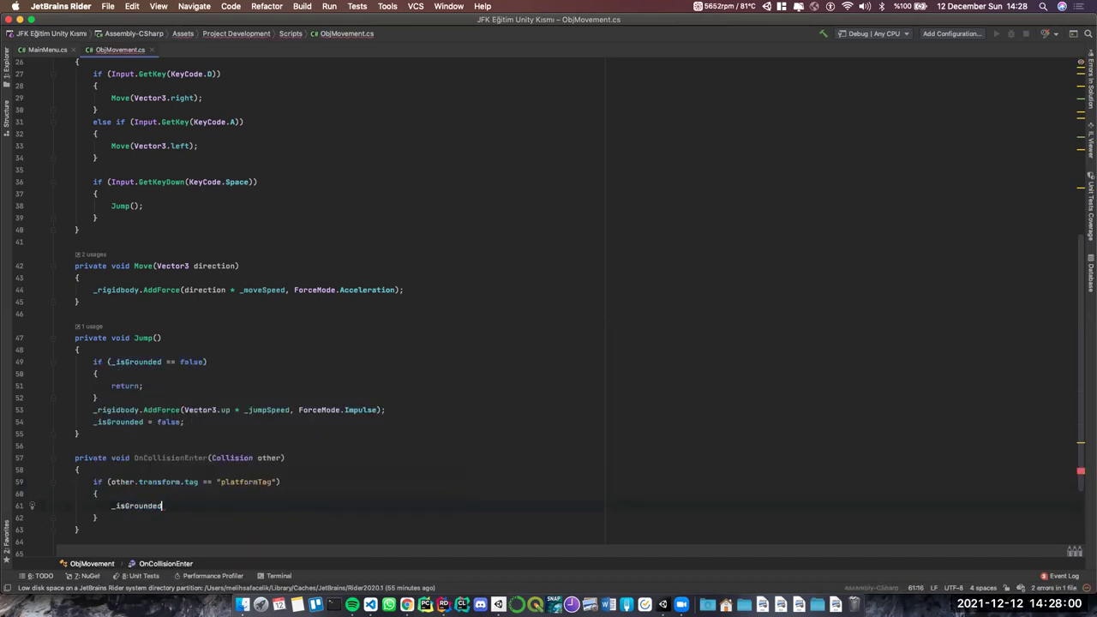
pyautogui.write(' = tr')
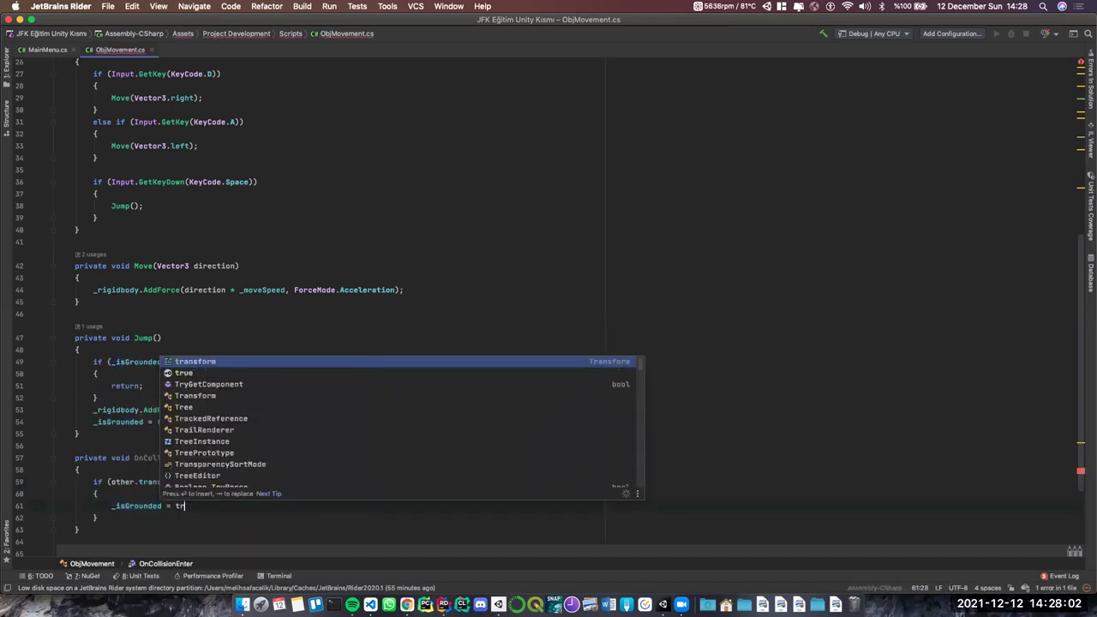
pyautogui.write('ue;')
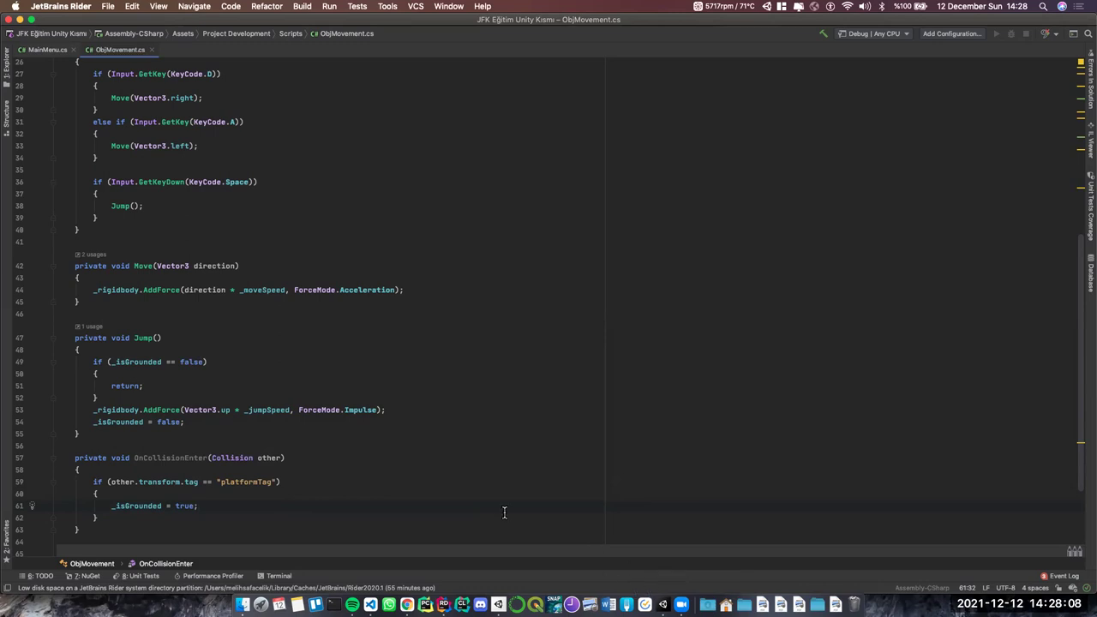
# Review the new check and Jump's _isGrounded and AddForce code, then return to Unity
pyautogui.moveTo(221, 482); pyautogui.dragTo(272, 482)
pyautogui.click(272, 482)
pyautogui.moveTo(110, 482)
pyautogui.mouseDown()
pyautogui.moveTo(185, 481)
pyautogui.moveTo(206, 457)
pyautogui.mouseUp()
pyautogui.moveTo(111, 505); pyautogui.dragTo(200, 506)
pyautogui.click(201, 506)
pyautogui.click(124, 361)
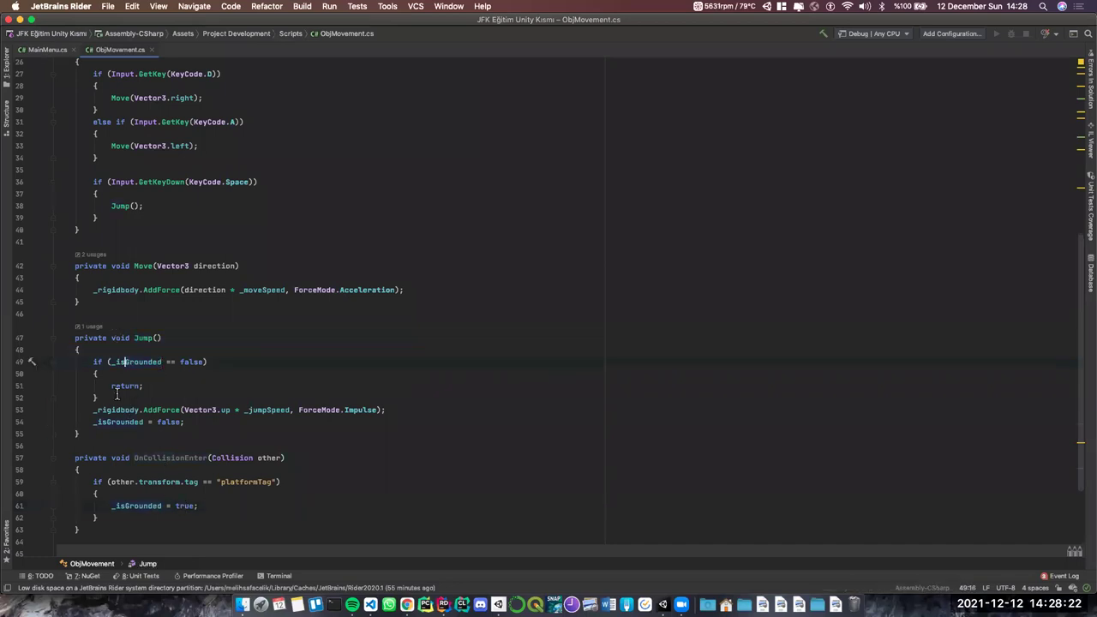
pyautogui.moveTo(95, 412); pyautogui.dragTo(180, 411)
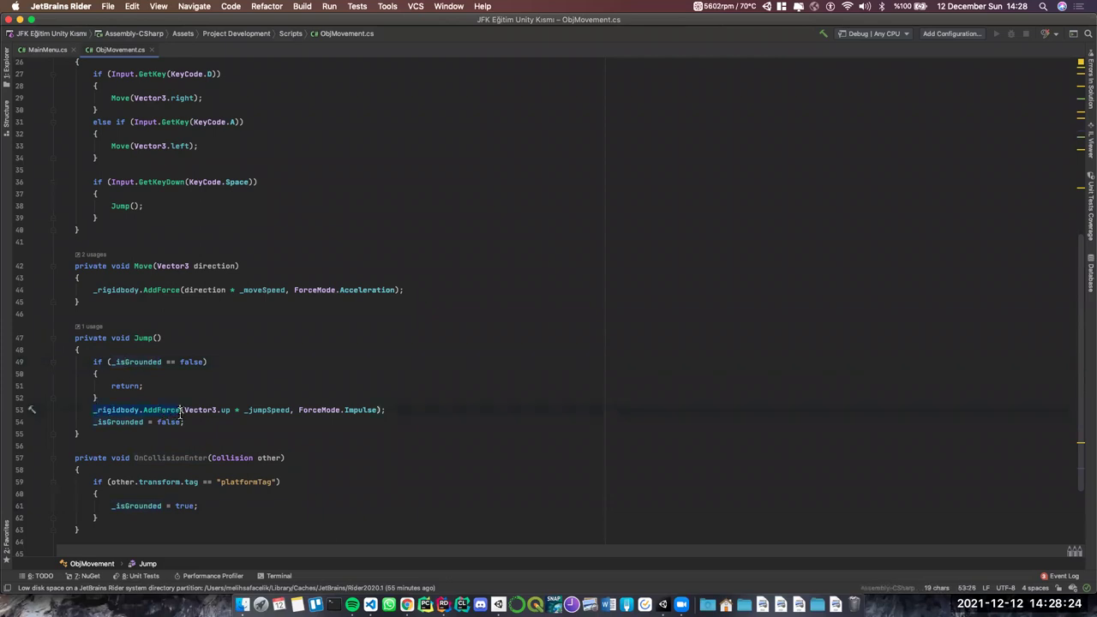
pyautogui.click(116, 361)
pyautogui.click(193, 361)
pyautogui.click(186, 421)
pyautogui.click(662, 604)
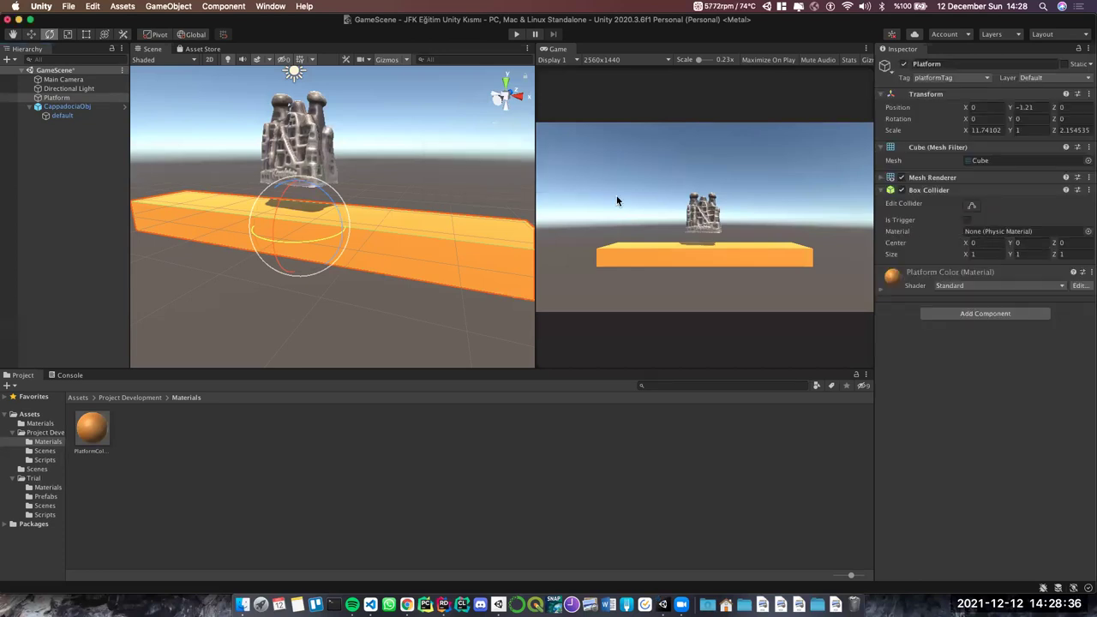
# Set CappadociaObj's Obj Movement Jump Speed to 5
pyautogui.click(81, 107)
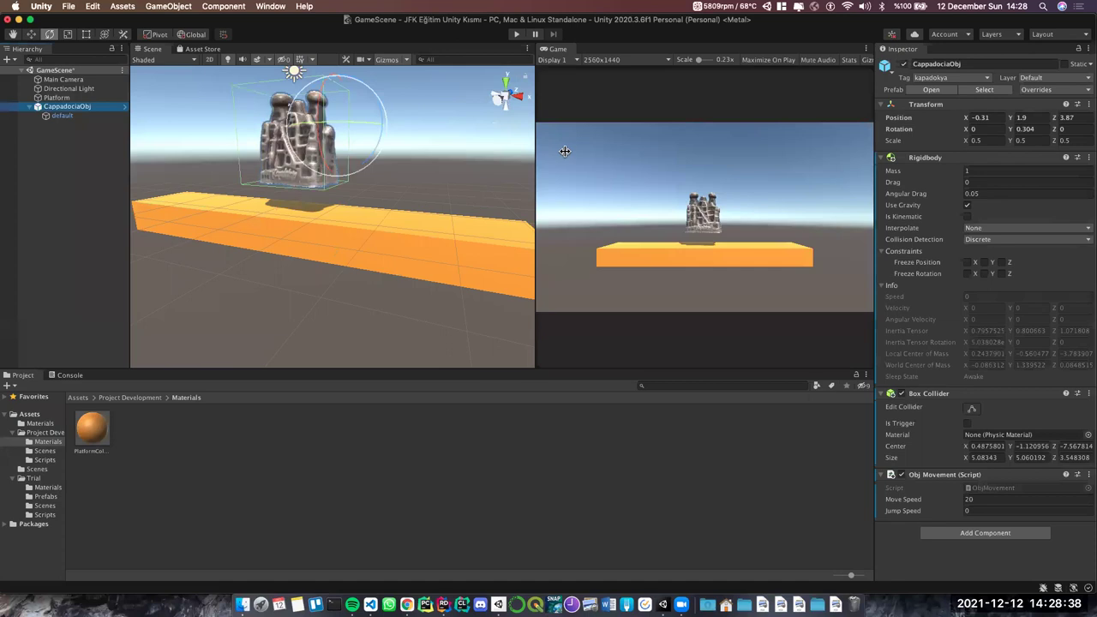
pyautogui.click(987, 510)
pyautogui.write('10')
pyautogui.press('BackSpace')
pyautogui.write('5')
pyautogui.click(946, 553)
# Test the jump in play mode with Space, then stop play mode
pyautogui.click(517, 36)
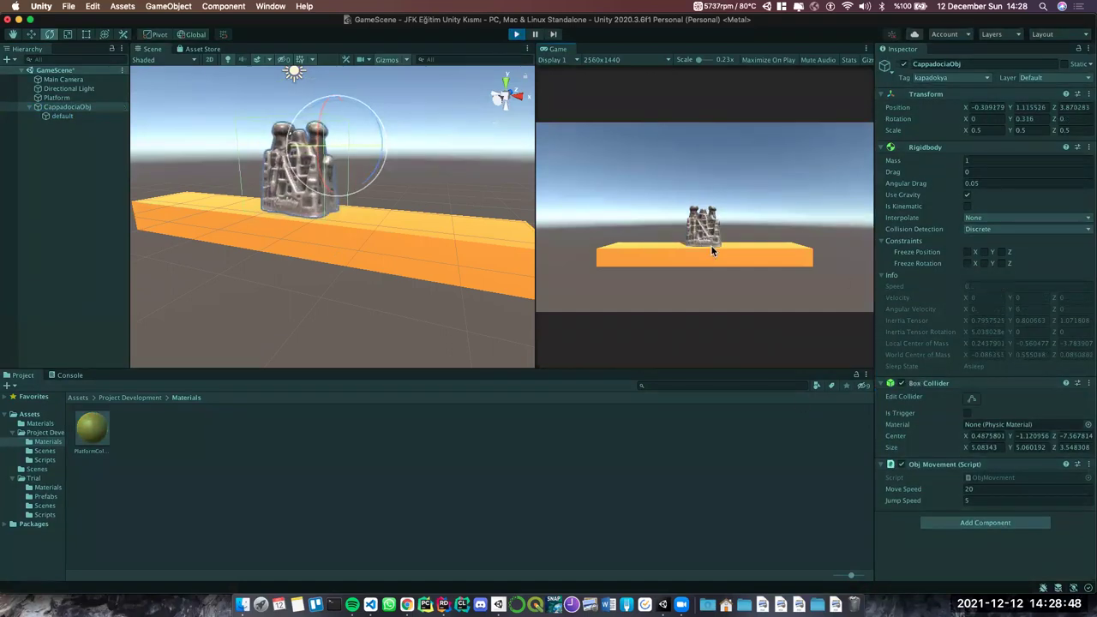
pyautogui.press('space')
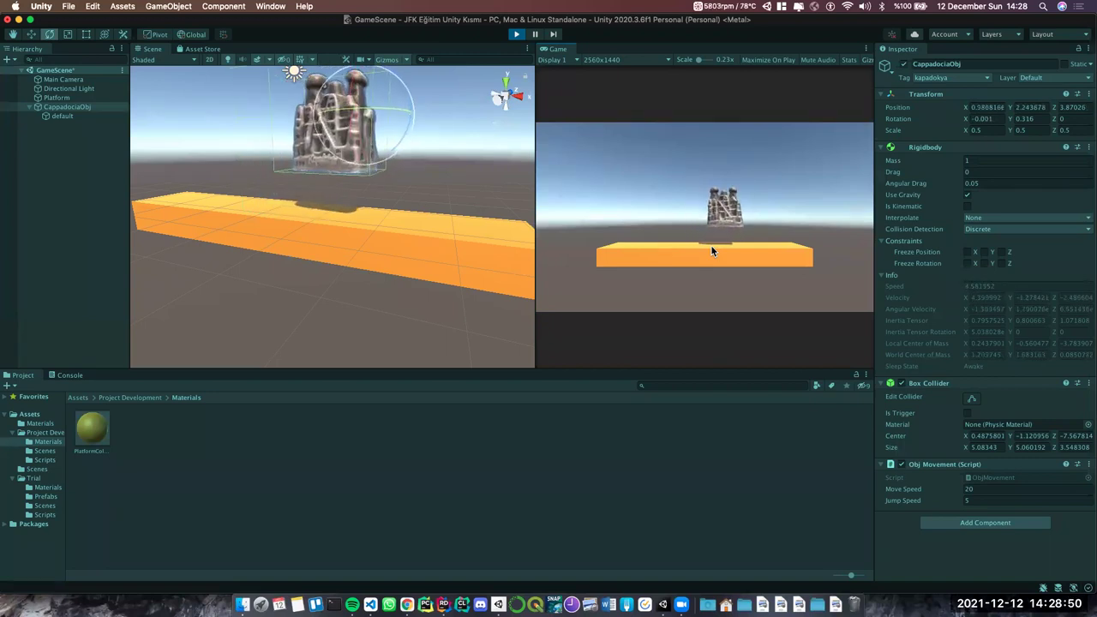
pyautogui.press('space')
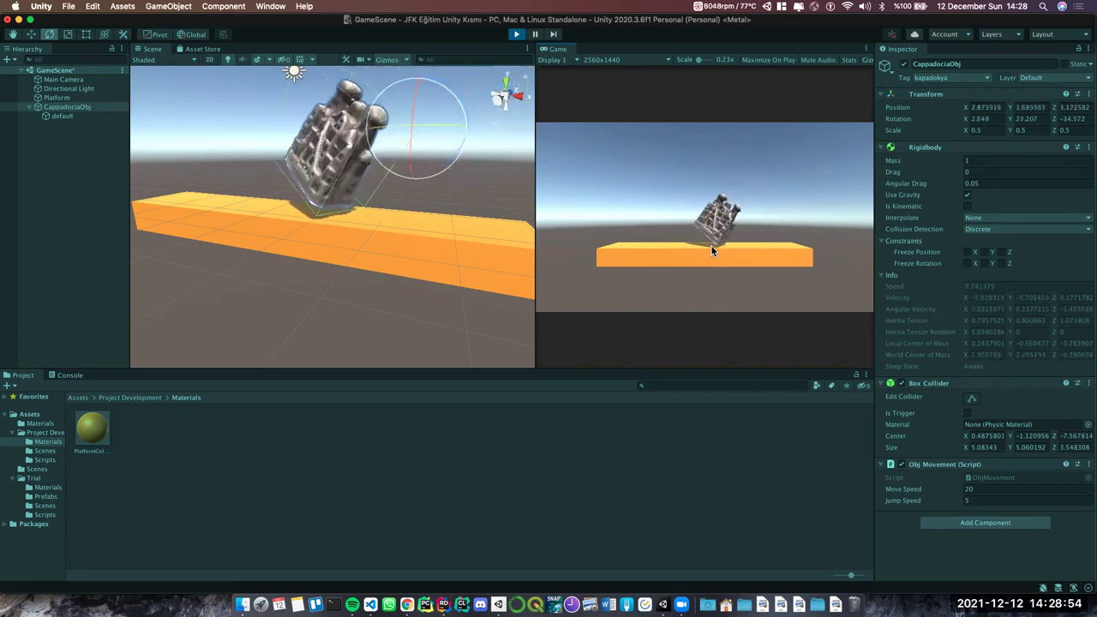
pyautogui.press('space')
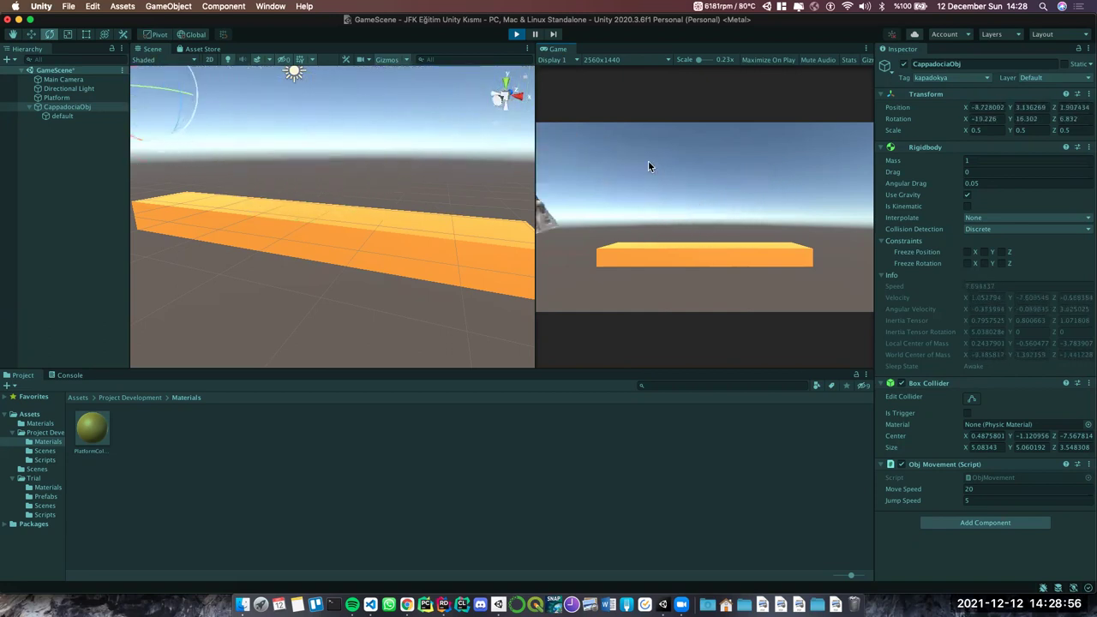
pyautogui.click(516, 36)
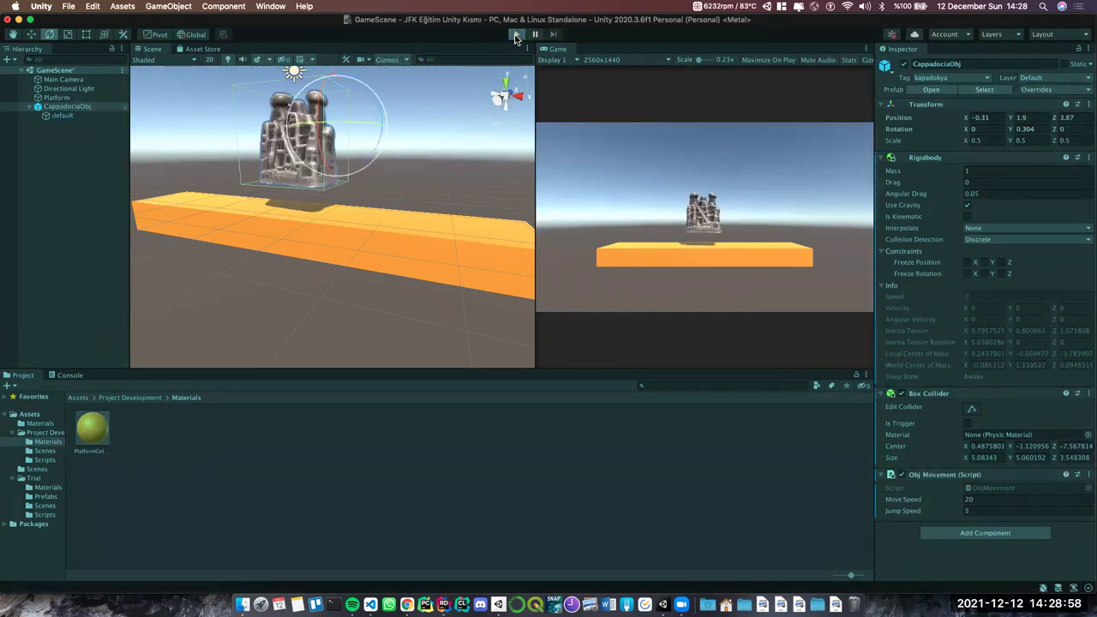
pyautogui.click(516, 36)
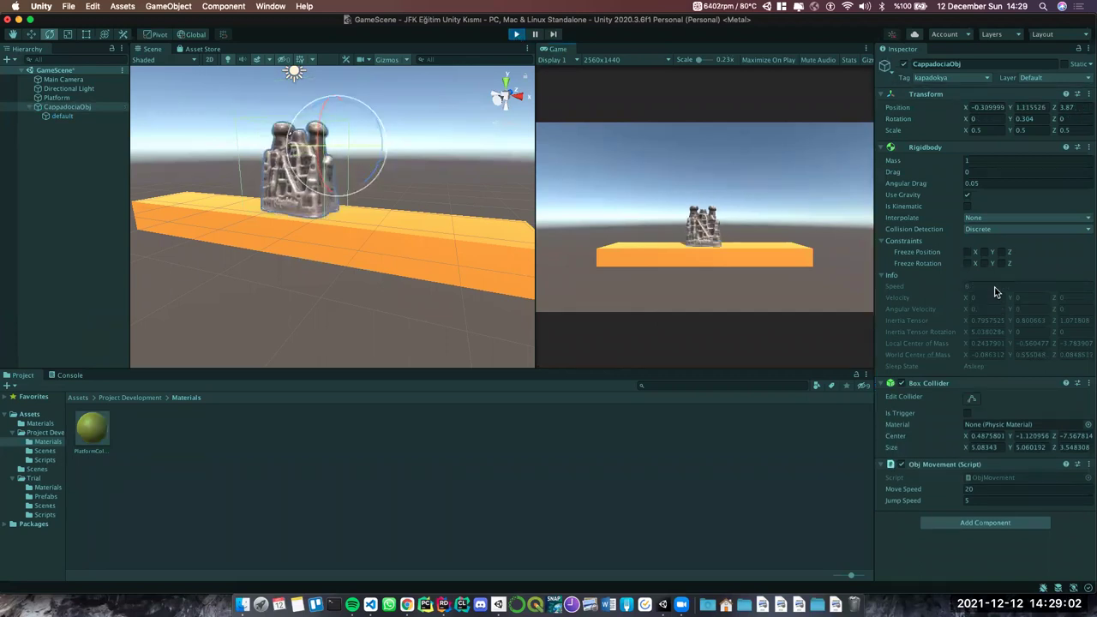
pyautogui.press('super+p')
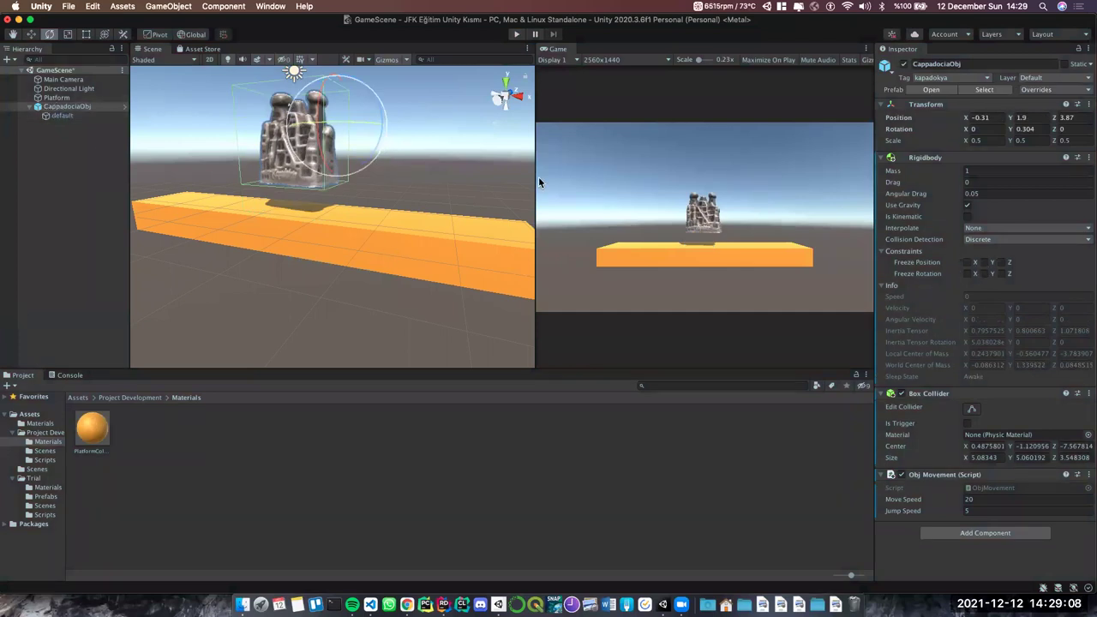
# Tick Freeze Position Z and Freeze Rotation X, Y, Z on CappadociaObj's Rigidbody, then enter play mode
pyautogui.scroll(-3, 403, 162)
pyautogui.keyDown('alt'); pyautogui.moveTo(397, 160); pyautogui.dragTo(382, 191); pyautogui.keyUp('alt')
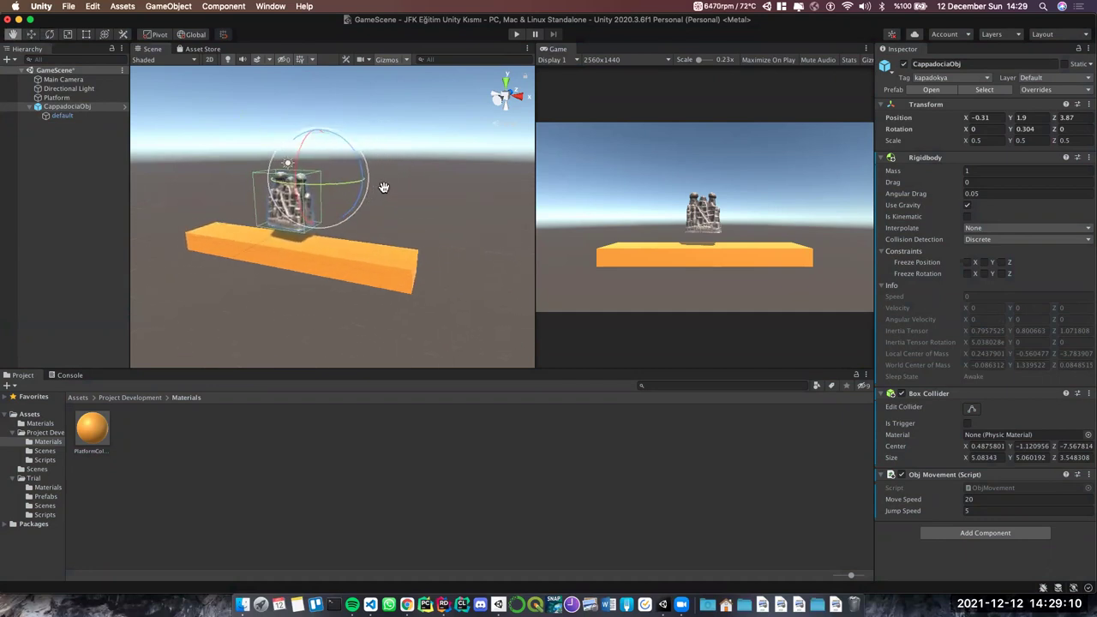
pyautogui.click(1000, 263)
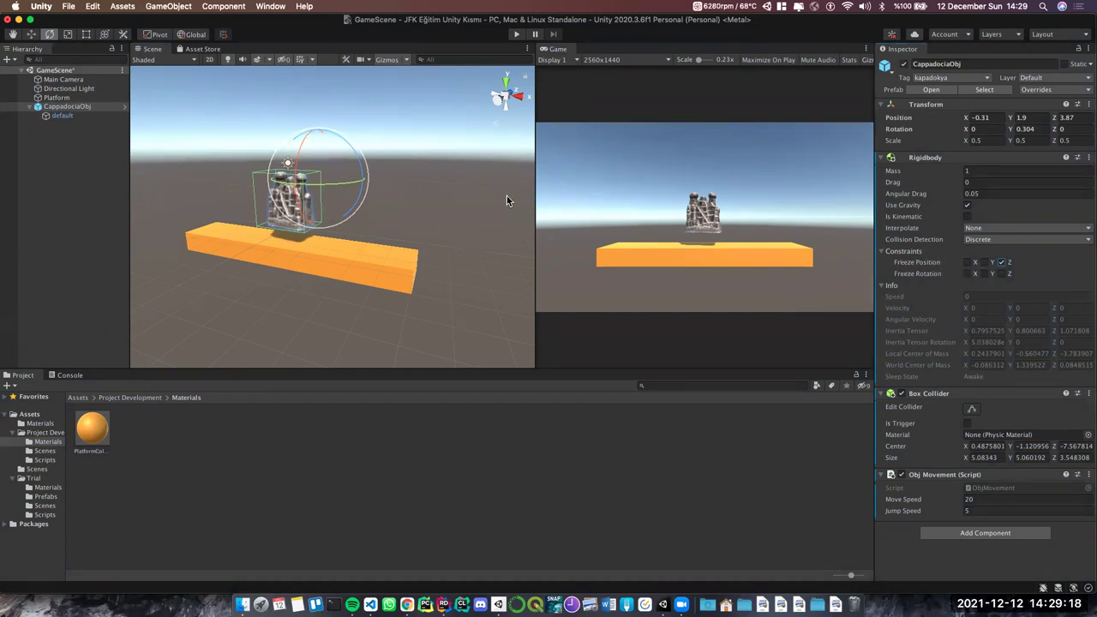
pyautogui.click(1001, 274)
pyautogui.click(984, 274)
pyautogui.click(967, 274)
pyautogui.click(516, 35)
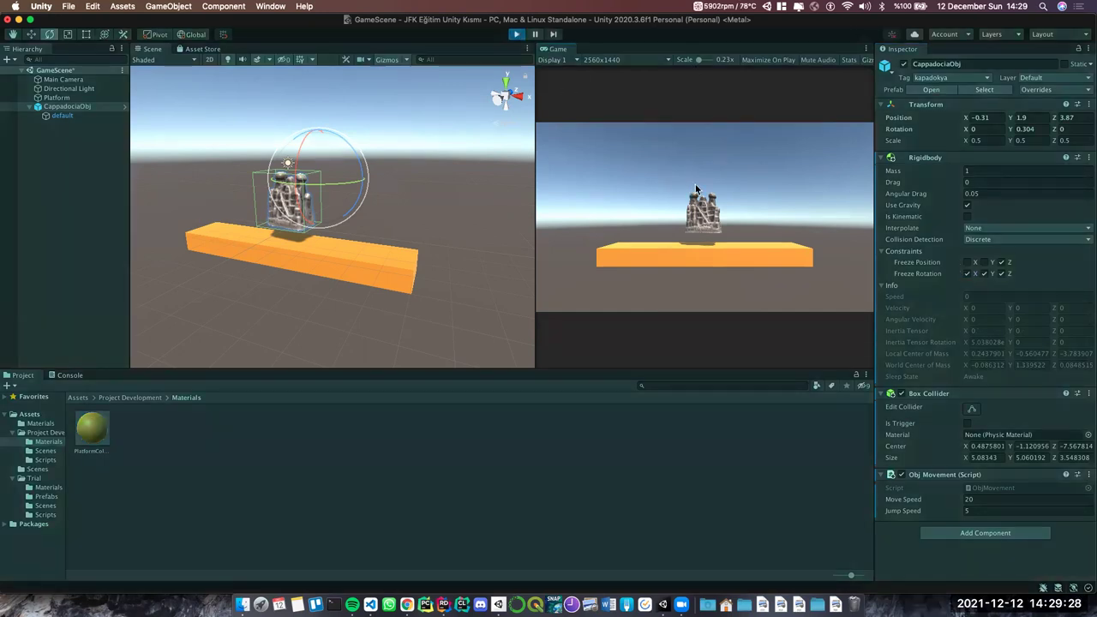
# Move the castle left and right with the arrow keys and jump with Space across the platform
pyautogui.press('Right')
pyautogui.press('Left')
pyautogui.press('space')
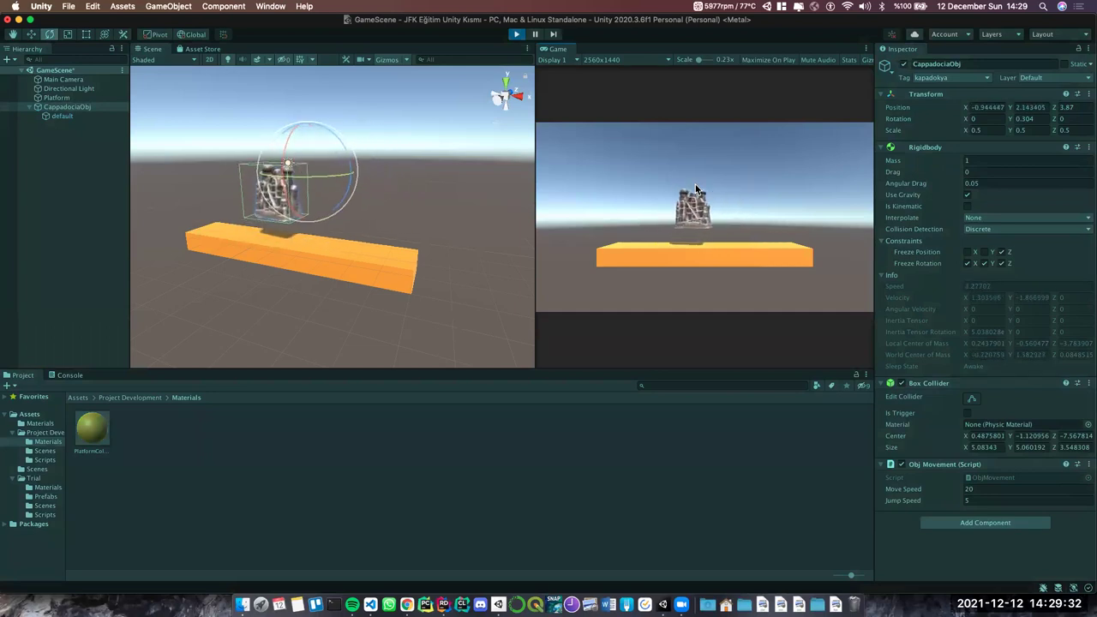
pyautogui.press('Right')
pyautogui.press('space')
pyautogui.press('Left')
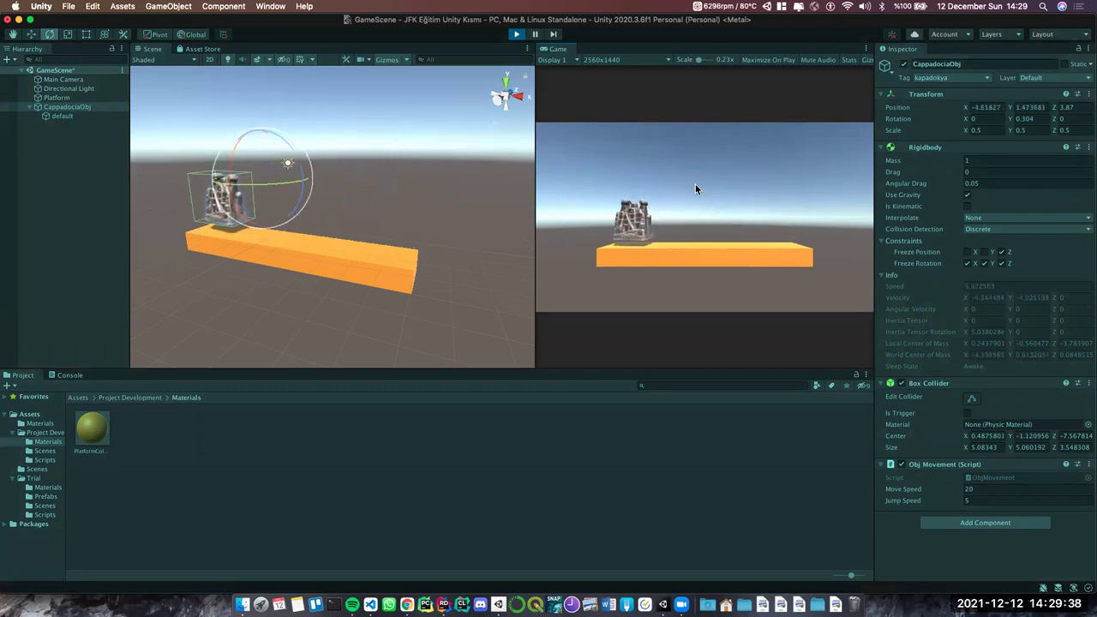
pyautogui.press('space')
pyautogui.press('Right')
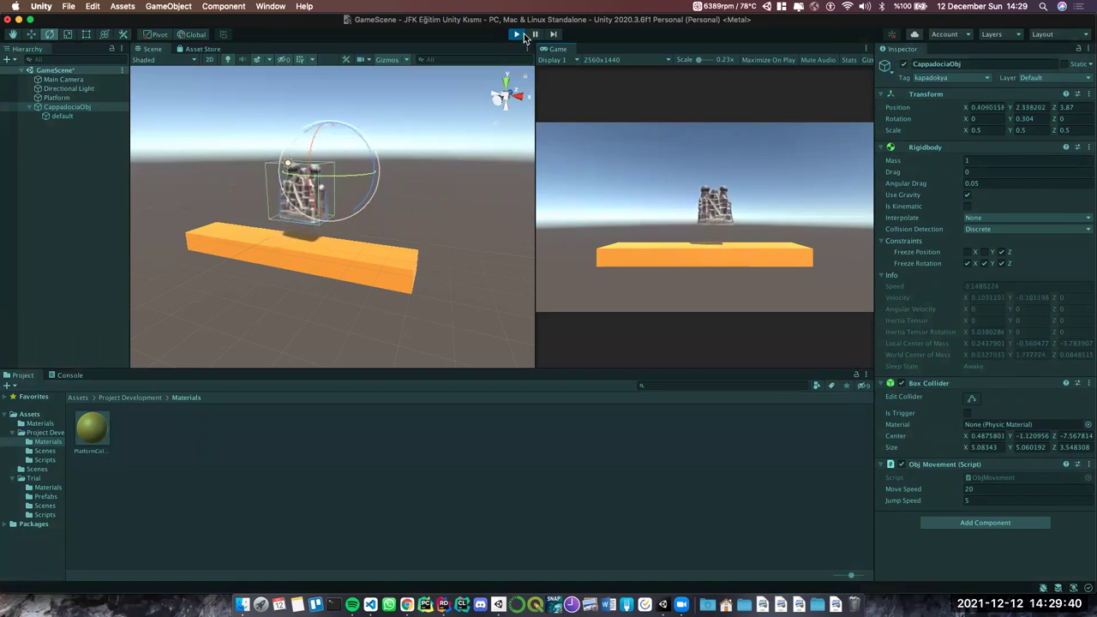
pyautogui.press('Left')
pyautogui.press('Right')
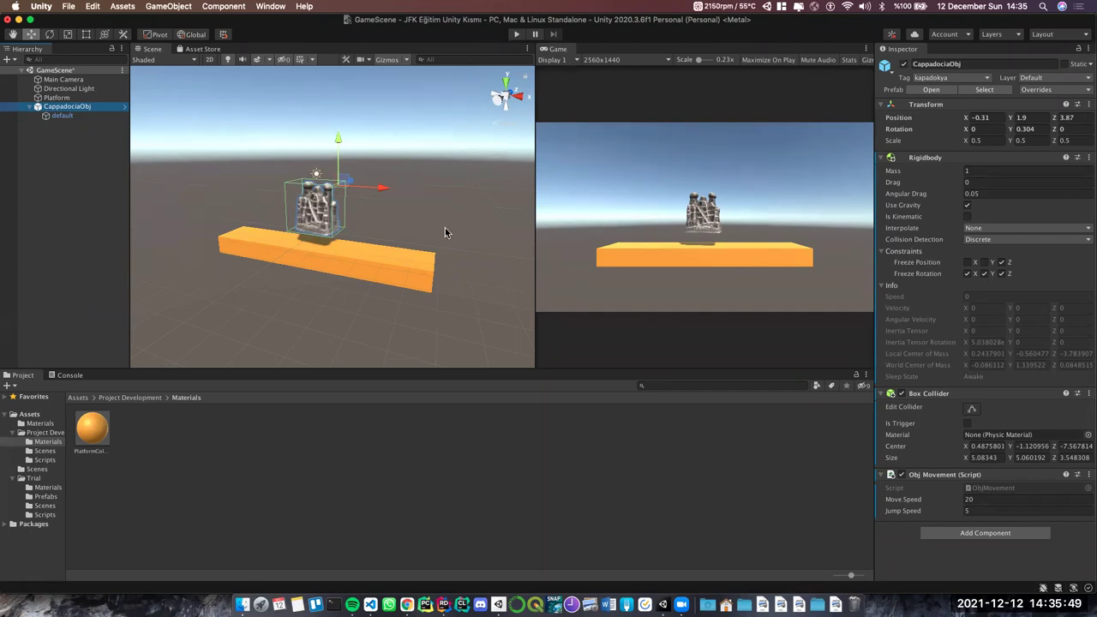
# Add a 3D Cube to the scene and drag it down to Y -10.6
pyautogui.scroll(-5, 314, 253)
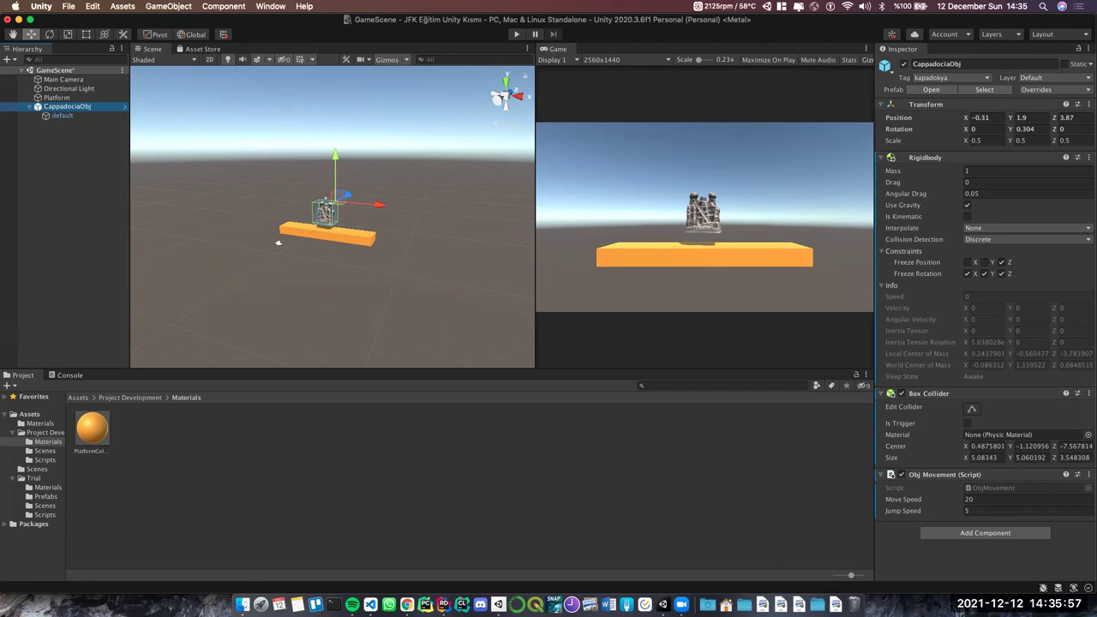
pyautogui.rightClick(48, 151)
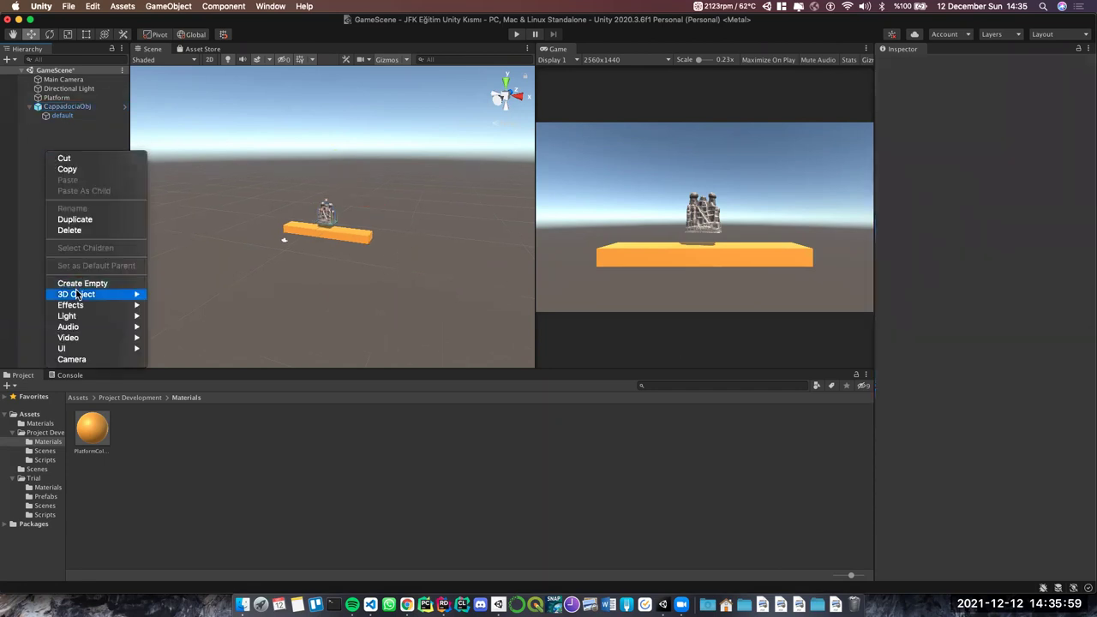
pyautogui.moveTo(78, 295)
pyautogui.click(197, 295)
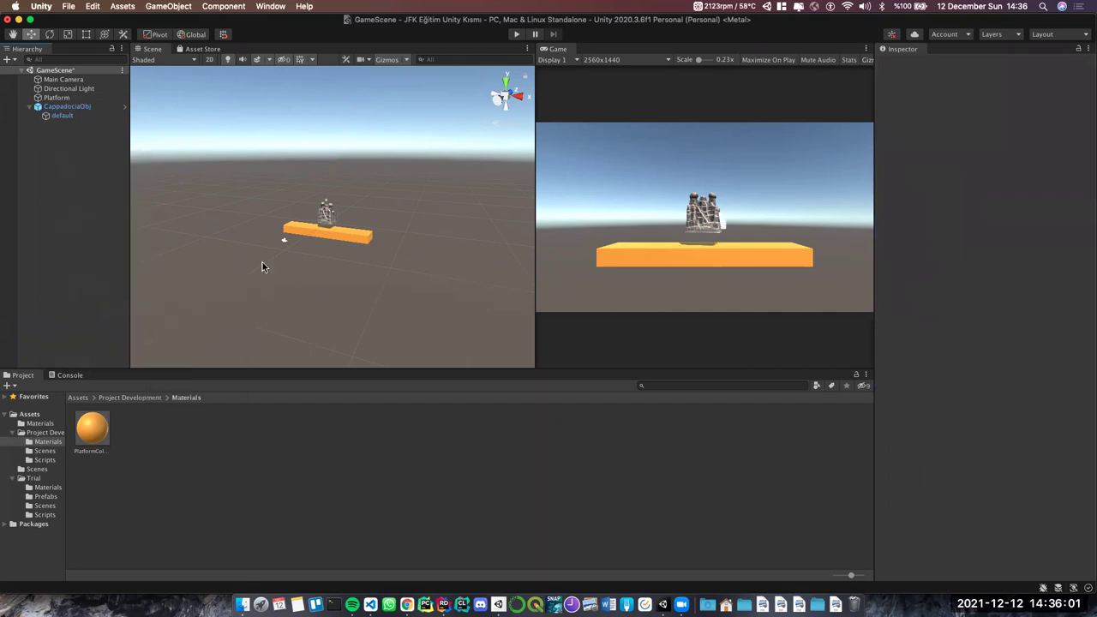
pyautogui.moveTo(334, 231); pyautogui.dragTo(335, 284)
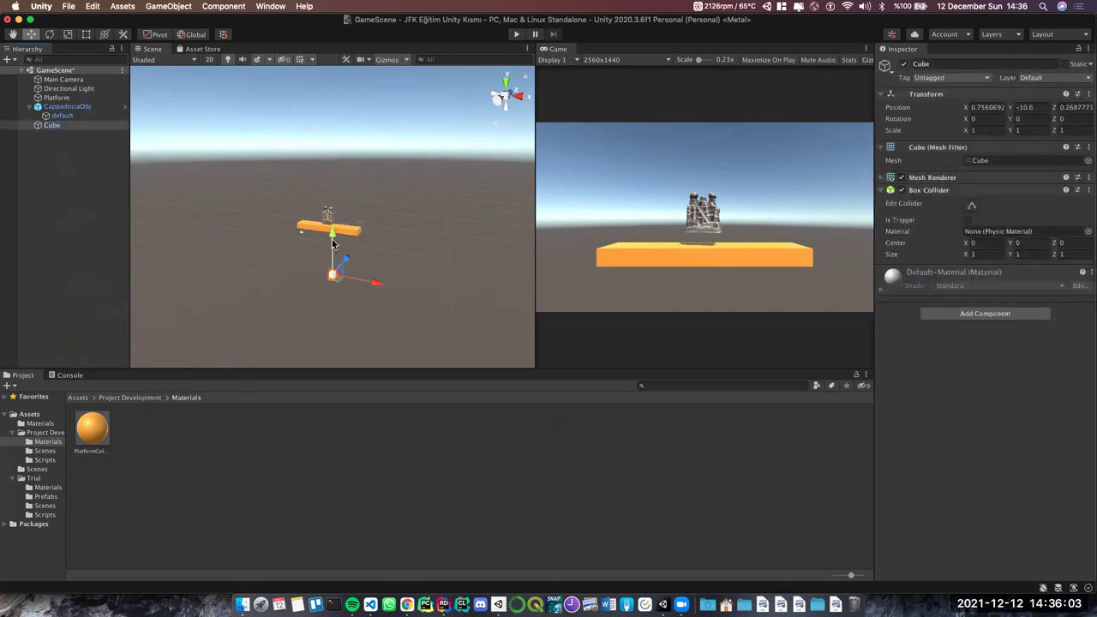
pyautogui.scroll(1, 178, 215)
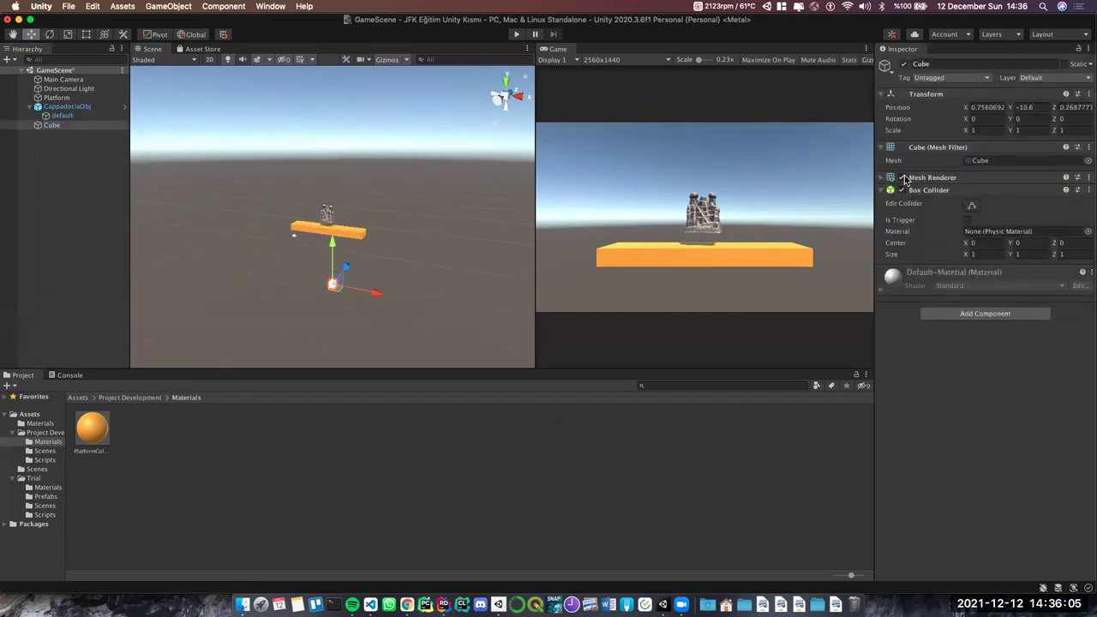
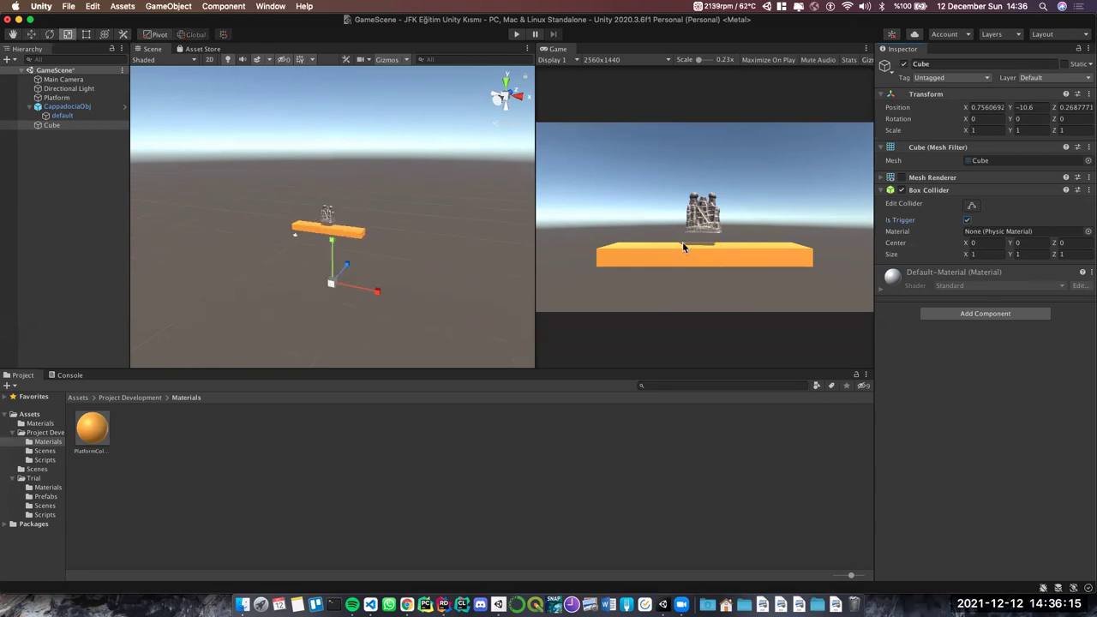
# Drag the Cube's Box Collider handles to about 187.6 × 2.4 × 200 units
pyautogui.click(976, 209)
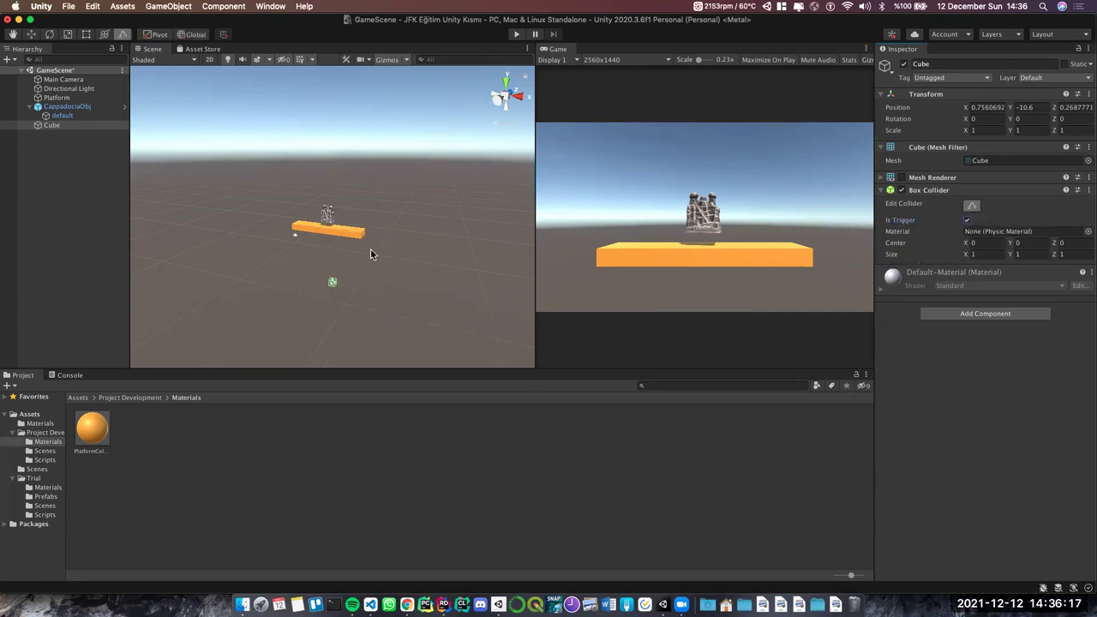
pyautogui.scroll(1, 345, 284)
pyautogui.moveTo(346, 285)
pyautogui.mouseDown()
pyautogui.moveTo(397, 304)
pyautogui.moveTo(473, 301)
pyautogui.mouseUp()
pyautogui.moveTo(333, 300)
pyautogui.mouseDown()
pyautogui.moveTo(390, 249)
pyautogui.moveTo(331, 302)
pyautogui.moveTo(157, 350)
pyautogui.moveTo(384, 255)
pyautogui.moveTo(286, 288)
pyautogui.moveTo(254, 313)
pyautogui.mouseUp()
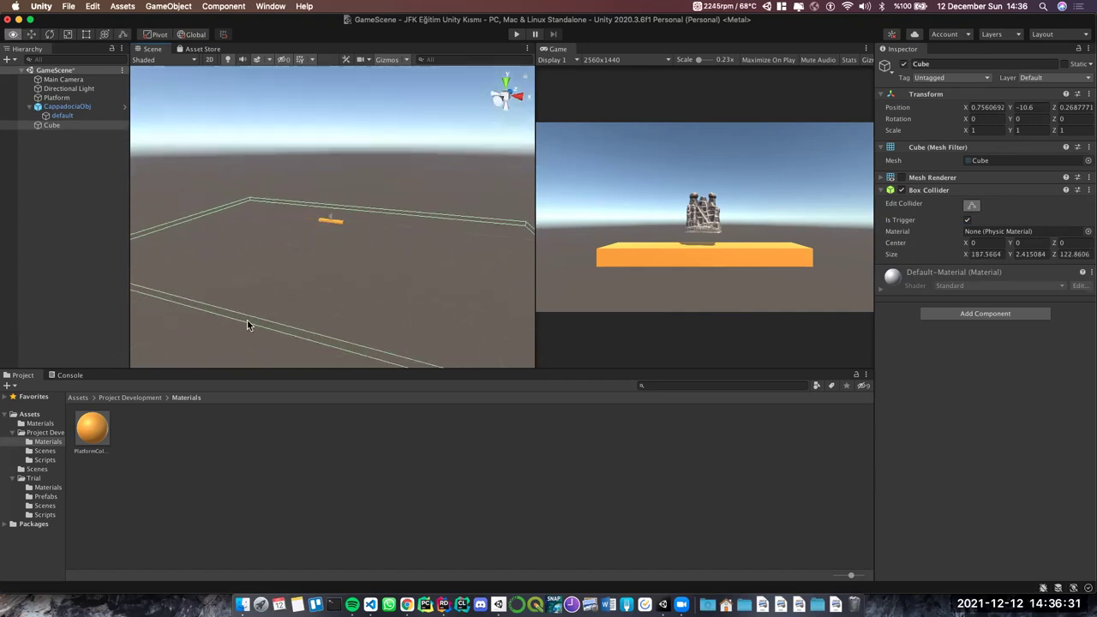
pyautogui.moveTo(250, 321)
pyautogui.mouseDown()
pyautogui.moveTo(59, 485)
pyautogui.moveTo(273, 222)
pyautogui.mouseUp()
pyautogui.scroll(5, 324, 264)
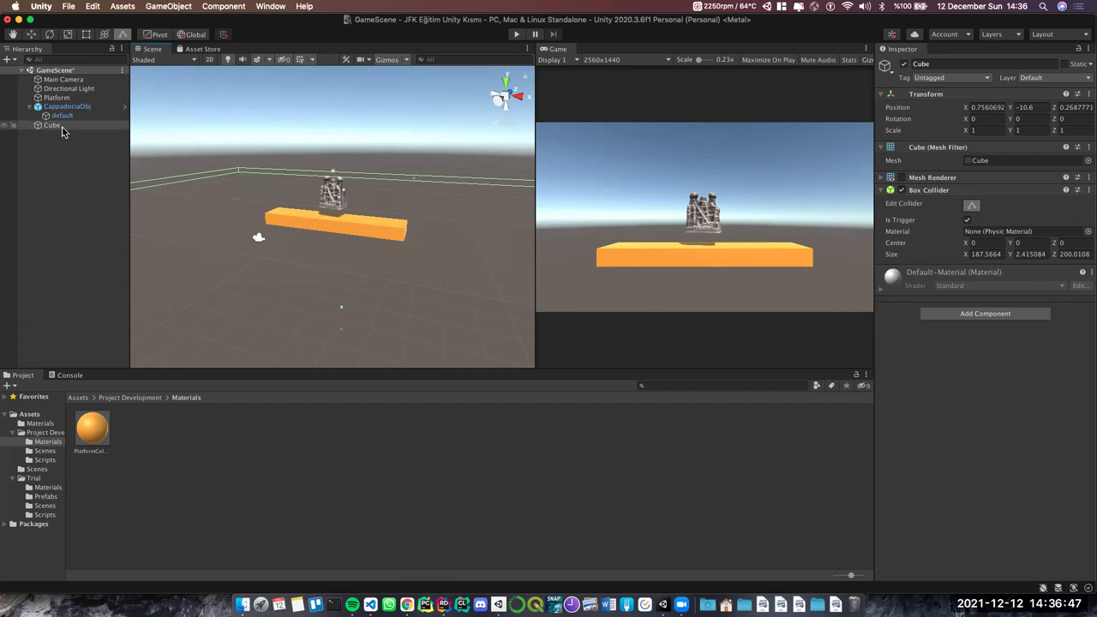
# Create a new tag named 'restartLevel'
pyautogui.click(965, 81)
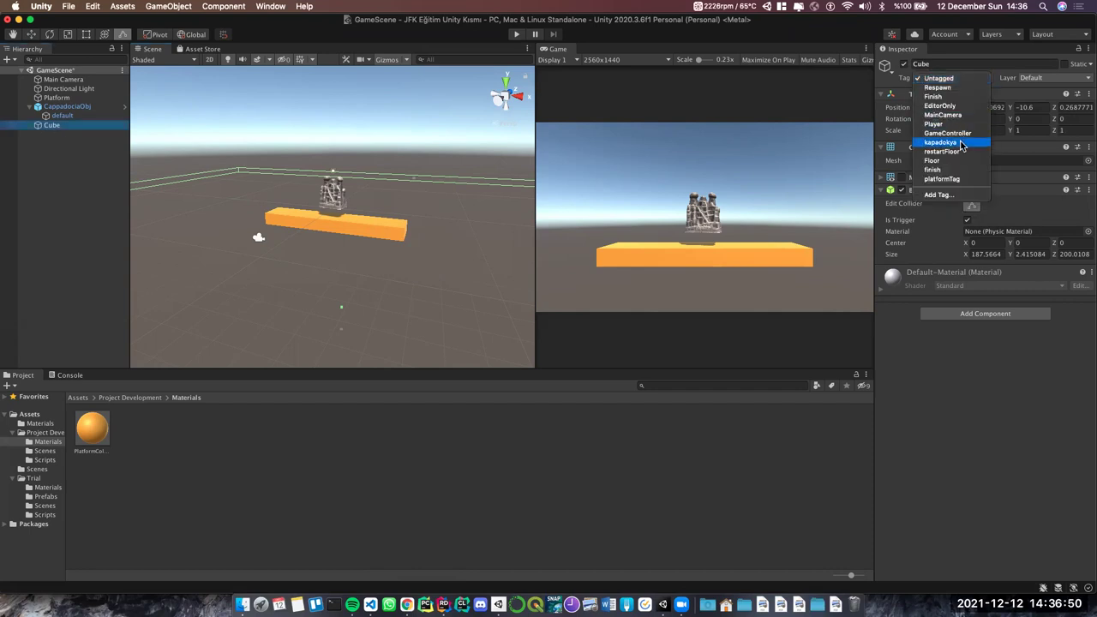
pyautogui.click(957, 195)
pyautogui.click(1064, 168)
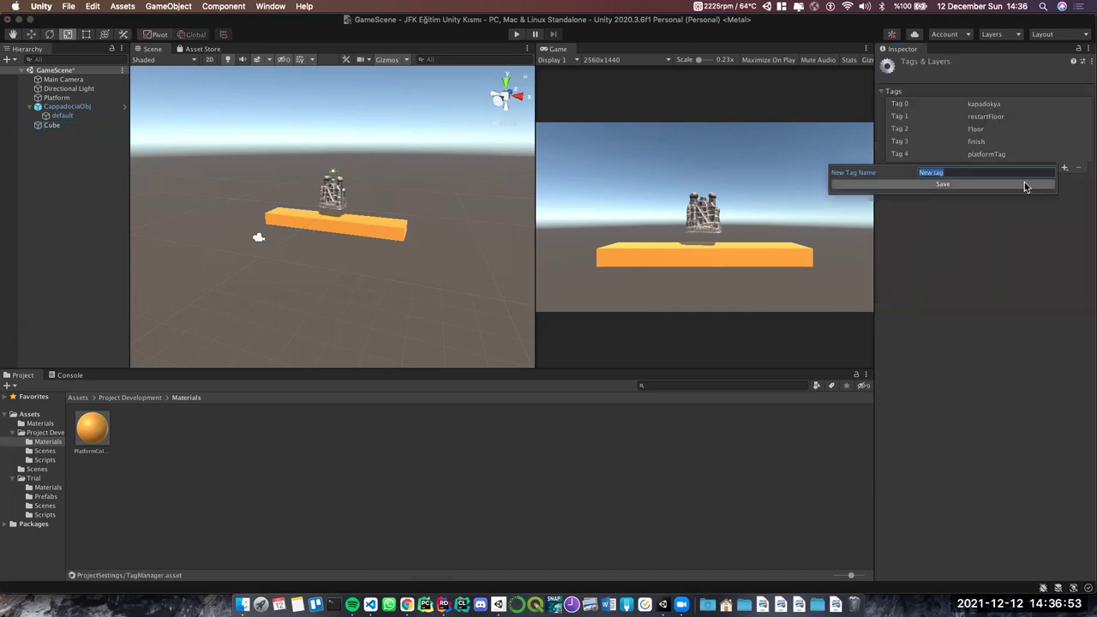
pyautogui.write('restartL')
pyautogui.write('evel')
pyautogui.click(1017, 183)
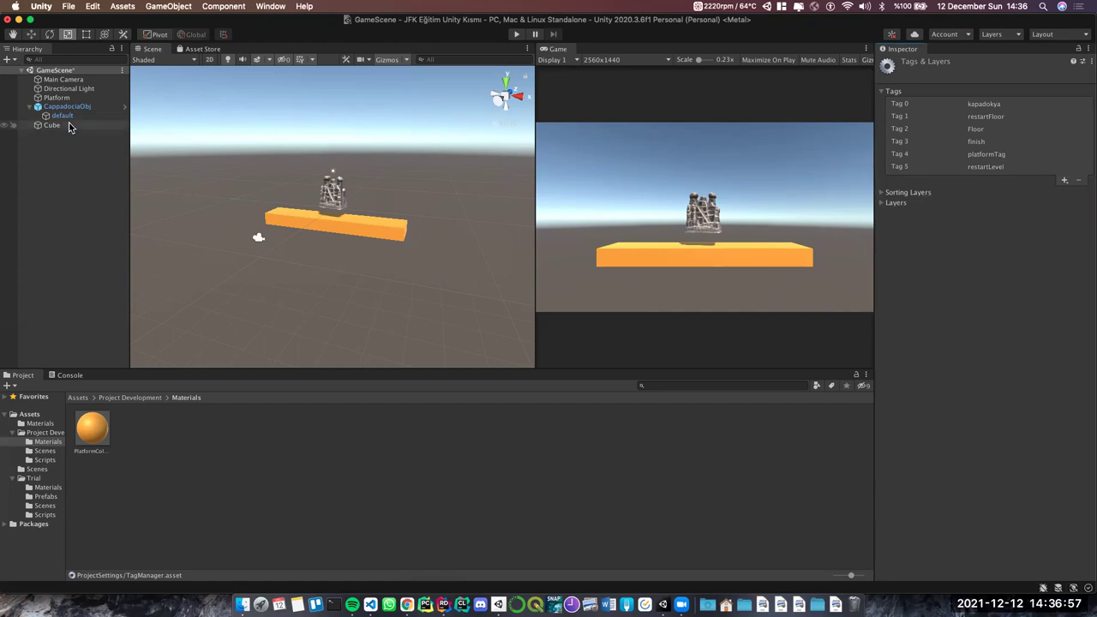
# Tag the Cube as restartLevel and bring up ObjMovement.cs in Rider
pyautogui.click(68, 126)
pyautogui.click(957, 86)
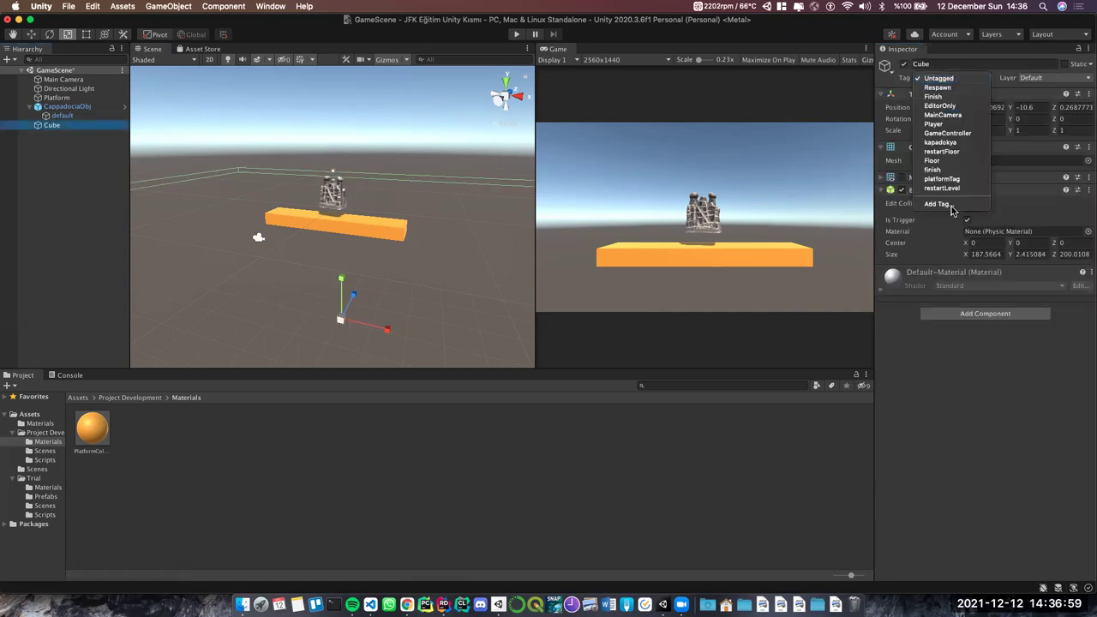
pyautogui.click(956, 85)
pyautogui.click(956, 85)
pyautogui.click(963, 120)
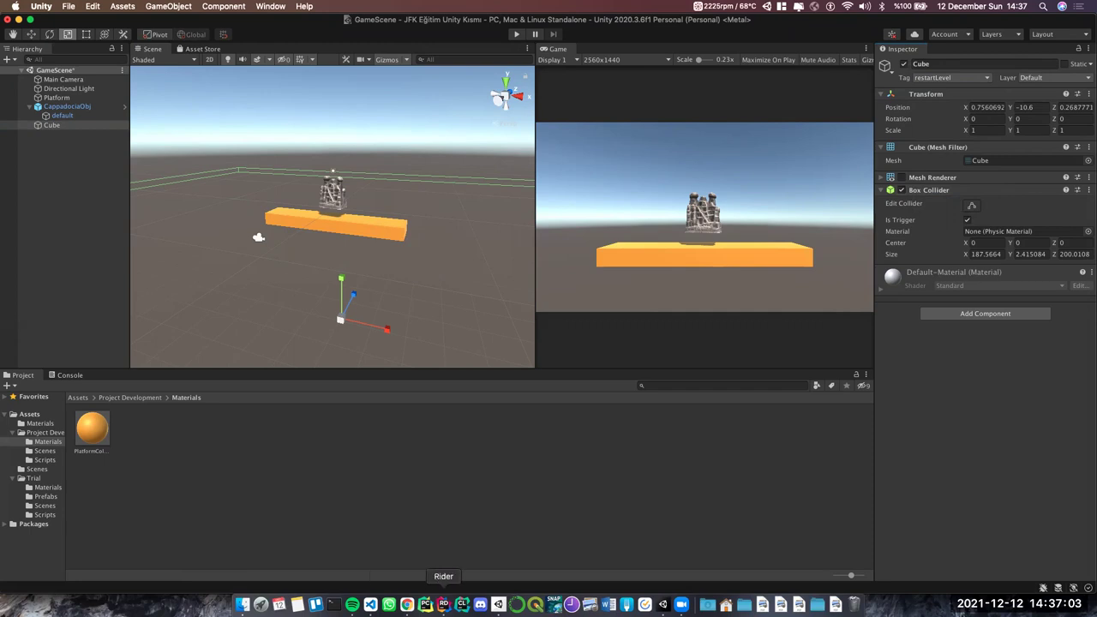
pyautogui.click(443, 604)
pyautogui.click(159, 433)
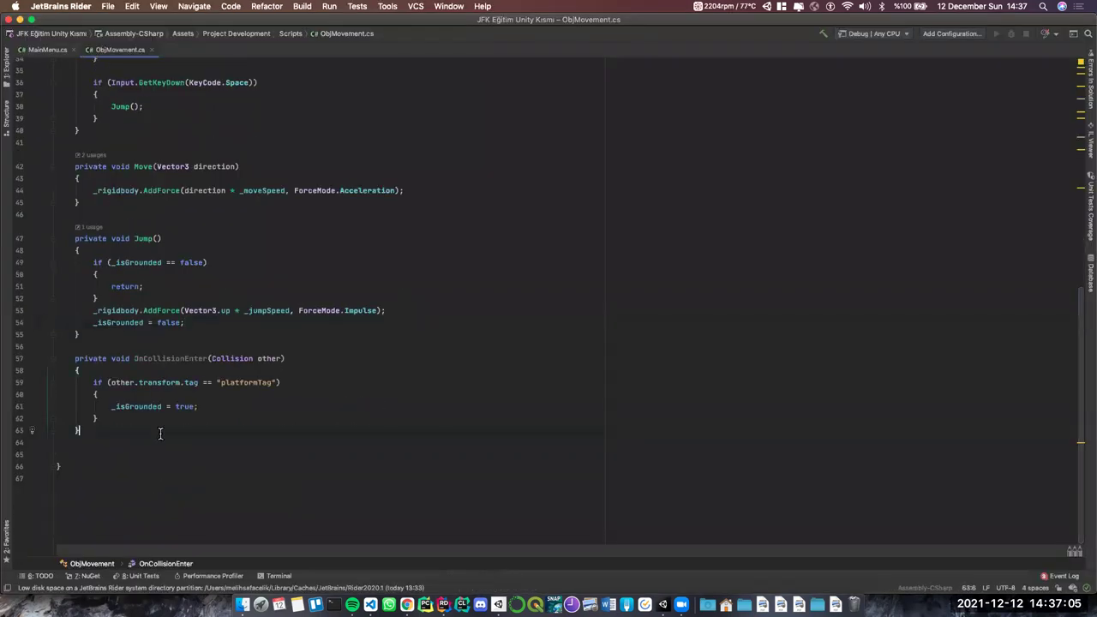
# In OnCollisionEnter, add an if check for other.transform.tag == "restartLevel"
pyautogui.click(153, 418)
pyautogui.press('Return')
pyautogui.press('Return')
pyautogui.write('if')
pyautogui.press('Escape')
pyautogui.press('Tab')
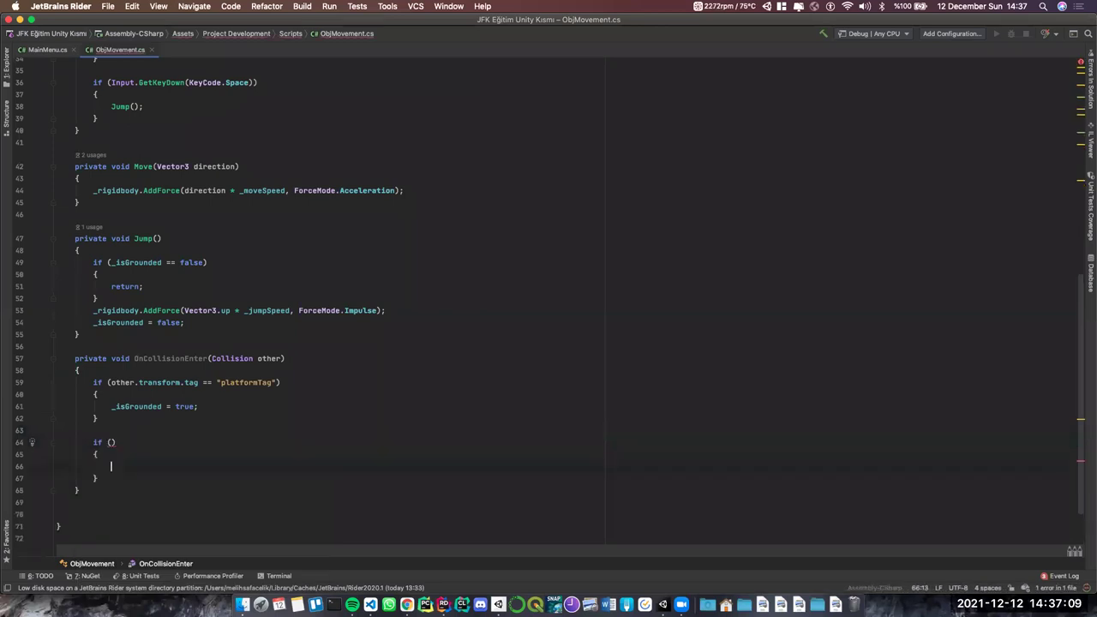
pyautogui.write('other.coll')
pyautogui.press('BackSpace')
pyautogui.press('BackSpace')
pyautogui.press('BackSpace')
pyautogui.write('tr')
pyautogui.press('Return')
pyautogui.write('.ta')
pyautogui.press('Return')
pyautogui.write('== "restart')
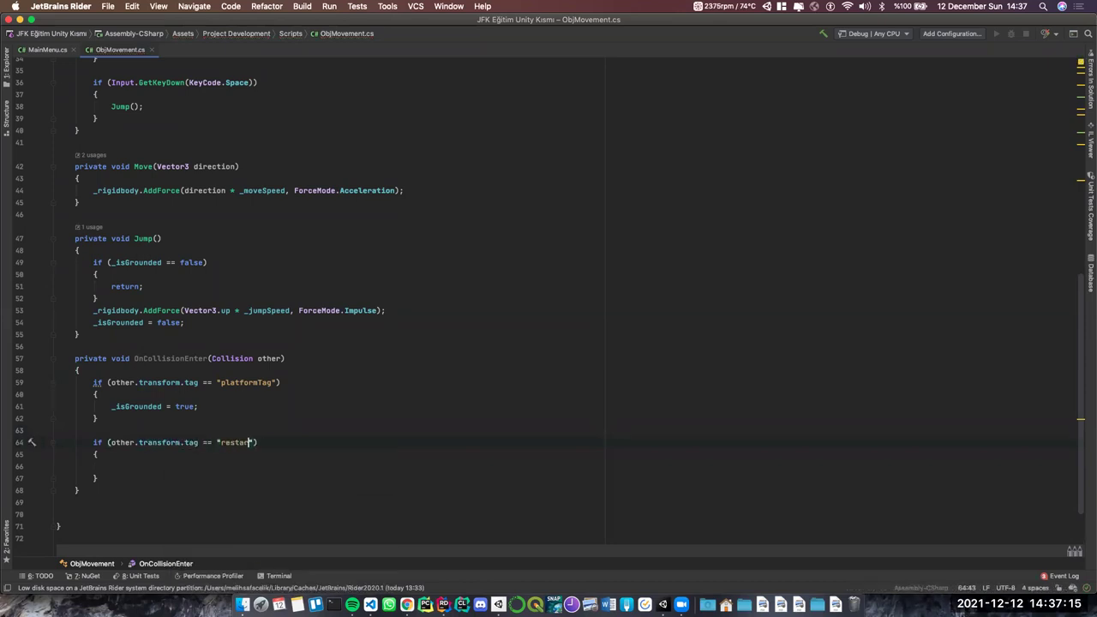
pyautogui.write('Level')
# Inside the if, call SceneManager.LoadScene(SceneManager.GetActiveScene().buildIndex);
pyautogui.click(111, 466)
pyautogui.write('Scene')
pyautogui.press('Down')
pyautogui.press('Down')
pyautogui.press('Return')
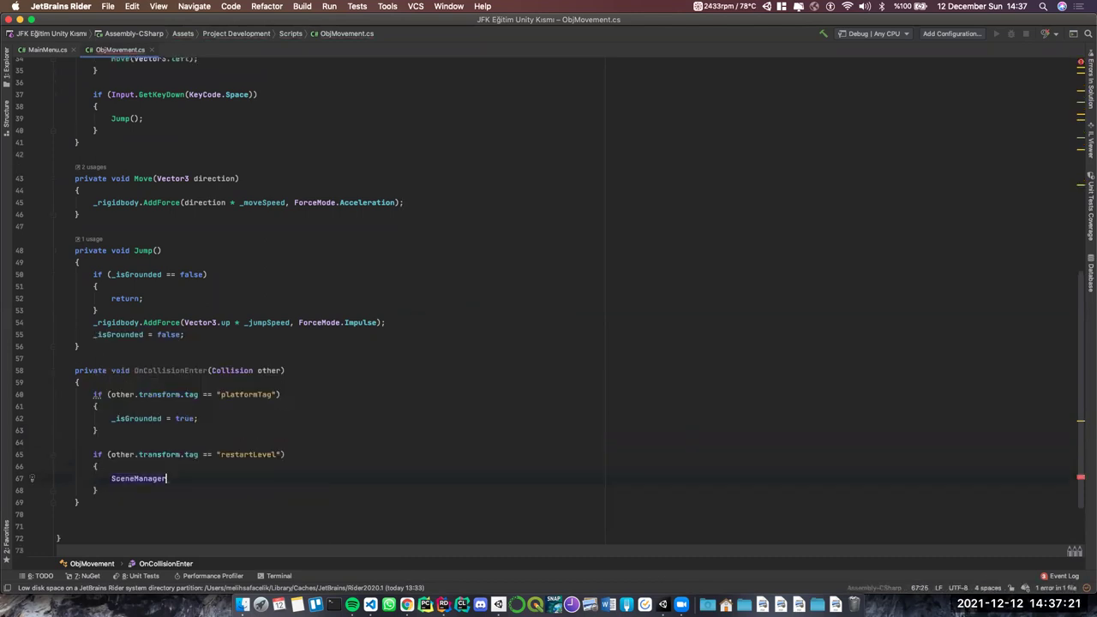
pyautogui.write('.Load')
pyautogui.press('Return')
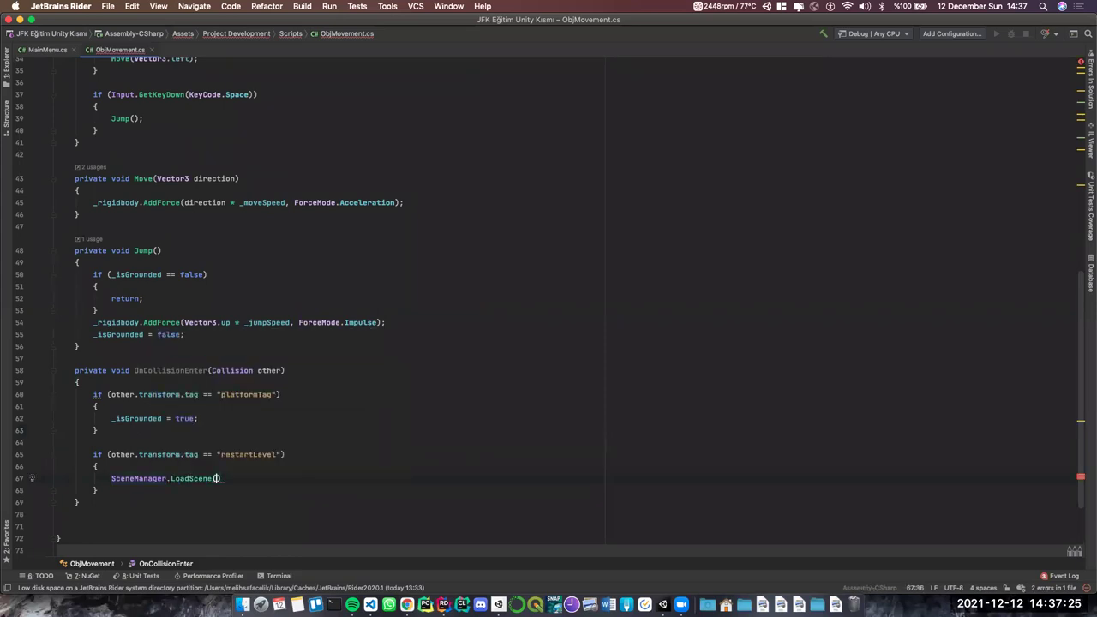
pyautogui.write('Sce')
pyautogui.press('Return')
pyautogui.write('.')
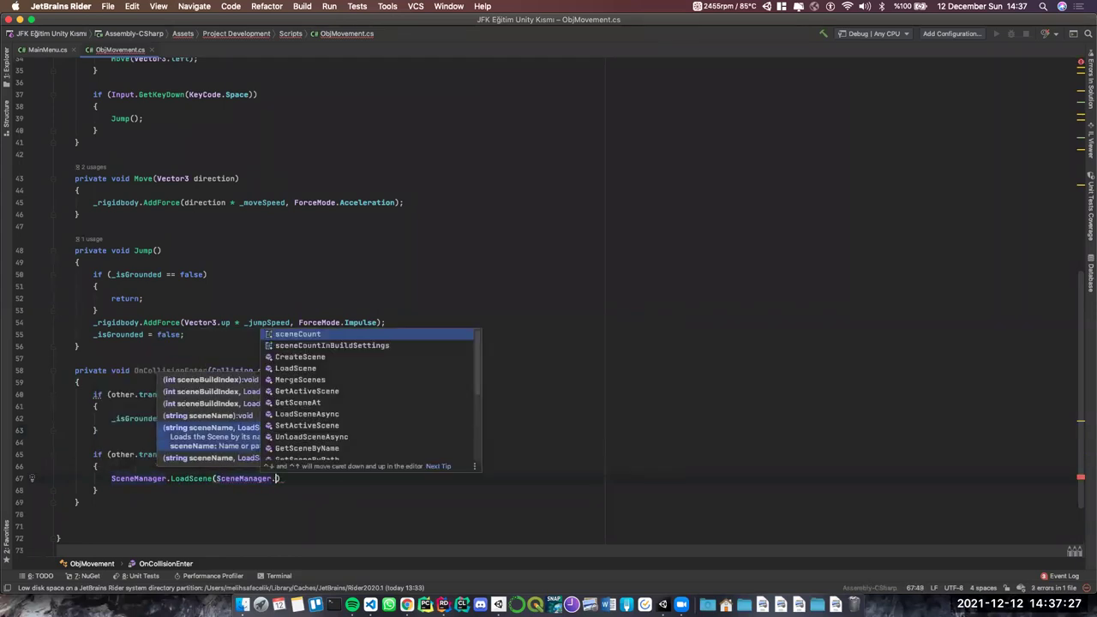
pyautogui.write('Get')
pyautogui.press('Return')
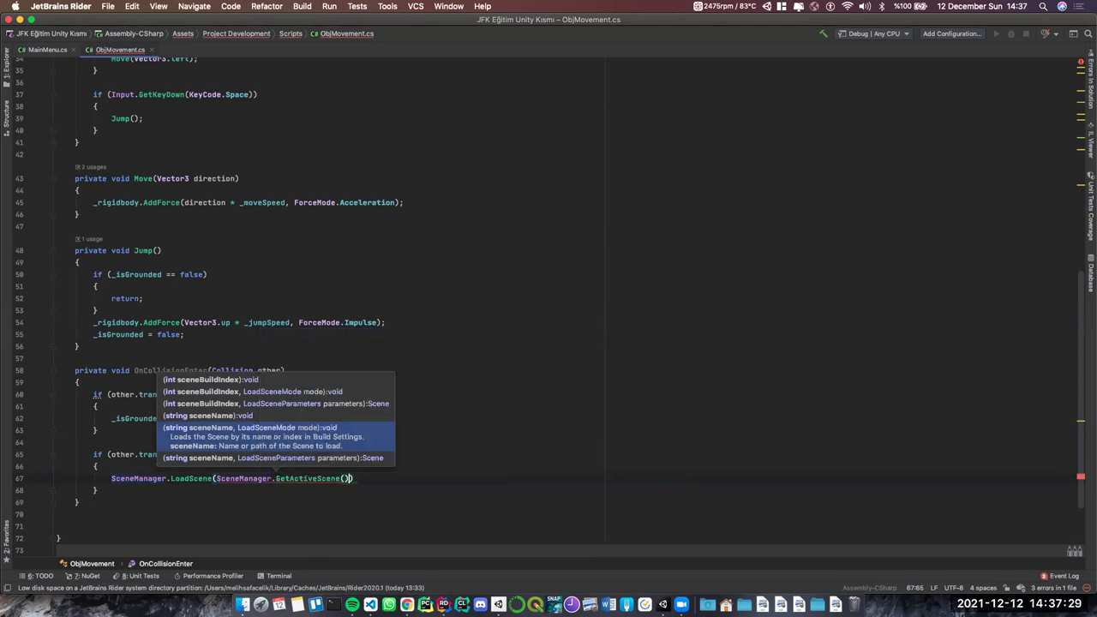
pyautogui.write('.b')
pyautogui.press('Return')
pyautogui.press('Escape')
pyautogui.write(';')
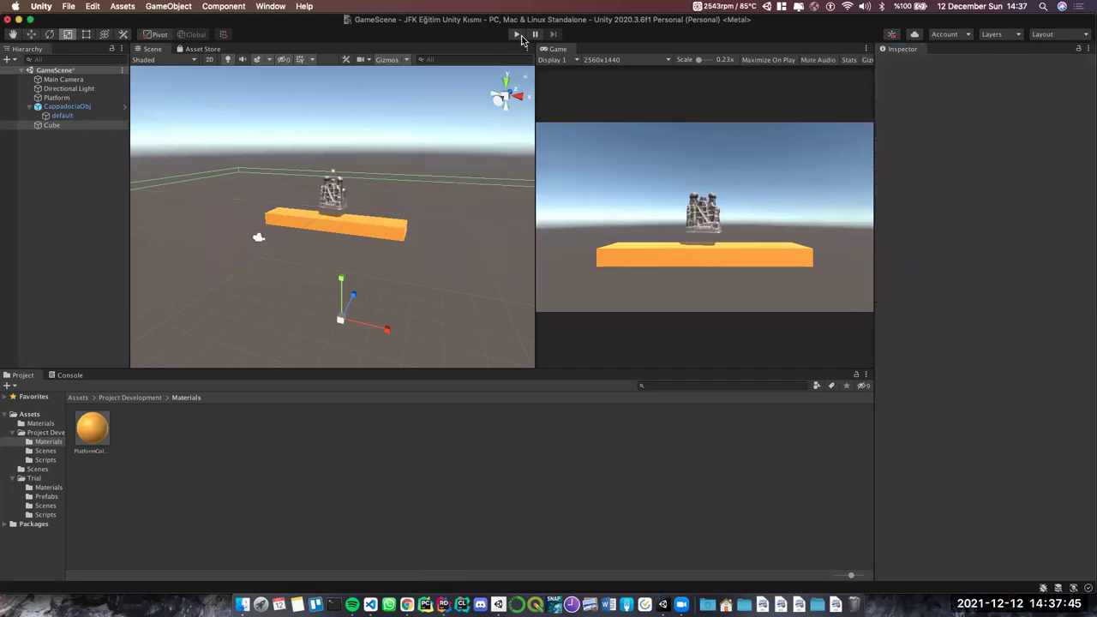
pyautogui.click(518, 35)
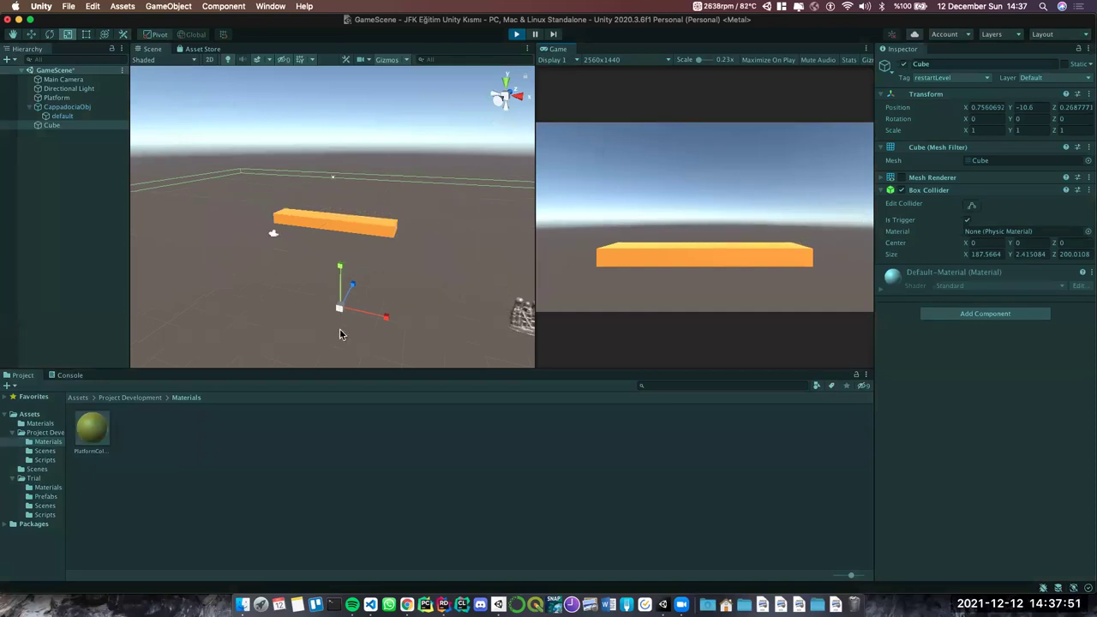
pyautogui.scroll(-3, 339, 329)
pyautogui.scroll(-3, 337, 328)
pyautogui.scroll(1, 350, 324)
pyautogui.scroll(2, 350, 322)
pyautogui.click(516, 35)
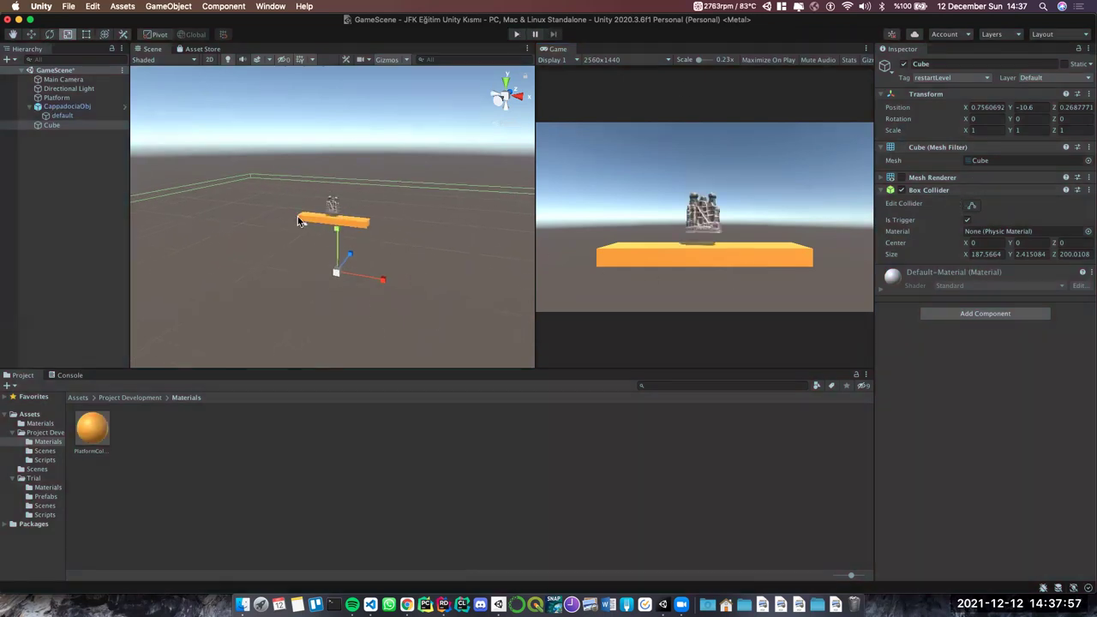
pyautogui.scroll(-3, 300, 222)
pyautogui.keyDown('alt'); pyautogui.moveTo(363, 252); pyautogui.dragTo(382, 225); pyautogui.keyUp('alt')
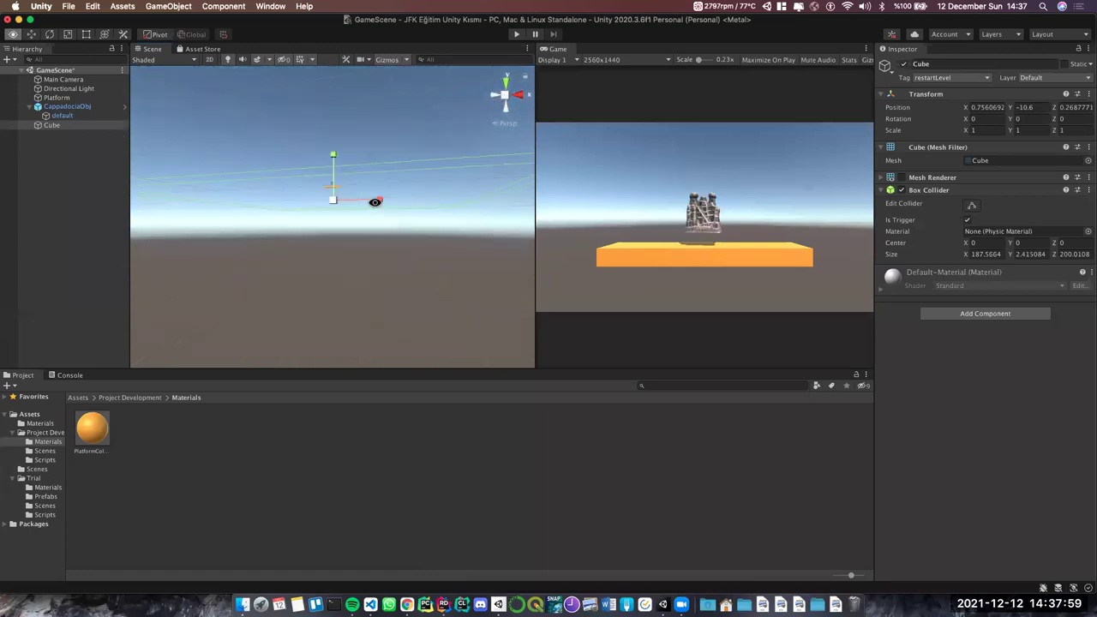
pyautogui.press('t')
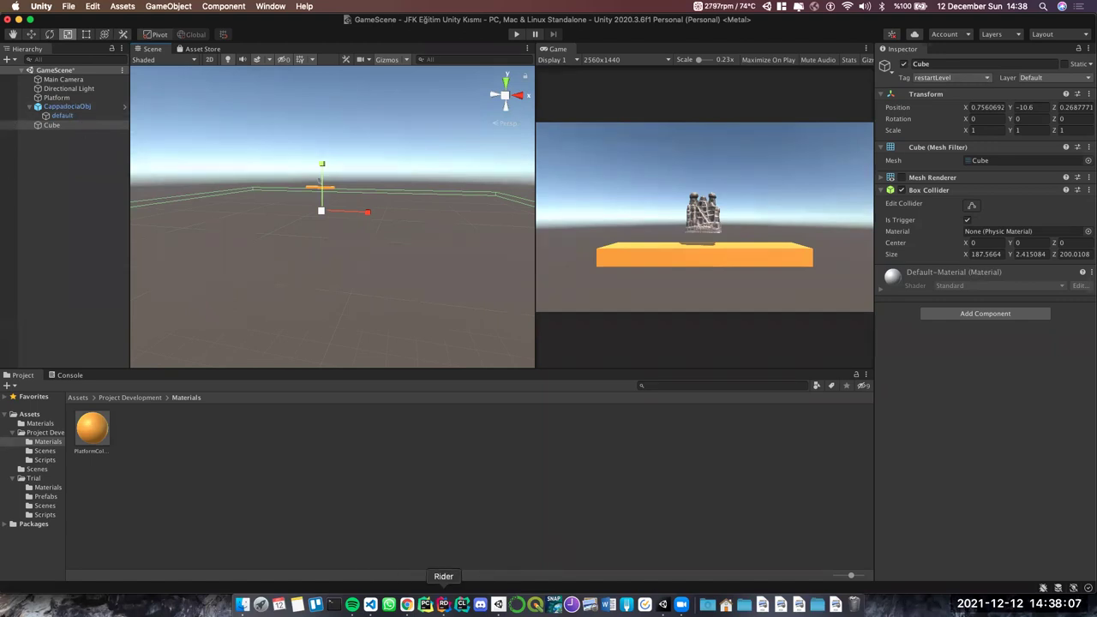
pyautogui.click(443, 604)
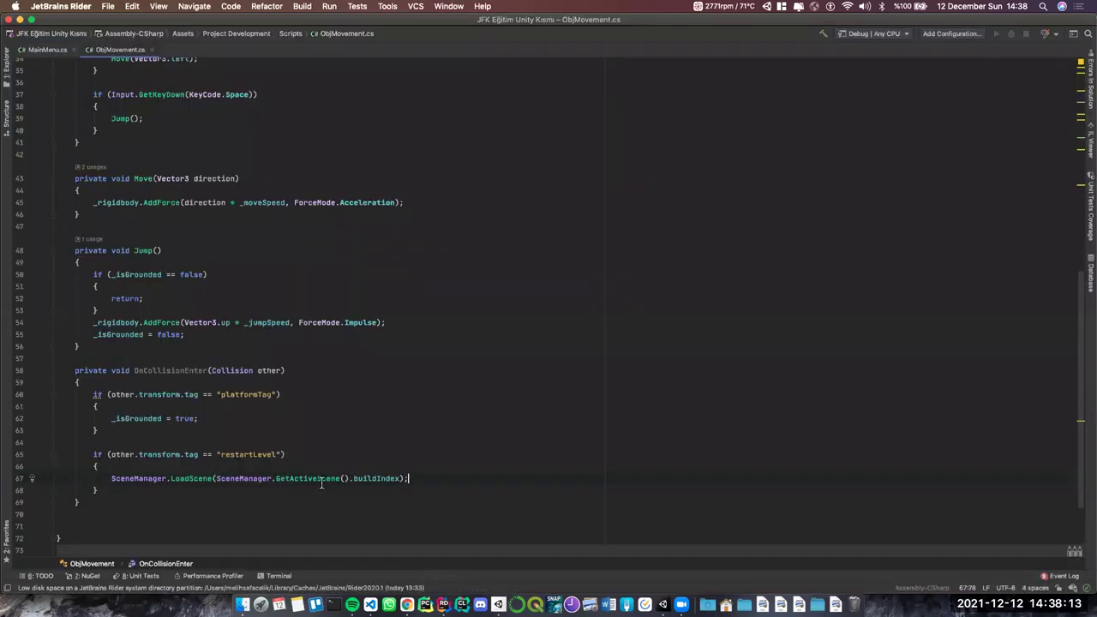
pyautogui.press('super+Tab')
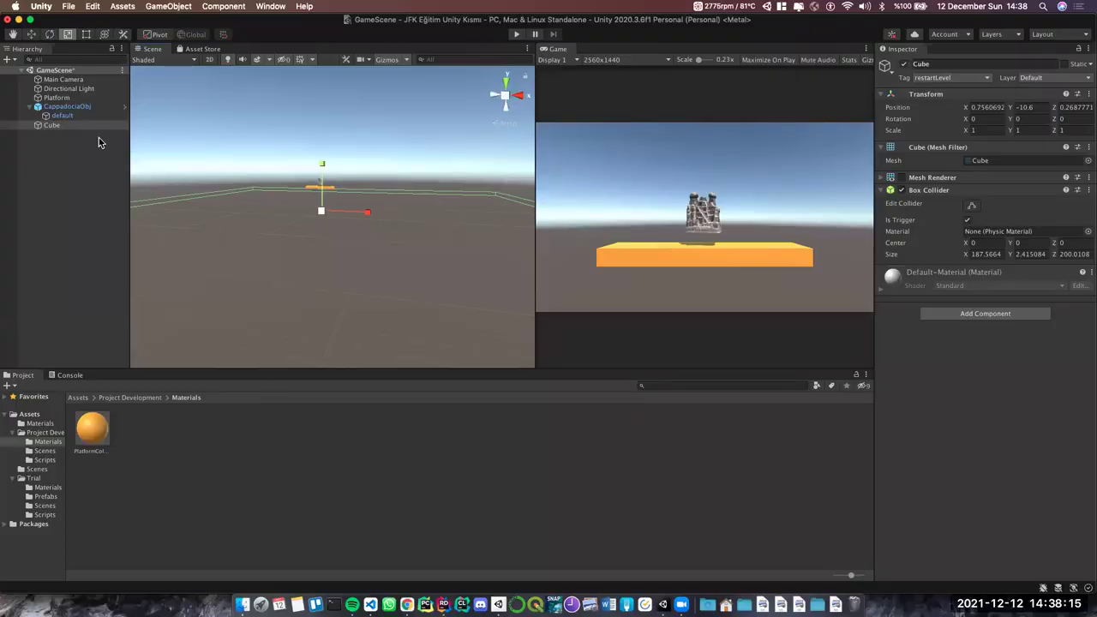
pyautogui.click(69, 6)
pyautogui.click(96, 142)
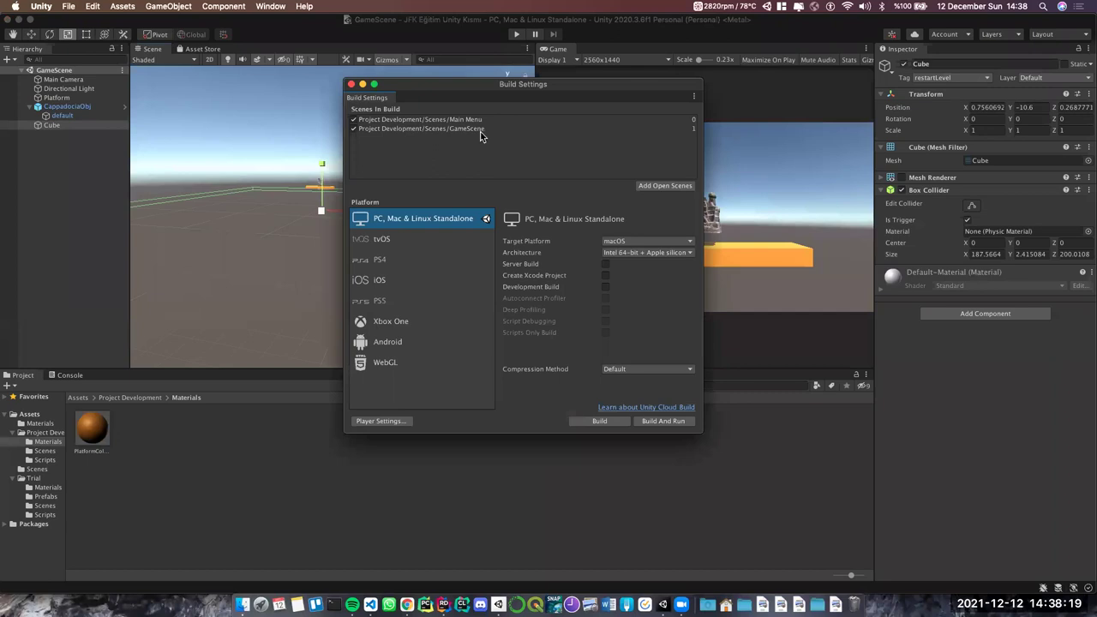
pyautogui.click(481, 130)
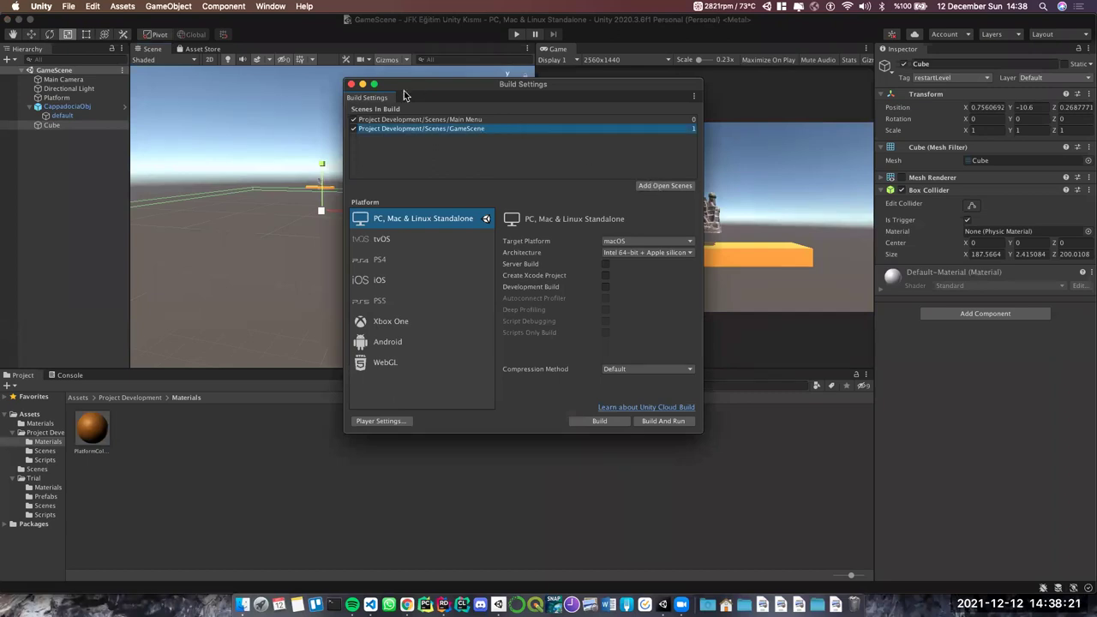
pyautogui.click(350, 84)
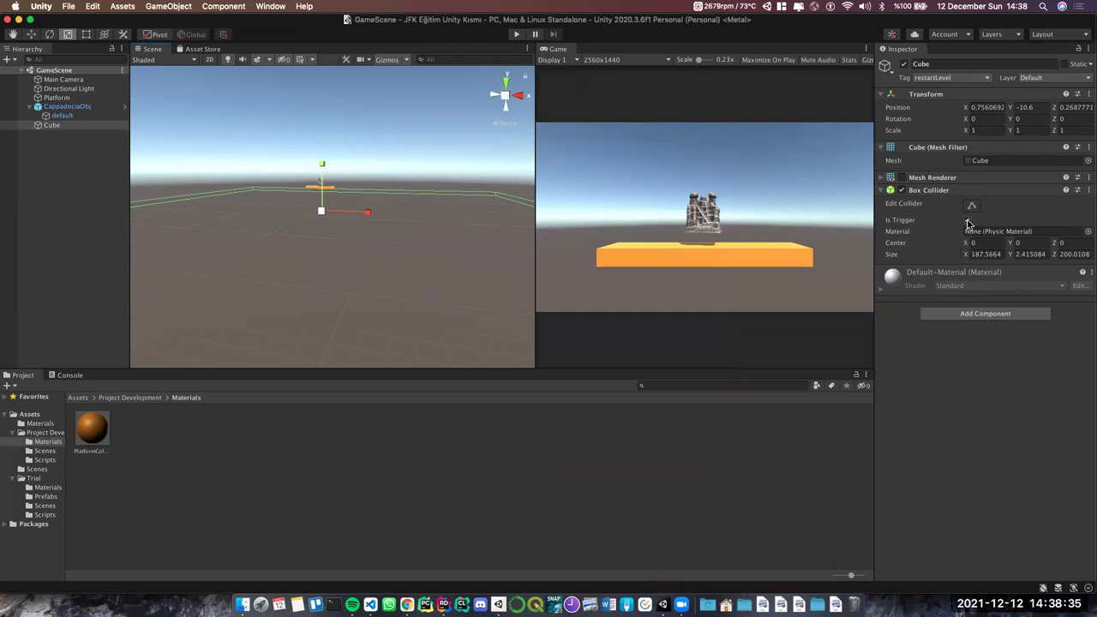
# Run a quick test of the game, stop it, and select the Cube
pyautogui.click(518, 34)
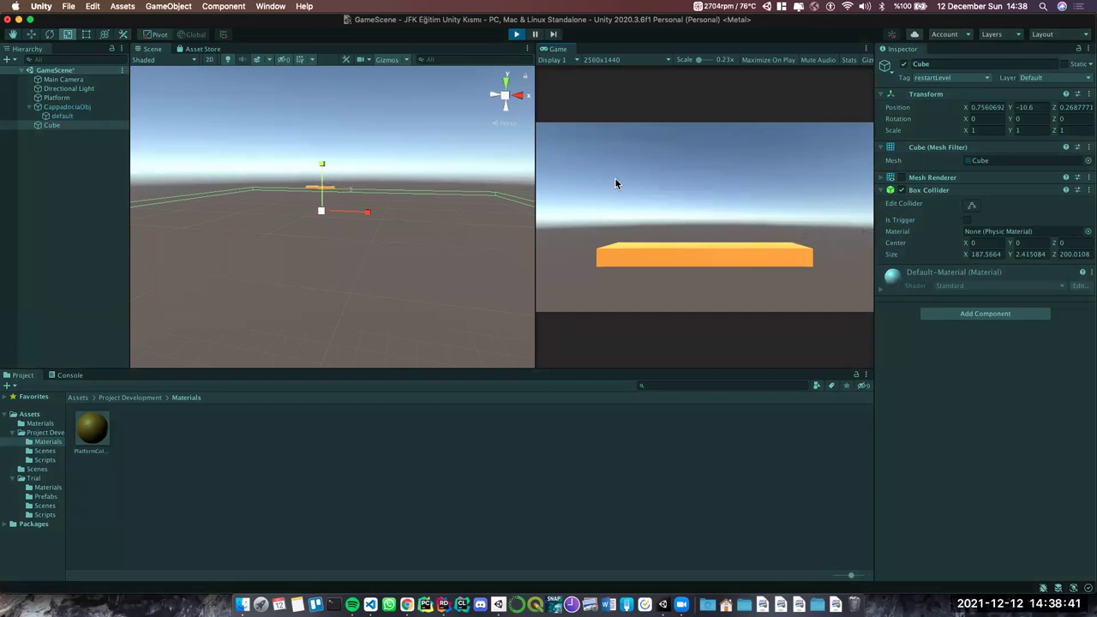
pyautogui.click(516, 34)
pyautogui.click(71, 127)
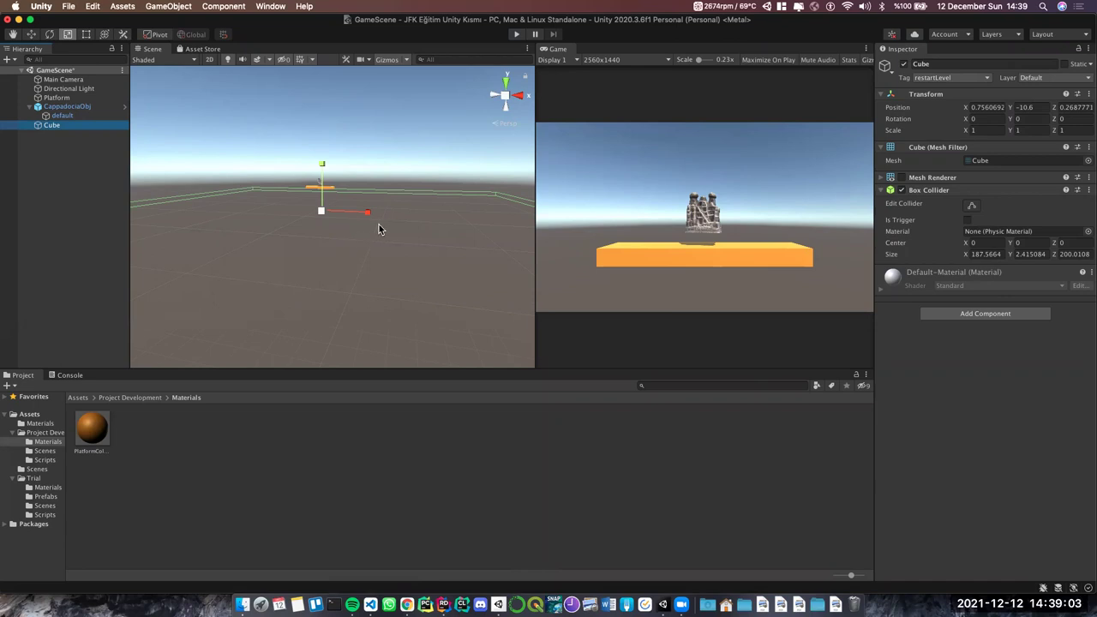
pyautogui.scroll(-3, 315, 289)
pyautogui.scroll(-3, 343, 280)
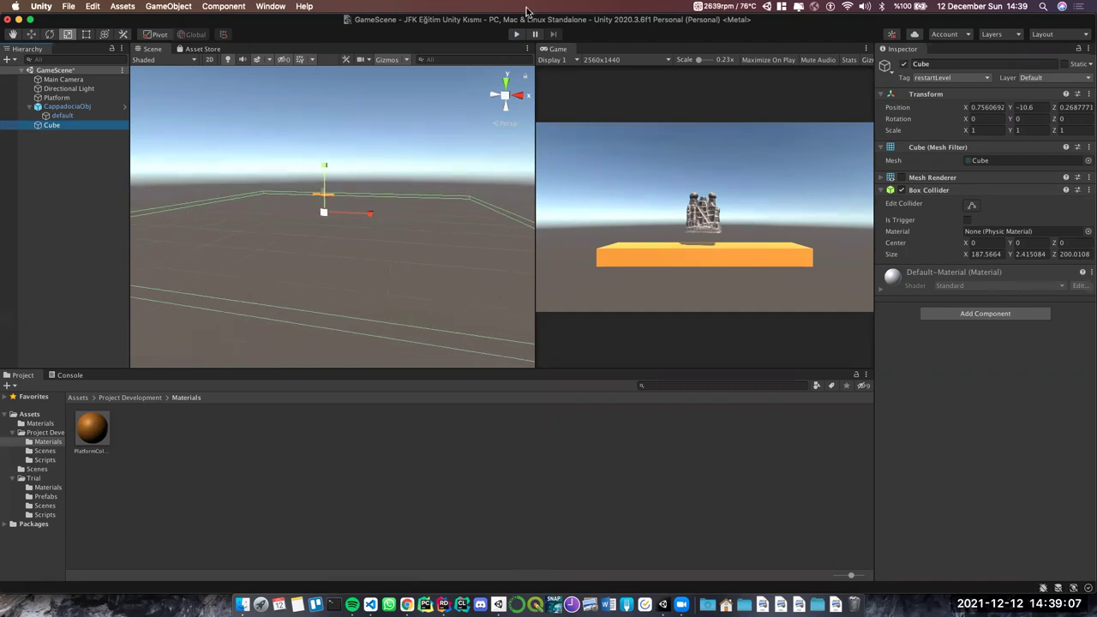
# Run another test, stop it, and zoom and orbit the Scene view around the platform
pyautogui.click(514, 36)
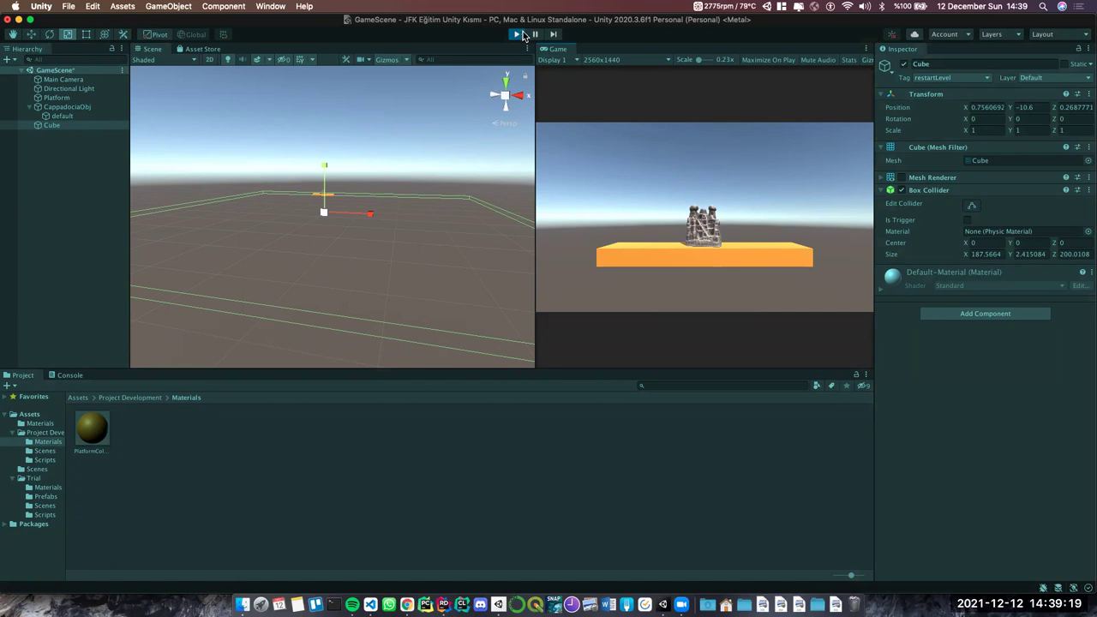
pyautogui.click(519, 34)
pyautogui.scroll(2, 394, 233)
pyautogui.scroll(2, 394, 230)
pyautogui.scroll(2, 377, 221)
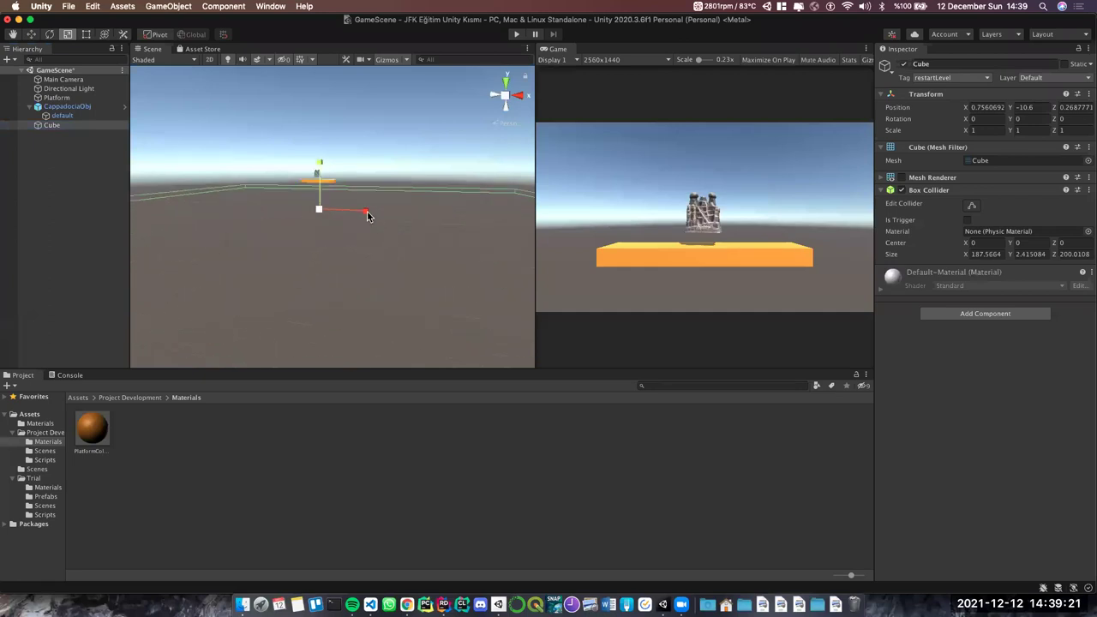
pyautogui.moveTo(406, 183); pyautogui.dragTo(408, 230, button='middle')
pyautogui.moveTo(408, 230)
pyautogui.keyDown('alt'); pyautogui.mouseDown()
pyautogui.moveTo(288, 227)
pyautogui.moveTo(262, 245)
pyautogui.moveTo(206, 227)
pyautogui.mouseUp(); pyautogui.keyUp('alt')
# Duplicate the orange platform and slide the copy to the right
pyautogui.click(197, 222)
pyautogui.press('w')
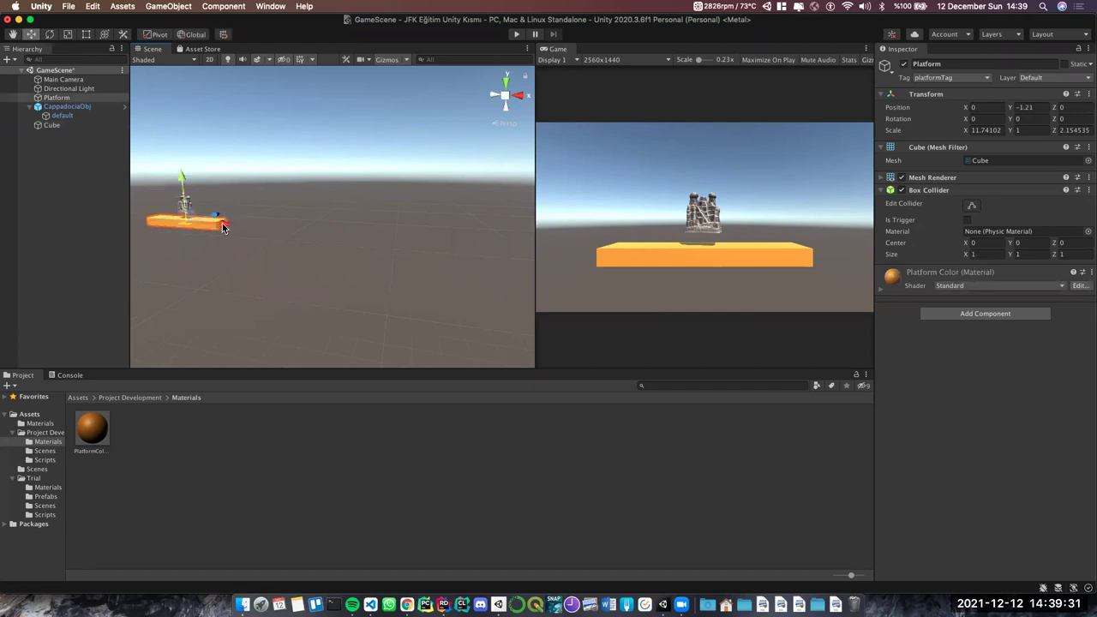
pyautogui.press('super+d')
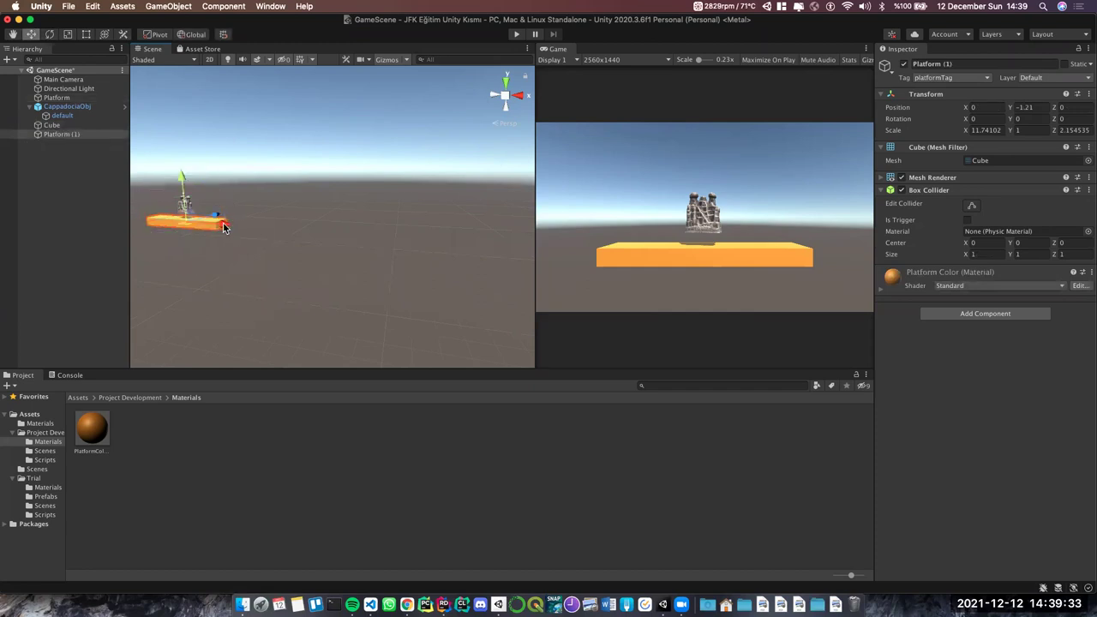
pyautogui.moveTo(221, 227); pyautogui.dragTo(315, 236)
pyautogui.scroll(-3, 273, 231)
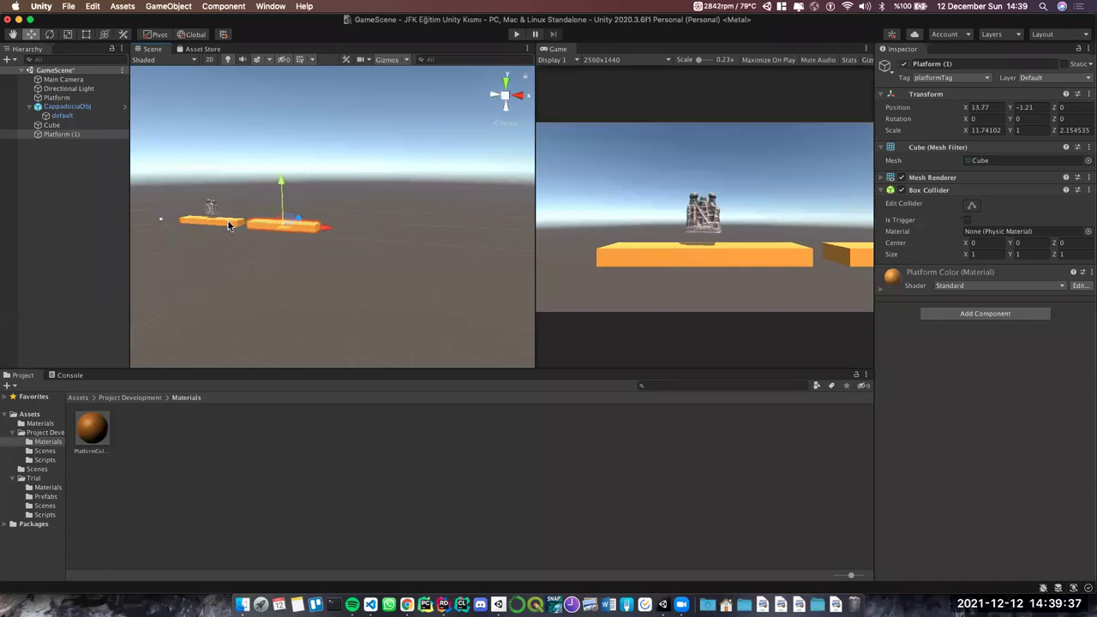
pyautogui.scroll(-3, 320, 213)
# Add a second copy further right and higher, shortening Platform (2)
pyautogui.press('super+d')
pyautogui.moveTo(342, 215); pyautogui.dragTo(380, 211)
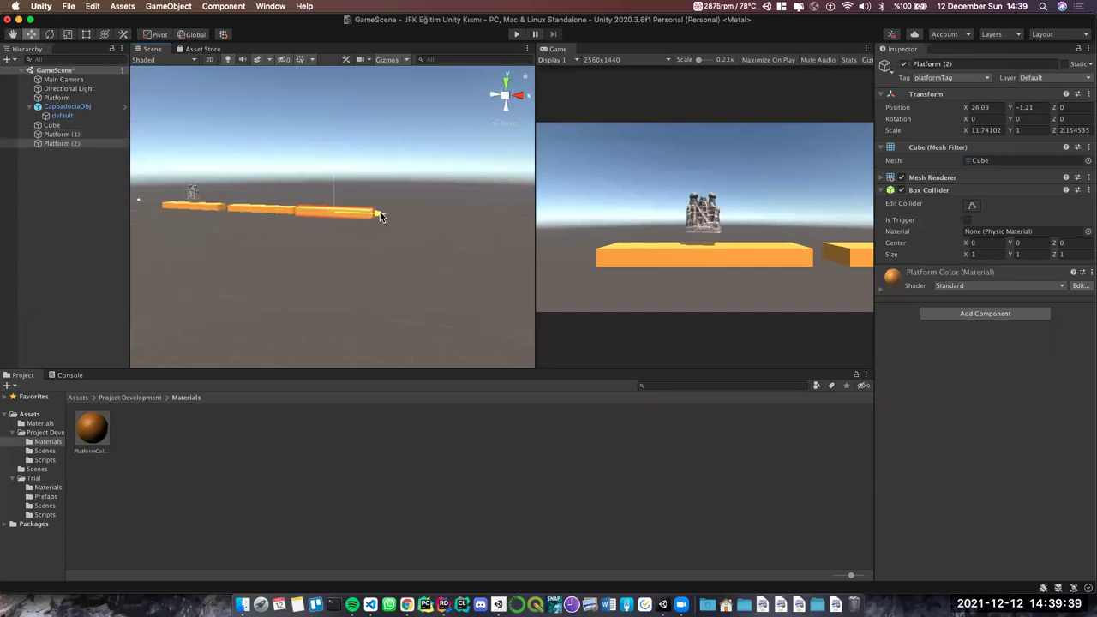
pyautogui.moveTo(344, 177); pyautogui.dragTo(346, 145)
pyautogui.press('r')
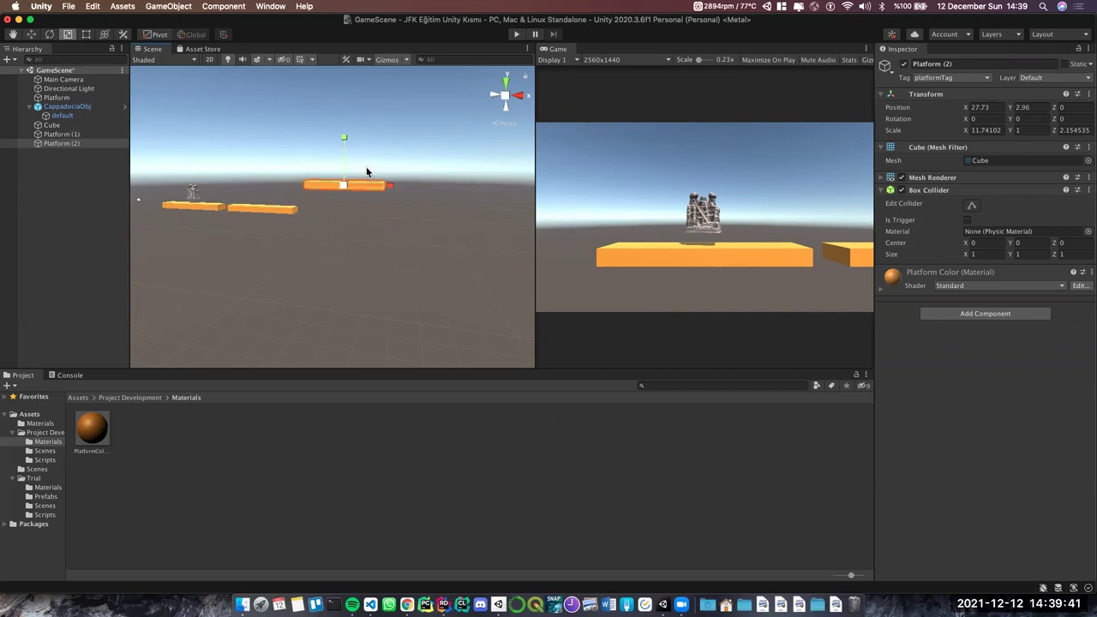
pyautogui.press('w')
pyautogui.moveTo(377, 183)
pyautogui.mouseDown()
pyautogui.moveTo(386, 194)
pyautogui.moveTo(370, 205)
pyautogui.mouseUp()
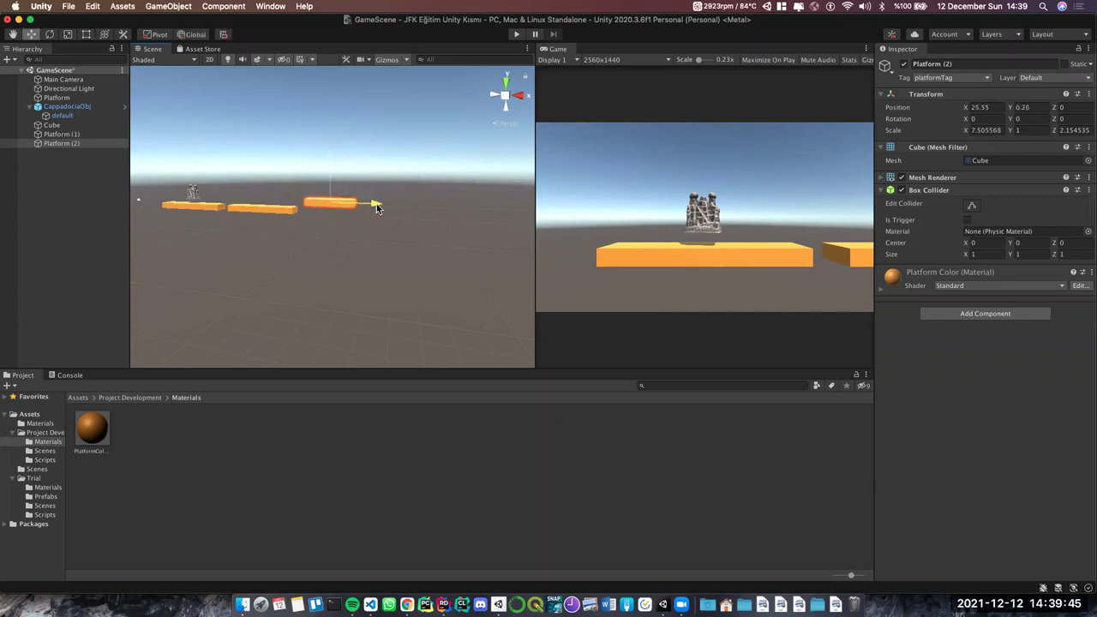
pyautogui.scroll(-1, 316, 223)
pyautogui.press('t')
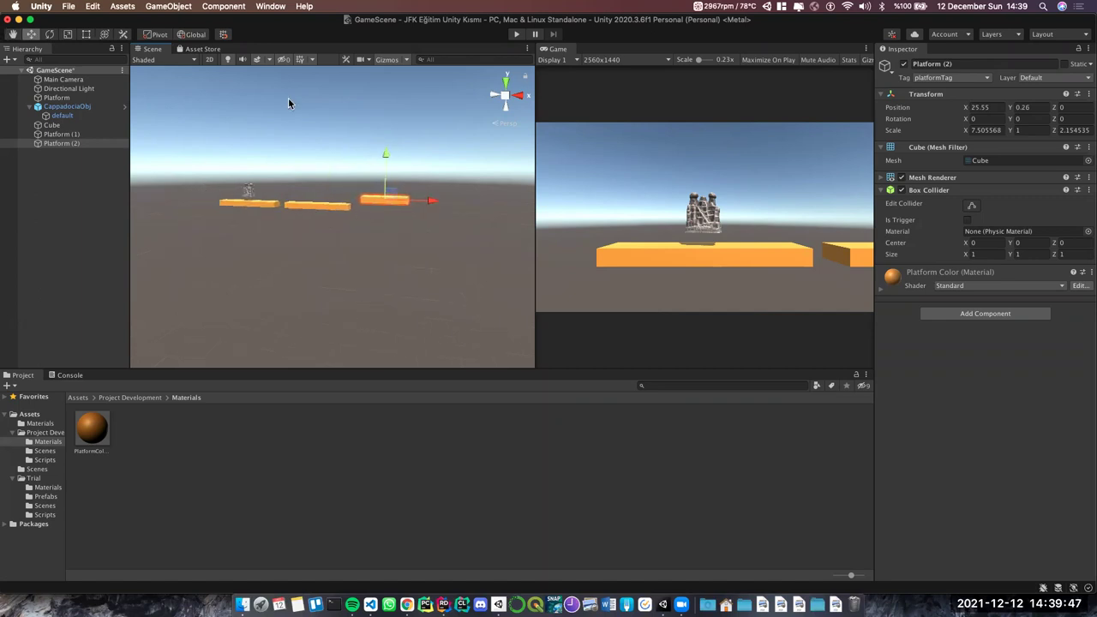
pyautogui.click(210, 59)
pyautogui.press('f')
pyautogui.press('w')
pyautogui.moveTo(362, 252); pyautogui.dragTo(341, 250, button='middle')
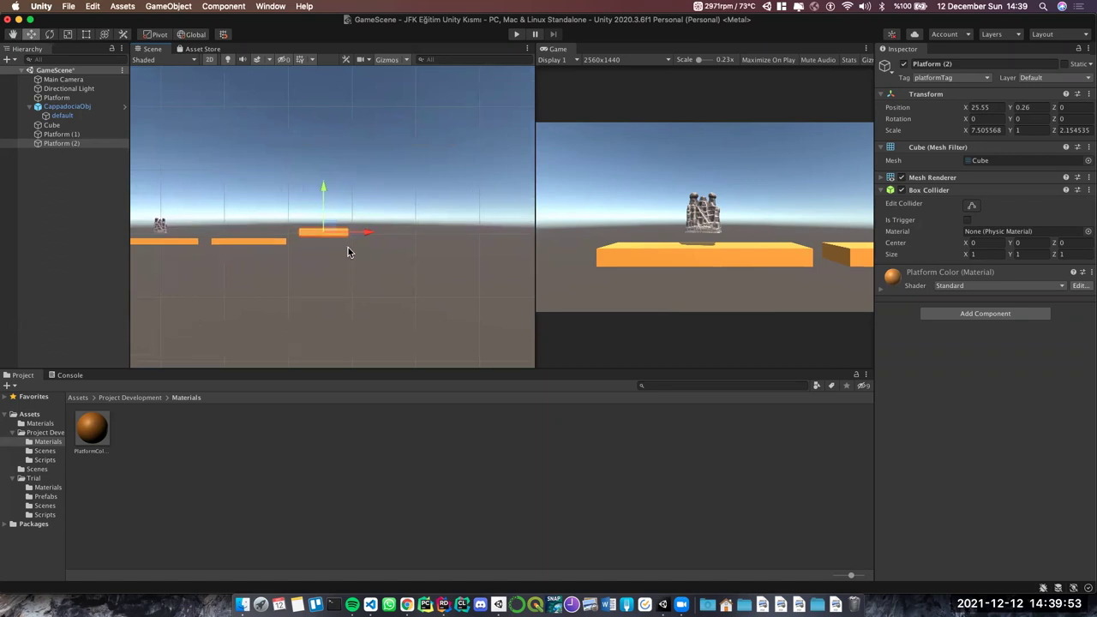
# Duplicate Platform (2) into Platform (3), placed right and lower at about X 37.61, Y -2.26
pyautogui.press('super+d')
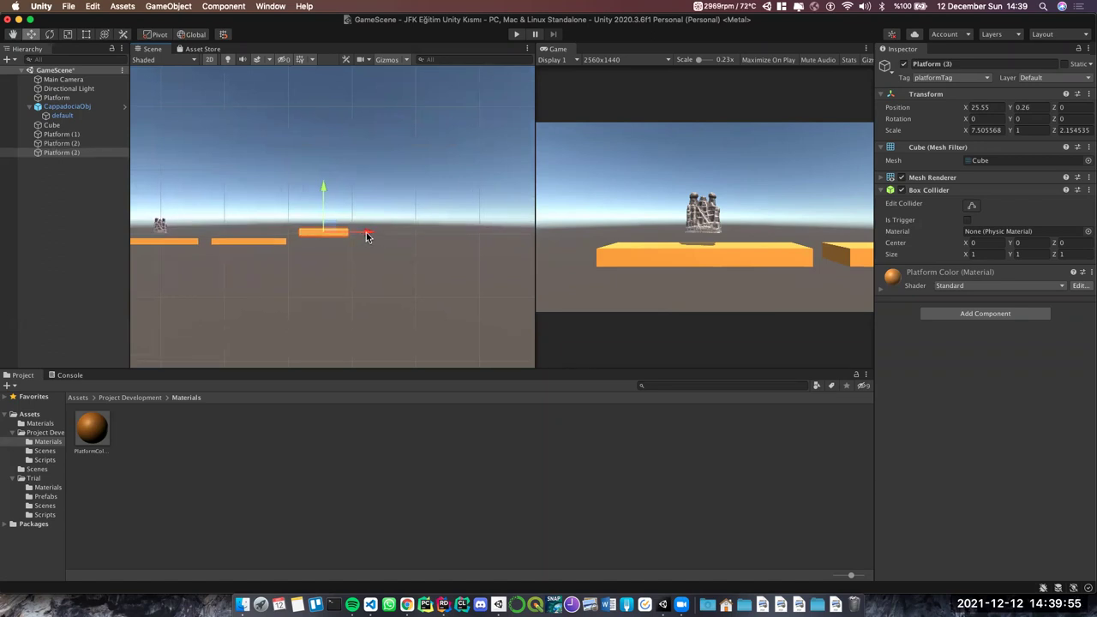
pyautogui.moveTo(367, 237)
pyautogui.mouseDown()
pyautogui.moveTo(412, 233)
pyautogui.moveTo(408, 206)
pyautogui.mouseUp()
pyautogui.moveTo(449, 253); pyautogui.dragTo(421, 248)
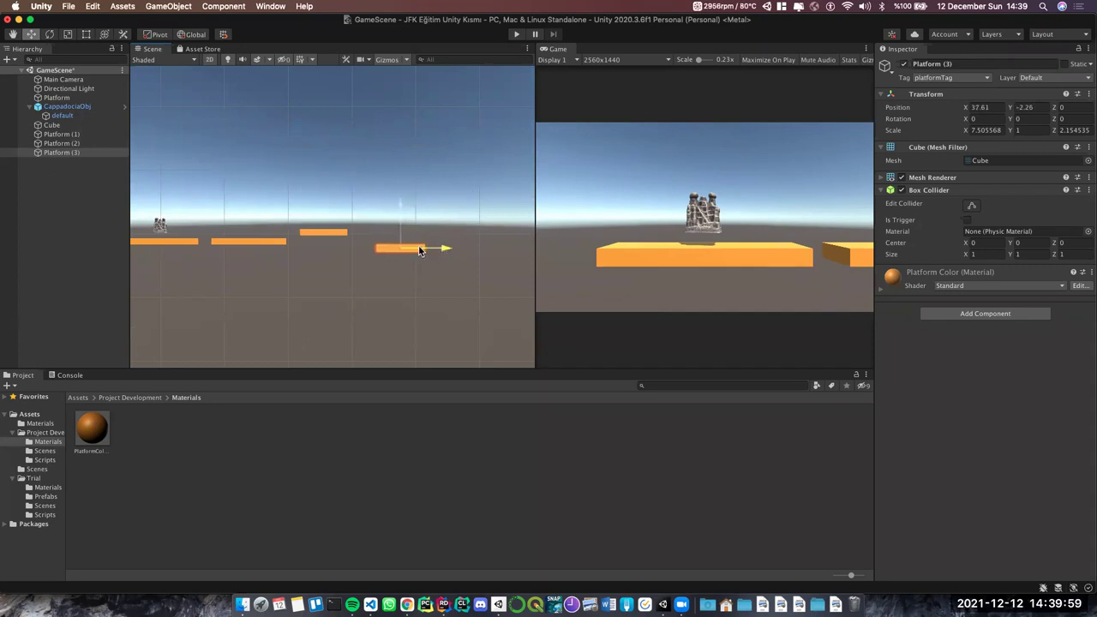
# Create a new material named FinishMaterial in the Materials folder
pyautogui.rightClick(141, 435)
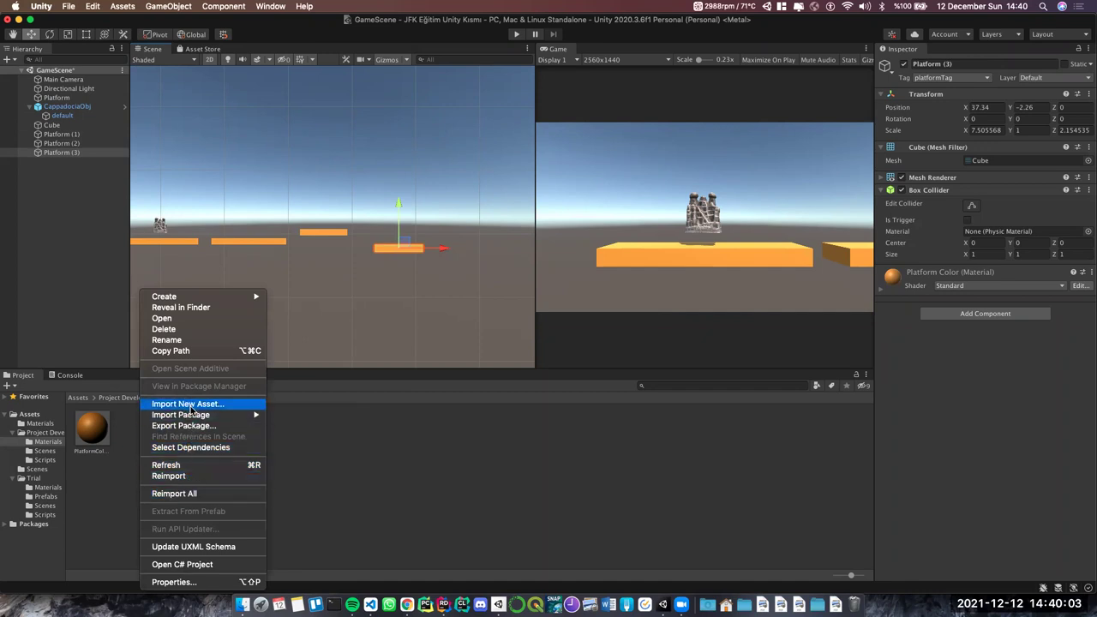
pyautogui.moveTo(192, 299)
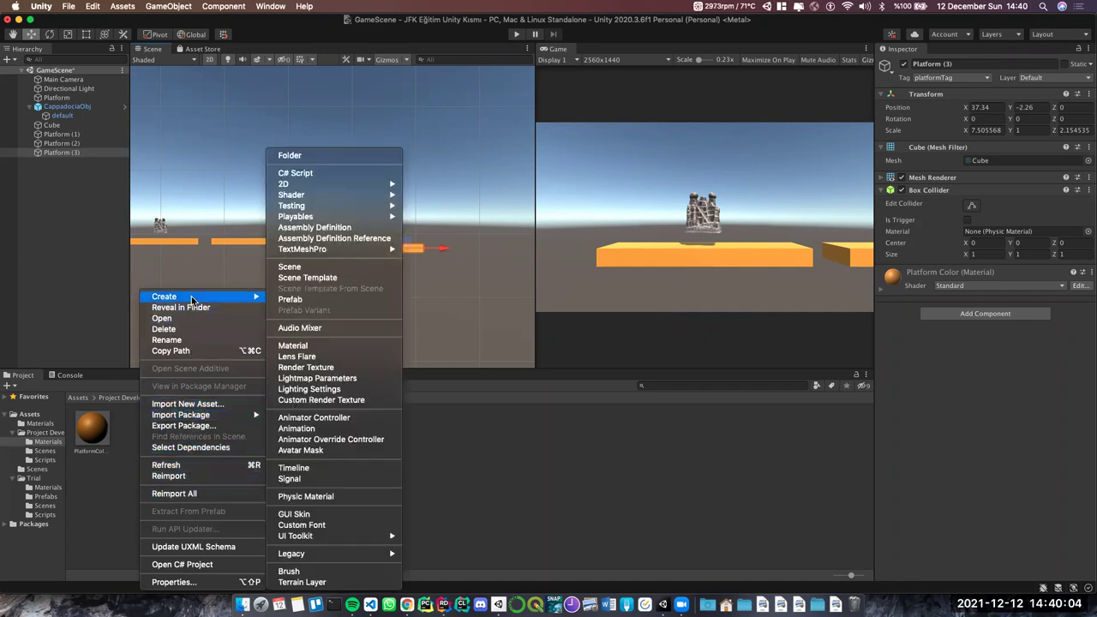
pyautogui.click(310, 347)
pyautogui.write('FinishL')
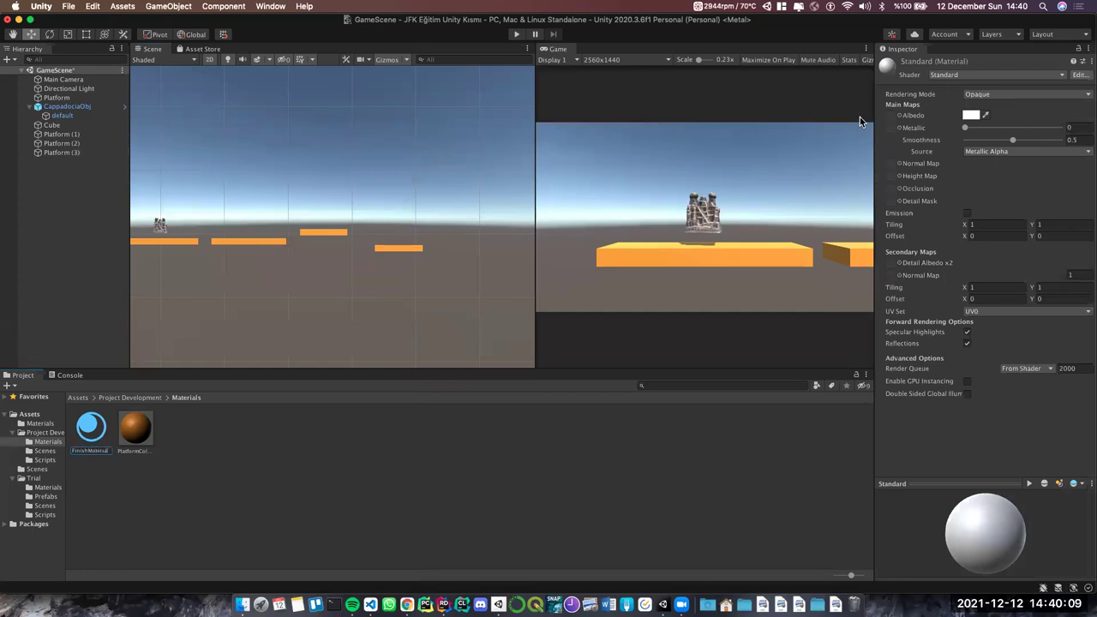
pyautogui.press('Return')
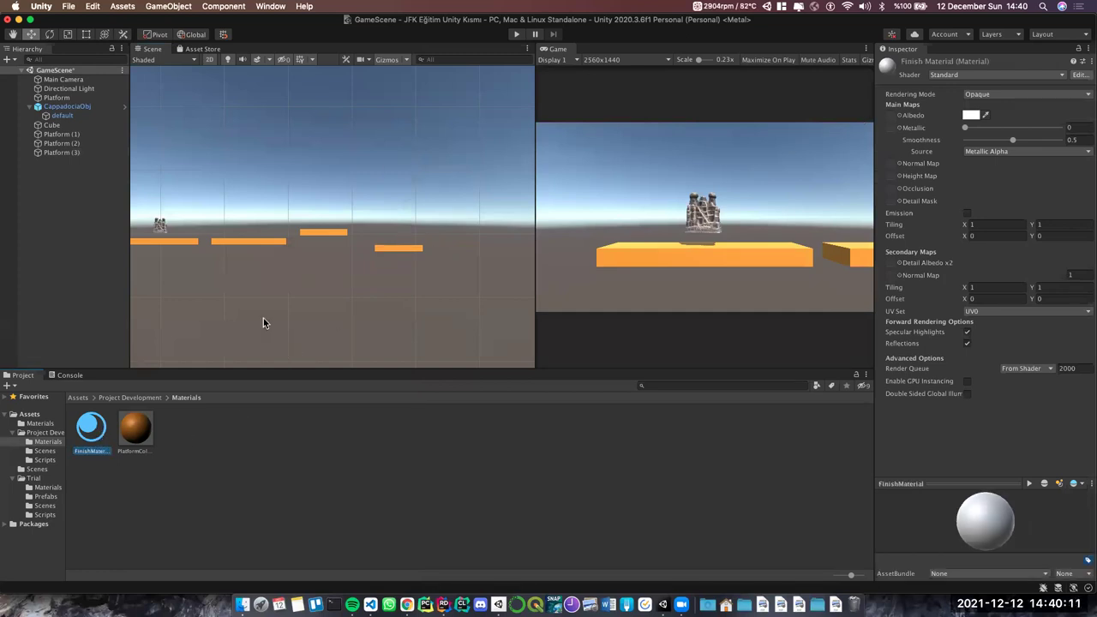
# Apply FinishMaterial to Platform (3) and start adding a new tag entry
pyautogui.moveTo(383, 249); pyautogui.dragTo(385, 251)
pyautogui.click(104, 151)
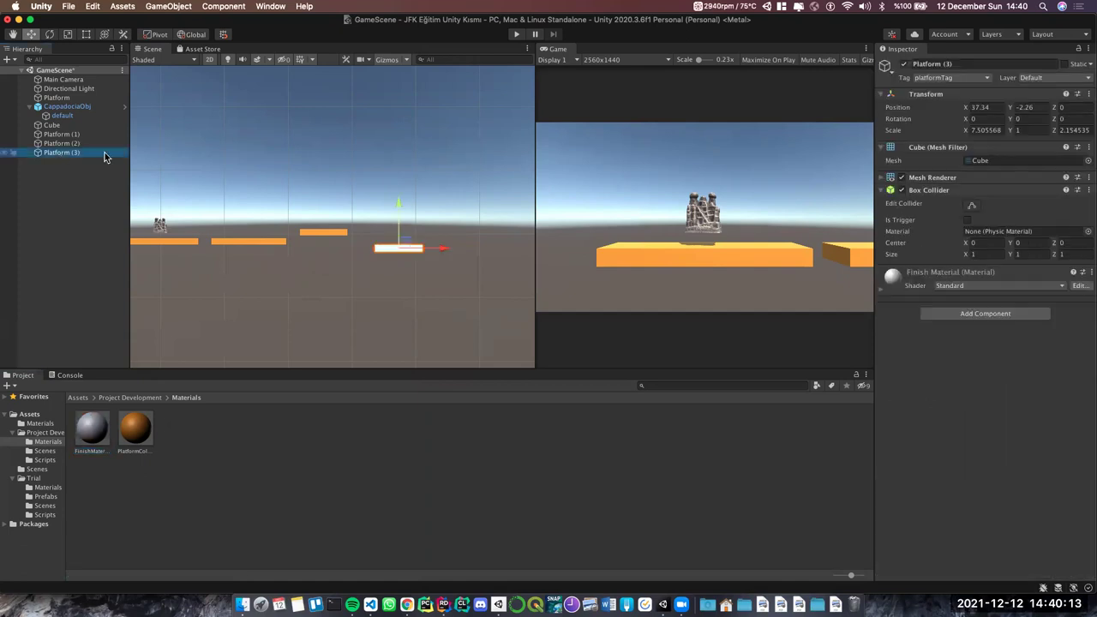
pyautogui.click(945, 80)
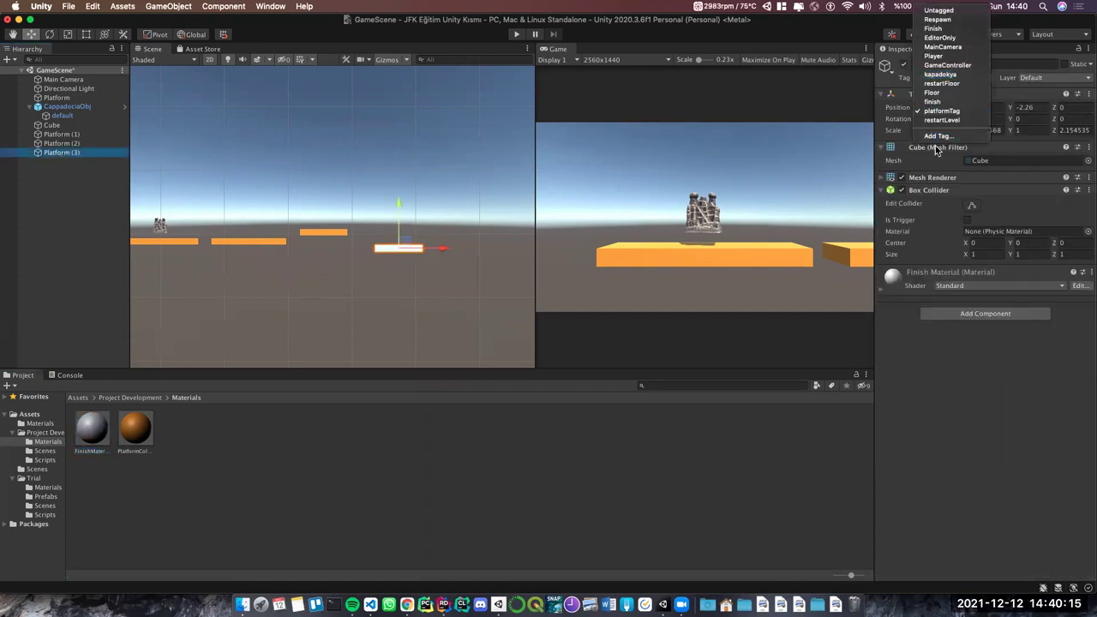
pyautogui.click(936, 141)
pyautogui.click(1061, 179)
pyautogui.write('finishT')
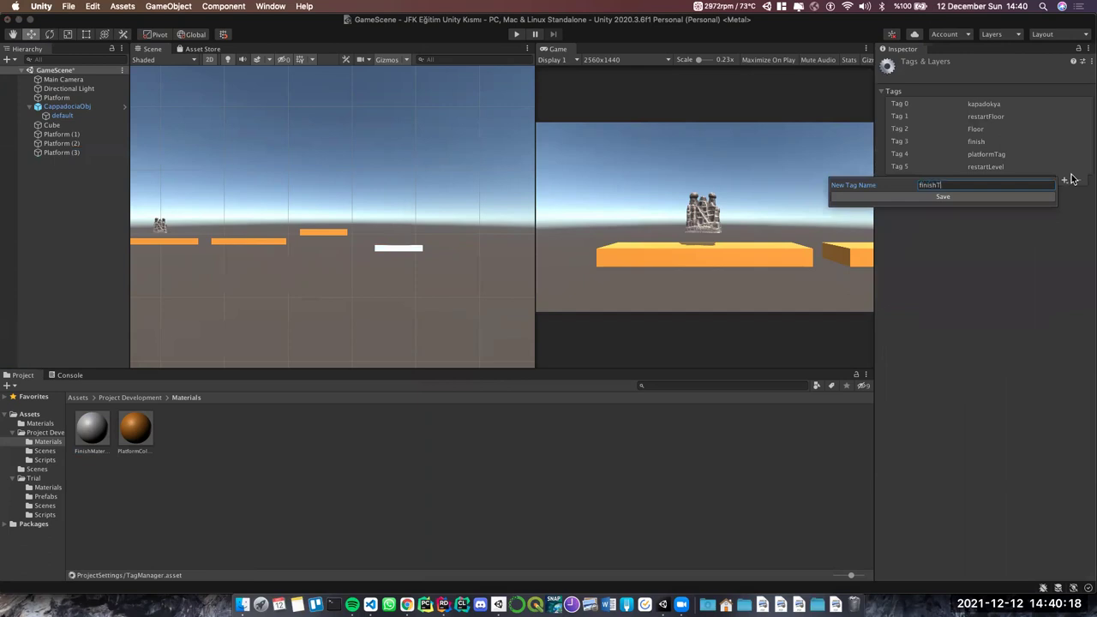
# Save the finishTag tag, rename Platform (3) to FinishPlatform, and tag it finishTag
pyautogui.write('ag')
pyautogui.press('Return')
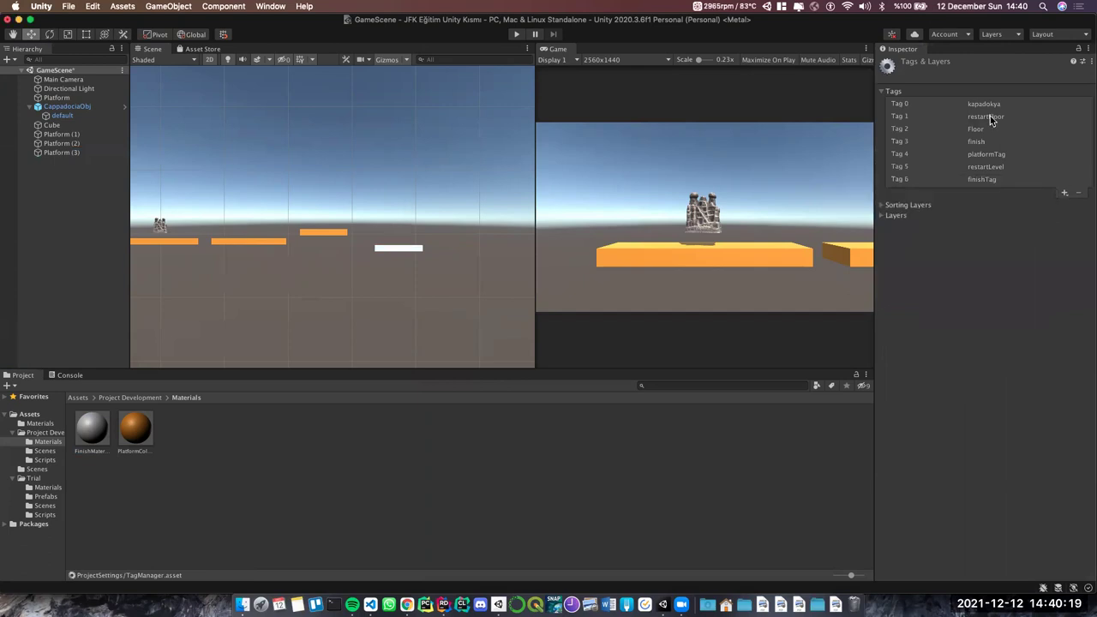
pyautogui.click(64, 151)
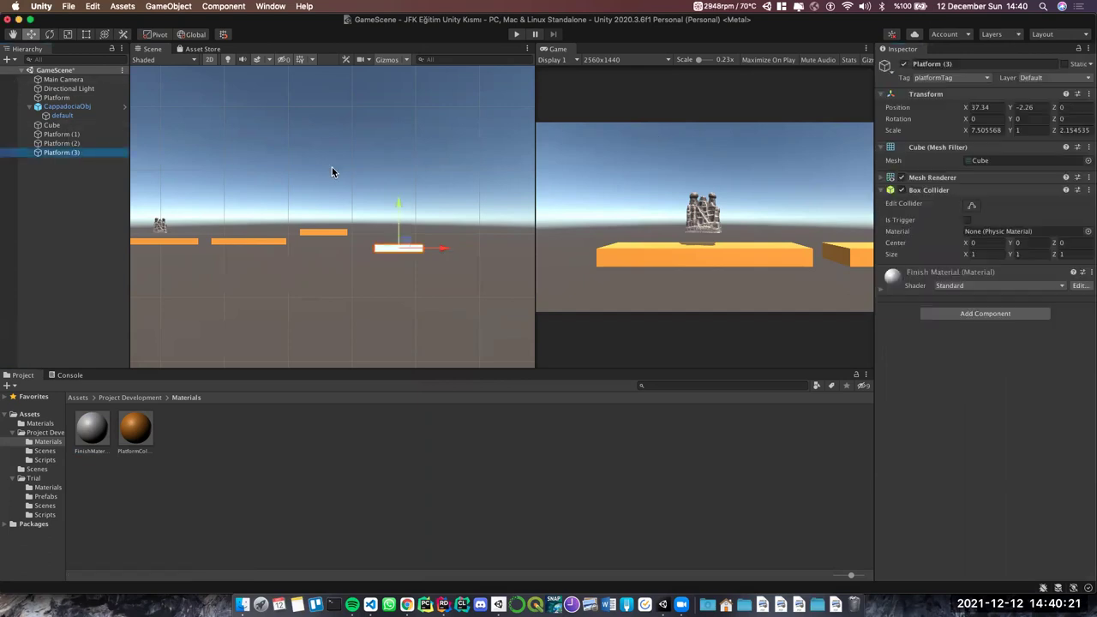
pyautogui.click(958, 66)
pyautogui.write('Finish')
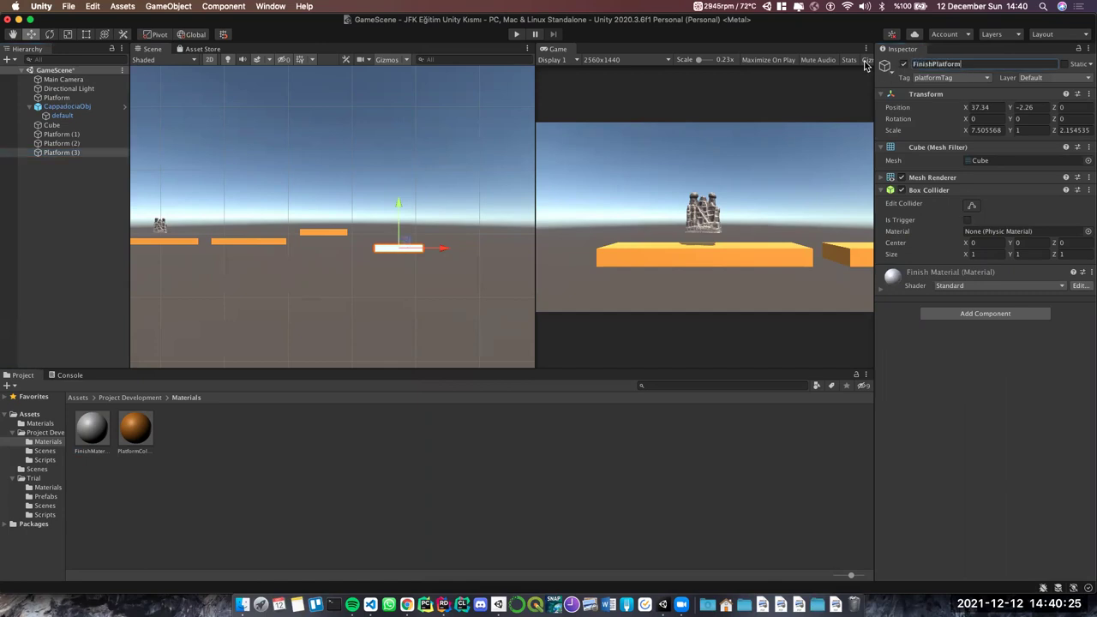
pyautogui.press('Return')
pyautogui.click(951, 78)
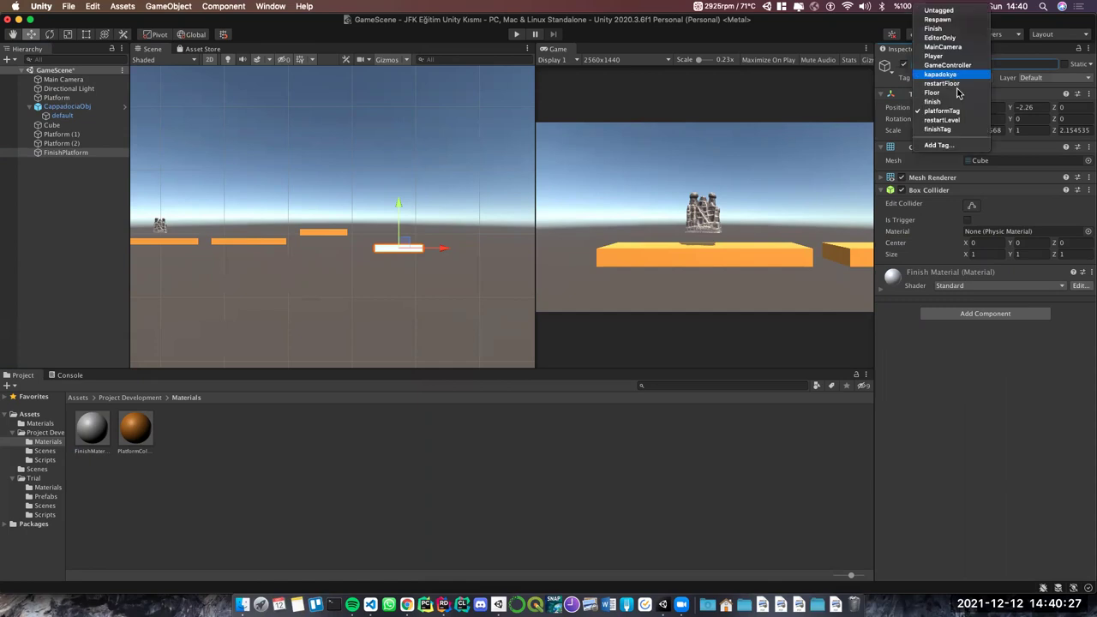
pyautogui.click(969, 129)
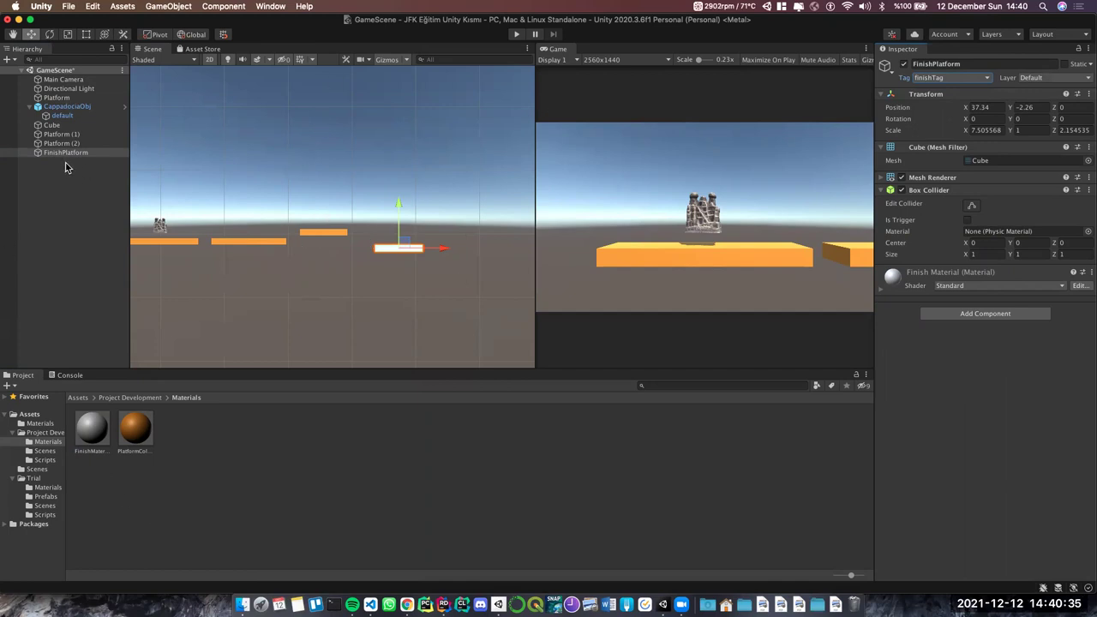
pyautogui.click(97, 143)
pyautogui.press('Up')
pyautogui.click(97, 144)
pyautogui.press('Up')
pyautogui.click(516, 34)
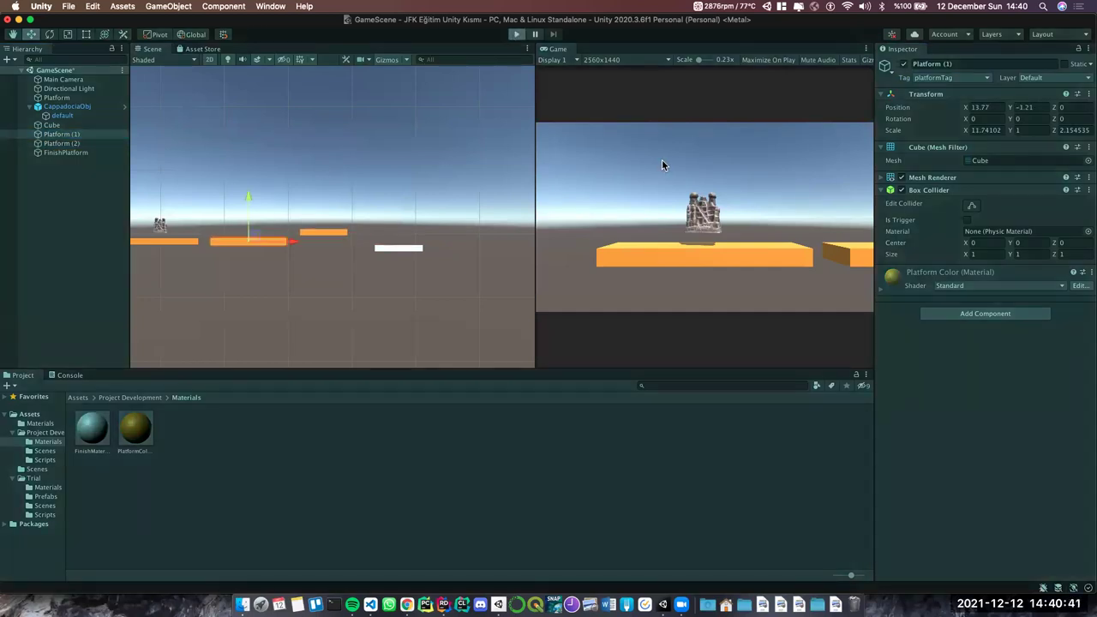
pyautogui.press('Right')
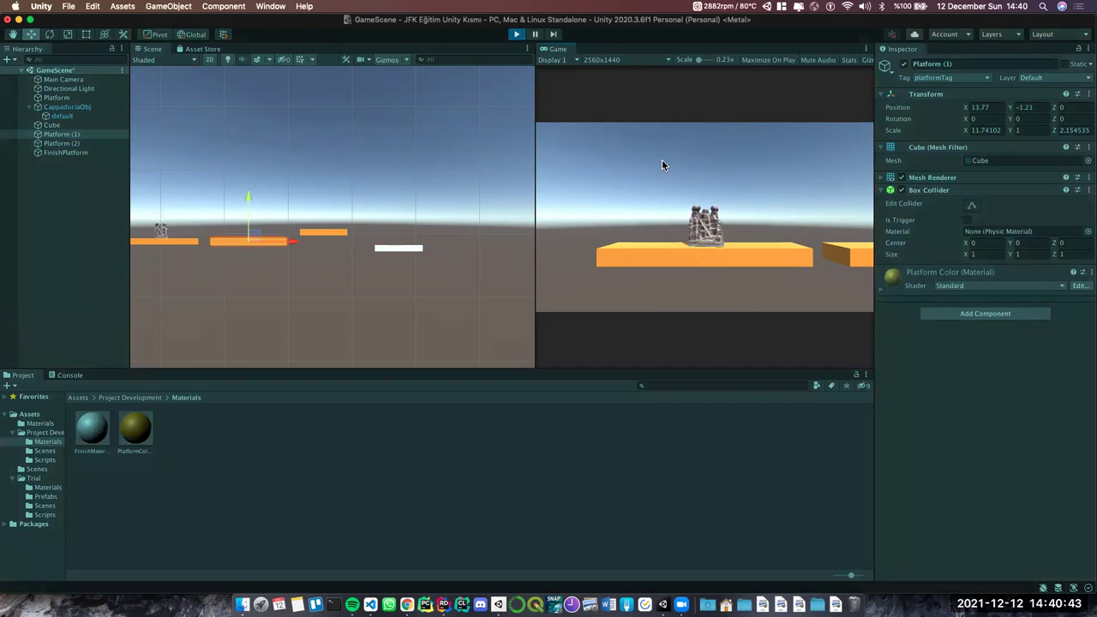
pyautogui.press('Right')
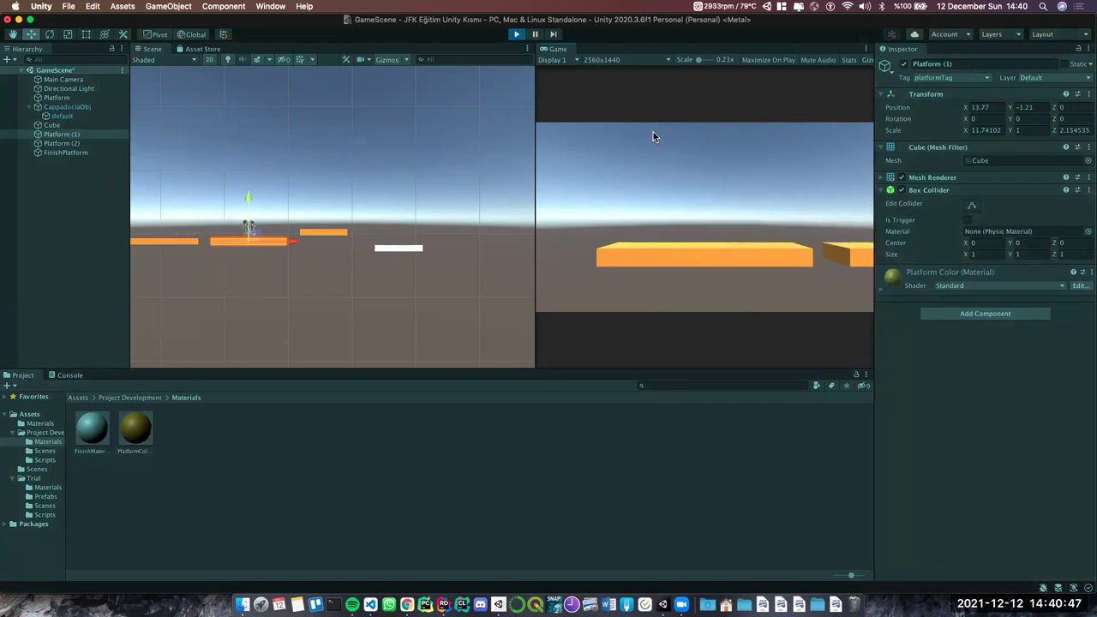
pyautogui.click(517, 36)
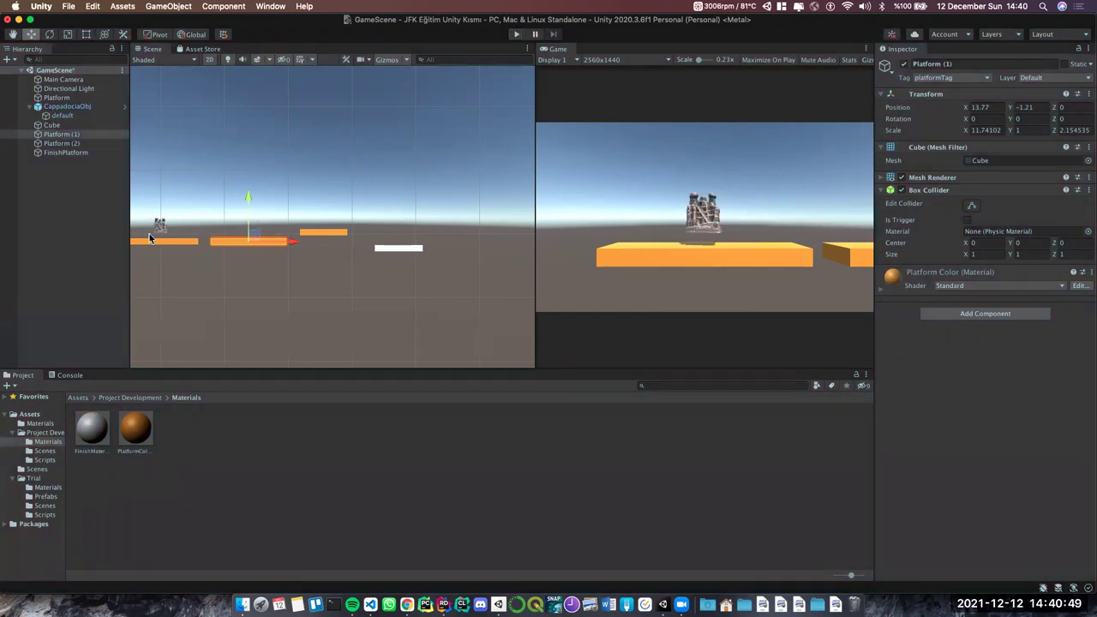
pyautogui.scroll(2, 156, 230)
pyautogui.scroll(1, 156, 229)
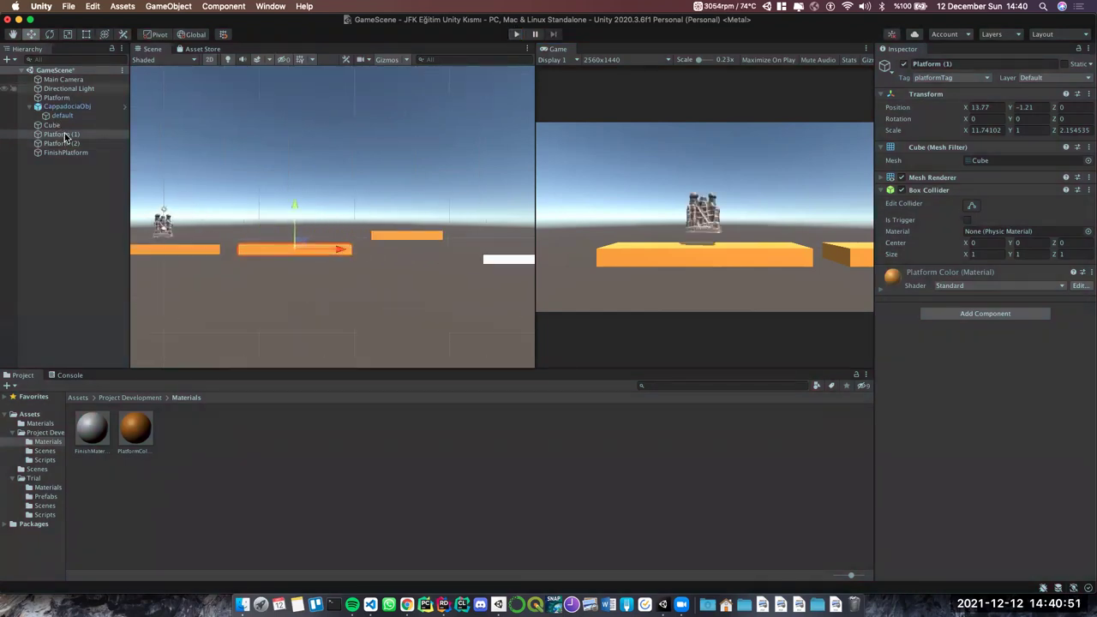
pyautogui.moveTo(62, 78)
pyautogui.mouseDown()
pyautogui.moveTo(101, 106)
pyautogui.moveTo(74, 106)
pyautogui.moveTo(95, 120)
pyautogui.mouseUp()
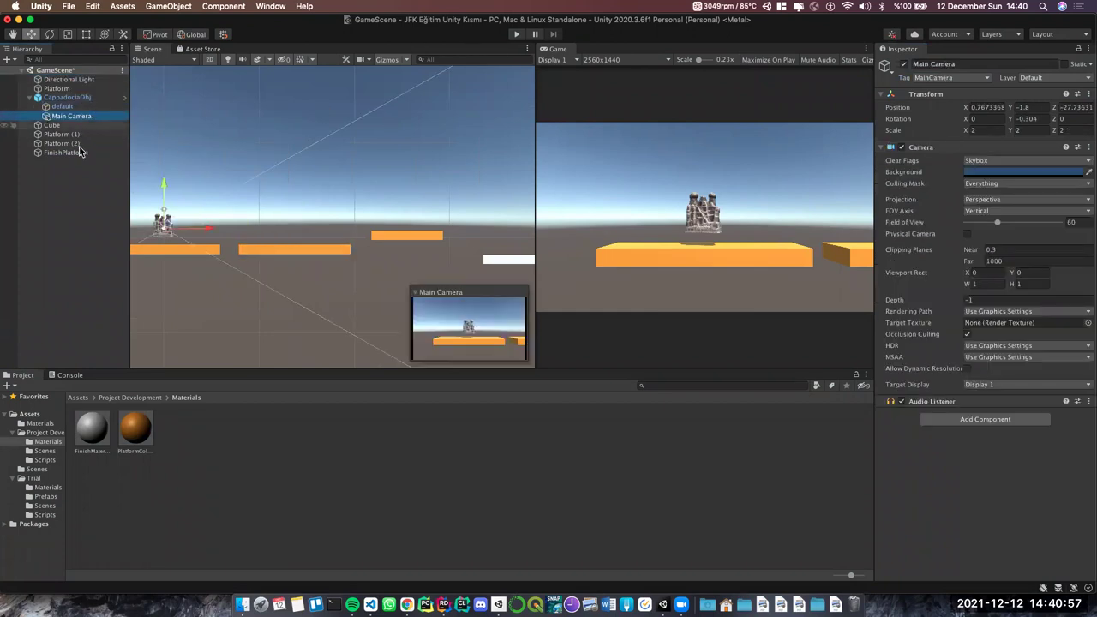
# Set CappadociaObj's Rigidbody Angular Drag to 0.02 and start a test run
pyautogui.click(92, 262)
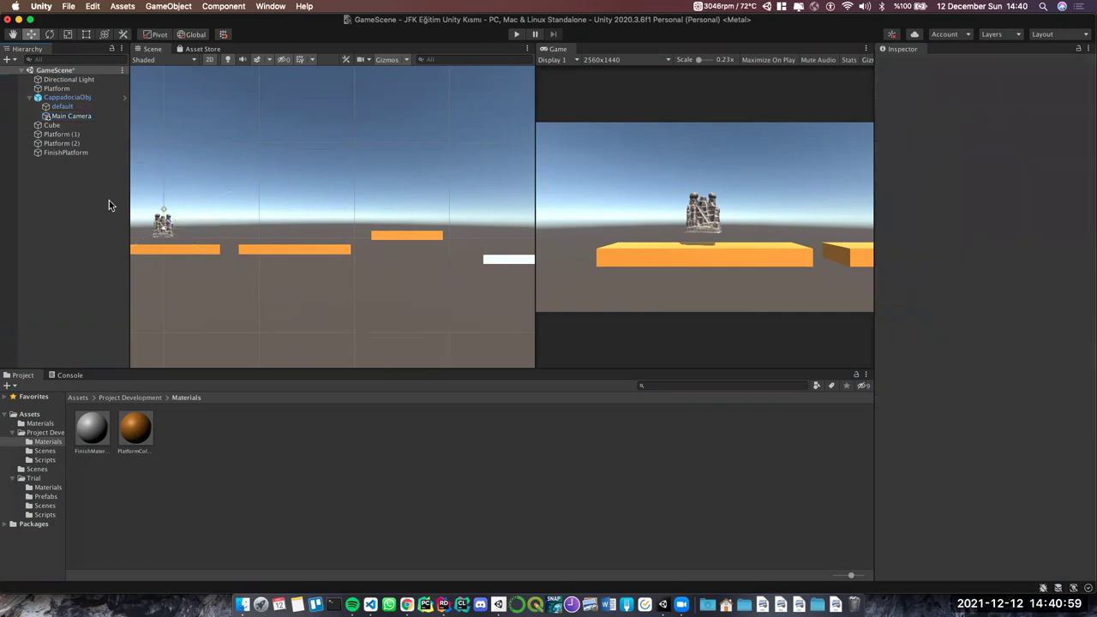
pyautogui.click(68, 97)
pyautogui.click(990, 195)
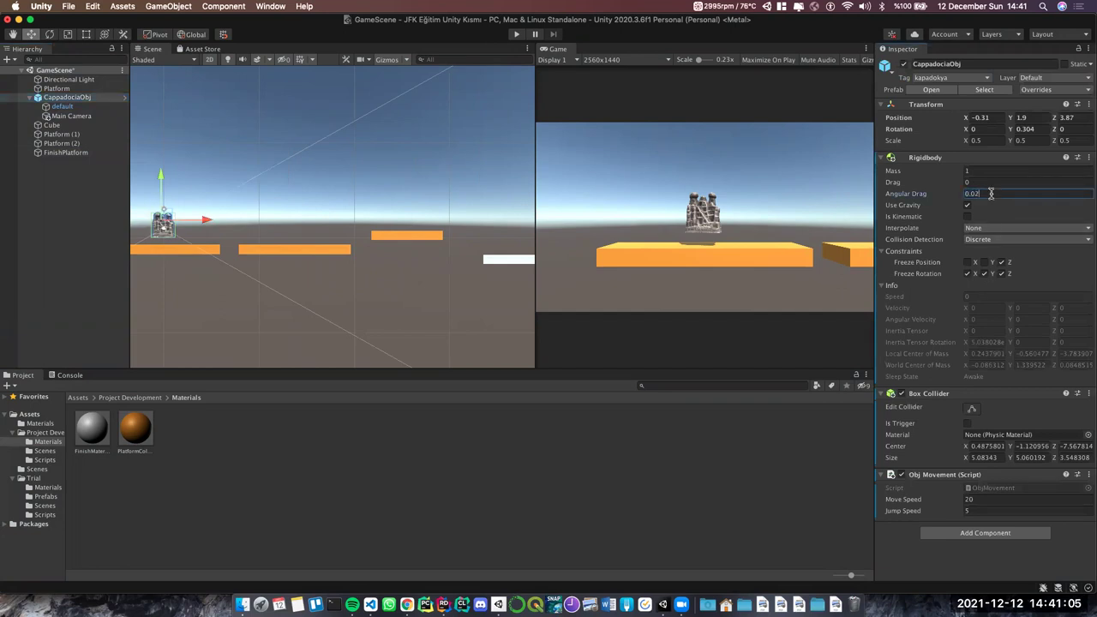
pyautogui.click(515, 35)
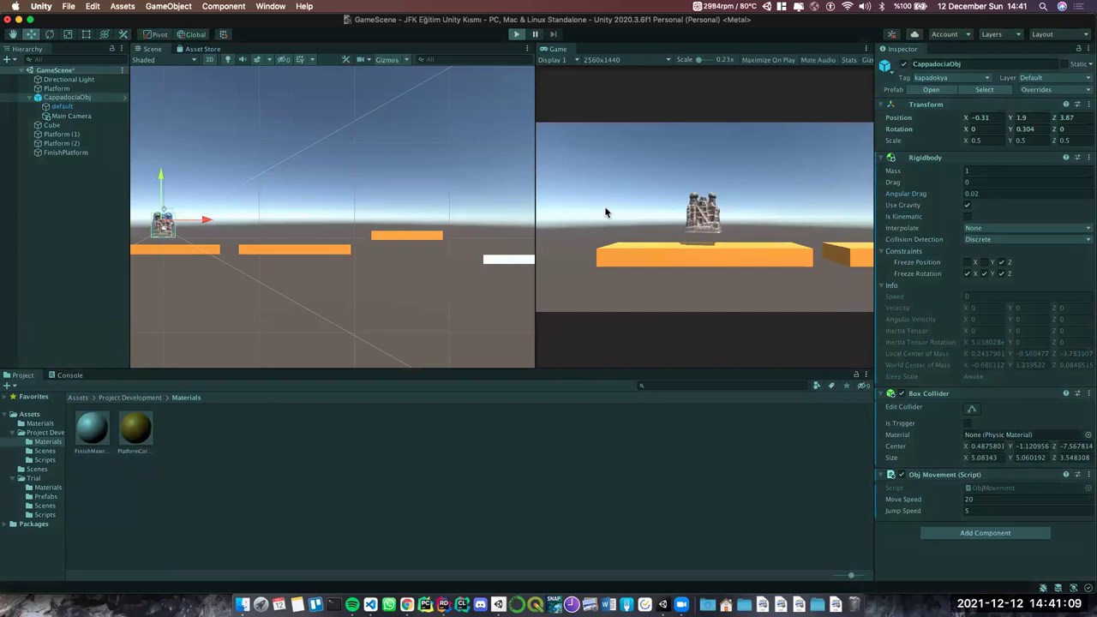
# Move and jump the player right while nudging its angular drag during play
pyautogui.press('Right')
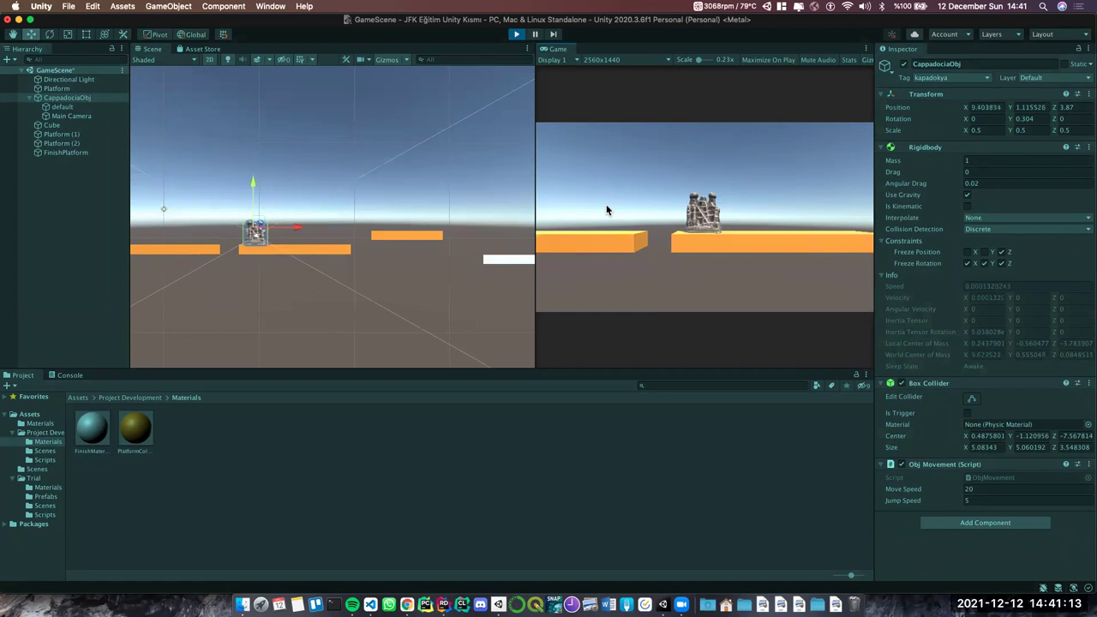
pyautogui.press('Right')
pyautogui.moveTo(949, 189); pyautogui.dragTo(916, 187)
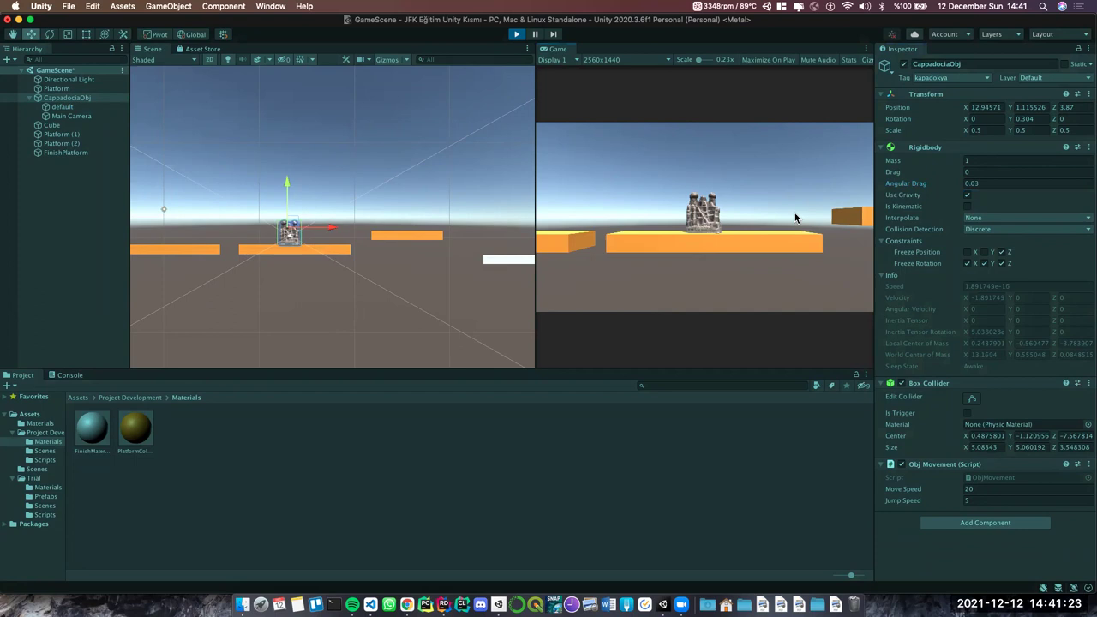
pyautogui.press('space')
pyautogui.write('25')
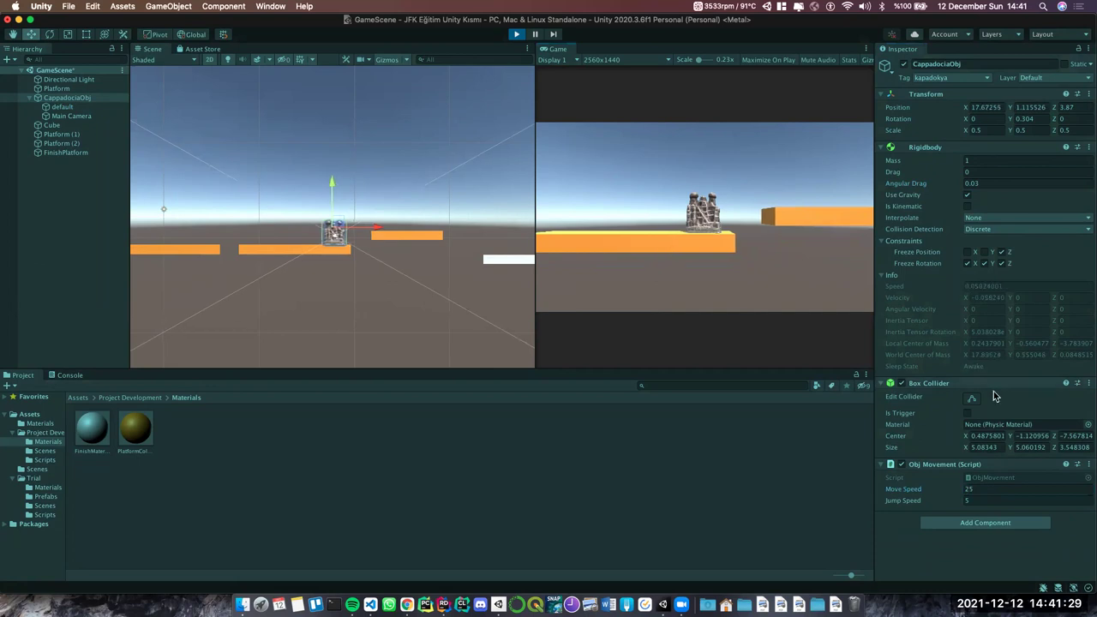
# Set Move Speed to 40 and test moving left, right and jumping
pyautogui.click(992, 487)
pyautogui.write('40')
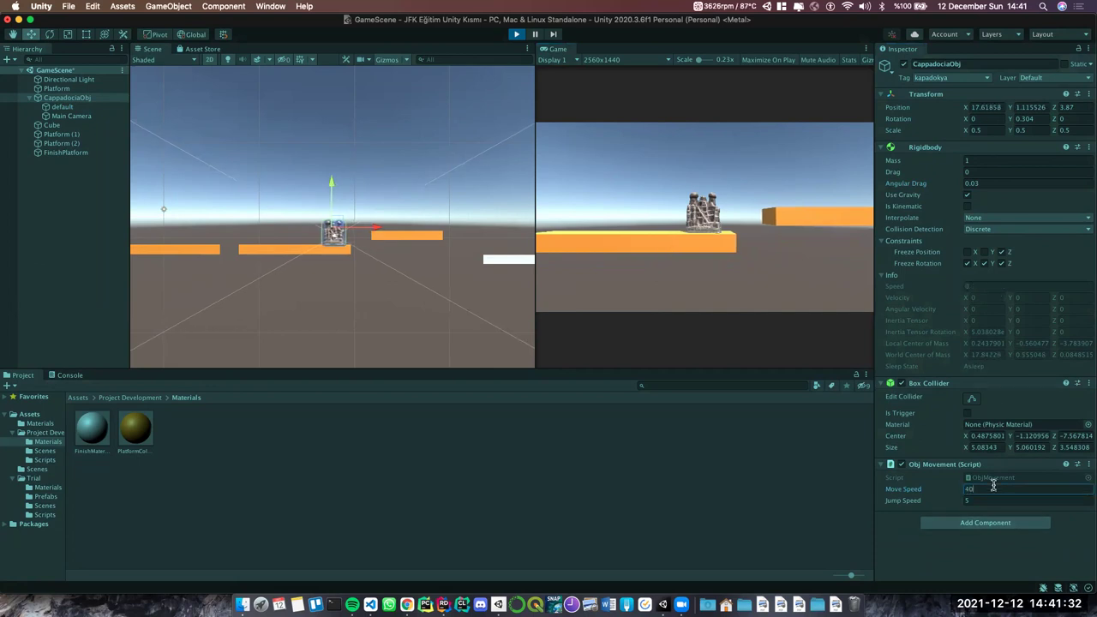
pyautogui.click(694, 231)
pyautogui.press('Left')
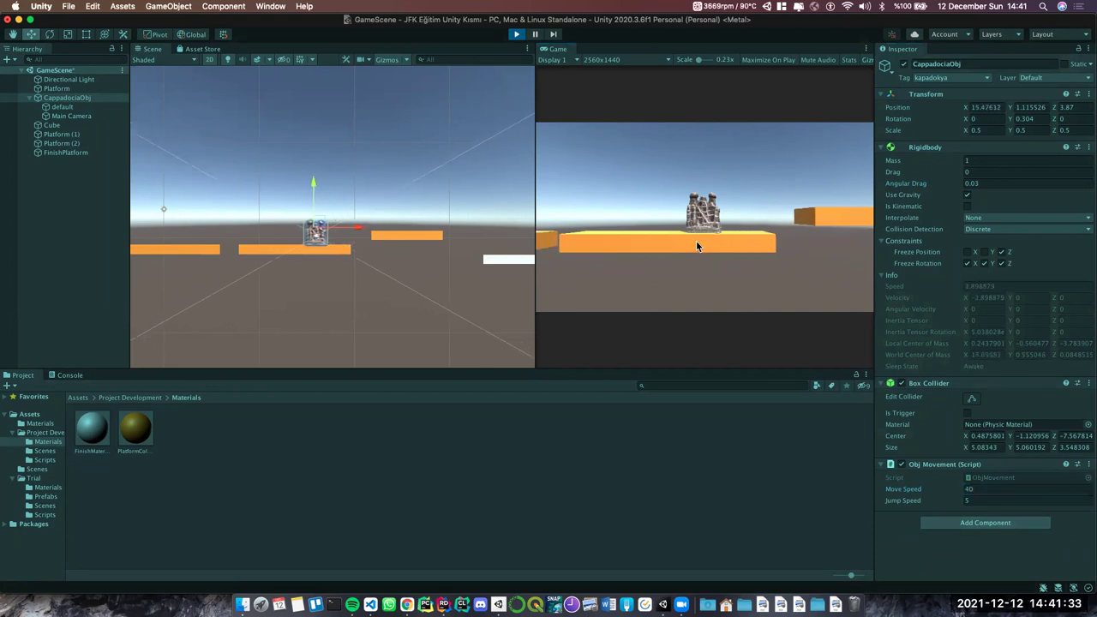
pyautogui.press('Right')
pyautogui.press('space')
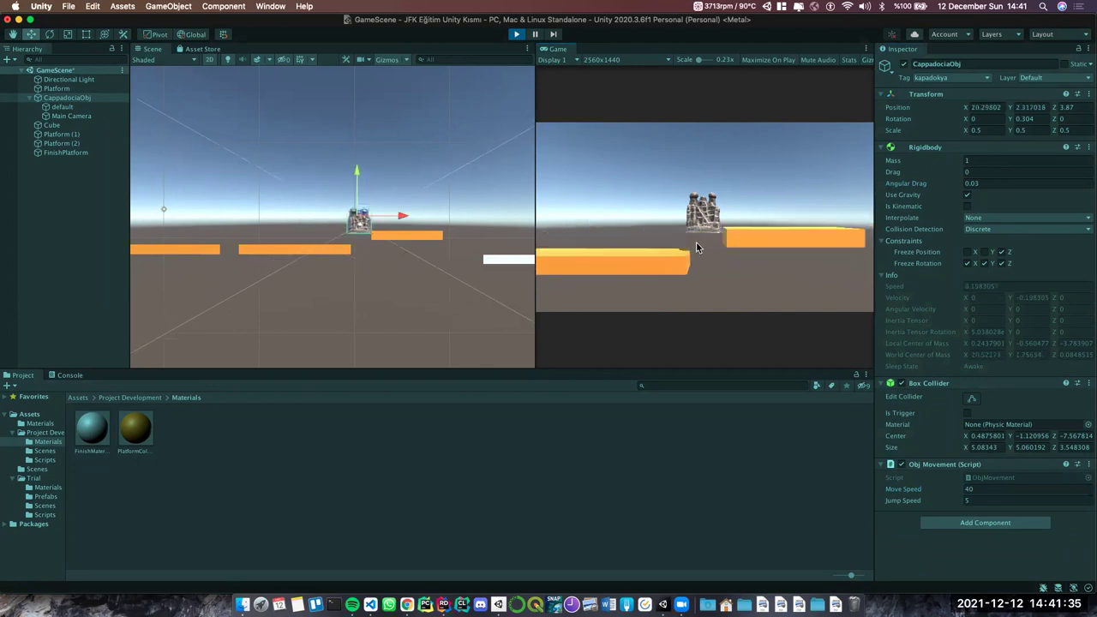
pyautogui.press('Left')
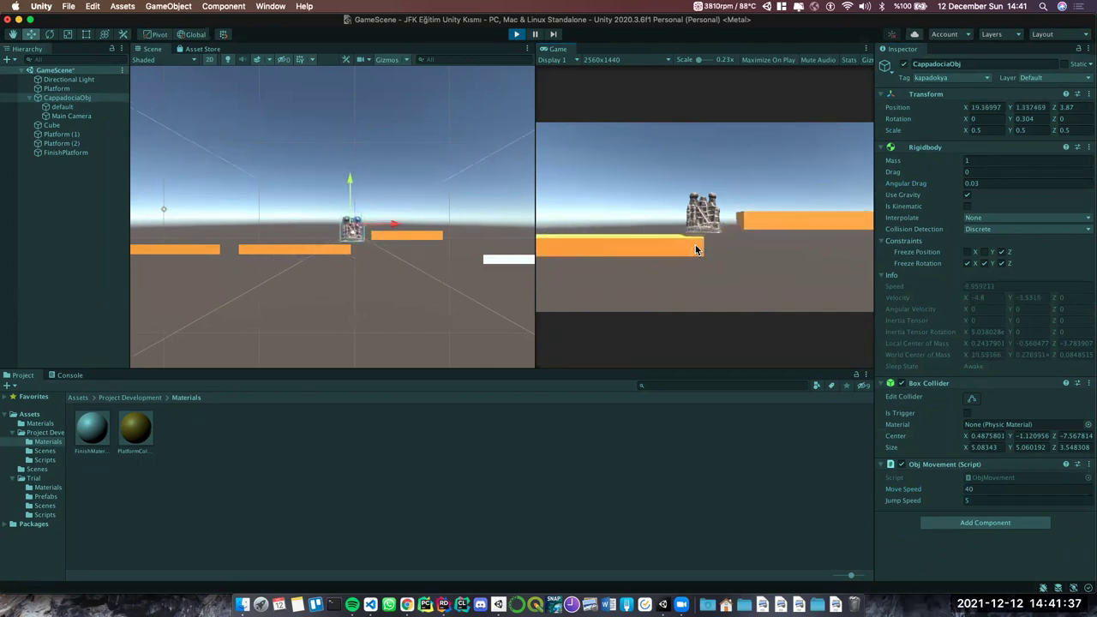
pyautogui.press('Right')
pyautogui.press('space')
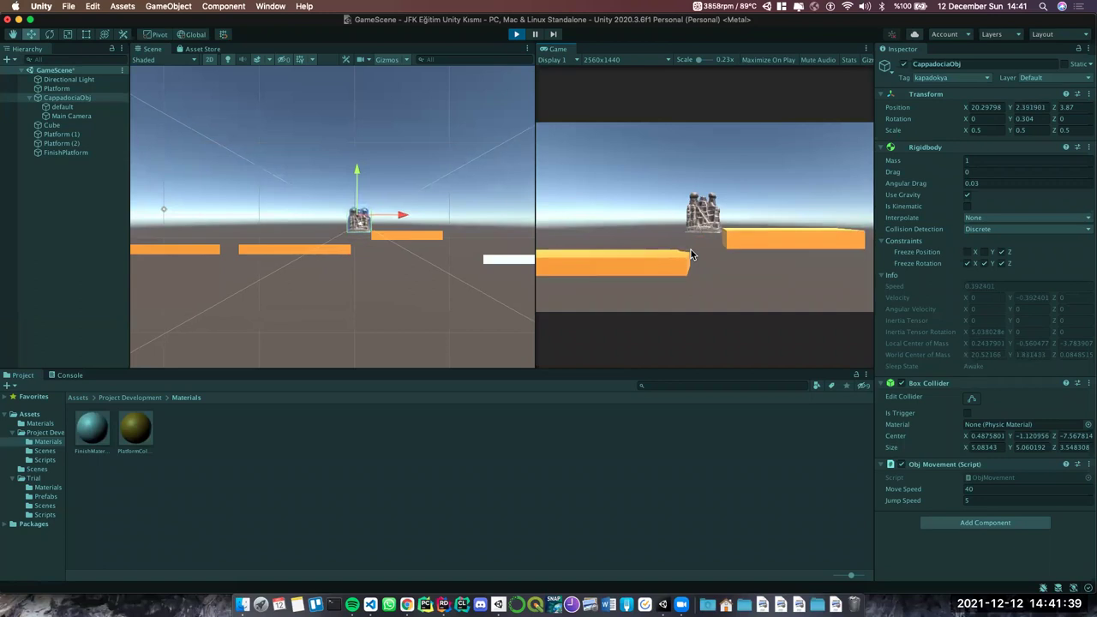
pyautogui.press('Left')
pyautogui.press('Right')
pyautogui.press('space')
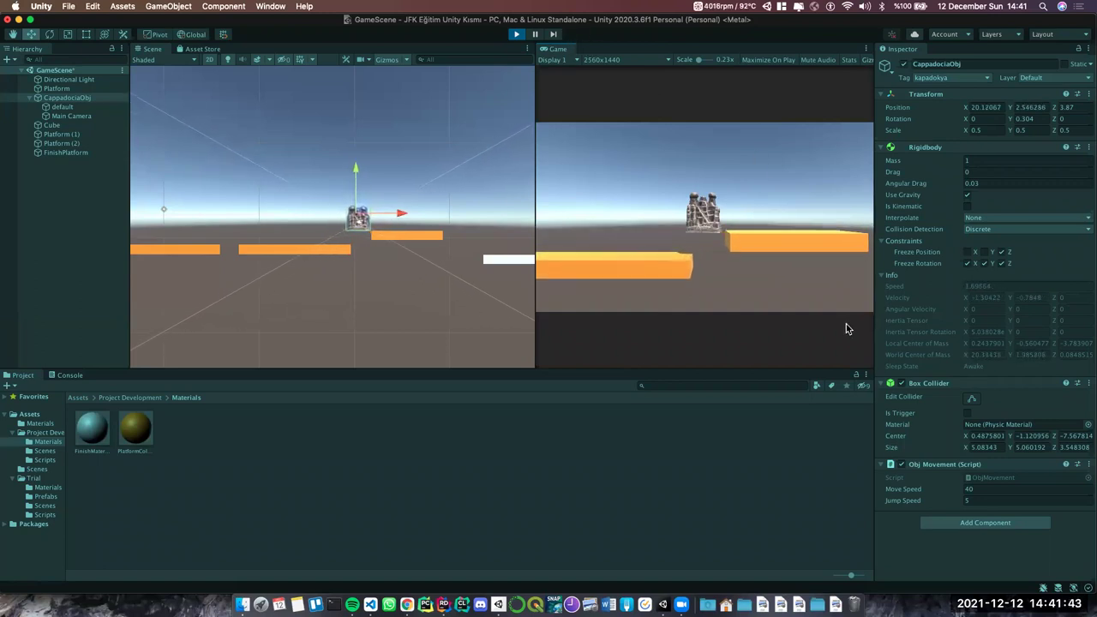
pyautogui.press('Left')
# Set Jump Speed to 10, test a higher jump, and stop the game
pyautogui.click(987, 500)
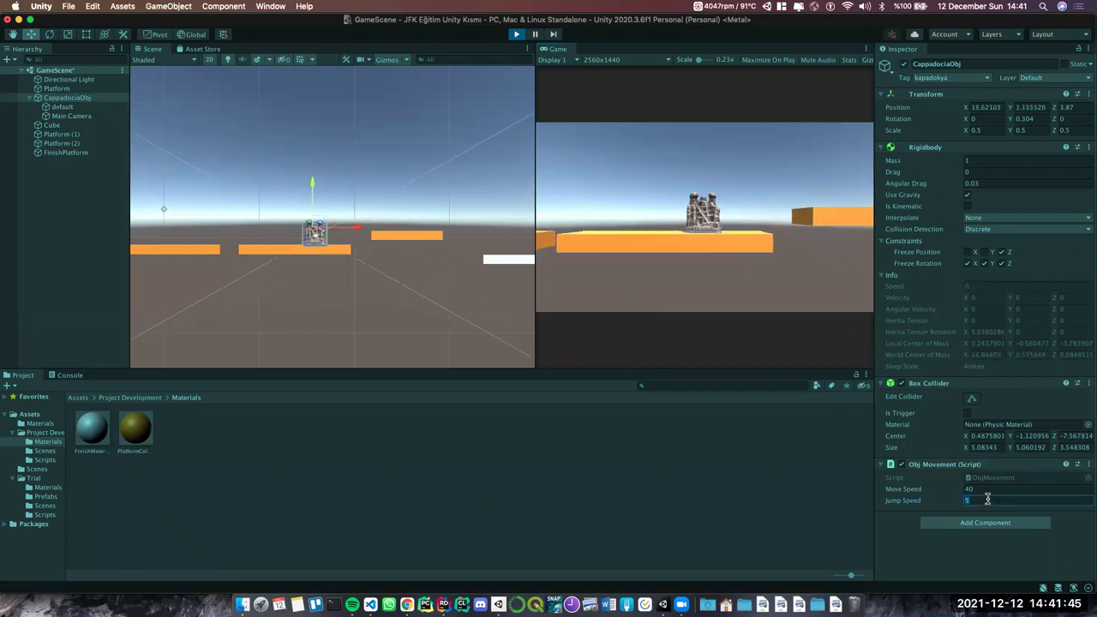
pyautogui.click(711, 255)
pyautogui.press('Right')
pyautogui.press('space')
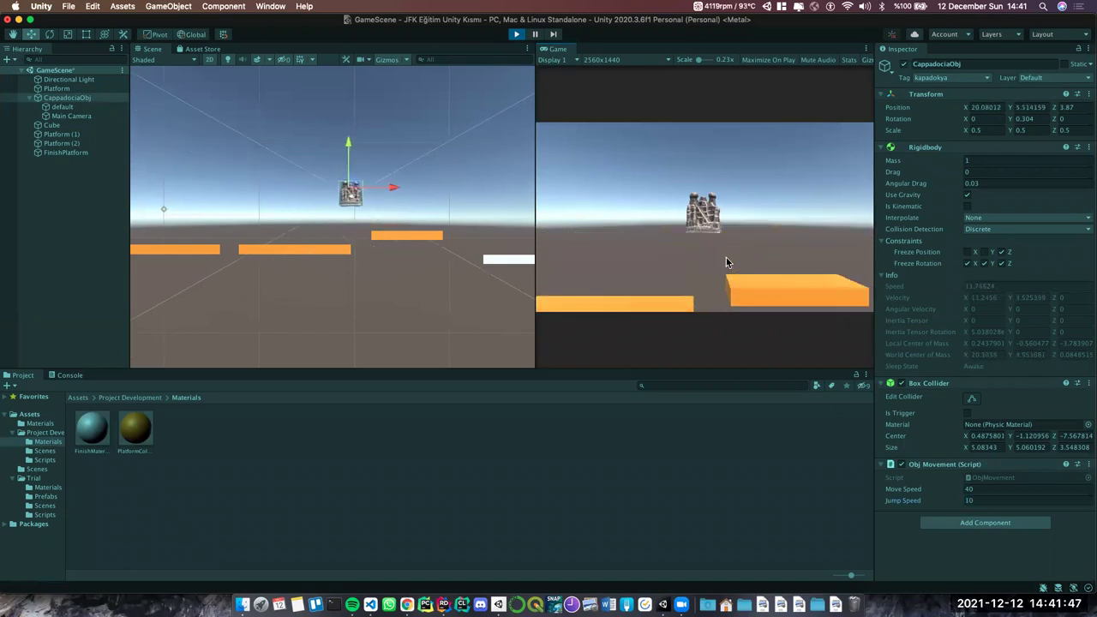
pyautogui.click(516, 34)
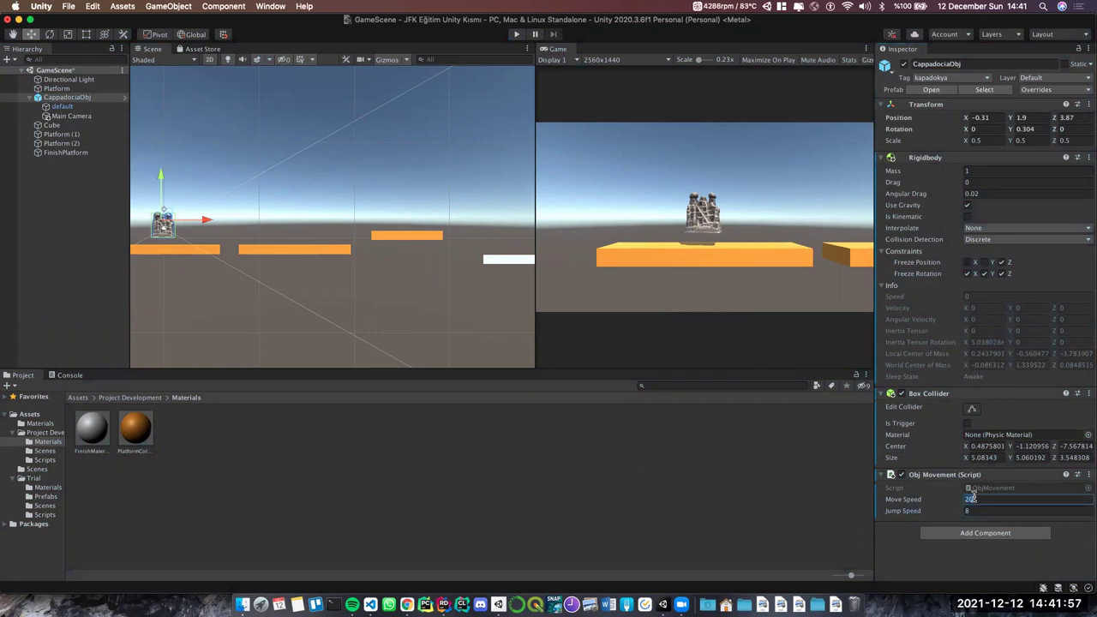
# Confirm Move Speed 40 and Jump Speed 8, then select FinishPlatform
pyautogui.write('5')
pyautogui.click(812, 324)
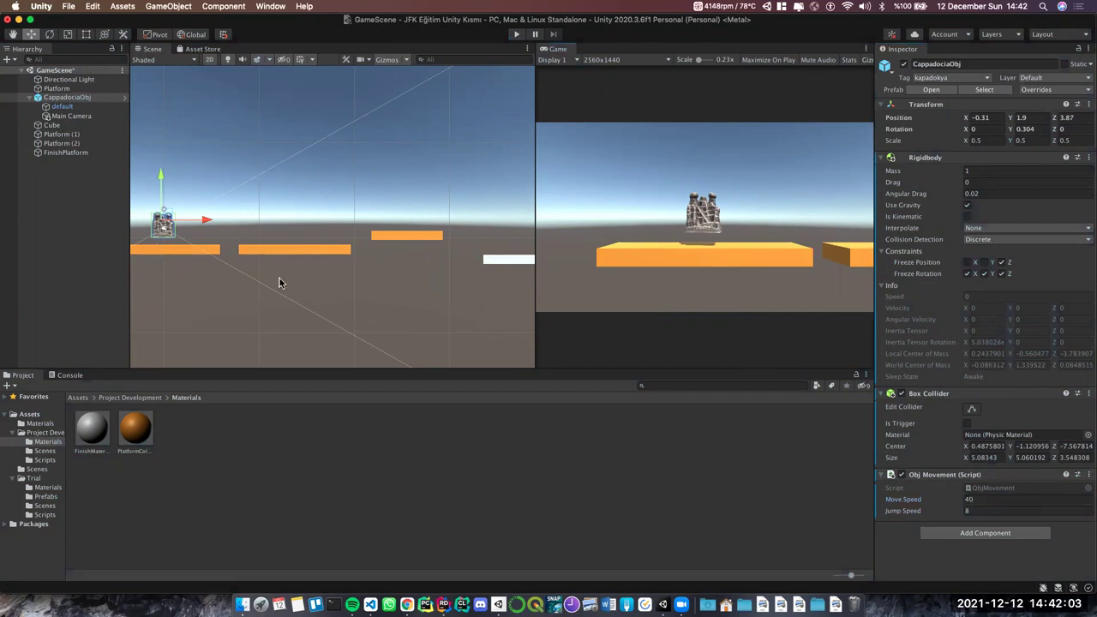
pyautogui.keyDown('alt'); pyautogui.moveTo(374, 251); pyautogui.dragTo(439, 251); pyautogui.keyUp('alt')
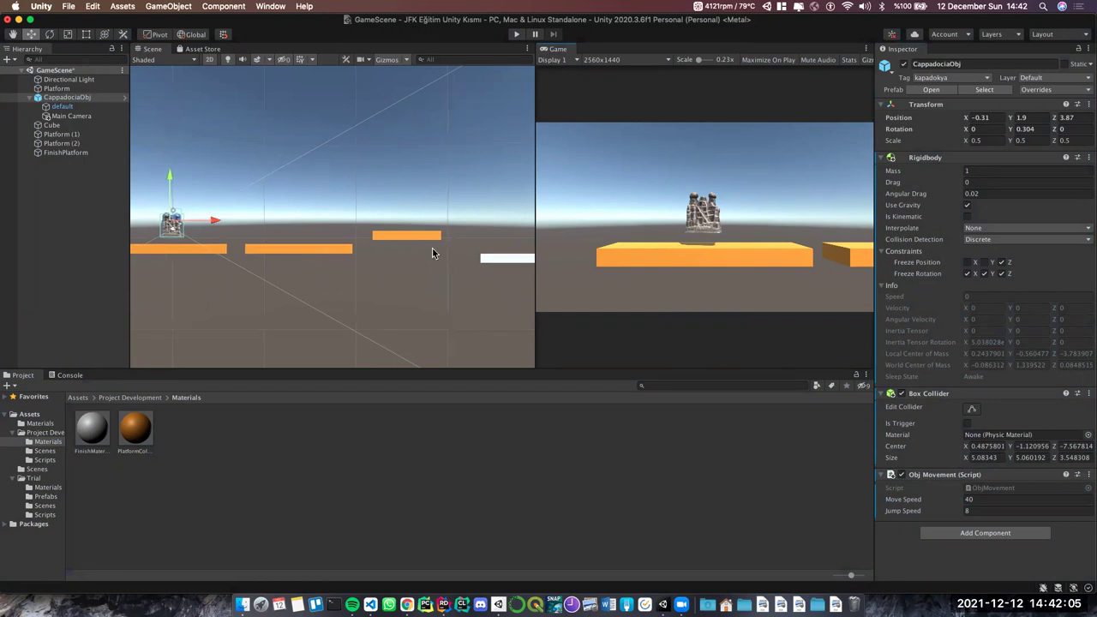
pyautogui.click(88, 153)
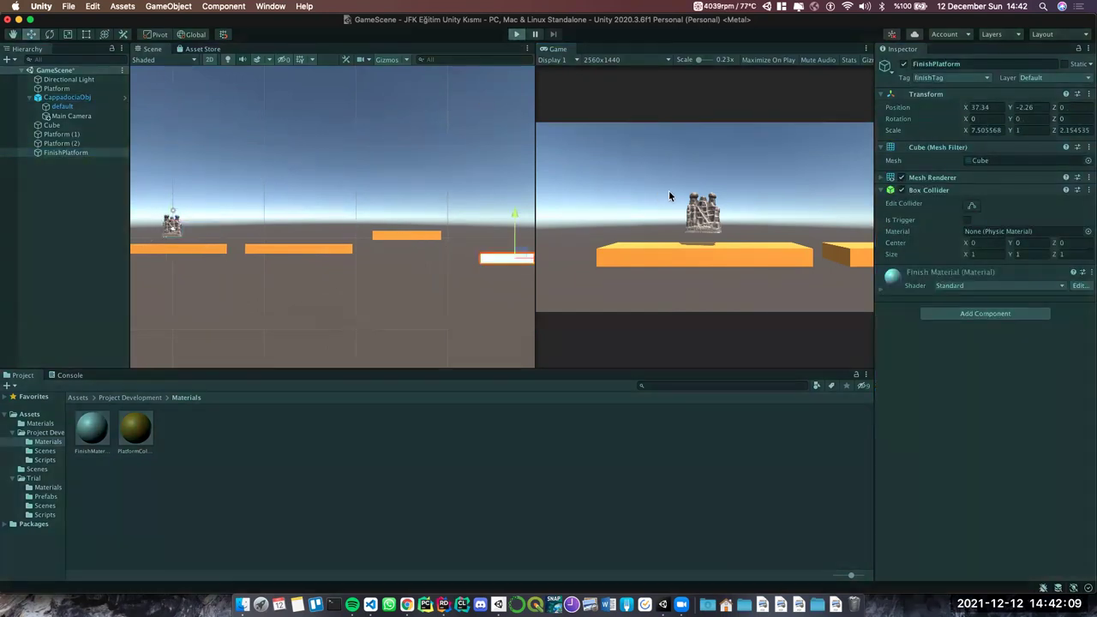
# Jump the player across toward FinishPlatform, stop play, and view the finish platform
pyautogui.press('space')
pyautogui.press('space')
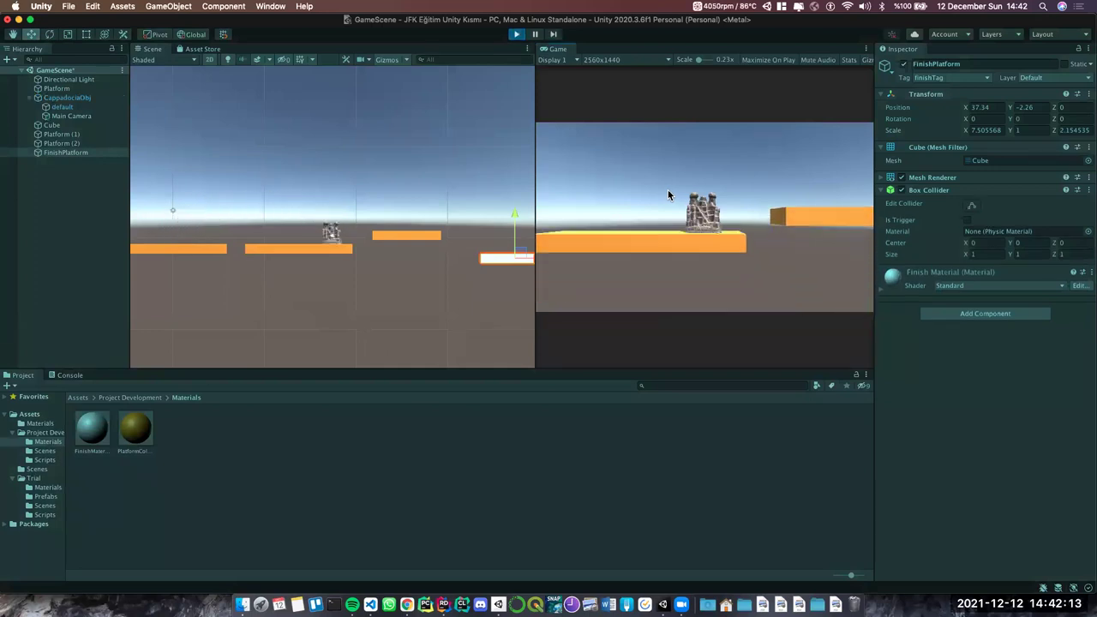
pyautogui.press('space')
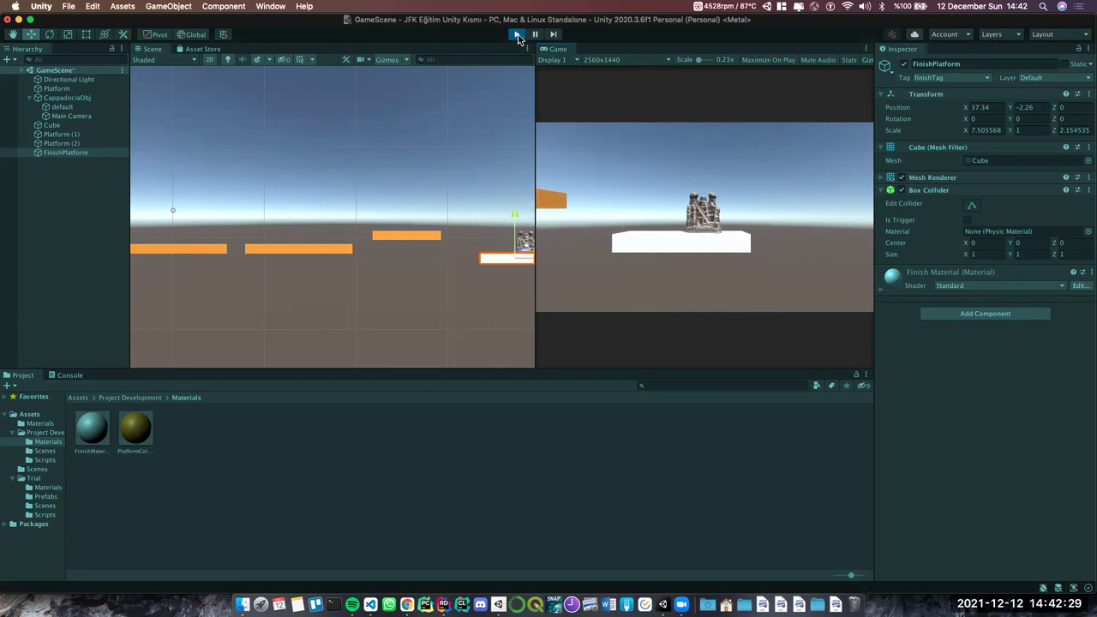
pyautogui.press('super+p')
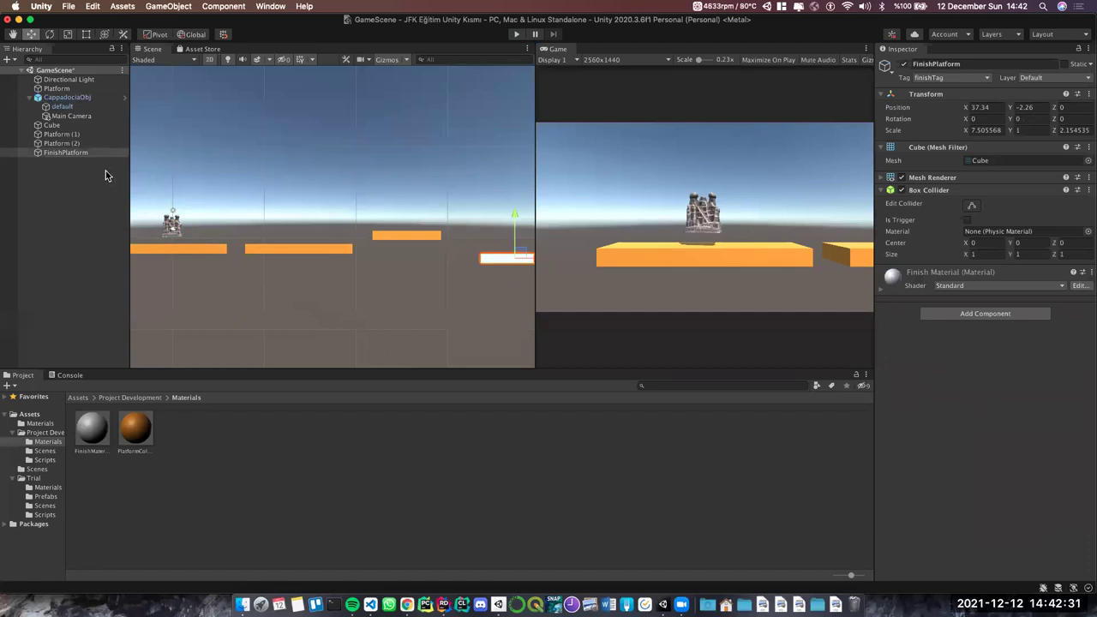
pyautogui.moveTo(358, 264)
pyautogui.mouseDown(button='middle')
pyautogui.moveTo(452, 232)
pyautogui.moveTo(421, 218)
pyautogui.mouseUp(button='middle')
pyautogui.scroll(2, 506, 244)
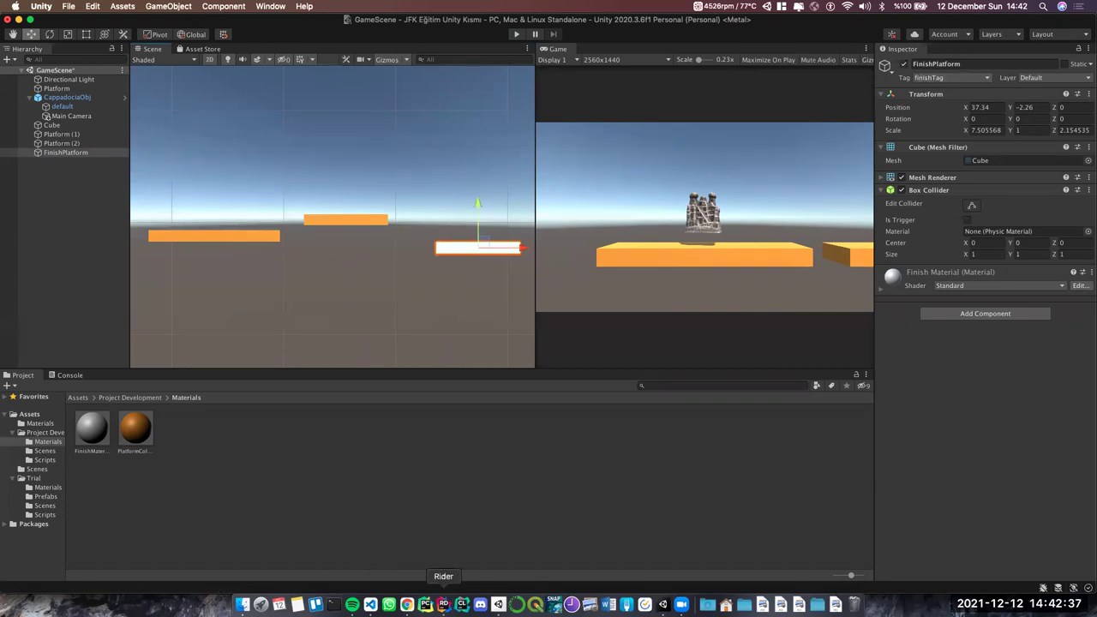
# Add a new if block in ObjMovement that checks other.transform.tag against the finish tag
pyautogui.click(443, 604)
pyautogui.press('Return')
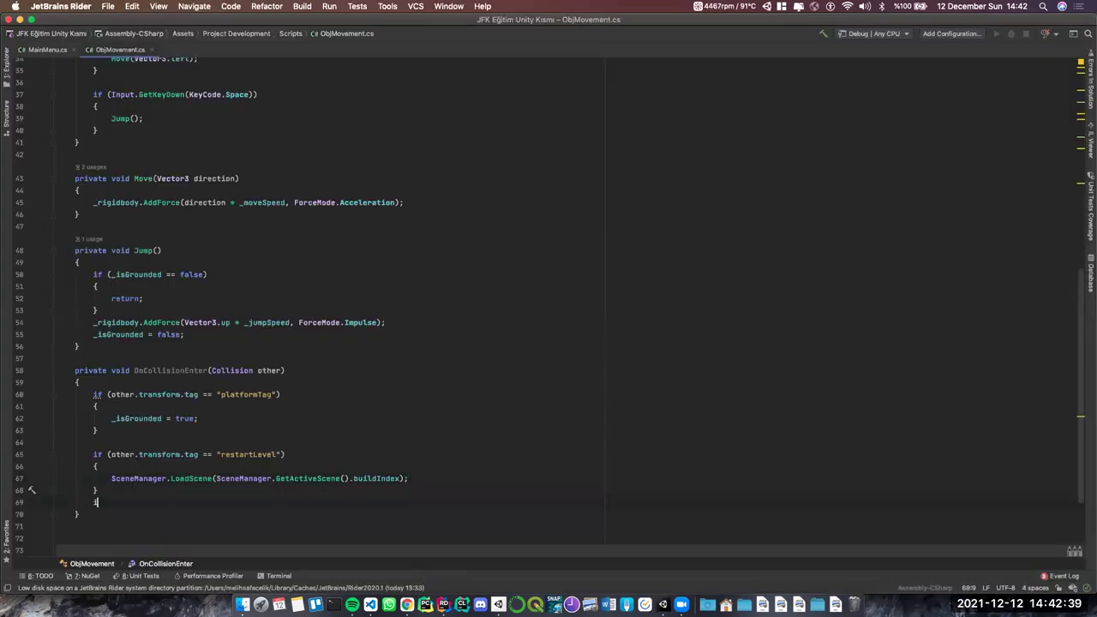
pyautogui.press('Return')
pyautogui.write('if')
pyautogui.press('Tab')
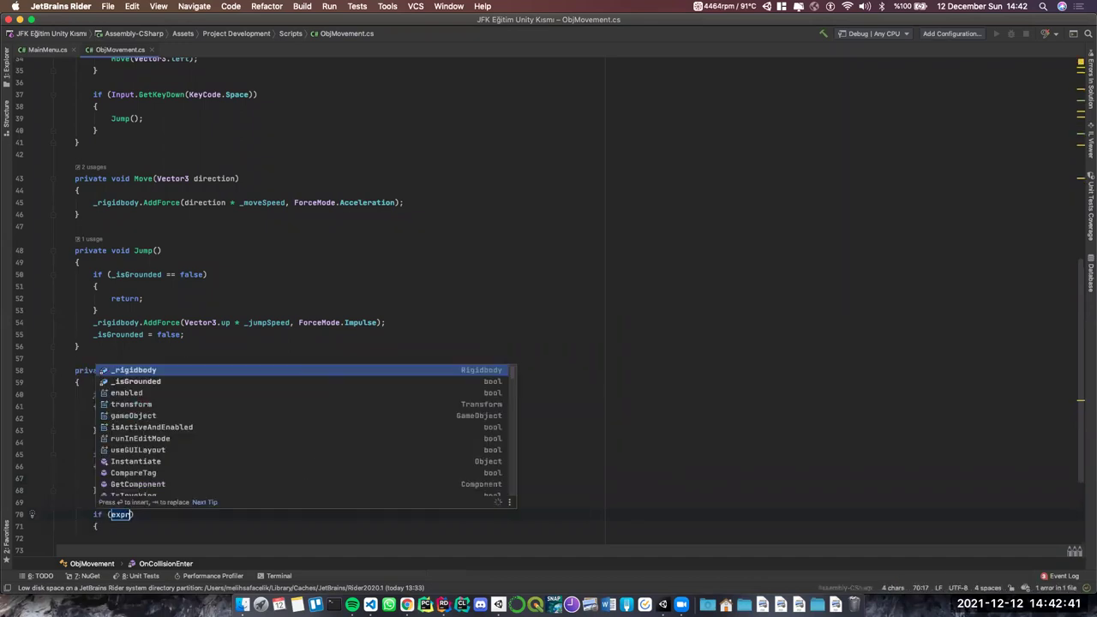
pyautogui.write('other.tag.')
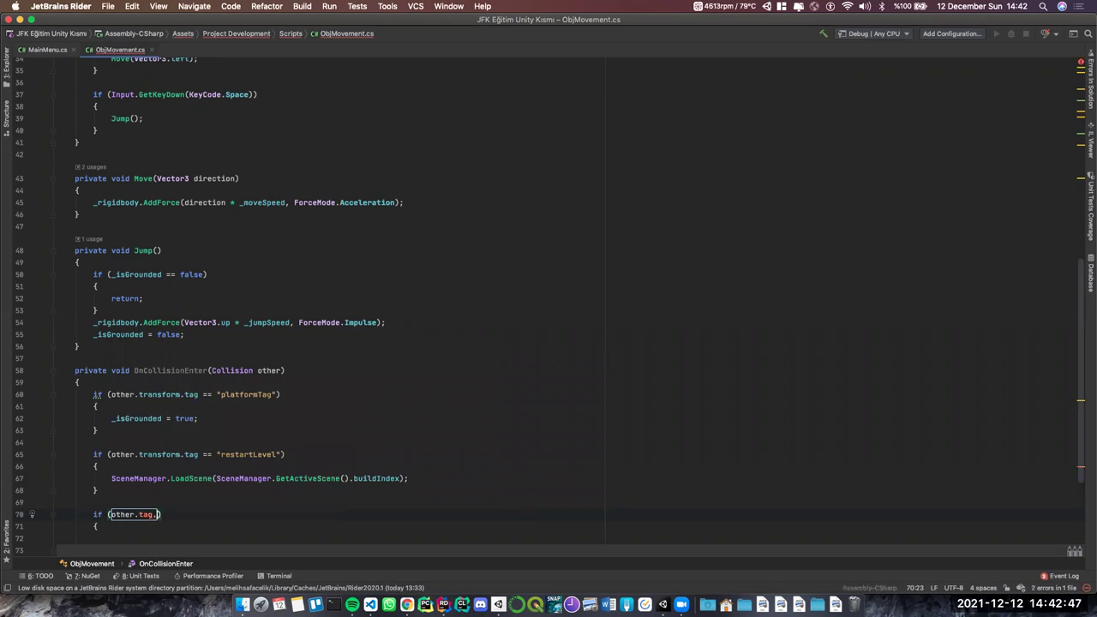
pyautogui.write('trara')
pyautogui.press('Return')
pyautogui.write('.tag == "finishTag')
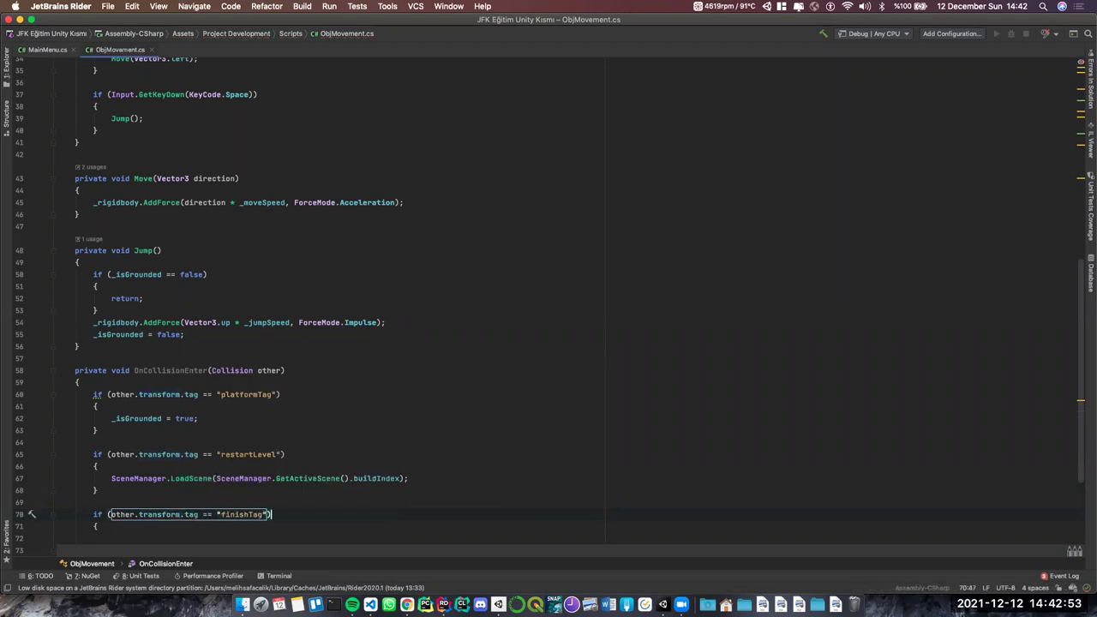
pyautogui.press('Down')
pyautogui.press('Down')
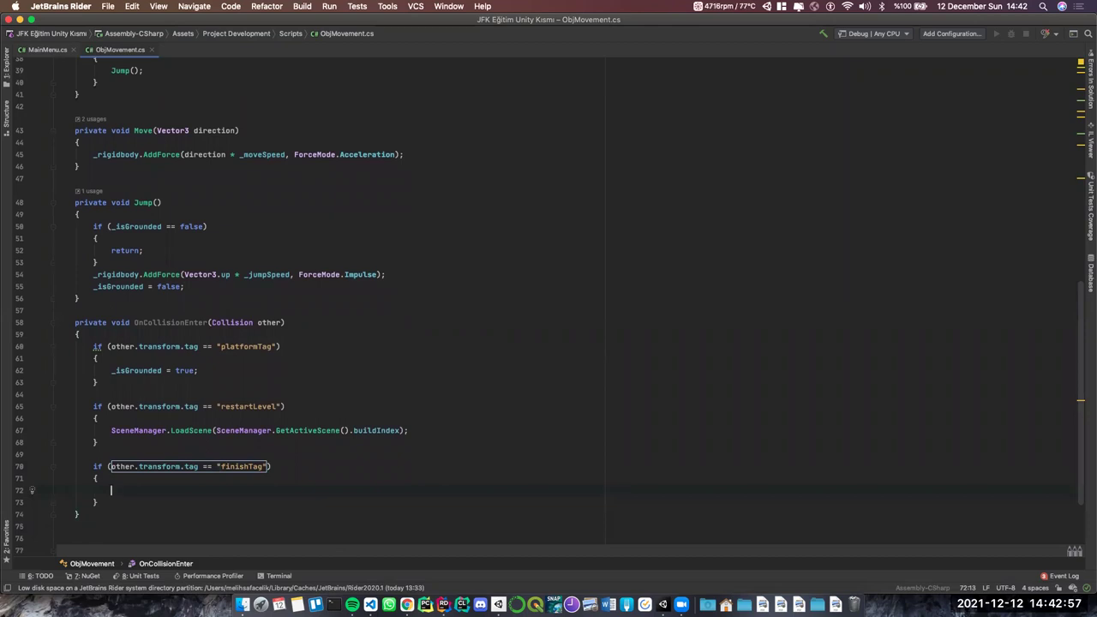
# Inside it, call SceneManager.LoadScene(SceneManager.GetActiveScene().buildIndex - 1)
pyautogui.write('Sce')
pyautogui.press('Return')
pyautogui.write('.Load')
pyautogui.press('Return')
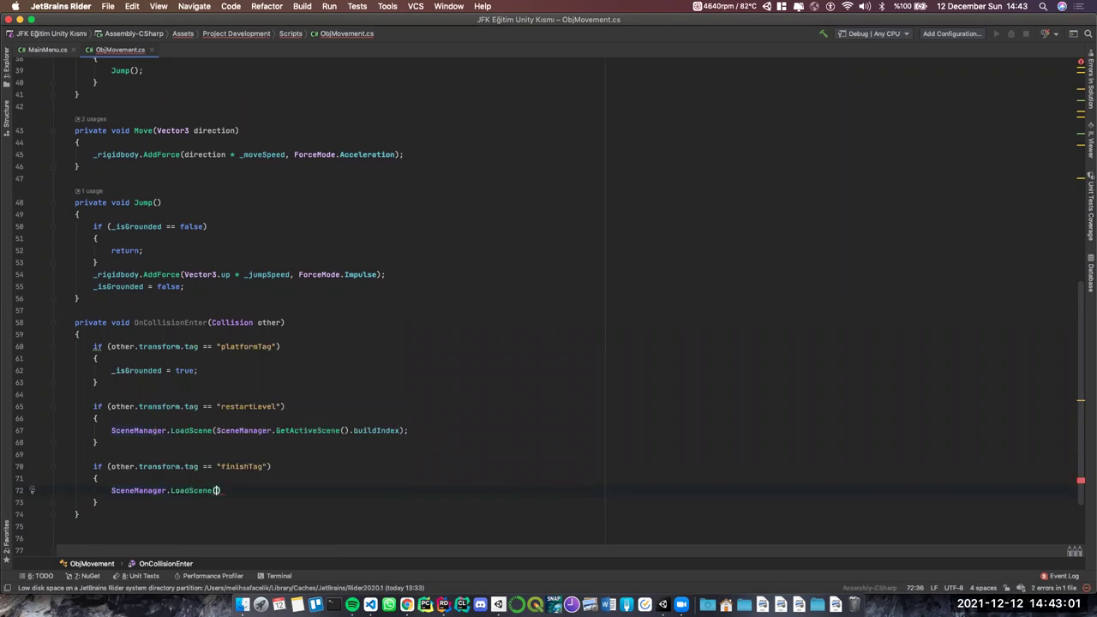
pyautogui.write('Sce')
pyautogui.press('Return')
pyautogui.write('.Get')
pyautogui.press('Return')
pyautogui.write('.buildIndex + 1);')
pyautogui.press('Return')
pyautogui.write('-1)')
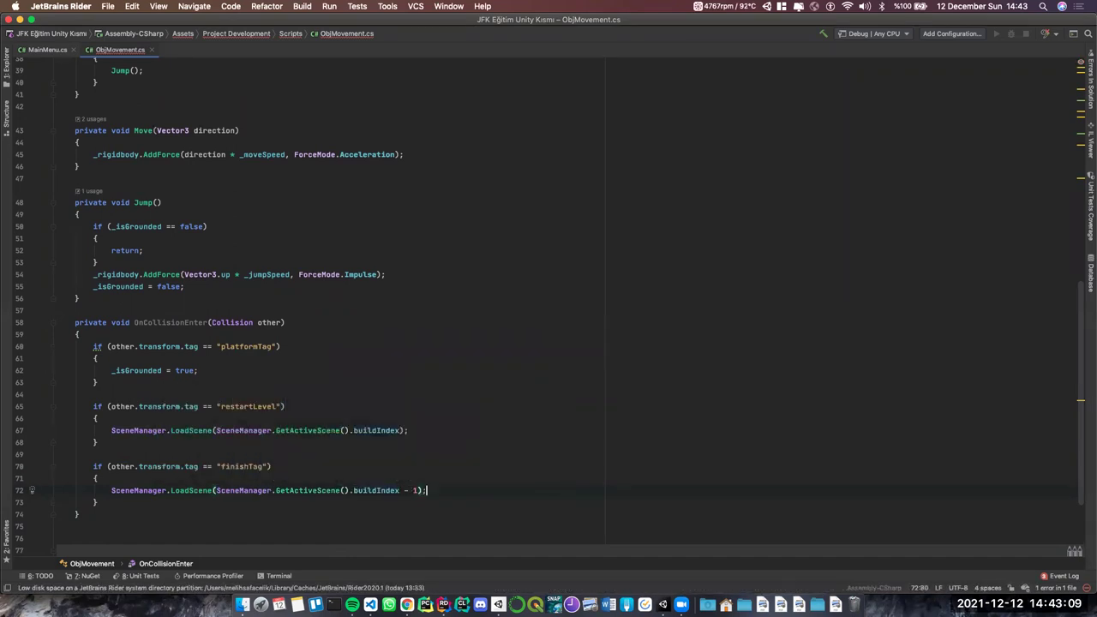
# Tidy the '- 1' on line 72's LoadScene call, then return to Unity
pyautogui.scroll(-1, 217, 476)
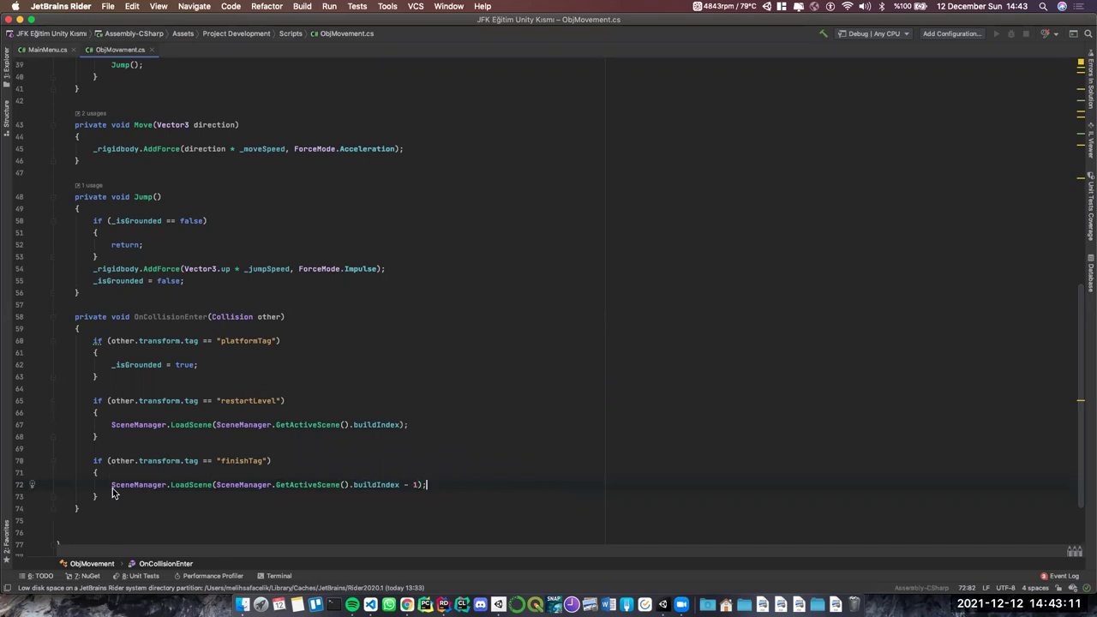
pyautogui.keyDown('shift'); pyautogui.click(426, 486); pyautogui.keyUp('shift')
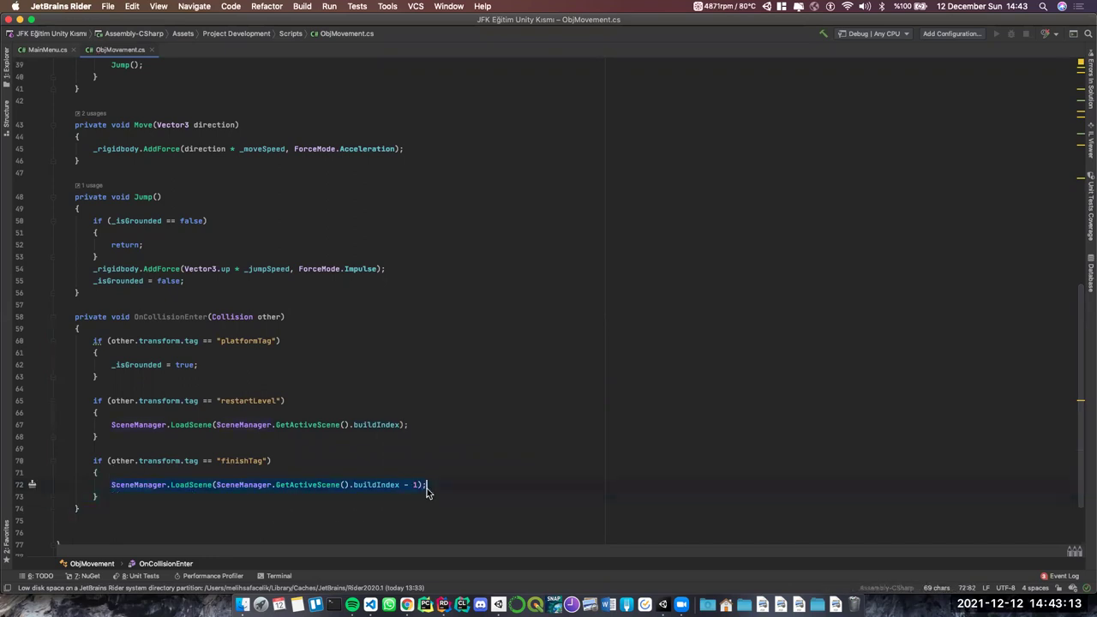
pyautogui.moveTo(415, 488); pyautogui.dragTo(410, 489)
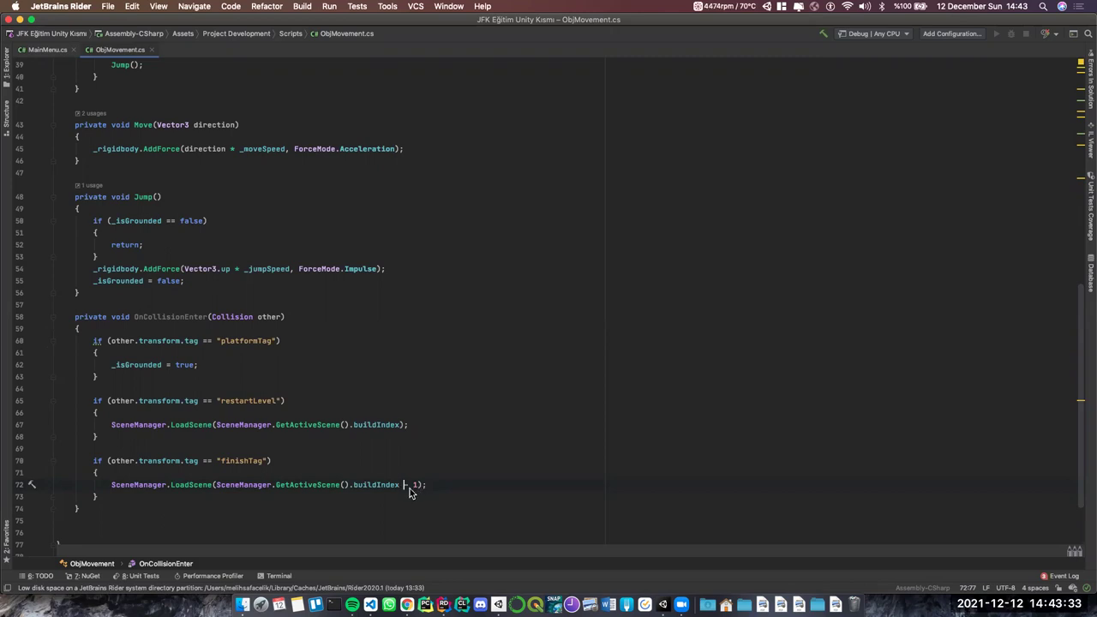
pyautogui.click(399, 484)
pyautogui.click(663, 603)
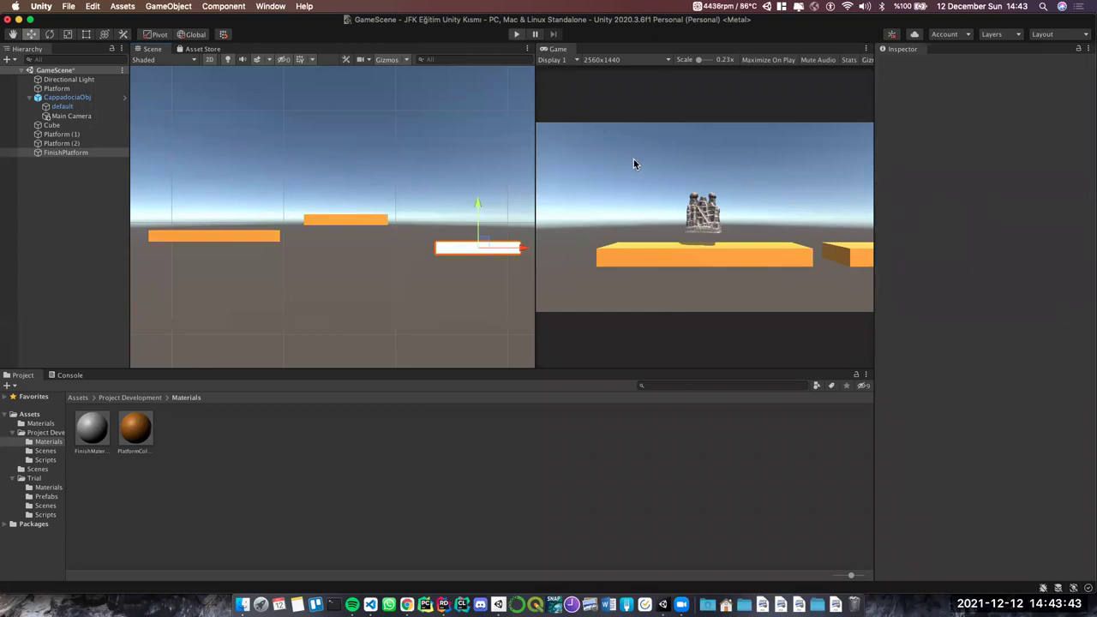
# Playtest to the finish, confirming it returns to the Main Menu, then select Main Camera
pyautogui.press('super+p')
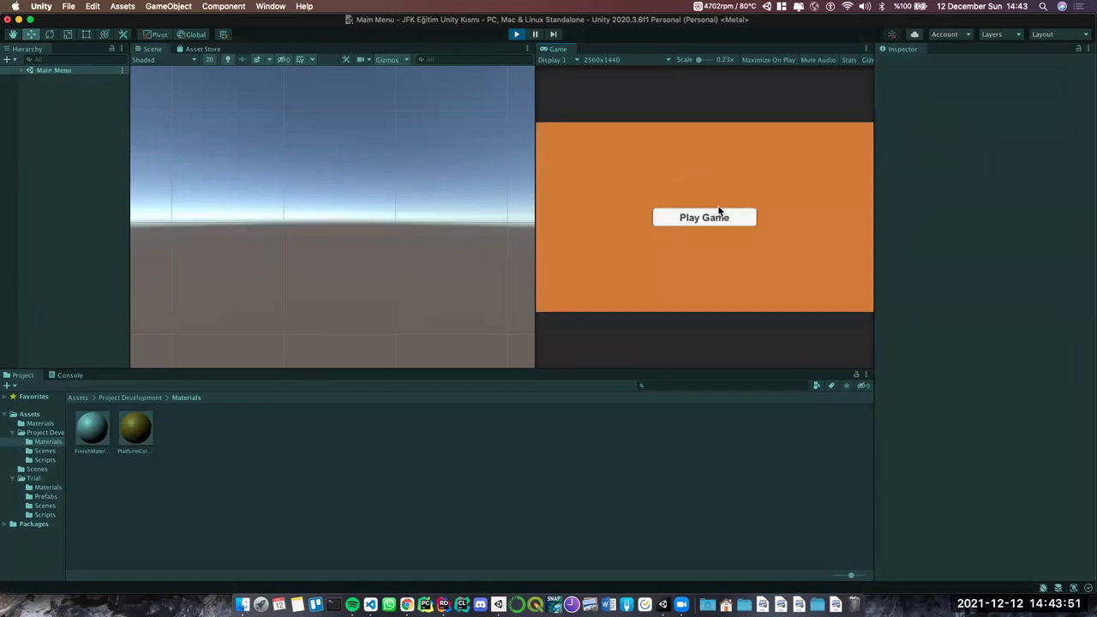
pyautogui.click(719, 214)
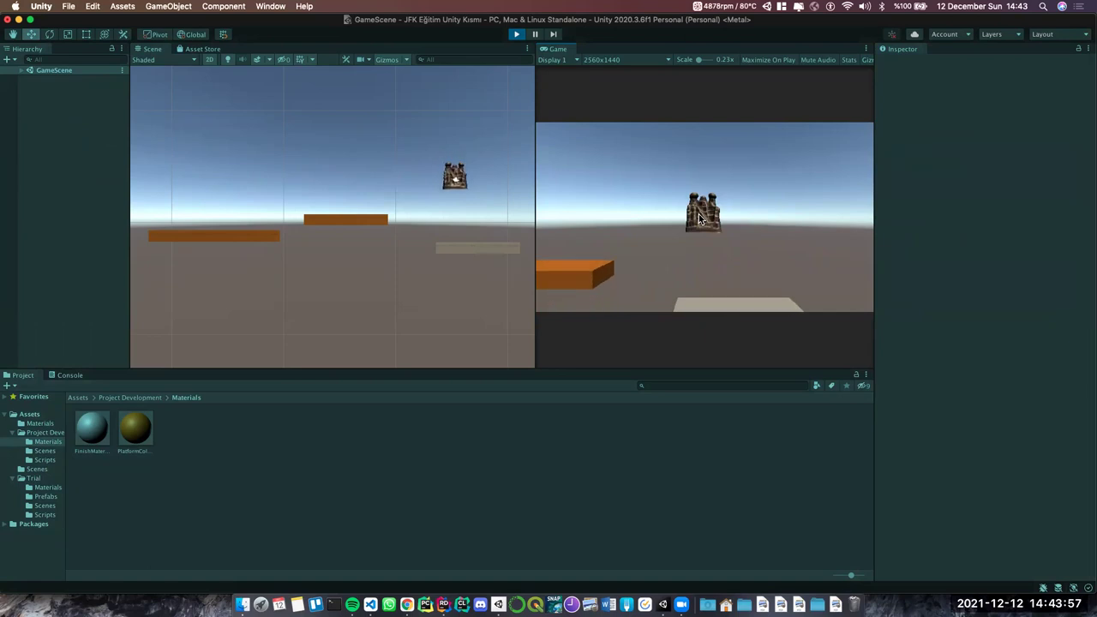
pyautogui.click(720, 218)
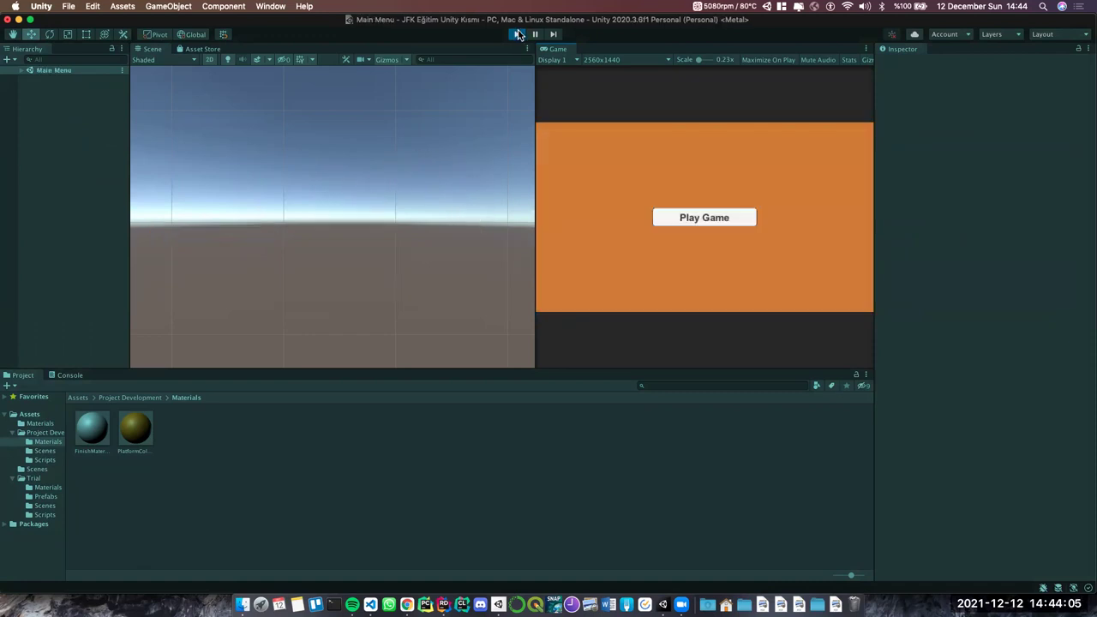
pyautogui.click(513, 36)
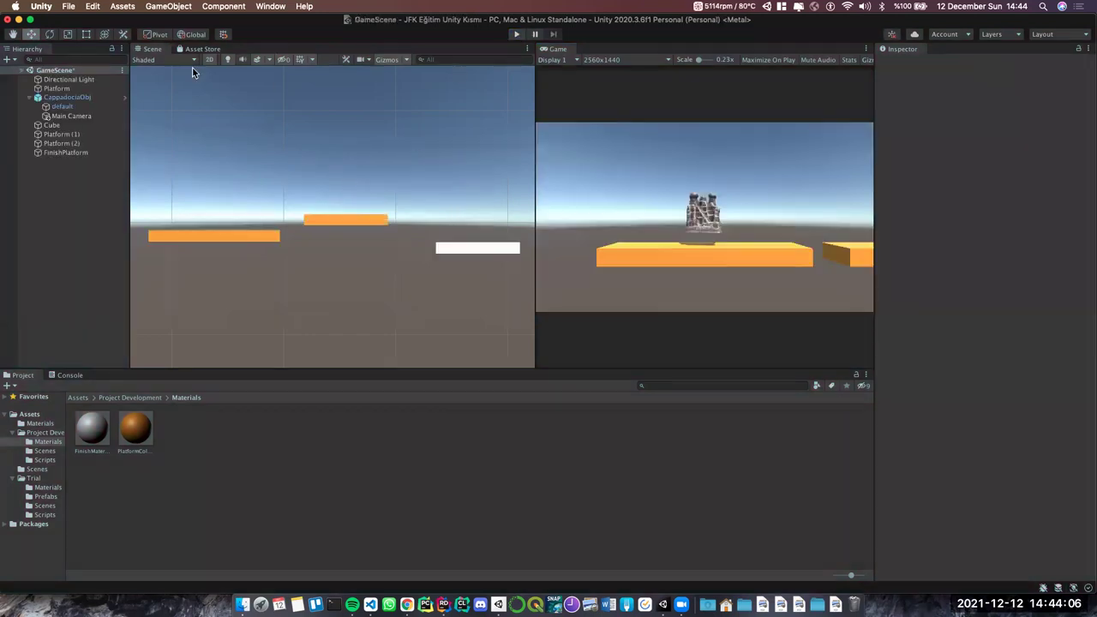
pyautogui.click(62, 106)
pyautogui.click(71, 116)
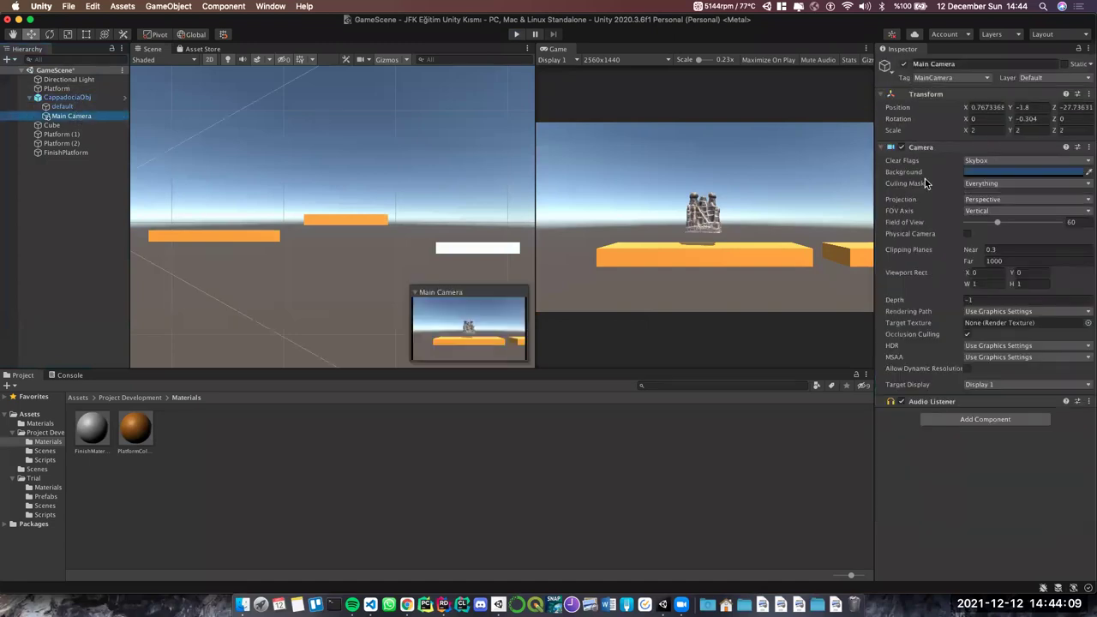
# Set Main Camera Clear Flags to Solid Color with bright blue 487DCD, then enter Play mode
pyautogui.click(1023, 162)
pyautogui.click(1004, 172)
pyautogui.click(1004, 173)
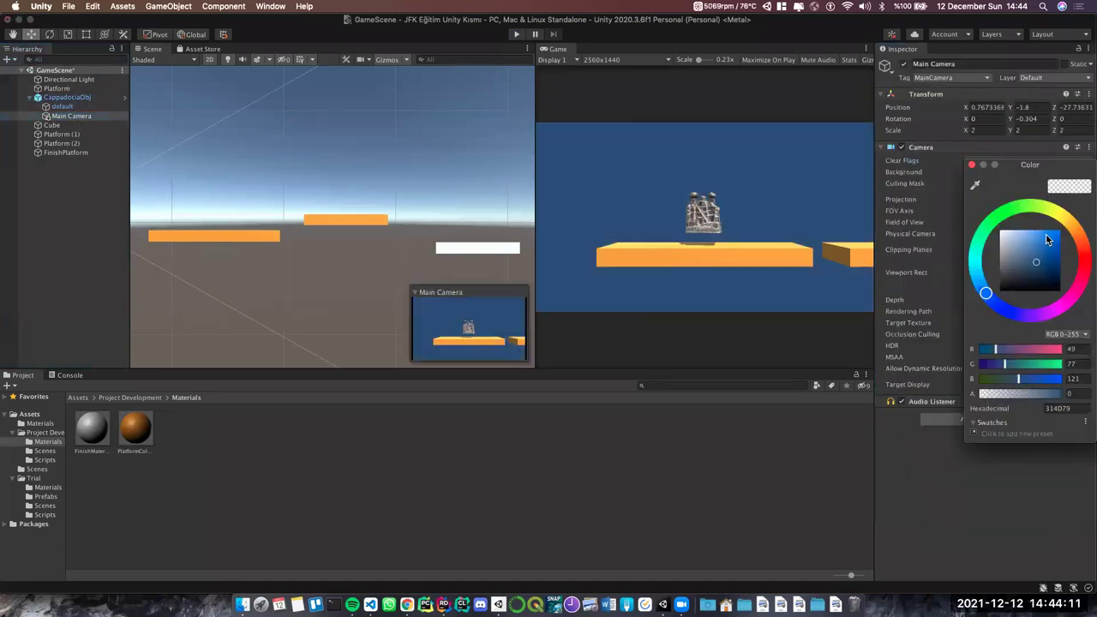
pyautogui.moveTo(1040, 261); pyautogui.dragTo(1039, 249)
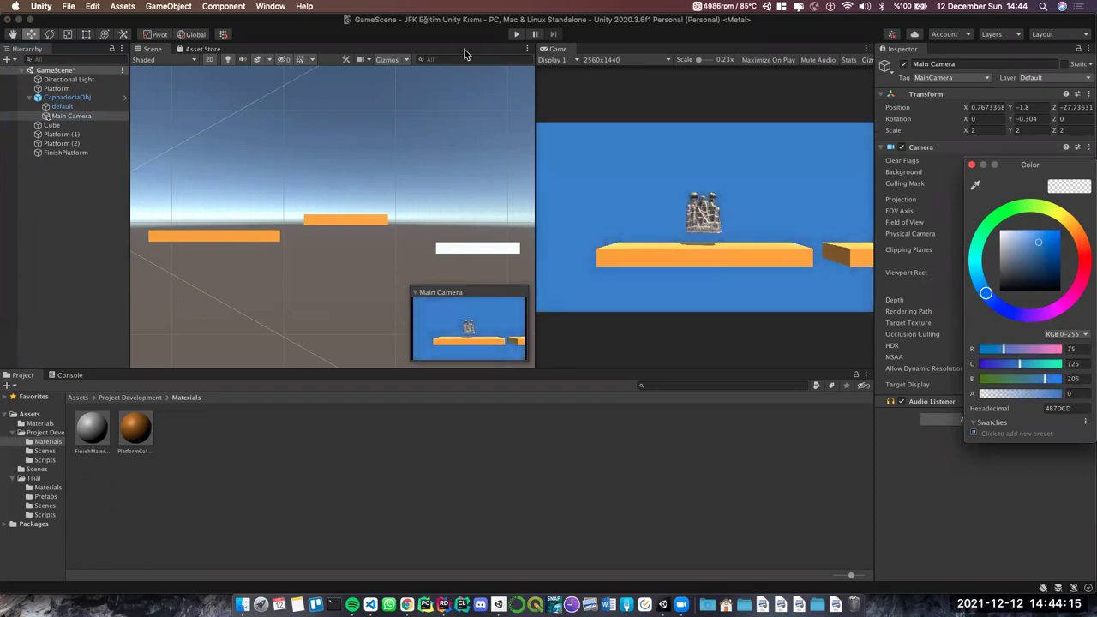
pyautogui.click(517, 35)
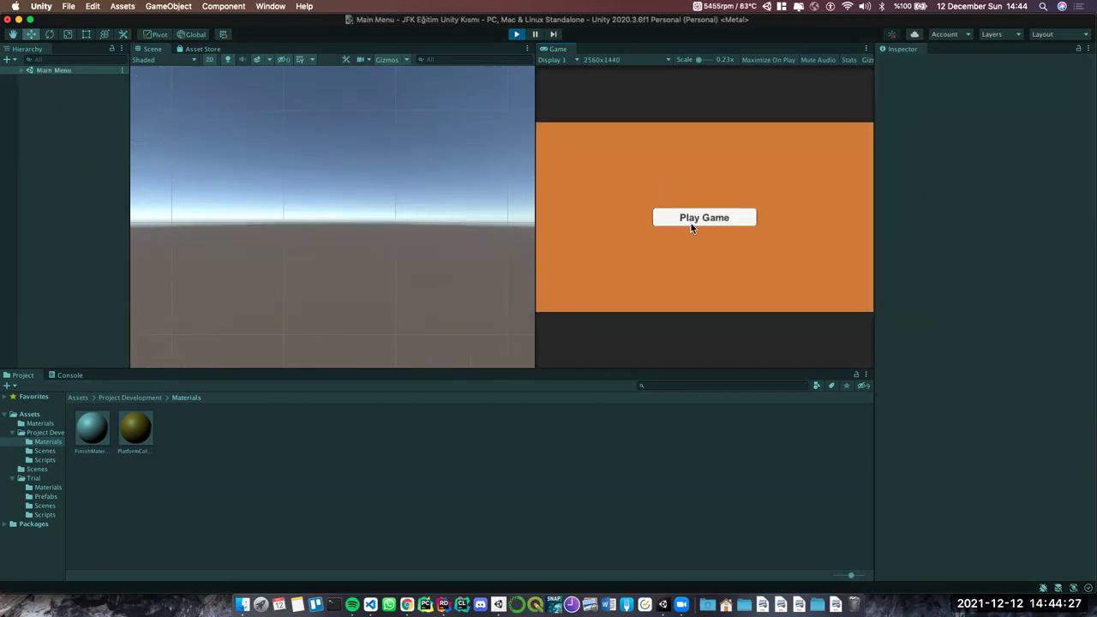
# Start the level from the main menu, jump across the platforms, restart, then exit Play mode
pyautogui.click(747, 216)
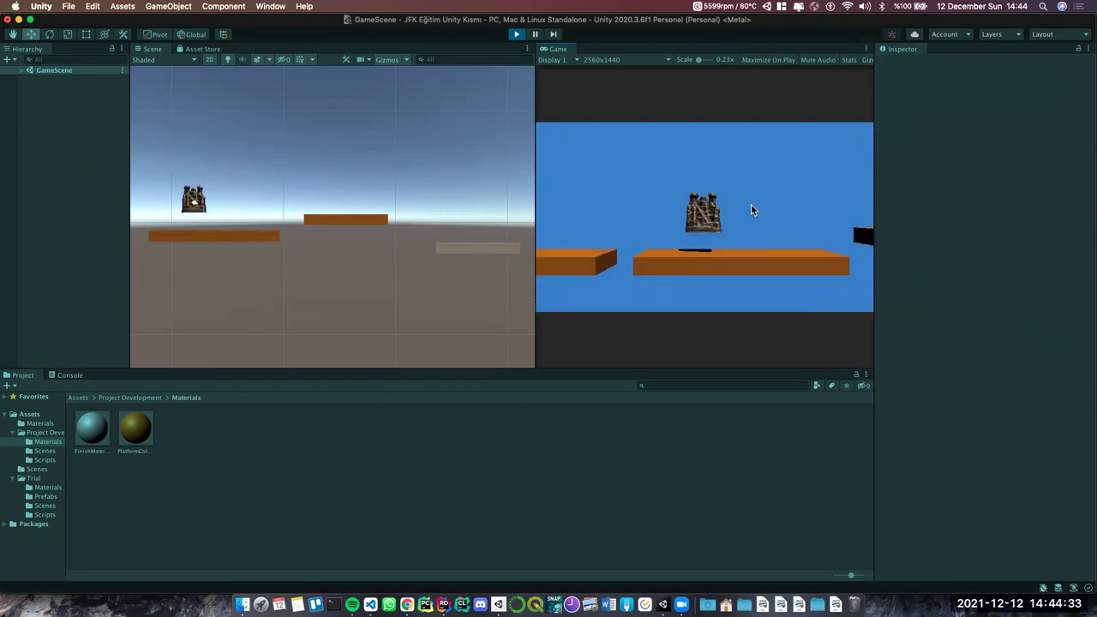
pyautogui.press('space')
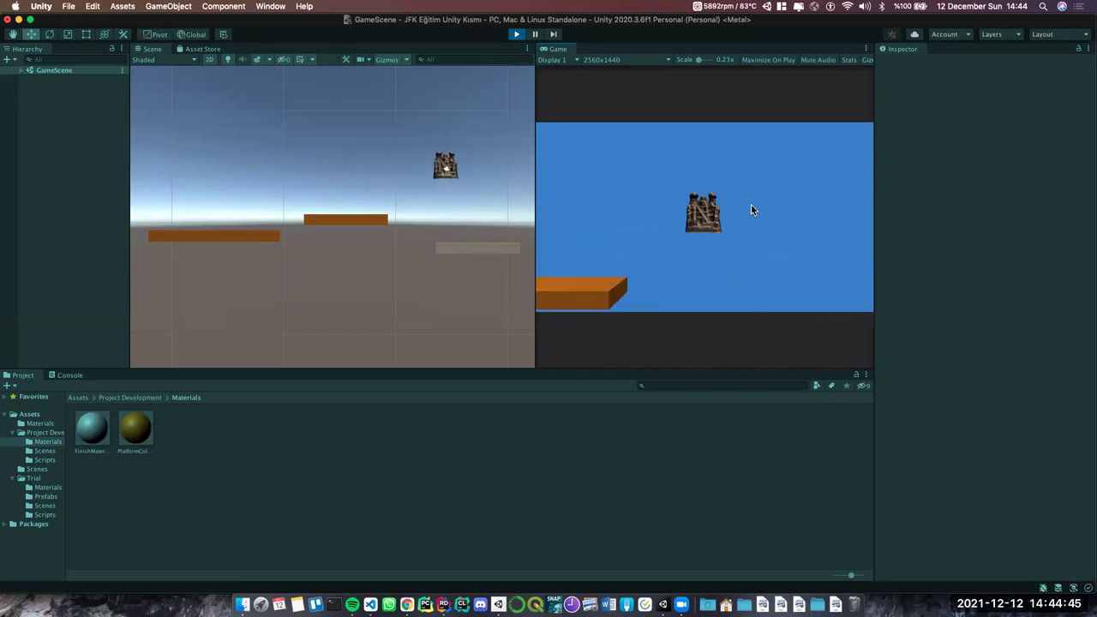
pyautogui.click(733, 221)
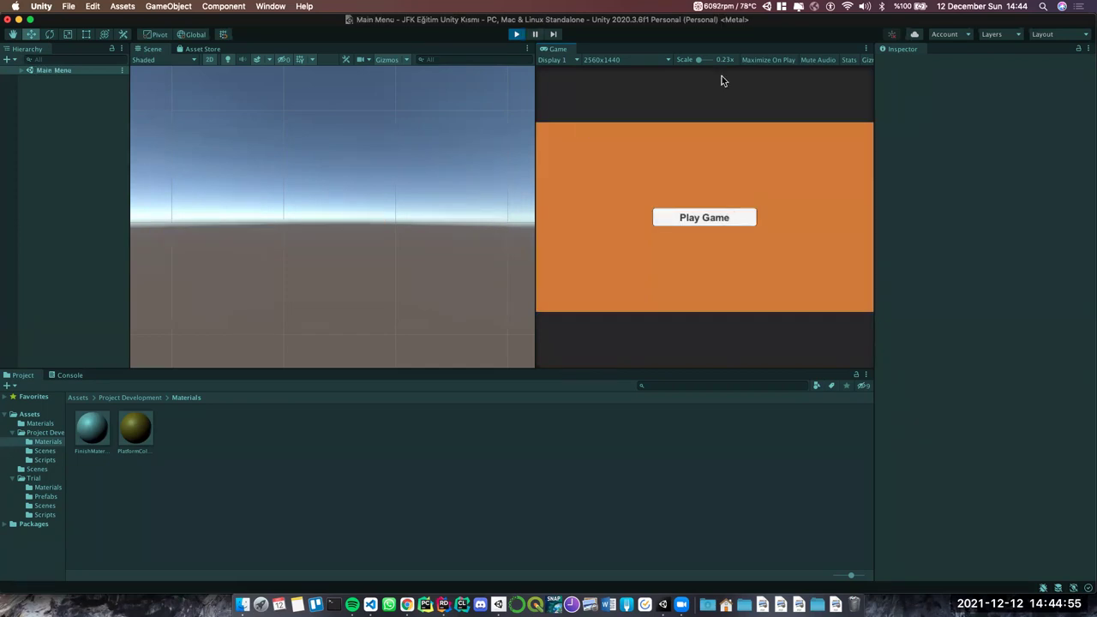
pyautogui.press('super+p')
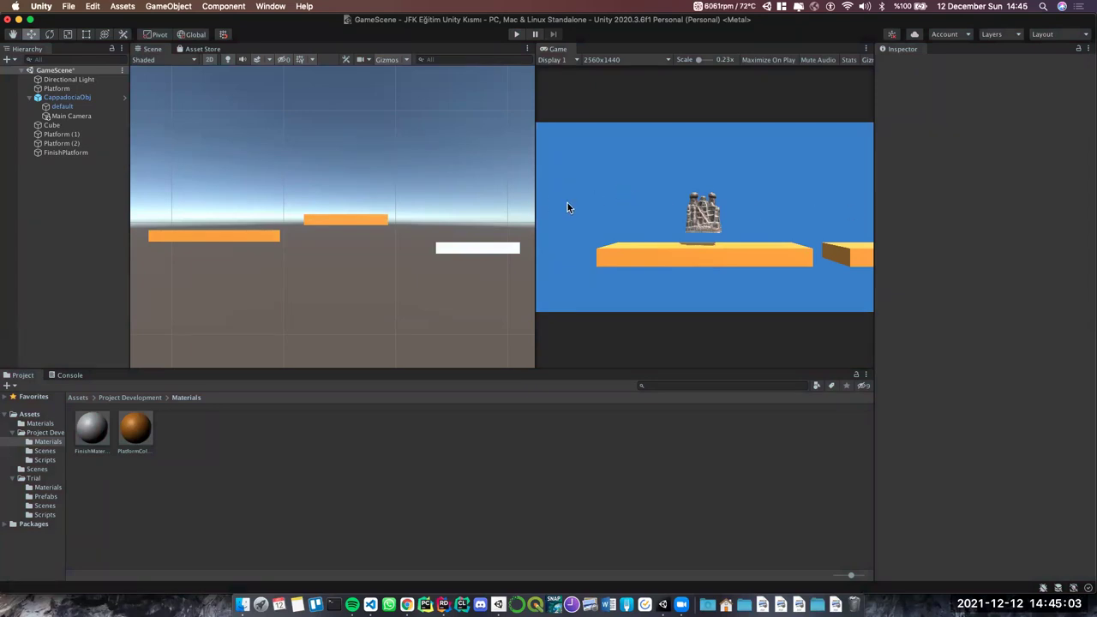
# Go up to the Project Development folder and zoom the Game view in and out
pyautogui.click(155, 397)
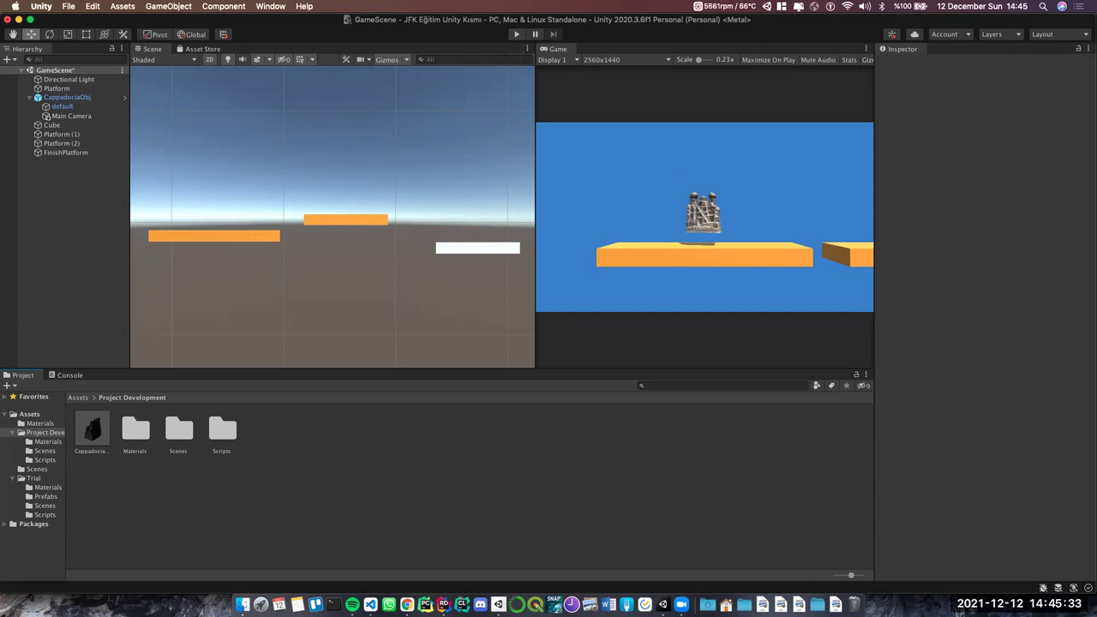
pyautogui.scroll(2, 685, 172)
pyautogui.scroll(3, 677, 184)
pyautogui.scroll(2, 665, 198)
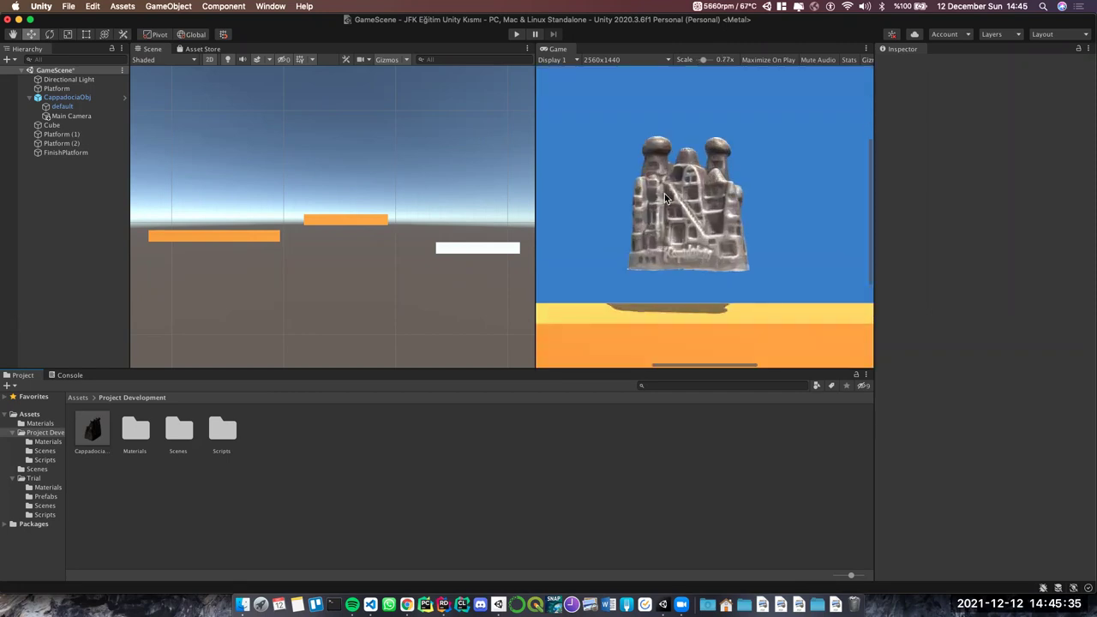
pyautogui.scroll(2, 666, 199)
pyautogui.scroll(-4, 677, 199)
pyautogui.scroll(-4, 690, 199)
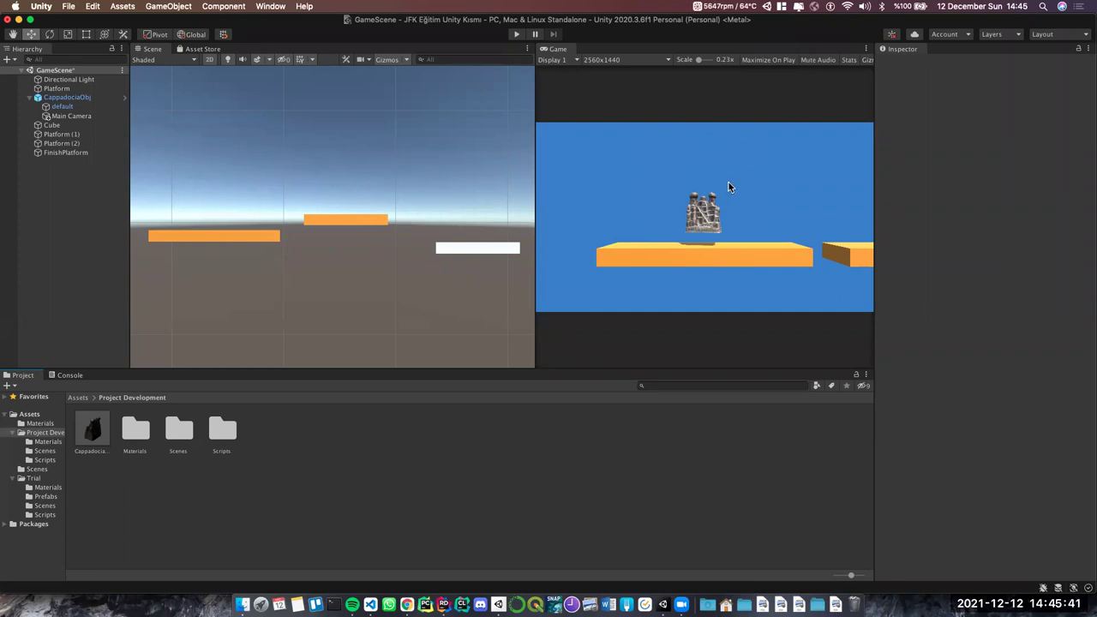
pyautogui.scroll(1, 714, 210)
pyautogui.scroll(2, 714, 210)
pyautogui.scroll(2, 714, 210)
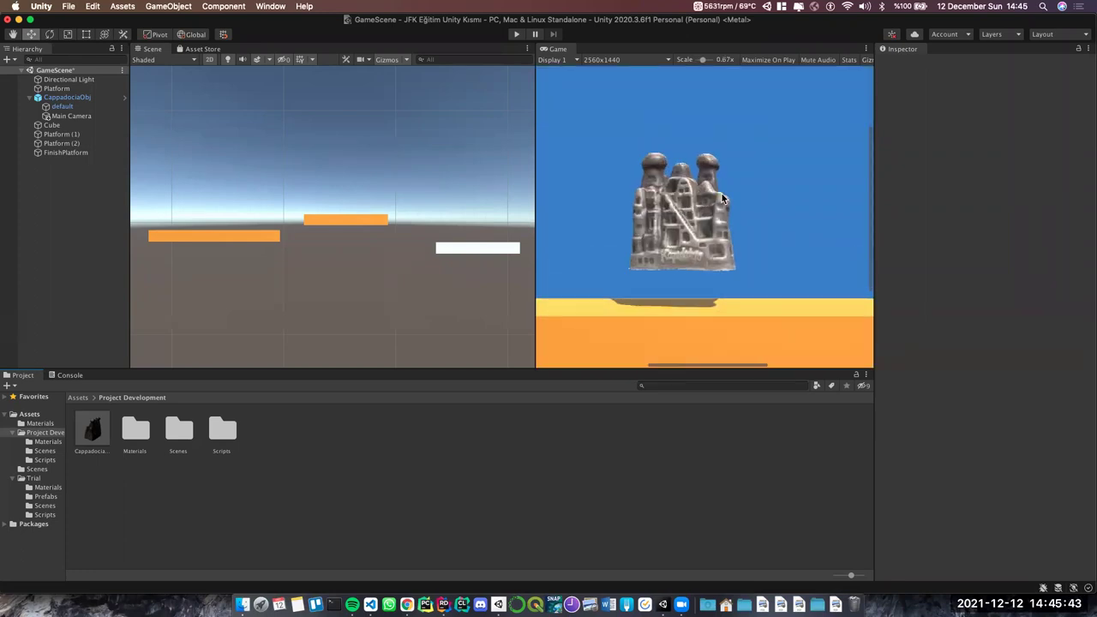
pyautogui.scroll(-5, 716, 208)
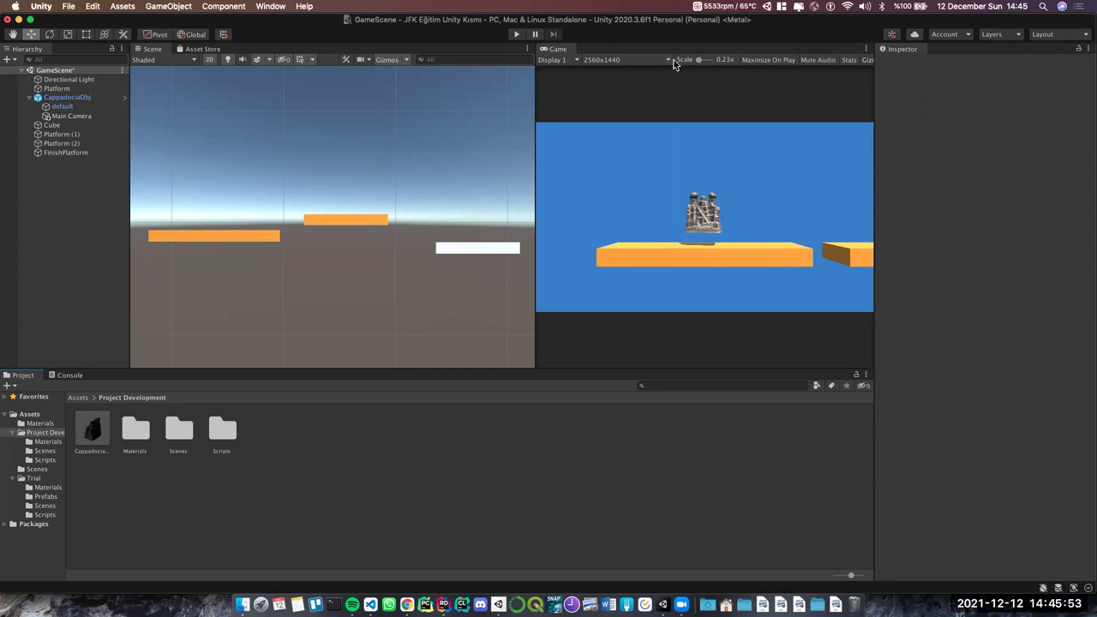
# Run the game again, start the level from the main menu, then stop Play mode
pyautogui.click(865, 49)
pyautogui.click(865, 49)
pyautogui.click(516, 34)
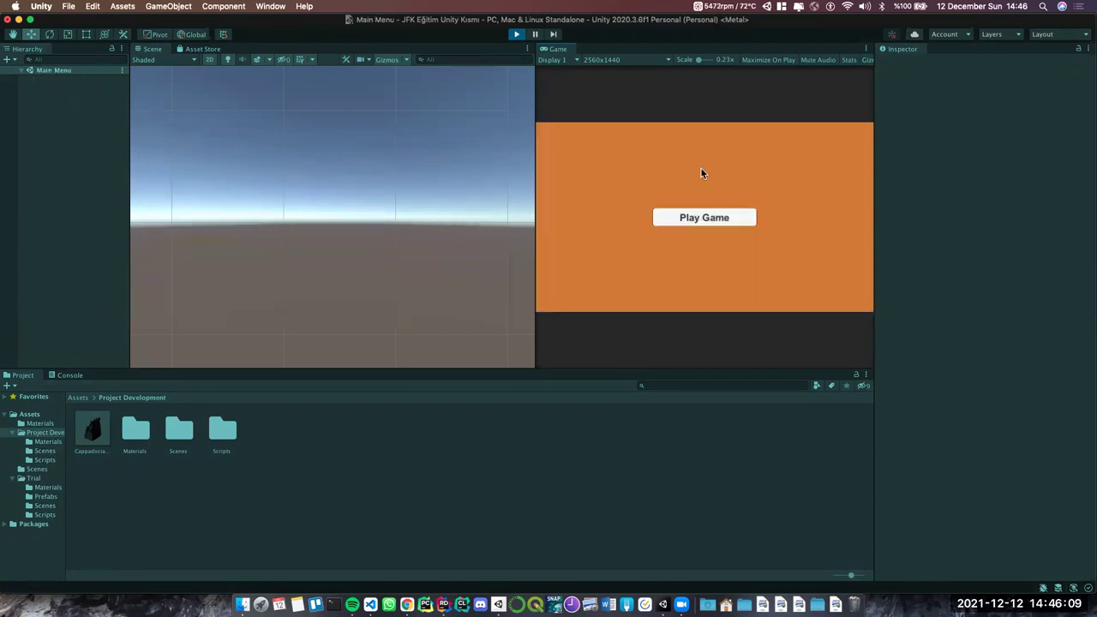
pyautogui.click(724, 218)
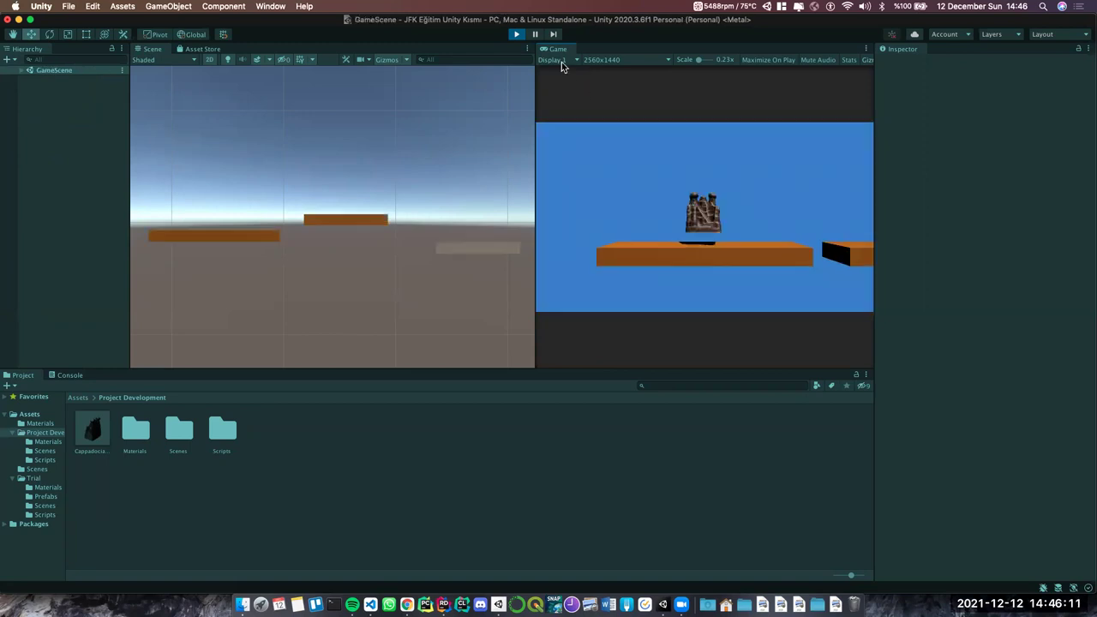
pyautogui.click(517, 35)
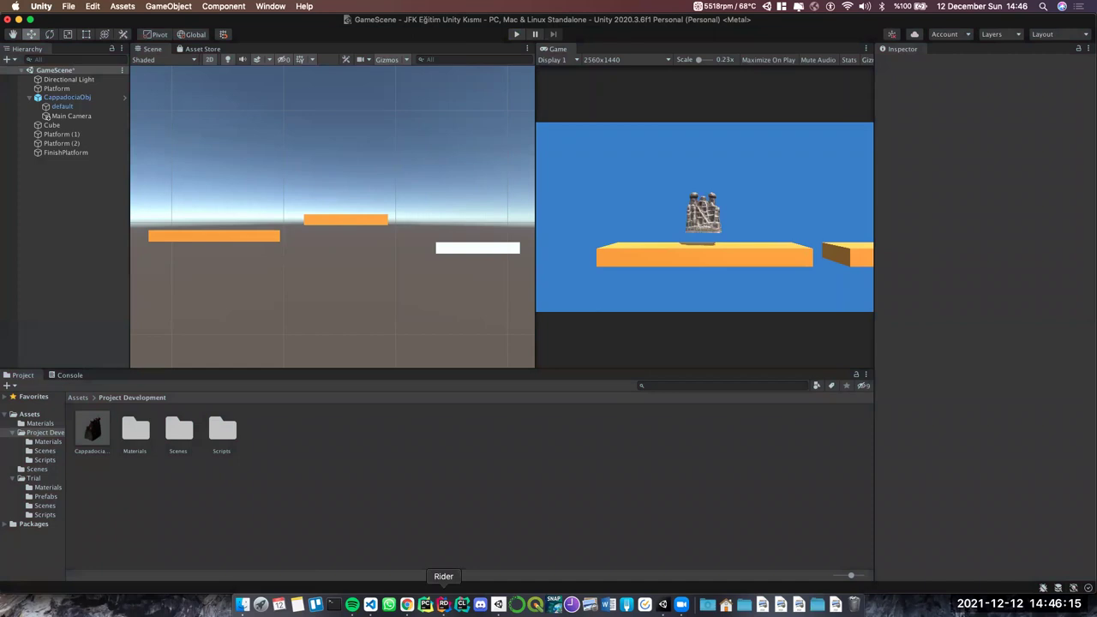
# Open Unity Hub and scroll through the Projects list to find DNA-Rush
pyautogui.click(498, 604)
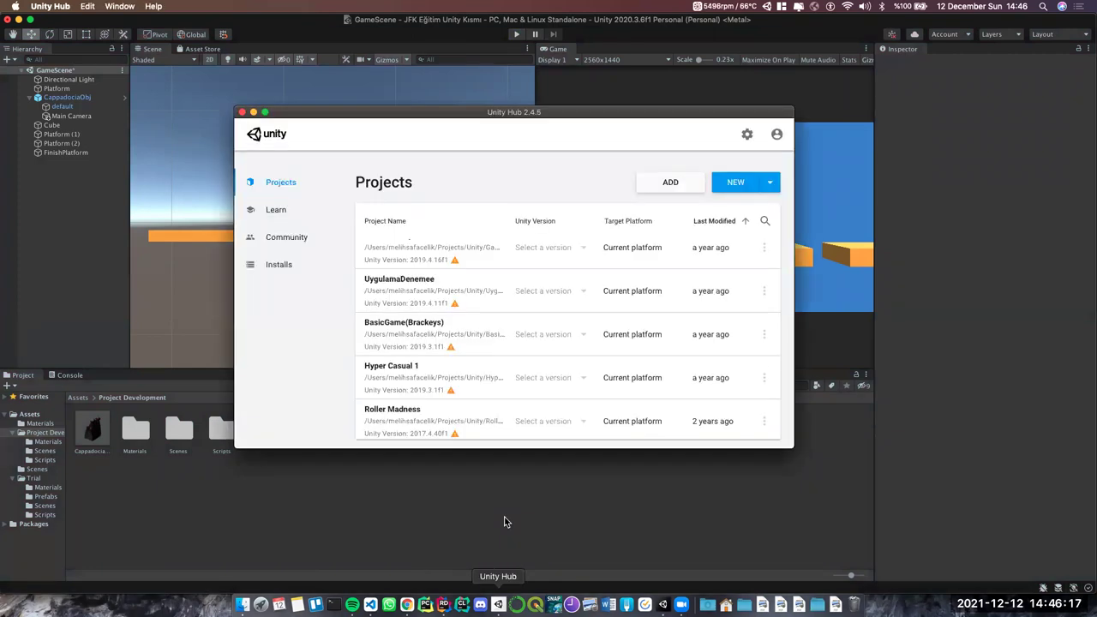
pyautogui.scroll(5, 441, 364)
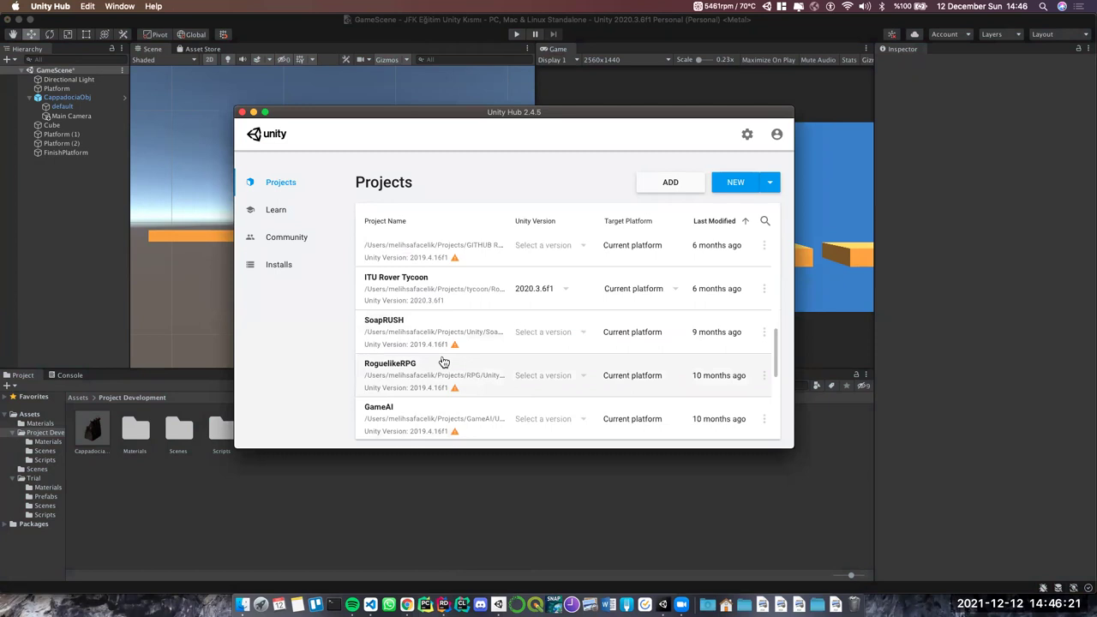
pyautogui.scroll(-1, 485, 360)
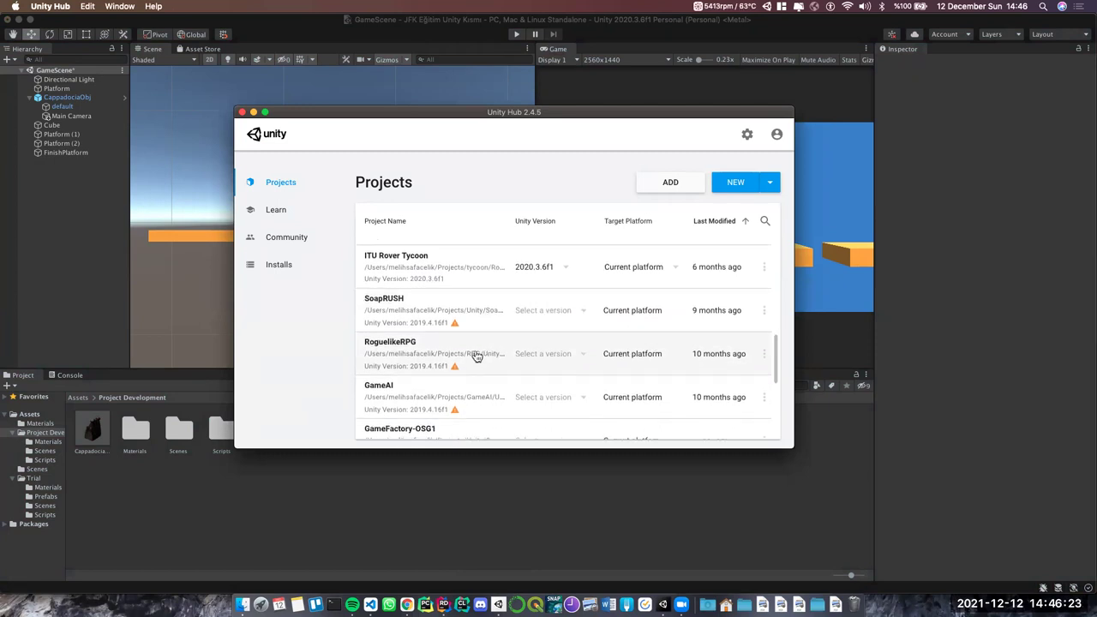
pyautogui.scroll(2, 466, 350)
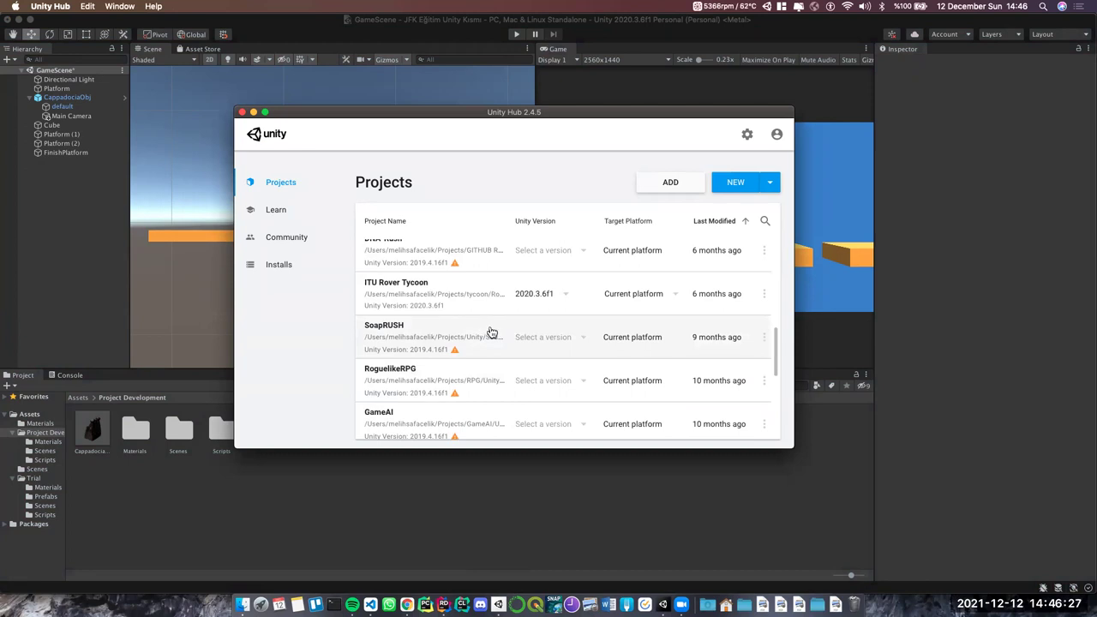
pyautogui.scroll(-2, 482, 330)
pyautogui.scroll(-2, 480, 334)
pyautogui.scroll(1, 488, 321)
pyautogui.scroll(2, 501, 306)
pyautogui.scroll(1, 498, 304)
pyautogui.scroll(3, 497, 303)
pyautogui.scroll(3, 499, 303)
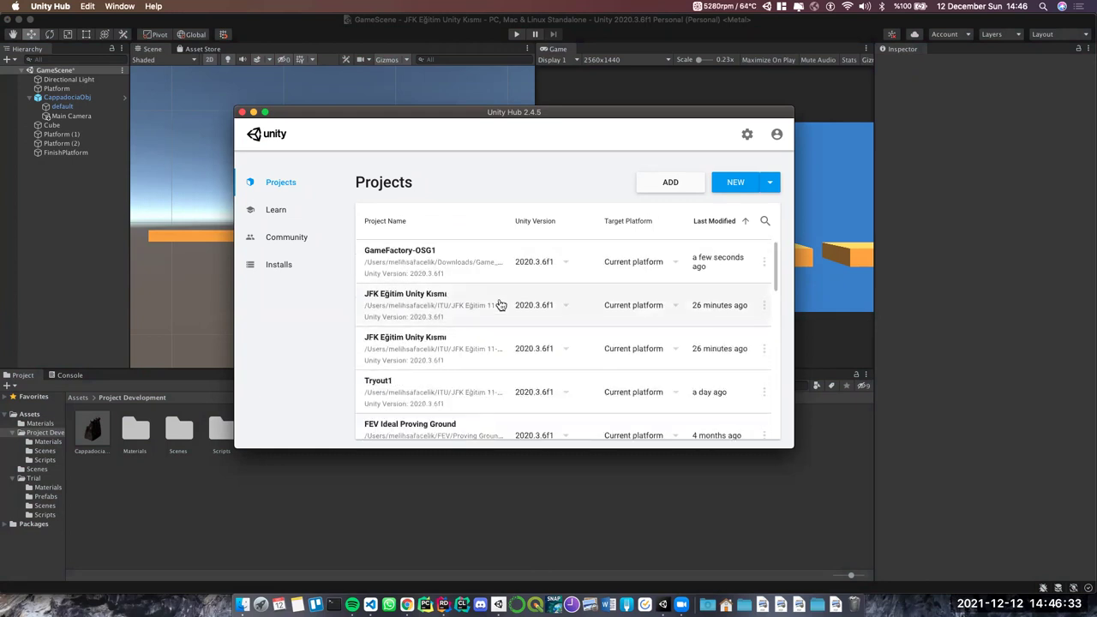
pyautogui.scroll(-2, 455, 360)
pyautogui.scroll(-1, 453, 360)
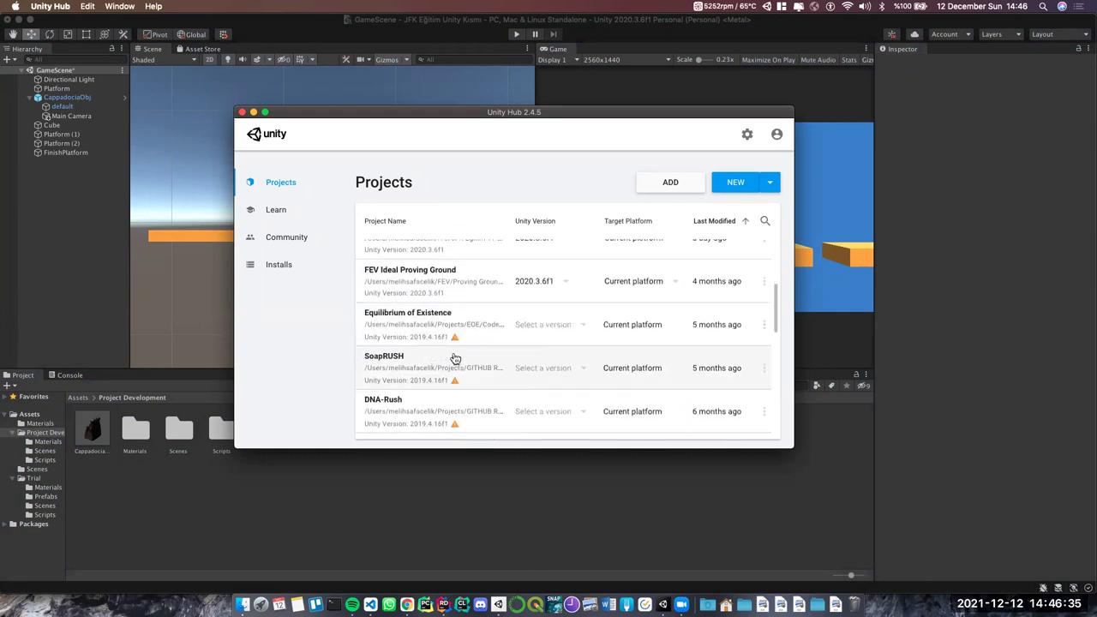
# Set DNA-Rush's editor version to 2020.3.6f1 and confirm the upgrade
pyautogui.click(425, 405)
pyautogui.click(553, 411)
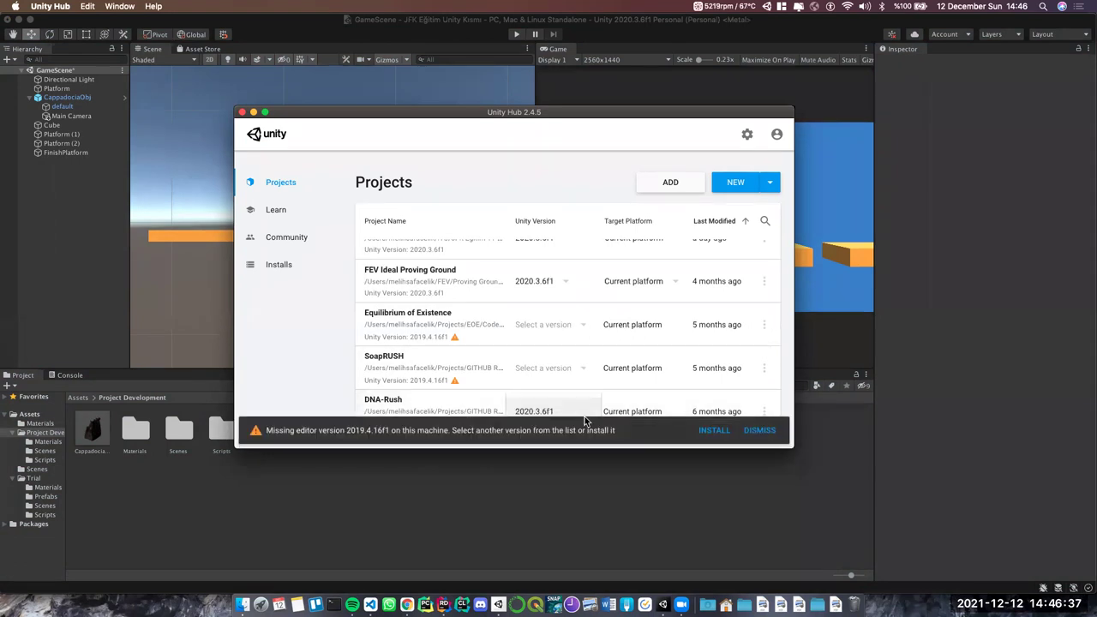
pyautogui.click(561, 415)
pyautogui.click(485, 402)
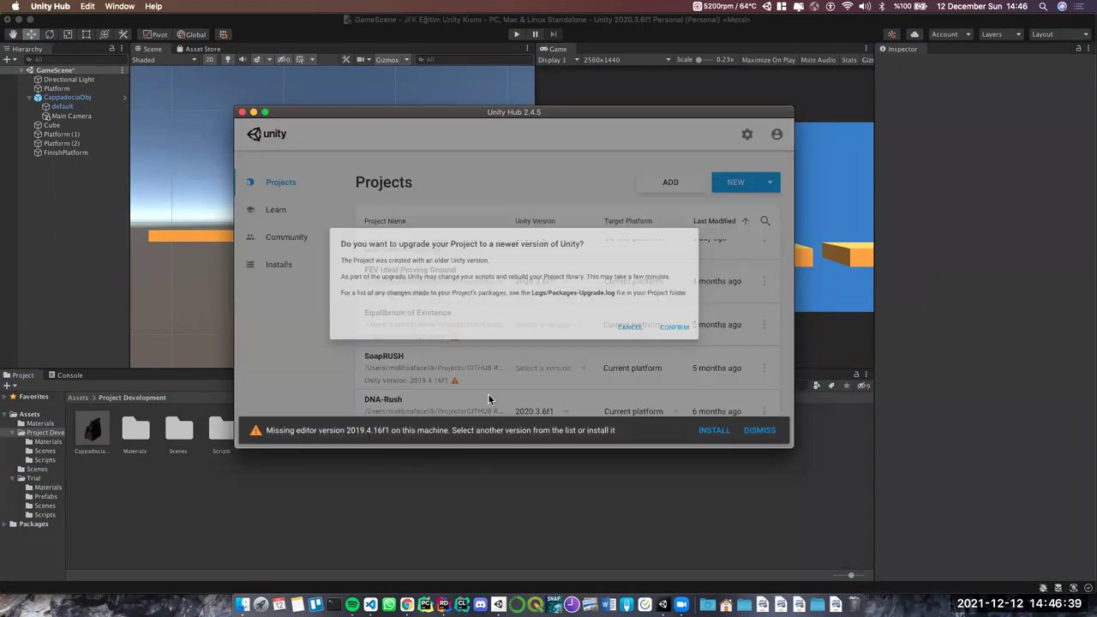
pyautogui.click(711, 338)
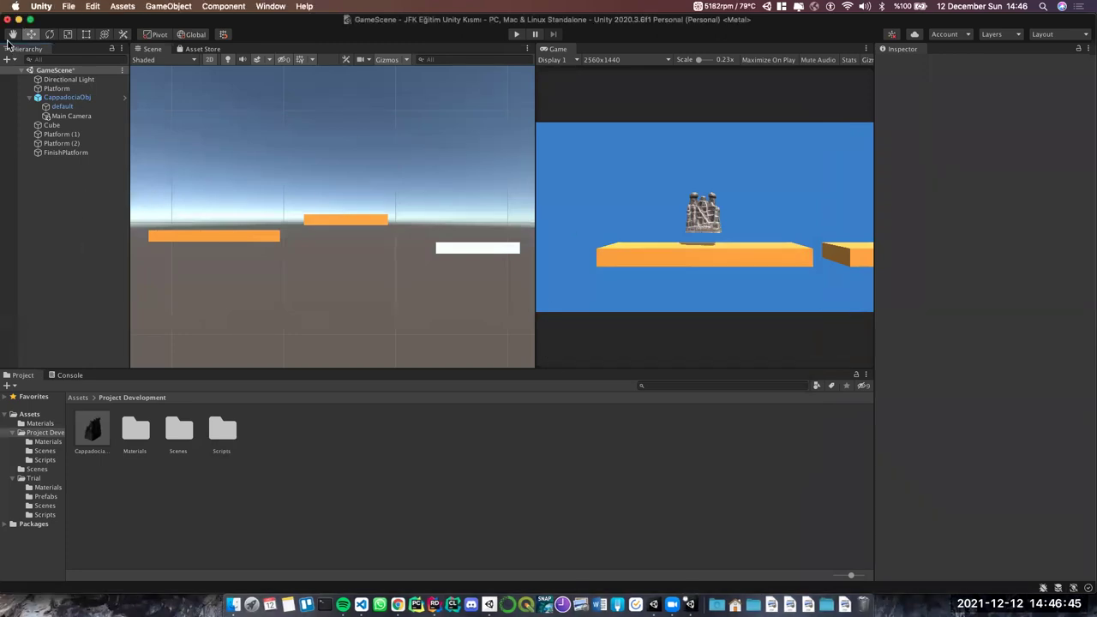
# Minimize Unity and quit the Unity Package Manager Error dialog
pyautogui.click(19, 18)
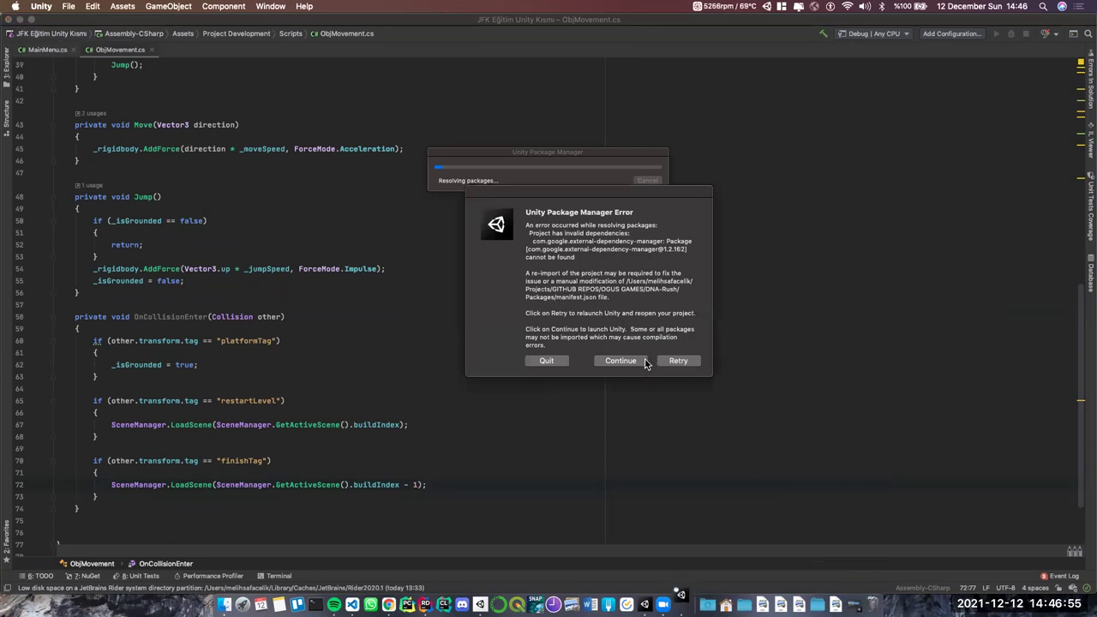
pyautogui.click(547, 361)
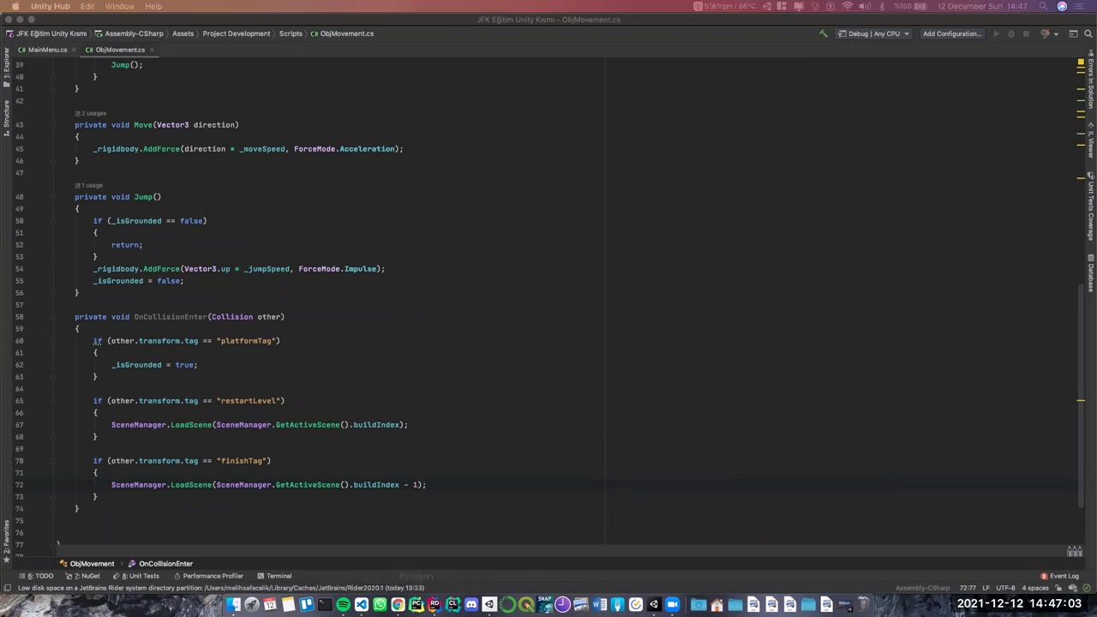
# Open DNA Rush's Google Play page from the Şirket bookmark folder in a new browser window
pyautogui.click(397, 604)
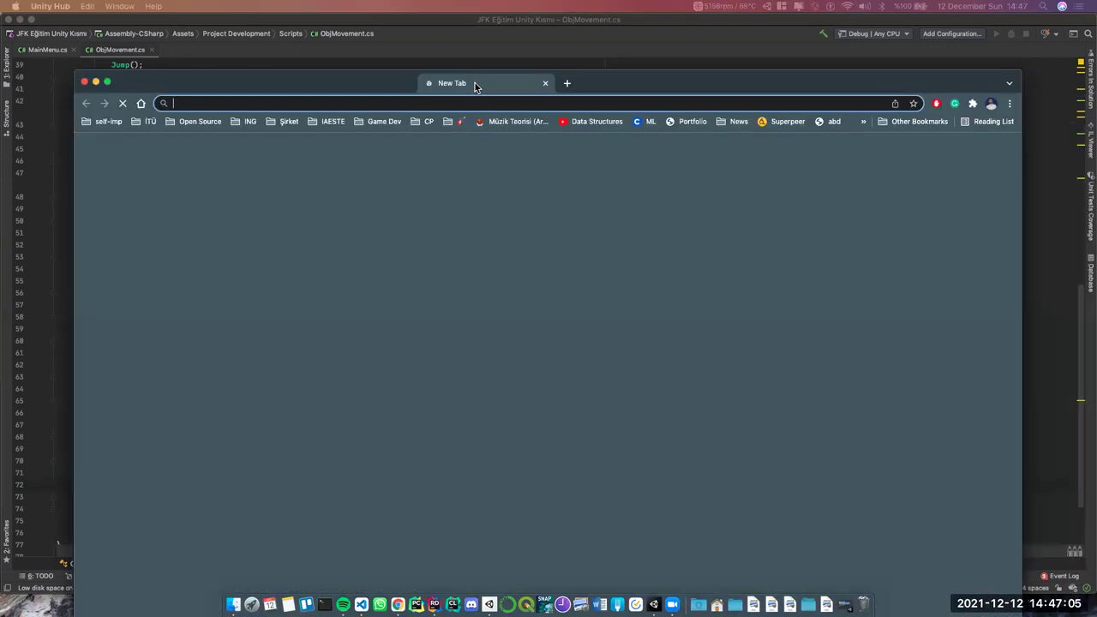
pyautogui.click(377, 80)
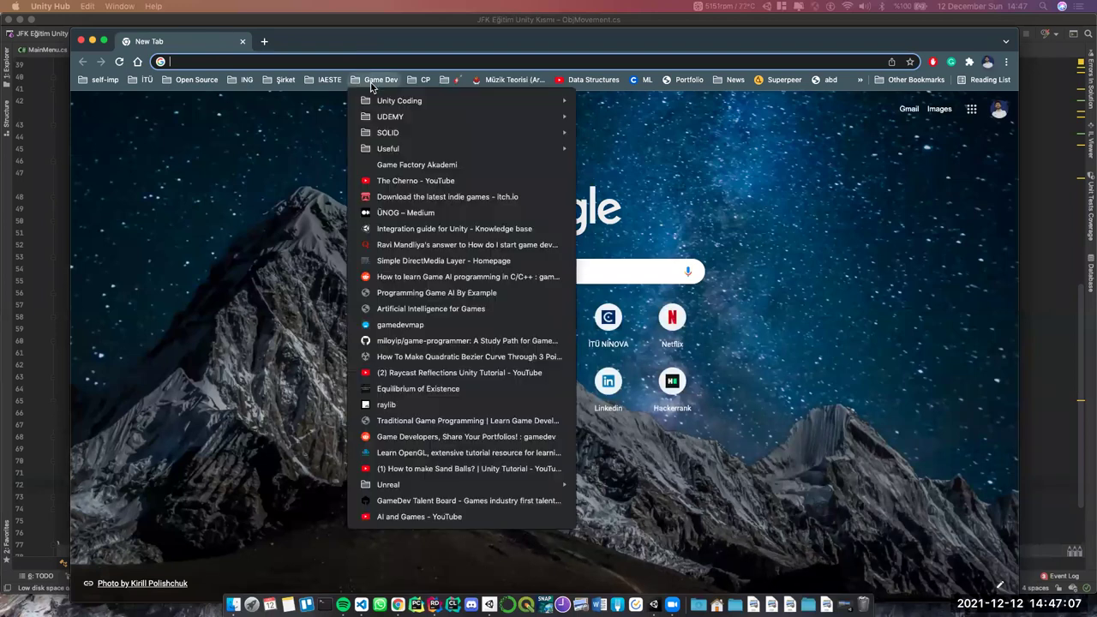
pyautogui.click(285, 80)
pyautogui.click(285, 79)
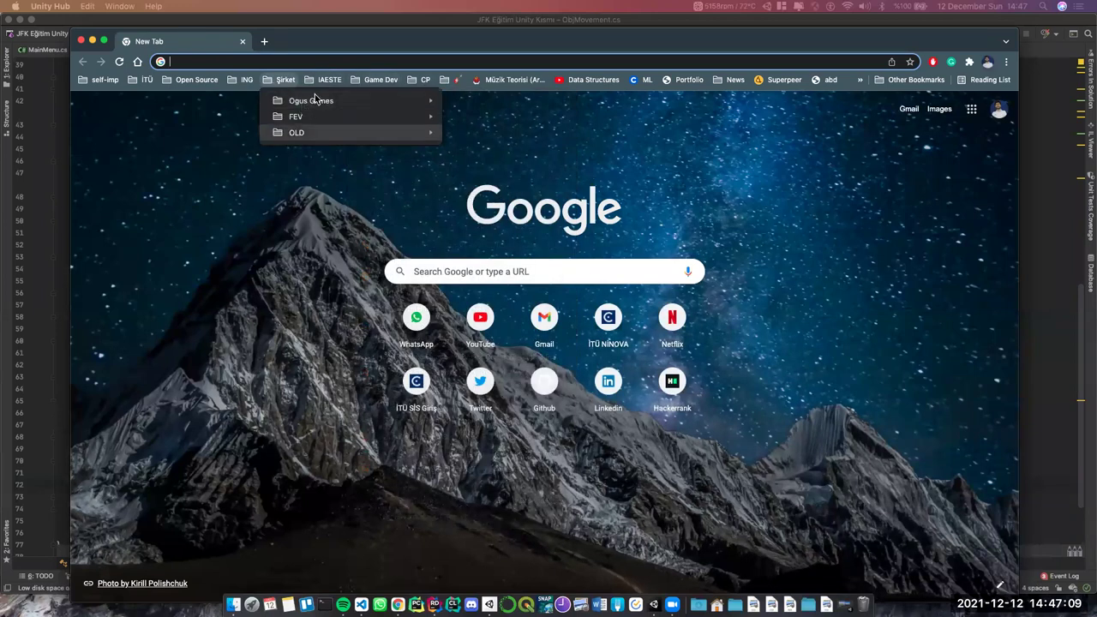
pyautogui.moveTo(390, 102)
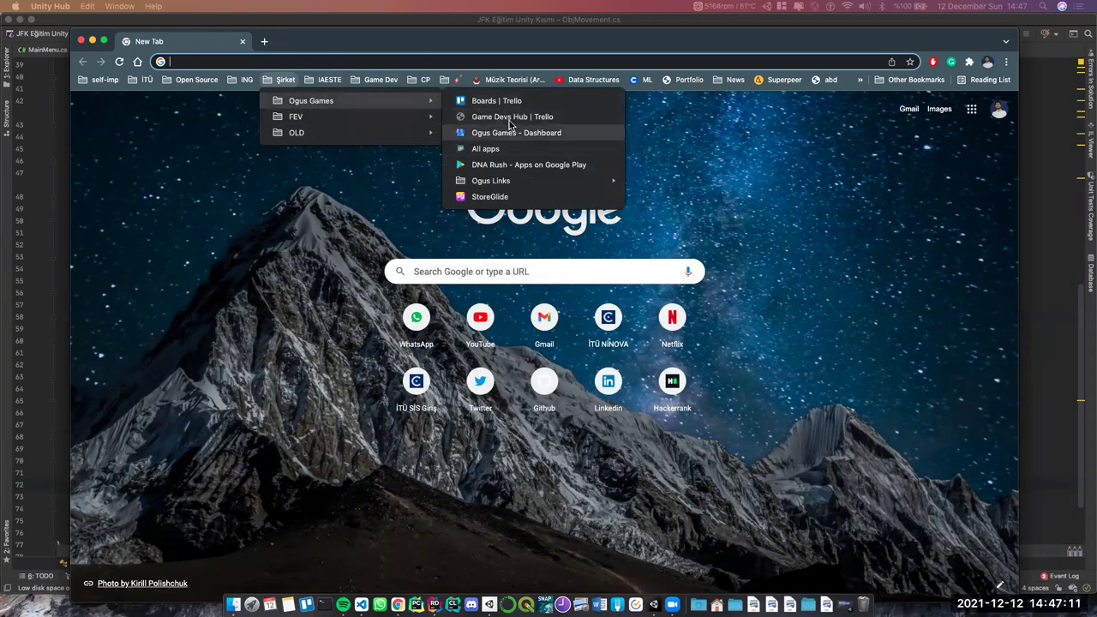
pyautogui.click(508, 171)
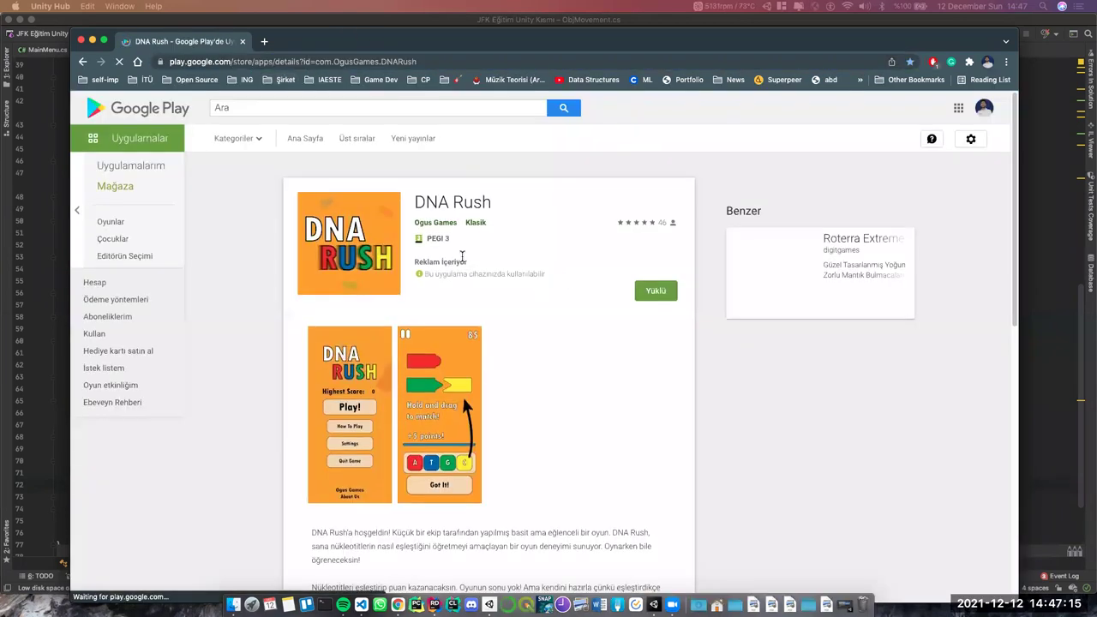
# Enlarge and close two gameplay screenshots, then scroll through the store listing
pyautogui.scroll(-2, 460, 257)
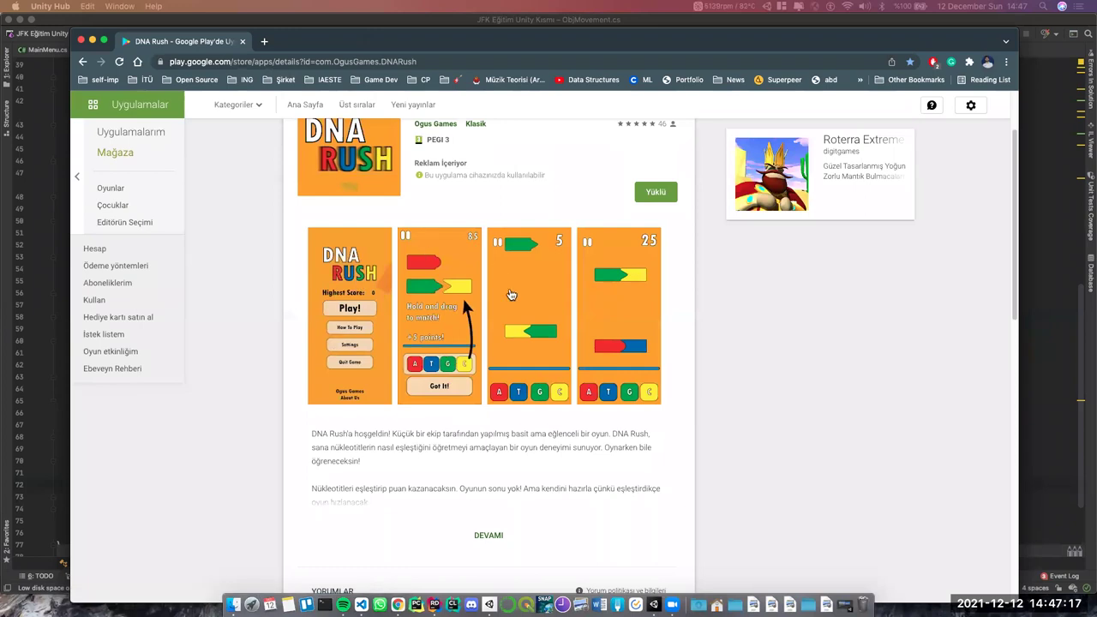
pyautogui.scroll(-1, 392, 200)
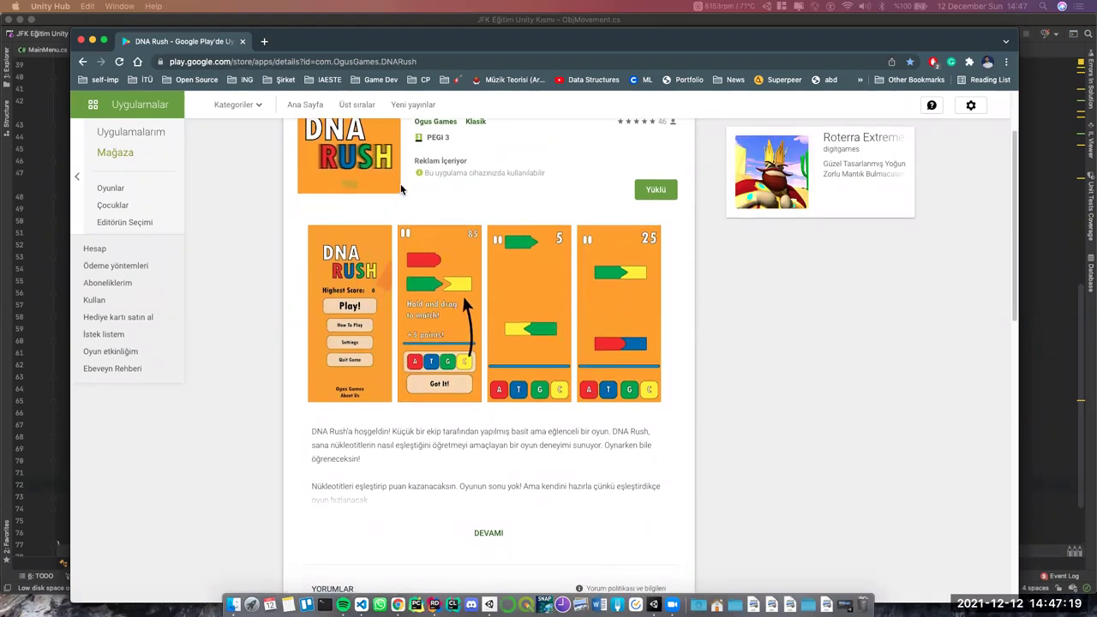
pyautogui.click(428, 263)
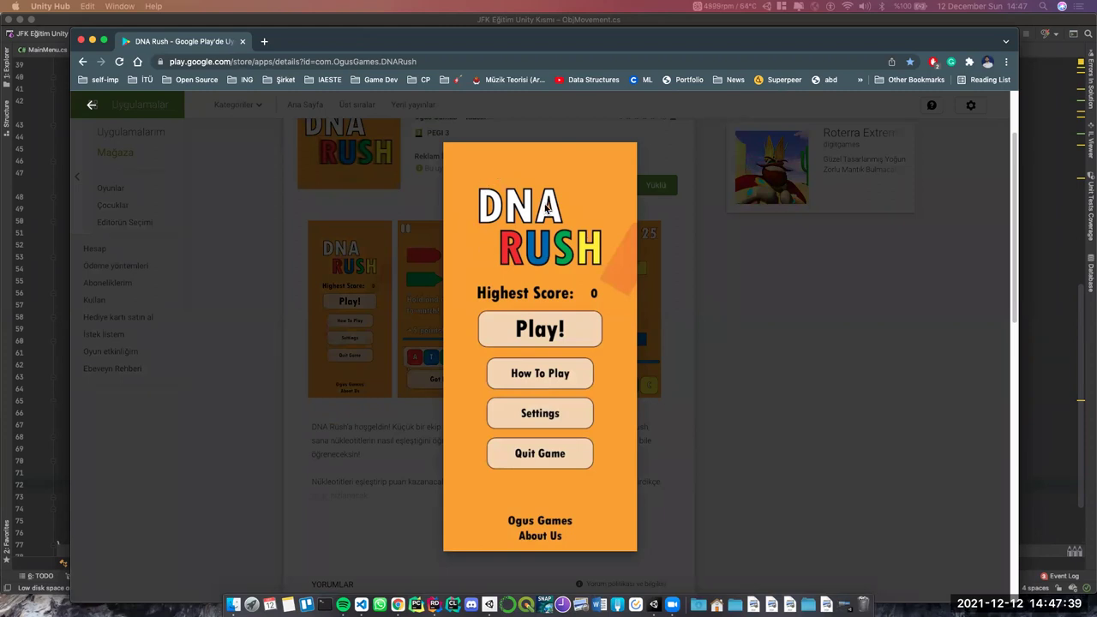
pyautogui.click(746, 291)
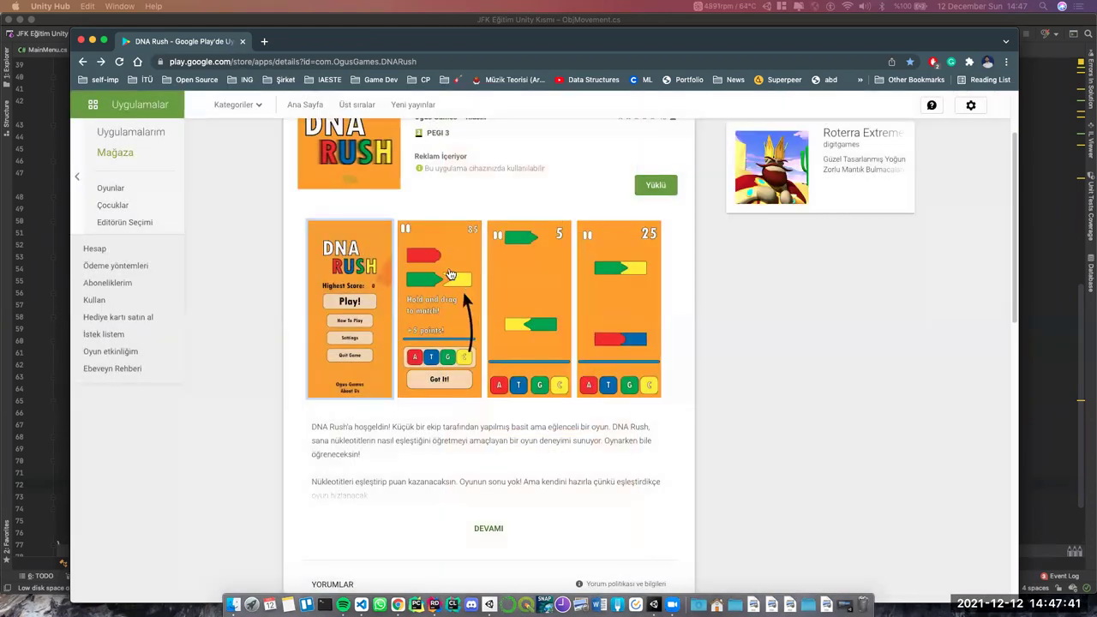
pyautogui.click(550, 265)
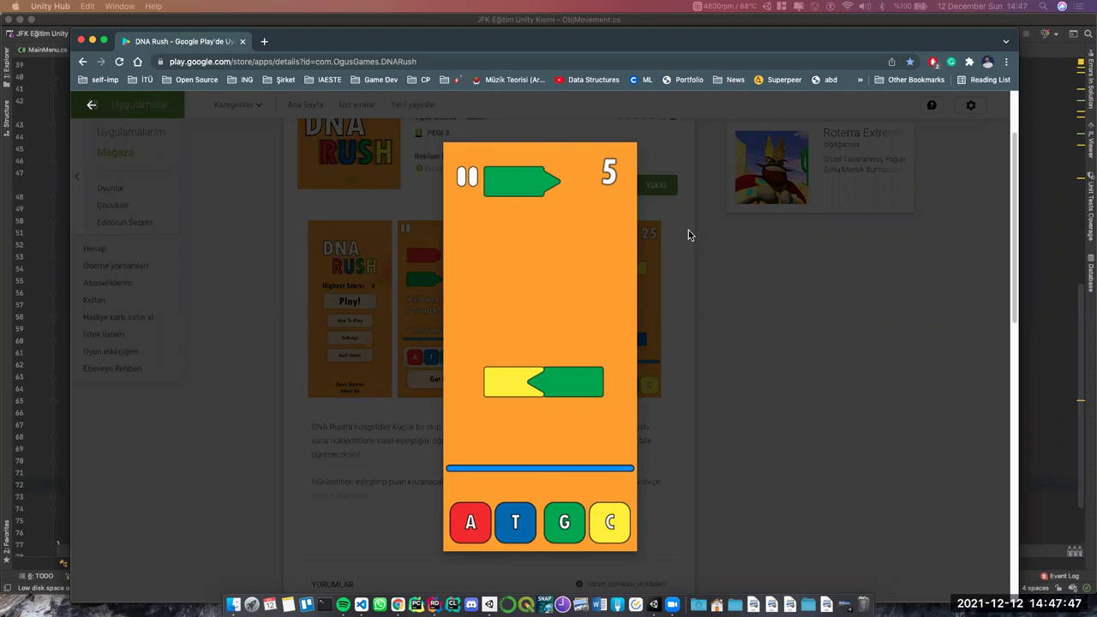
pyautogui.click(712, 250)
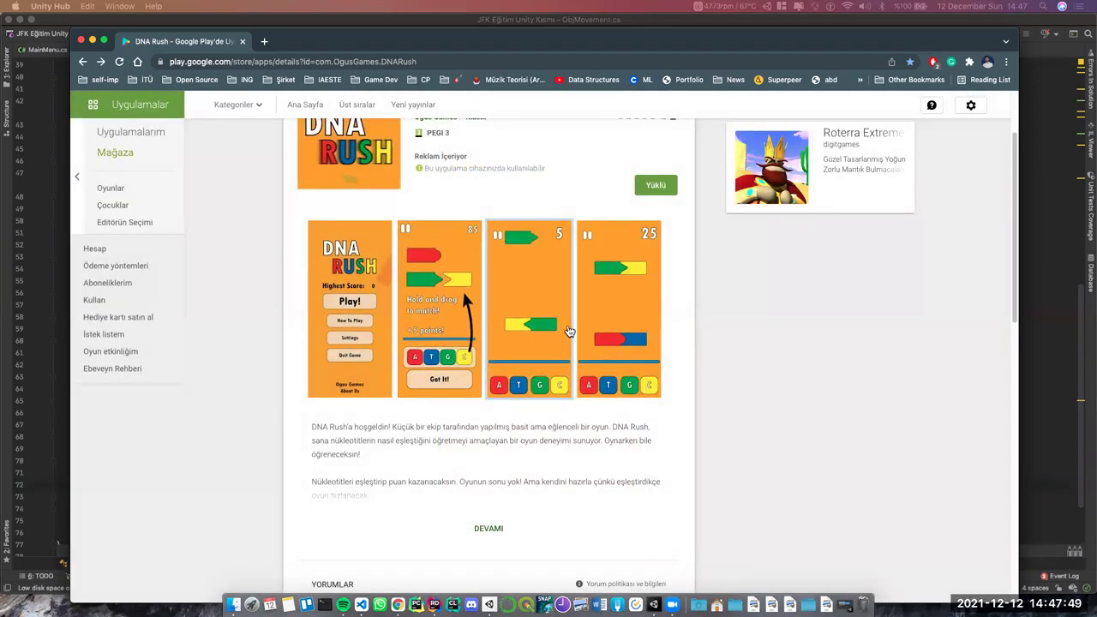
pyautogui.scroll(2, 561, 329)
pyautogui.scroll(-1, 562, 329)
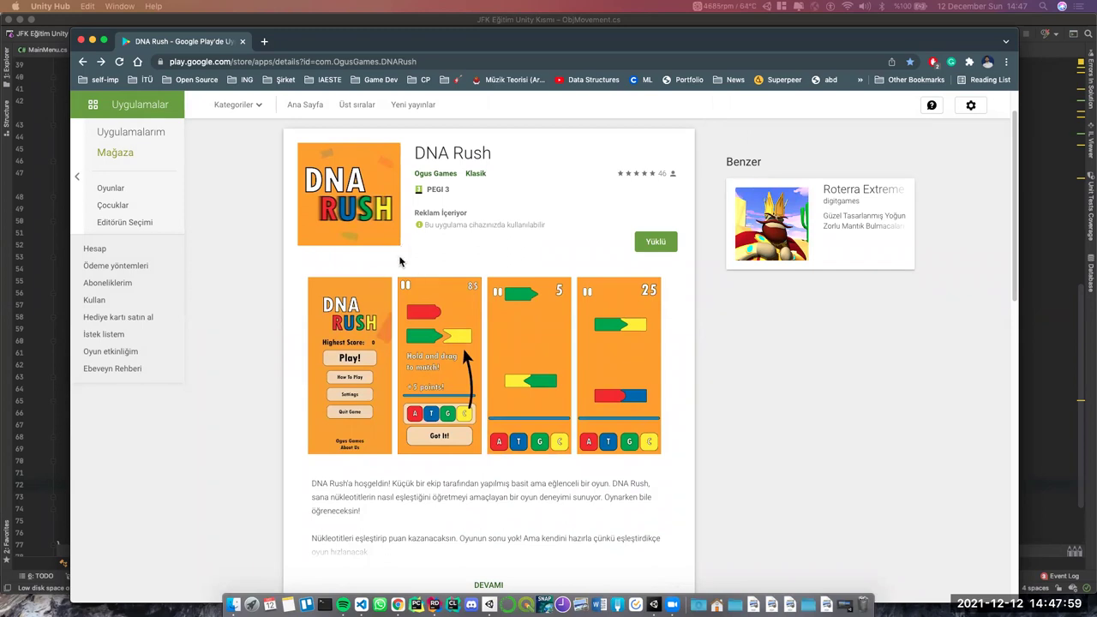
pyautogui.scroll(-5, 386, 283)
pyautogui.scroll(-5, 390, 274)
pyautogui.scroll(10, 396, 264)
pyautogui.scroll(2, 396, 265)
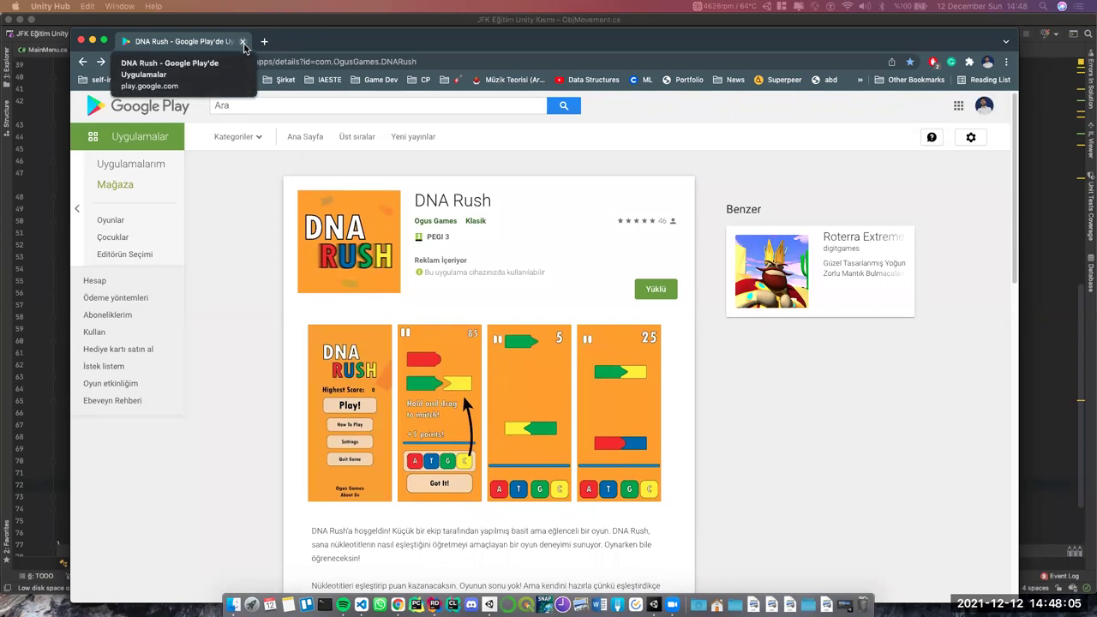
# Close the browser, review lines 42–47 of ObjMovement.cs in Rider, then switch back to Unity
pyautogui.click(244, 41)
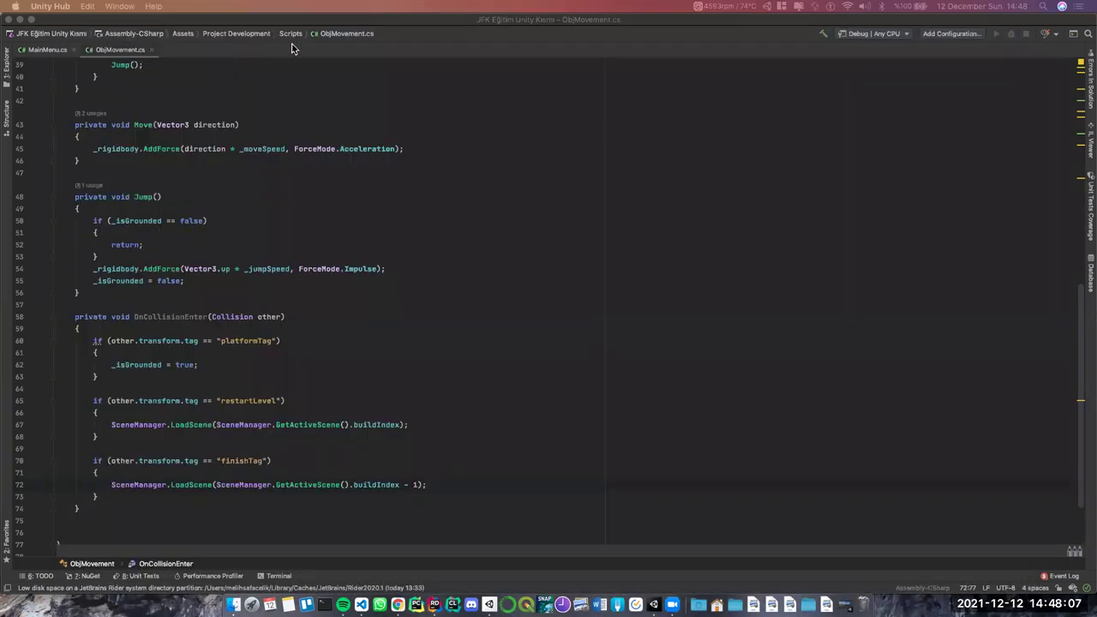
pyautogui.click(154, 76)
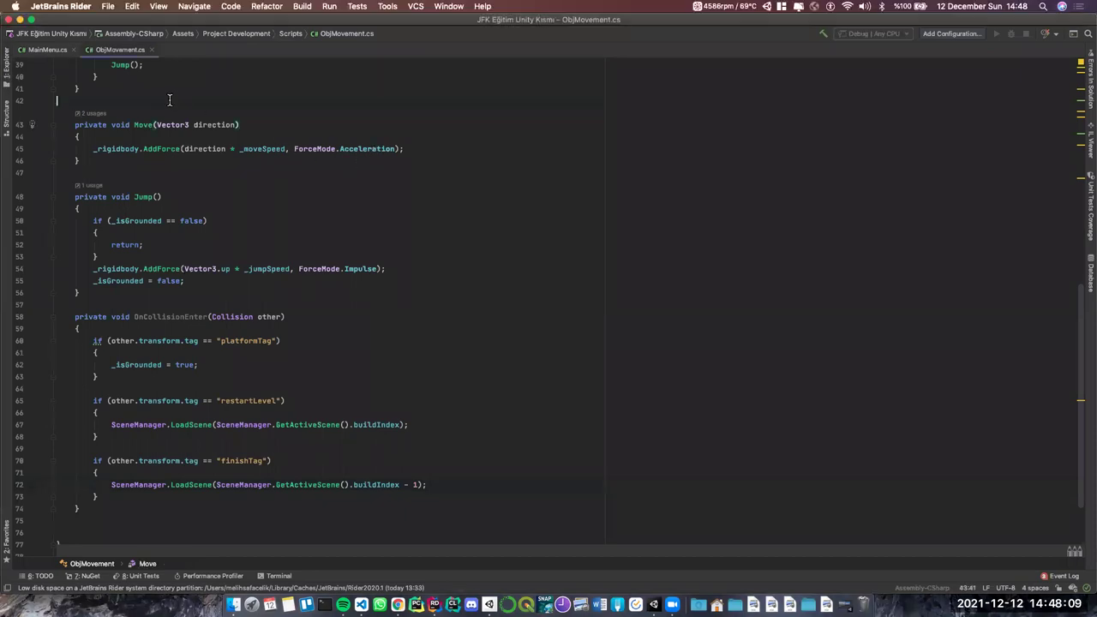
pyautogui.click(137, 101)
pyautogui.click(367, 173)
pyautogui.click(424, 149)
pyautogui.click(301, 100)
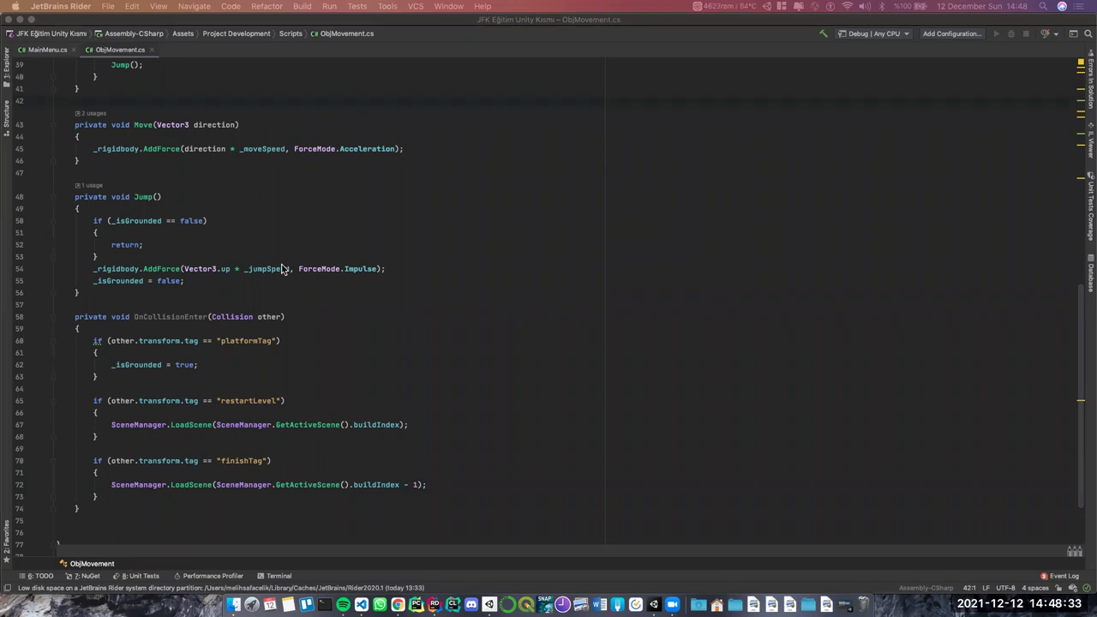
pyautogui.scroll(2, 285, 269)
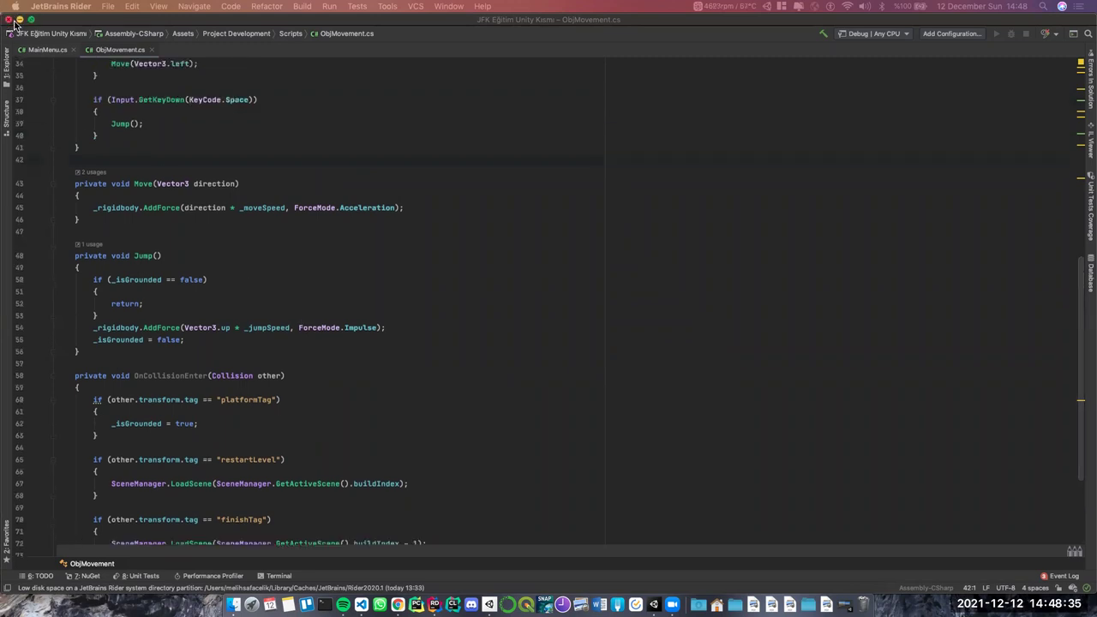
pyautogui.click(653, 604)
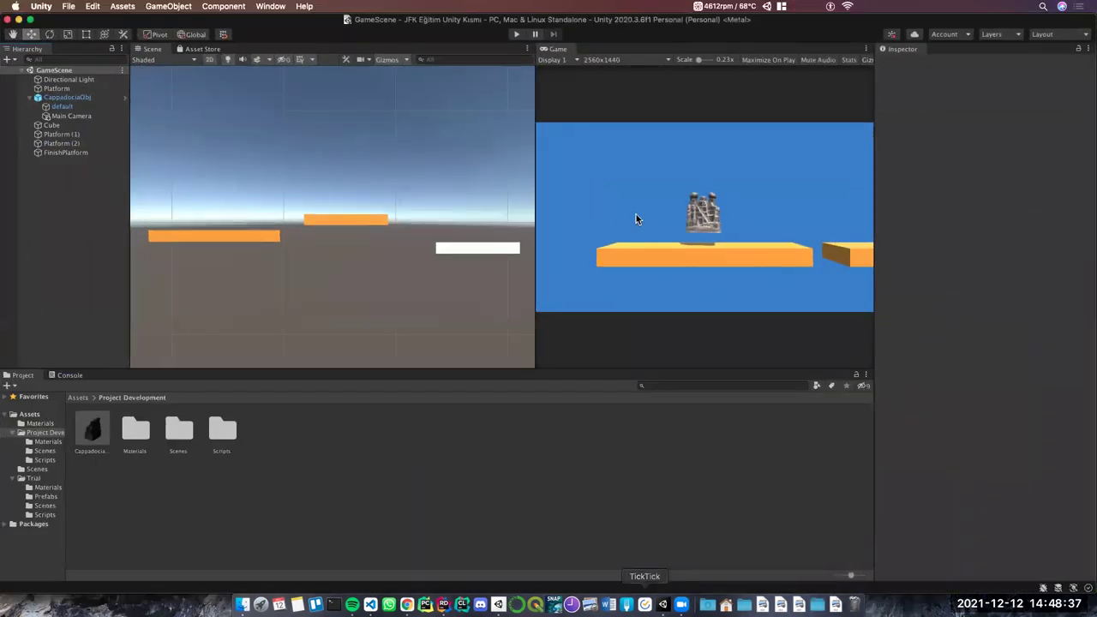